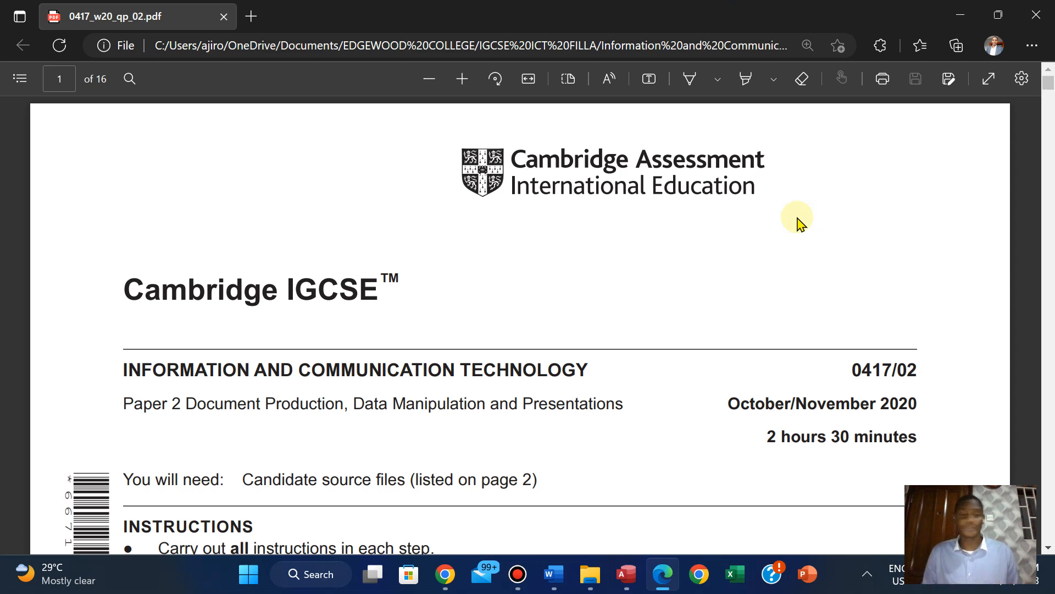
# Examine the Task 3 database instructions in the exam paper, including the field names and data types for N220SCORE.csv
pyautogui.press('Right')
pyautogui.press('Right')
pyautogui.press('Right')
pyautogui.press('Right')
pyautogui.press('Right')
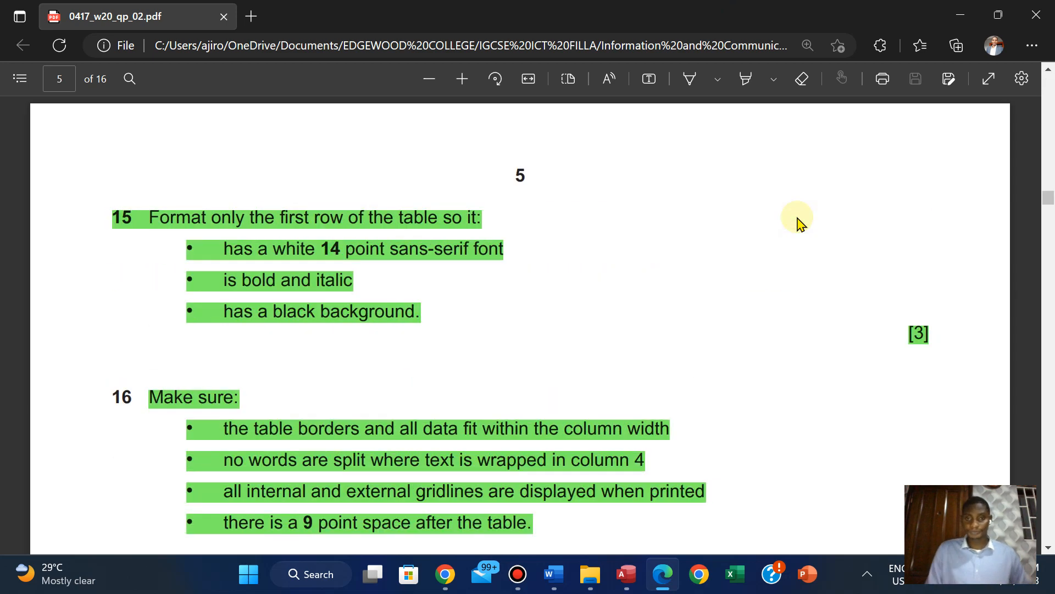
pyautogui.scroll(1, 796, 217)
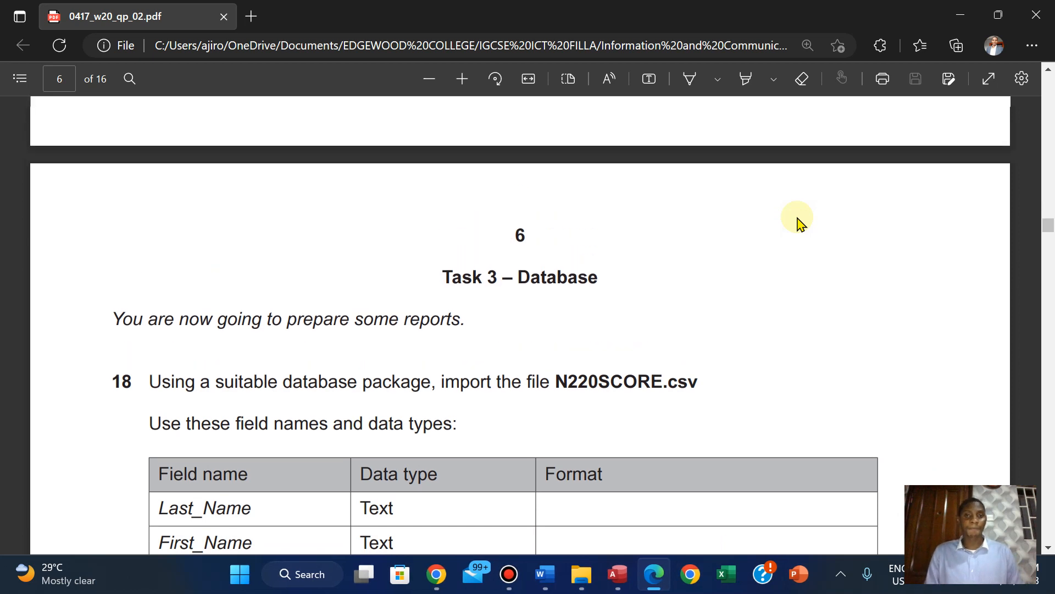
pyautogui.scroll(-1, 797, 217)
pyautogui.scroll(-1, 798, 220)
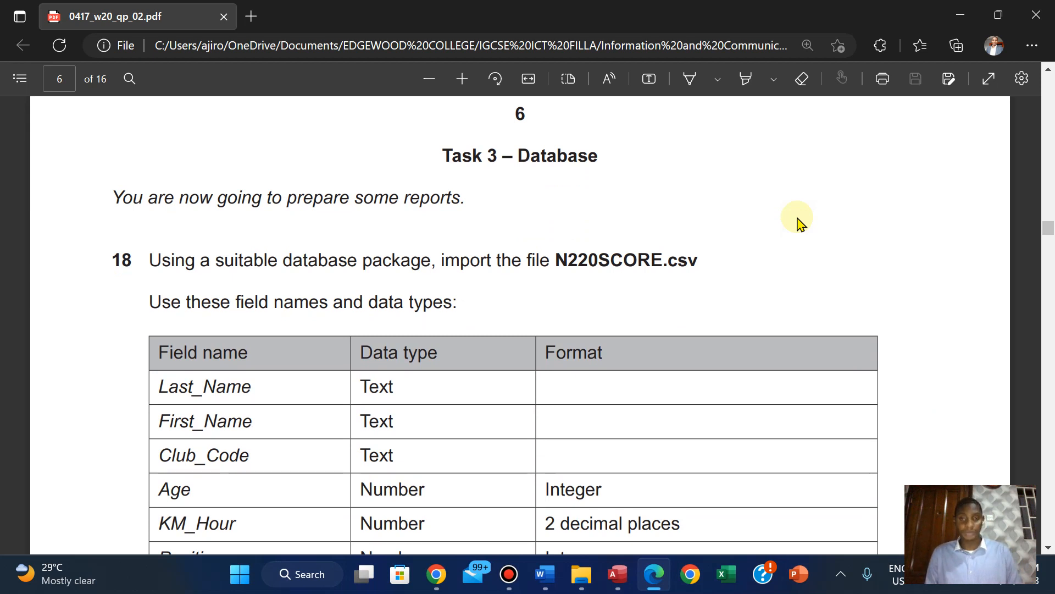
pyautogui.scroll(-2, 798, 219)
pyautogui.scroll(2, 798, 220)
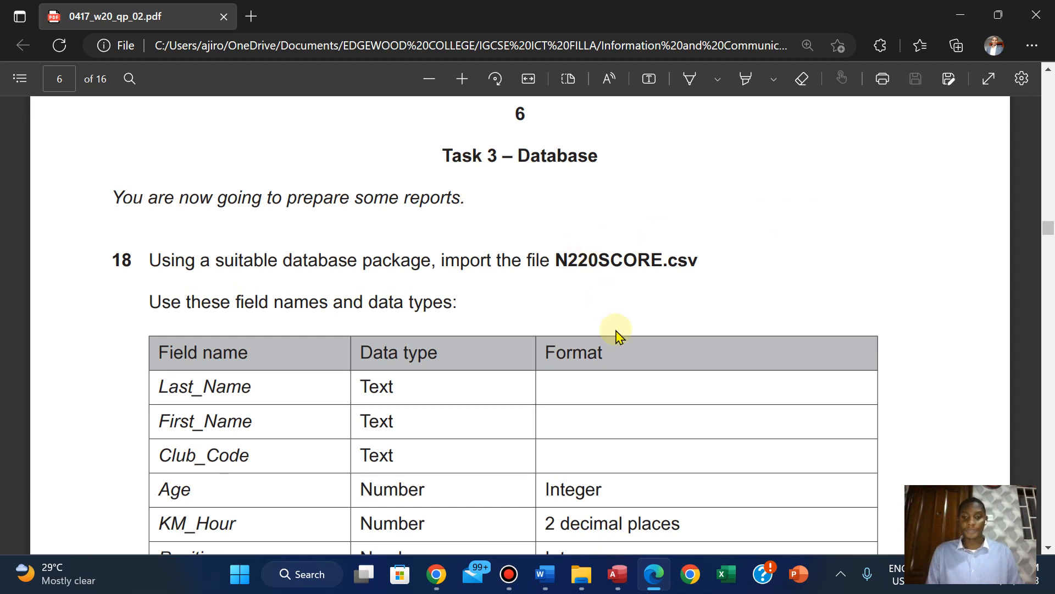
# Switch to Access and start a blank database, naming the file with the candidate's name followed by "DB oct_nov"
pyautogui.click(616, 577)
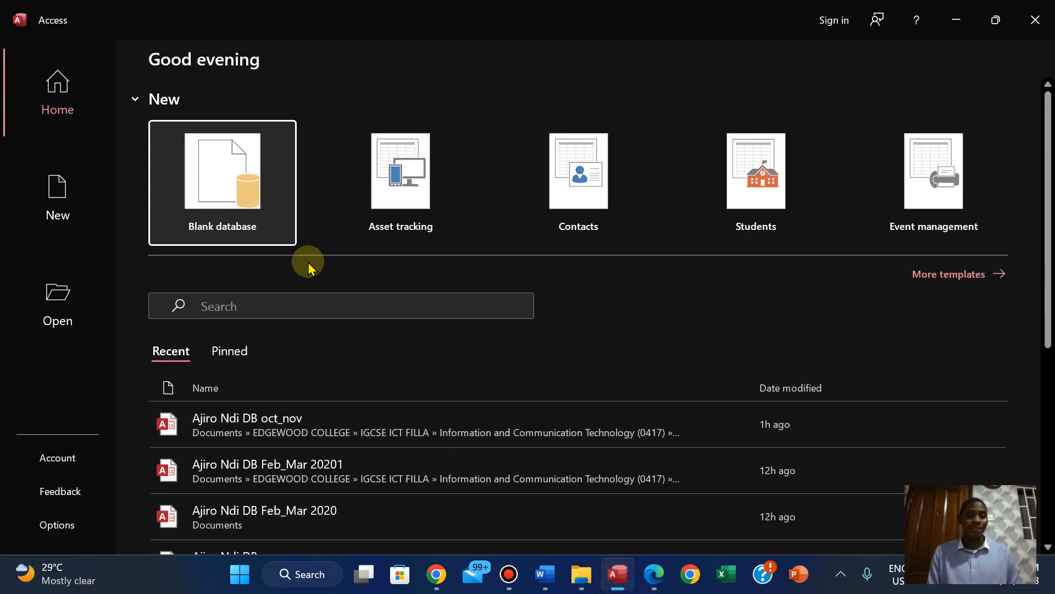
pyautogui.click(225, 191)
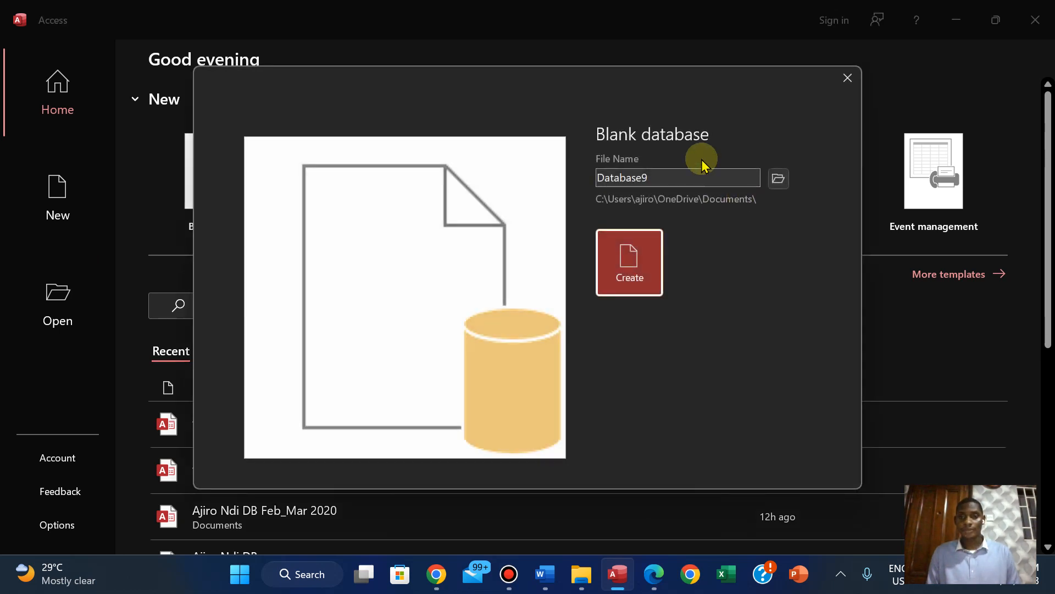
pyautogui.doubleClick(656, 177)
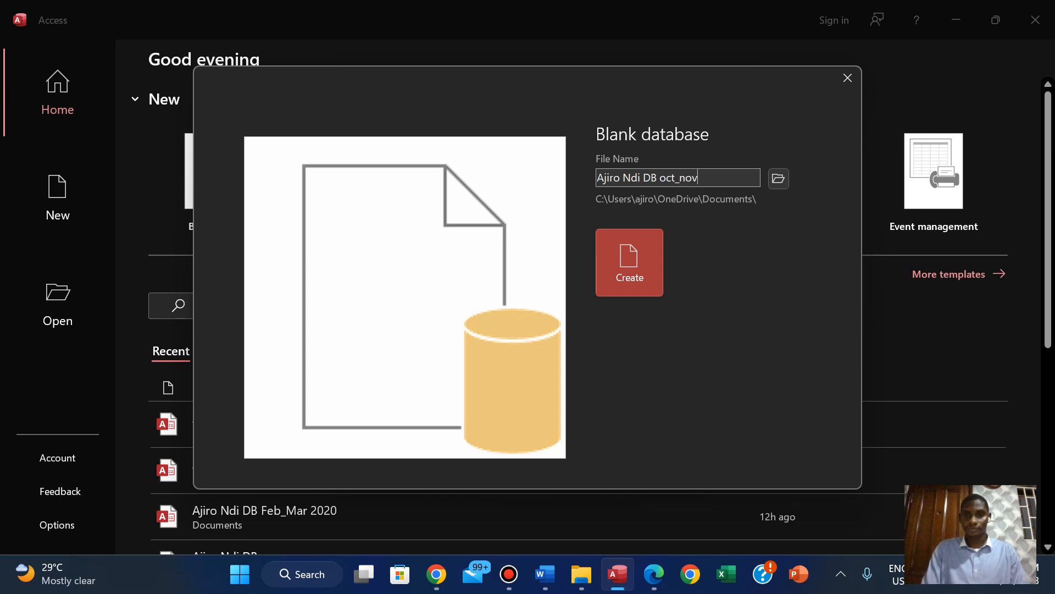
# Set the database's save location to the tab-separated csv source files folder under 2020, 2020 November, 0417_w20_sf_02
pyautogui.click(774, 179)
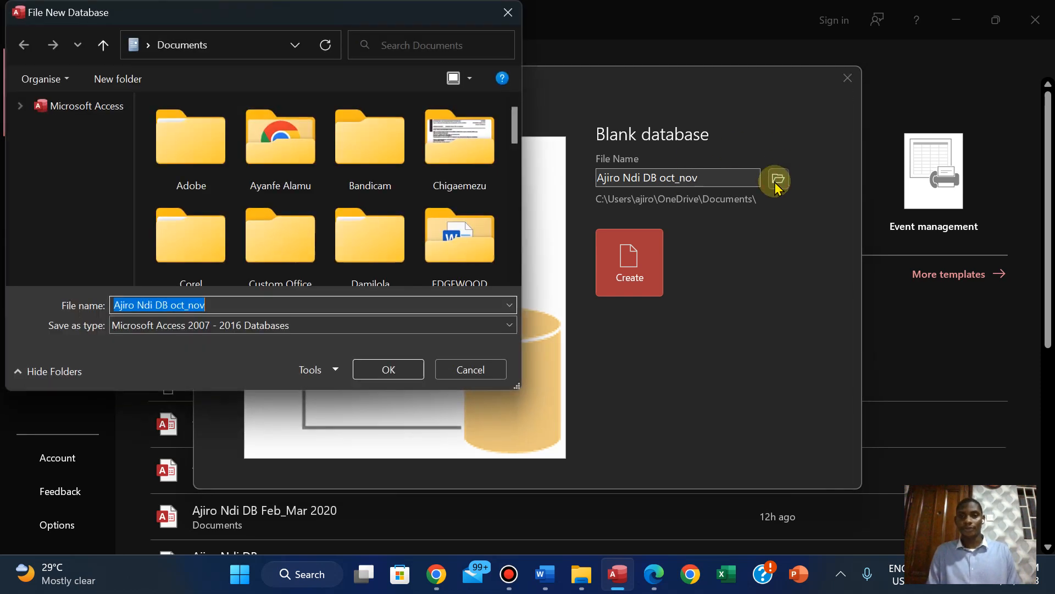
pyautogui.doubleClick(453, 238)
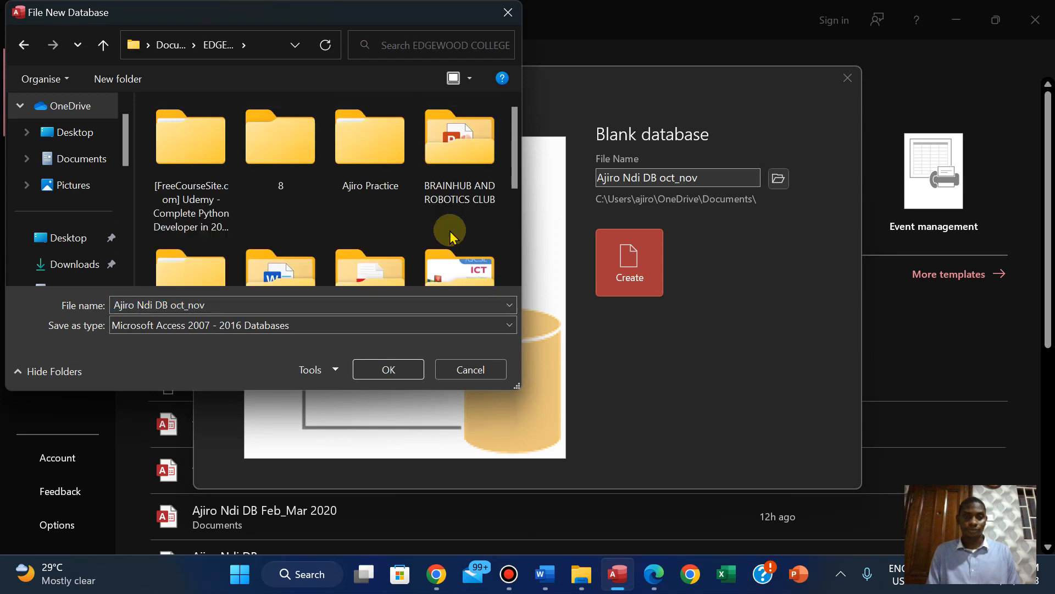
pyautogui.scroll(-5, 514, 228)
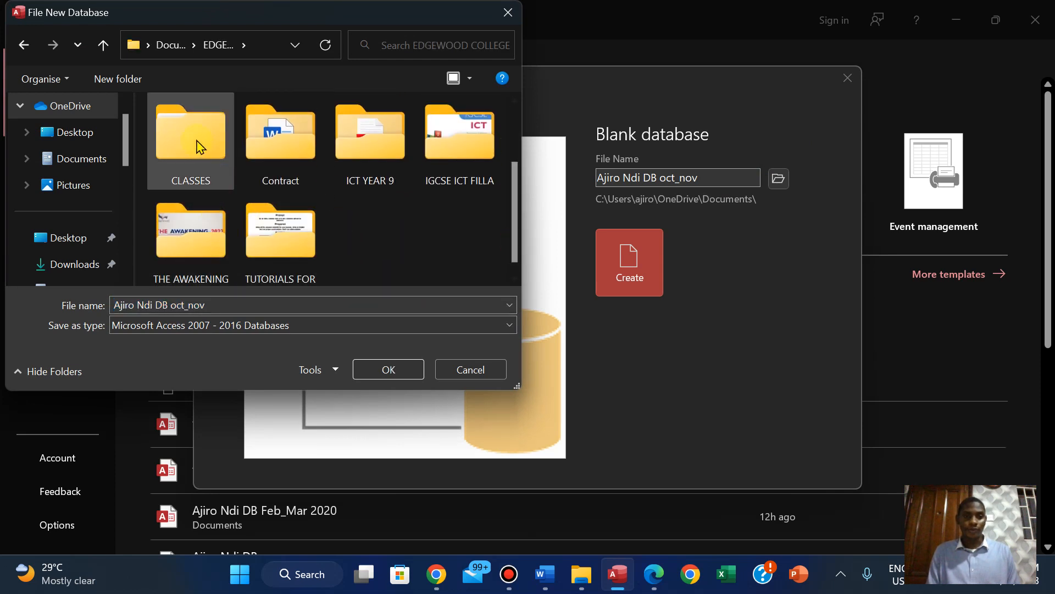
pyautogui.click(460, 151)
pyautogui.doubleClick(459, 151)
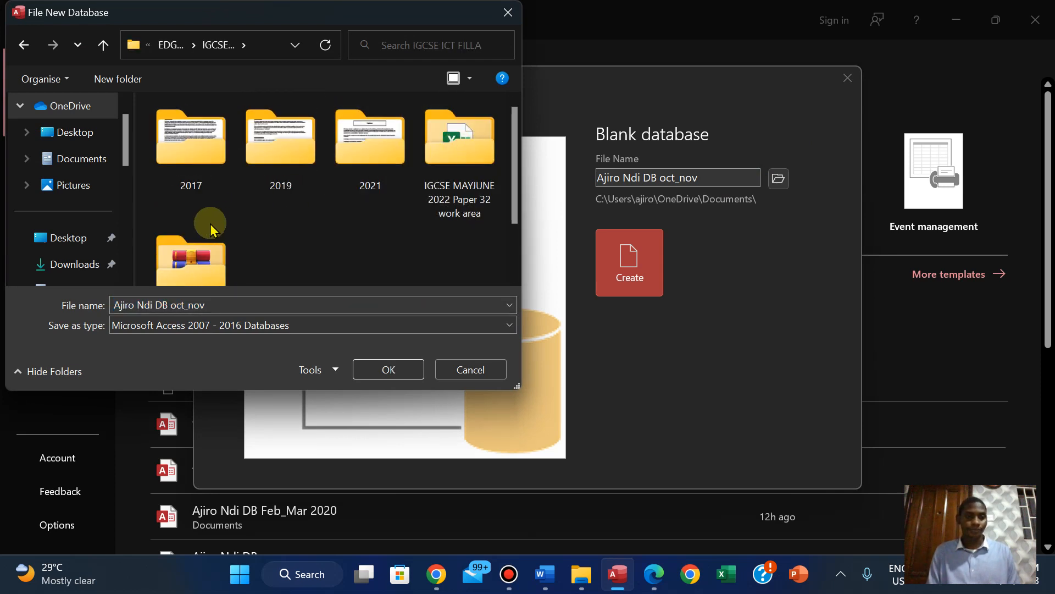
pyautogui.doubleClick(195, 239)
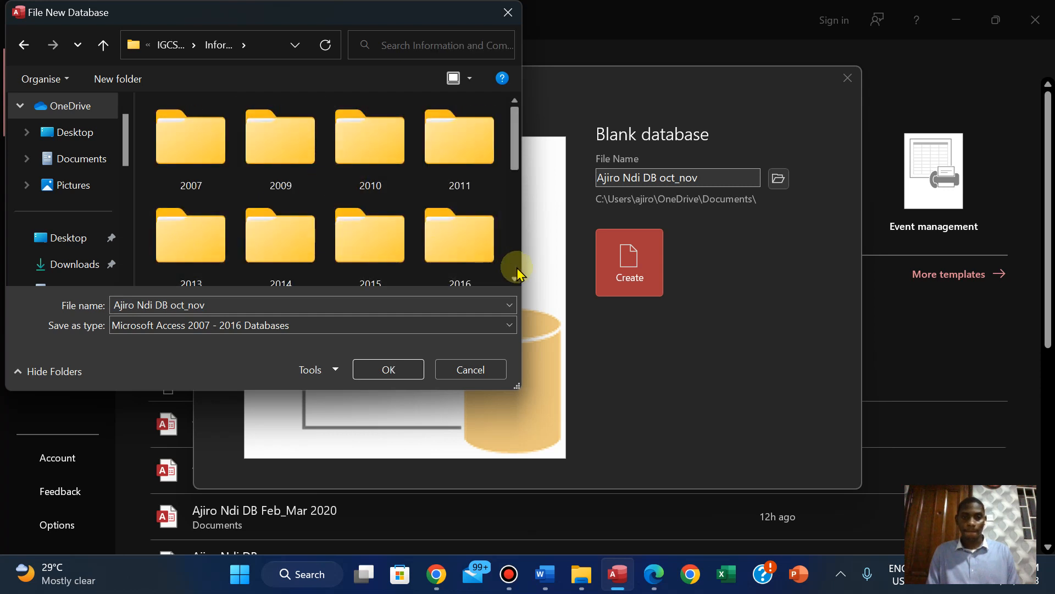
pyautogui.scroll(-2, 511, 266)
pyautogui.doubleClick(468, 258)
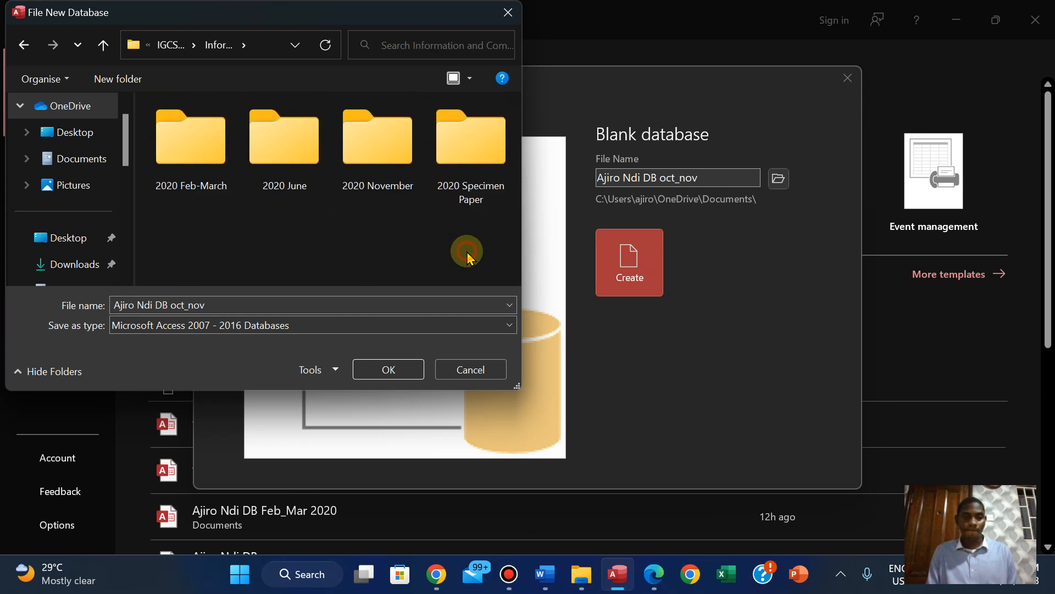
pyautogui.click(395, 155)
pyautogui.doubleClick(394, 156)
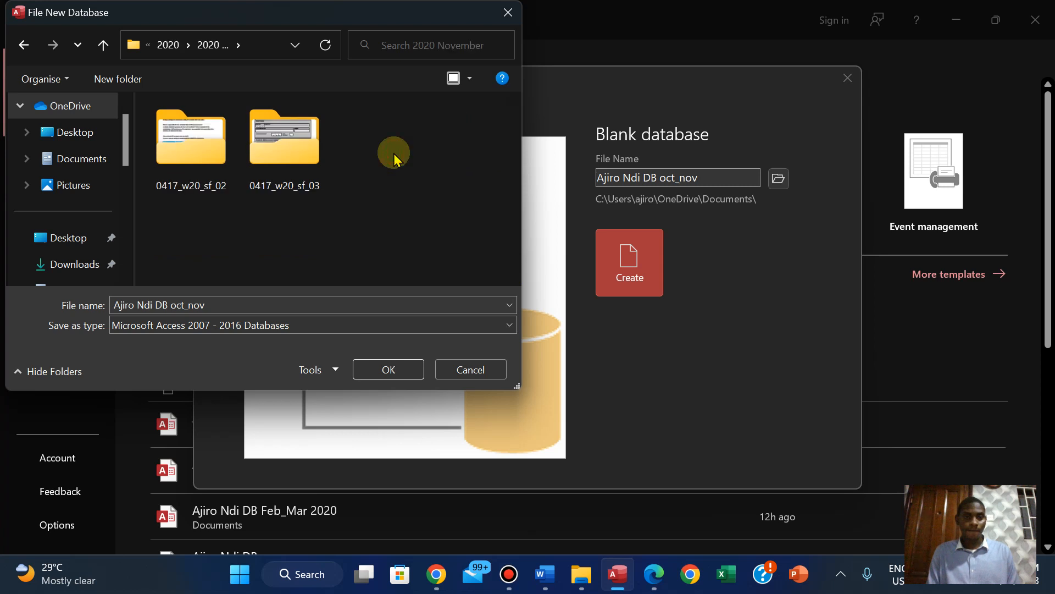
pyautogui.doubleClick(213, 158)
pyautogui.doubleClick(213, 158)
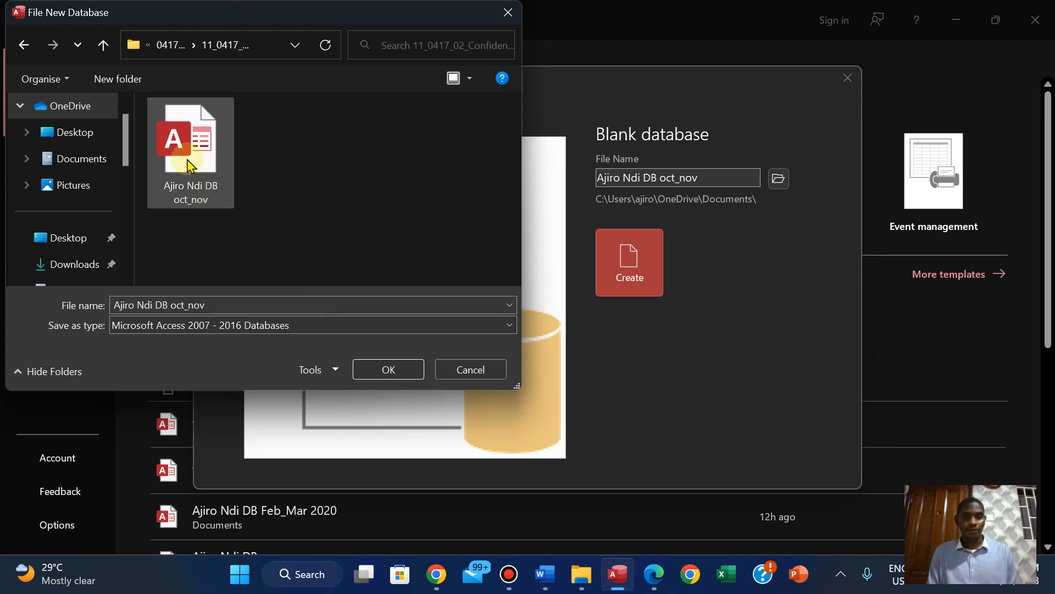
pyautogui.click(387, 367)
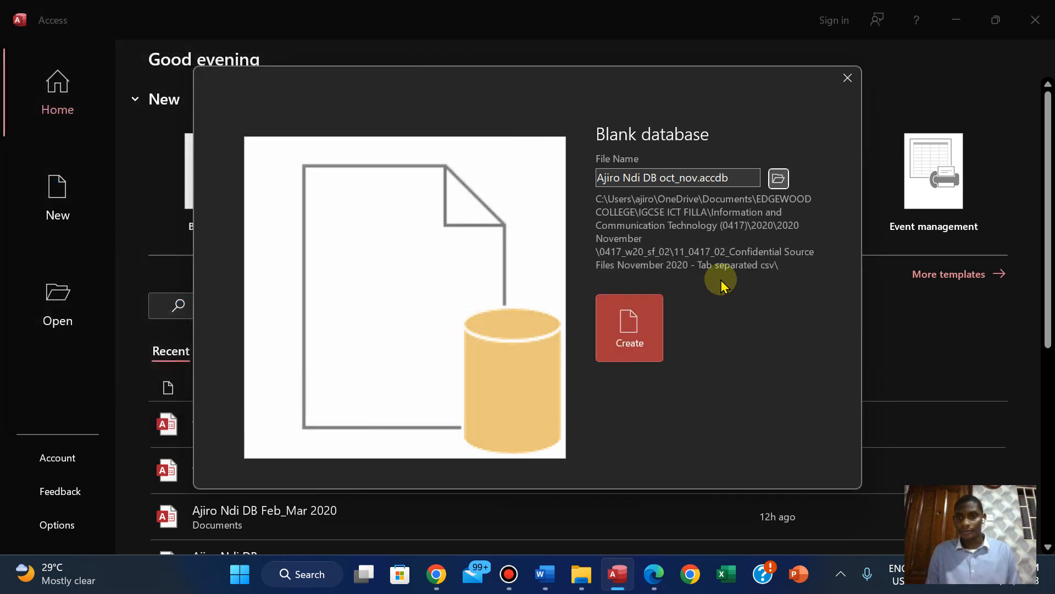
# Create the database, replacing the existing file, and close the default empty table
pyautogui.click(629, 338)
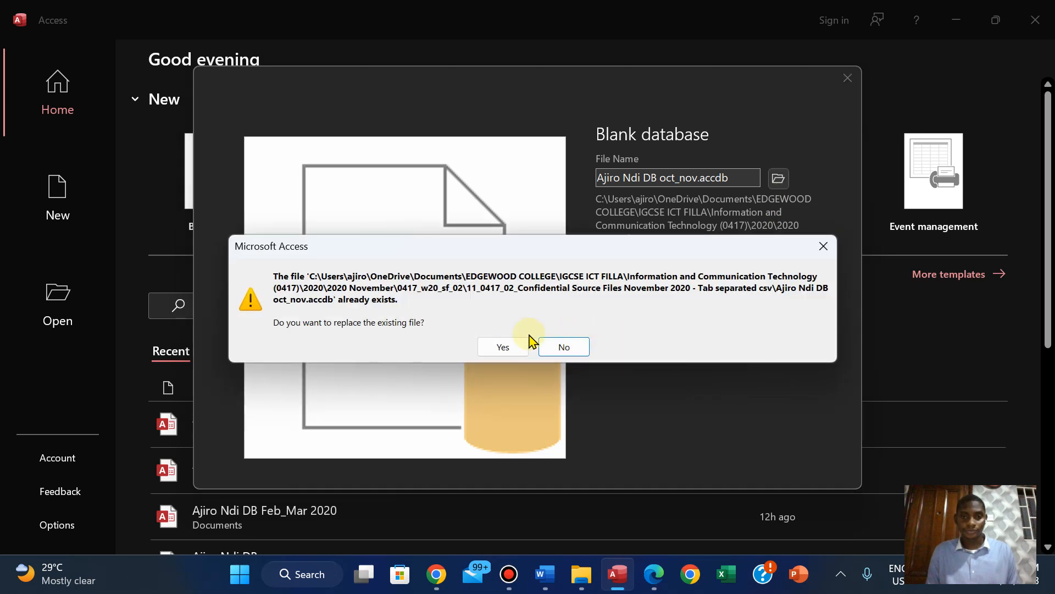
pyautogui.click(501, 351)
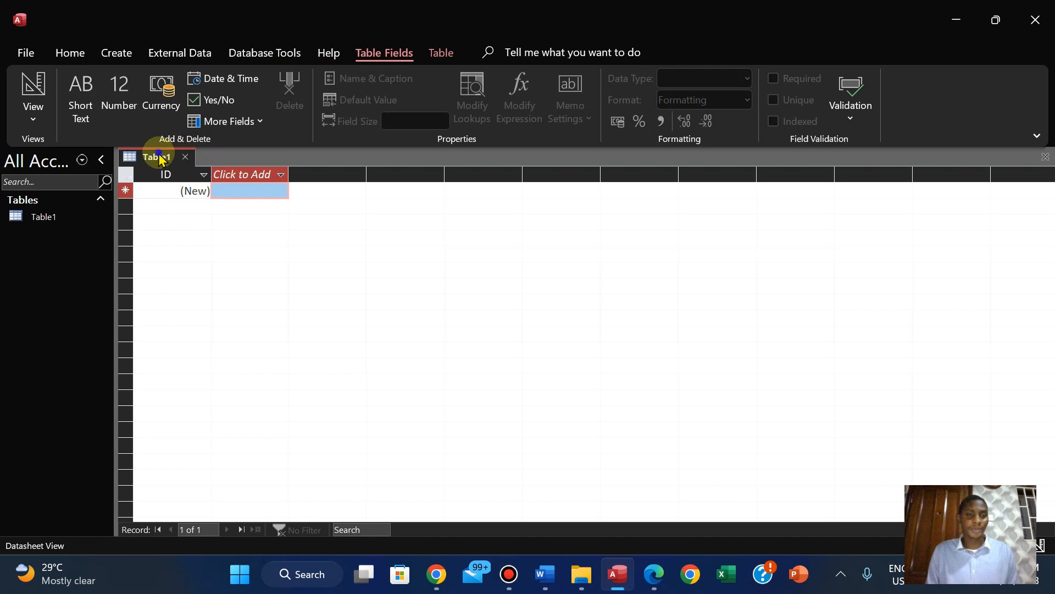
pyautogui.rightClick(160, 155)
pyautogui.click(192, 188)
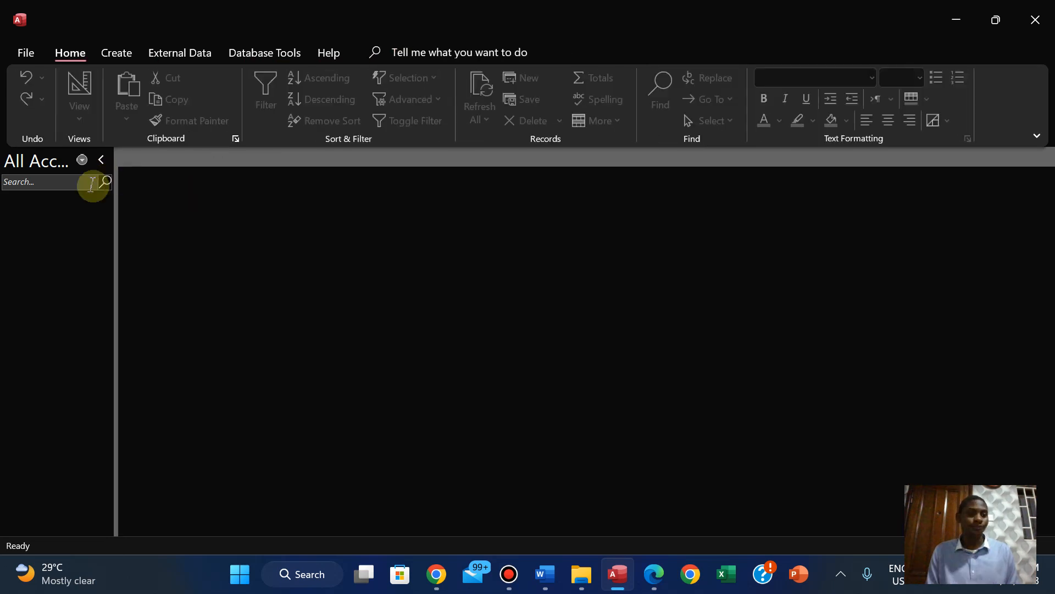
# Start a text file import and browse to the Information and Communication Technology (0417) folder inside EDGEWOOD COLLEGE, IGCSE ICT FILLA
pyautogui.click(192, 55)
pyautogui.click(39, 106)
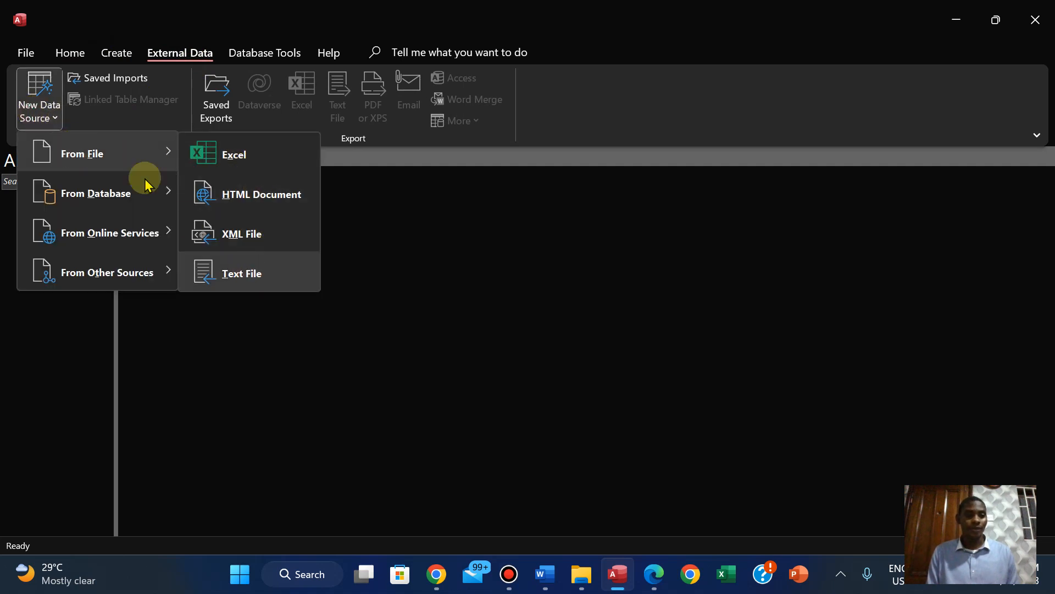
pyautogui.click(228, 273)
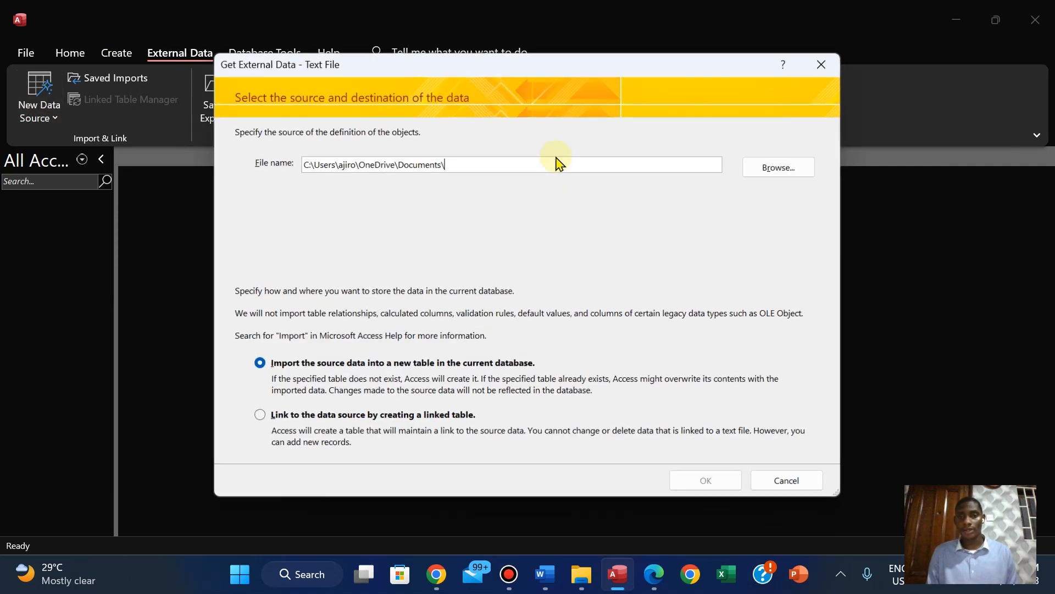
pyautogui.click(772, 168)
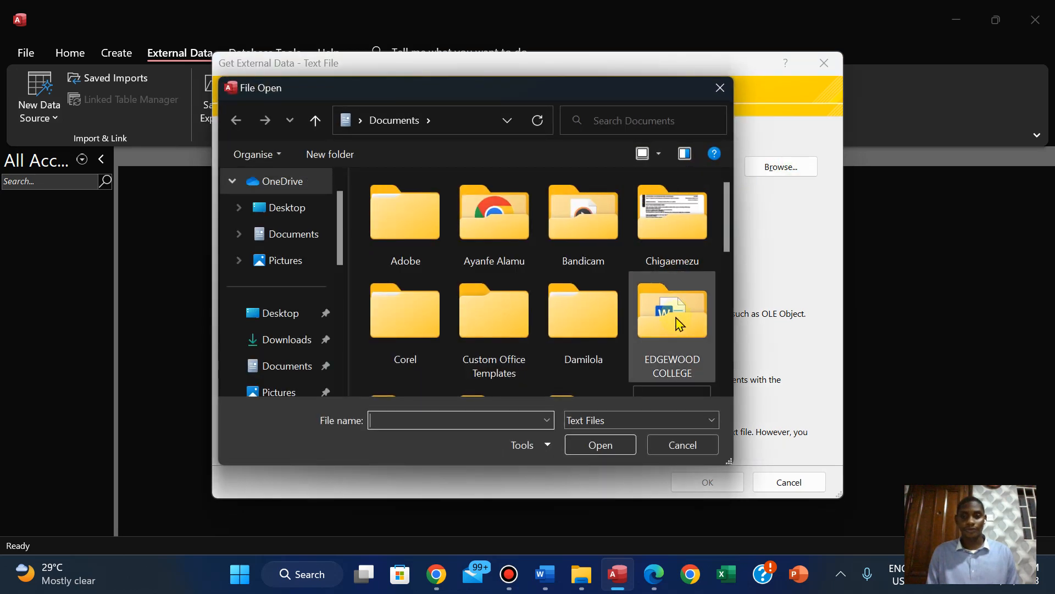
pyautogui.doubleClick(680, 324)
pyautogui.click(730, 364)
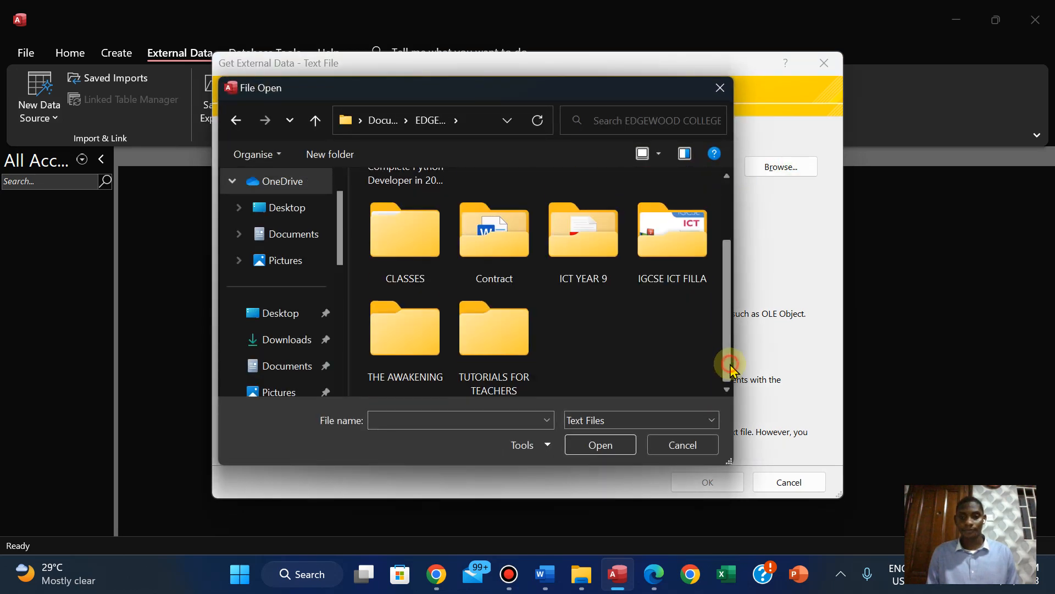
pyautogui.doubleClick(663, 229)
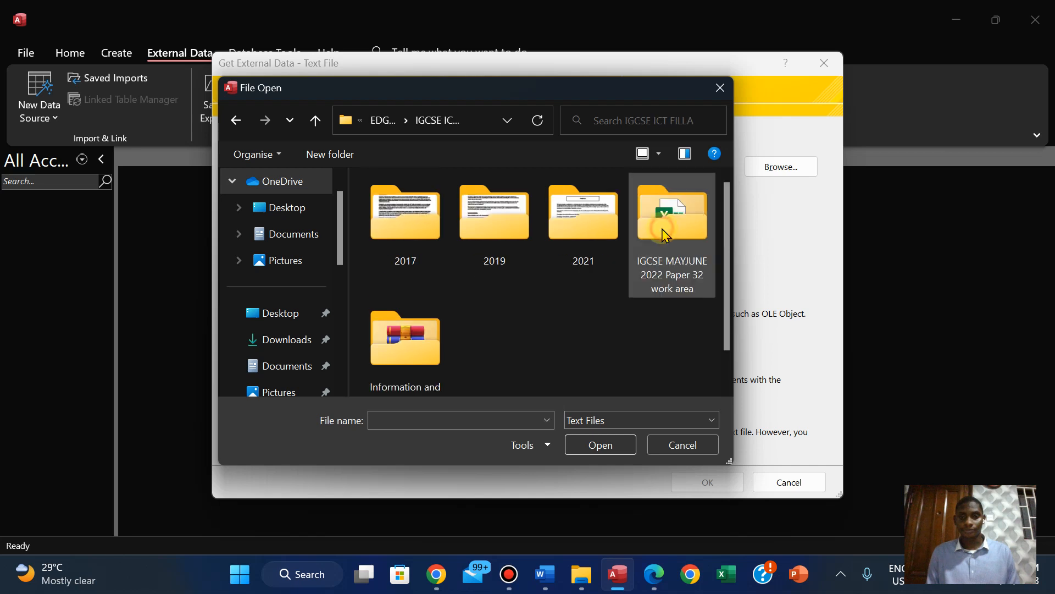
pyautogui.doubleClick(400, 368)
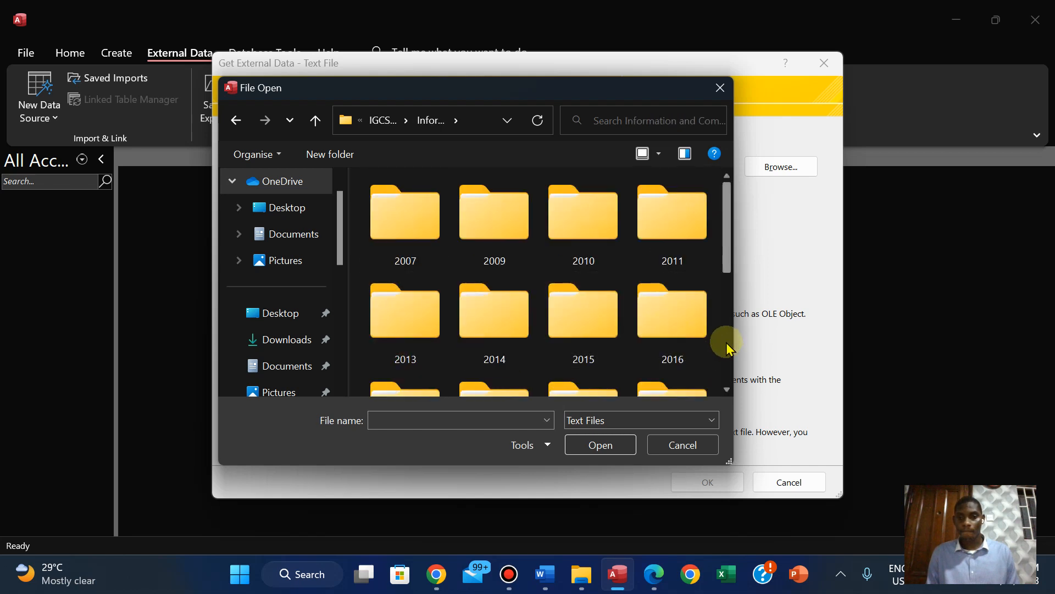
# Choose N220SCORE from the 2020 November 0417_w20_sf_02 source files as the data to import into a new table
pyautogui.scroll(-5, 727, 342)
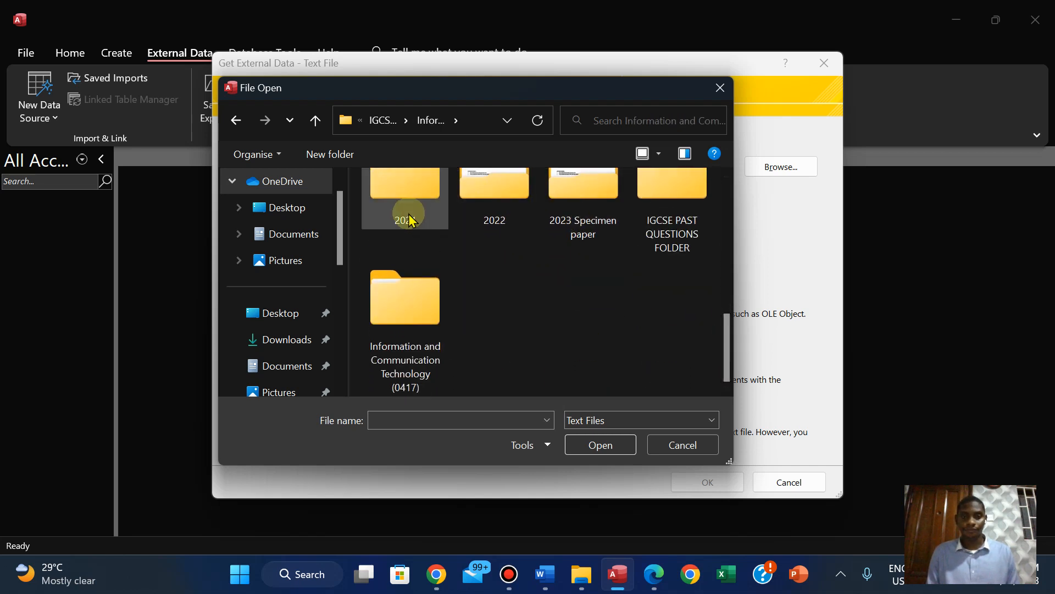
pyautogui.scroll(2, 727, 231)
pyautogui.click(687, 226)
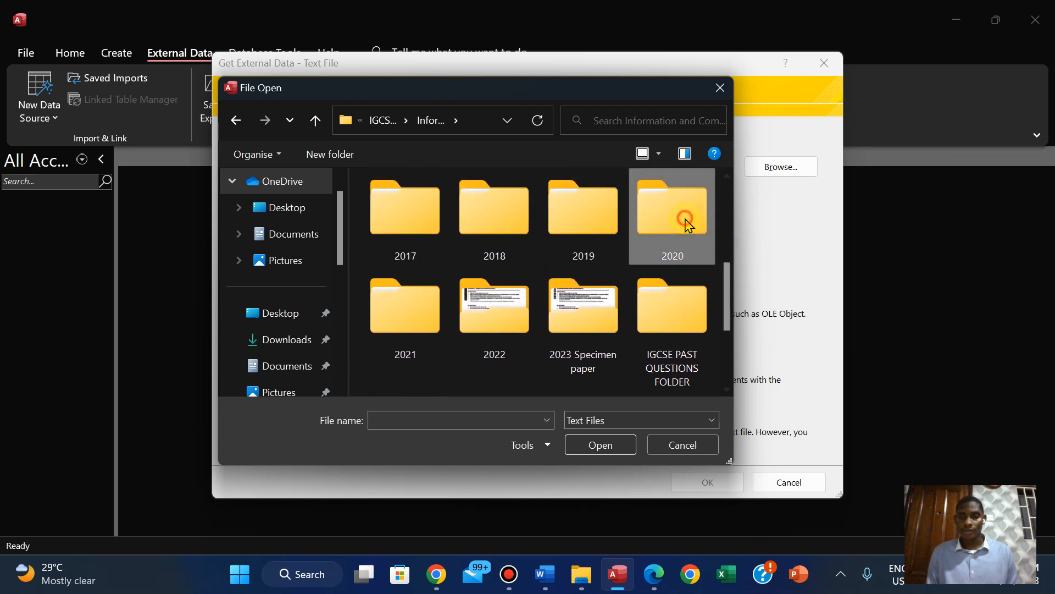
pyautogui.doubleClick(687, 226)
pyautogui.doubleClick(564, 229)
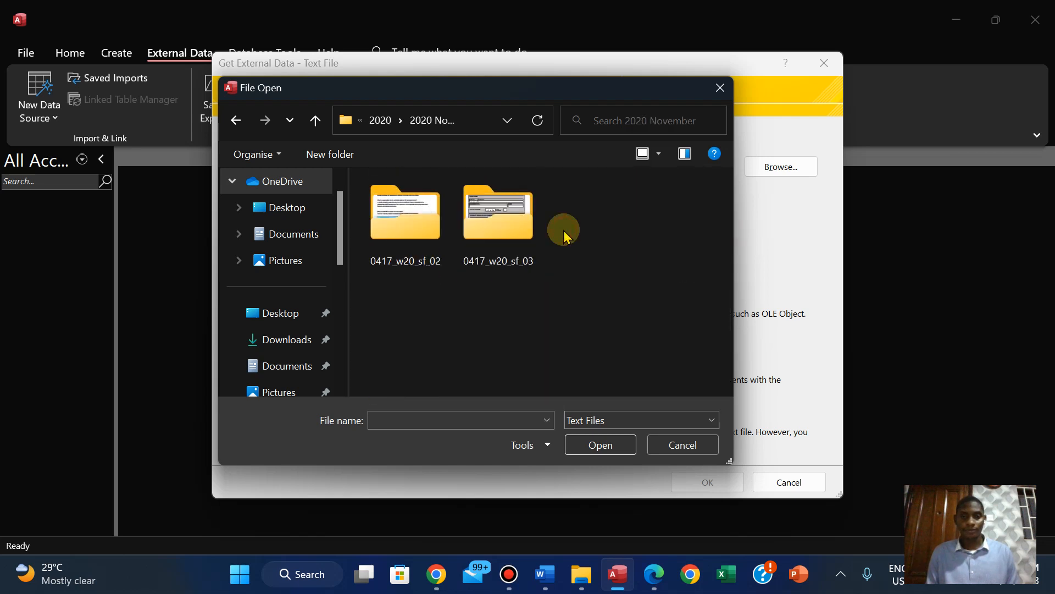
pyautogui.doubleClick(424, 240)
pyautogui.doubleClick(421, 230)
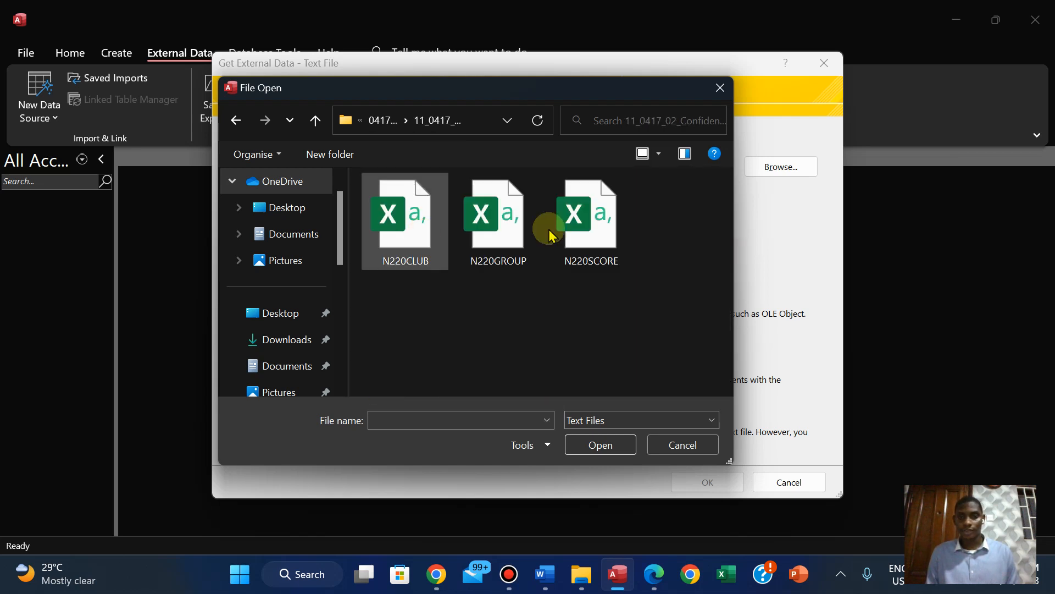
pyautogui.click(556, 229)
pyautogui.click(578, 444)
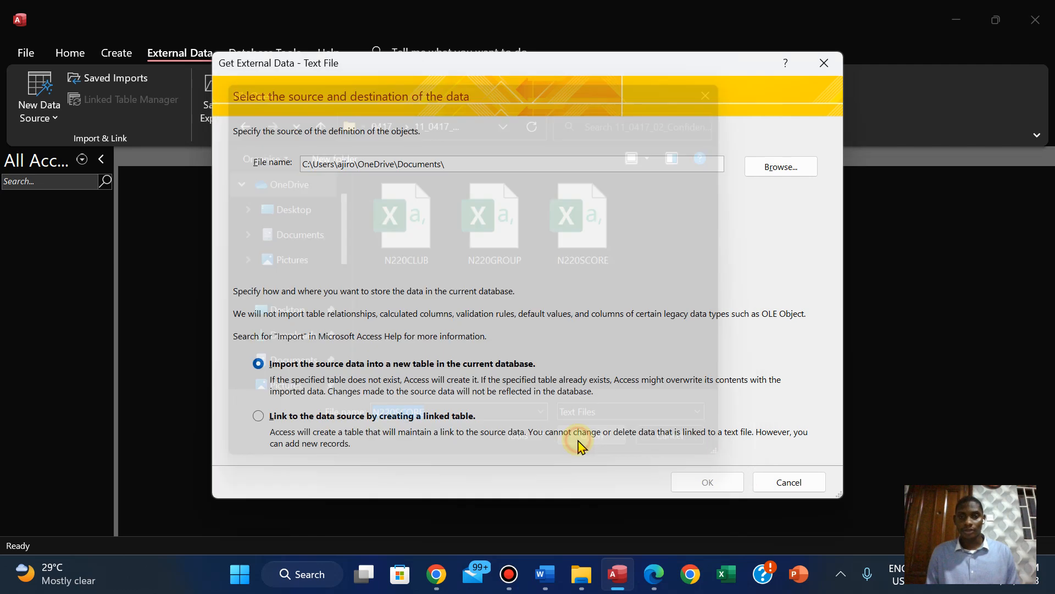
pyautogui.click(707, 482)
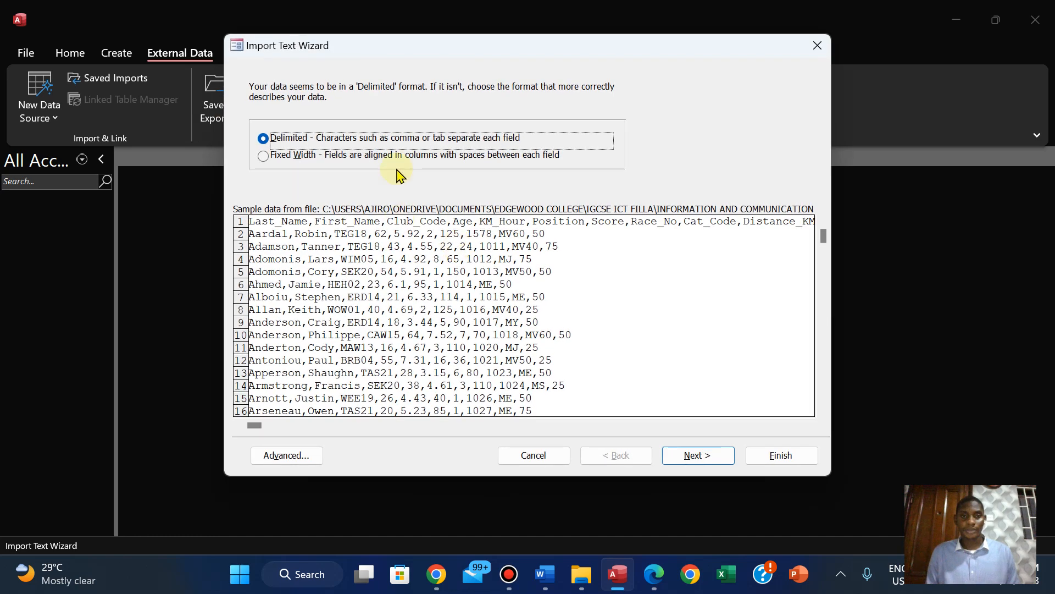
# Keep the delimited format with comma separators, mark the first row as field names, and advance to the primary key settings
pyautogui.click(681, 461)
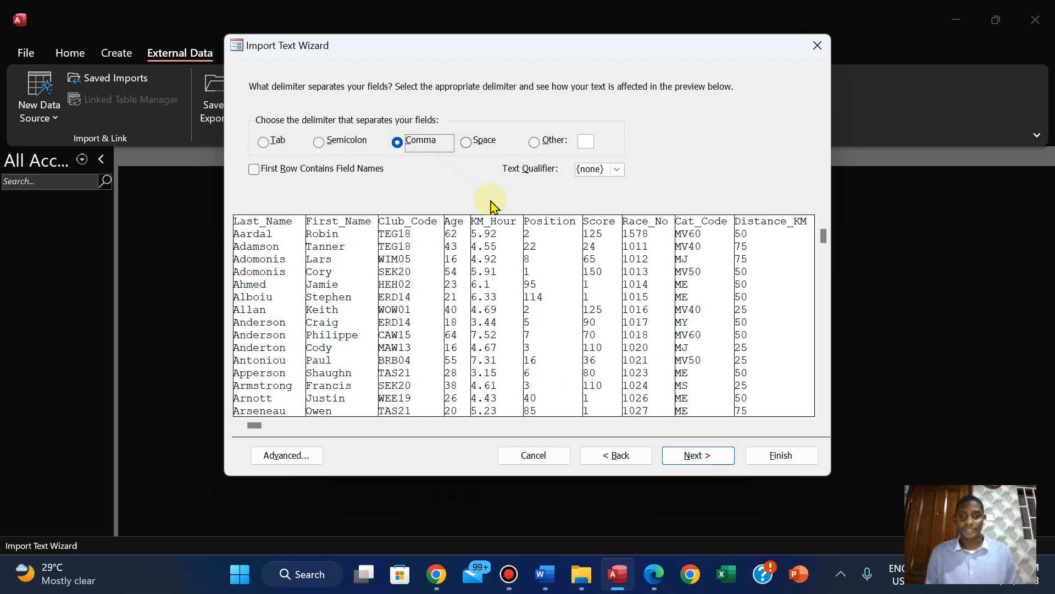
pyautogui.click(254, 169)
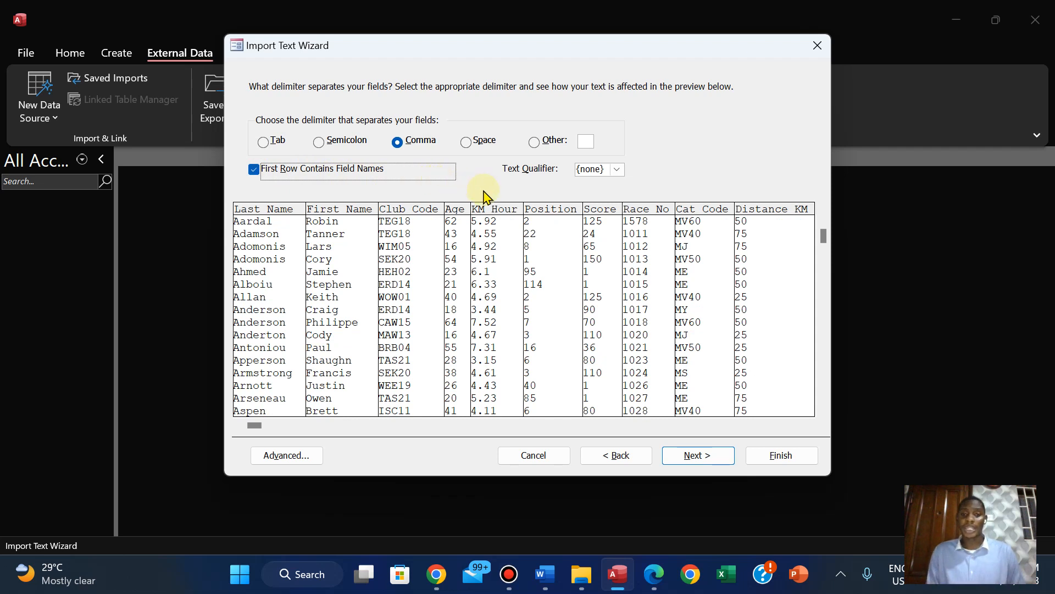
pyautogui.click(688, 456)
pyautogui.click(688, 463)
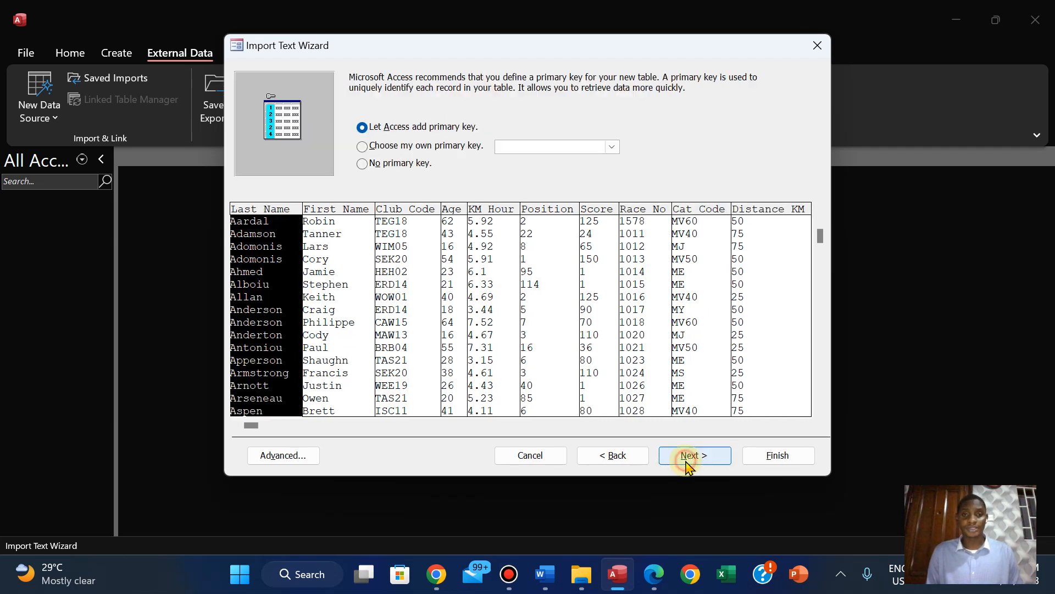
# Check the question paper for the required primary key and choose Race_No as the table's own primary key
pyautogui.click(365, 146)
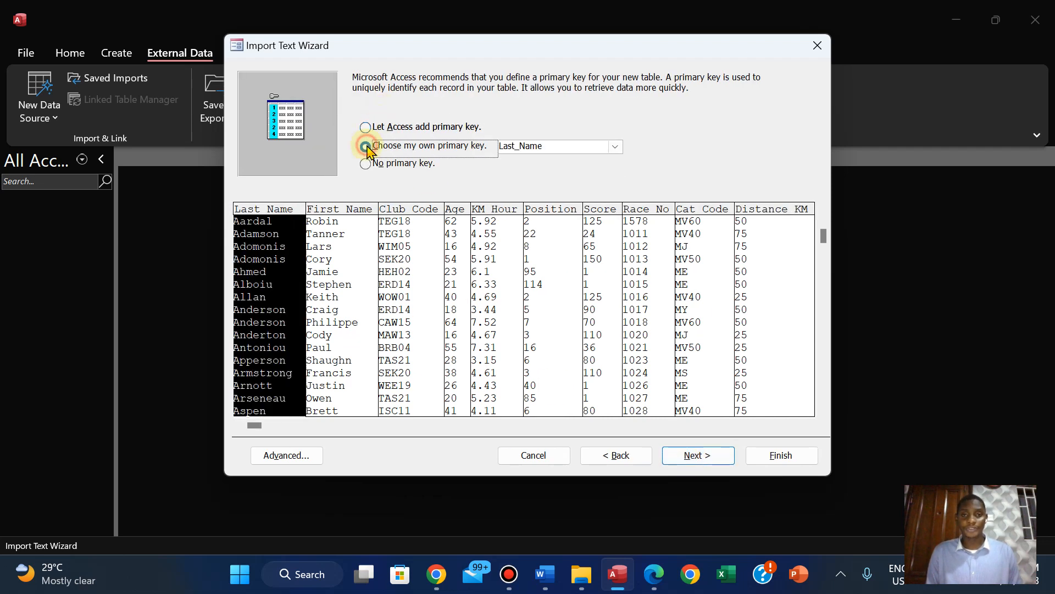
pyautogui.click(656, 583)
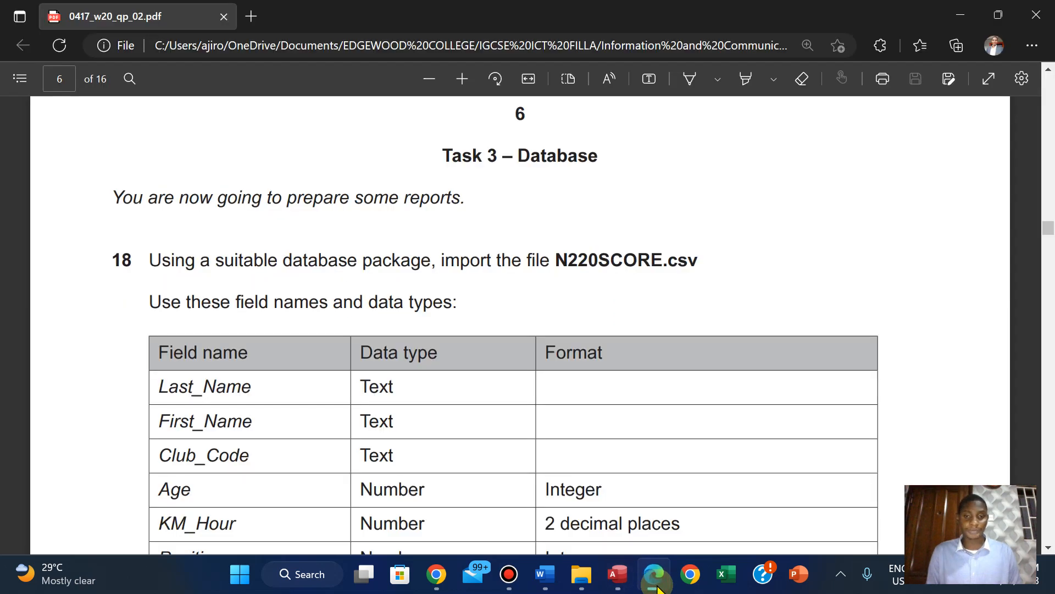
pyautogui.press('Down')
pyautogui.press('Down')
pyautogui.press('Down')
pyautogui.press('Down')
pyautogui.press('Down')
pyautogui.press('Down')
pyautogui.press('Down')
pyautogui.press('Down')
pyautogui.press('Down')
pyautogui.press('Down')
pyautogui.press('Down')
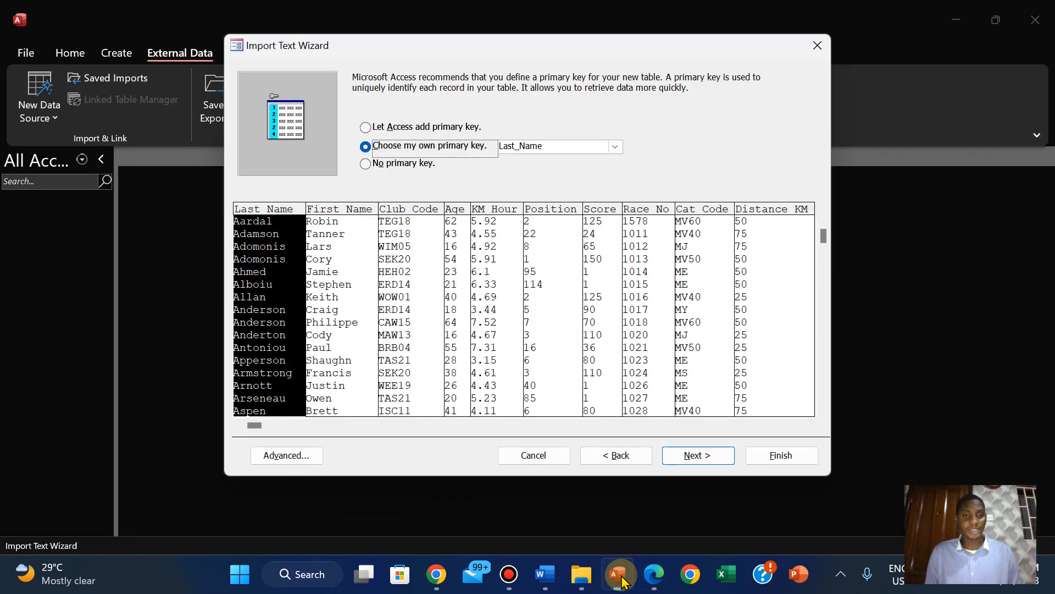
pyautogui.click(618, 574)
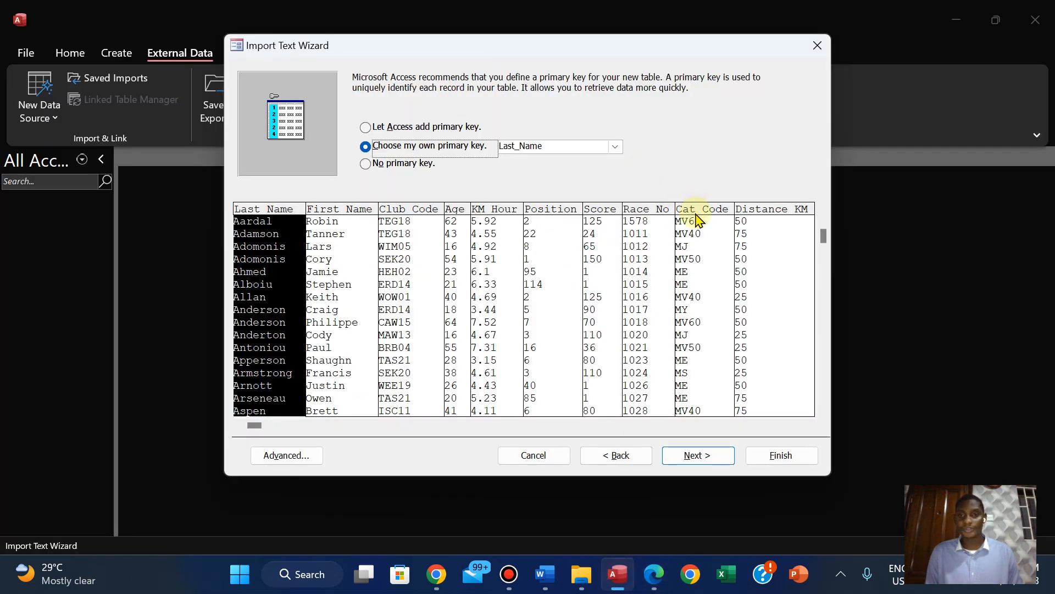
pyautogui.click(643, 239)
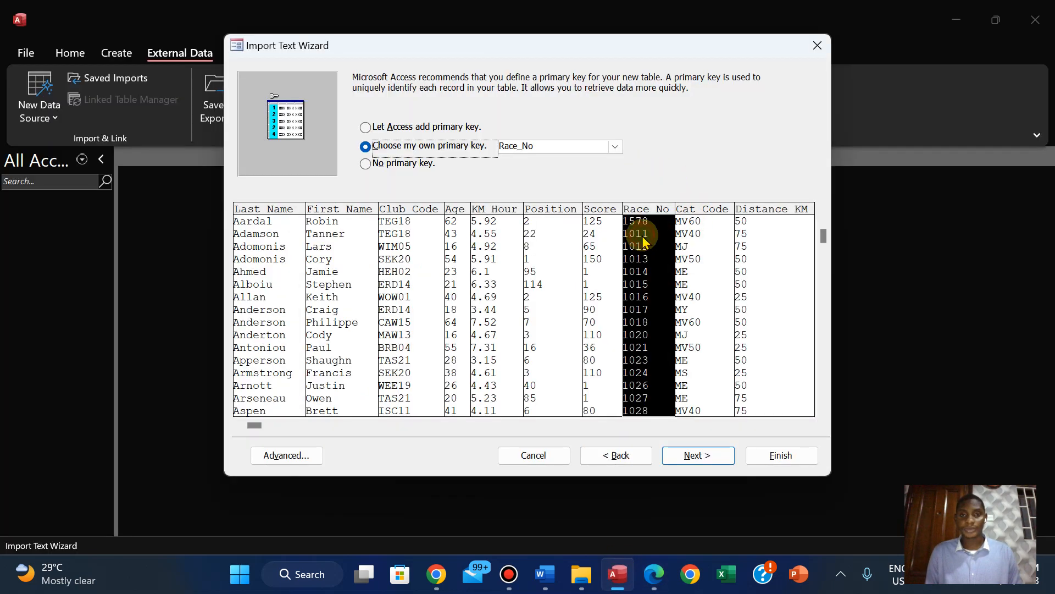
# Compare the field names and data types in the N220SCORE import specification with the question paper's field table, and accept the specification
pyautogui.click(273, 459)
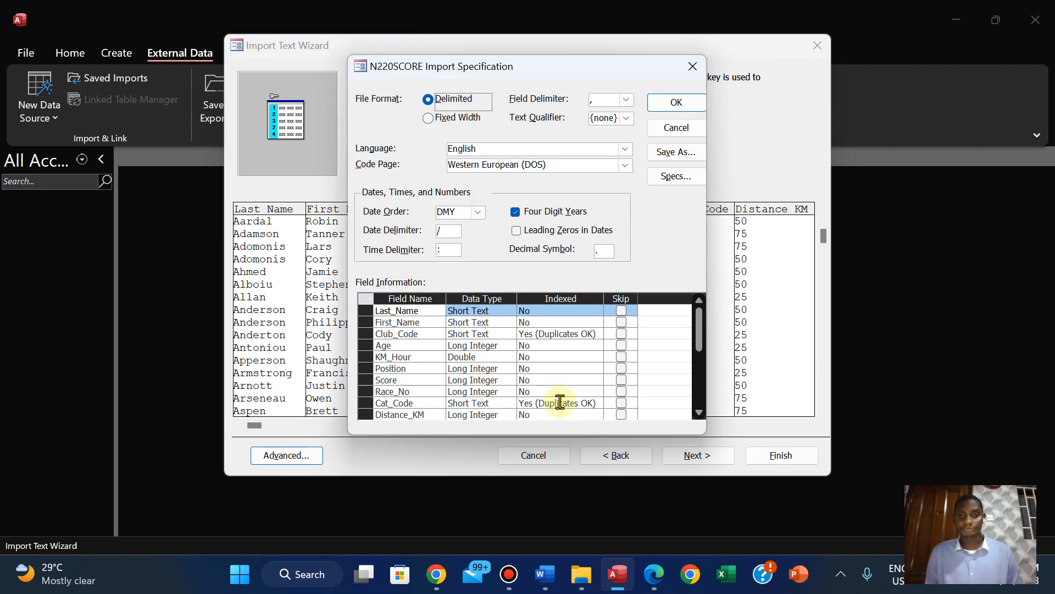
pyautogui.click(653, 574)
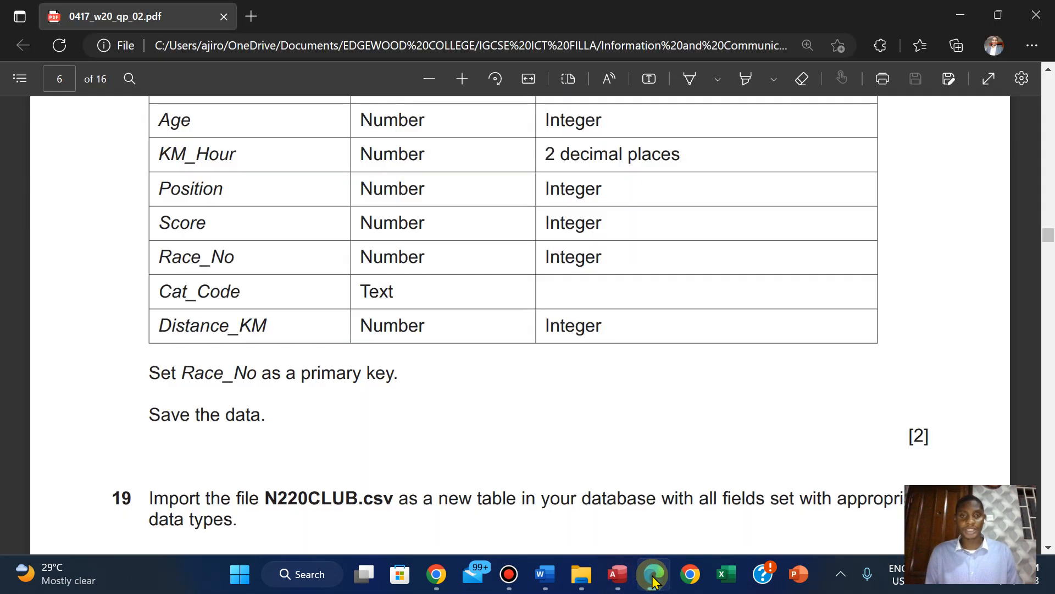
pyautogui.press('Up')
pyautogui.press('Up')
pyautogui.press('Up')
pyautogui.press('Up')
pyautogui.press('Up')
pyautogui.press('Up')
pyautogui.press('Up')
pyautogui.press('Up')
pyautogui.press('Down')
pyautogui.press('Down')
pyautogui.press('Down')
pyautogui.press('Down')
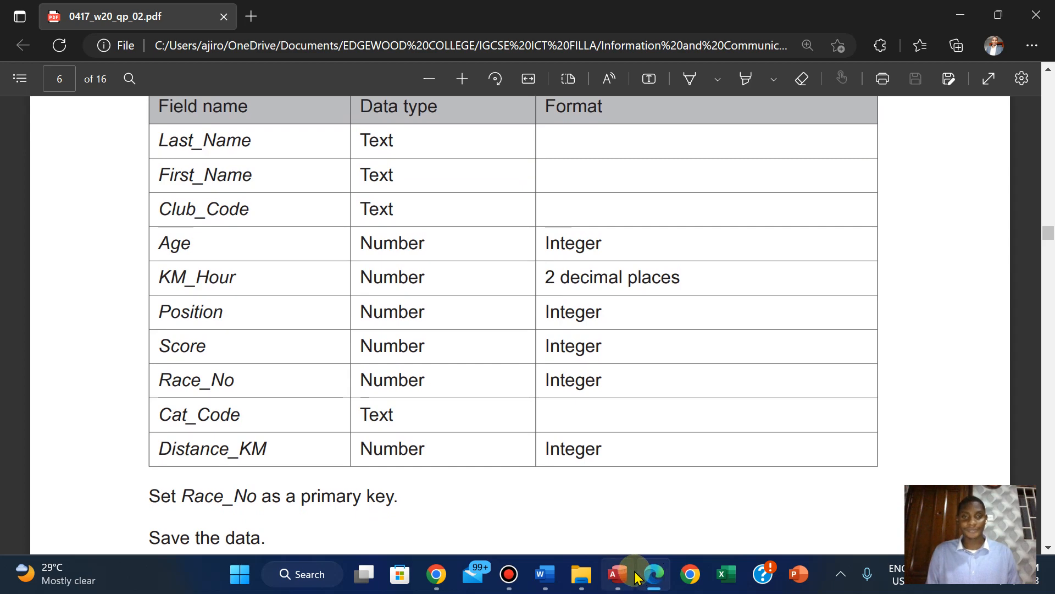
pyautogui.moveTo(636, 577)
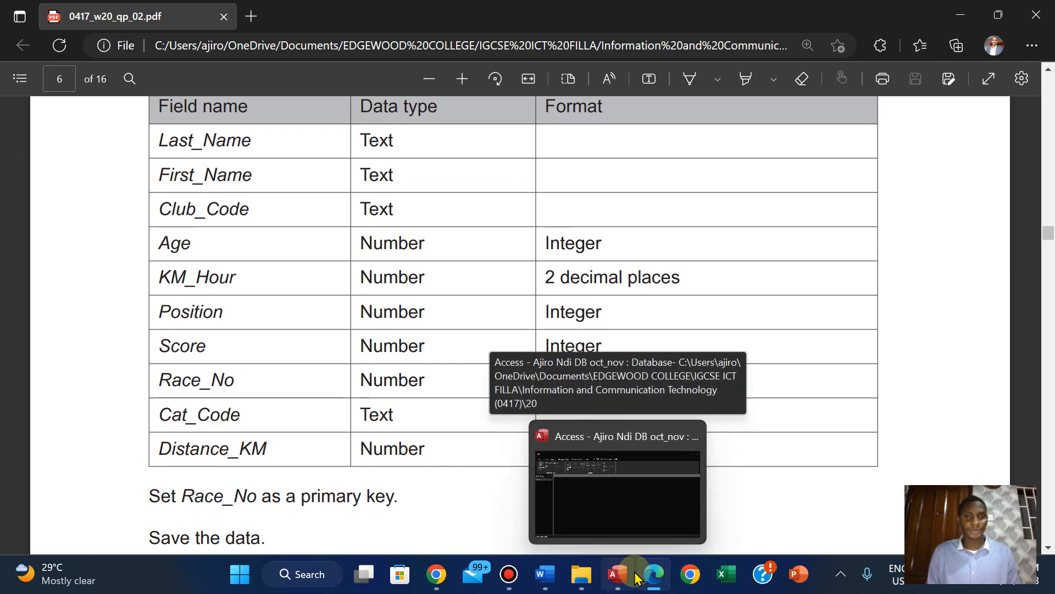
pyautogui.click(619, 575)
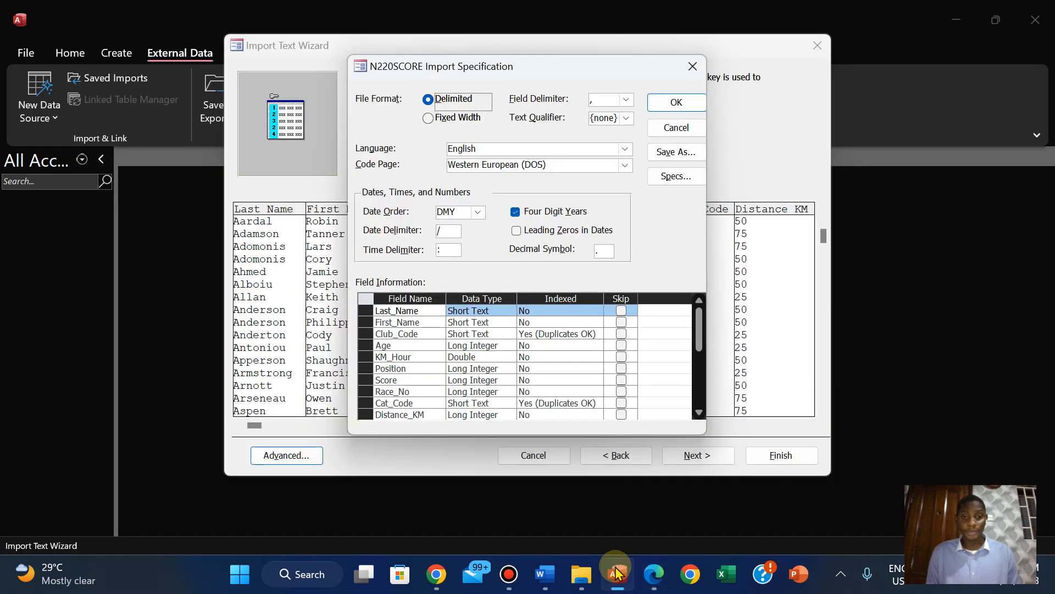
pyautogui.click(661, 578)
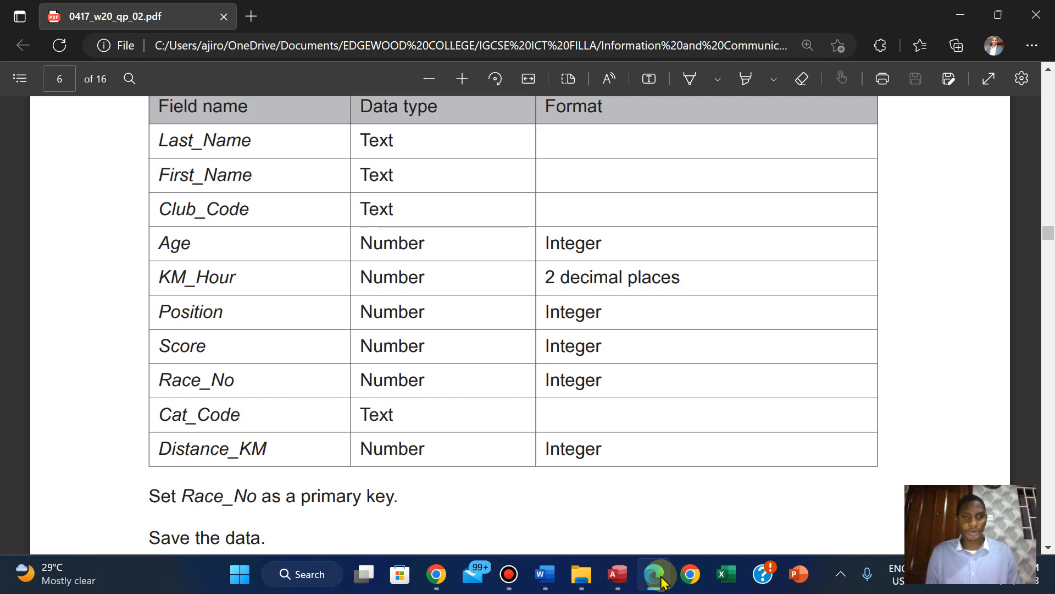
pyautogui.click(617, 574)
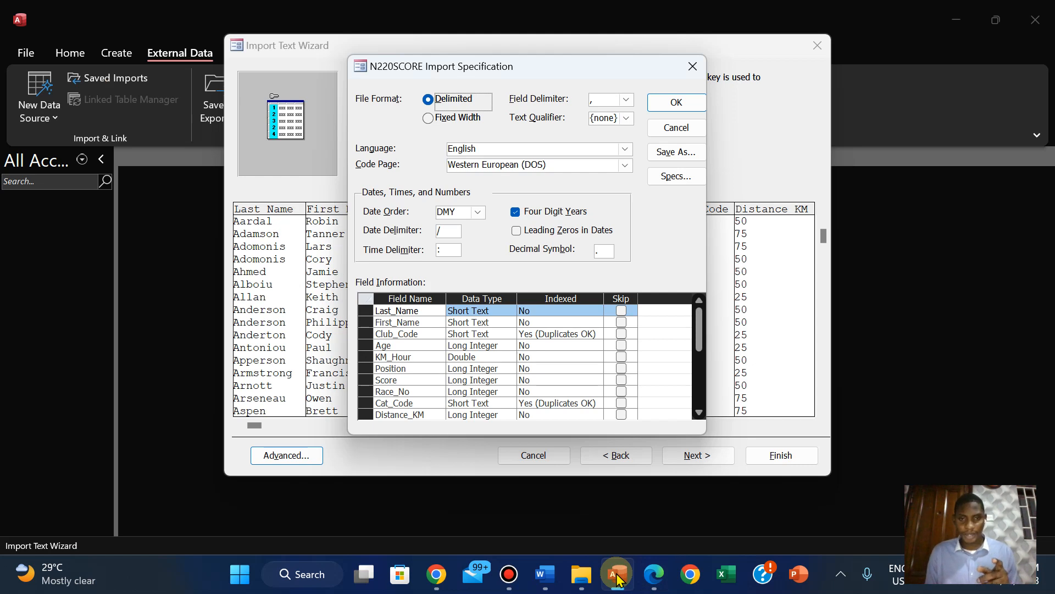
pyautogui.click(651, 581)
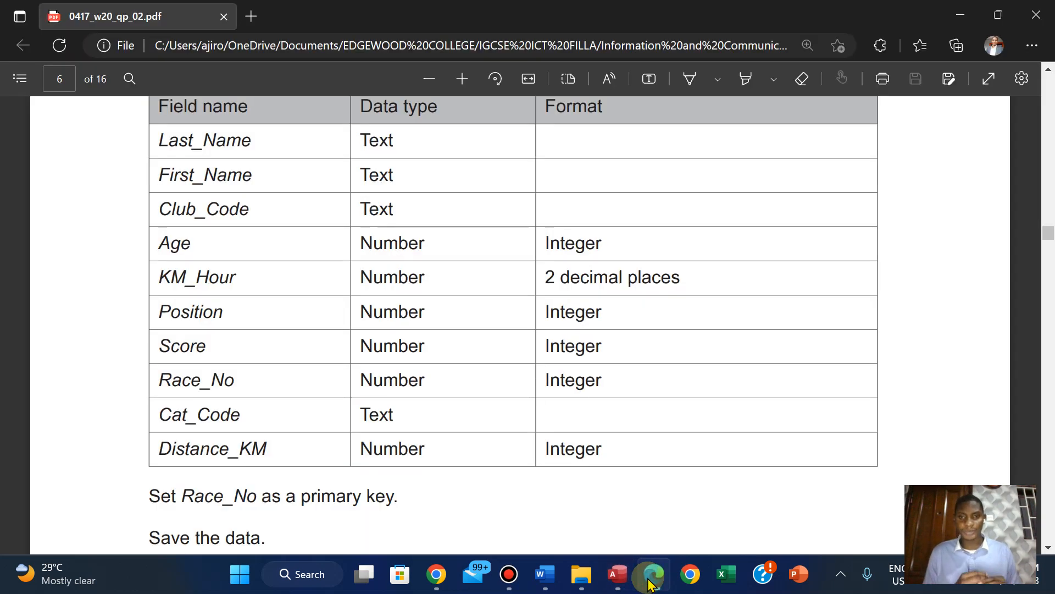
pyautogui.click(616, 577)
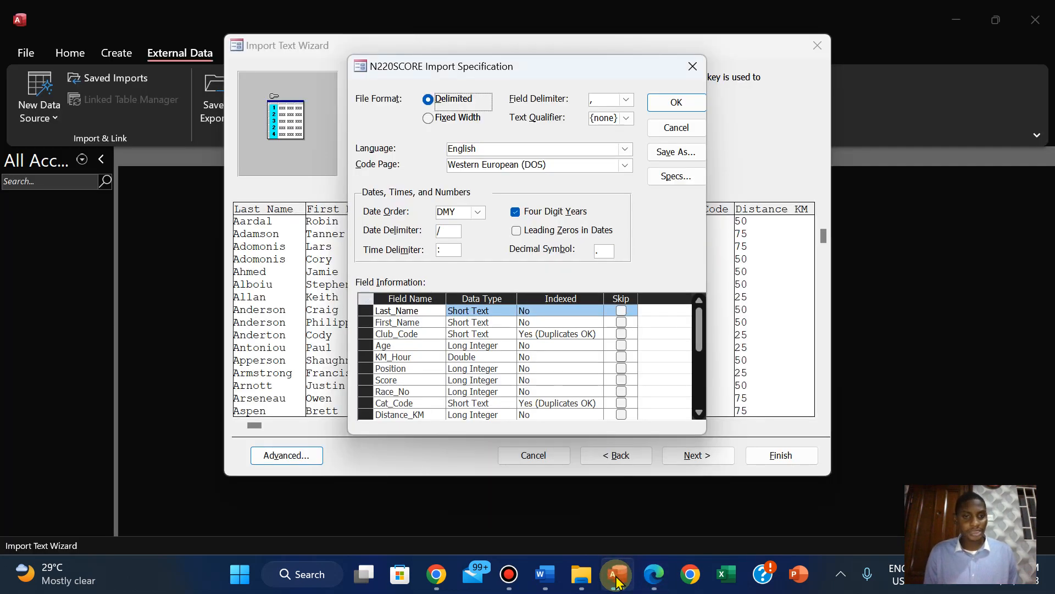
pyautogui.click(652, 577)
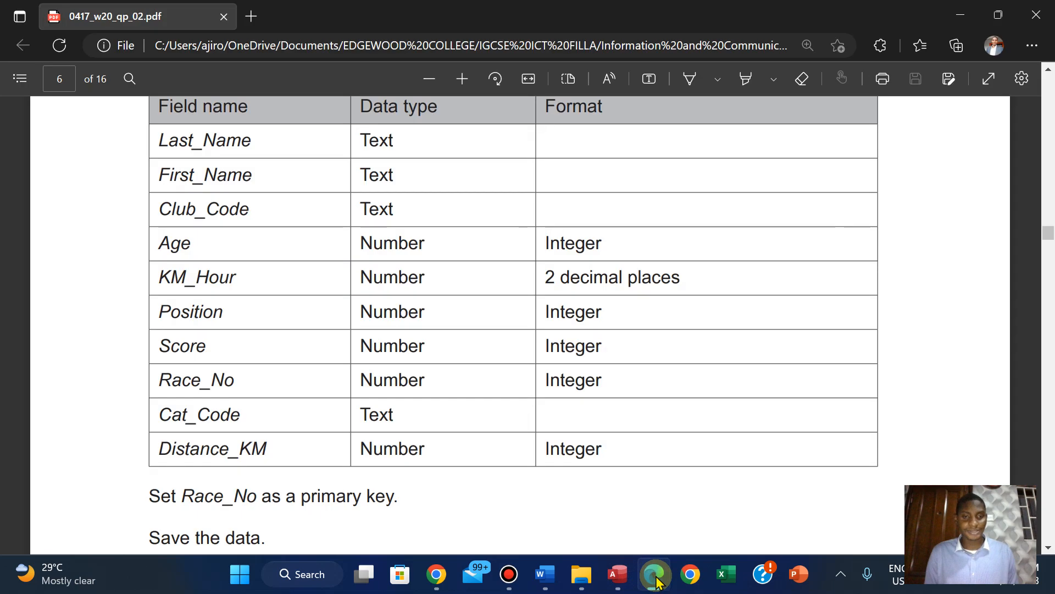
pyautogui.click(623, 580)
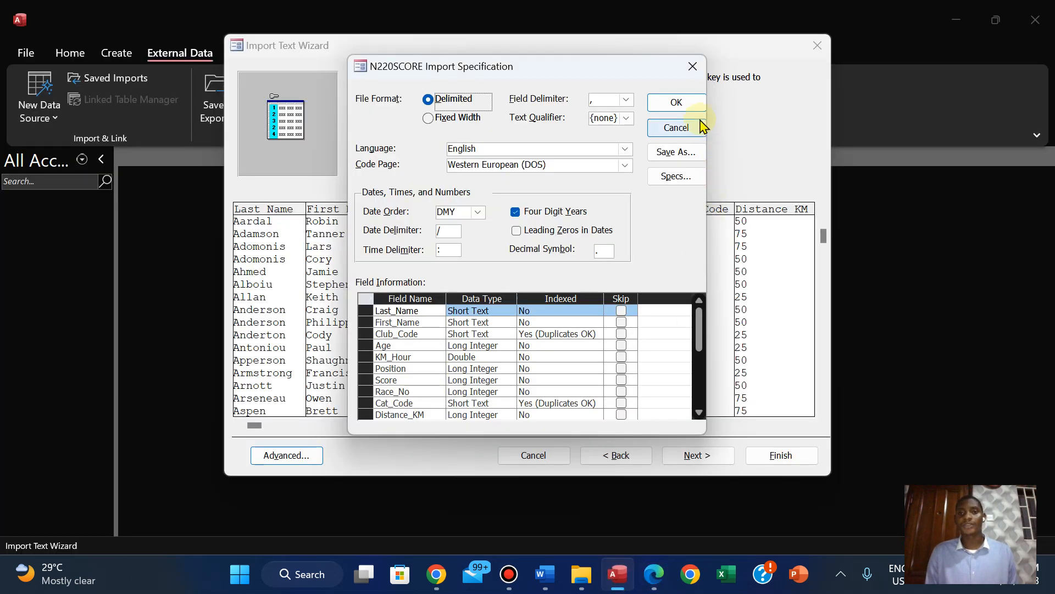
pyautogui.click(679, 102)
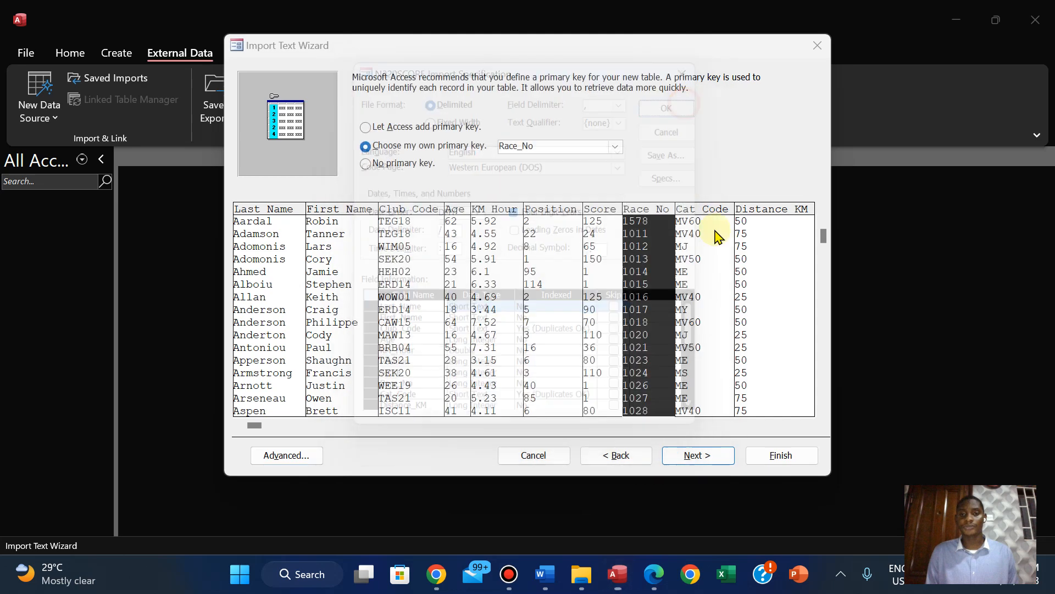
# Finish the import into the N220SCORE table without saving the import steps, and open the table
pyautogui.click(698, 456)
pyautogui.click(766, 457)
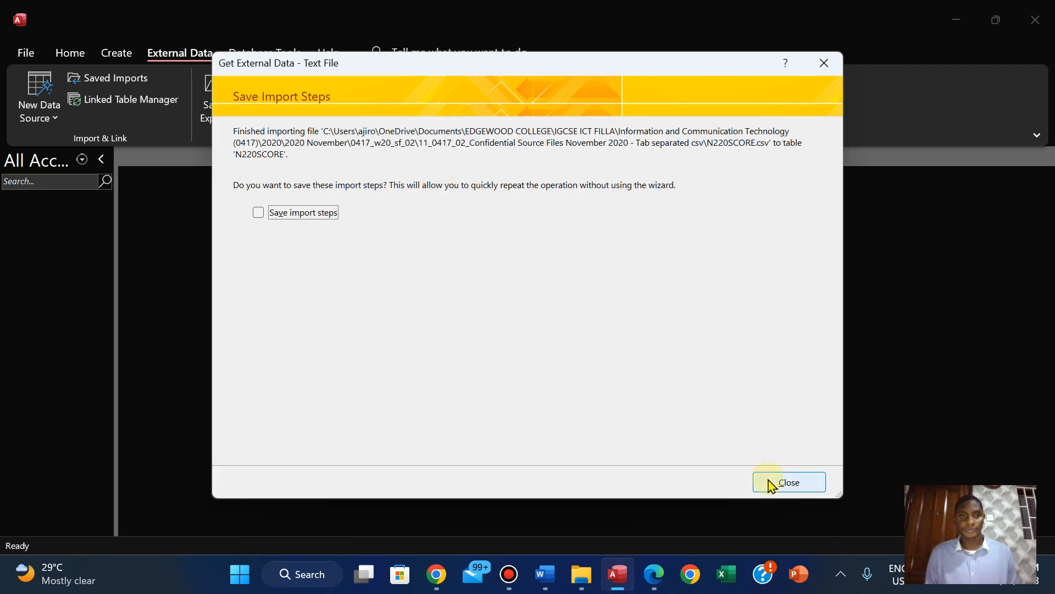
pyautogui.click(770, 483)
pyautogui.click(62, 217)
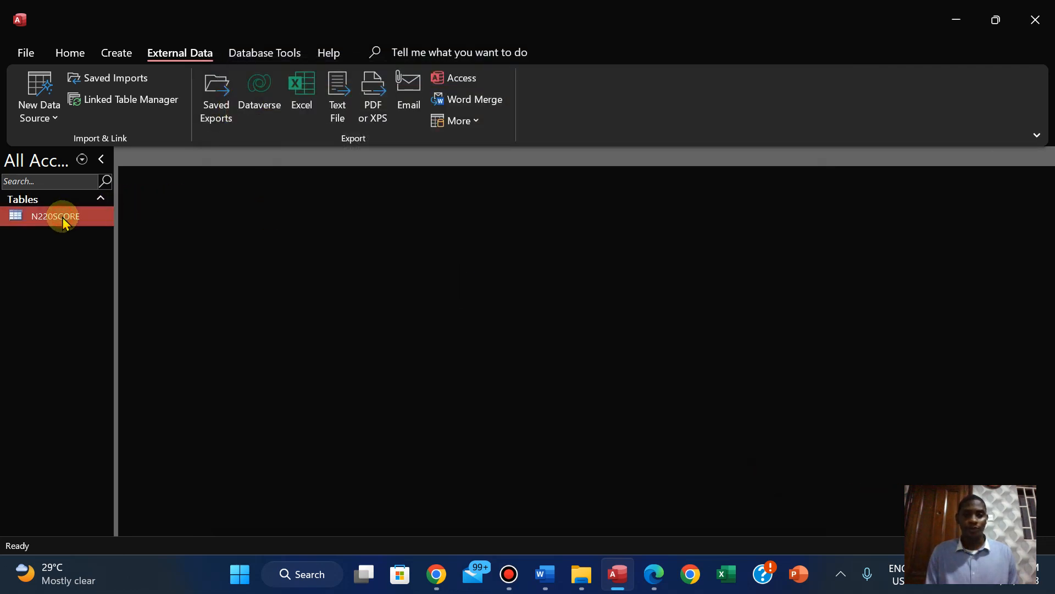
pyautogui.doubleClick(63, 218)
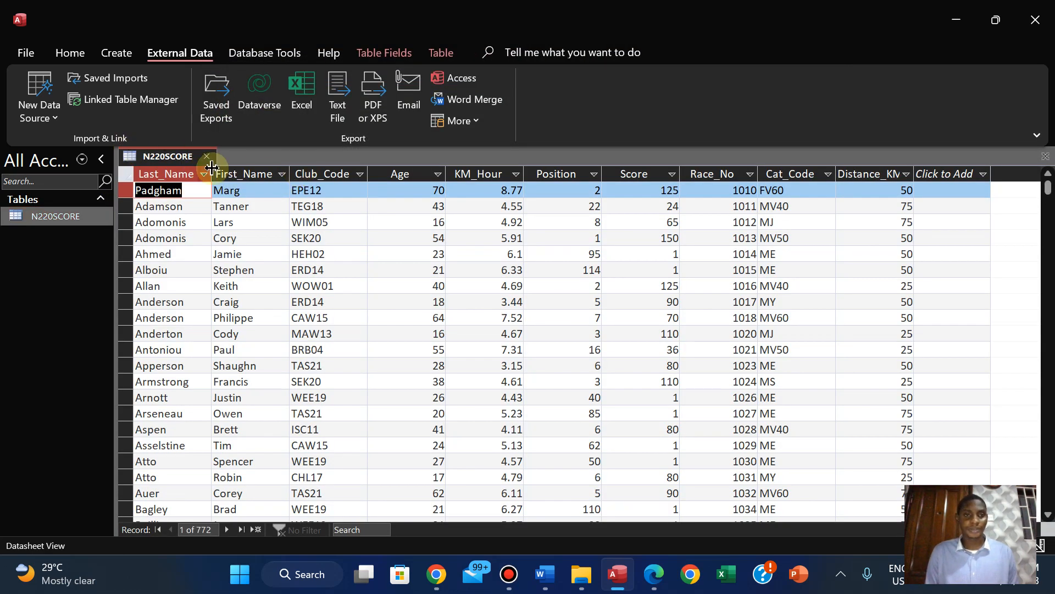
# Fit the width of every column in the N220SCORE datasheet, from Last_Name to Distance_KM, to its contents
pyautogui.doubleClick(212, 172)
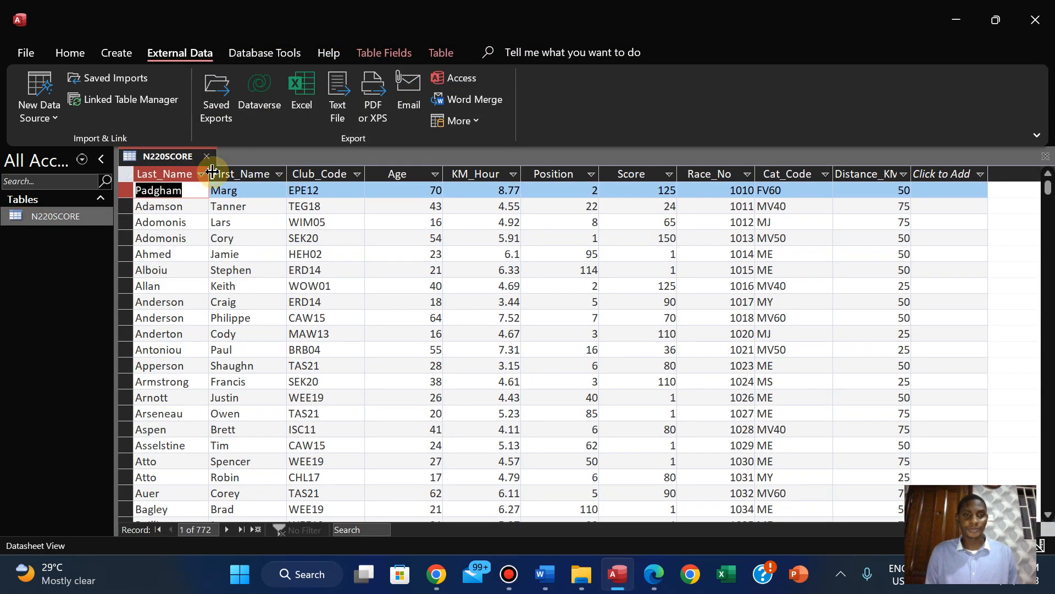
pyautogui.doubleClick(288, 172)
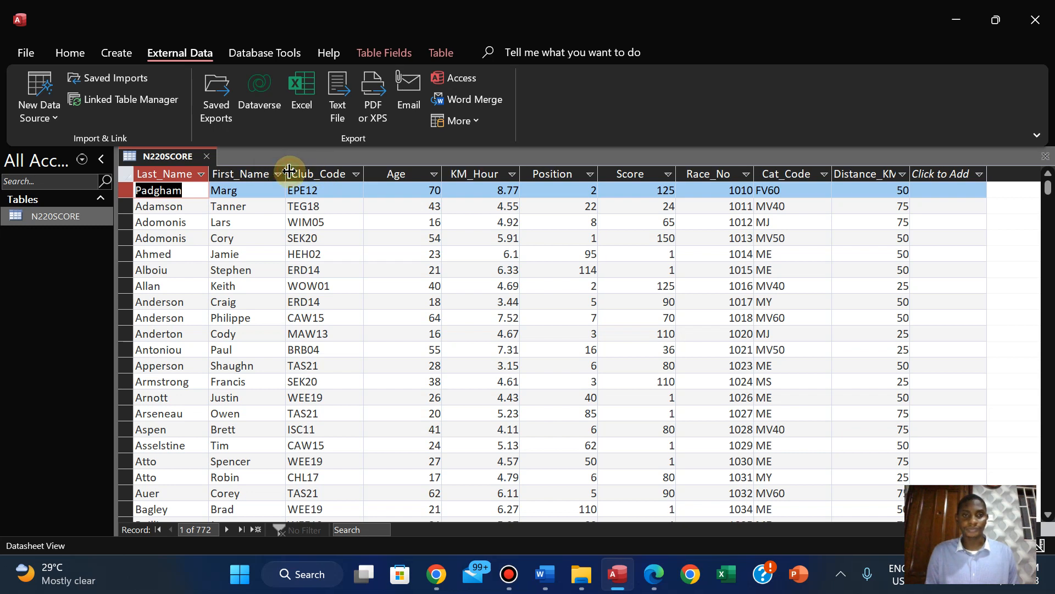
pyautogui.doubleClick(364, 172)
pyautogui.doubleClick(438, 172)
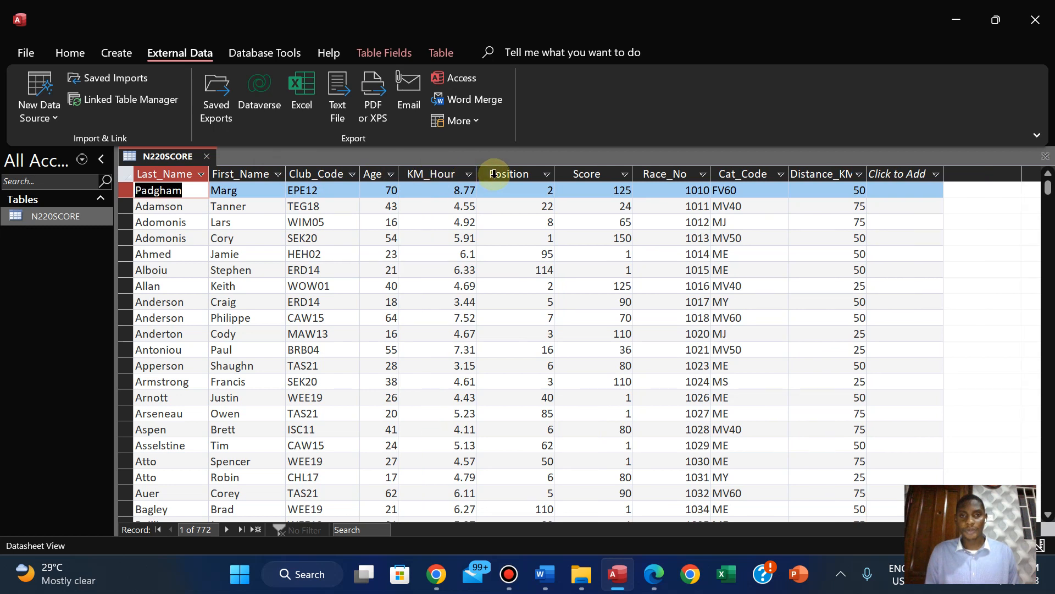
pyautogui.doubleClick(477, 172)
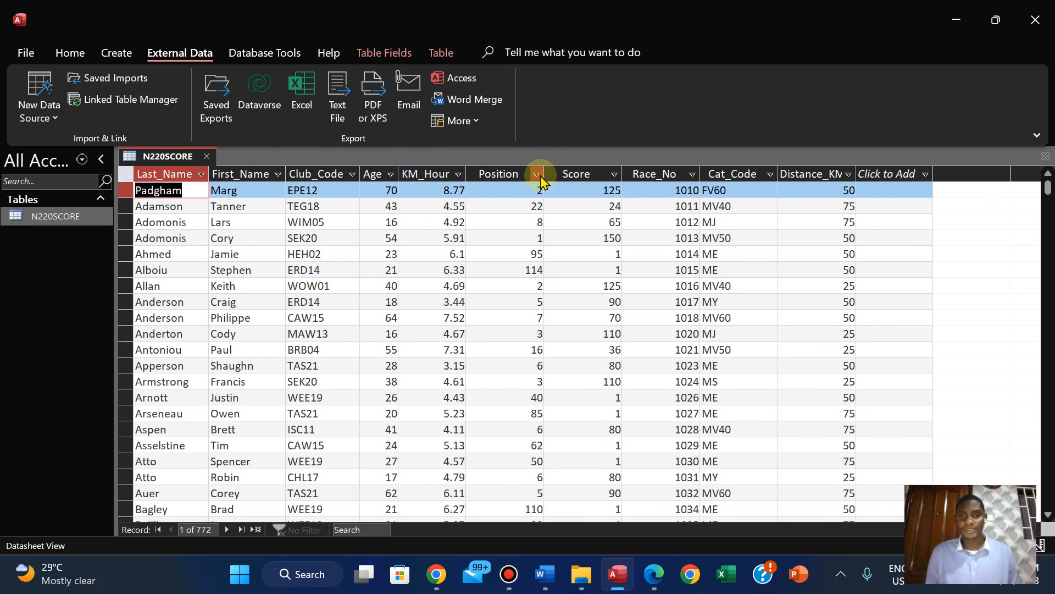
pyautogui.doubleClick(546, 172)
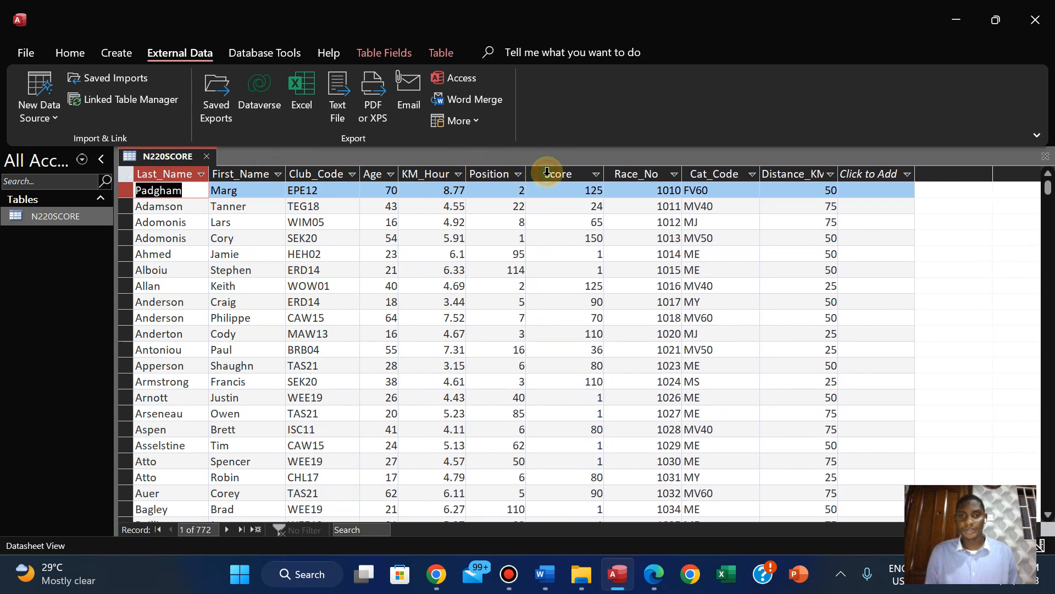
pyautogui.doubleClick(605, 172)
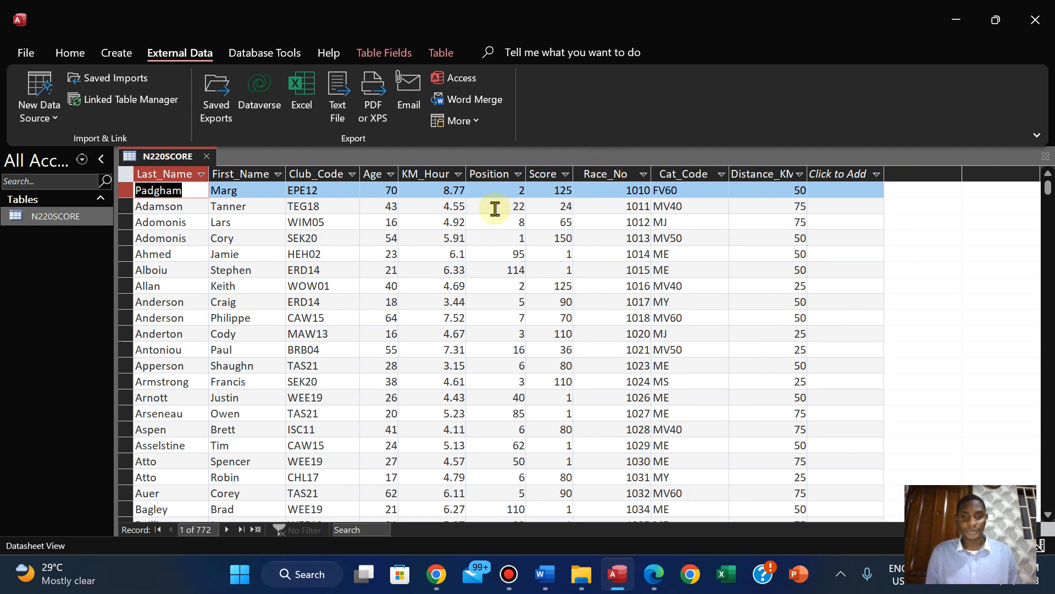
pyautogui.doubleClick(651, 173)
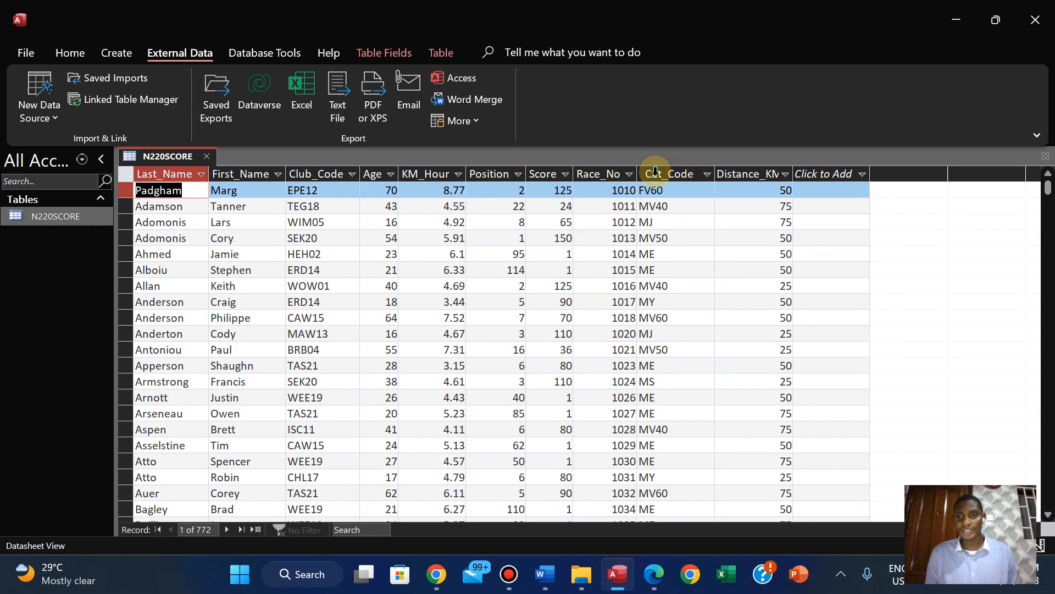
pyautogui.doubleClick(716, 174)
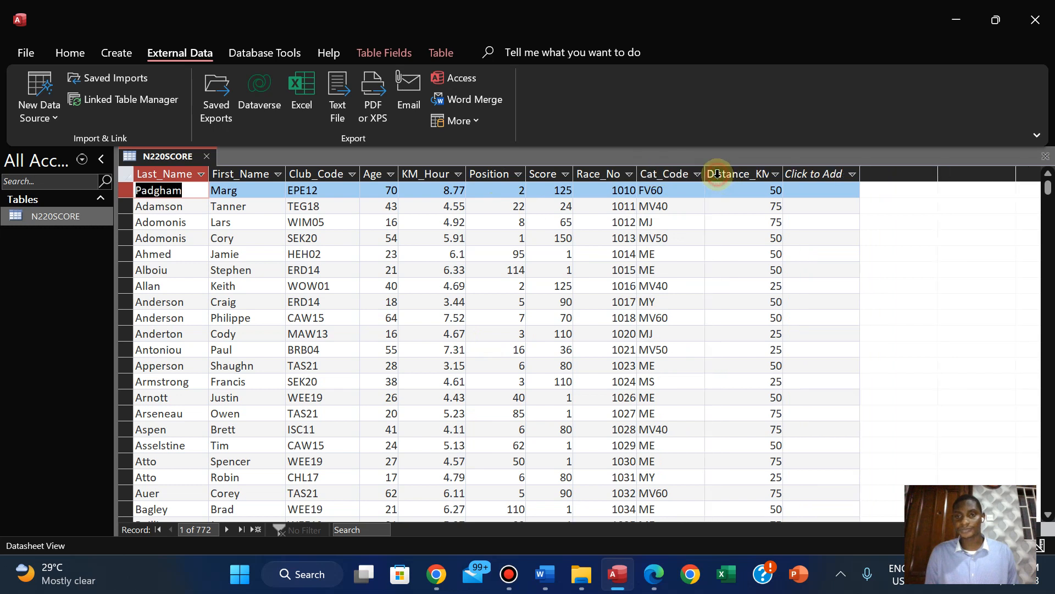
pyautogui.doubleClick(784, 167)
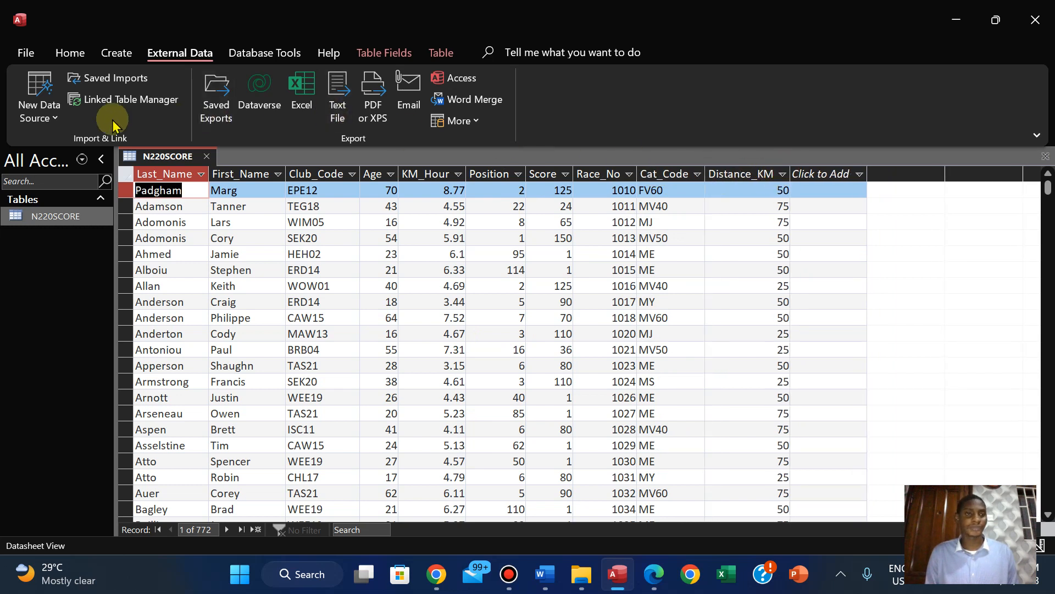
# In the N220SCORE table design, give the KM_Hour field the Standard format with 2 decimal places
pyautogui.click(86, 64)
pyautogui.click(80, 120)
pyautogui.click(122, 198)
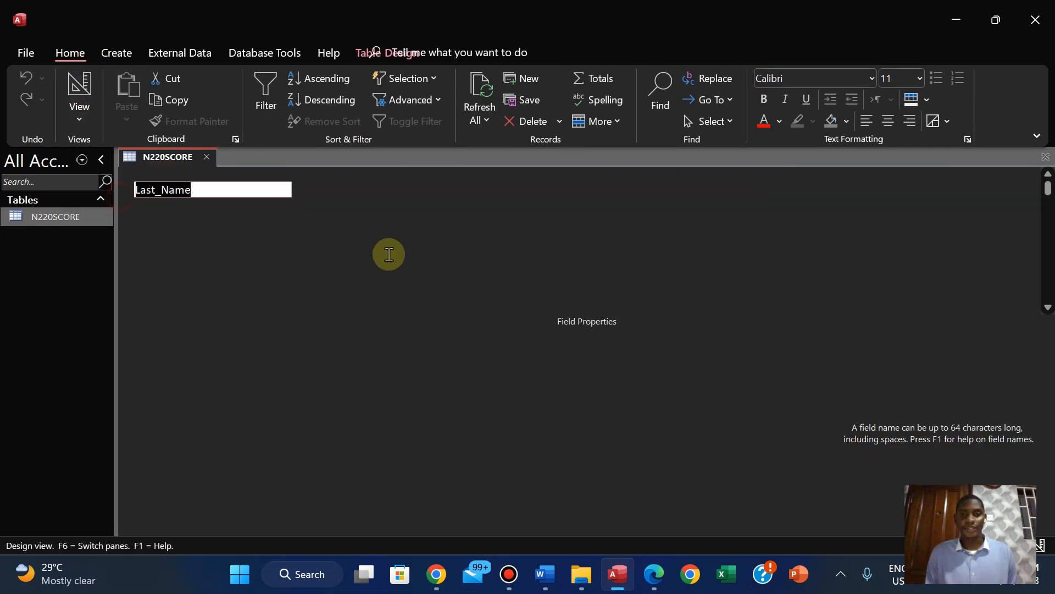
pyautogui.click(328, 255)
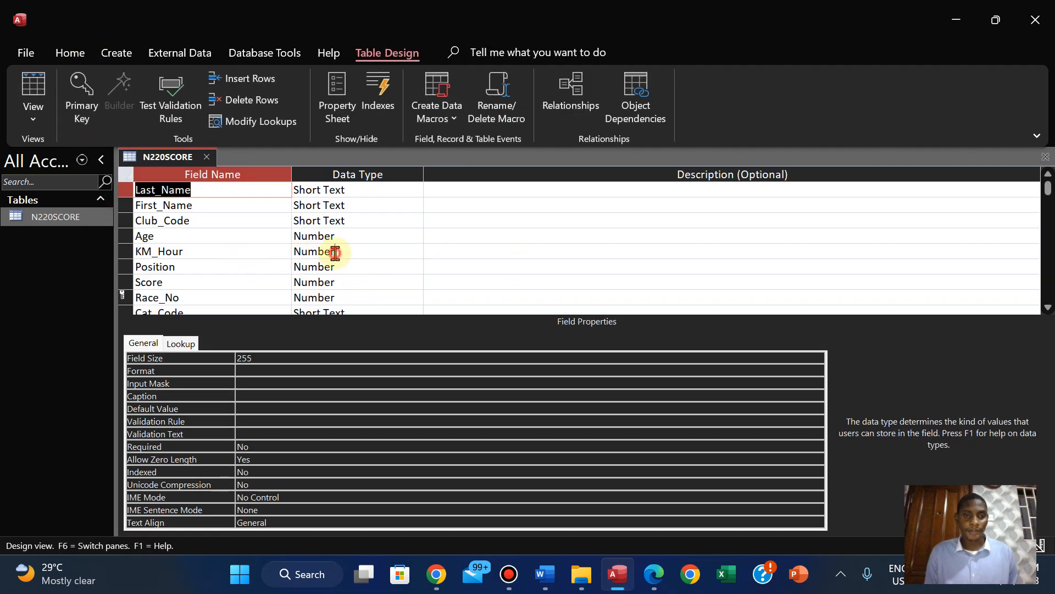
pyautogui.click(257, 370)
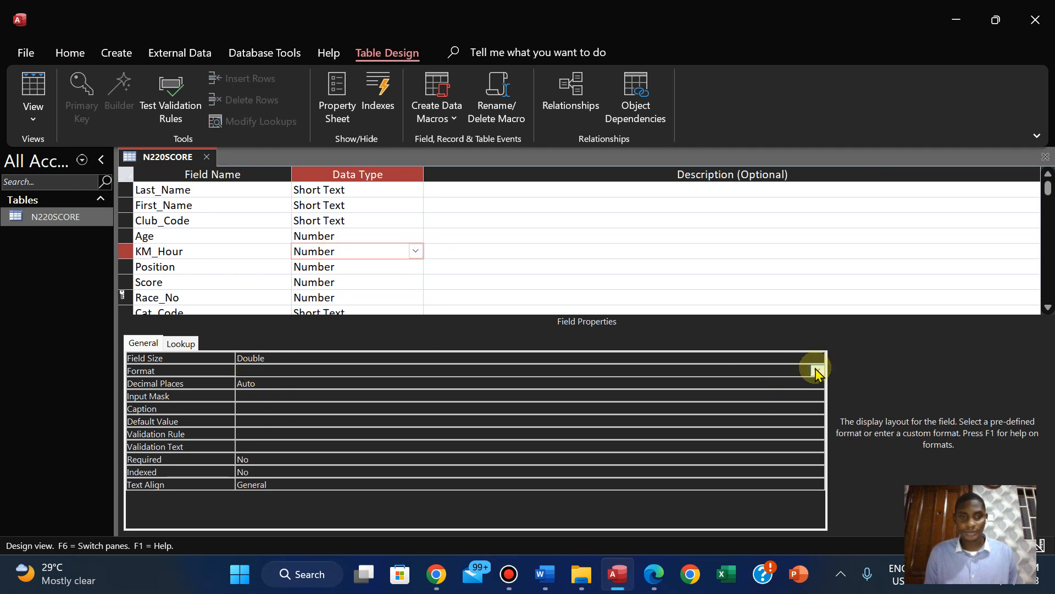
pyautogui.click(817, 371)
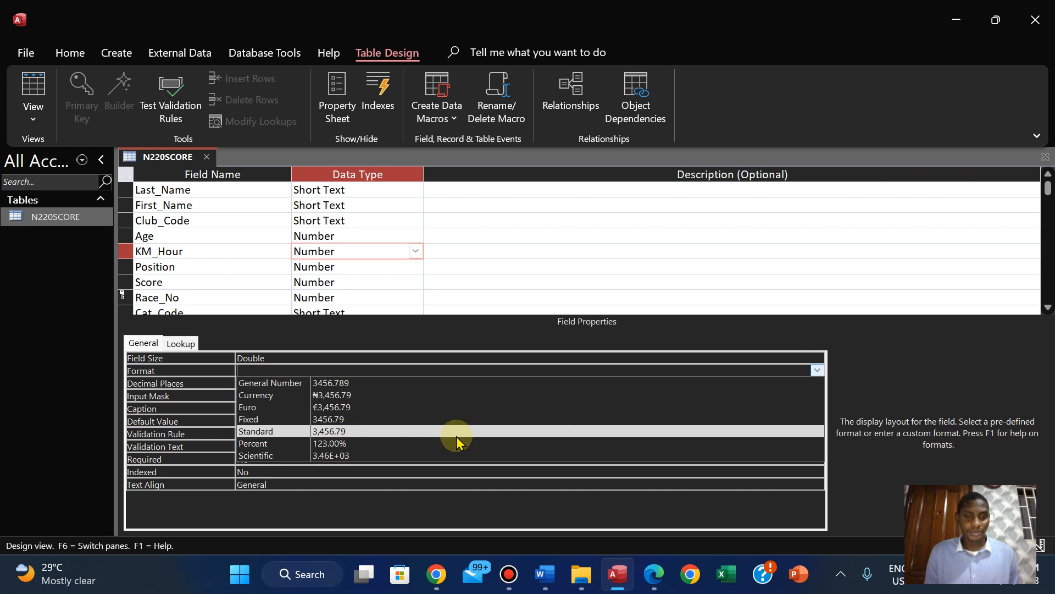
pyautogui.click(455, 433)
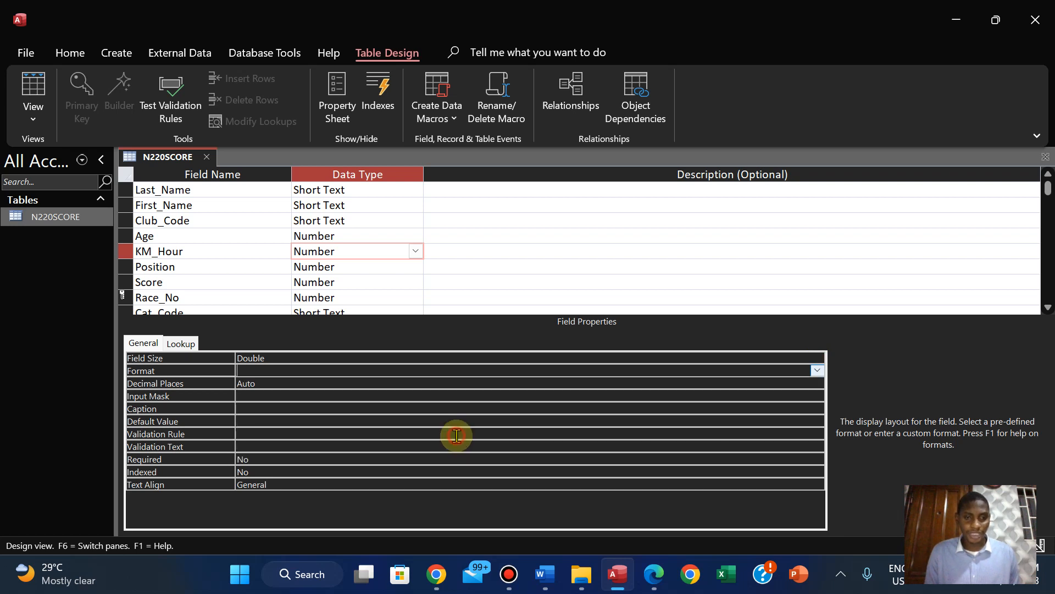
pyautogui.click(542, 383)
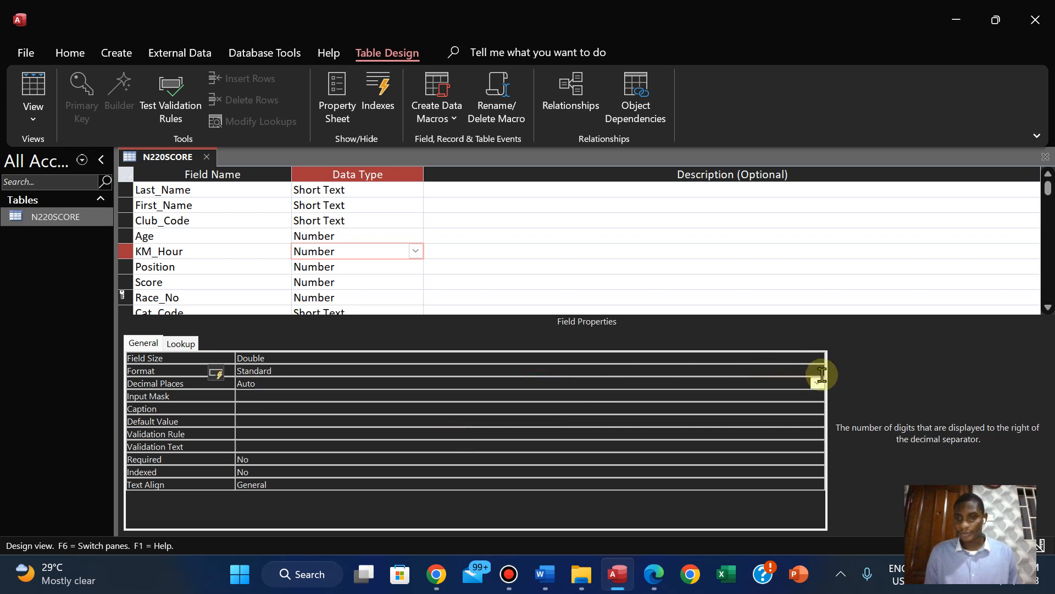
pyautogui.click(817, 383)
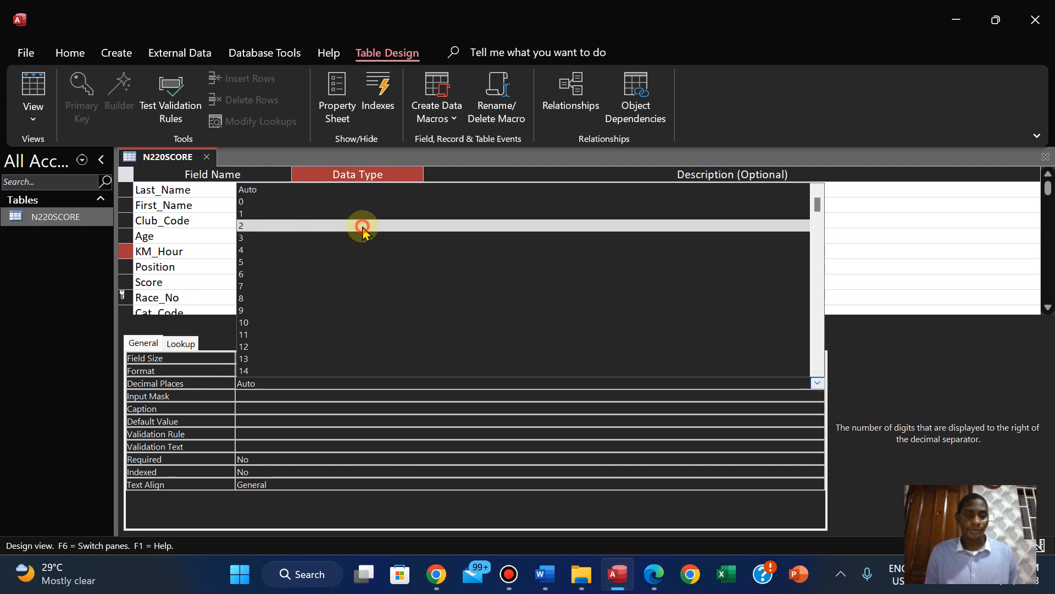
pyautogui.click(363, 226)
# Save the N220SCORE table design and return to the datasheet
pyautogui.rightClick(167, 156)
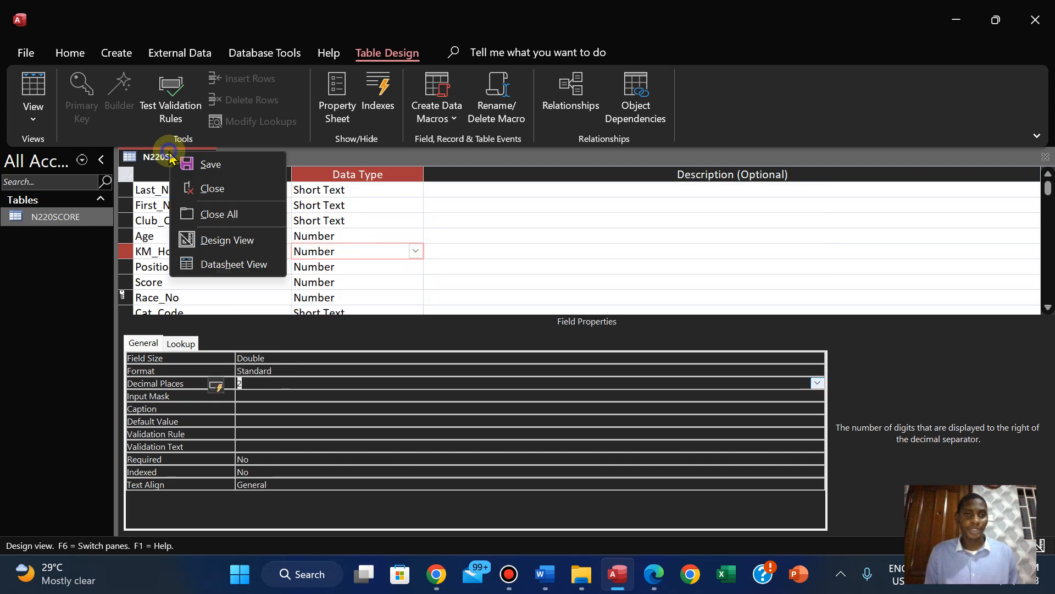
pyautogui.click(204, 165)
pyautogui.click(33, 114)
pyautogui.click(102, 156)
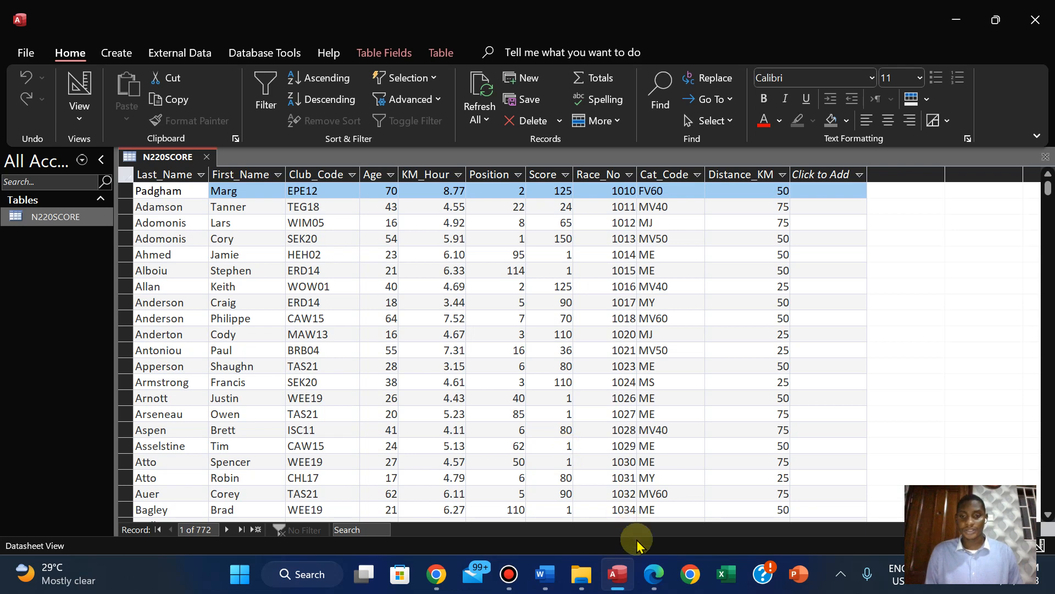
# Switch to the question paper in Edge and read questions 19 and 20 for the remaining imports and their primary keys
pyautogui.click(654, 574)
pyautogui.scroll(-8, 540, 270)
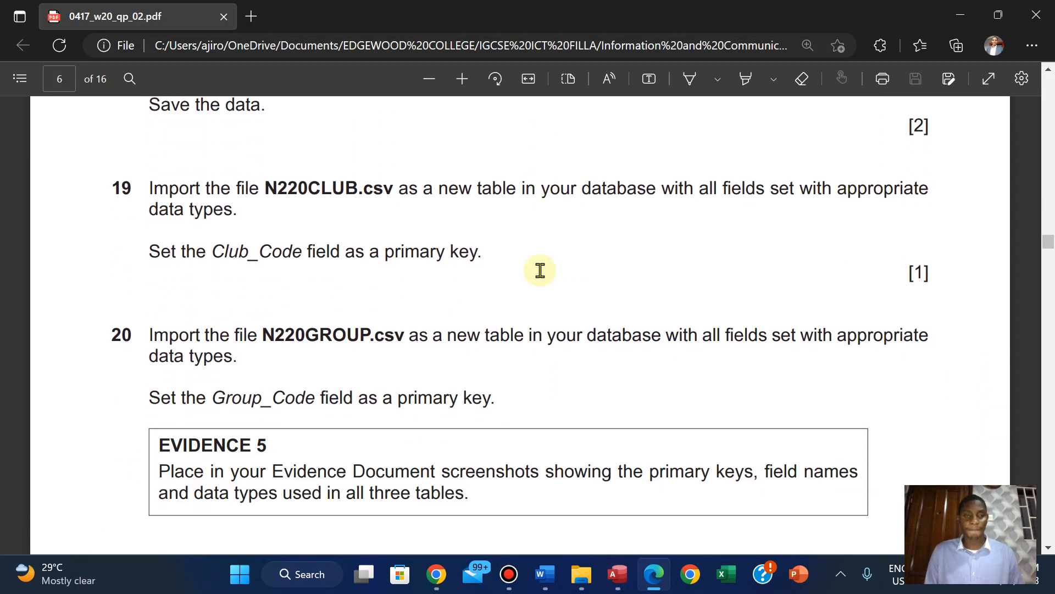
pyautogui.scroll(-1, 540, 270)
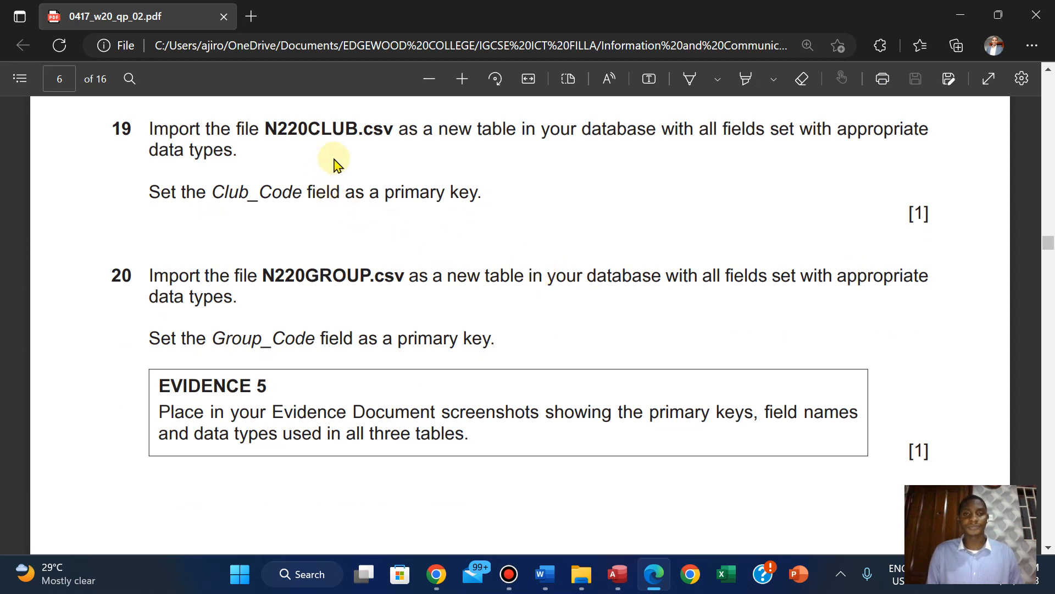
pyautogui.scroll(1, 410, 144)
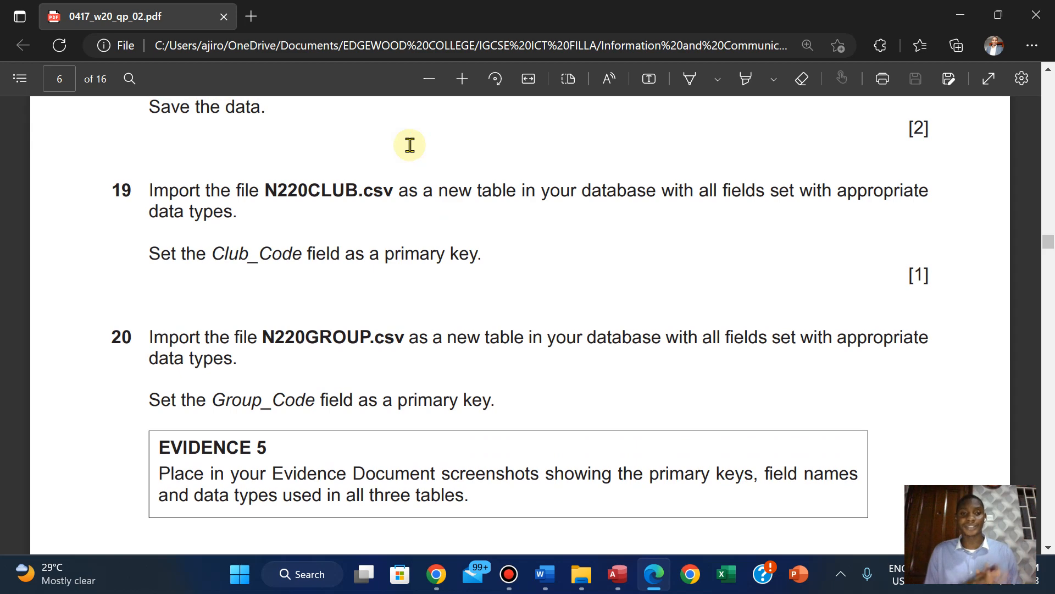
# Switch back to Access and close the N220SCORE table
pyautogui.click(617, 574)
pyautogui.rightClick(165, 156)
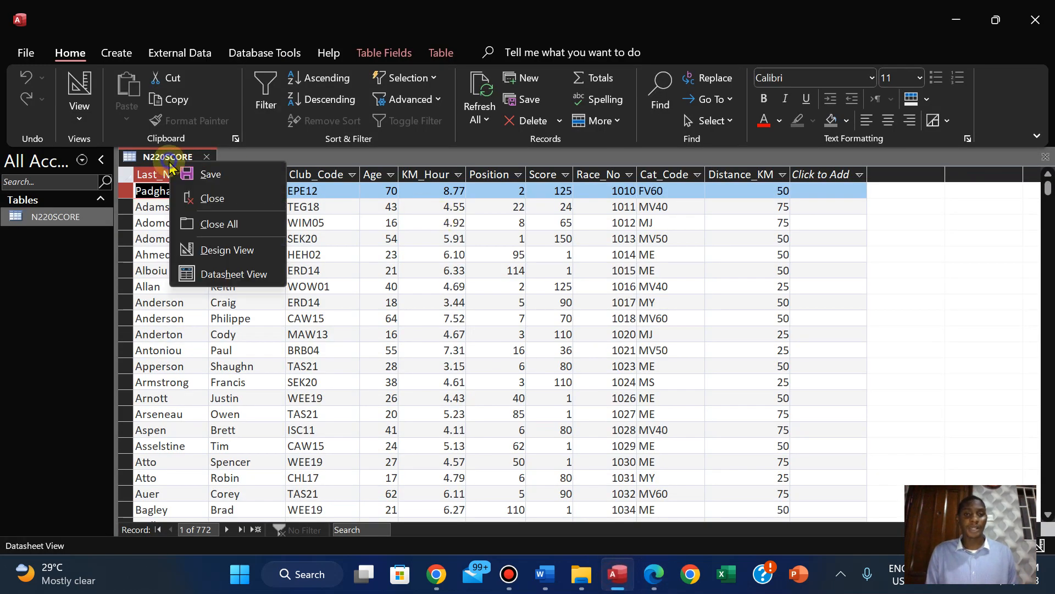
pyautogui.click(209, 202)
# Start a text file import into a new table, choose N220CLUB.csv as the source, and check it against the question paper
pyautogui.click(207, 48)
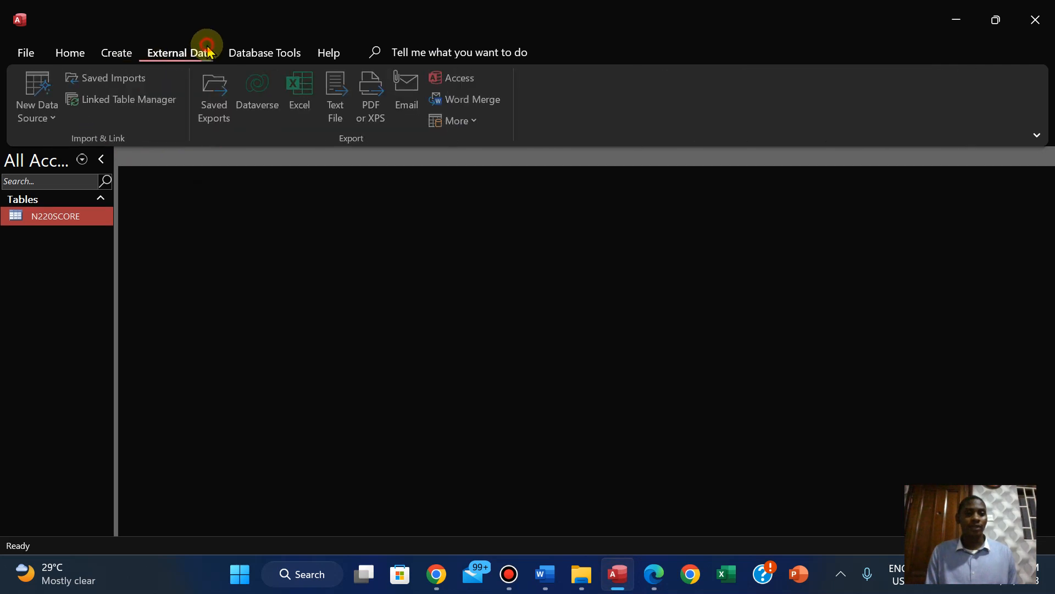
pyautogui.click(47, 130)
pyautogui.moveTo(111, 170)
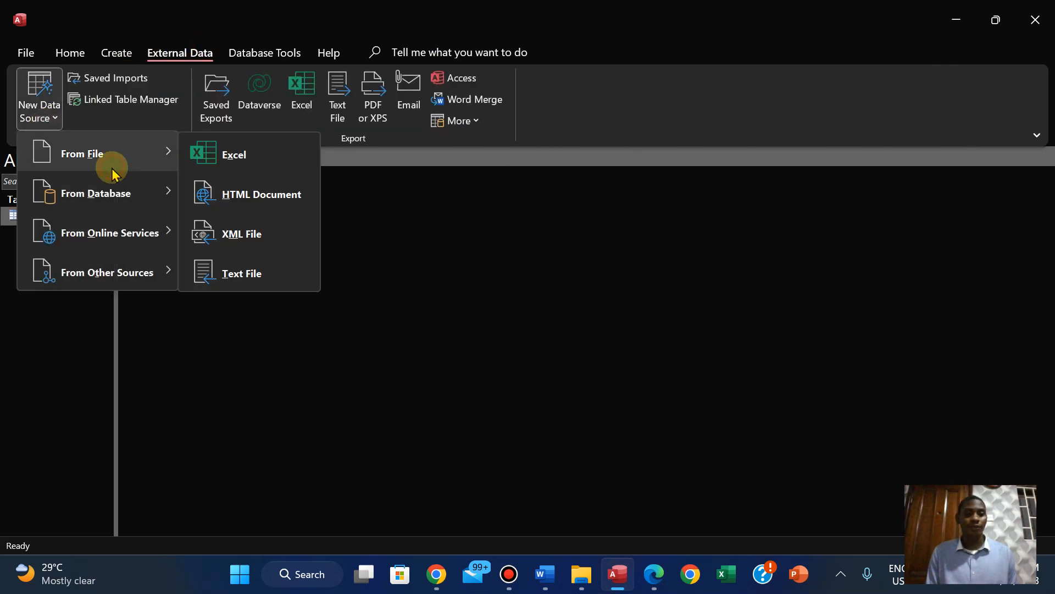
pyautogui.click(275, 271)
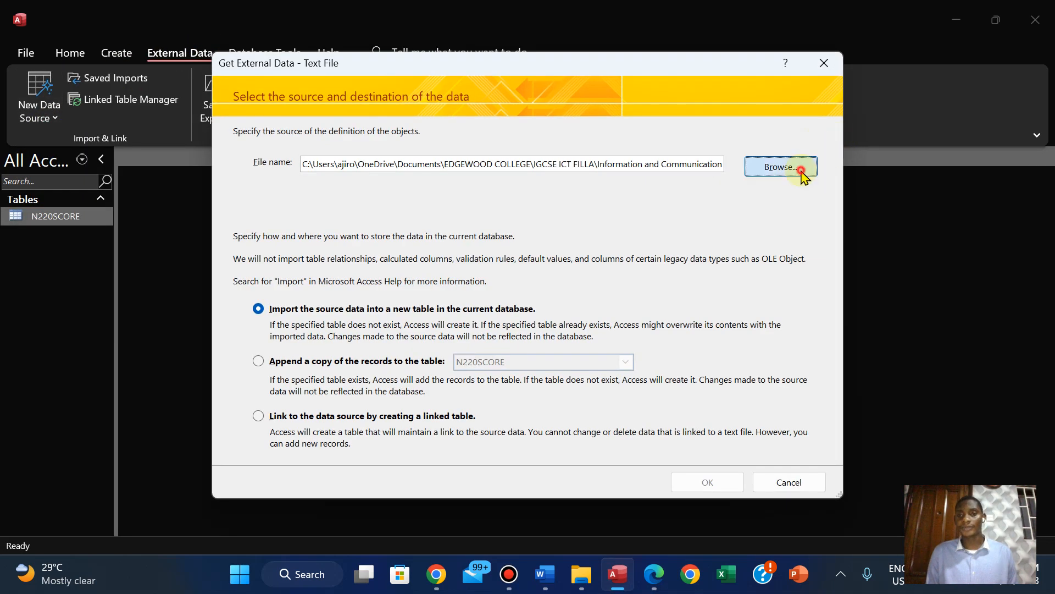
pyautogui.click(797, 167)
pyautogui.click(400, 242)
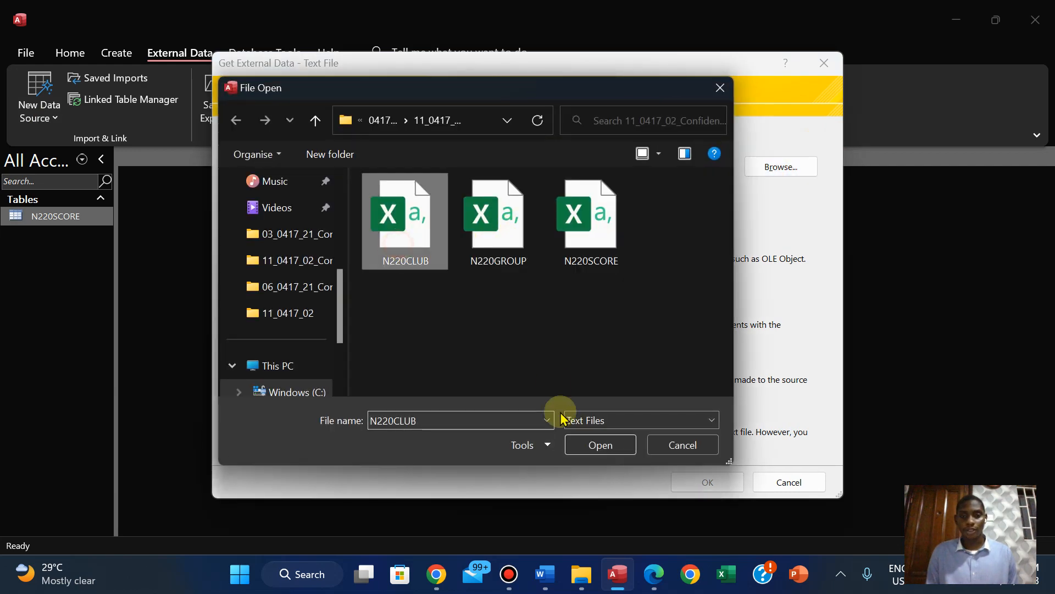
pyautogui.click(598, 463)
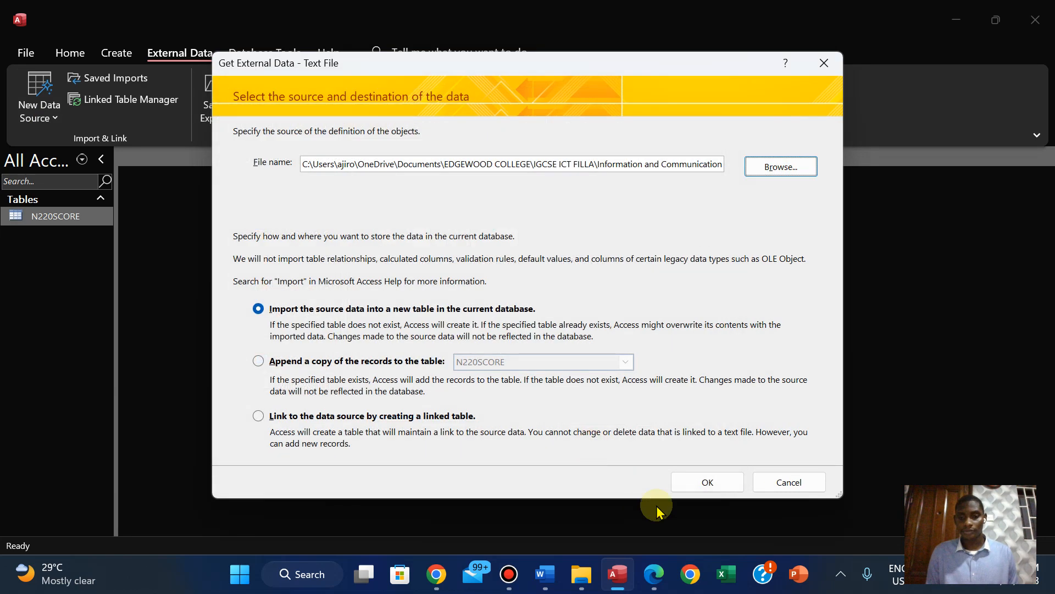
pyautogui.click(655, 583)
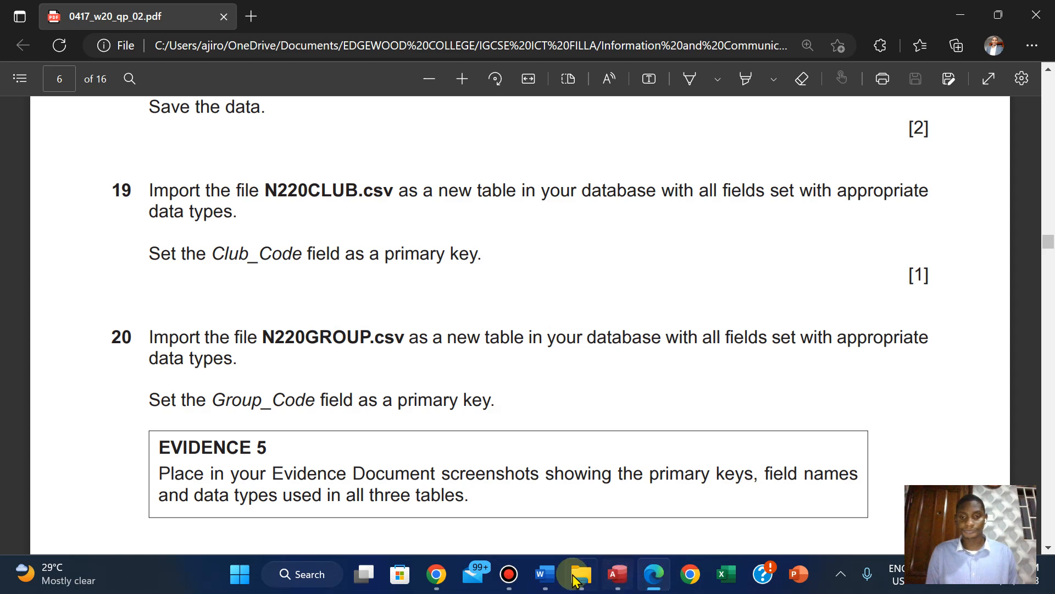
pyautogui.click(617, 574)
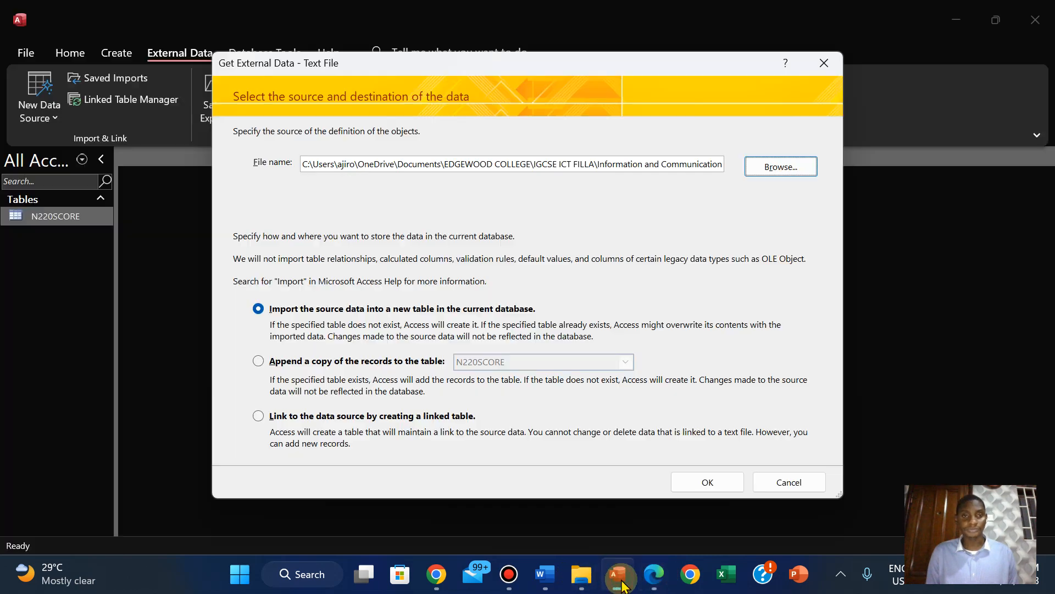
# Set the N220CLUB import to comma-delimited with the first row as field names, and accept the default field options
pyautogui.click(688, 482)
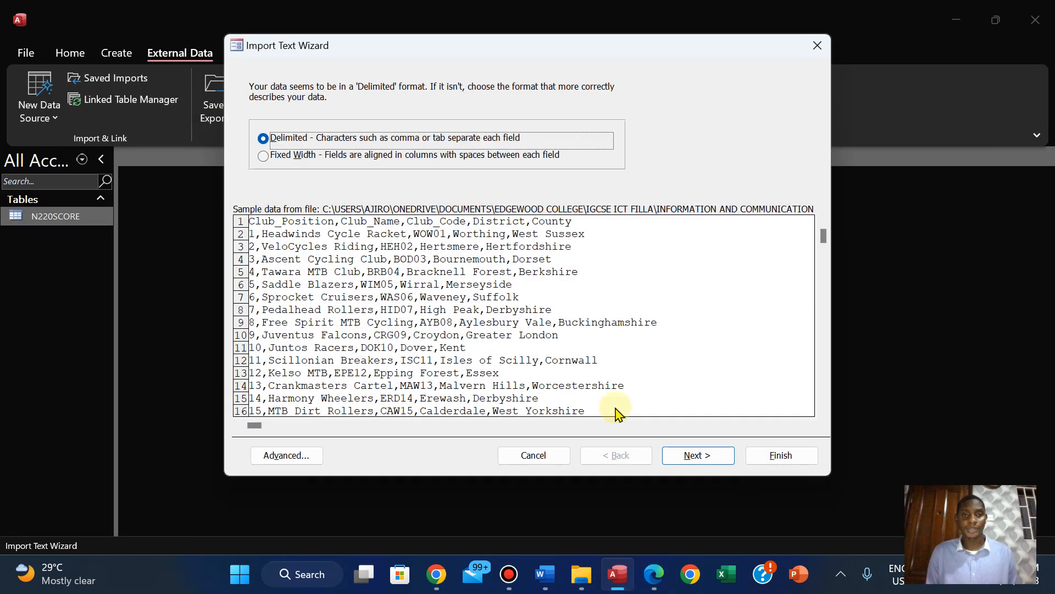
pyautogui.click(672, 457)
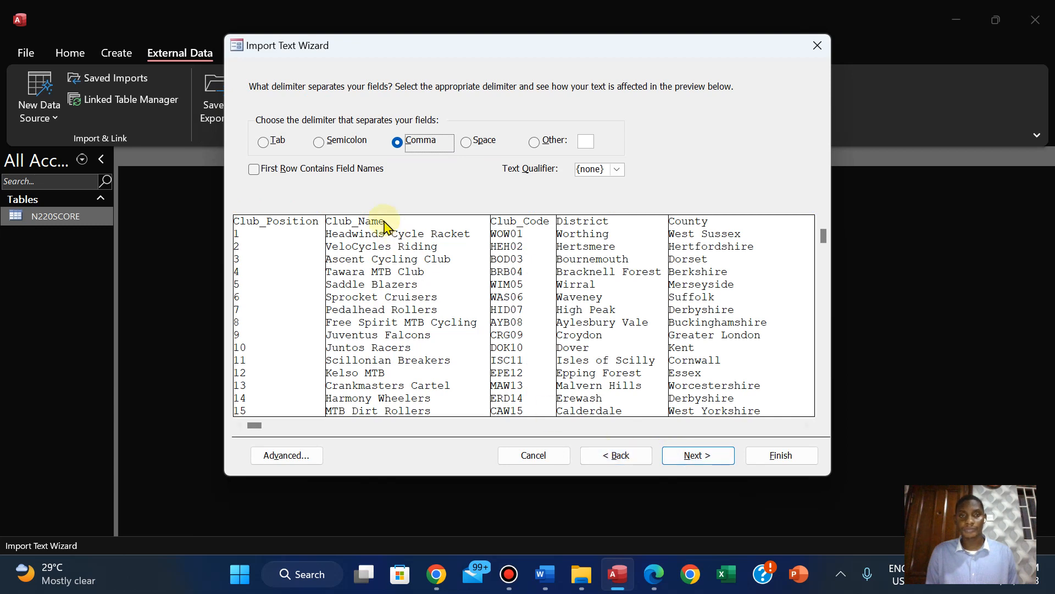
pyautogui.click(263, 170)
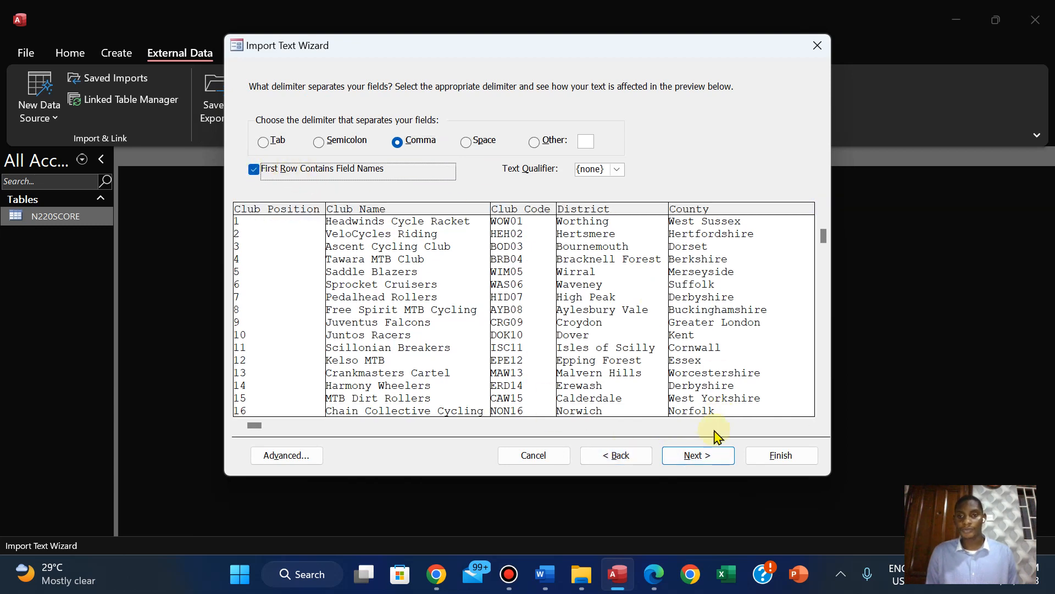
pyautogui.click(693, 456)
pyautogui.click(694, 462)
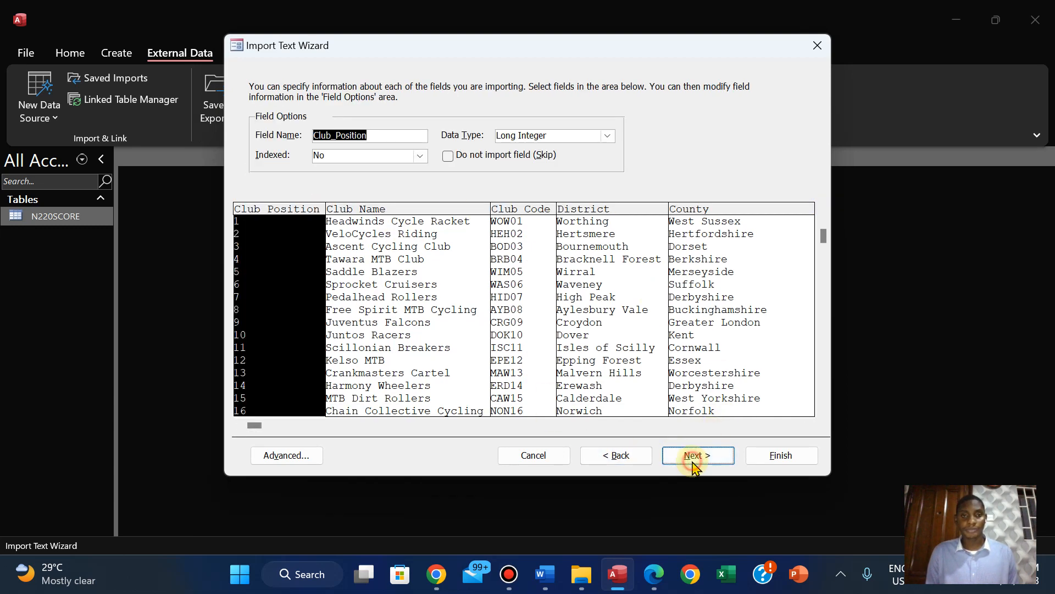
# Check the question paper for the N220CLUB primary key and choose Club_Code as the table's own primary key
pyautogui.click(658, 581)
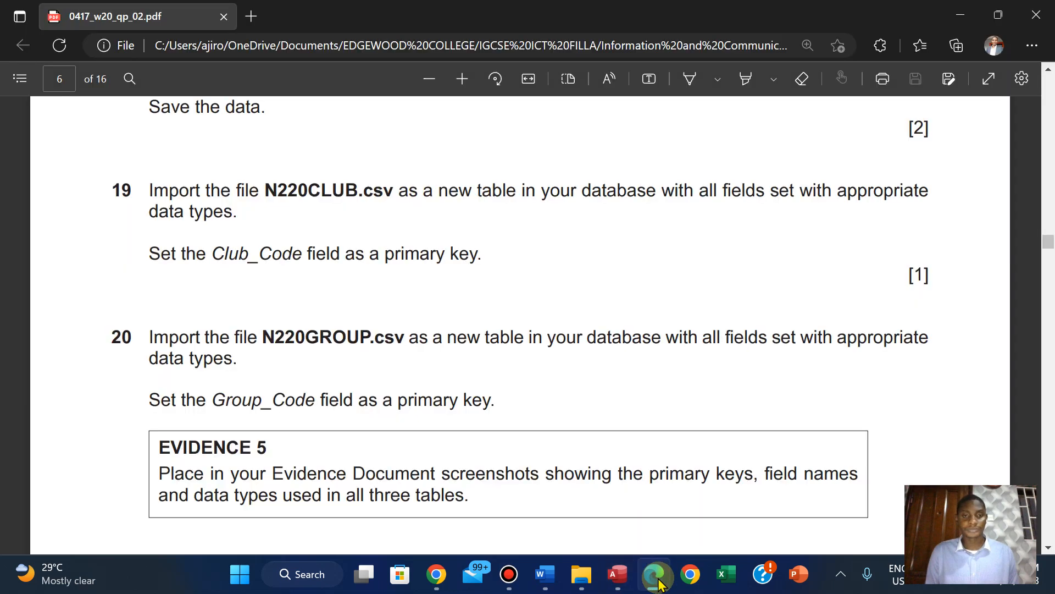
pyautogui.click(656, 575)
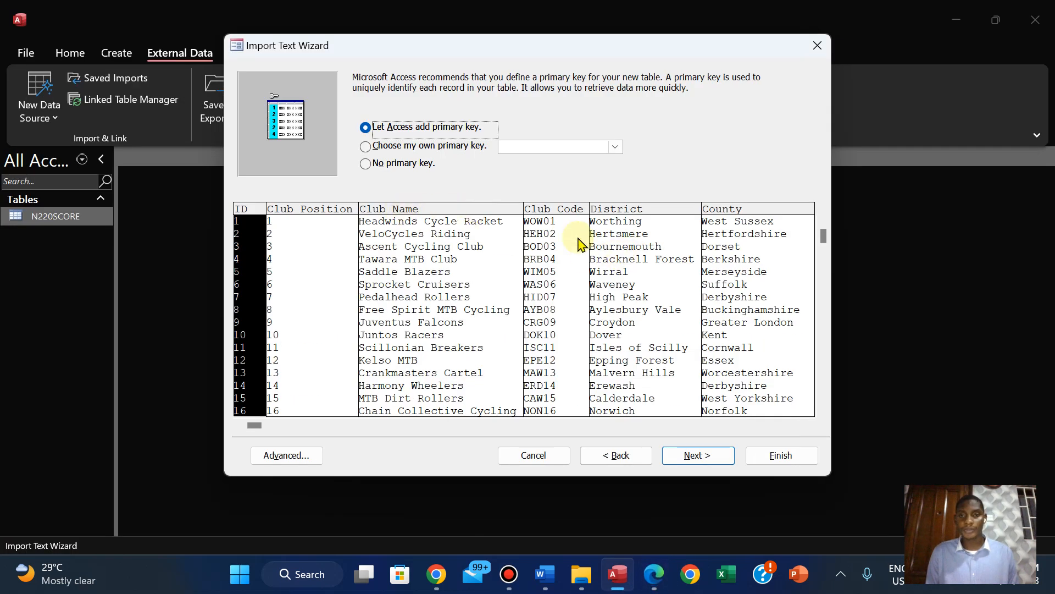
pyautogui.click(393, 148)
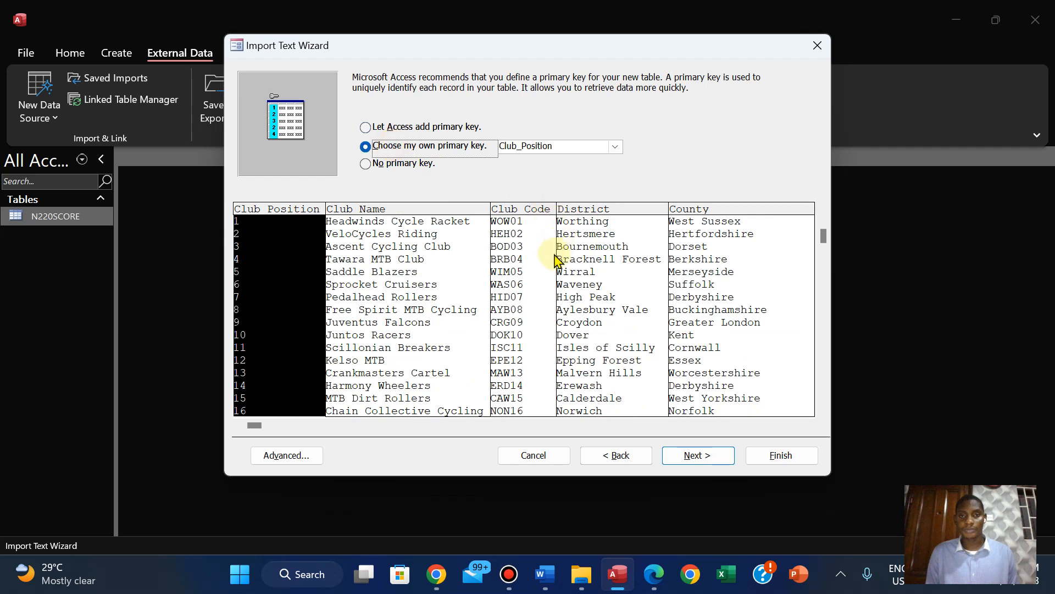
pyautogui.click(525, 256)
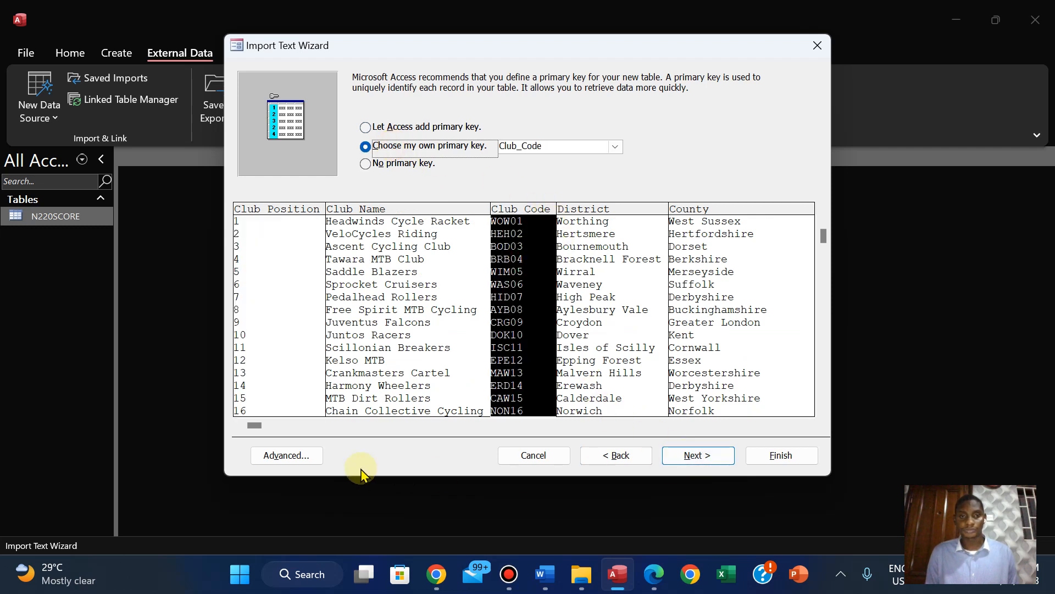
# Check and accept the N220CLUB import specification's data types, and finish the import into N220CLUB without saving the import steps
pyautogui.click(271, 454)
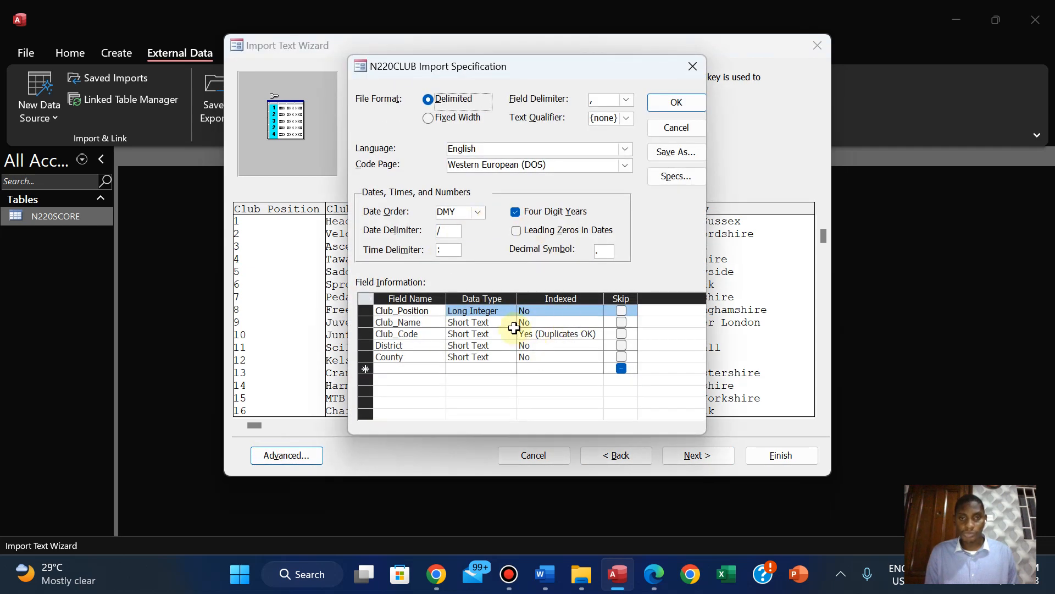
pyautogui.click(654, 578)
pyautogui.click(654, 579)
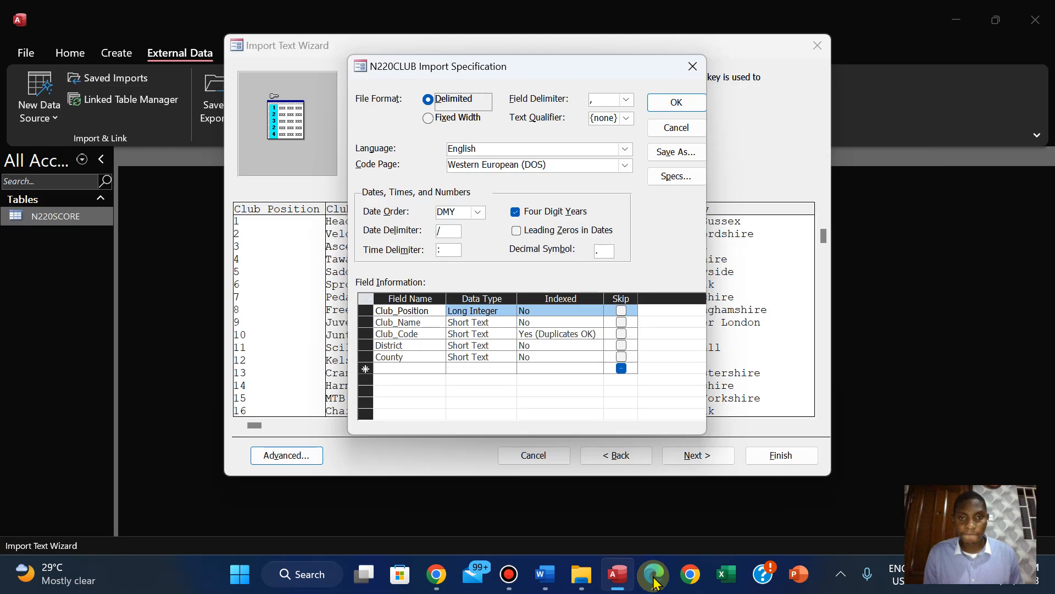
pyautogui.click(675, 102)
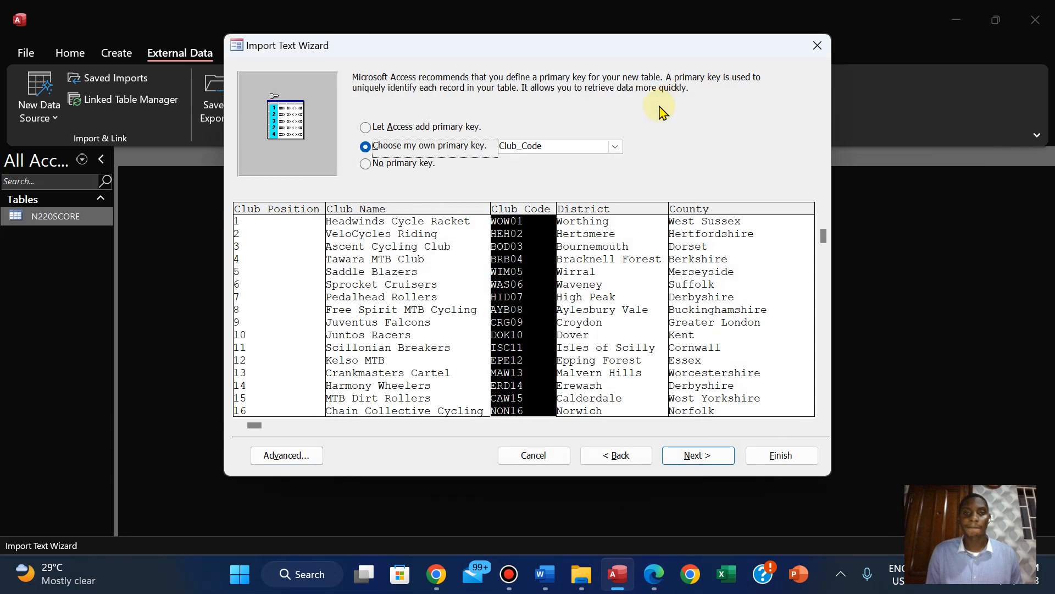
pyautogui.click(697, 456)
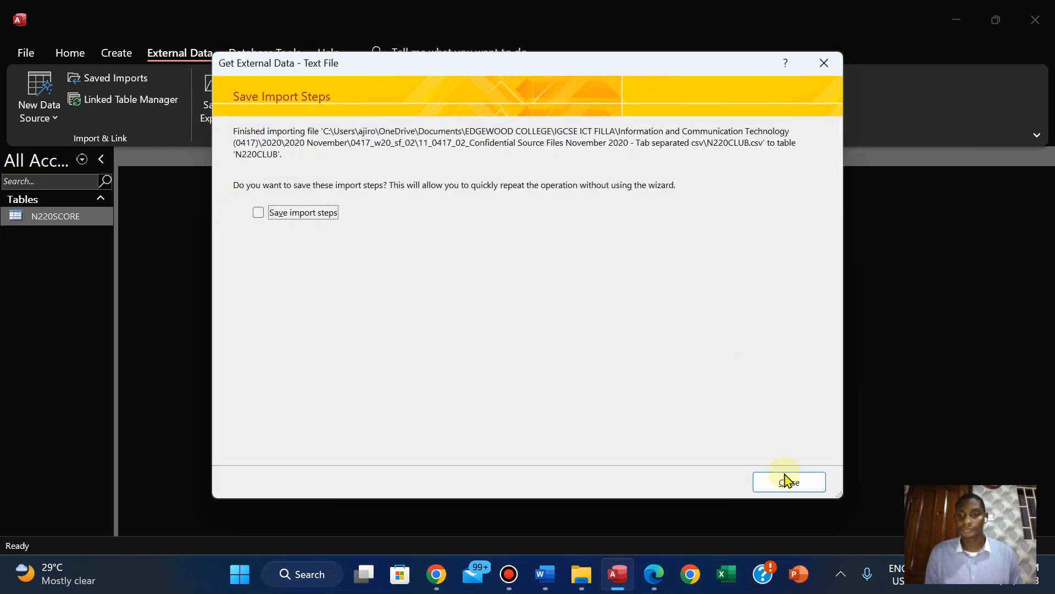
pyautogui.click(788, 482)
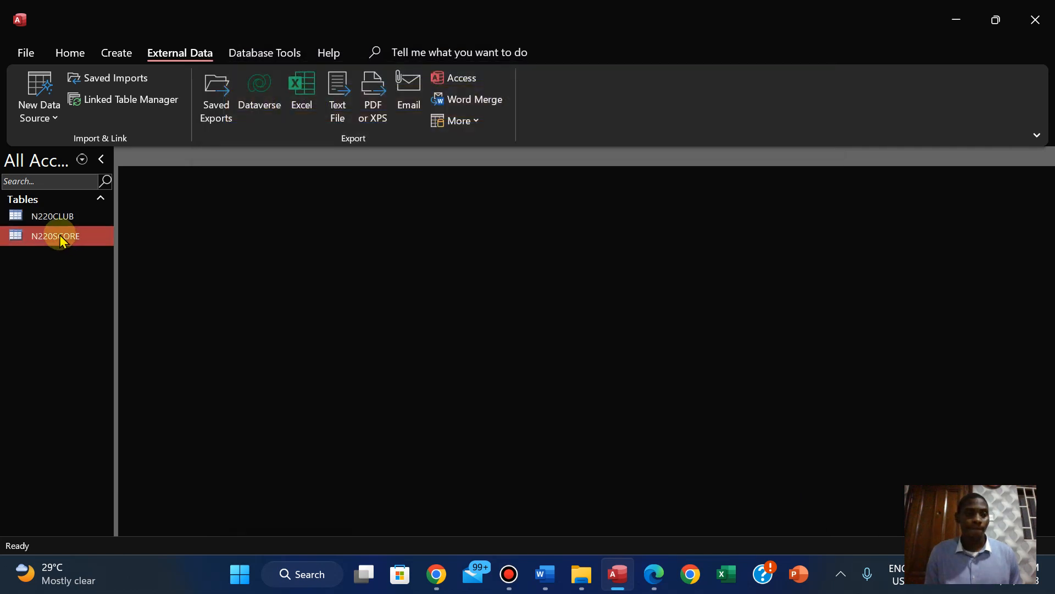
# Open the N220SCORE table to review its imported records, and close it
pyautogui.doubleClick(59, 237)
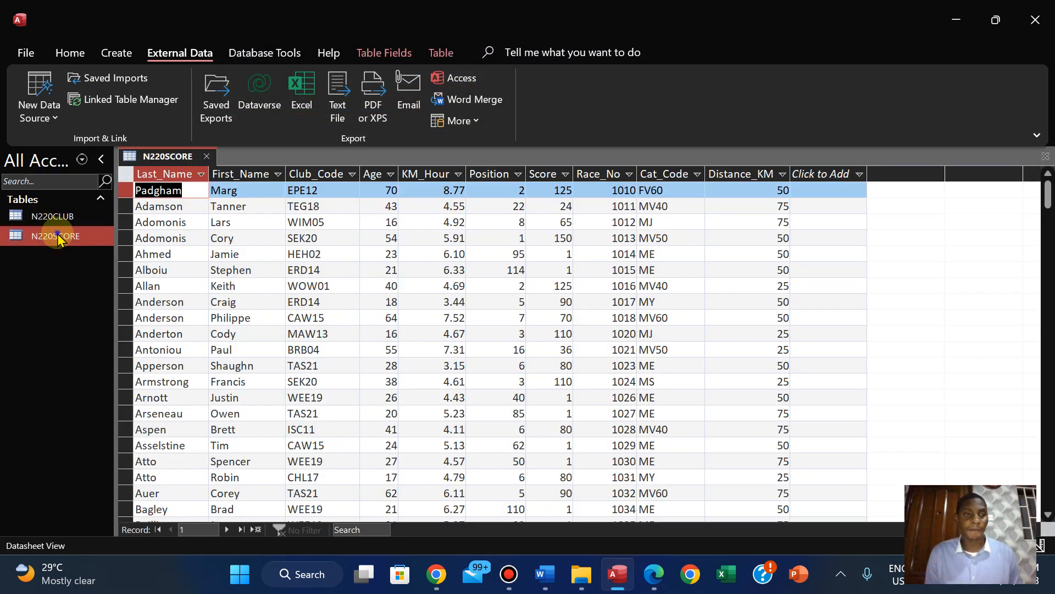
pyautogui.rightClick(58, 240)
pyautogui.moveTo(59, 242)
pyautogui.rightClick(174, 158)
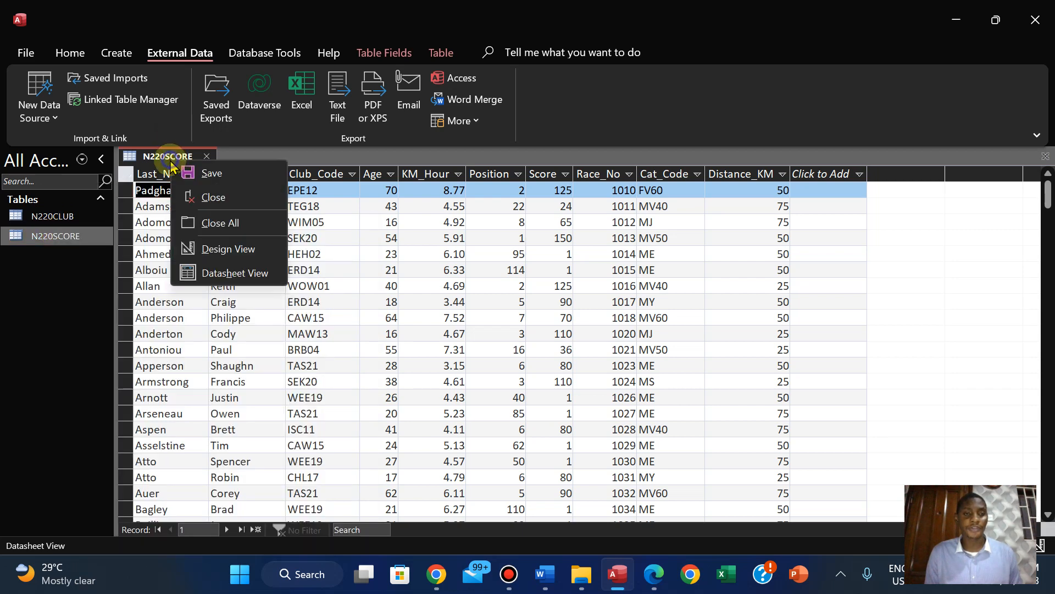
pyautogui.click(200, 197)
# Open the N220CLUB table and fit the widths of the Club_Position, Club_Name, Club_Code, District and County columns to their contents
pyautogui.doubleClick(62, 216)
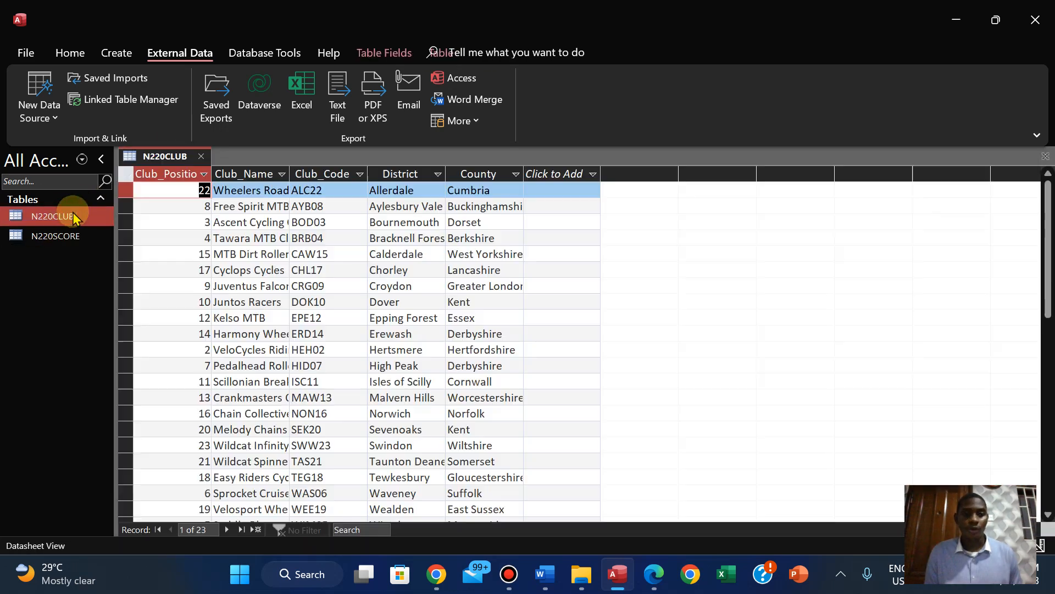
pyautogui.doubleClick(211, 167)
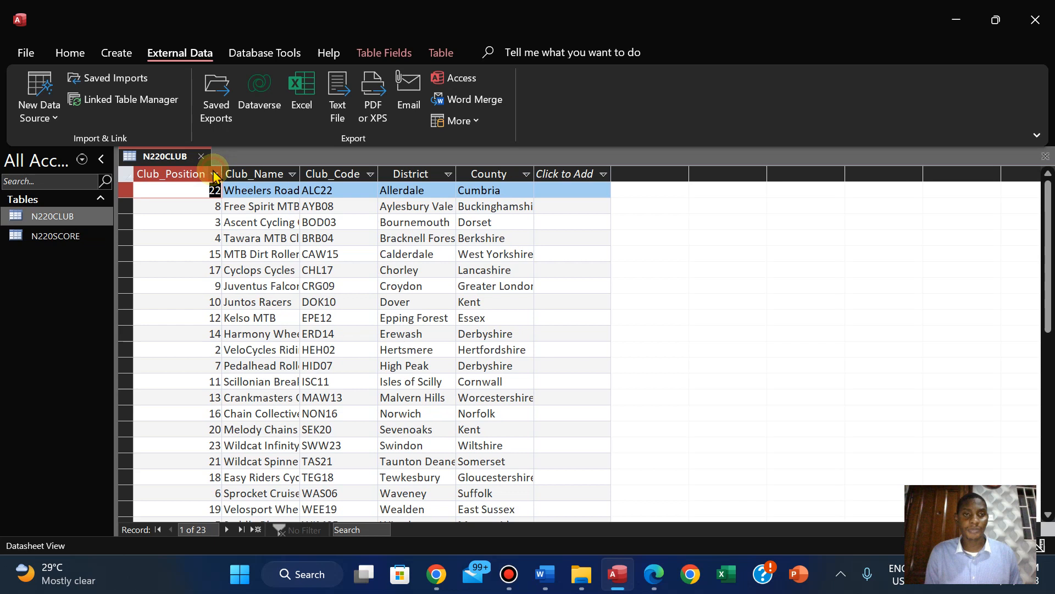
pyautogui.doubleClick(301, 169)
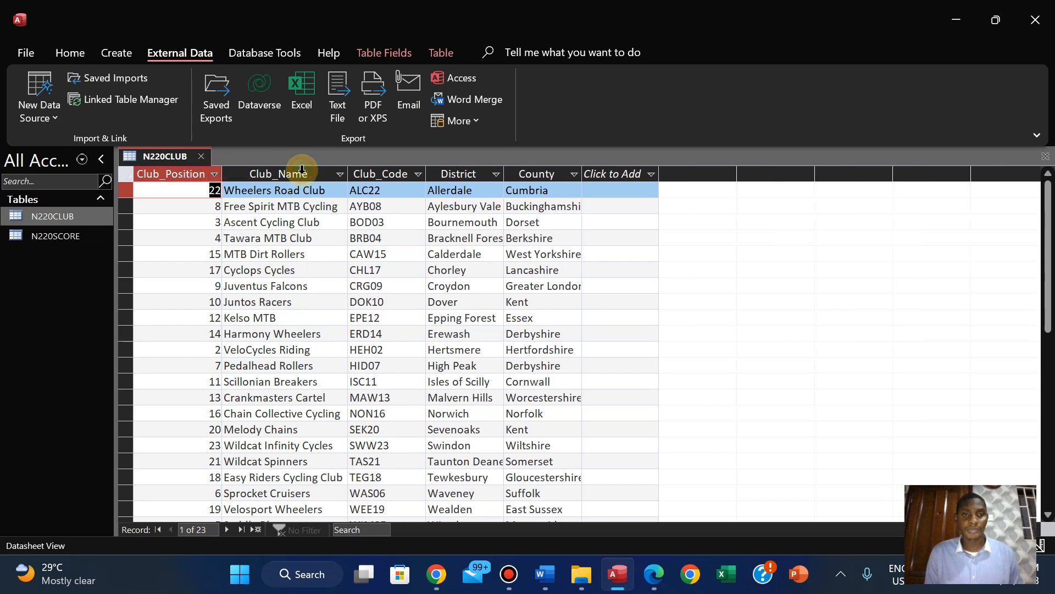
pyautogui.doubleClick(429, 174)
pyautogui.doubleClick(499, 172)
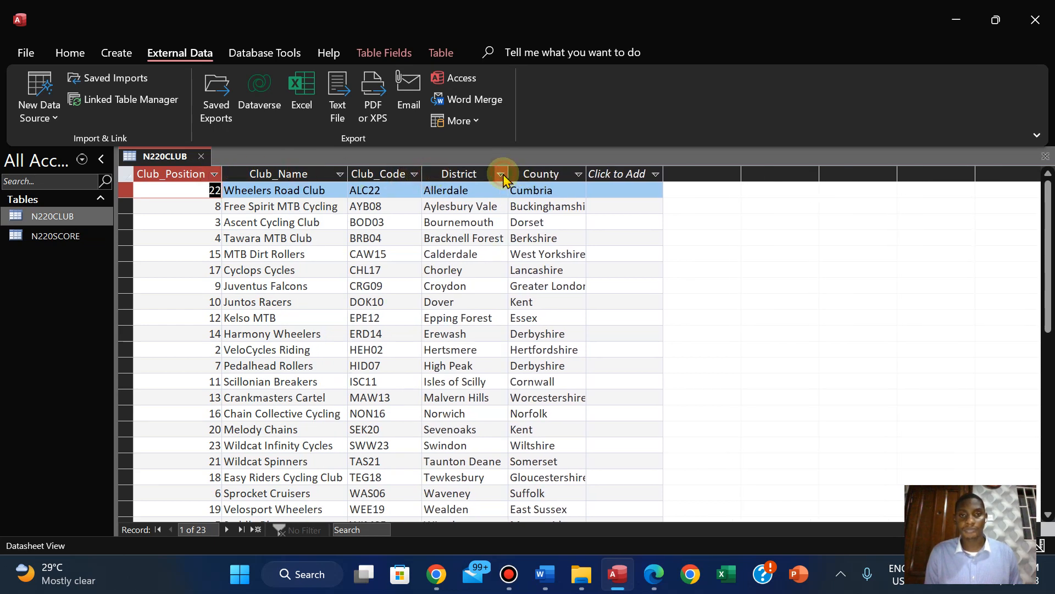
pyautogui.doubleClick(586, 172)
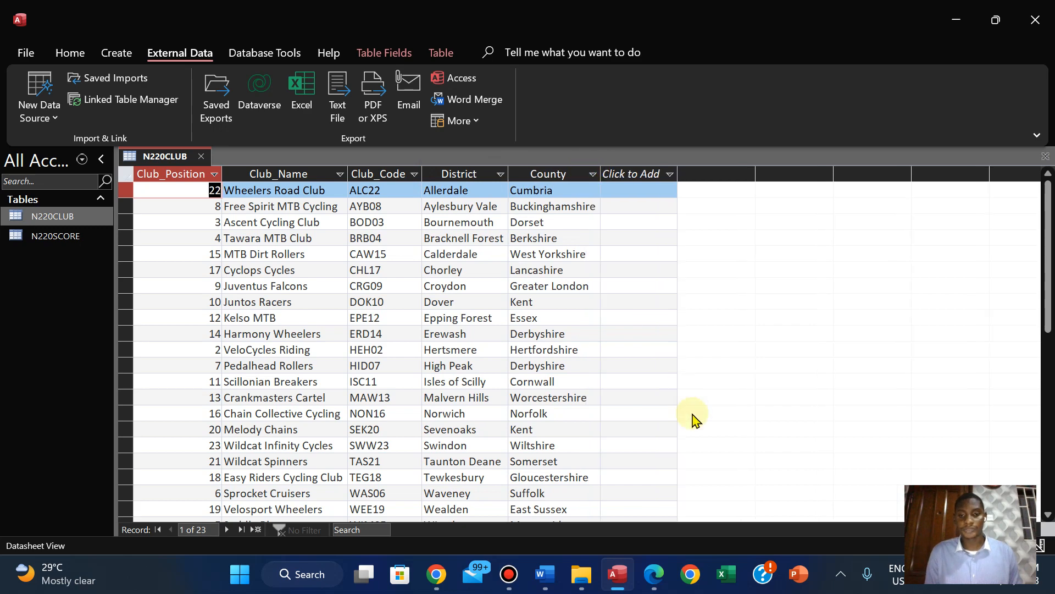
# Check the question paper for the import instructions in questions 19 and 20
pyautogui.click(654, 574)
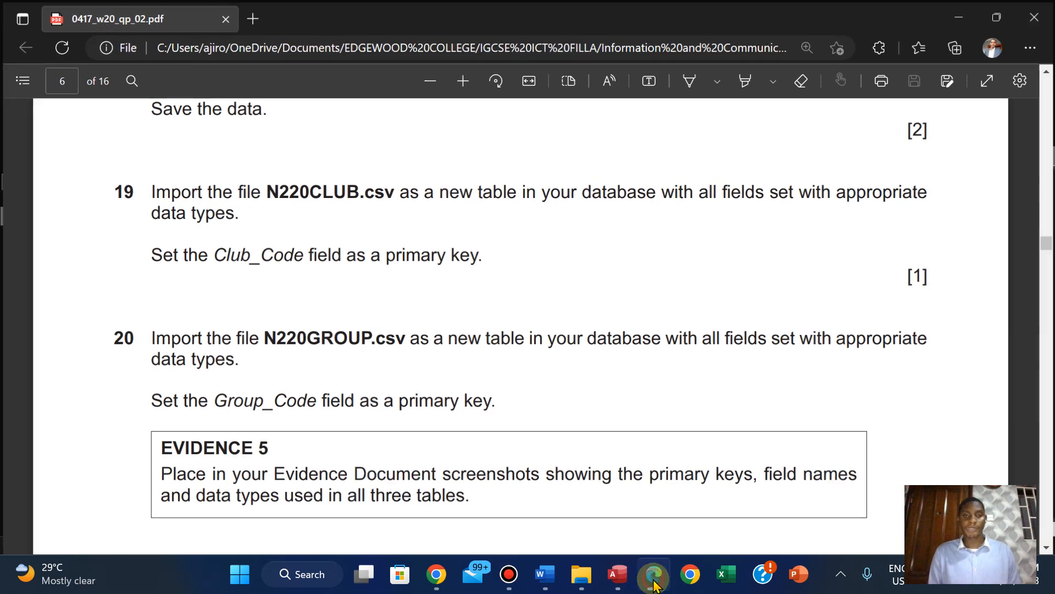
pyautogui.click(654, 574)
pyautogui.click(654, 574)
pyautogui.click(654, 575)
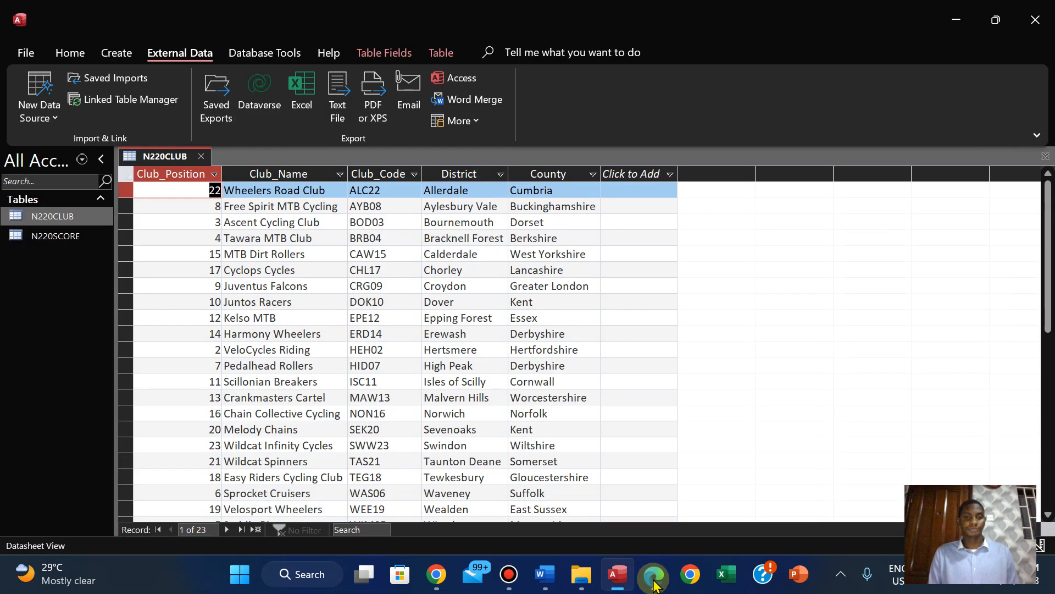
# Save the N220CLUB table's column layout and close the table
pyautogui.click(214, 151)
pyautogui.rightClick(161, 156)
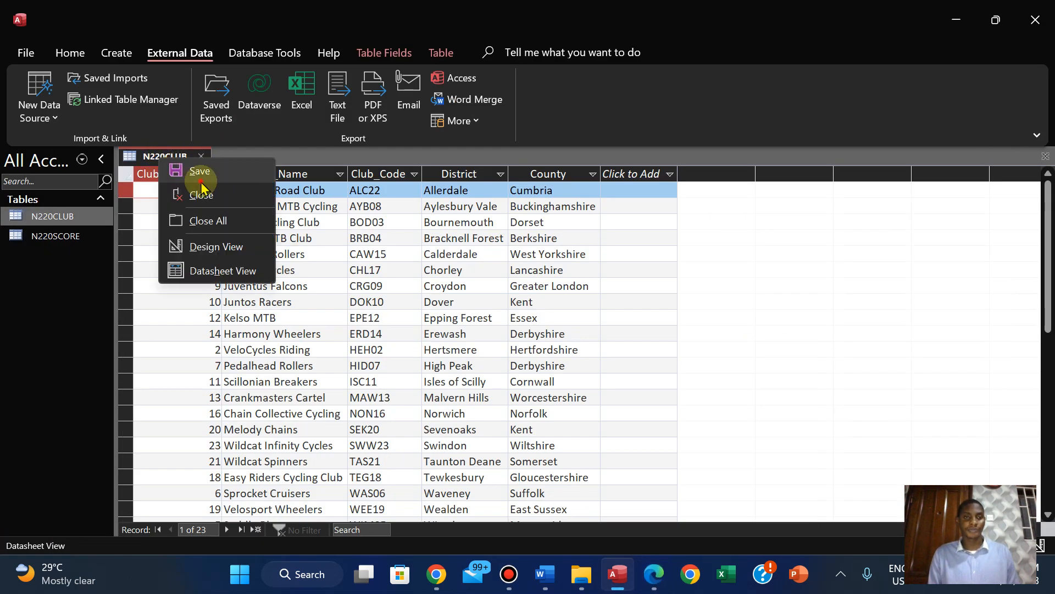
pyautogui.click(182, 169)
pyautogui.rightClick(182, 167)
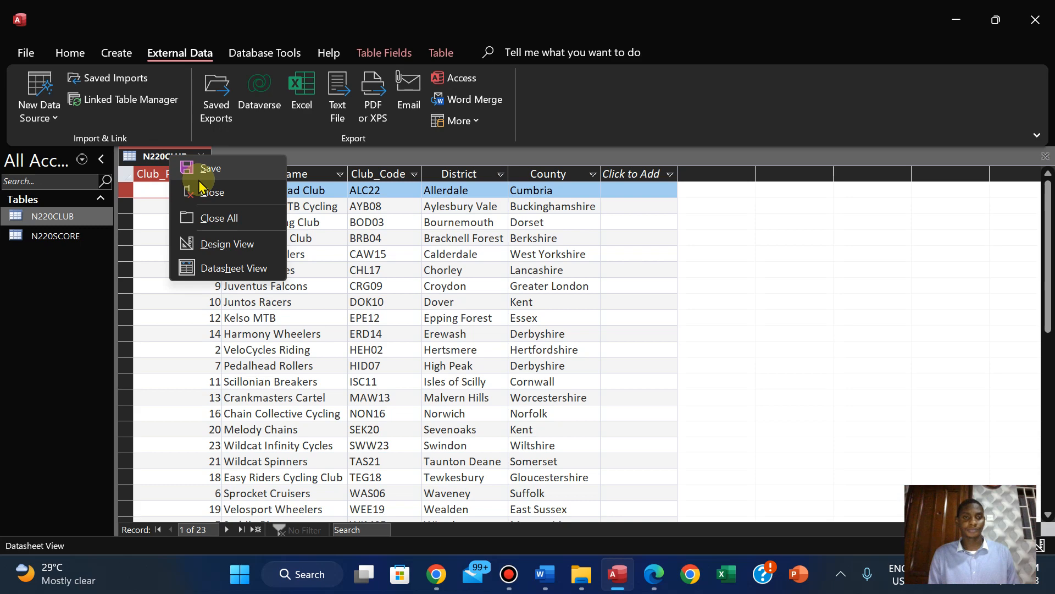
pyautogui.click(204, 191)
# Check question 20 in the question paper and start a text file import of N220GROUP.csv into a new table
pyautogui.click(664, 561)
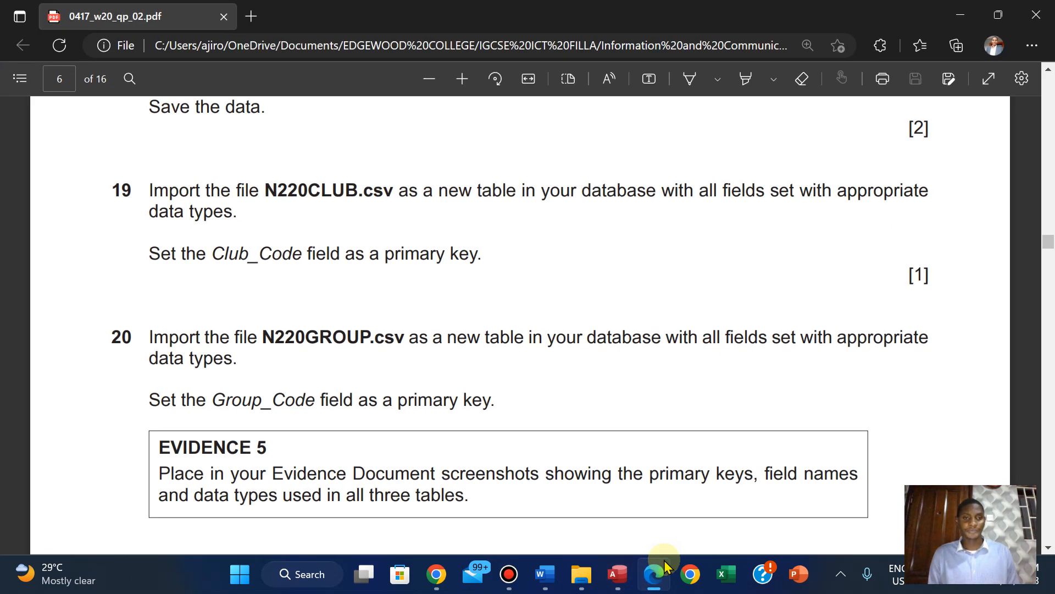
pyautogui.click(665, 562)
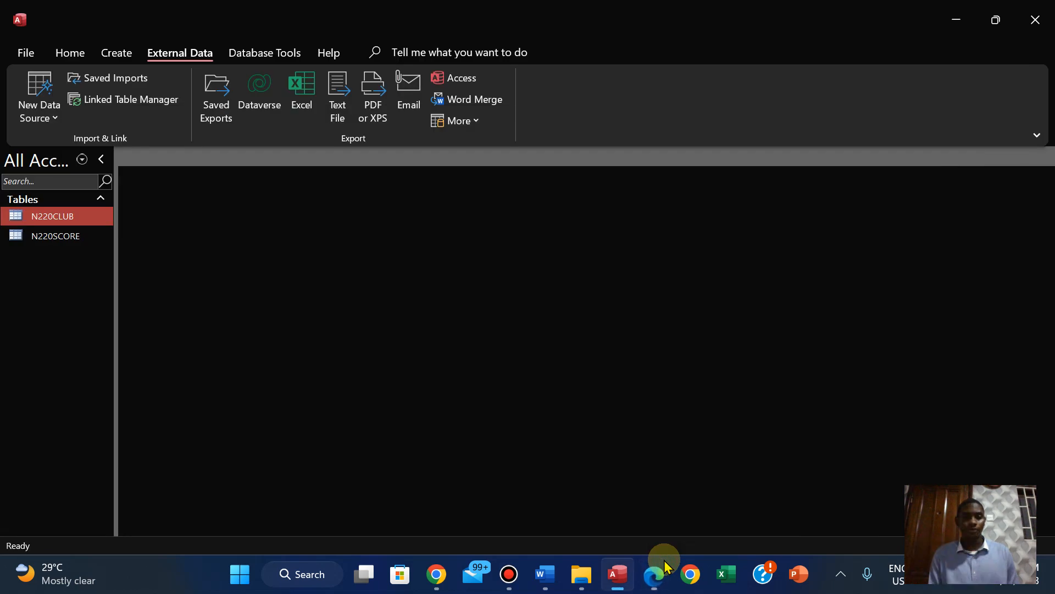
pyautogui.click(40, 116)
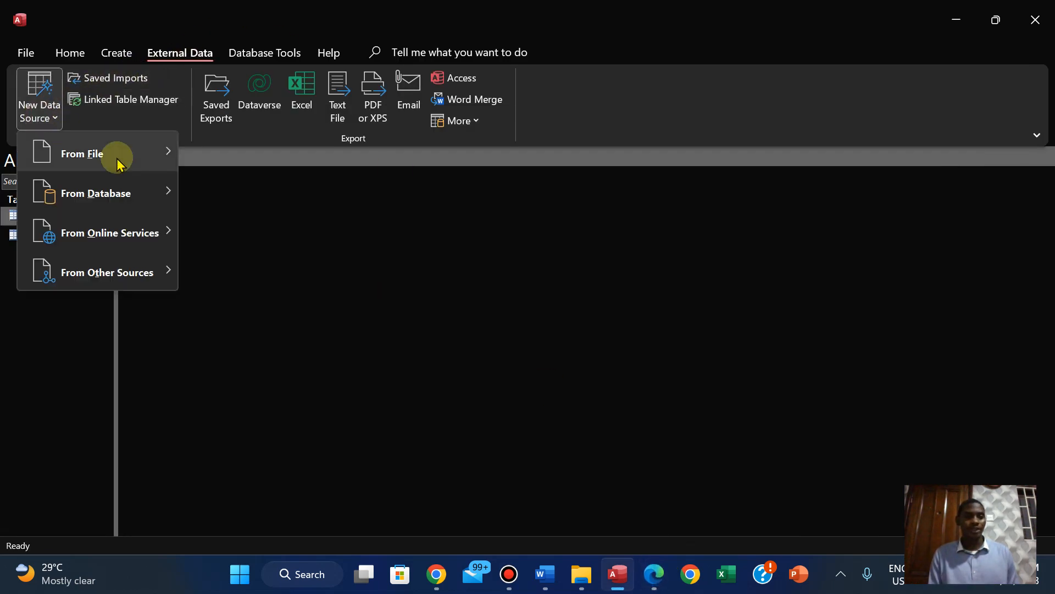
pyautogui.moveTo(181, 158)
pyautogui.click(255, 271)
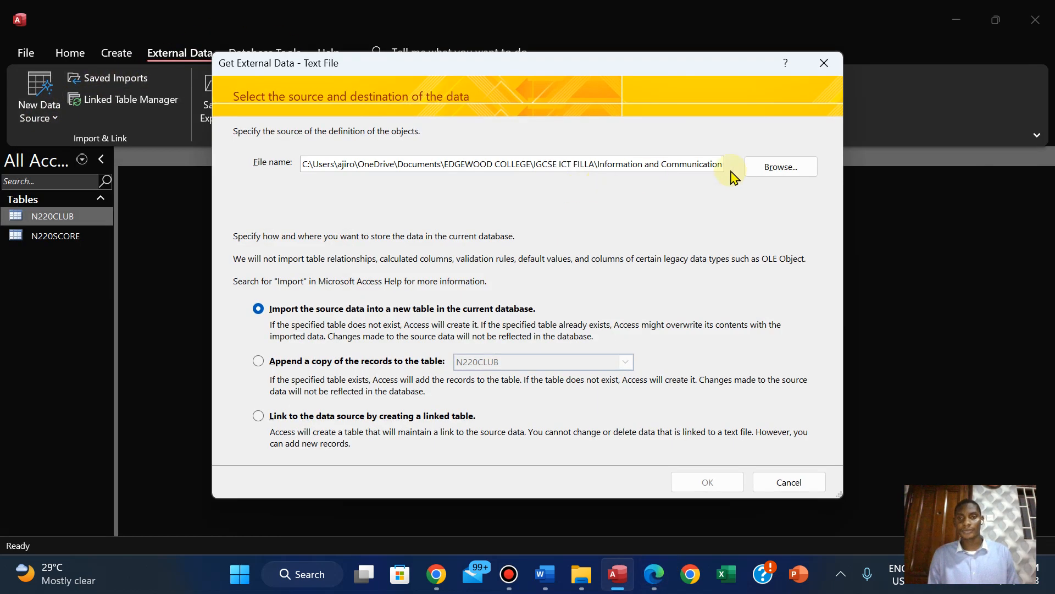
pyautogui.click(767, 173)
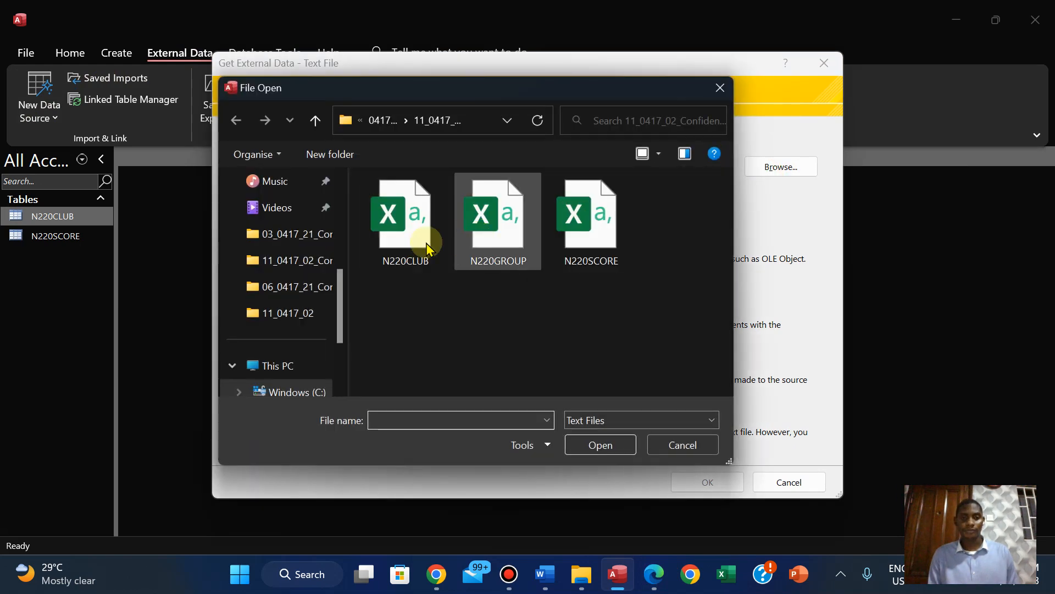
pyautogui.click(513, 237)
pyautogui.click(614, 448)
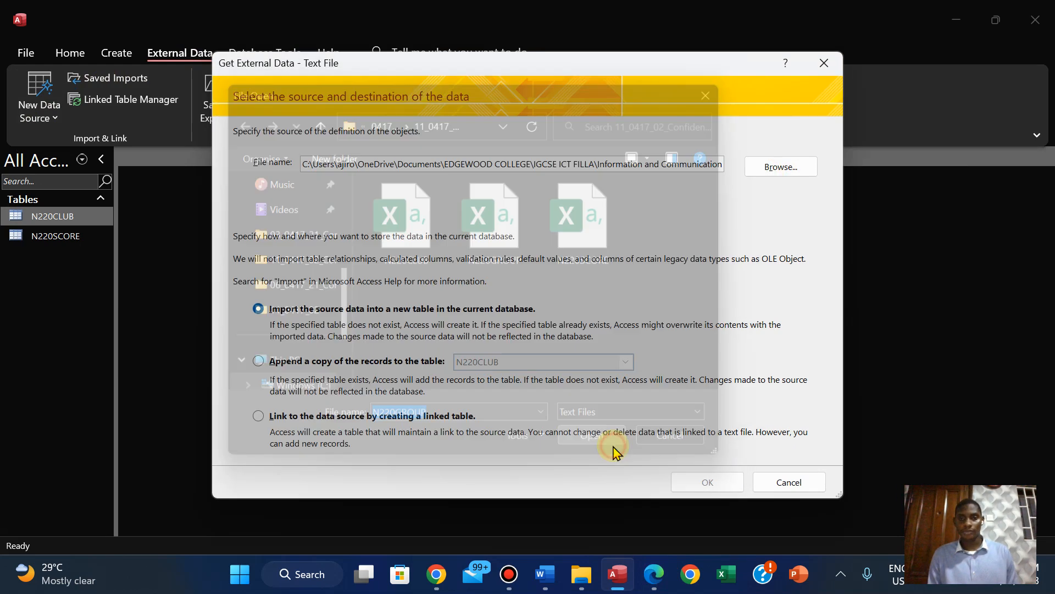
pyautogui.click(707, 481)
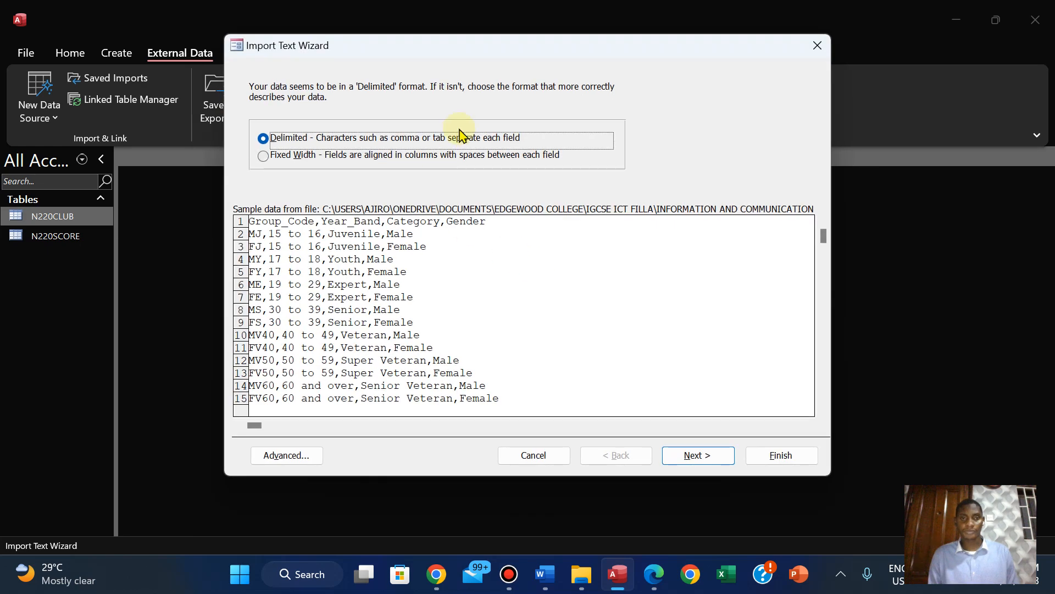
# Set the N220GROUP import to comma-delimited with the first row as field names, and accept the default field options
pyautogui.click(706, 456)
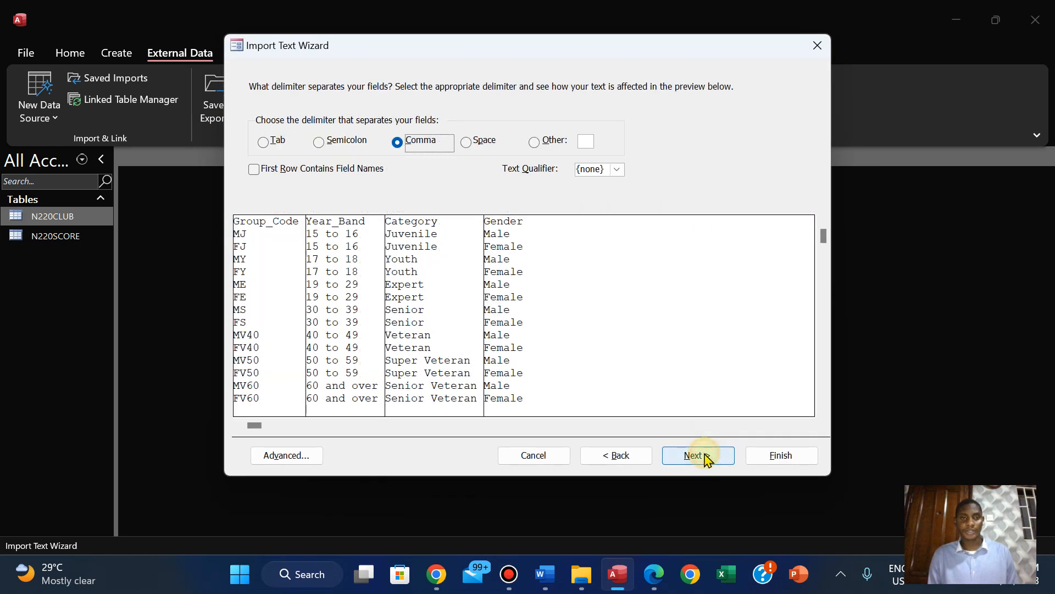
pyautogui.click(253, 174)
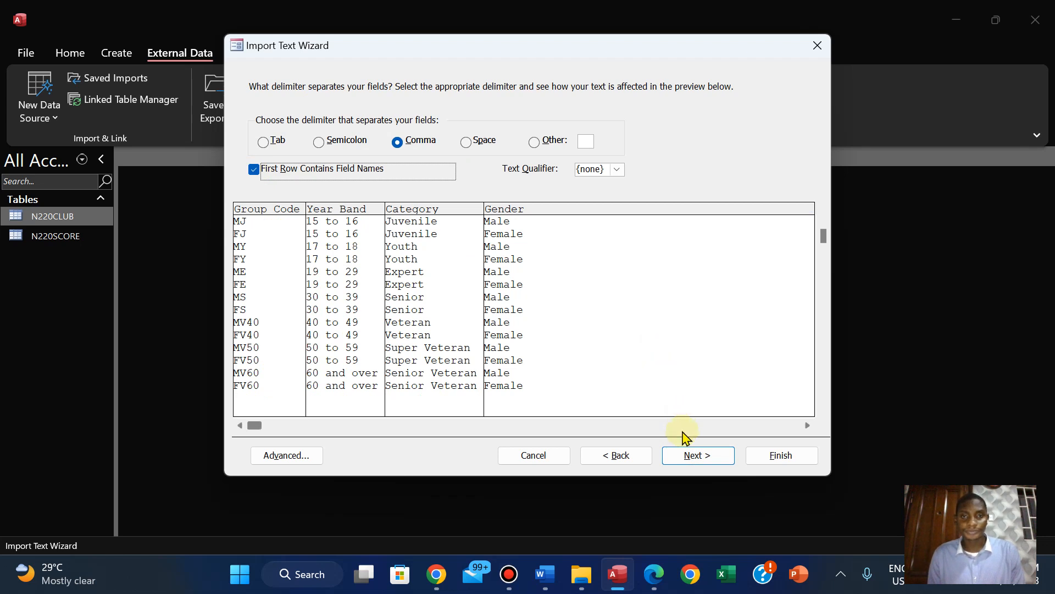
pyautogui.click(689, 465)
pyautogui.click(689, 465)
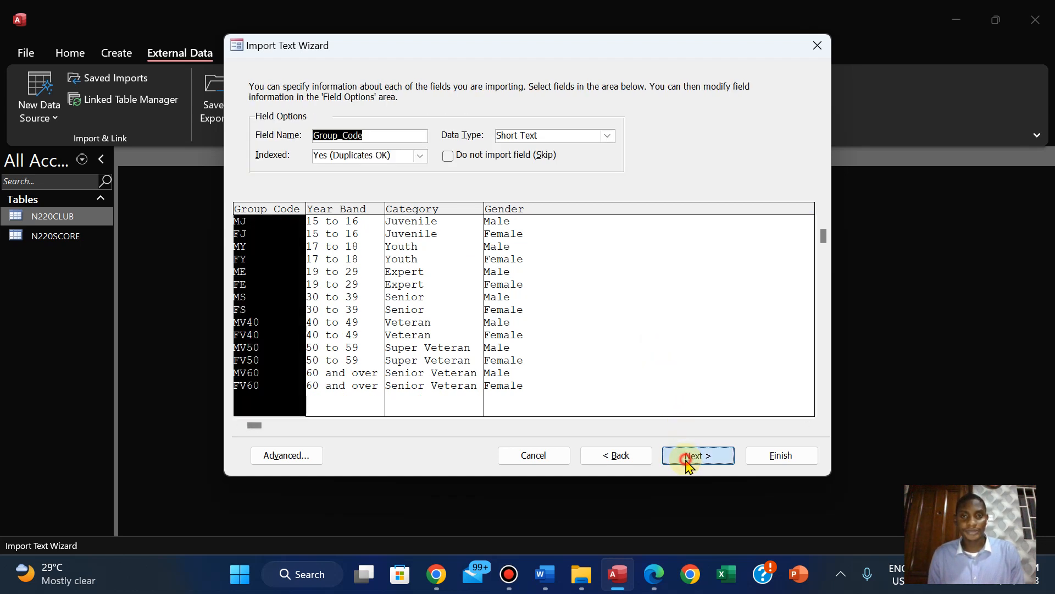
# Check the question paper for the N220GROUP primary key and choose Group_Code as the table's own primary key
pyautogui.click(654, 575)
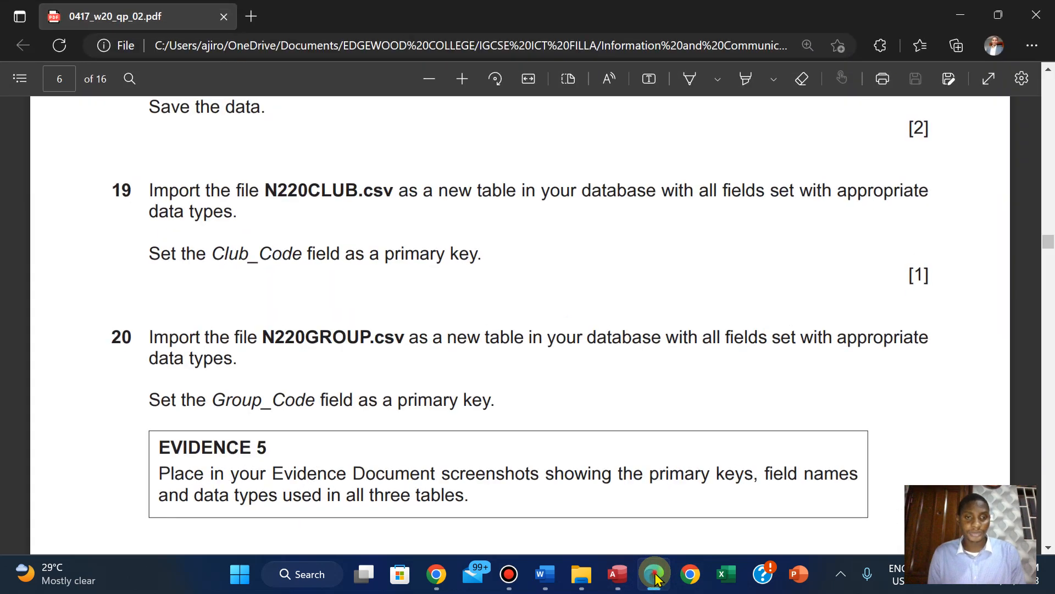
pyautogui.click(655, 575)
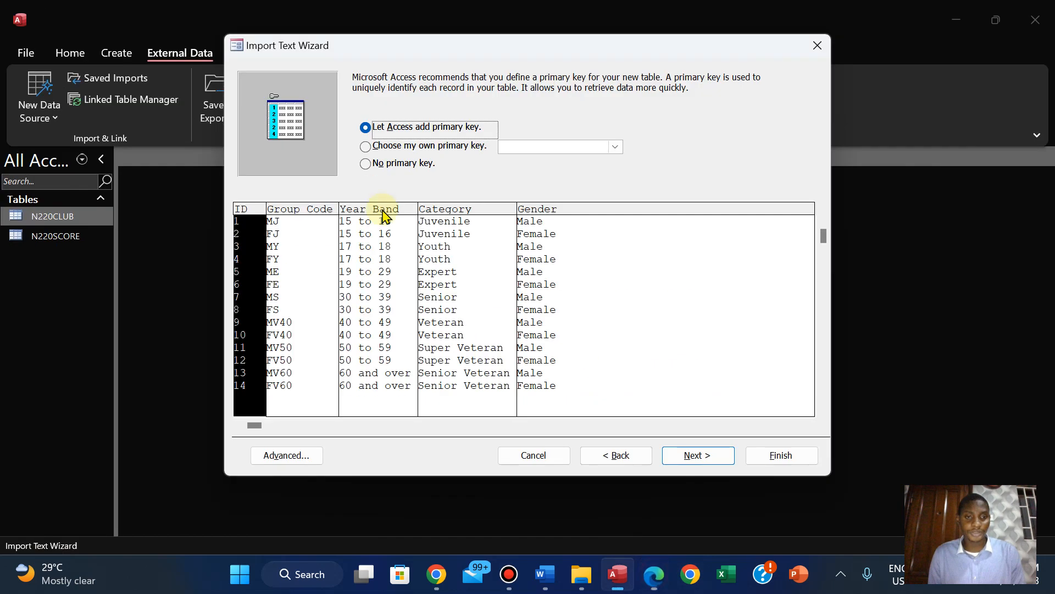
pyautogui.click(366, 148)
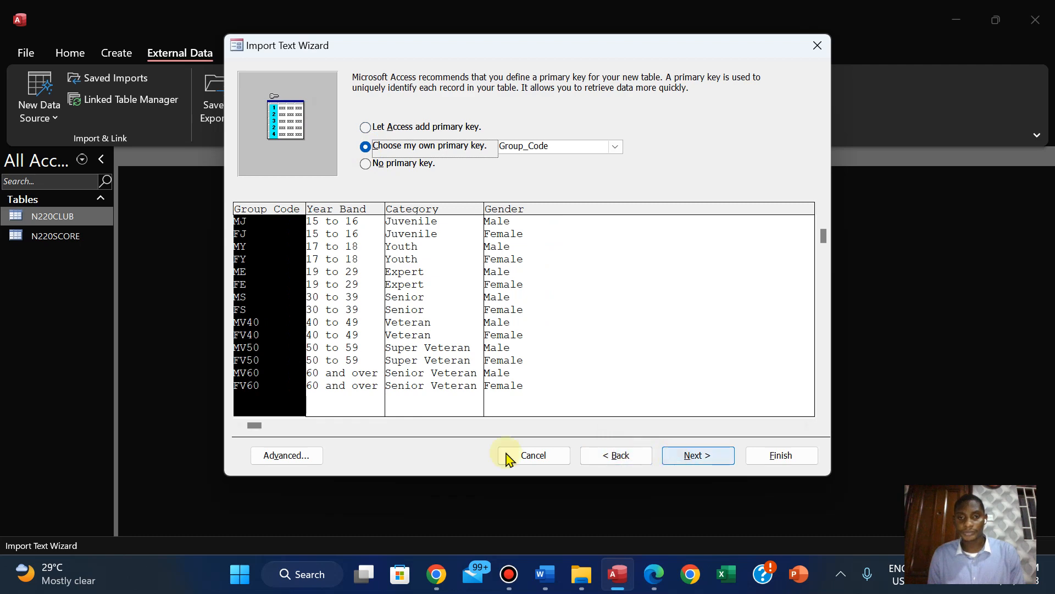
# Check and accept the N220GROUP import specification's data types, and finish the import into N220GROUP without saving the import steps
pyautogui.click(298, 455)
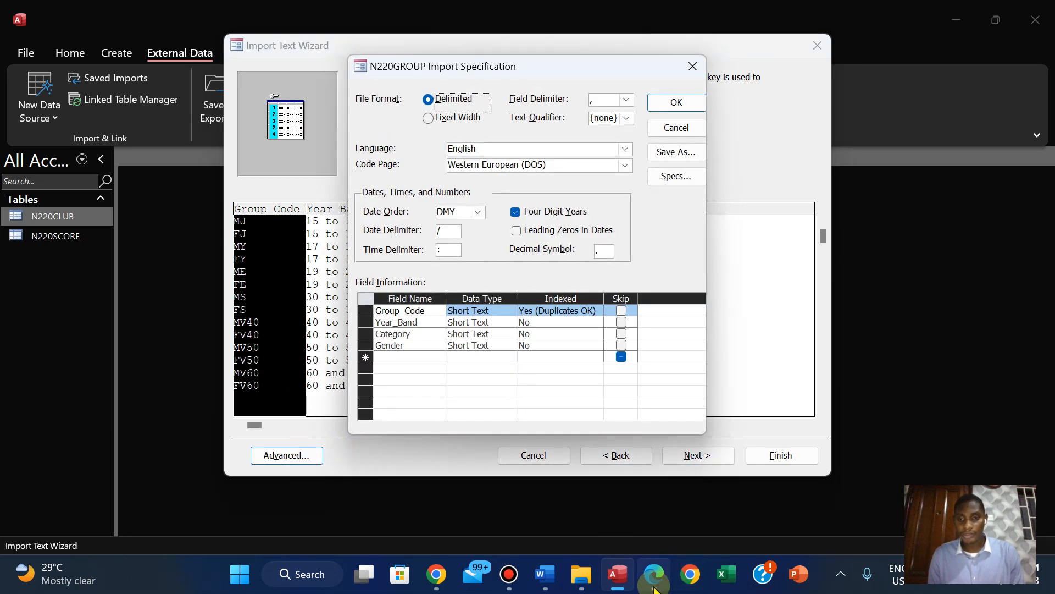
pyautogui.click(654, 576)
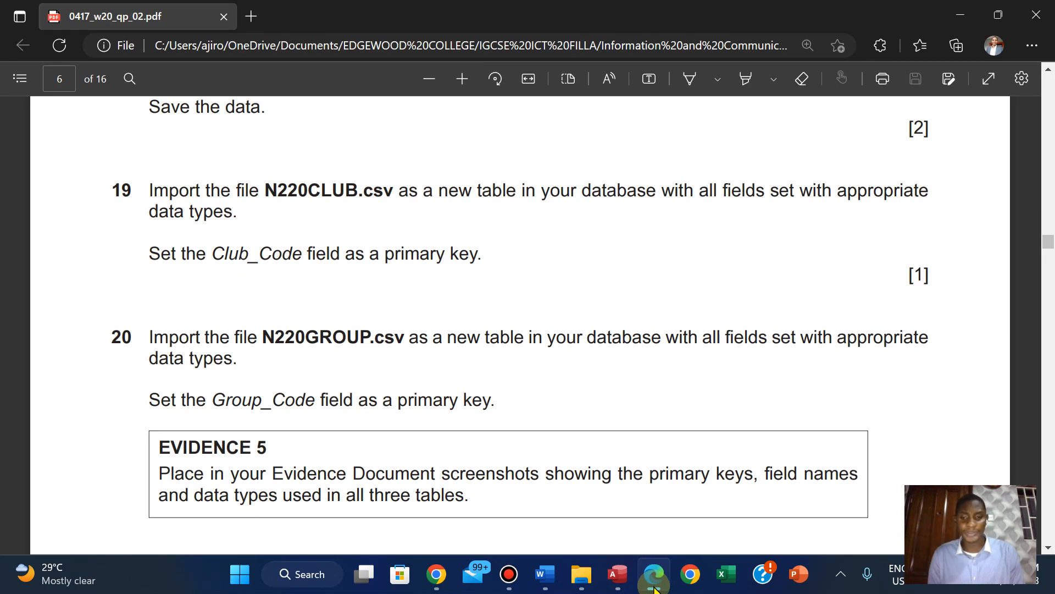
pyautogui.click(654, 582)
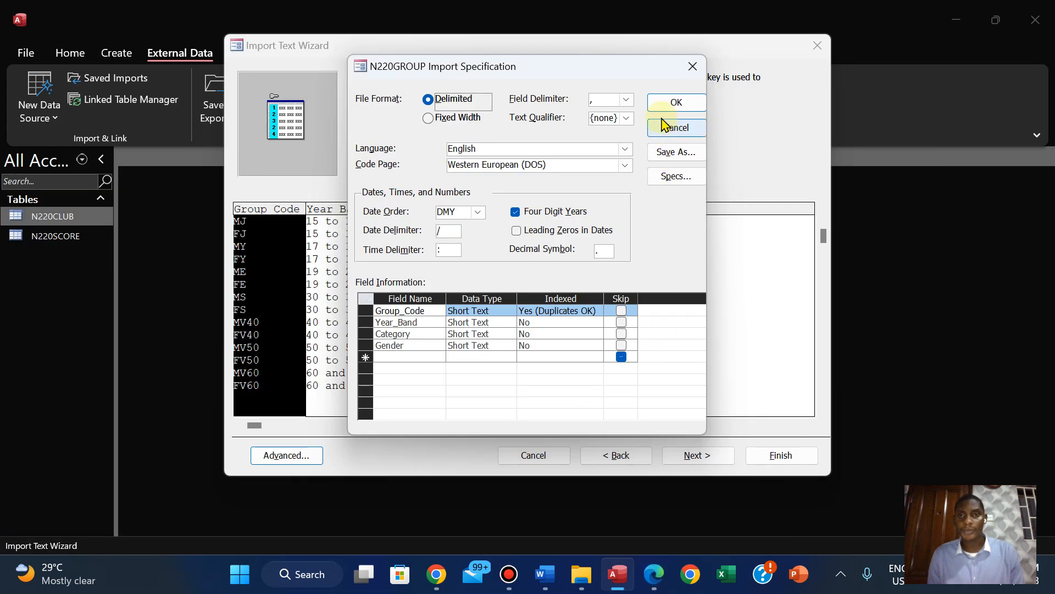
pyautogui.click(669, 102)
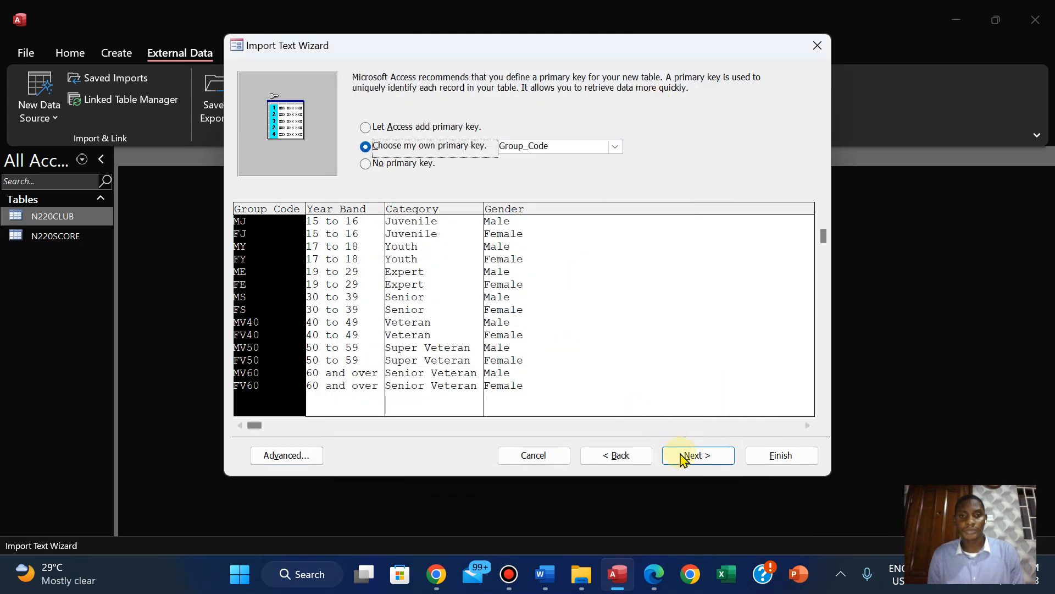
pyautogui.click(685, 458)
pyautogui.click(772, 462)
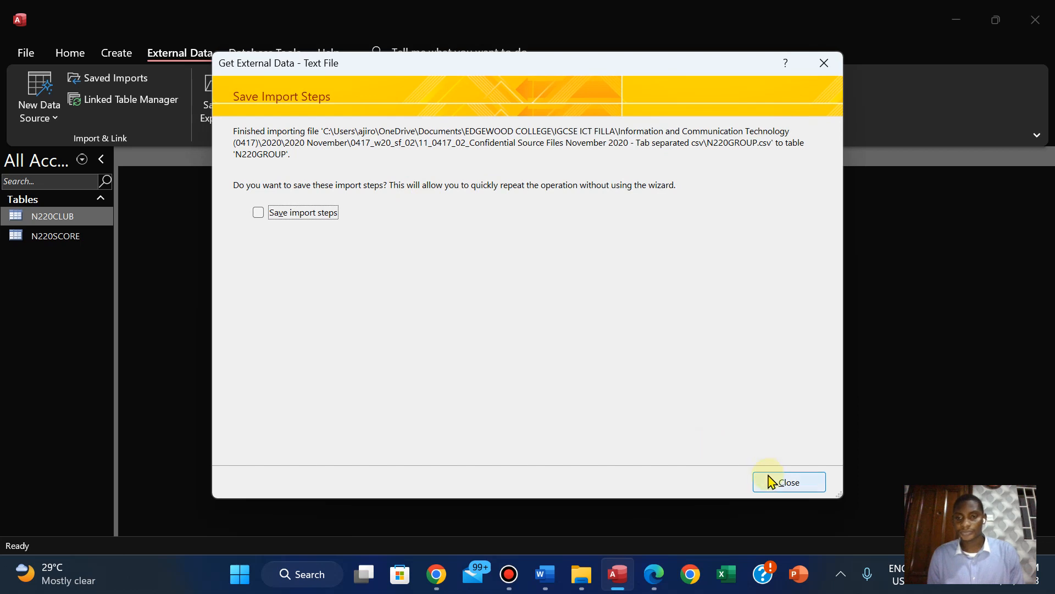
pyautogui.click(788, 482)
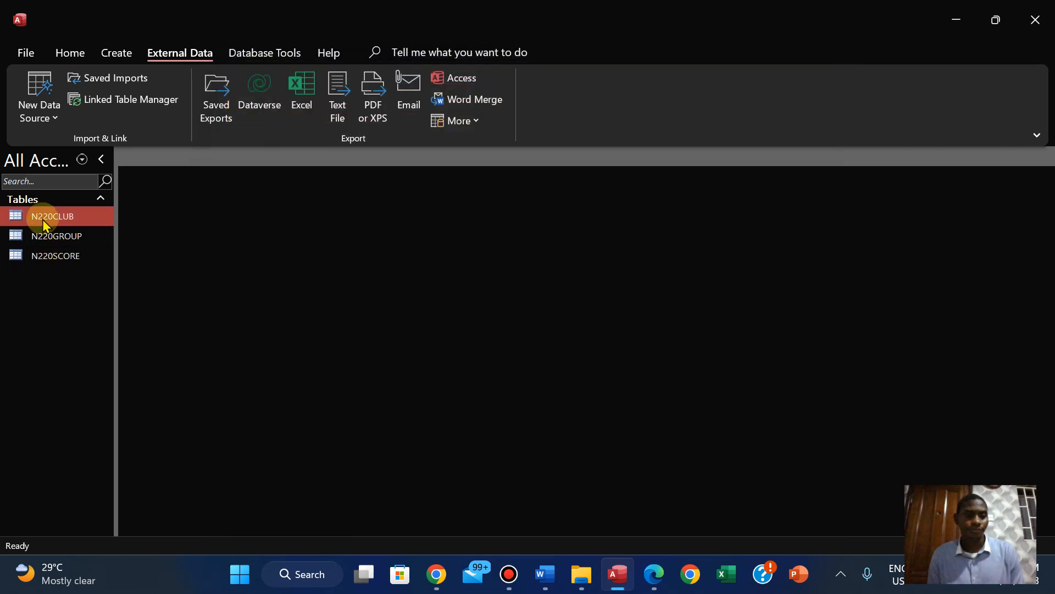
# Open the N220GROUP table and fit the widths of the Group_Code, Year_Band, Category and Gender columns to their contents
pyautogui.doubleClick(49, 236)
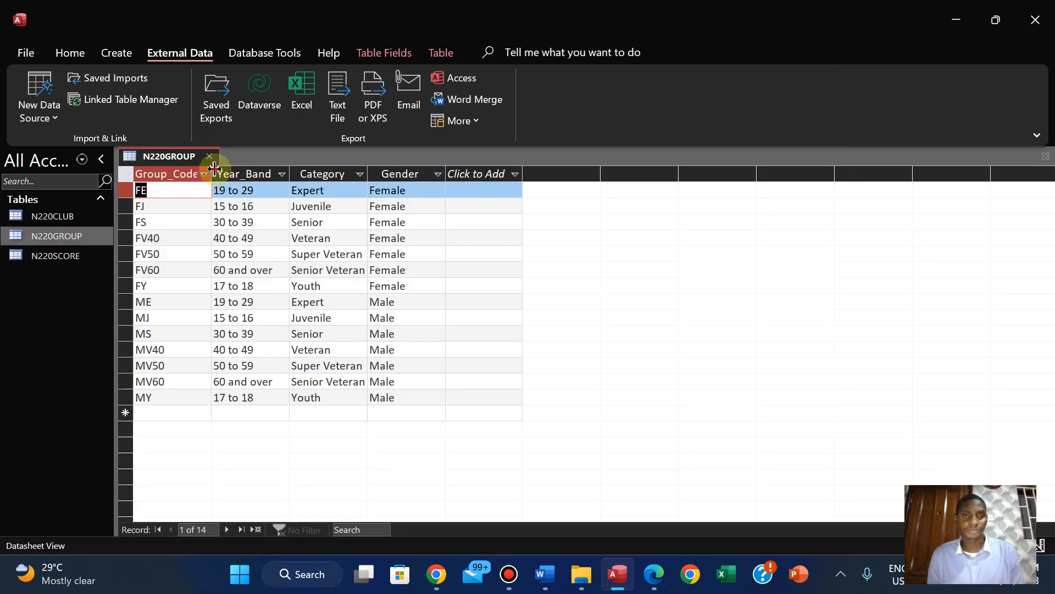
pyautogui.doubleClick(214, 167)
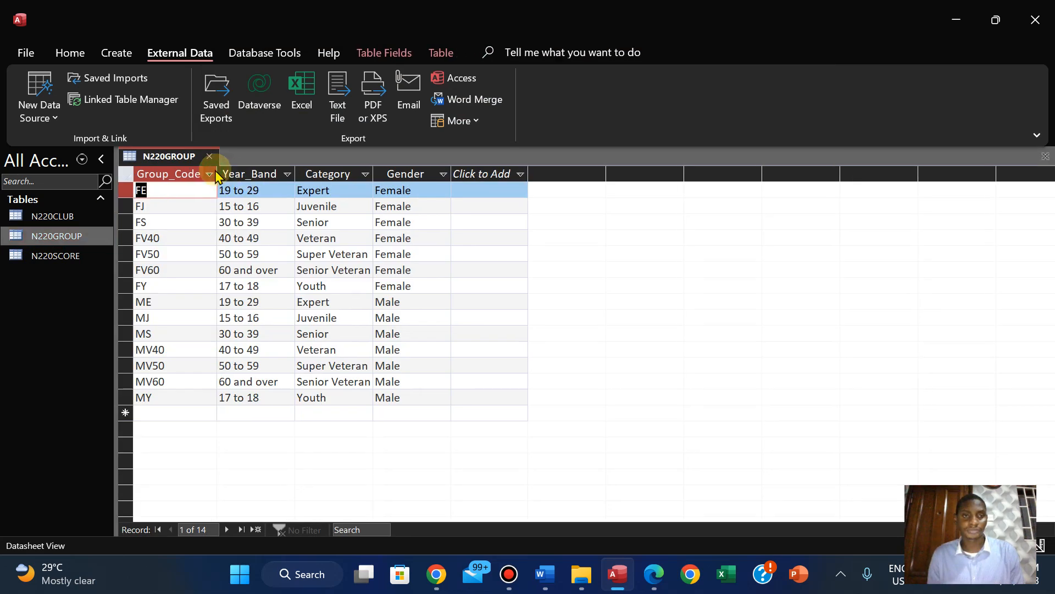
pyautogui.doubleClick(296, 171)
pyautogui.doubleClick(372, 172)
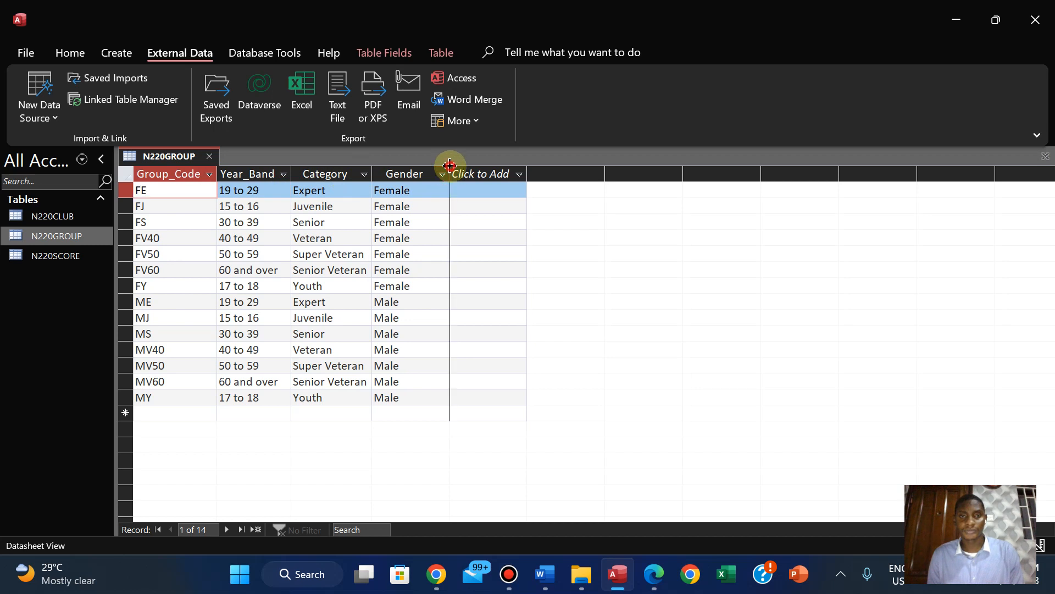
pyautogui.doubleClick(450, 165)
# Save the N220GROUP table's layout and close the table
pyautogui.rightClick(176, 159)
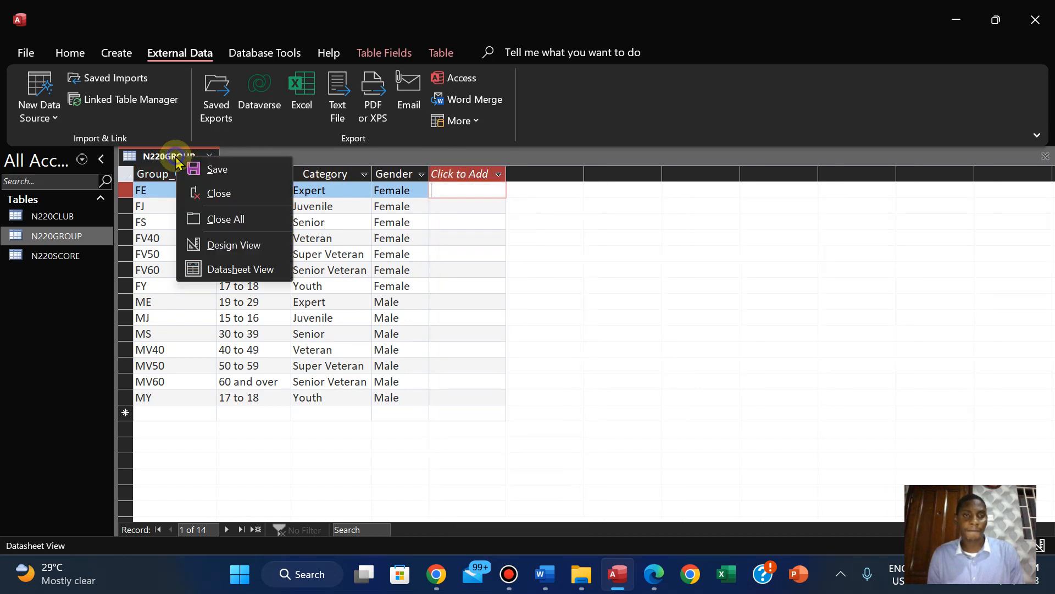
pyautogui.click(212, 170)
pyautogui.rightClick(155, 167)
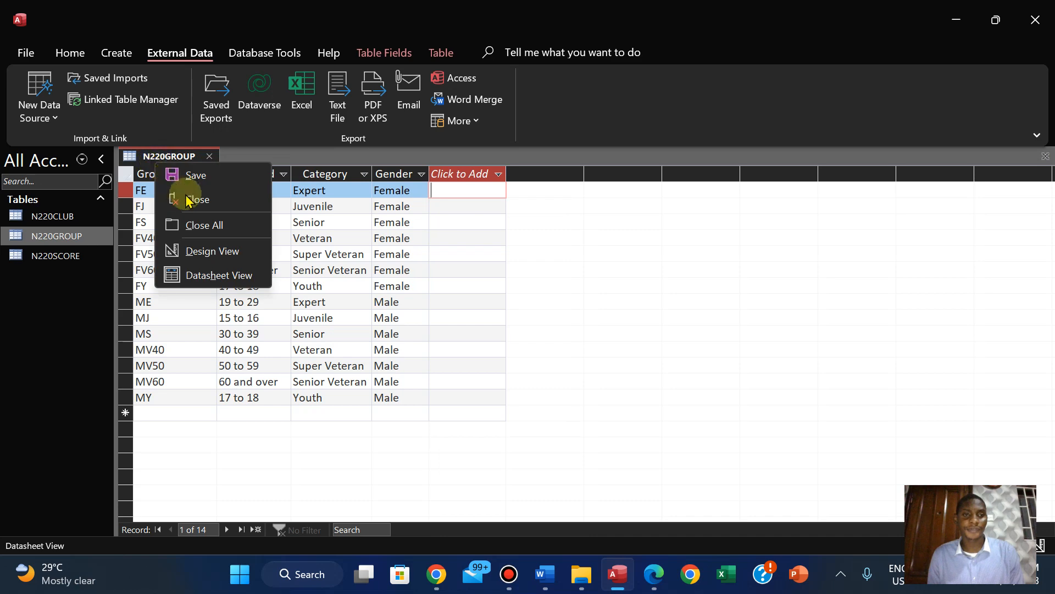
pyautogui.click(189, 200)
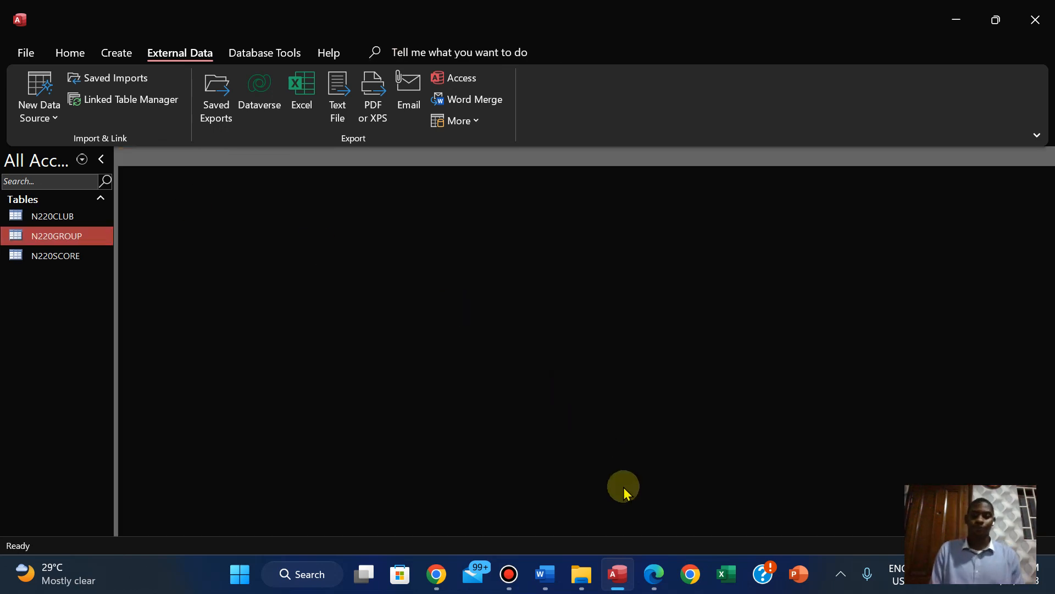
# Check the question paper's Evidence 5 requirement, and open the N220CLUB table in Design View in Access
pyautogui.click(654, 574)
pyautogui.press('Down')
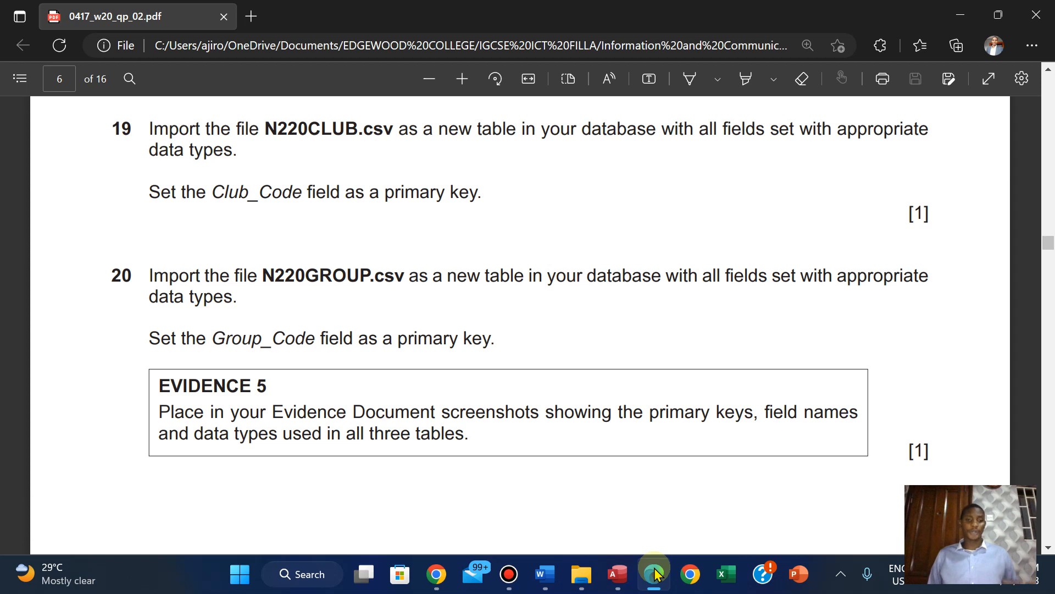
pyautogui.click(617, 573)
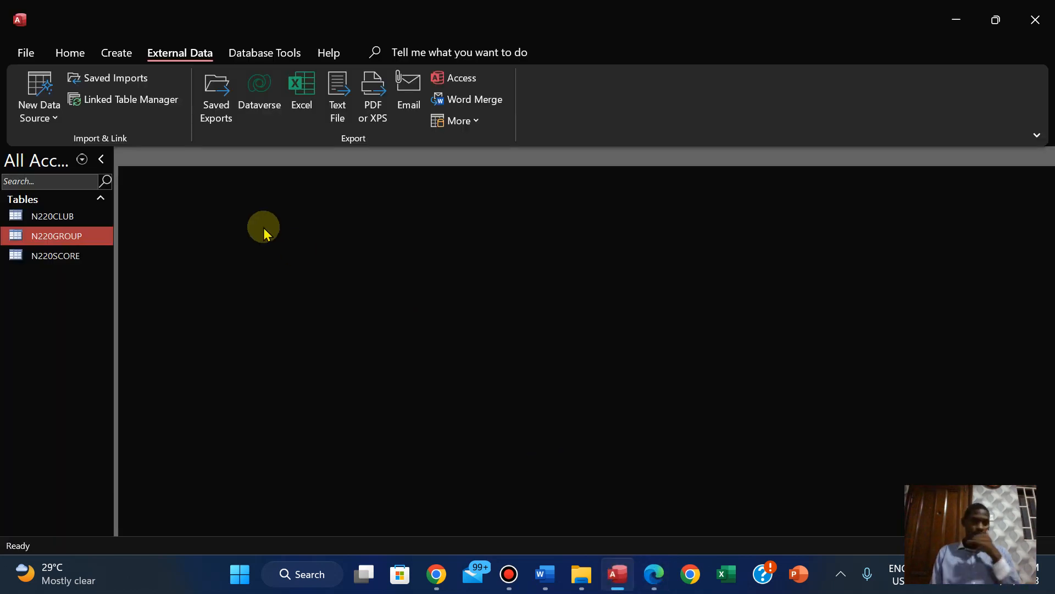
pyautogui.doubleClick(55, 216)
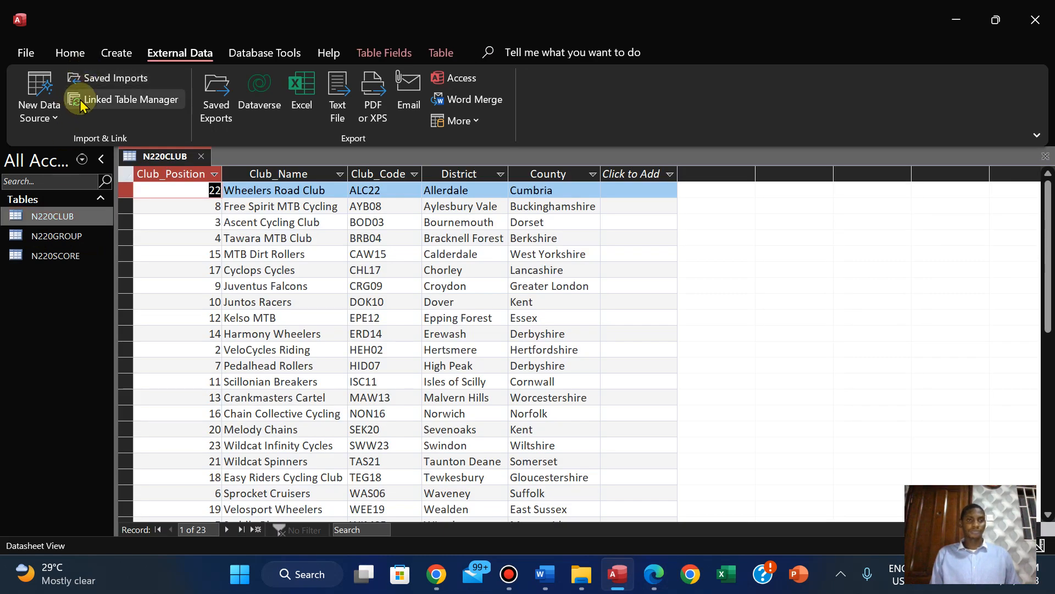
pyautogui.click(64, 50)
pyautogui.click(79, 107)
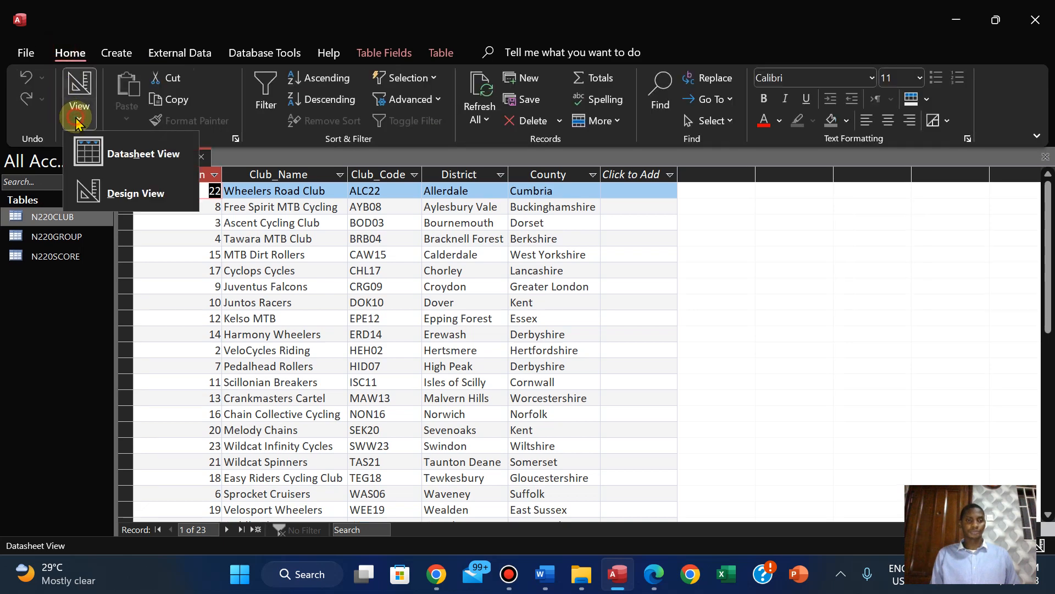
pyautogui.click(123, 192)
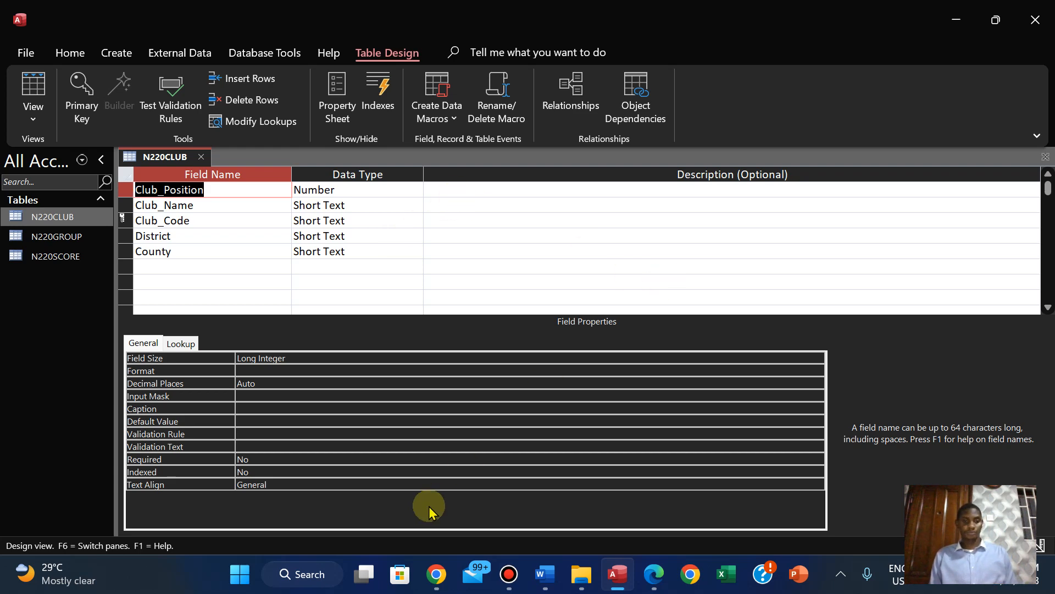
# Capture the N220CLUB table's name, primary key, field names and data types with Snipping Tool
pyautogui.click(240, 573)
pyautogui.write('snipping Tool')
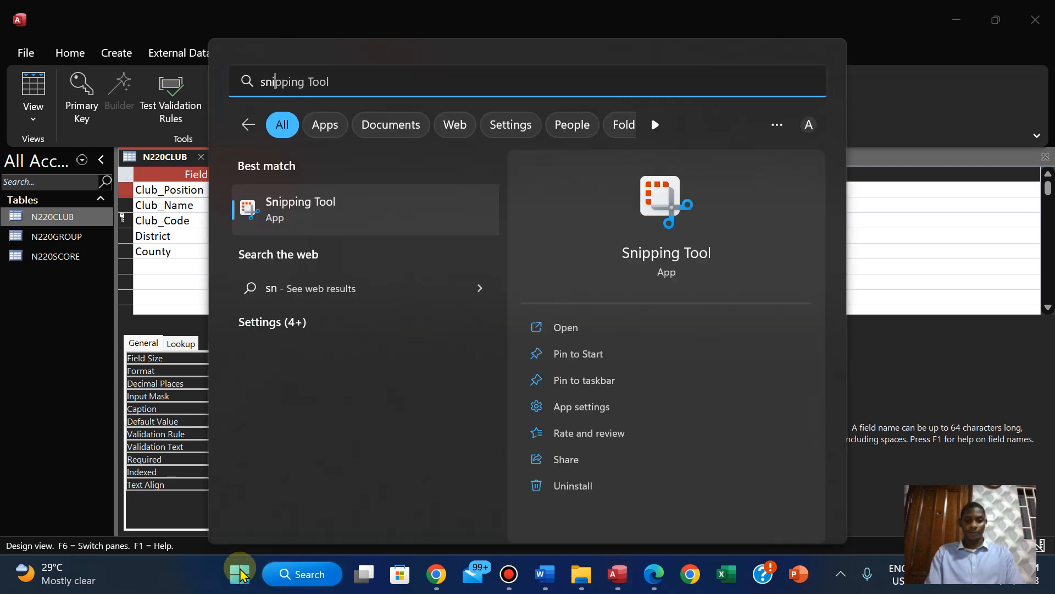
pyautogui.click(584, 327)
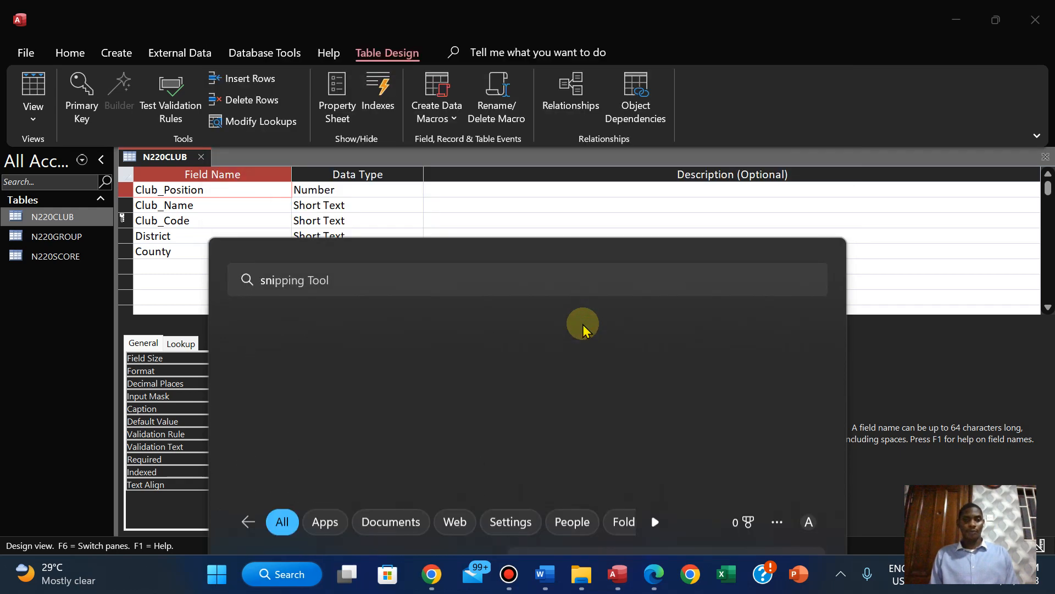
pyautogui.click(376, 196)
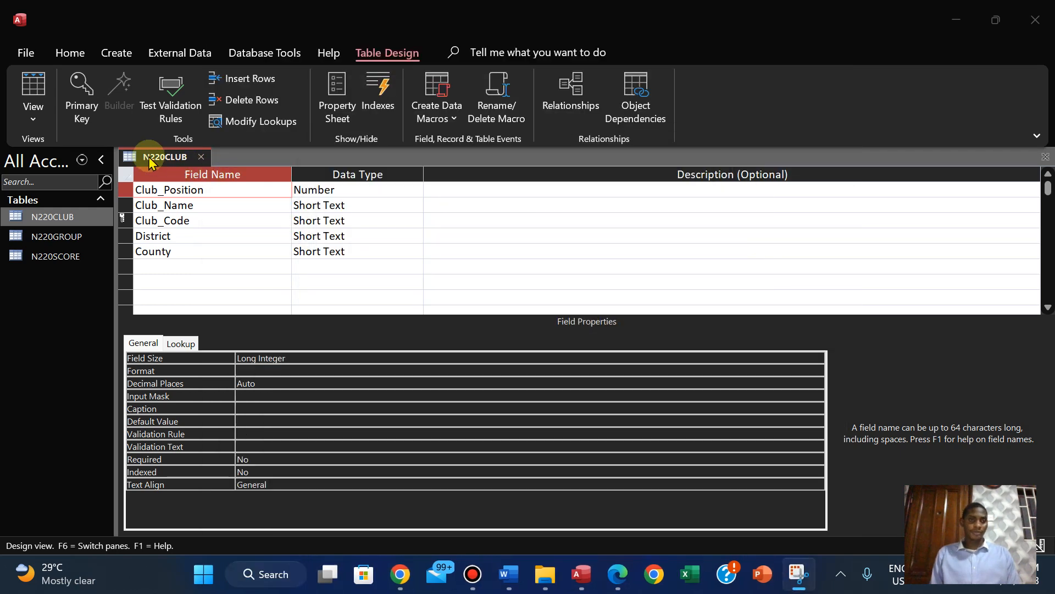
pyautogui.moveTo(117, 147); pyautogui.dragTo(396, 271)
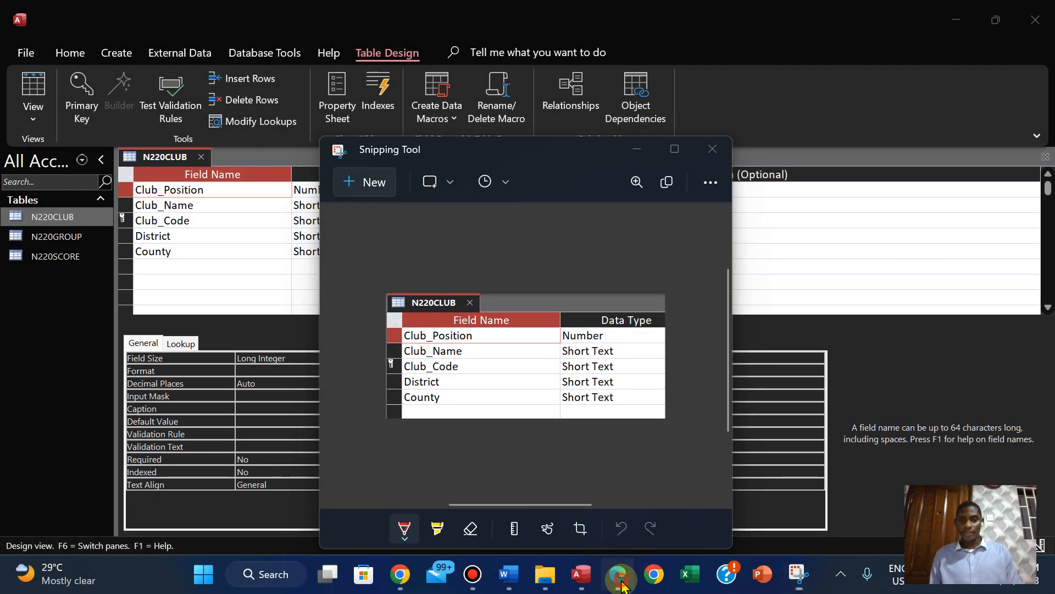
# Open the N220EVIDENCE1234 document and paste the N220CLUB screenshot below the "Step 20 - EVIDENCE 5 here:" heading
pyautogui.click(619, 574)
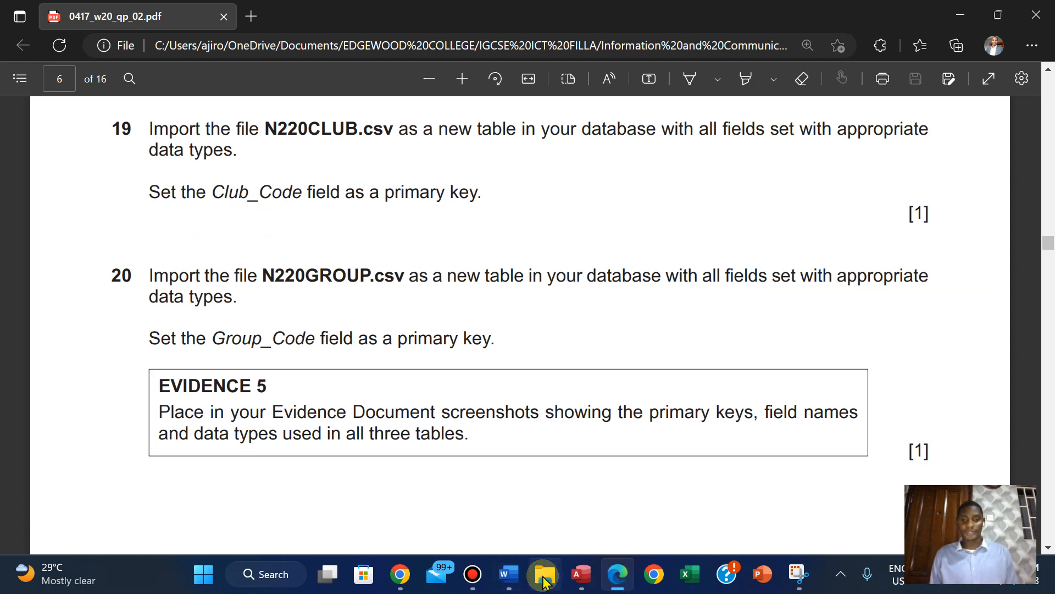
pyautogui.moveTo(545, 574)
pyautogui.click(516, 499)
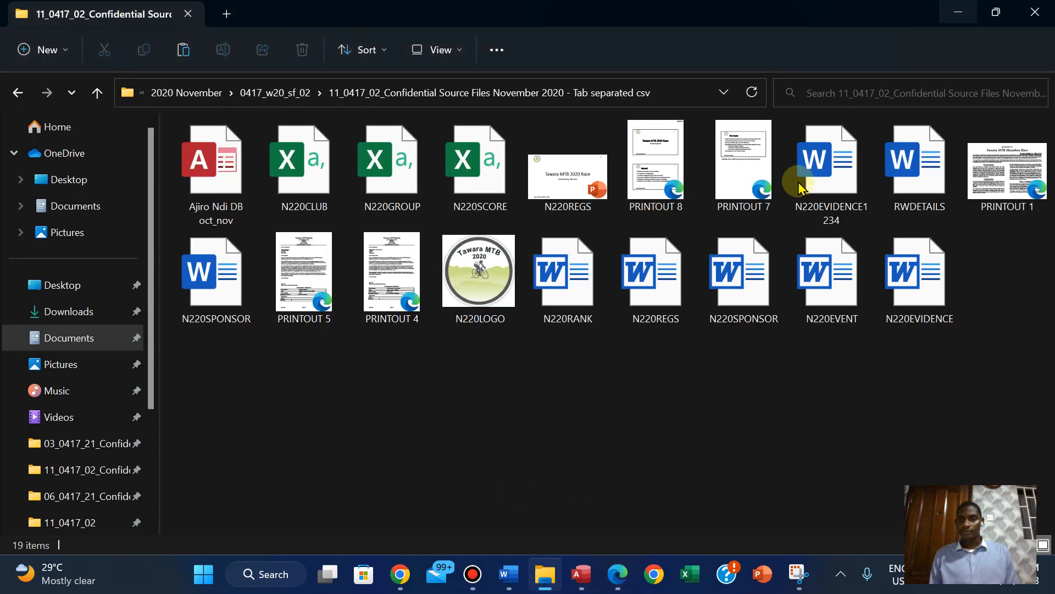
pyautogui.doubleClick(834, 176)
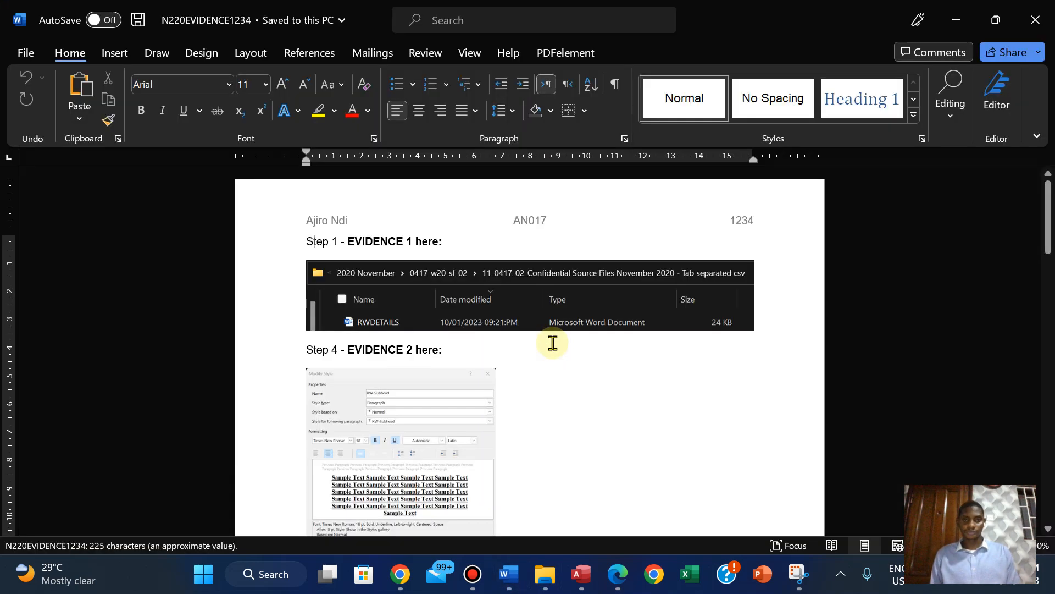
pyautogui.moveTo(1047, 220); pyautogui.dragTo(1032, 412)
pyautogui.click(310, 434)
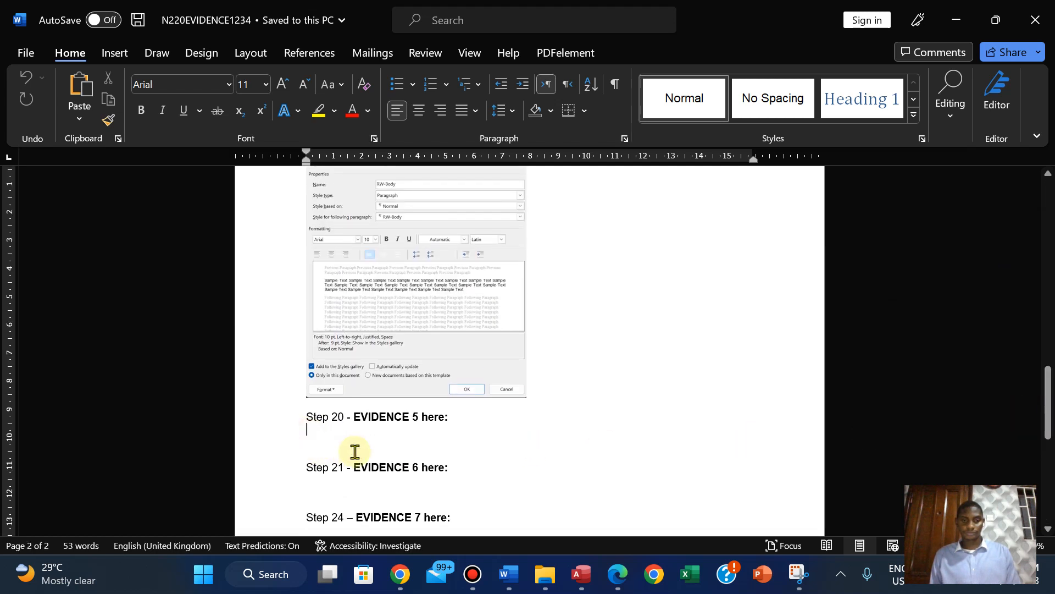
pyautogui.hotkey('ctrl', 'v')
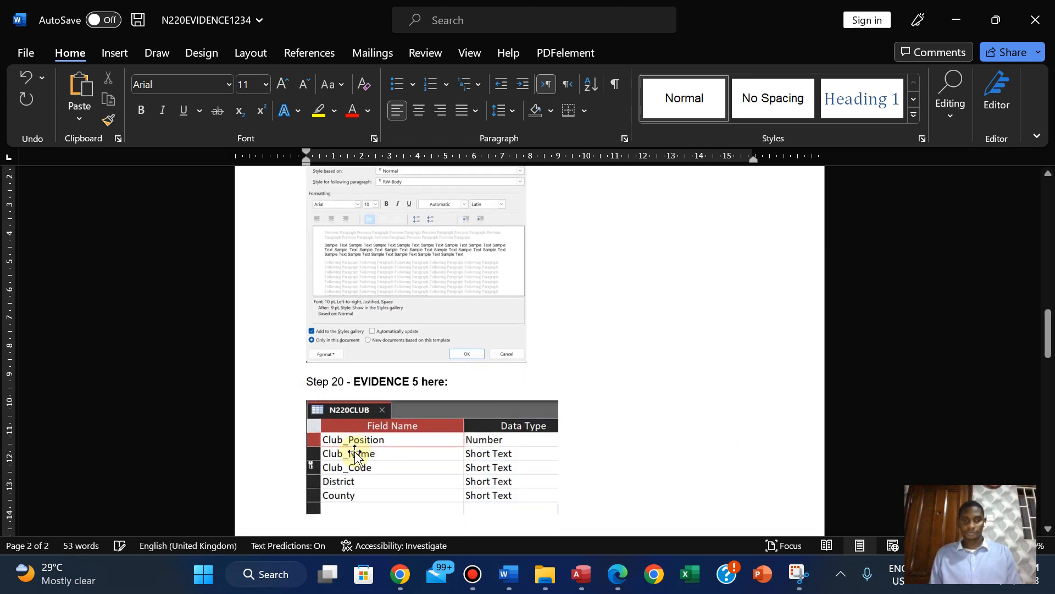
# Switch back to Access, close N220CLUB, and open the N220GROUP table in Design View
pyautogui.click(581, 574)
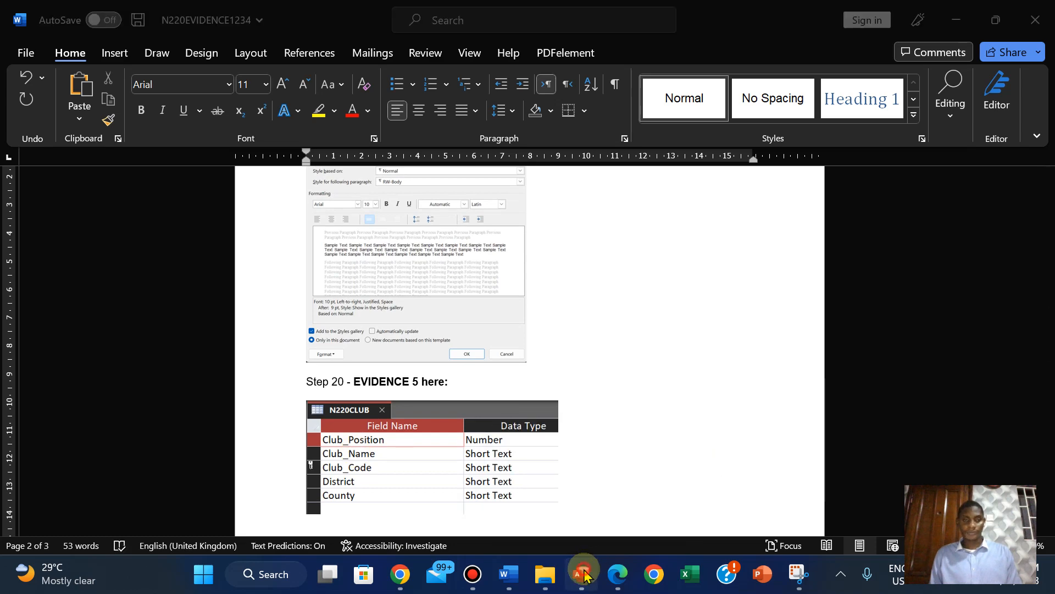
pyautogui.click(33, 118)
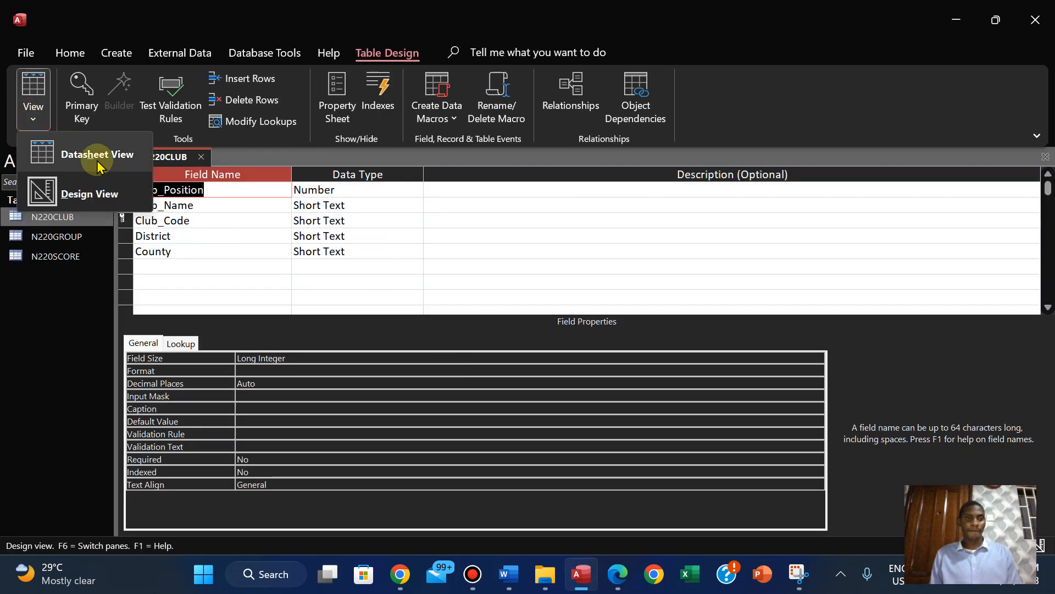
pyautogui.click(97, 157)
pyautogui.rightClick(153, 157)
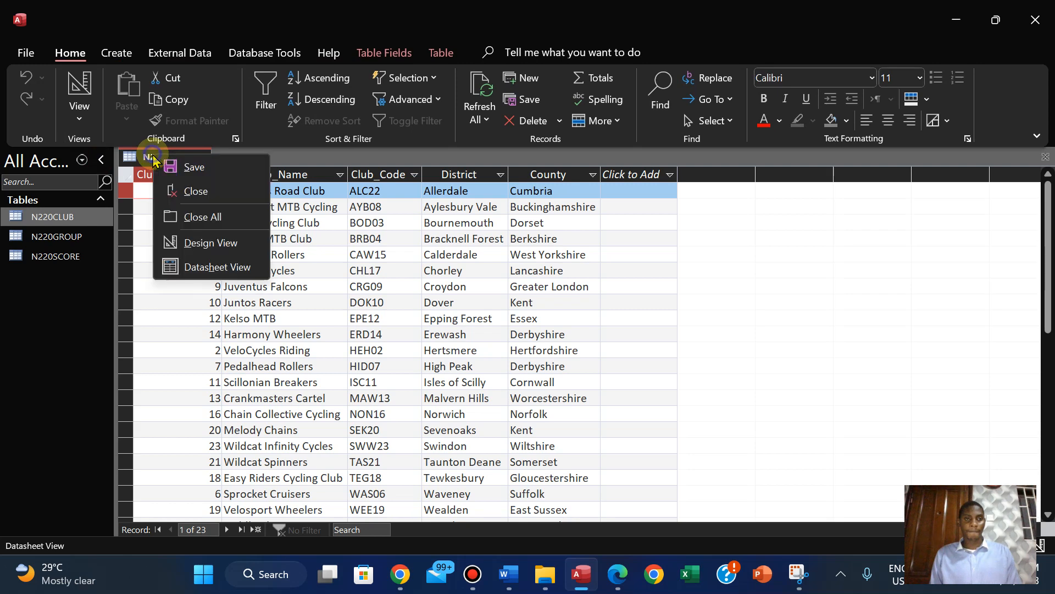
pyautogui.click(193, 190)
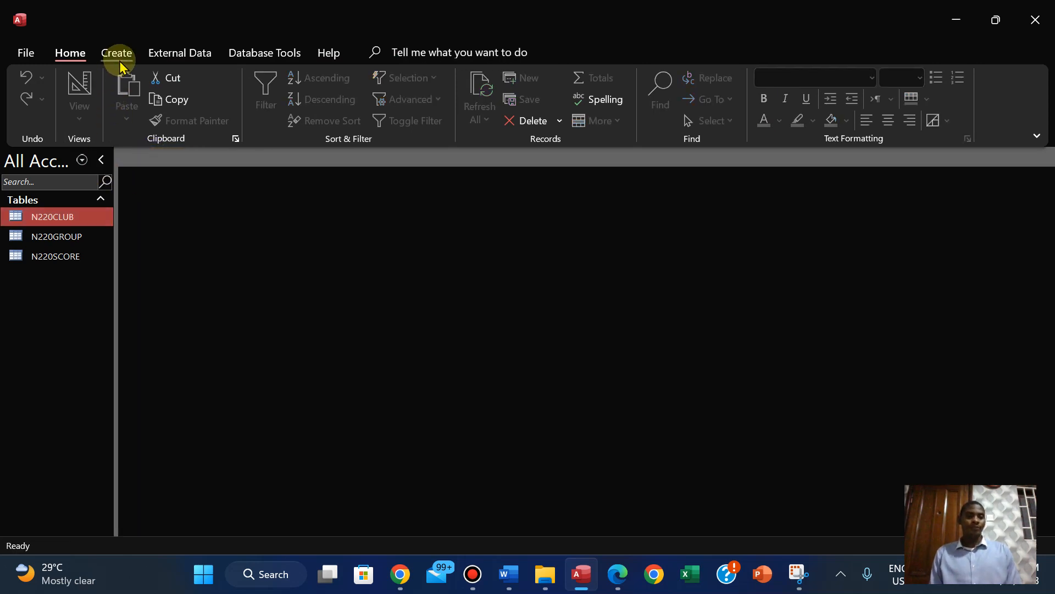
pyautogui.doubleClick(58, 236)
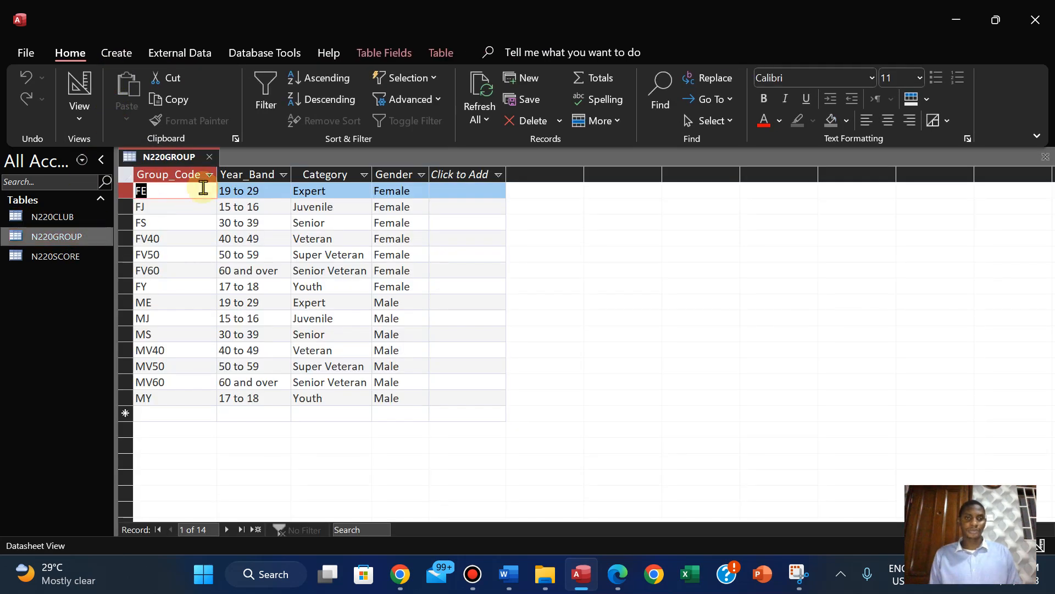
pyautogui.click(78, 113)
pyautogui.click(136, 194)
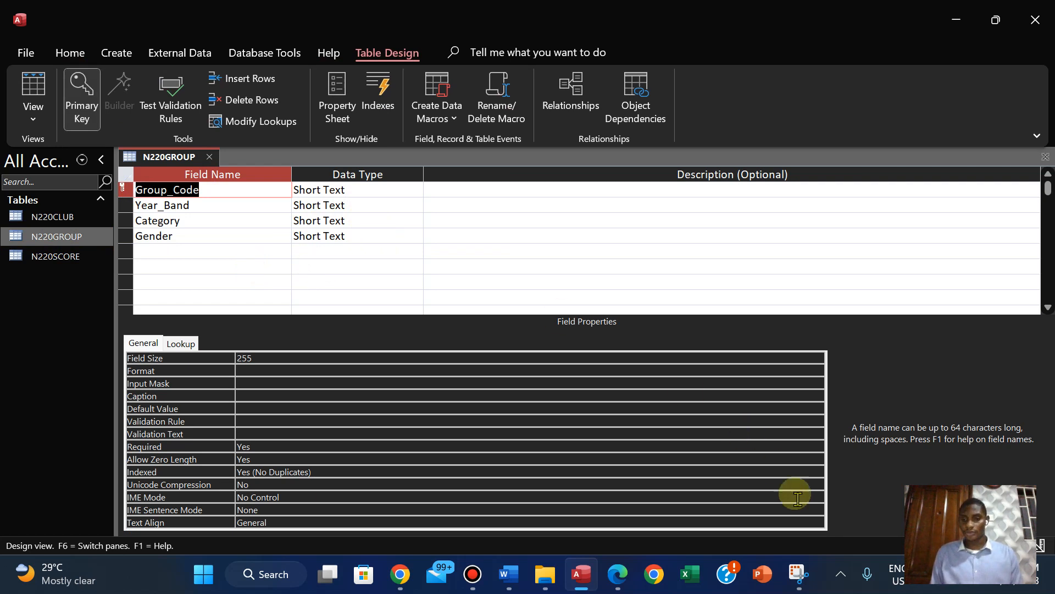
# Take a new Snipping Tool capture of the N220GROUP table's primary key, field names and data types
pyautogui.click(798, 574)
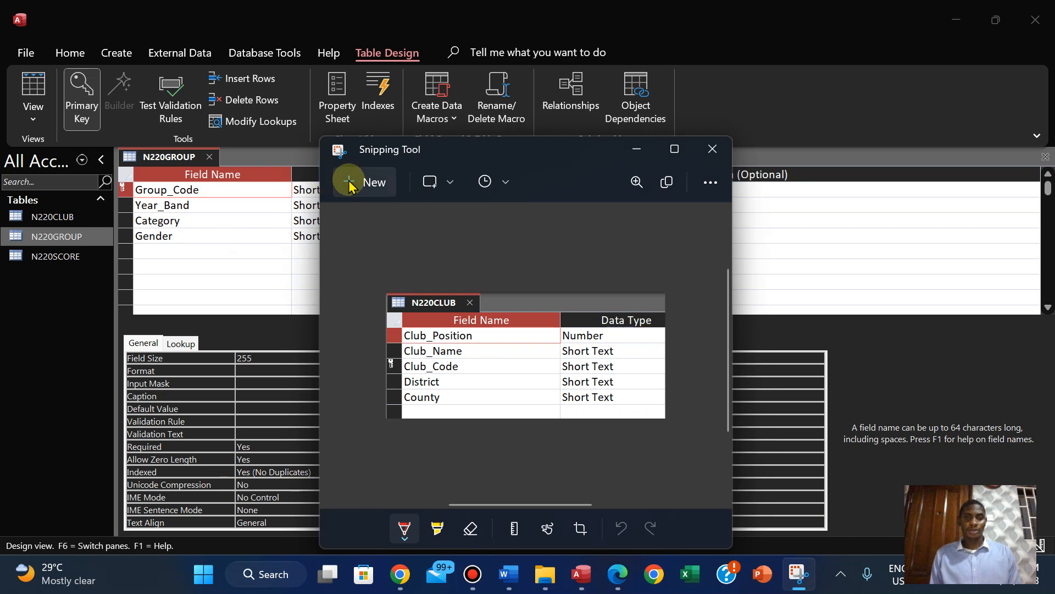
pyautogui.click(341, 182)
pyautogui.moveTo(114, 144); pyautogui.dragTo(405, 250)
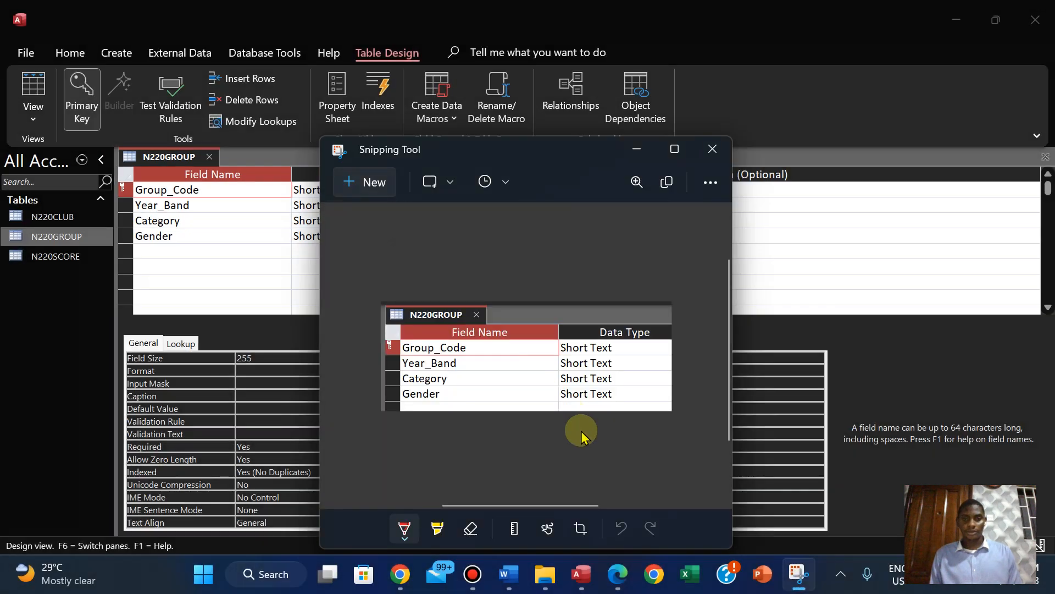
# Paste the N220GROUP screenshot on a new line below the N220CLUB one in N220EVIDENCE1234, and add a blank line after it
pyautogui.moveTo(508, 574)
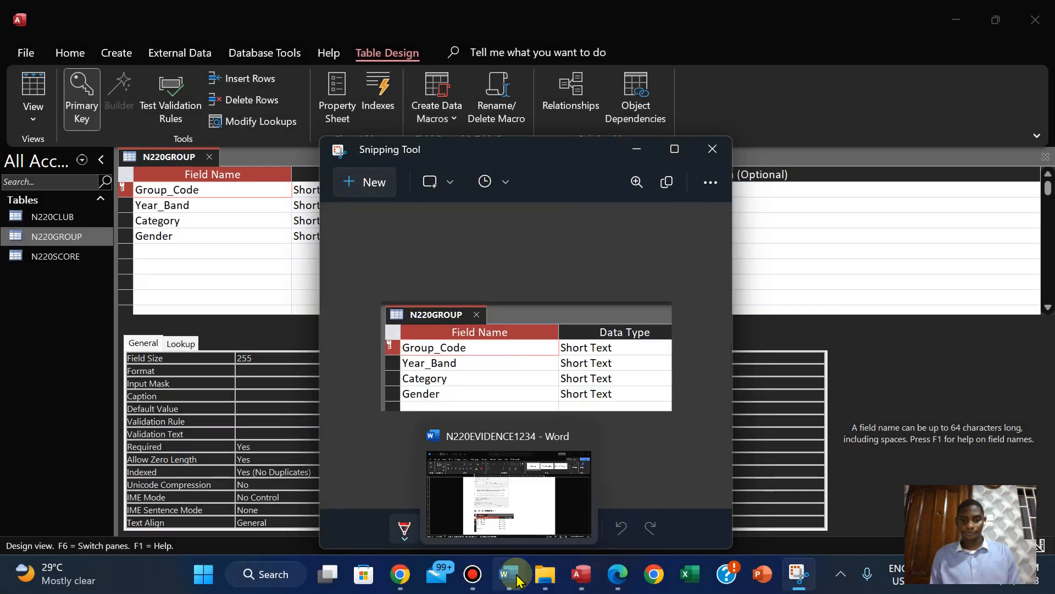
pyautogui.click(502, 504)
pyautogui.press('Return')
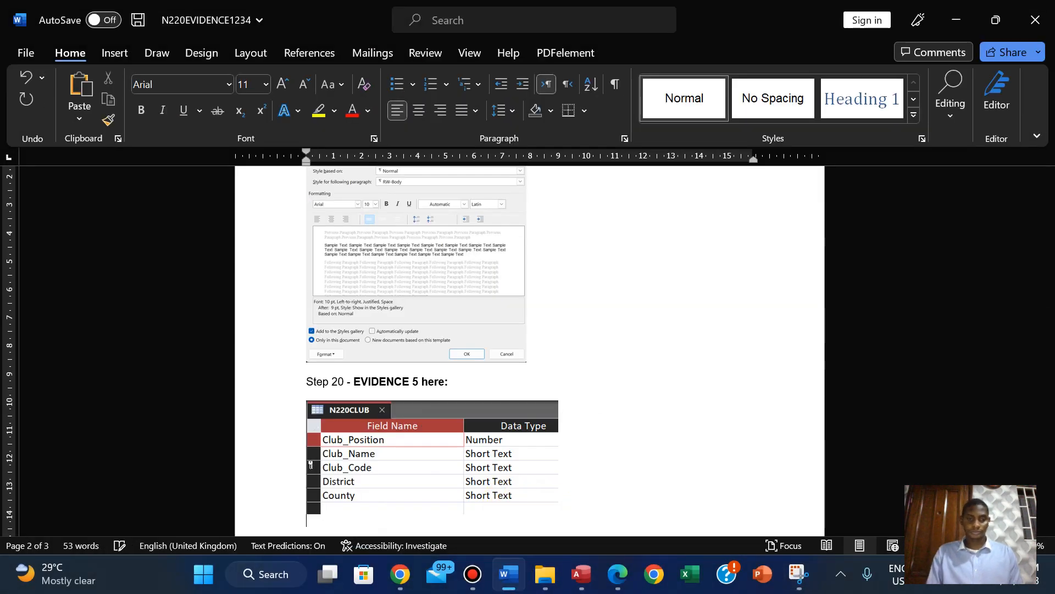
pyautogui.hotkey('ctrl', 'v')
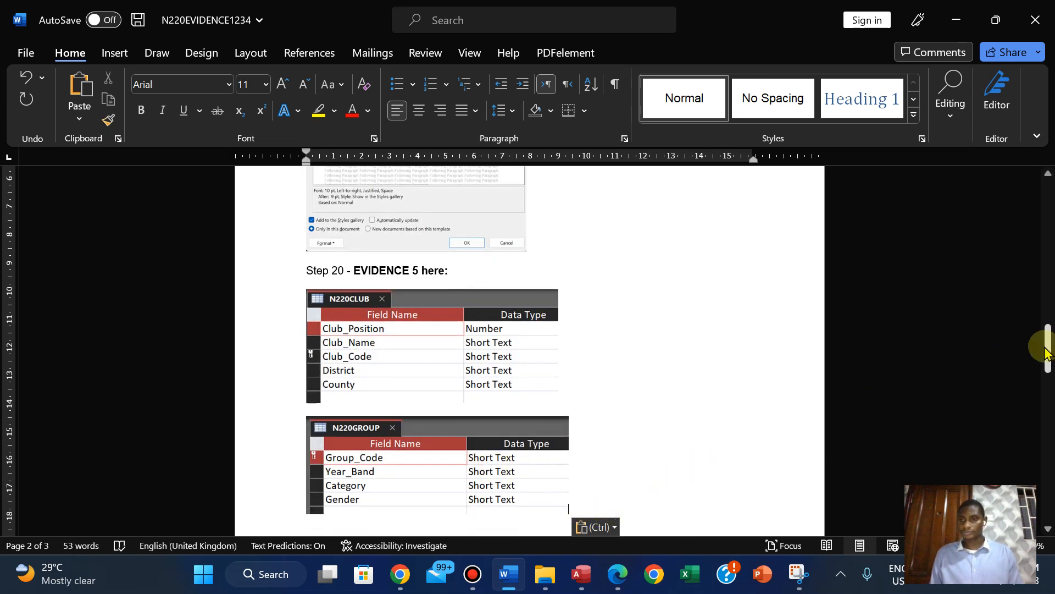
pyautogui.moveTo(1046, 351); pyautogui.dragTo(1045, 369)
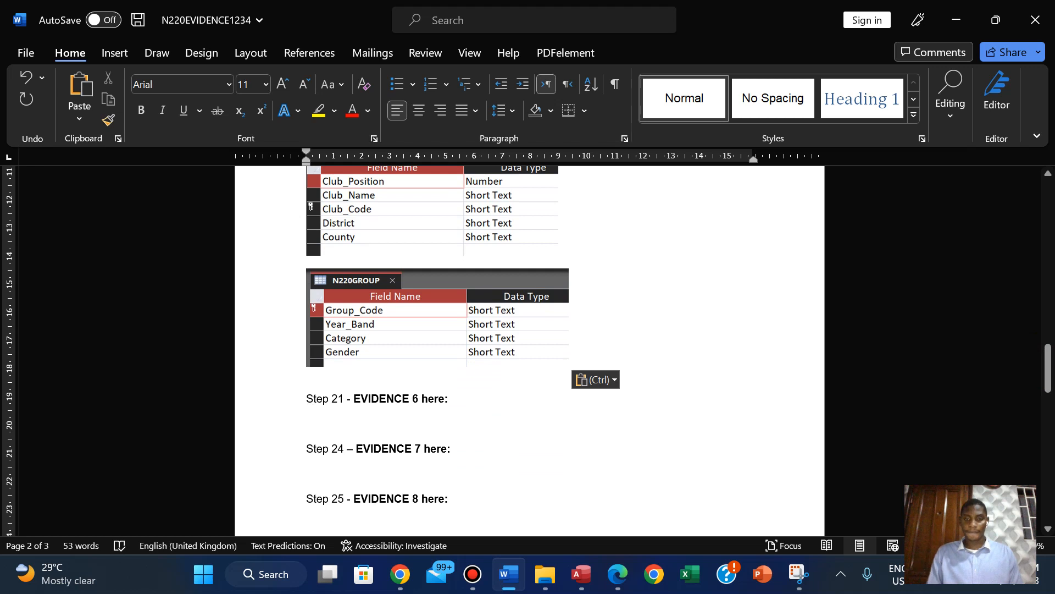
pyautogui.press('Return')
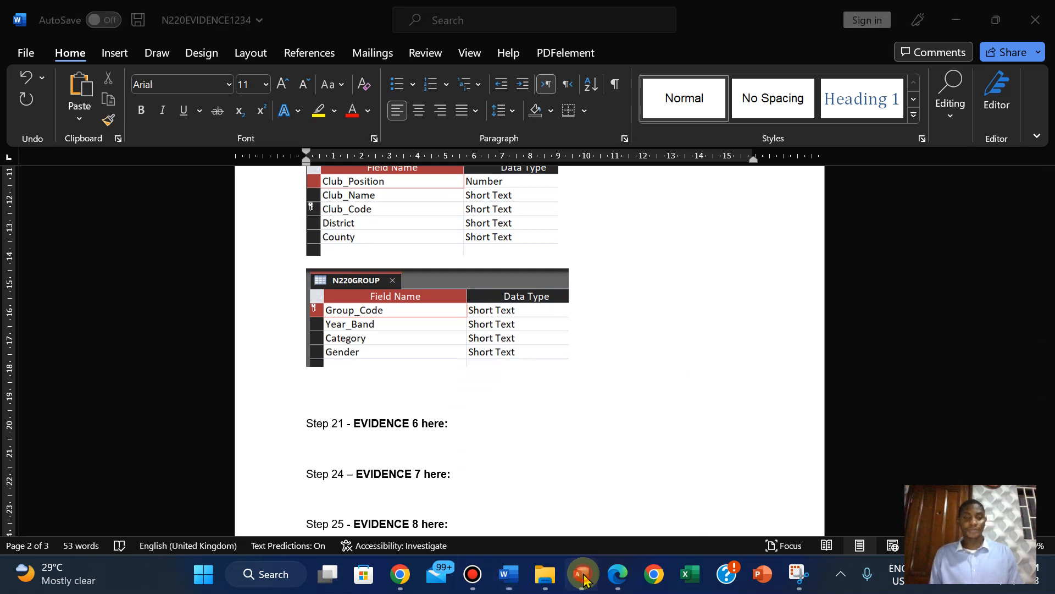
# Switch back to Access, close the N220GROUP table, and open the N220SCORE table in Design View
pyautogui.click(581, 574)
pyautogui.click(33, 115)
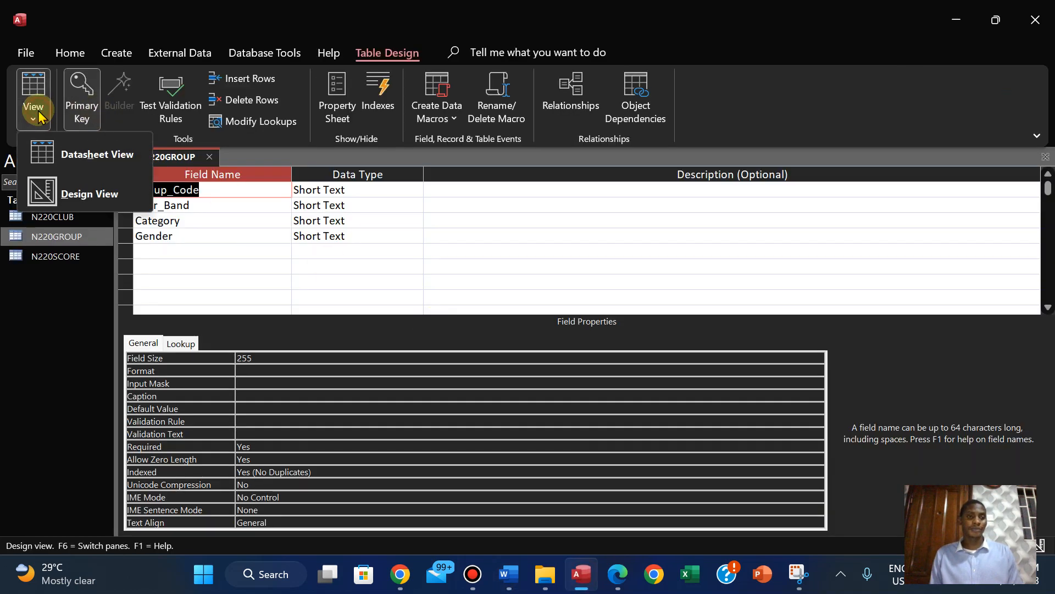
pyautogui.click(76, 164)
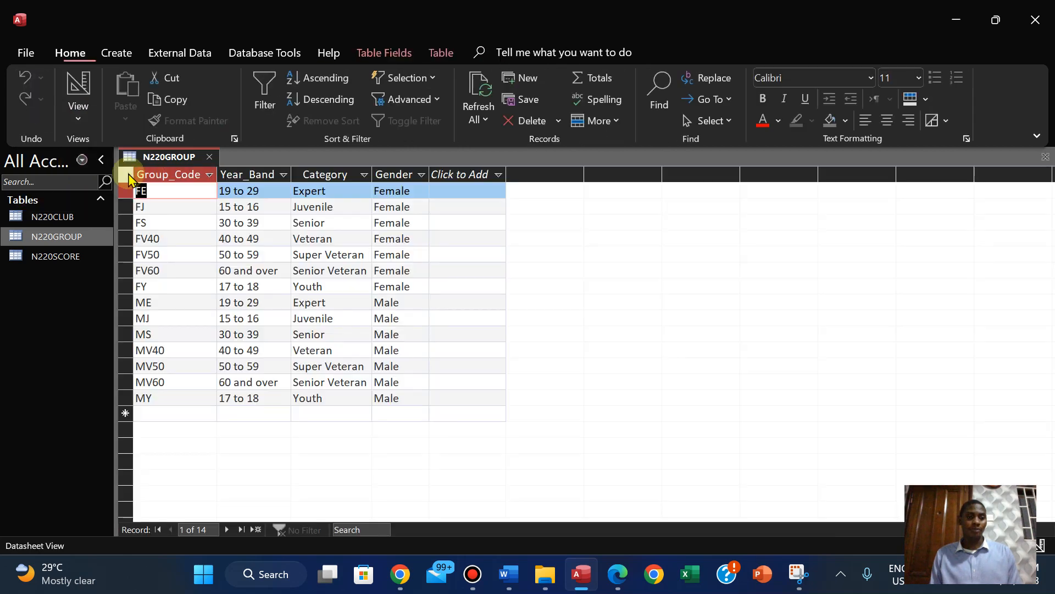
pyautogui.rightClick(156, 156)
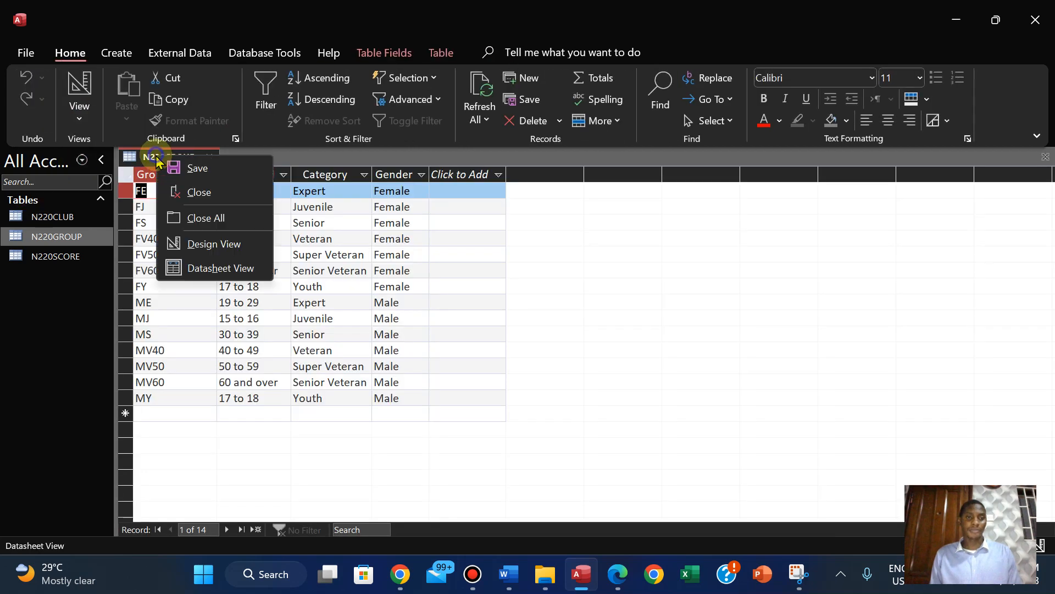
pyautogui.click(183, 192)
pyautogui.doubleClick(58, 256)
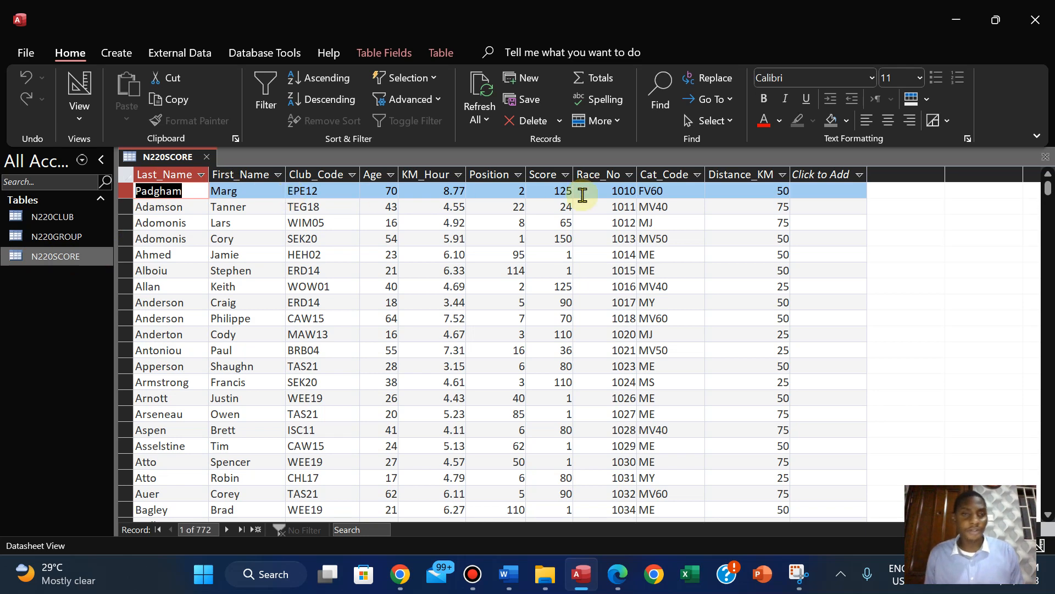
pyautogui.click(80, 101)
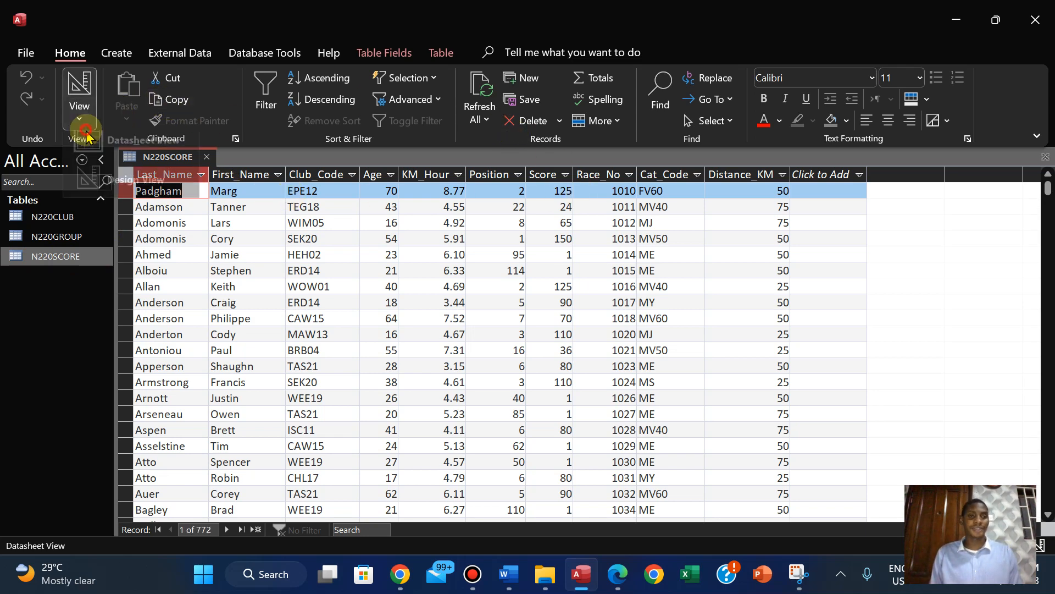
pyautogui.click(127, 193)
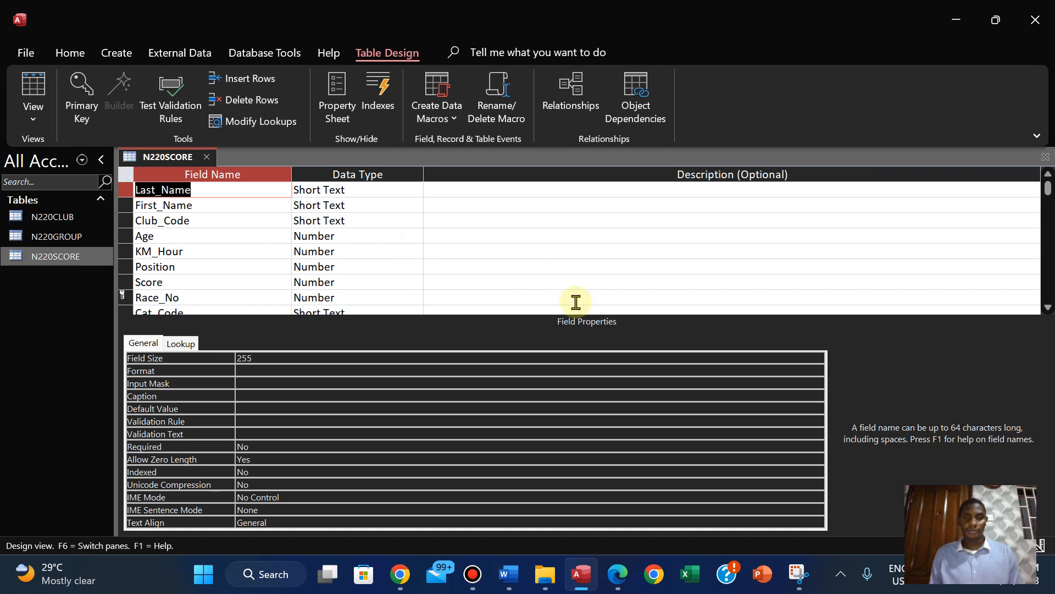
# Collapse the ribbon to show tabs only, making room for more of the N220SCORE field list
pyautogui.click(1048, 309)
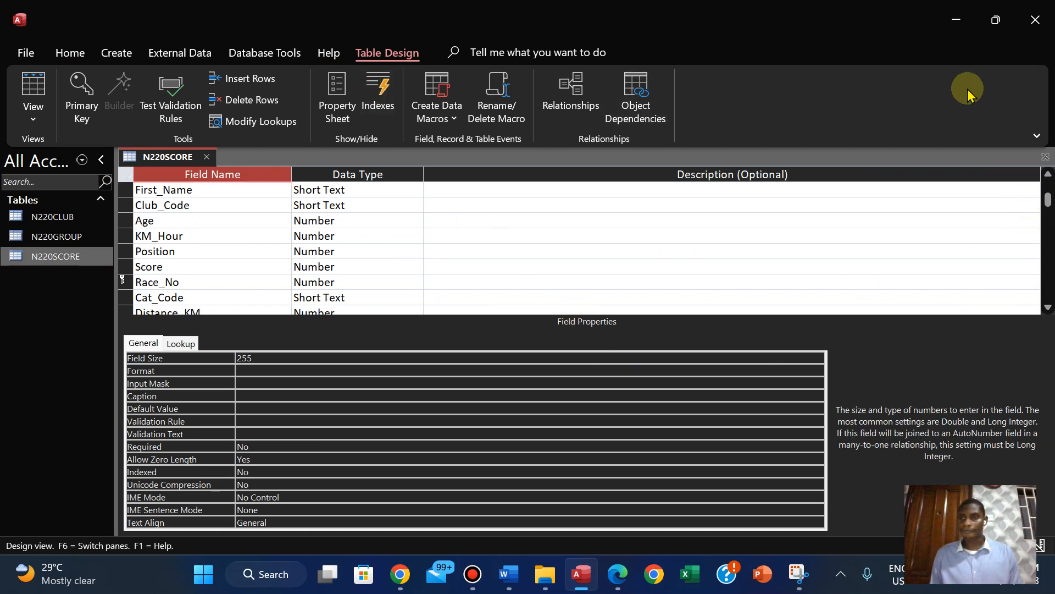
pyautogui.click(1037, 136)
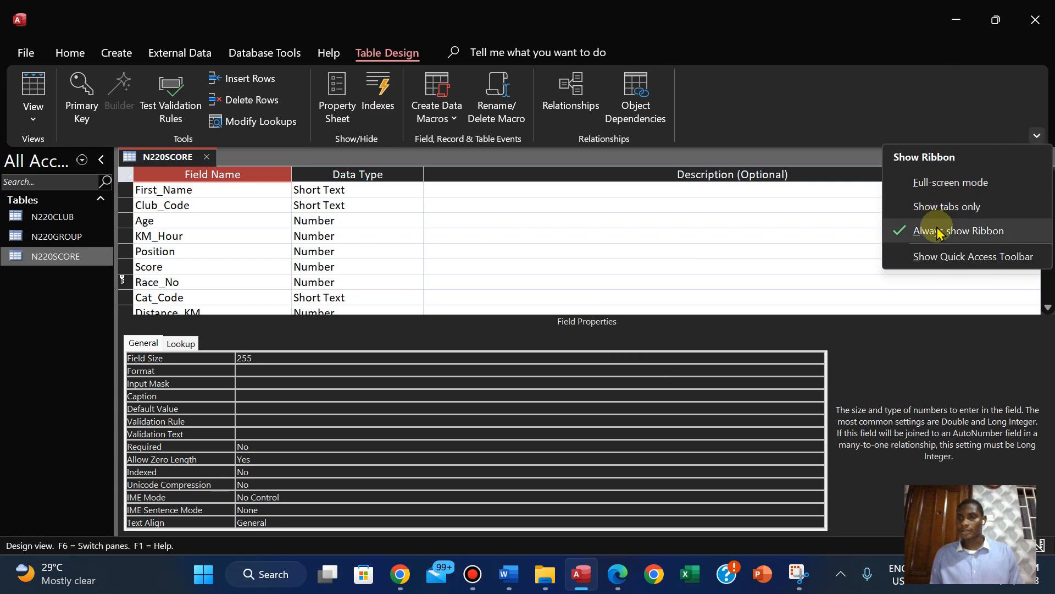
pyautogui.click(928, 206)
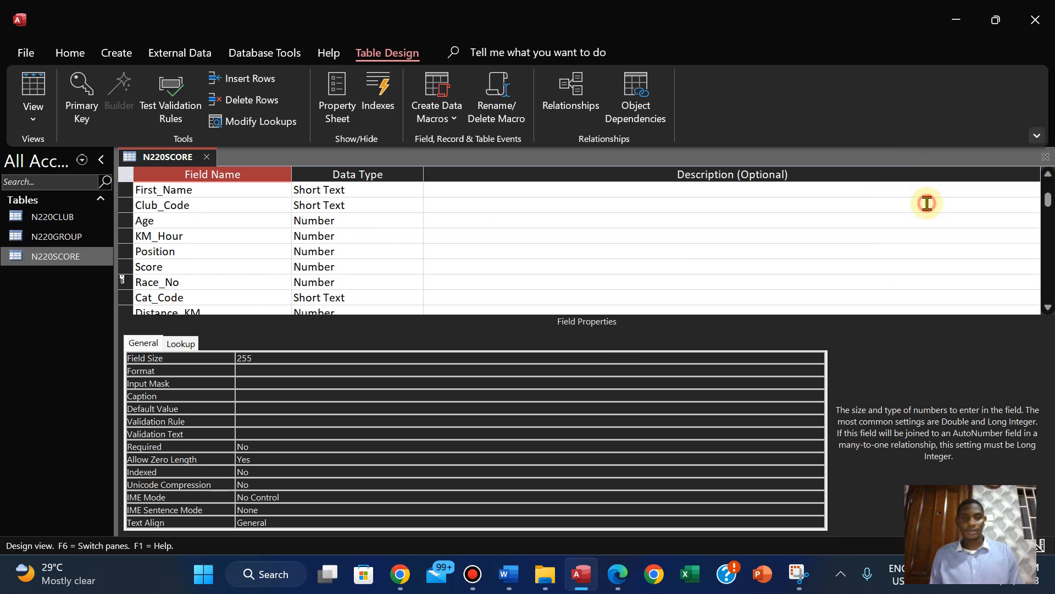
# Take a new Snipping Tool capture of the N220SCORE primary key, field names and data types from First_Name to Distance_KM
pyautogui.click(799, 575)
pyautogui.click(371, 193)
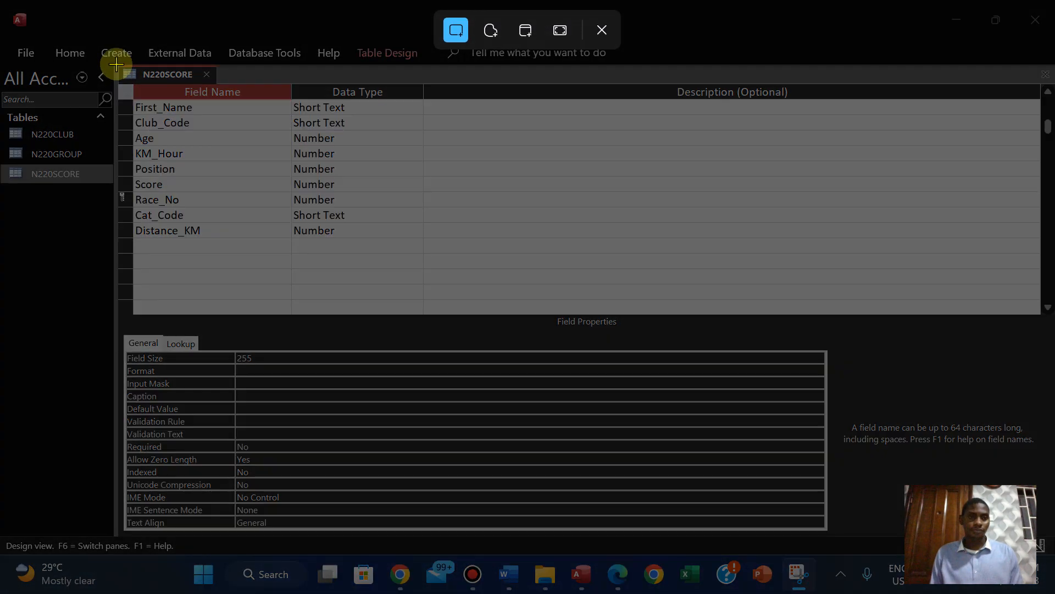
pyautogui.moveTo(116, 65); pyautogui.dragTo(401, 247)
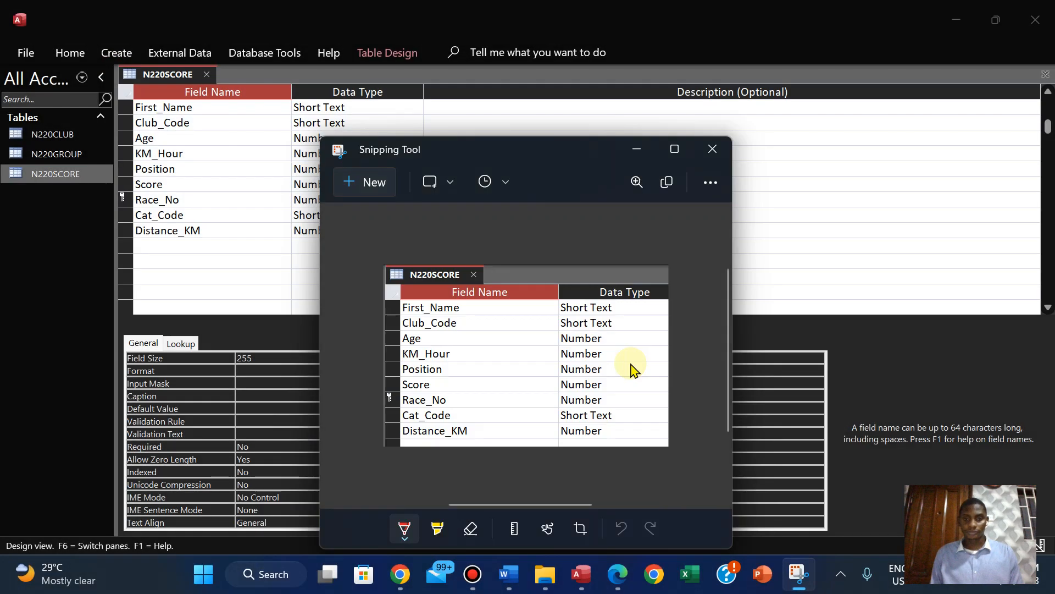
# Paste the N220SCORE screenshot below the N220GROUP one in the N220EVIDENCE1234 Word document and save the document
pyautogui.moveTo(611, 574)
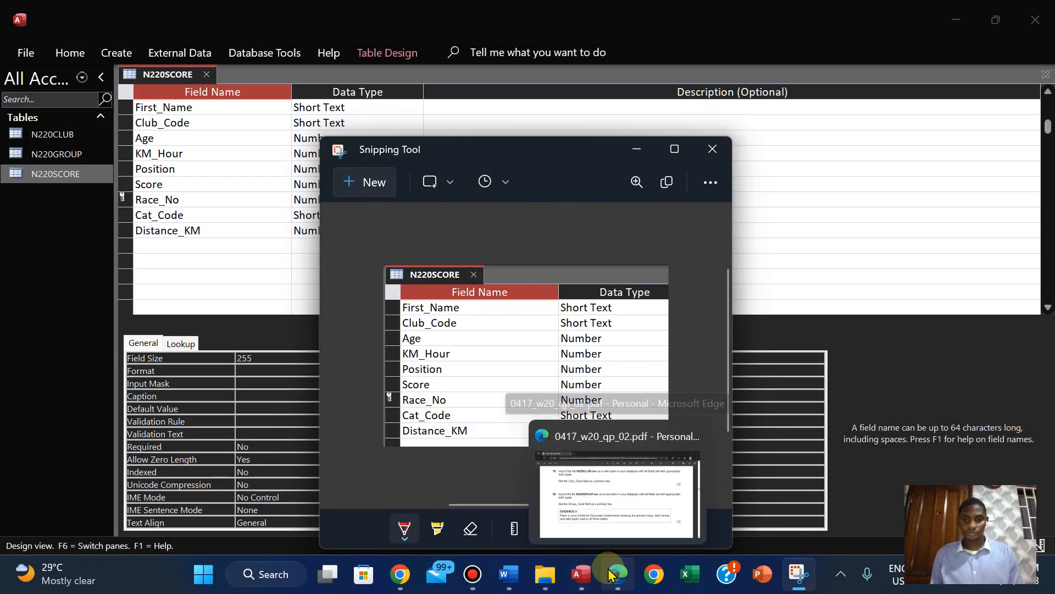
pyautogui.moveTo(508, 575)
pyautogui.click(480, 487)
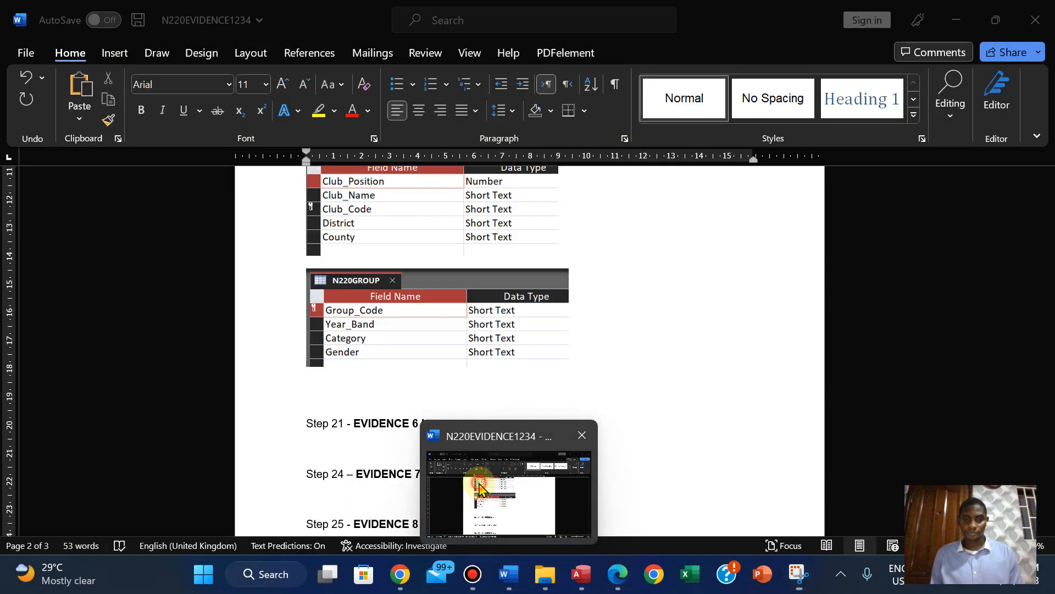
pyautogui.click(330, 399)
pyautogui.hotkey('ctrl', 'v')
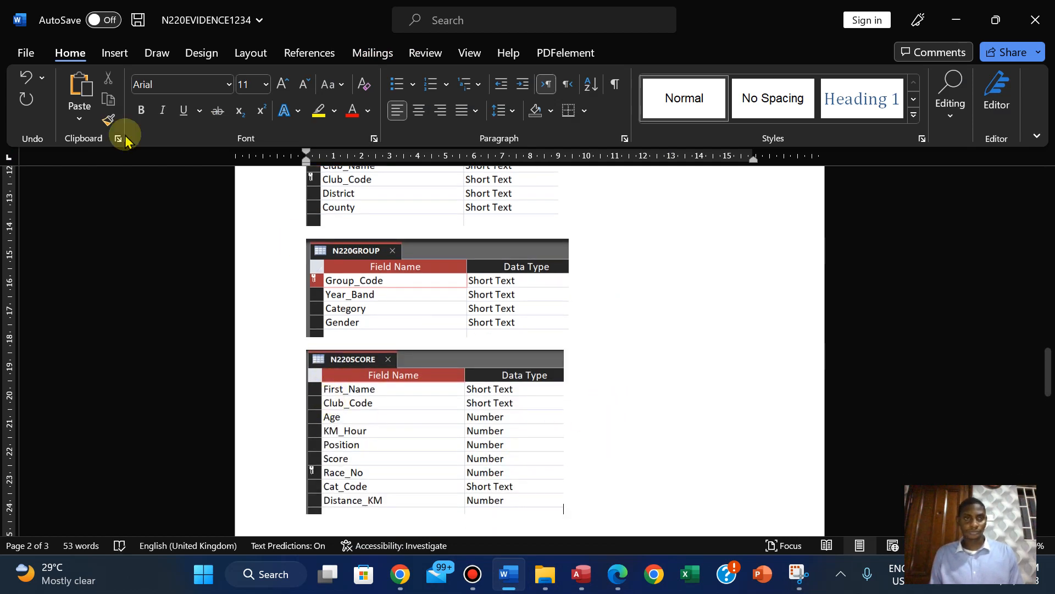
pyautogui.click(26, 53)
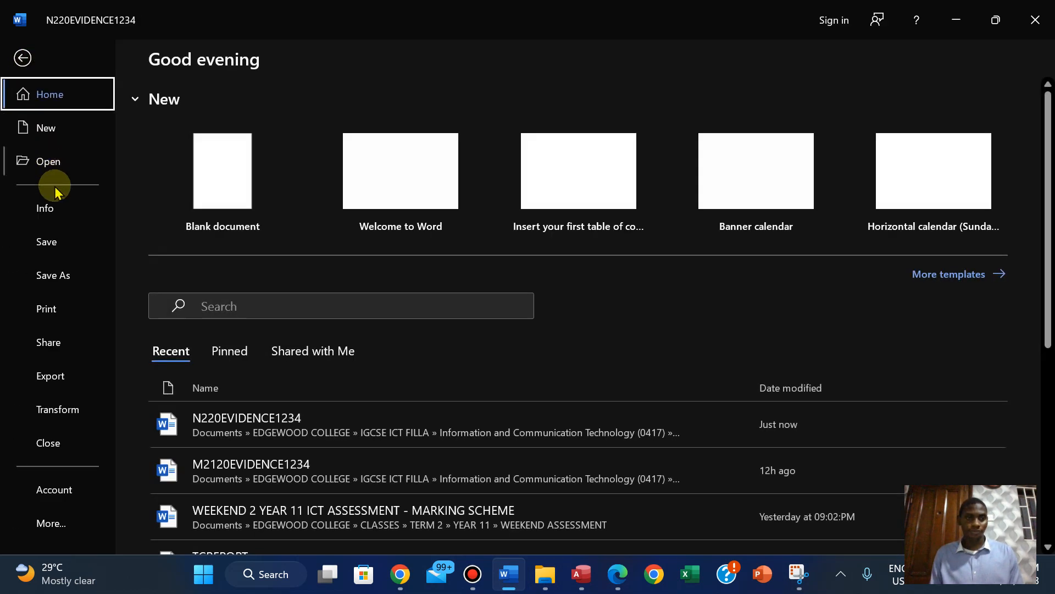
pyautogui.click(51, 242)
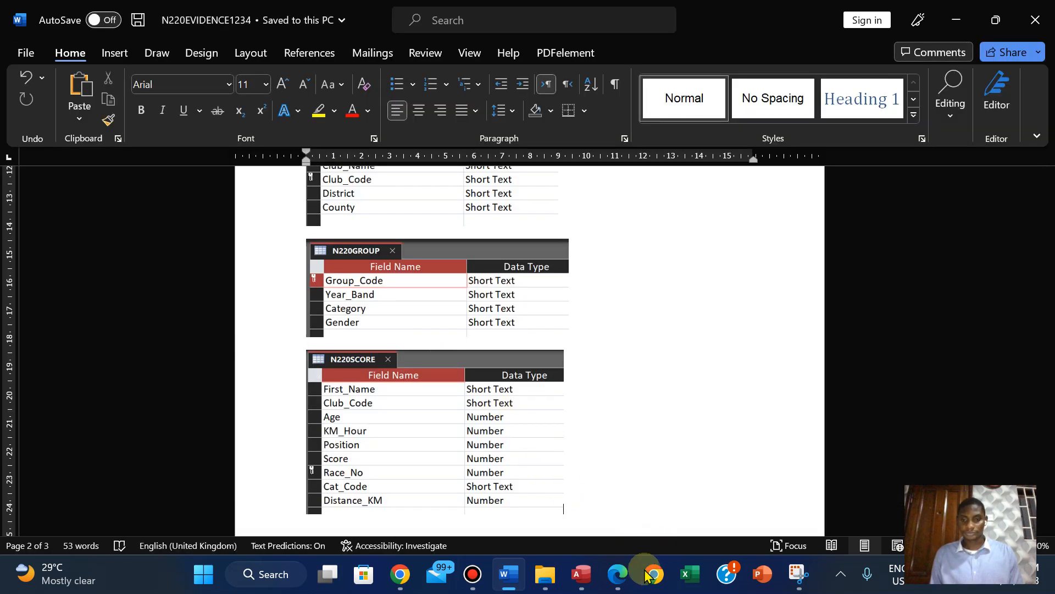
# Check the Evidence 5 requirement in the question paper, return to Access, and close the N220SCORE table
pyautogui.moveTo(616, 581)
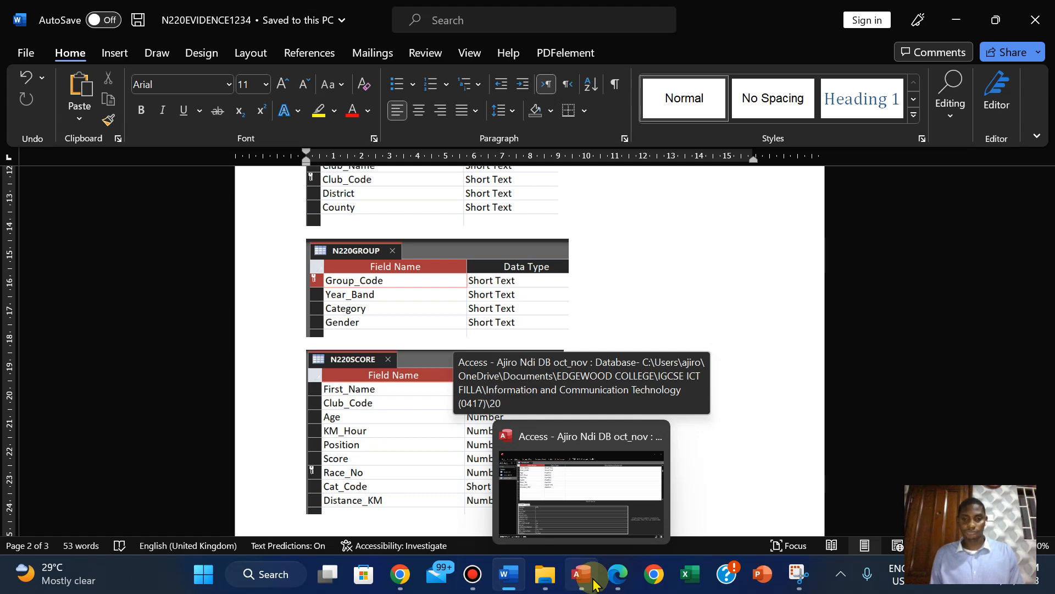
pyautogui.click(617, 576)
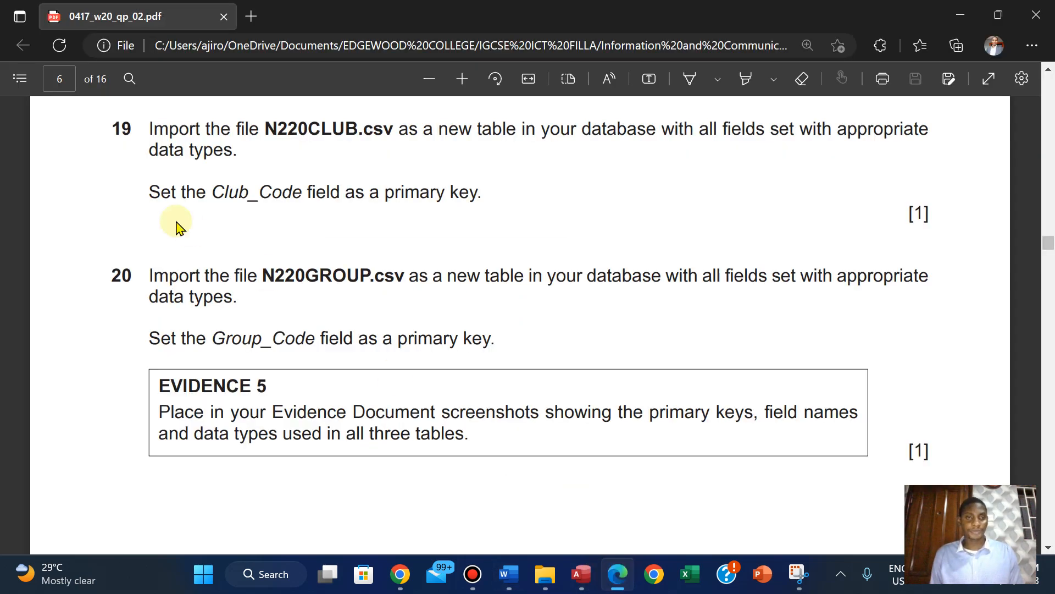
pyautogui.click(584, 575)
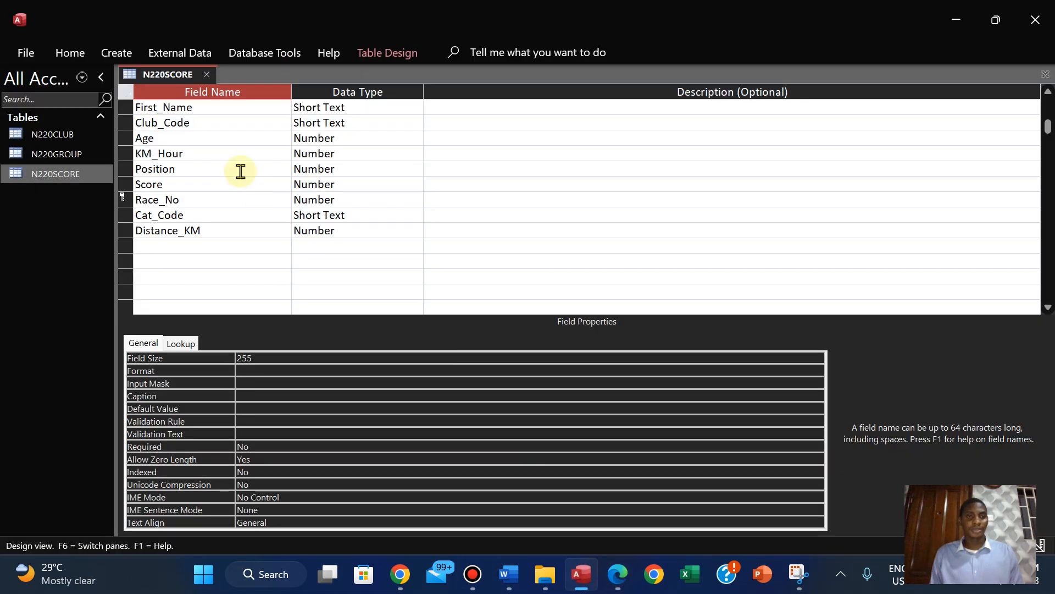
pyautogui.rightClick(139, 80)
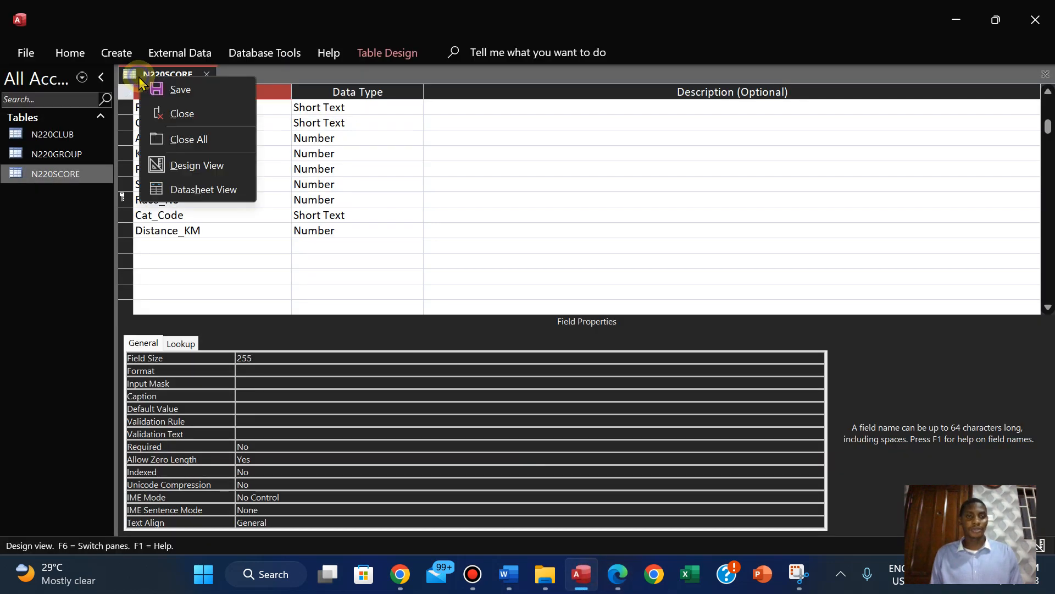
pyautogui.click(173, 115)
# Switch to the 0417_w20_qp_02.pdf question paper in Edge and highlight the EVIDENCE 5 instruction and its mark in green
pyautogui.moveTo(500, 6)
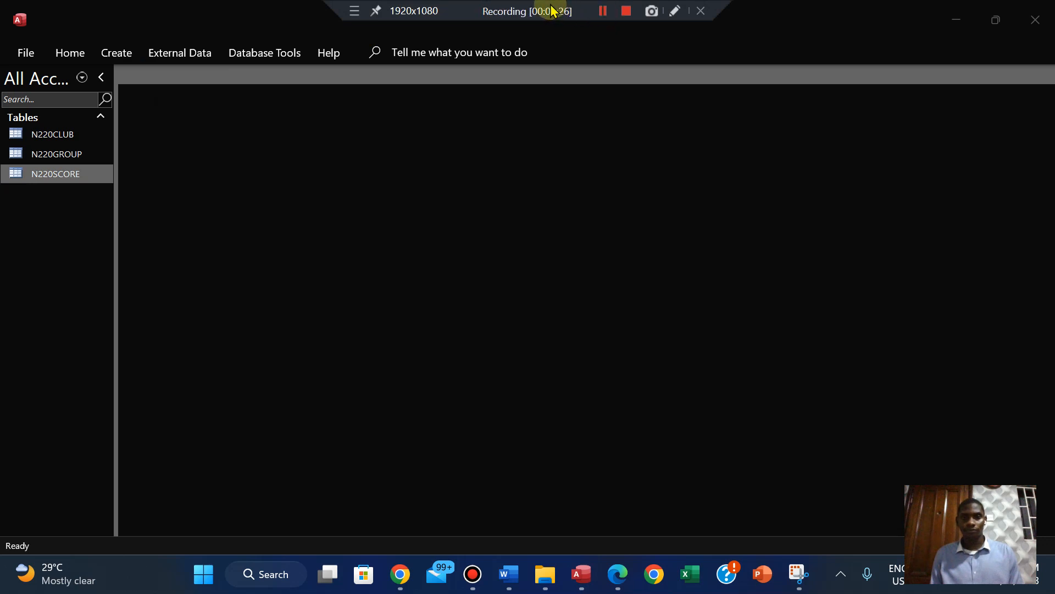
pyautogui.click(617, 574)
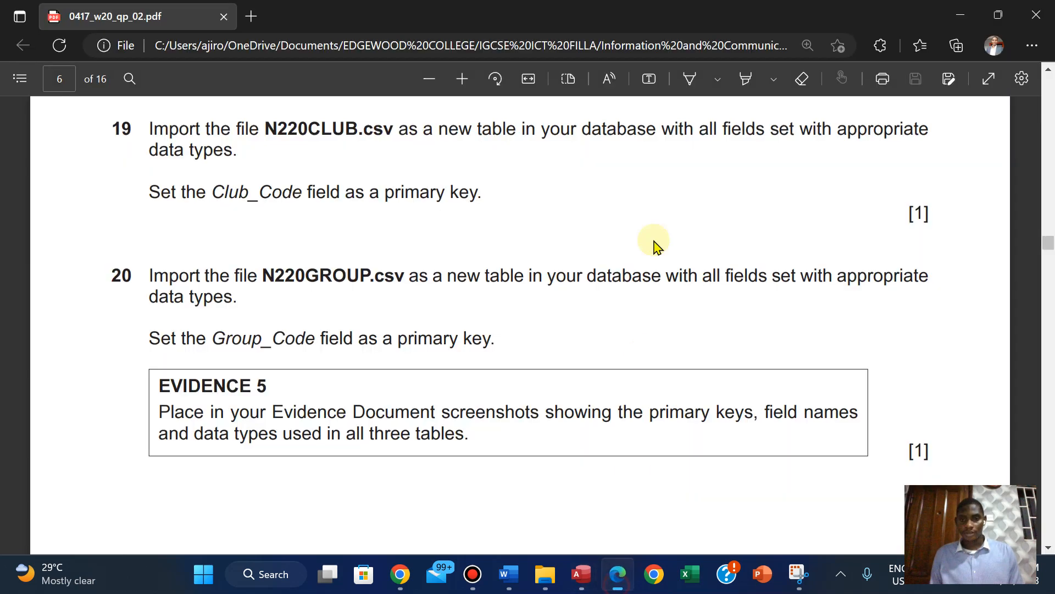
pyautogui.click(386, 237)
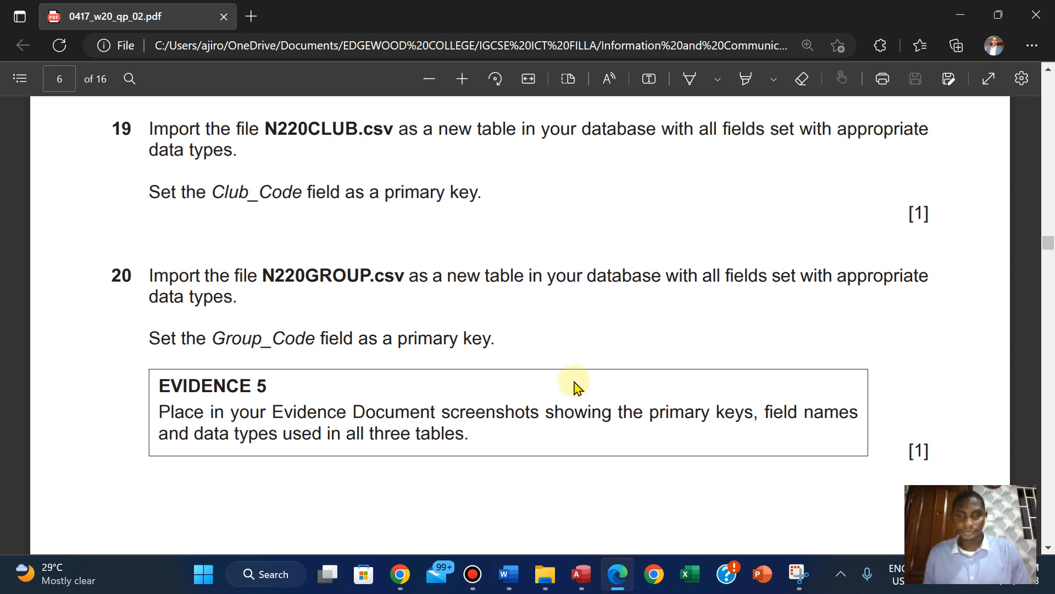
pyautogui.scroll(1, 444, 185)
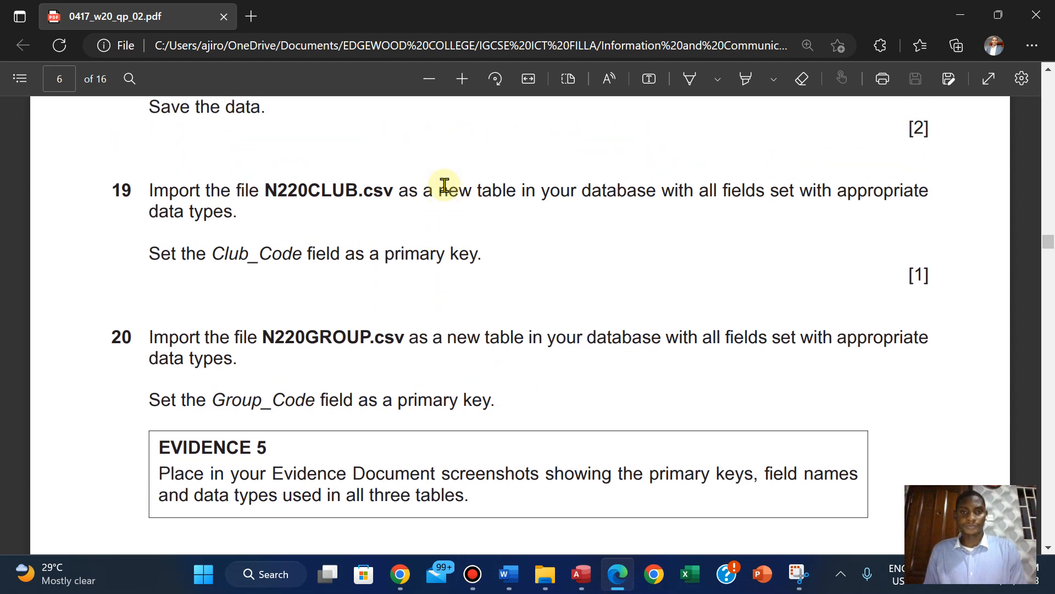
pyautogui.scroll(-1, 444, 186)
pyautogui.moveTo(561, 6)
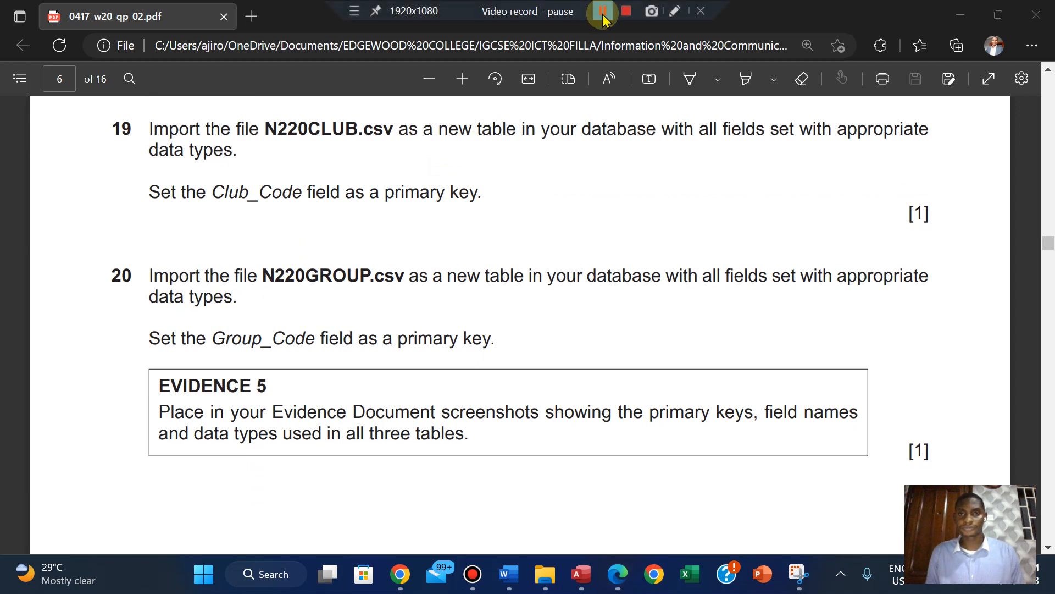
pyautogui.scroll(-2, 544, 7)
pyautogui.click(326, 219)
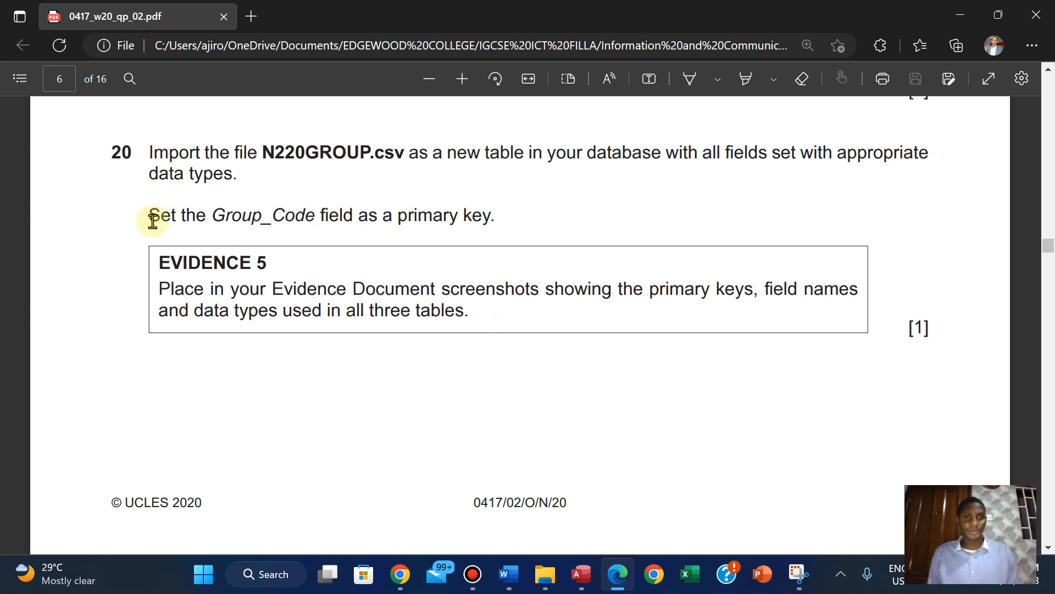
pyautogui.moveTo(161, 262); pyautogui.dragTo(938, 339)
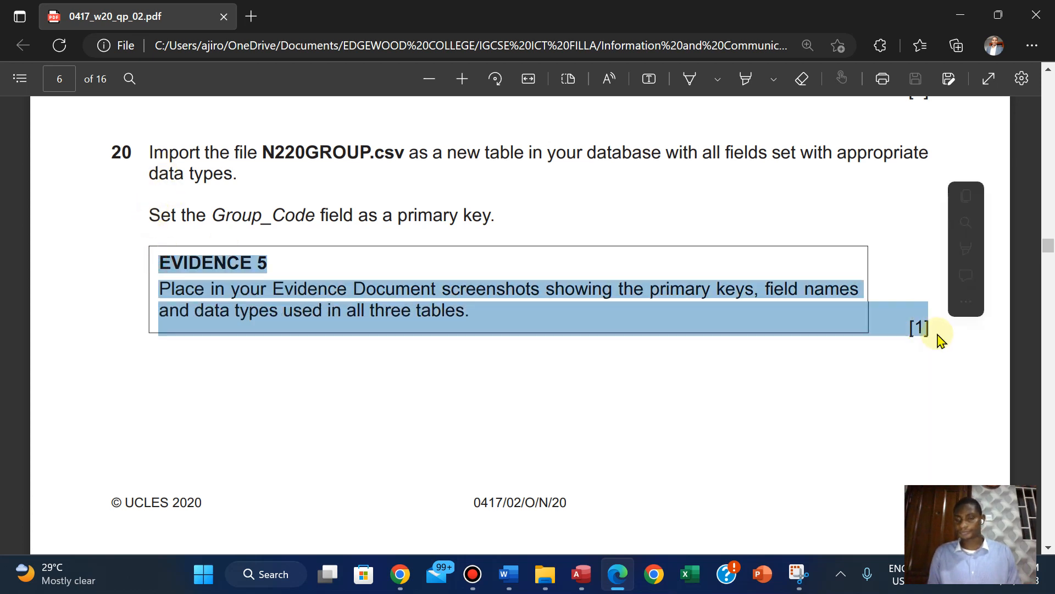
pyautogui.moveTo(960, 249)
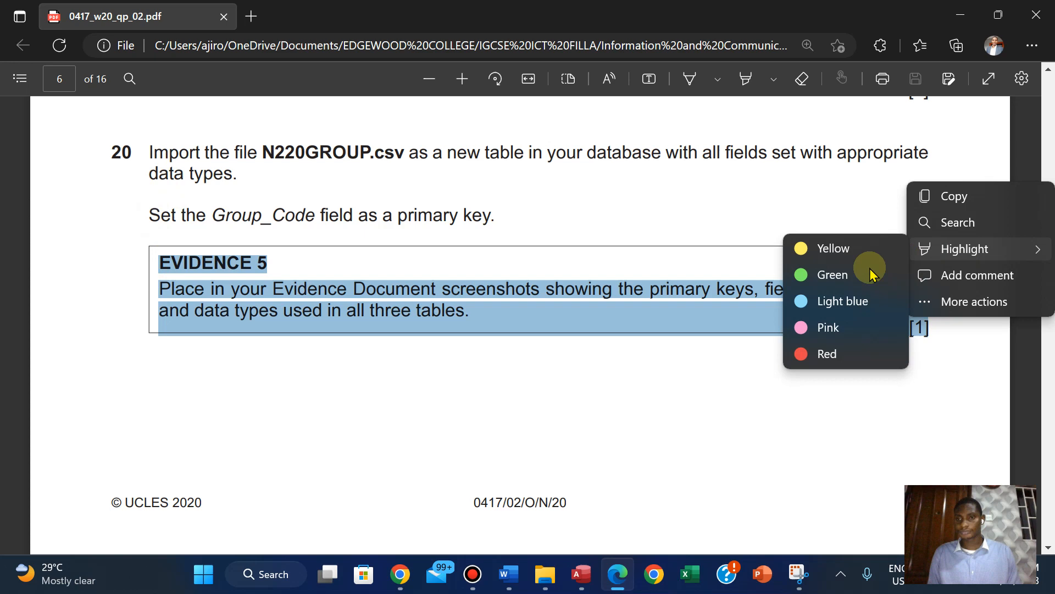
pyautogui.click(828, 274)
# Read question 21, switch to Access, and add the N220CLUB, N220GROUP and N220SCORE tables to the Relationships window
pyautogui.scroll(-10, 829, 277)
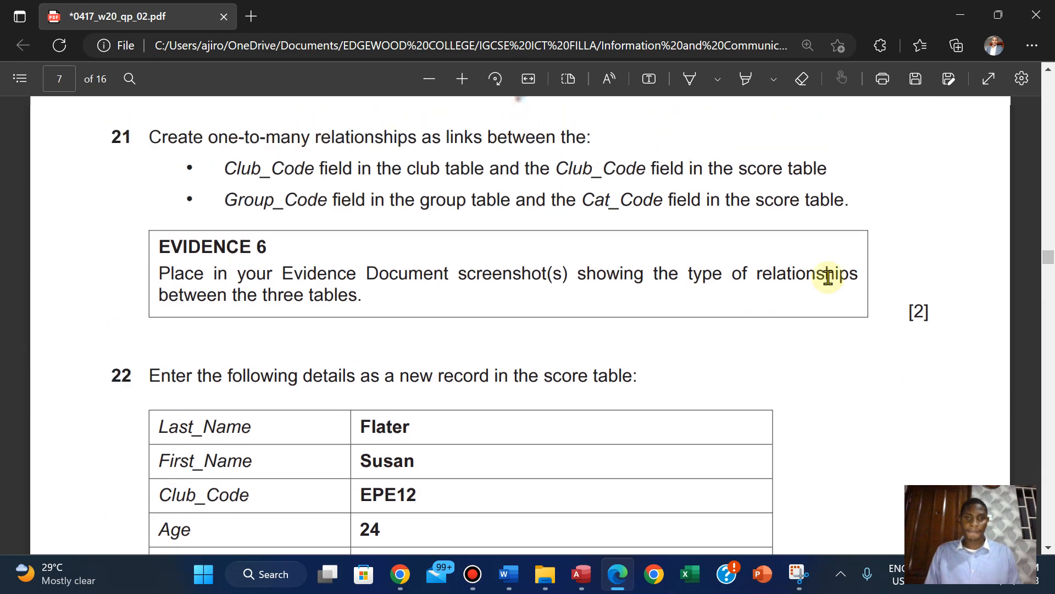
pyautogui.scroll(-1, 828, 277)
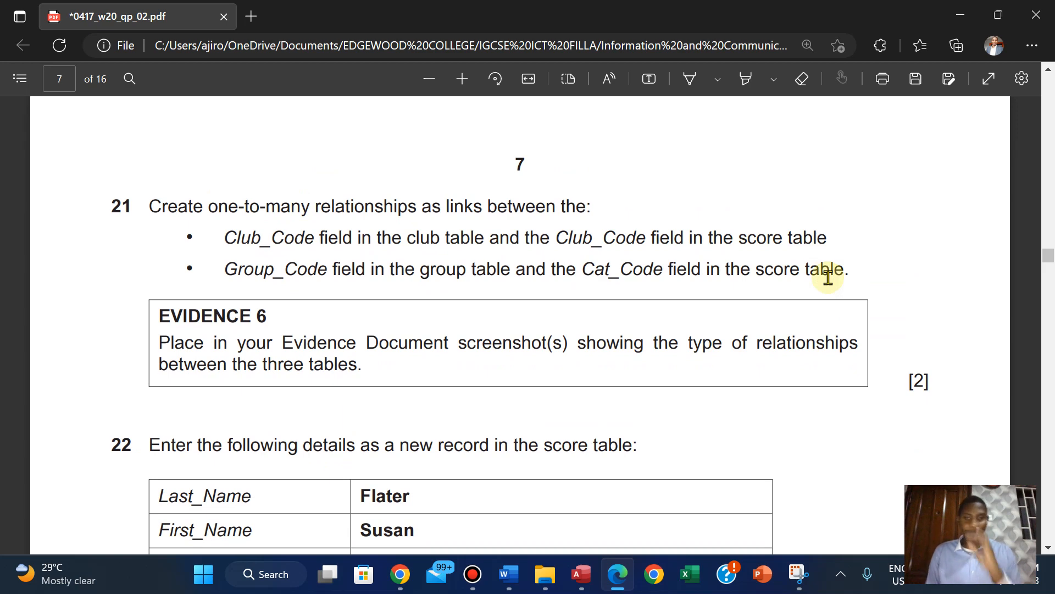
pyautogui.click(580, 574)
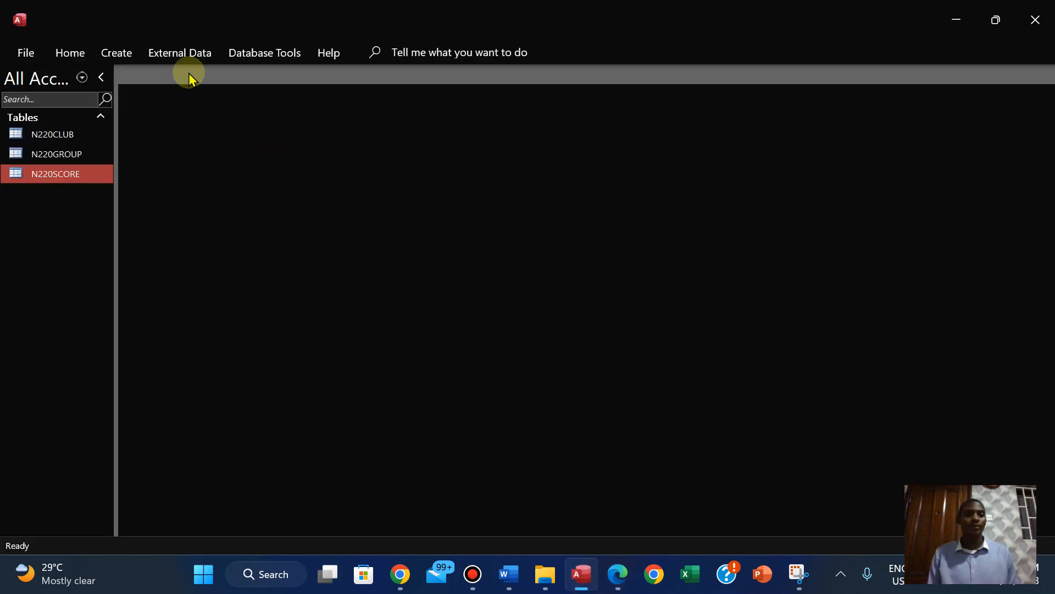
pyautogui.click(246, 52)
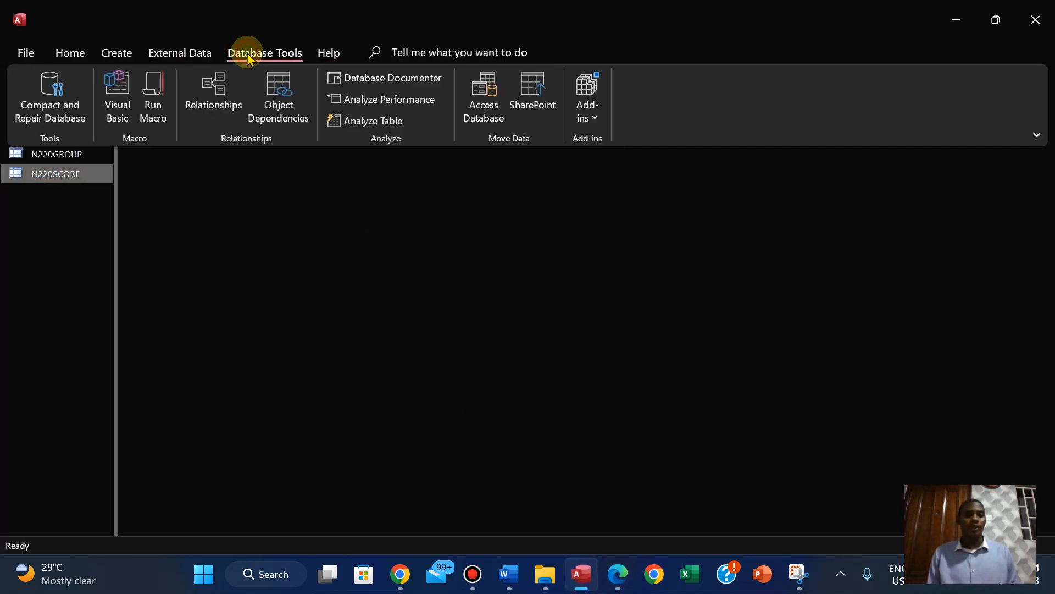
pyautogui.click(194, 103)
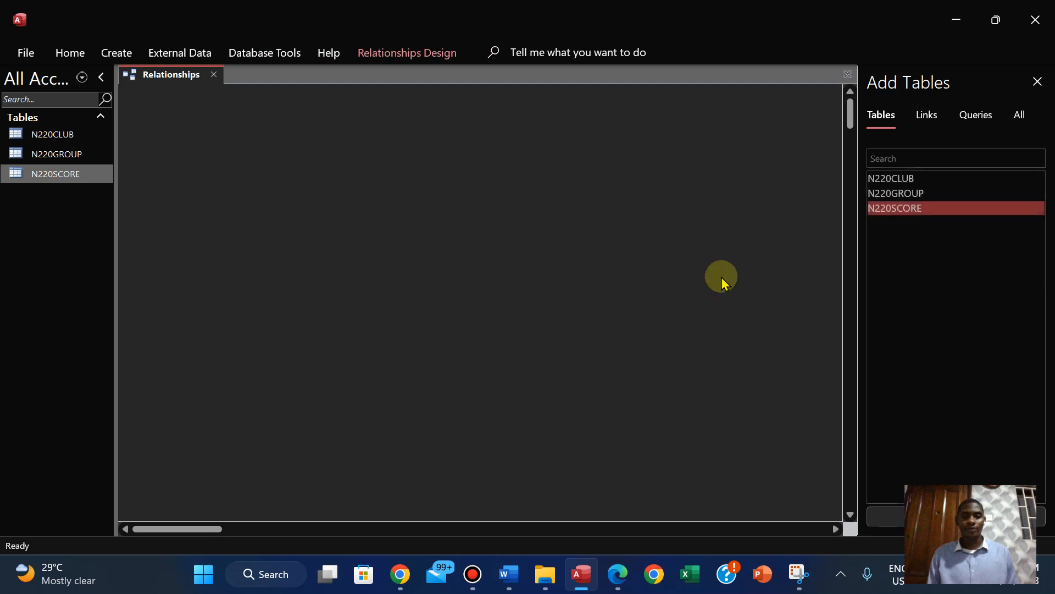
pyautogui.keyDown('shift'); pyautogui.click(926, 194); pyautogui.keyUp('shift')
pyautogui.keyDown('shift'); pyautogui.click(907, 178); pyautogui.keyUp('shift')
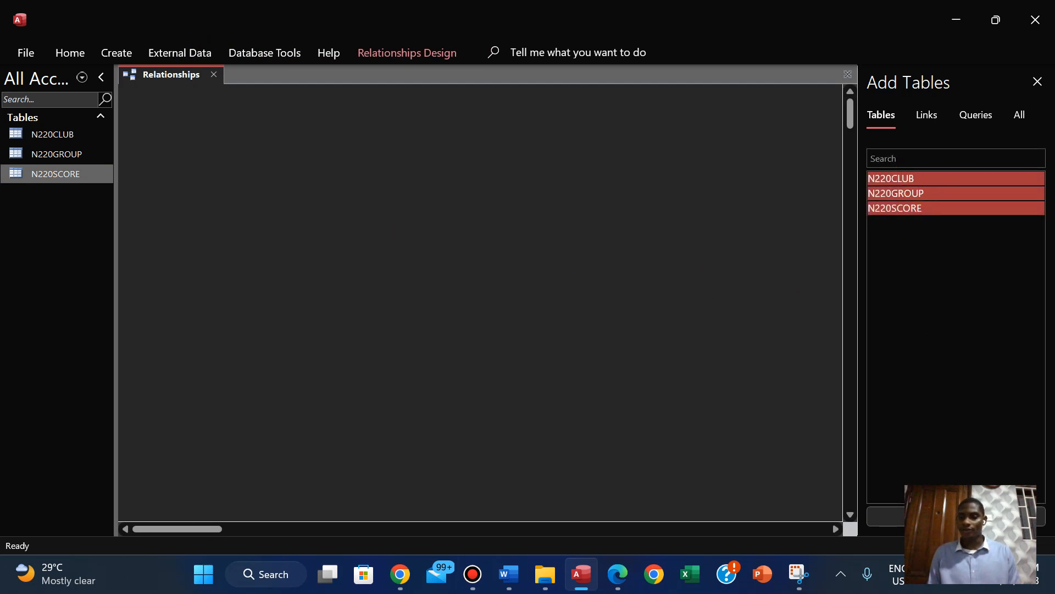
pyautogui.click(886, 517)
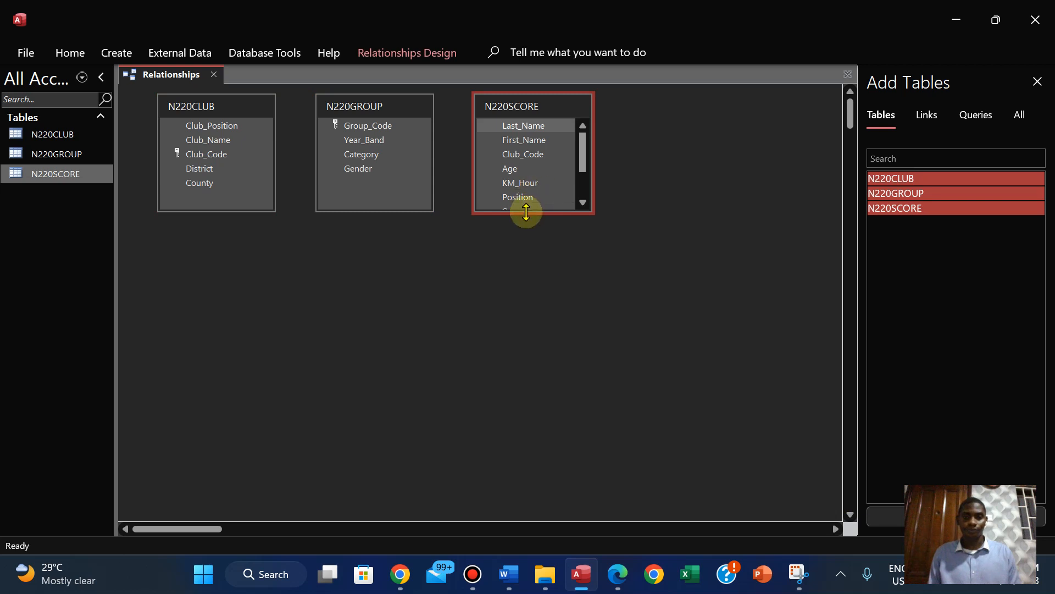
# Enlarge the N220SCORE field list to show all its fields and recheck the question 21 links in the question paper
pyautogui.moveTo(526, 212); pyautogui.dragTo(523, 275)
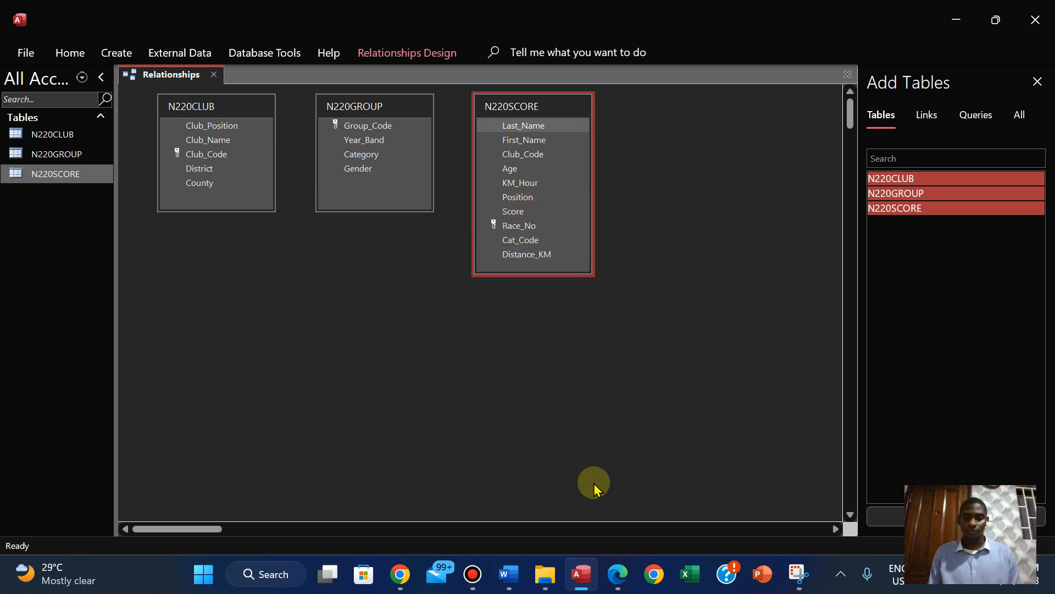
pyautogui.click(618, 576)
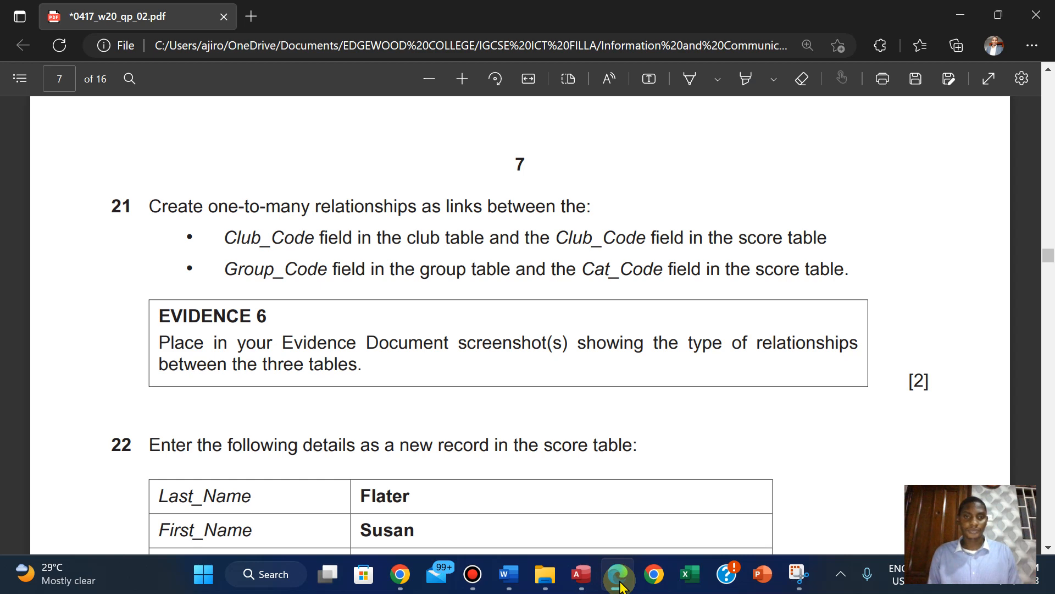
pyautogui.click(618, 575)
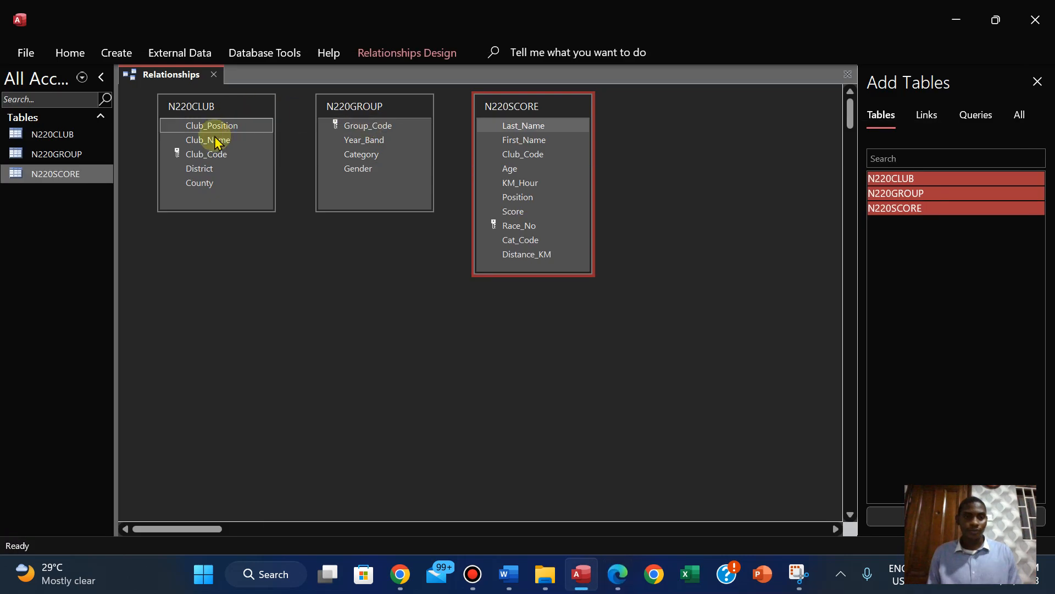
# Create a one-to-many relationship from Club_Code in N220CLUB to Club_Code in N220SCORE, checking it against question 21
pyautogui.click(204, 154)
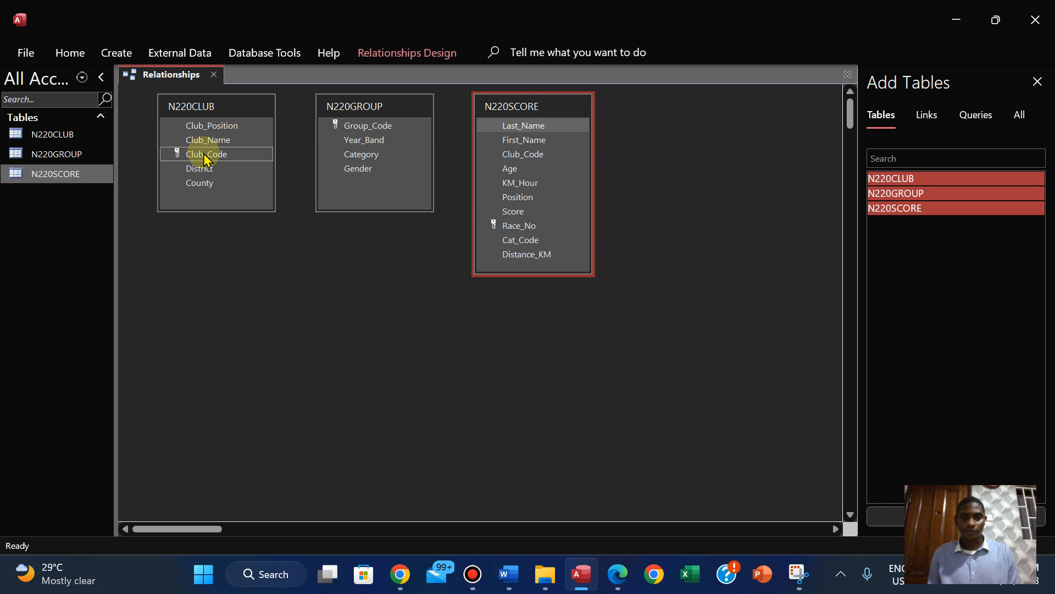
pyautogui.moveTo(204, 155); pyautogui.dragTo(441, 253)
pyautogui.moveTo(513, 155); pyautogui.dragTo(513, 155)
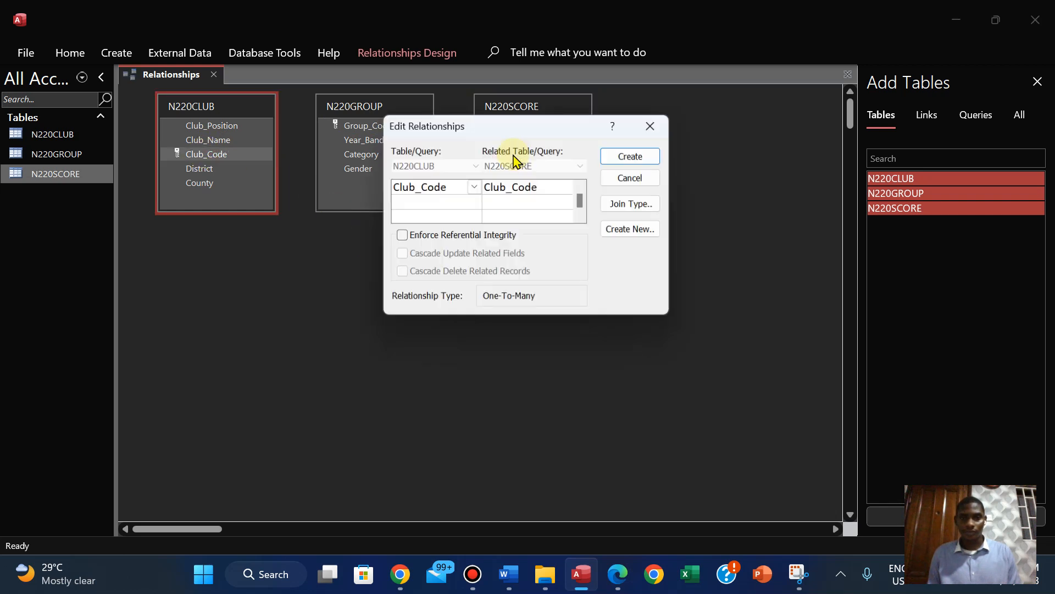
pyautogui.click(628, 577)
pyautogui.click(628, 578)
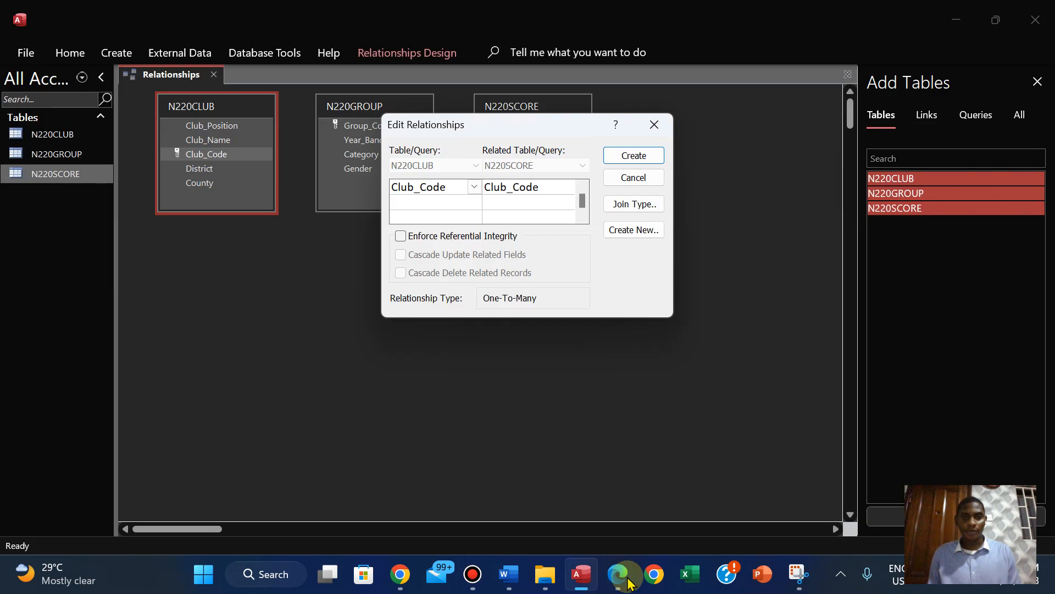
pyautogui.click(628, 581)
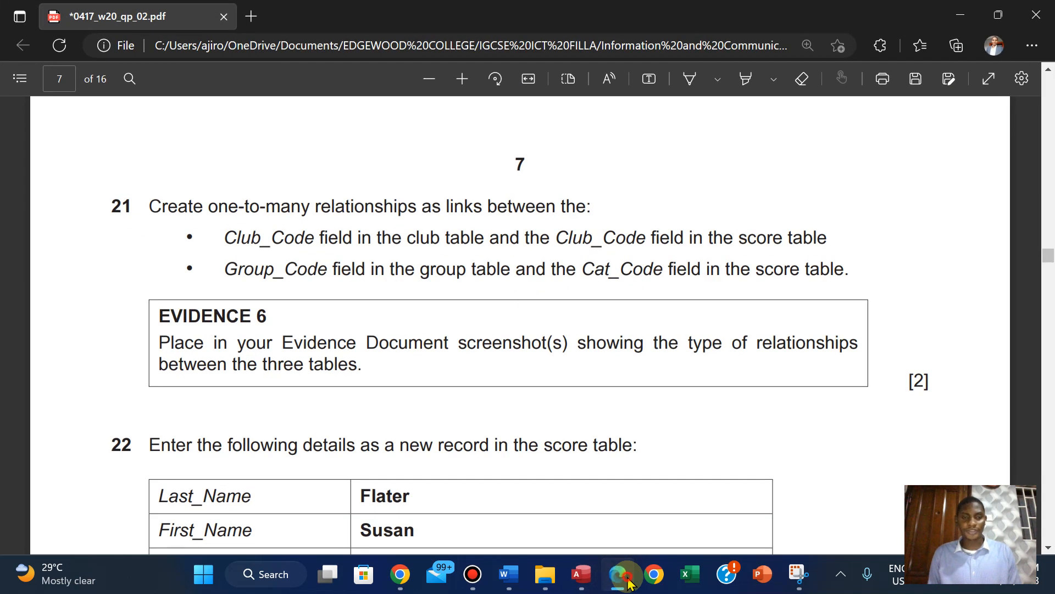
pyautogui.click(629, 582)
pyautogui.click(643, 156)
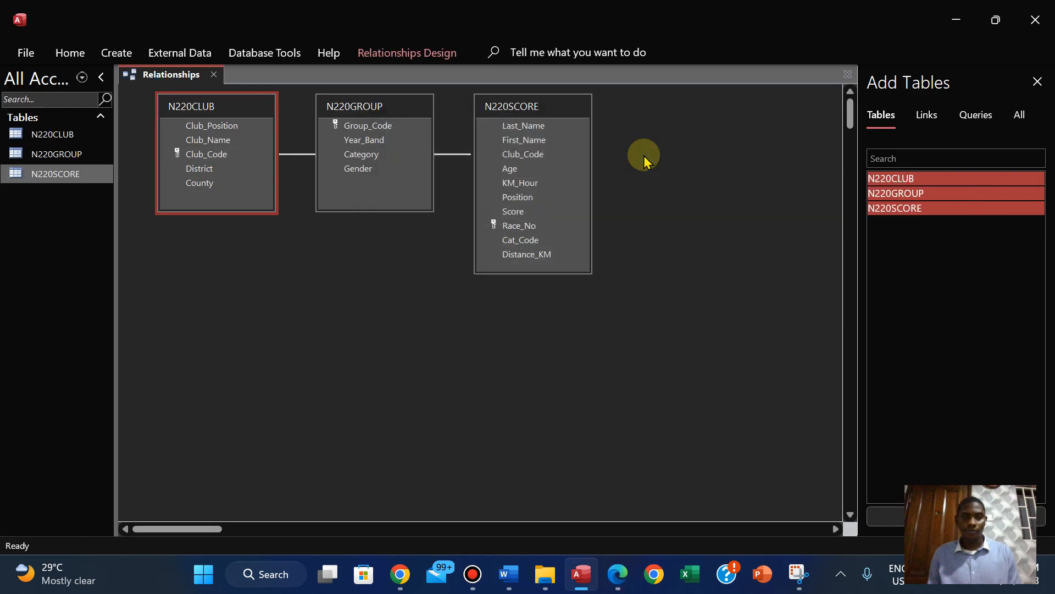
# Create a one-to-many relationship from Group_Code in N220GROUP to Cat_Code in N220SCORE, checking it against question 21
pyautogui.click(618, 575)
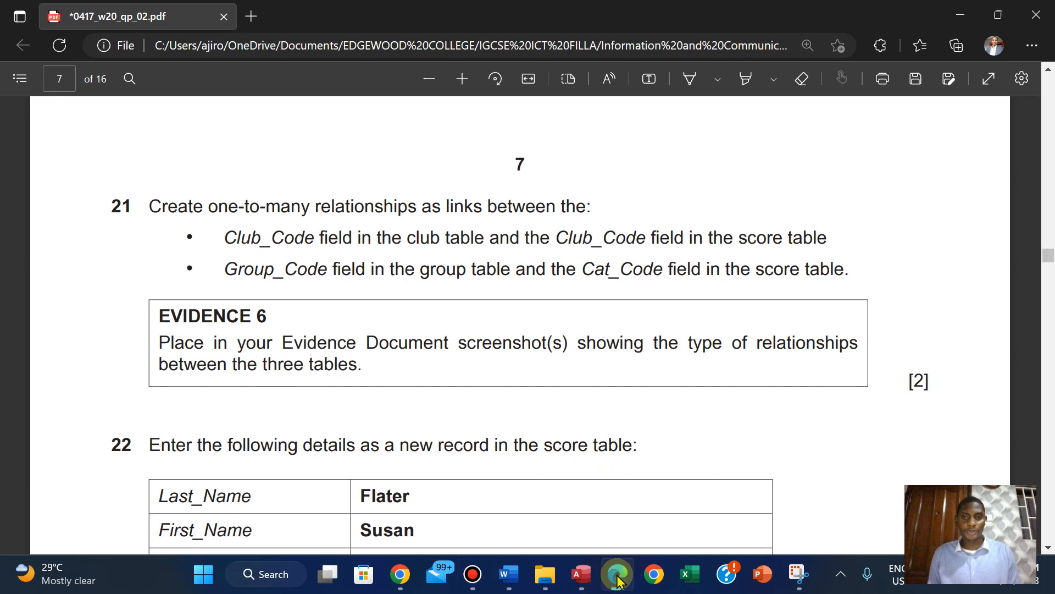
pyautogui.click(618, 576)
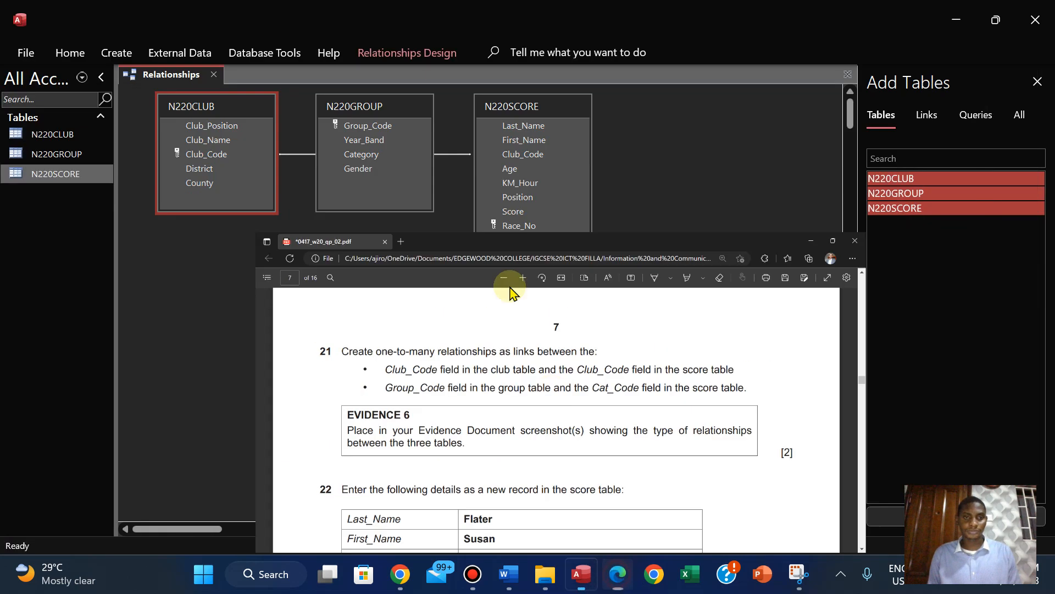
pyautogui.moveTo(384, 127); pyautogui.dragTo(511, 243)
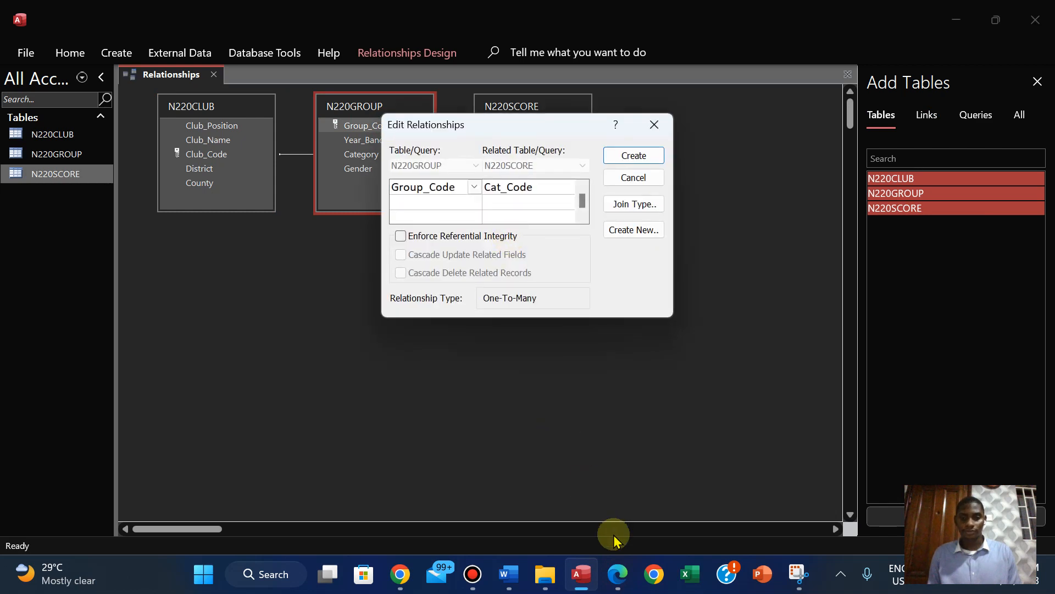
pyautogui.click(617, 574)
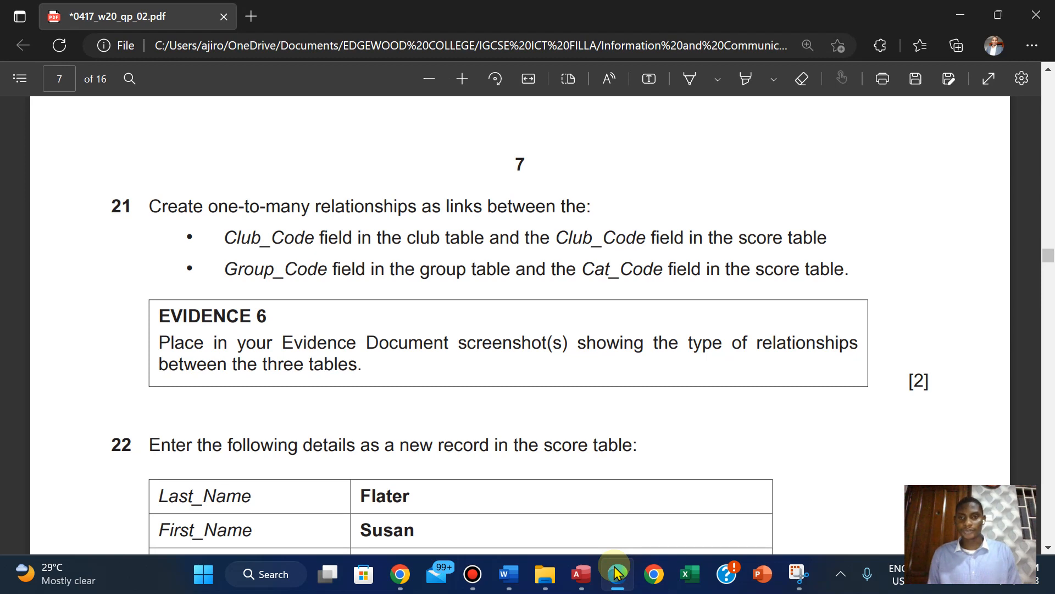
pyautogui.click(618, 574)
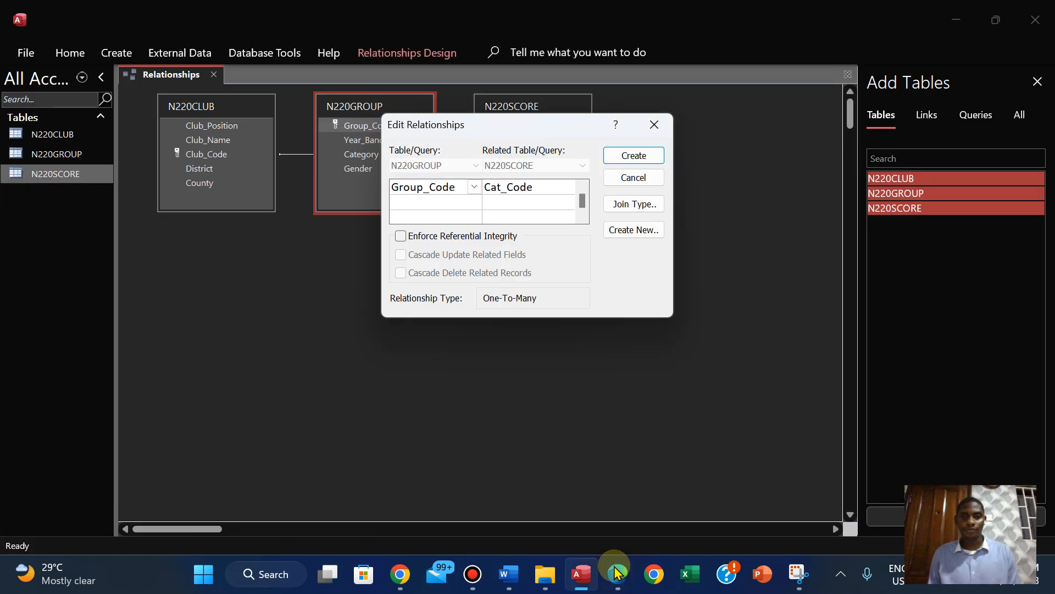
pyautogui.click(631, 155)
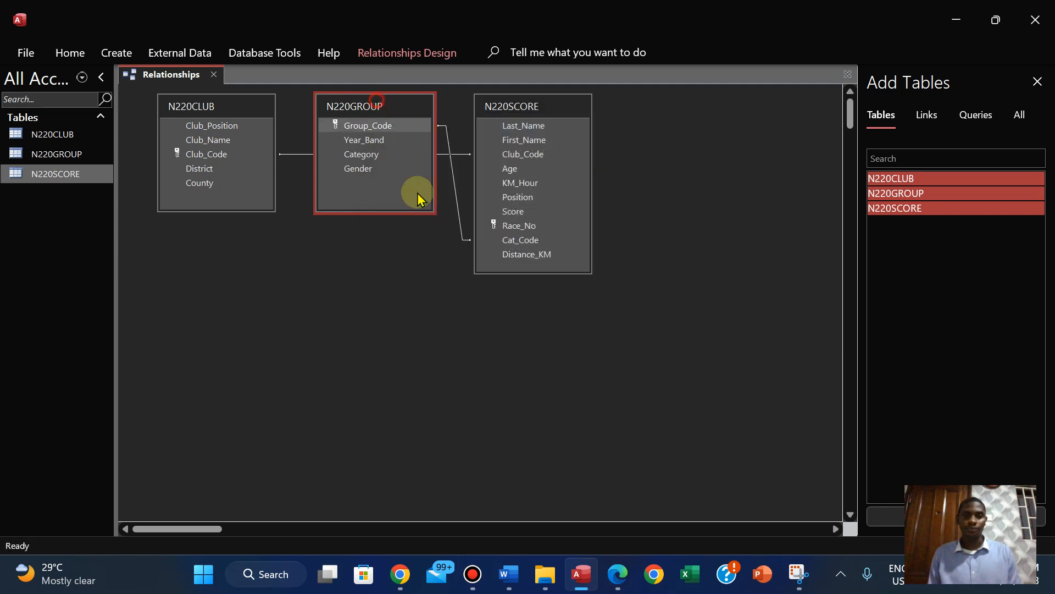
# Rearrange the Relationships layout so N220SCORE sits between N220CLUB and N220GROUP with both join lines unobstructed
pyautogui.moveTo(378, 107); pyautogui.dragTo(695, 141)
pyautogui.moveTo(564, 117); pyautogui.dragTo(395, 136)
pyautogui.moveTo(207, 108); pyautogui.dragTo(178, 108)
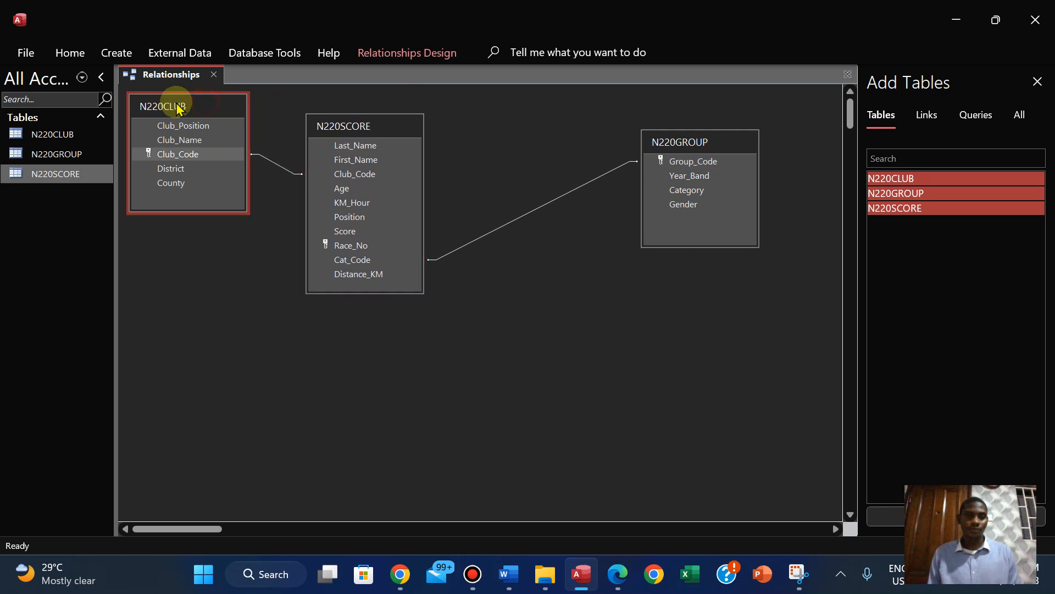
pyautogui.moveTo(338, 130); pyautogui.dragTo(304, 173)
pyautogui.moveTo(692, 147); pyautogui.dragTo(463, 118)
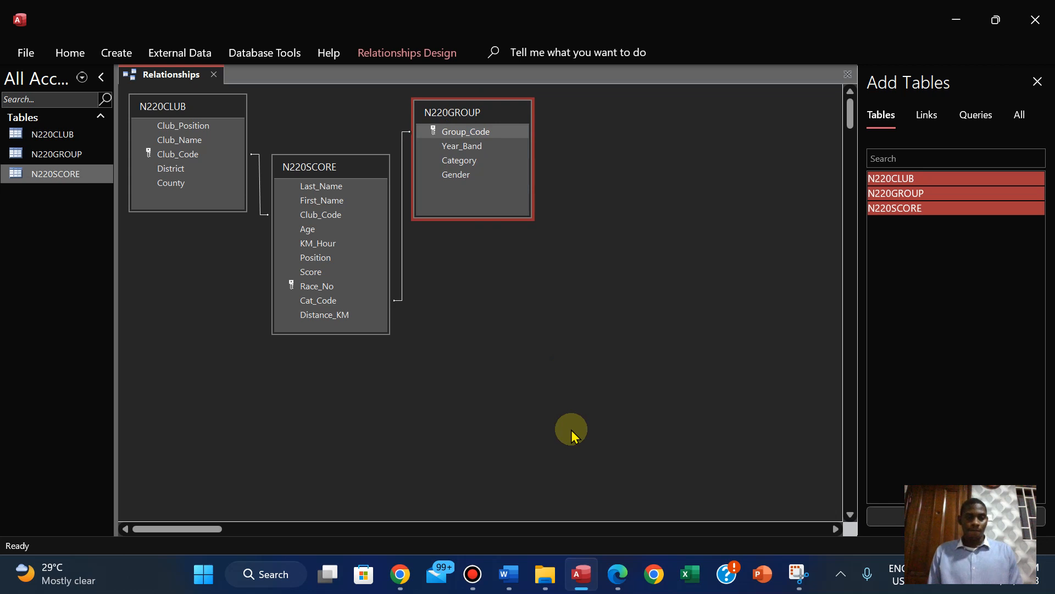
# Read the EVIDENCE 6 requirement in the question paper in Edge and return to Access
pyautogui.click(617, 574)
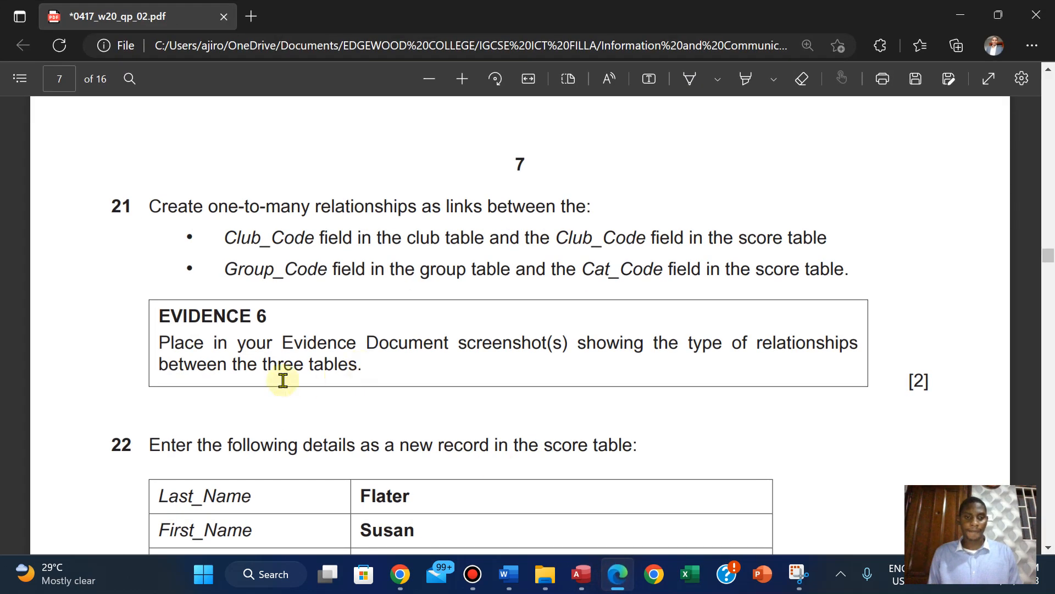
pyautogui.scroll(-1, 284, 381)
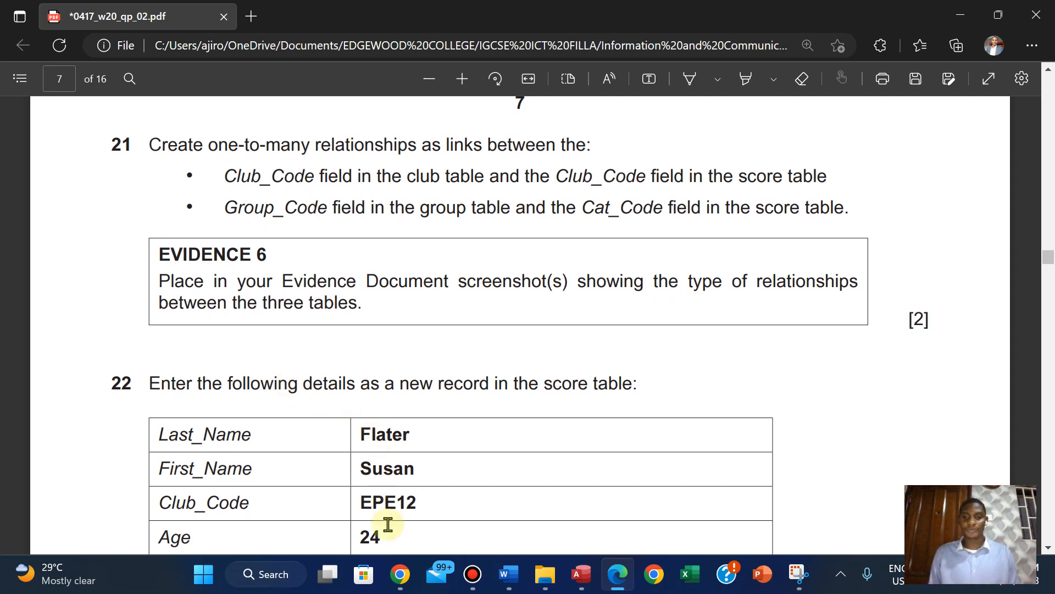
pyautogui.click(581, 574)
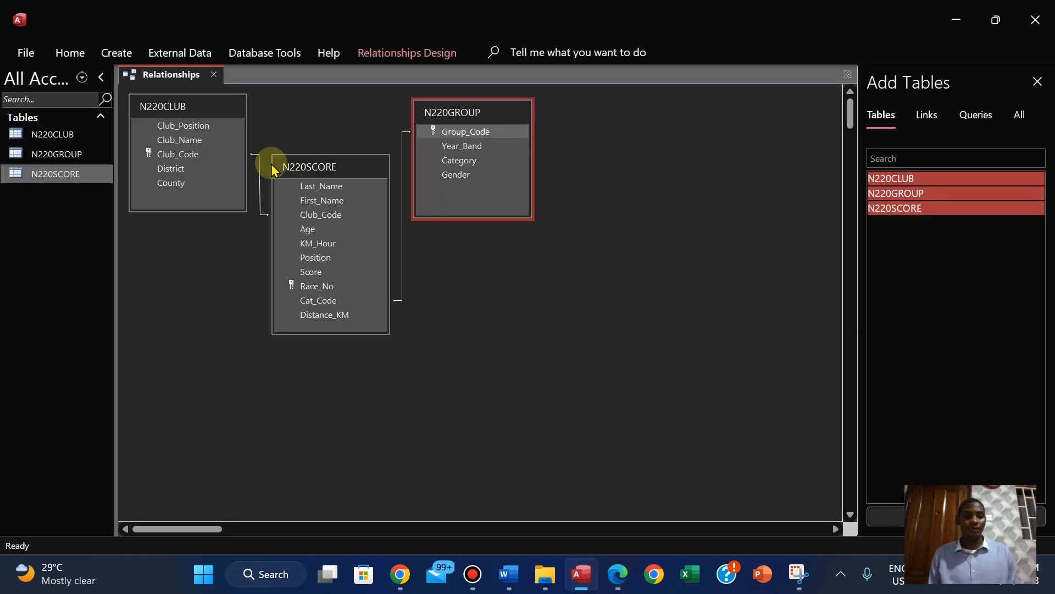
# Open the N220CLUB–N220SCORE relationship for editing, move its dialog aside, and capture the dialog with Snipping Tool
pyautogui.doubleClick(258, 186)
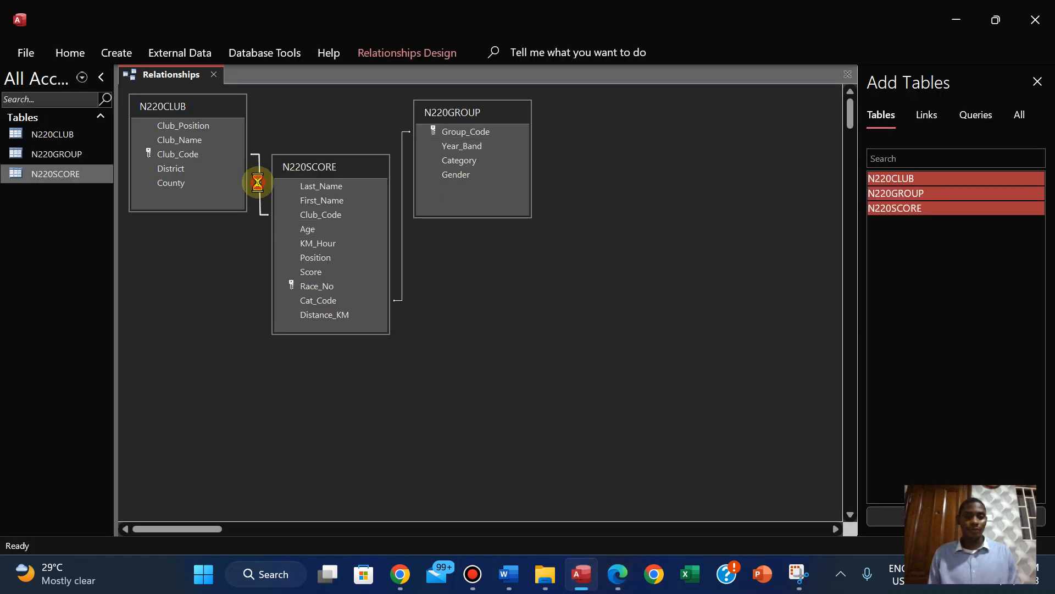
pyautogui.moveTo(532, 131); pyautogui.dragTo(307, 171)
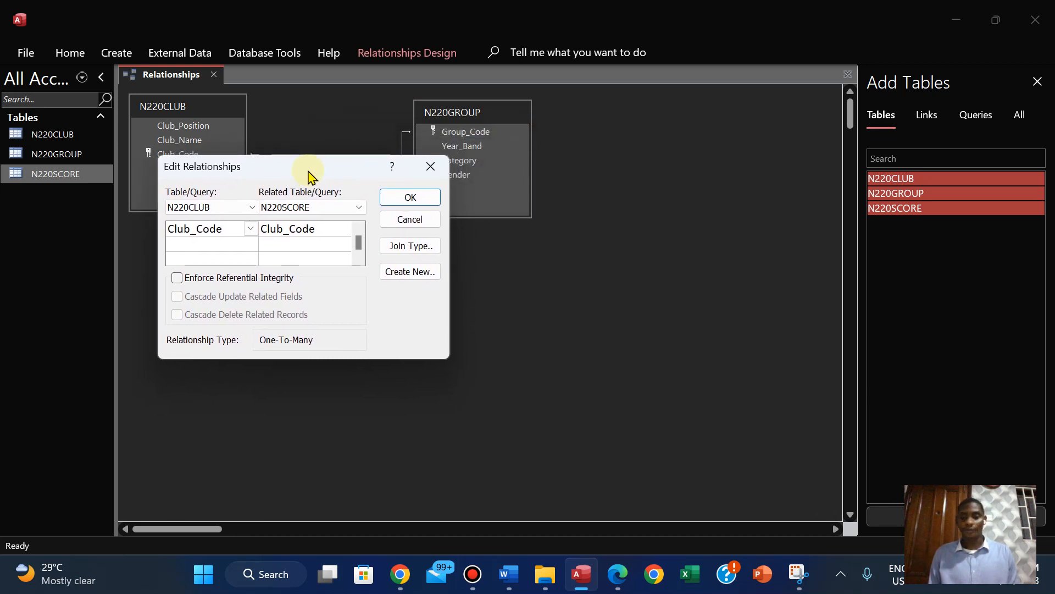
pyautogui.click(798, 573)
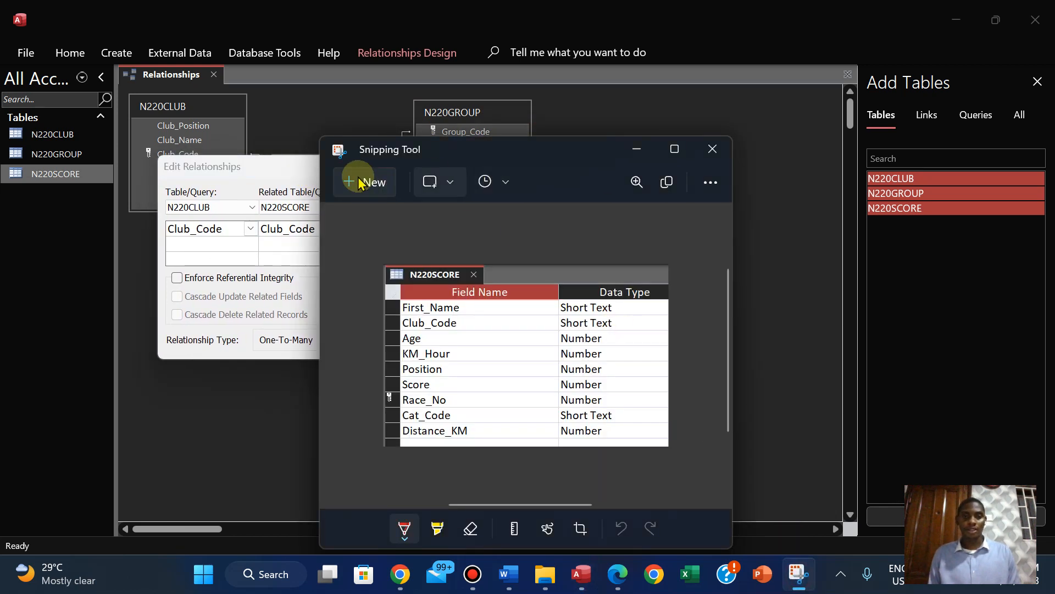
pyautogui.click(192, 179)
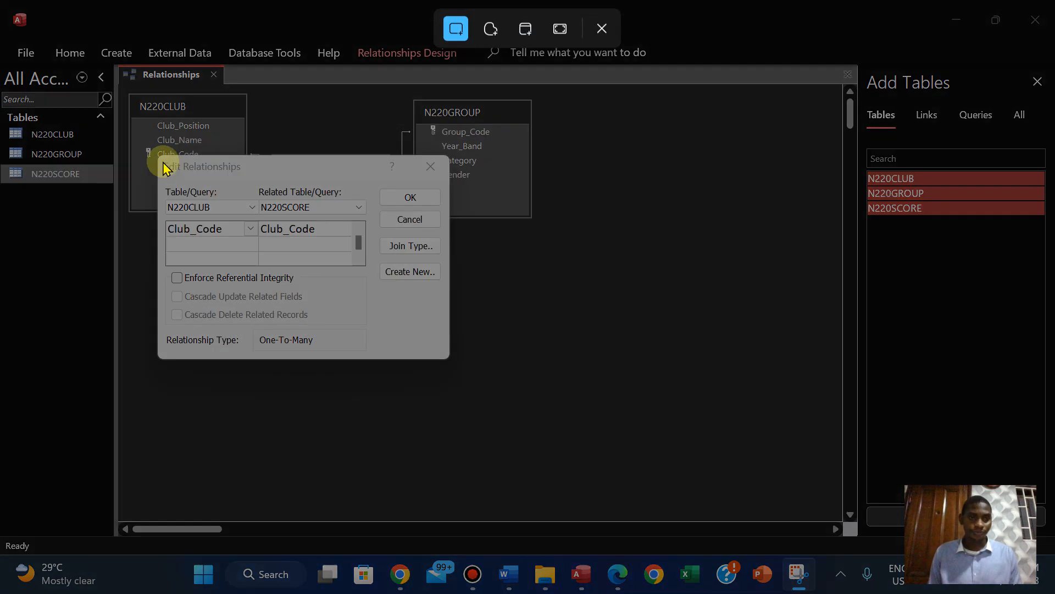
pyautogui.moveTo(157, 157); pyautogui.dragTo(449, 358)
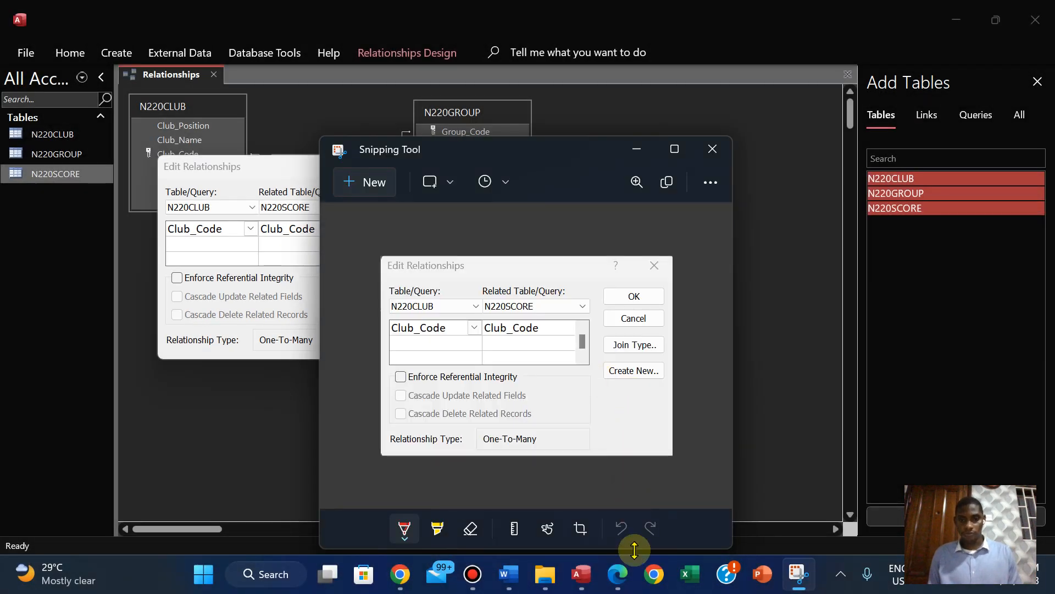
# Switch to the N220EVIDENCE1234 Word document and insert a page break before the Step 21 - EVIDENCE 6 heading
pyautogui.click(632, 578)
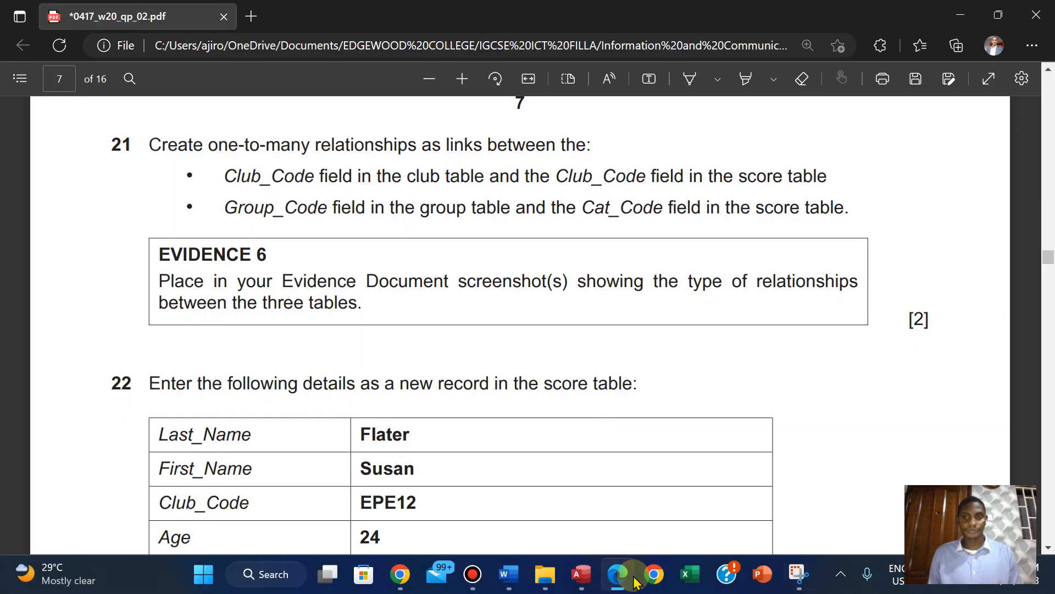
pyautogui.moveTo(509, 575)
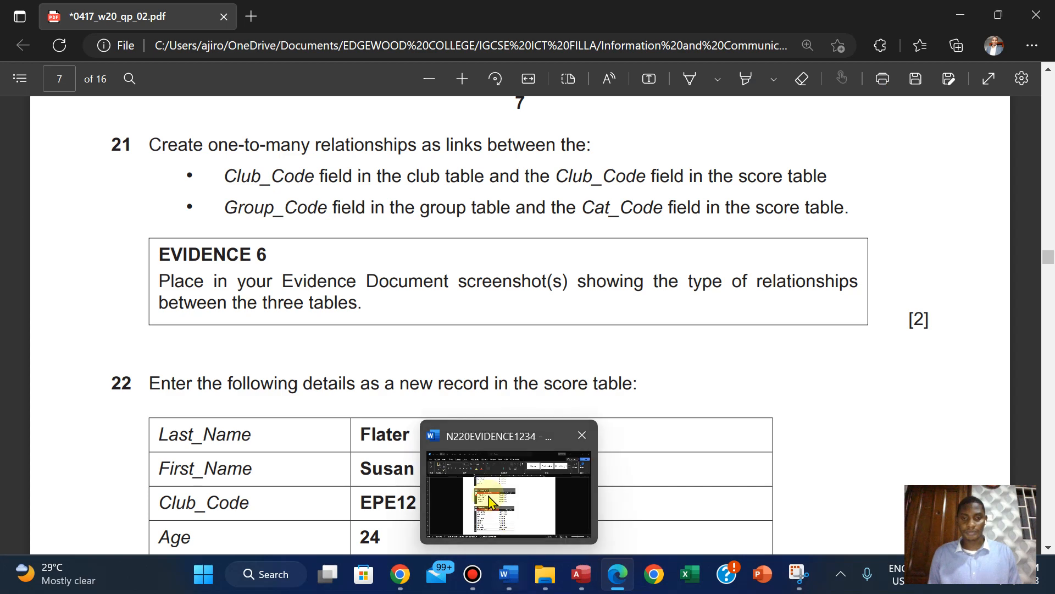
pyautogui.click(488, 497)
pyautogui.moveTo(1048, 330); pyautogui.dragTo(1048, 409)
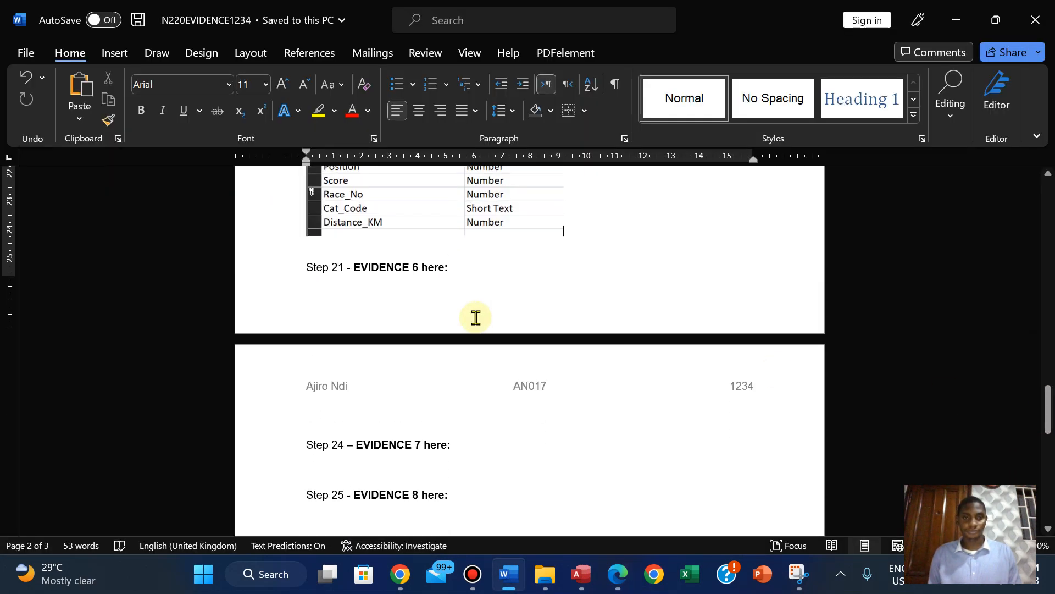
pyautogui.click(308, 270)
pyautogui.hotkey('ctrl', 'Return')
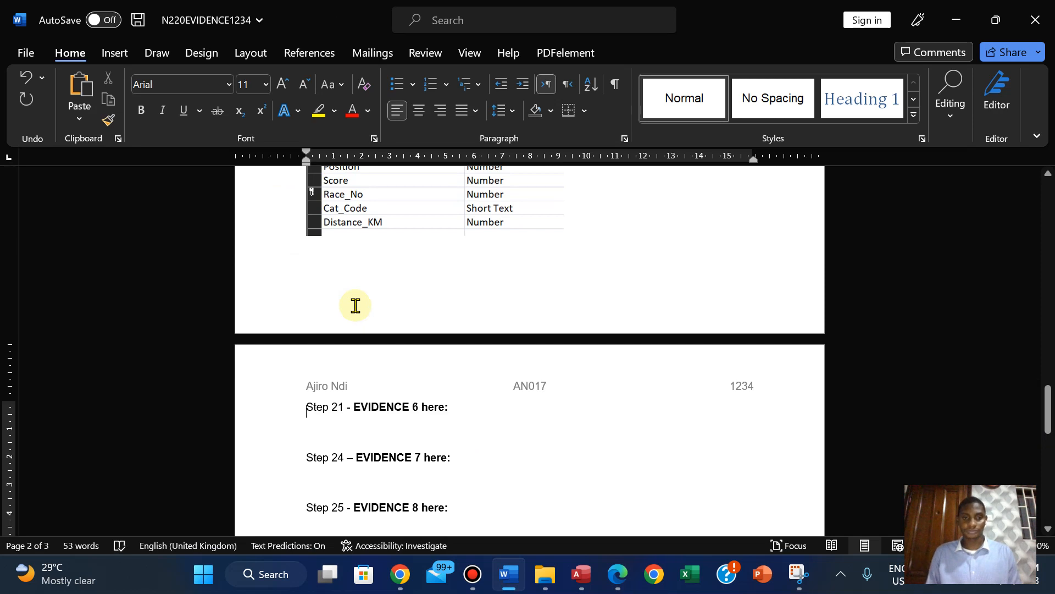
# Paste the Club_Code relationship screenshot under the EVIDENCE 6 heading and add a blank line above the image
pyautogui.hotkey('ctrl', 'v')
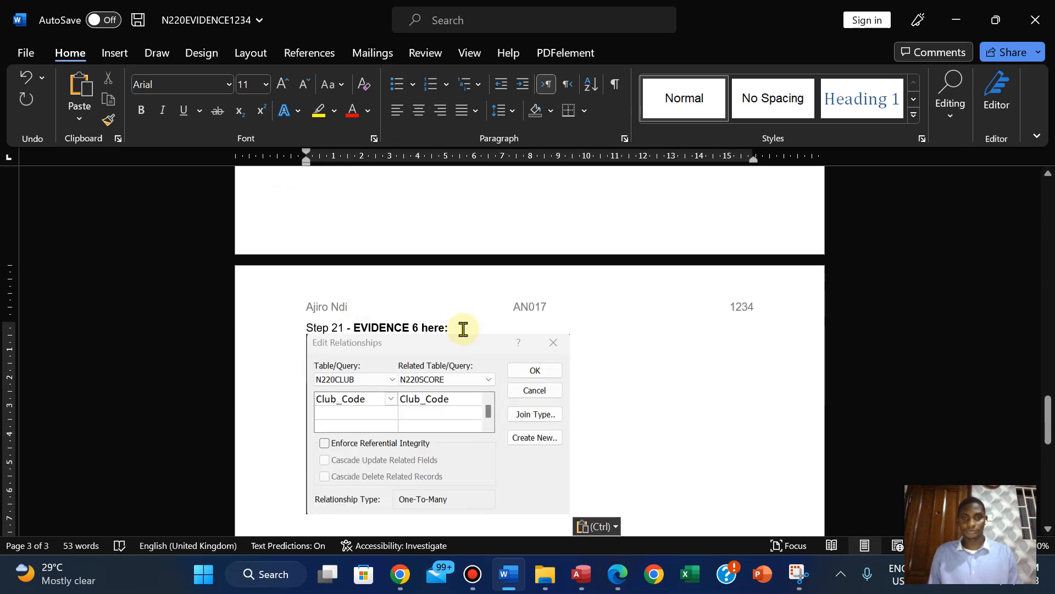
pyautogui.click(462, 328)
pyautogui.press('Return')
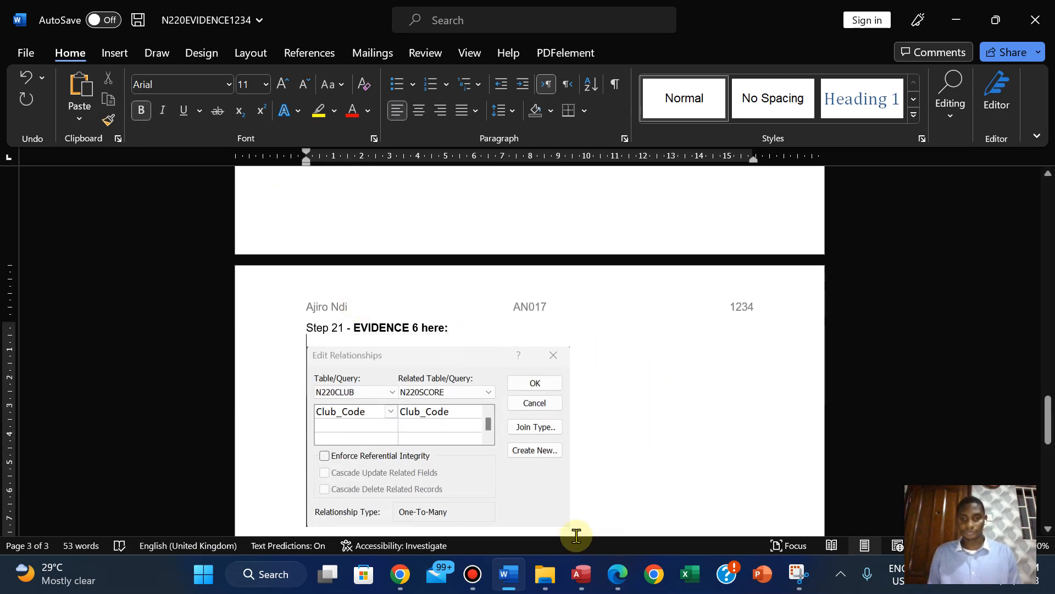
# Return to Access, close the Club_Code relationship dialog, open the N220GROUP–N220SCORE relationship, and capture its dialog with Snipping Tool
pyautogui.click(581, 574)
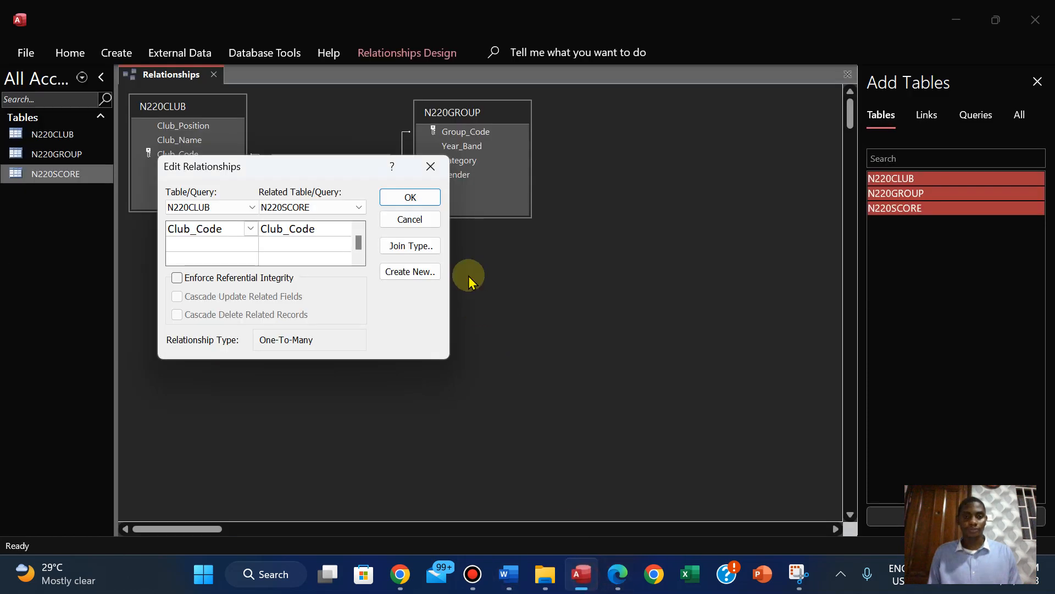
pyautogui.click(428, 201)
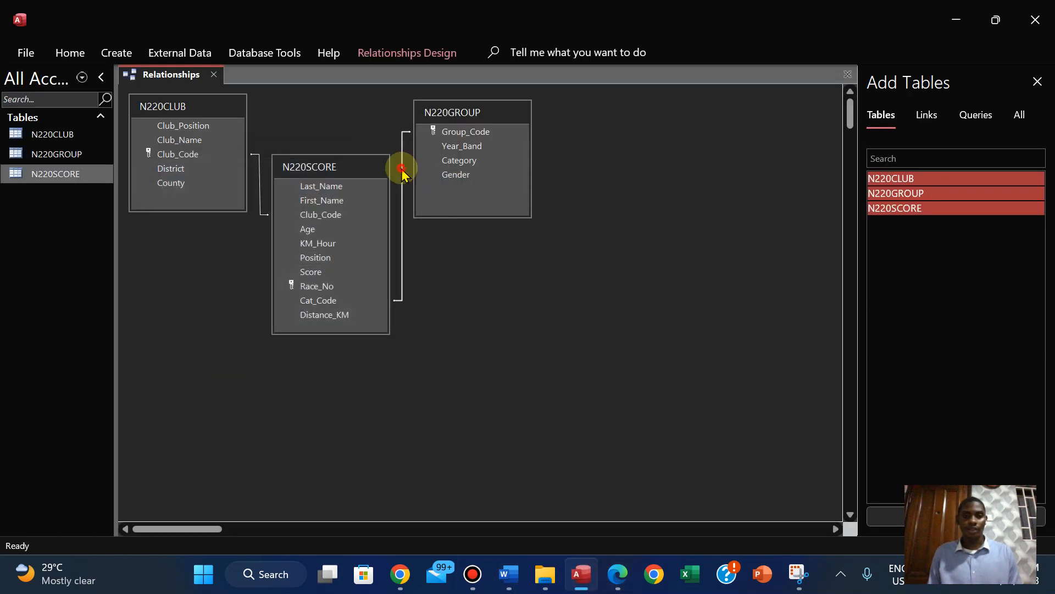
pyautogui.doubleClick(402, 172)
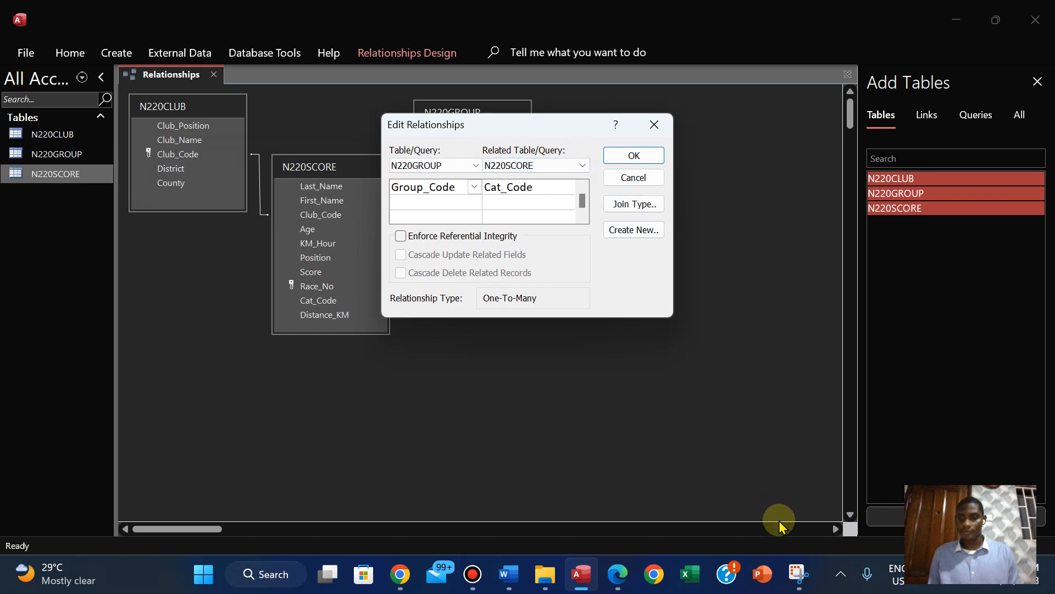
pyautogui.click(798, 574)
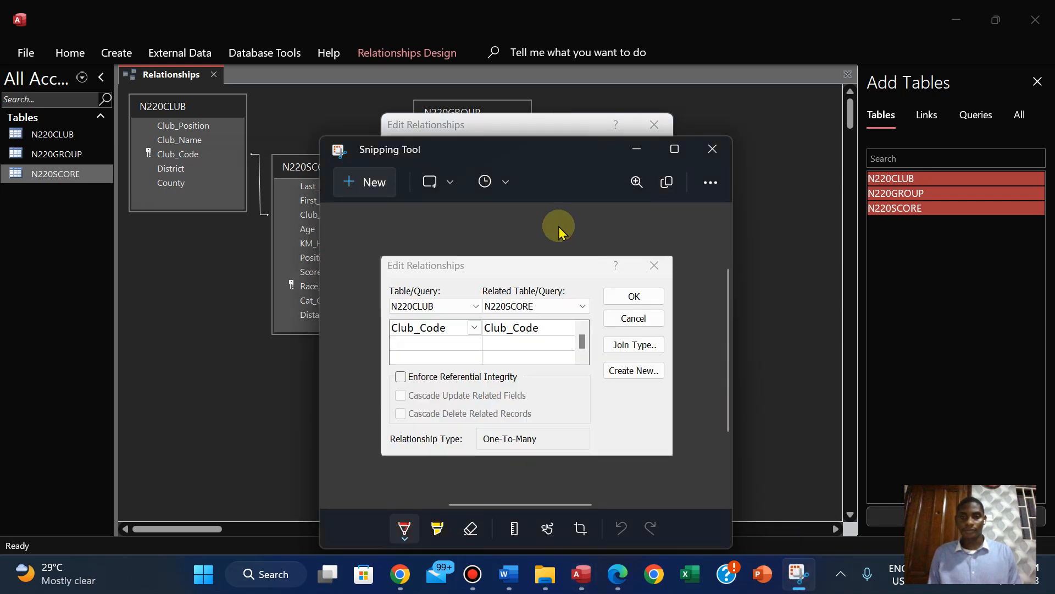
pyautogui.click(364, 181)
pyautogui.moveTo(382, 114); pyautogui.dragTo(672, 317)
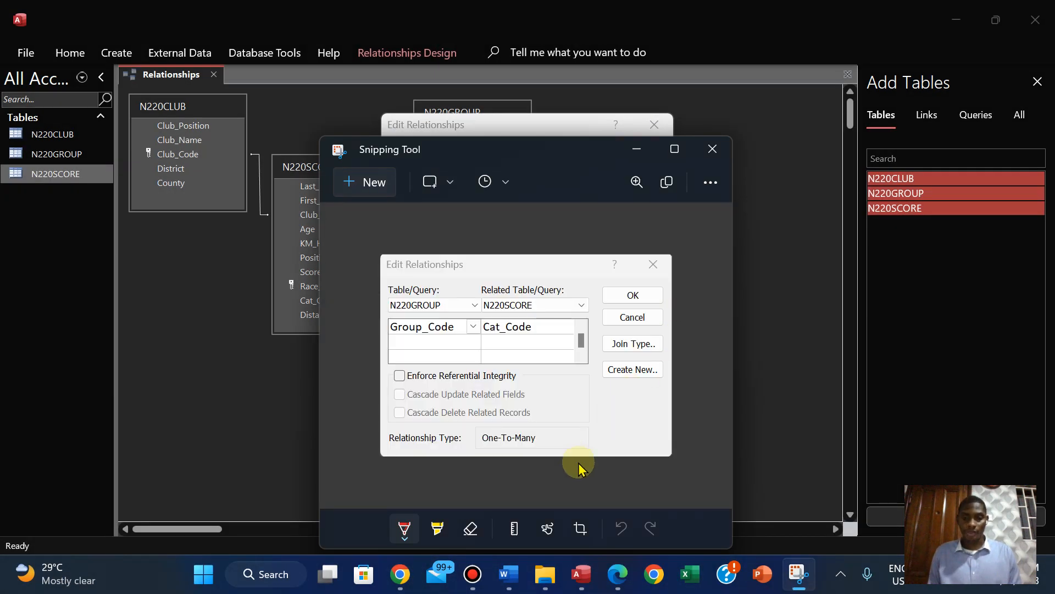
# Switch to the N220EVIDENCE1234 Word document and paste the Group_Code relationship screenshot right after the Club_Code screenshot under EVIDENCE 6
pyautogui.click(509, 573)
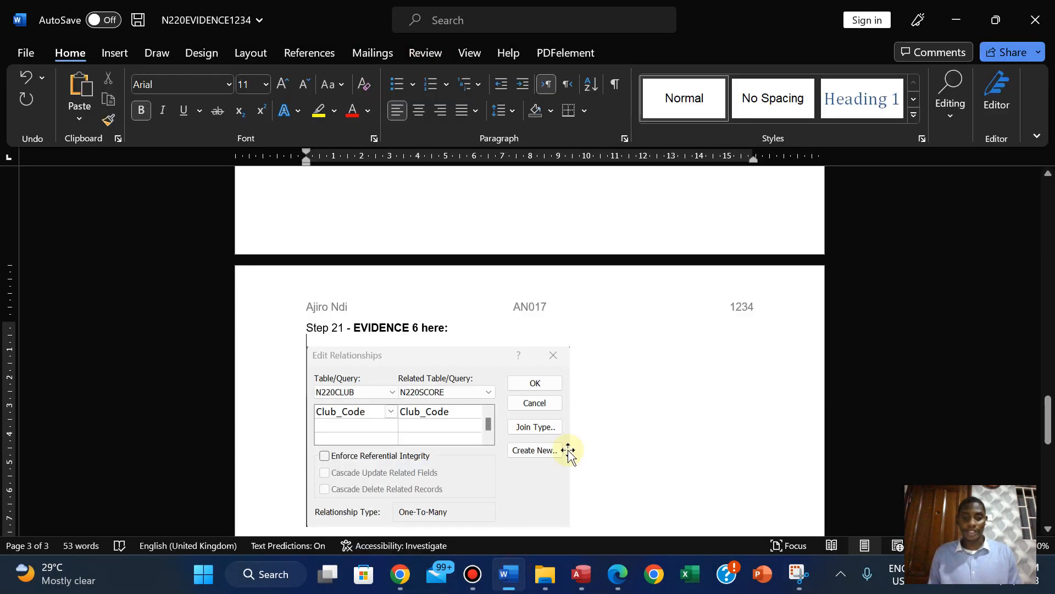
pyautogui.click(584, 392)
pyautogui.hotkey('ctrl', 'v')
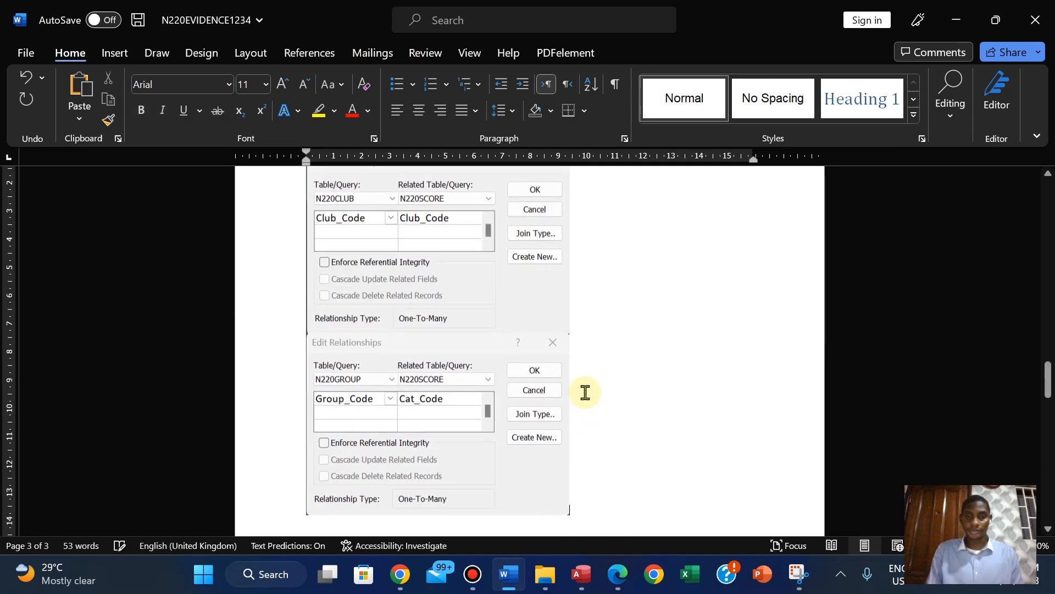
# Shrink the Group_Code and Club_Code relationship screenshots so that both fit side by side on one line
pyautogui.click(508, 433)
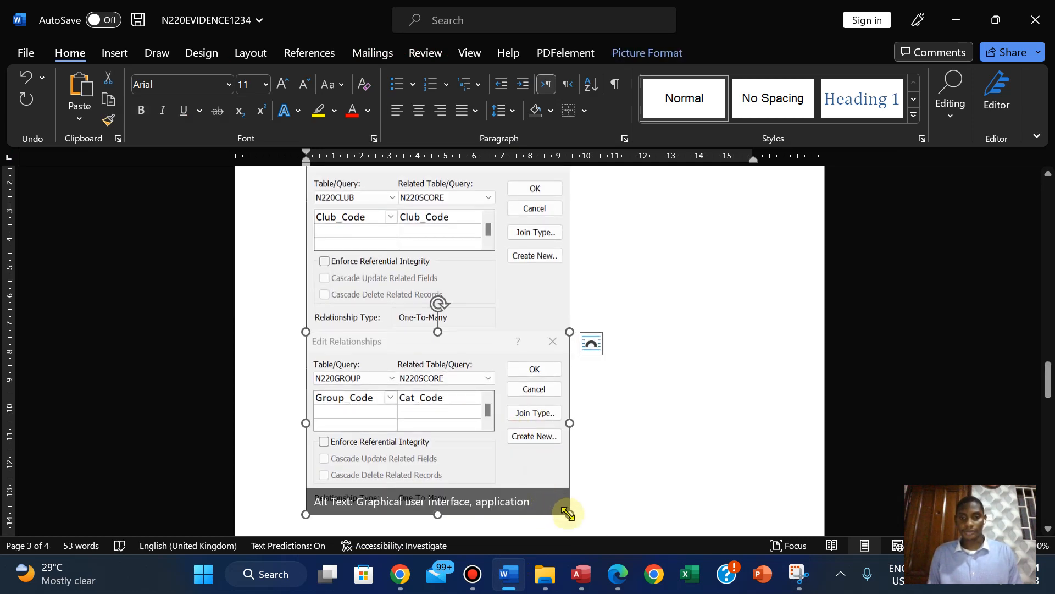
pyautogui.moveTo(569, 514); pyautogui.dragTo(504, 469)
pyautogui.click(529, 299)
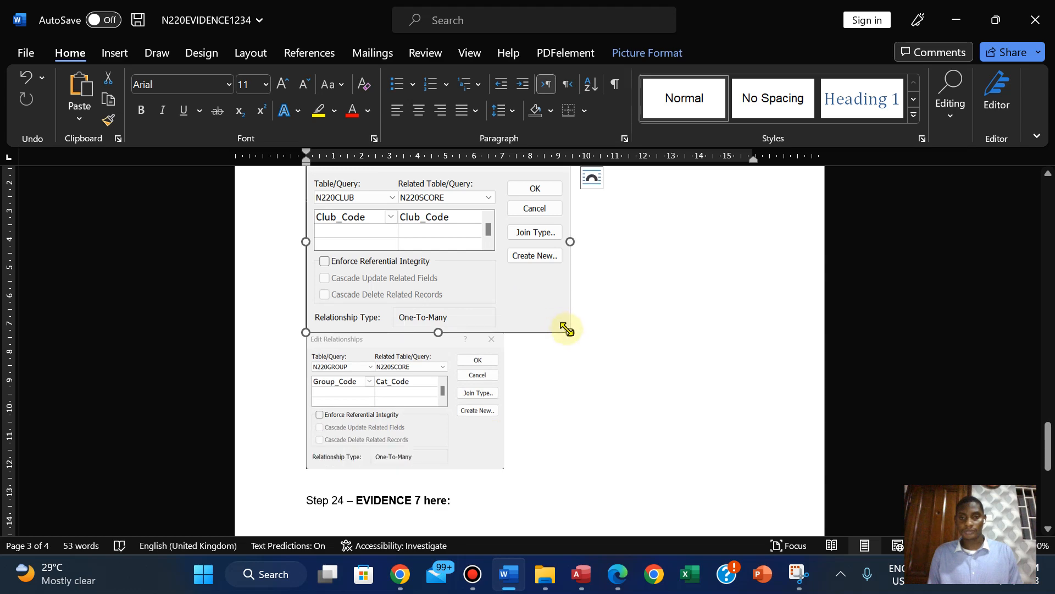
pyautogui.moveTo(569, 332); pyautogui.dragTo(500, 287)
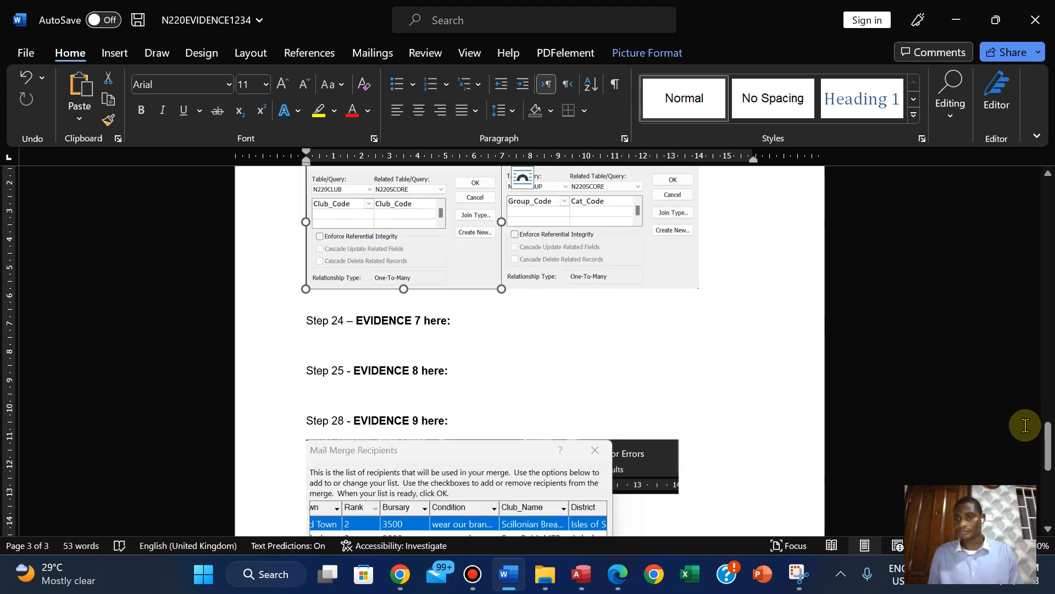
# Enlarge the two side-by-side relationship screenshots to the same height so they nearly fill the width between the margins
pyautogui.moveTo(1047, 445)
pyautogui.mouseDown()
pyautogui.moveTo(1044, 412)
pyautogui.moveTo(1044, 426)
pyautogui.mouseUp()
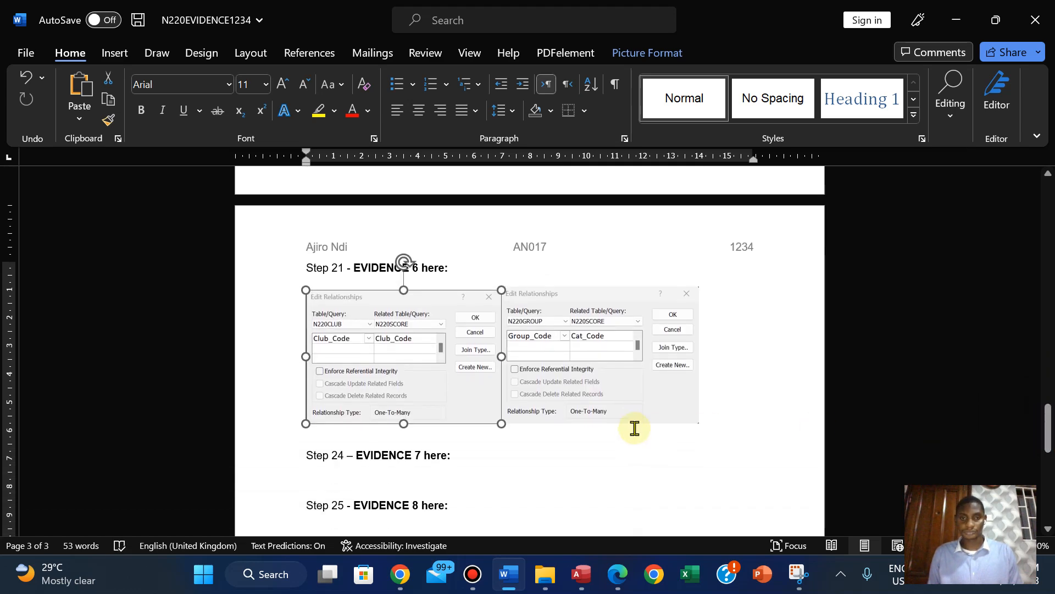
pyautogui.moveTo(499, 423); pyautogui.dragTo(527, 437)
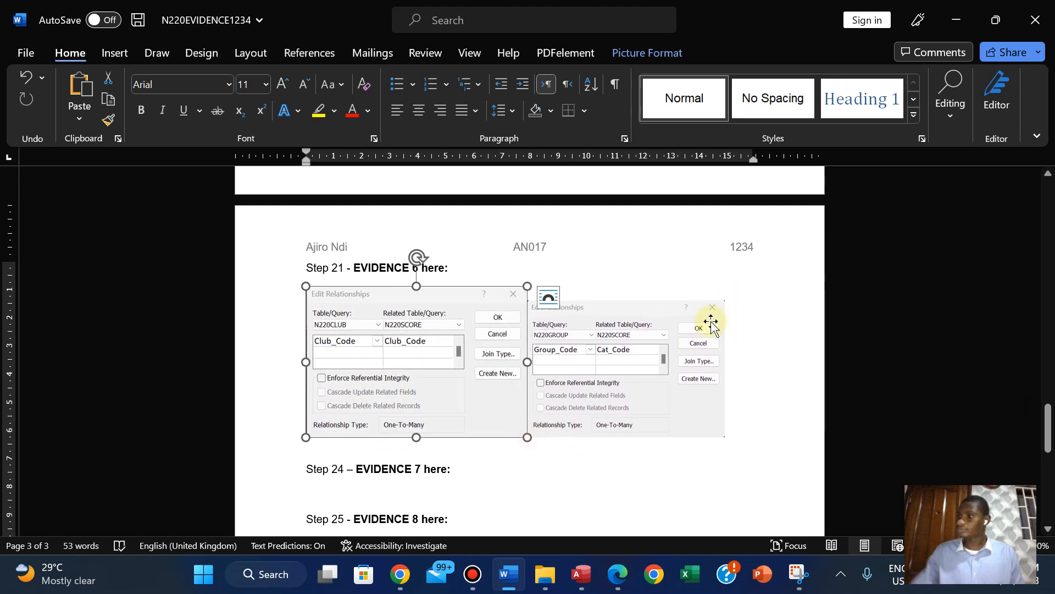
pyautogui.click(673, 310)
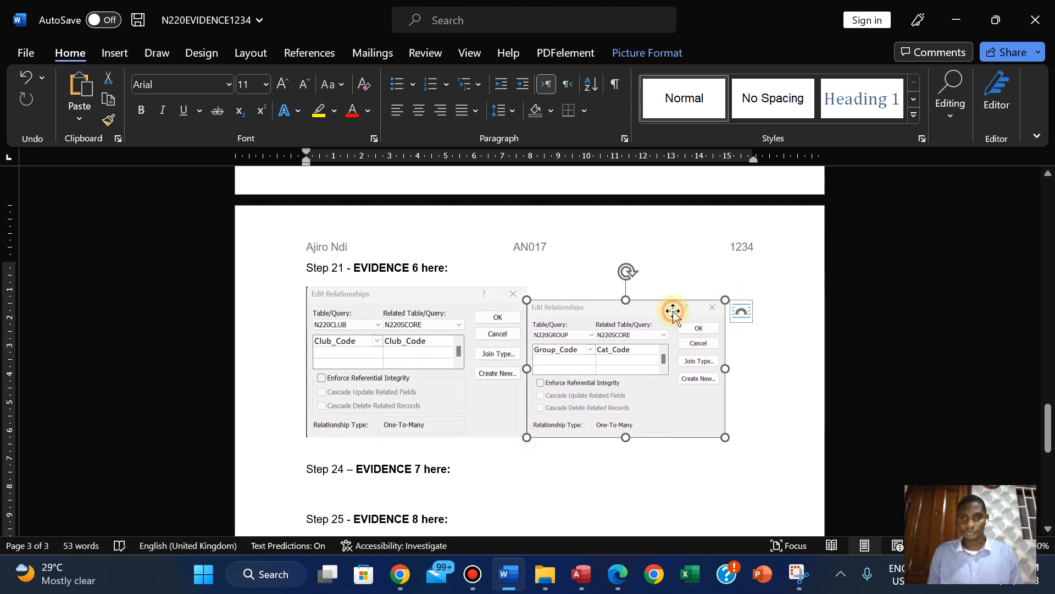
pyautogui.moveTo(726, 300); pyautogui.dragTo(727, 285)
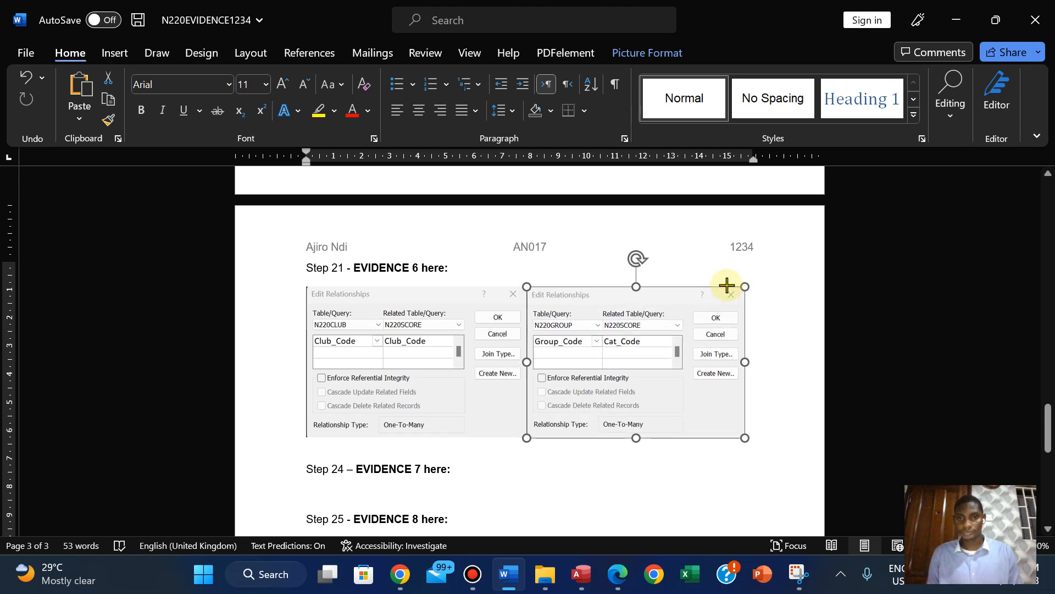
pyautogui.click(560, 471)
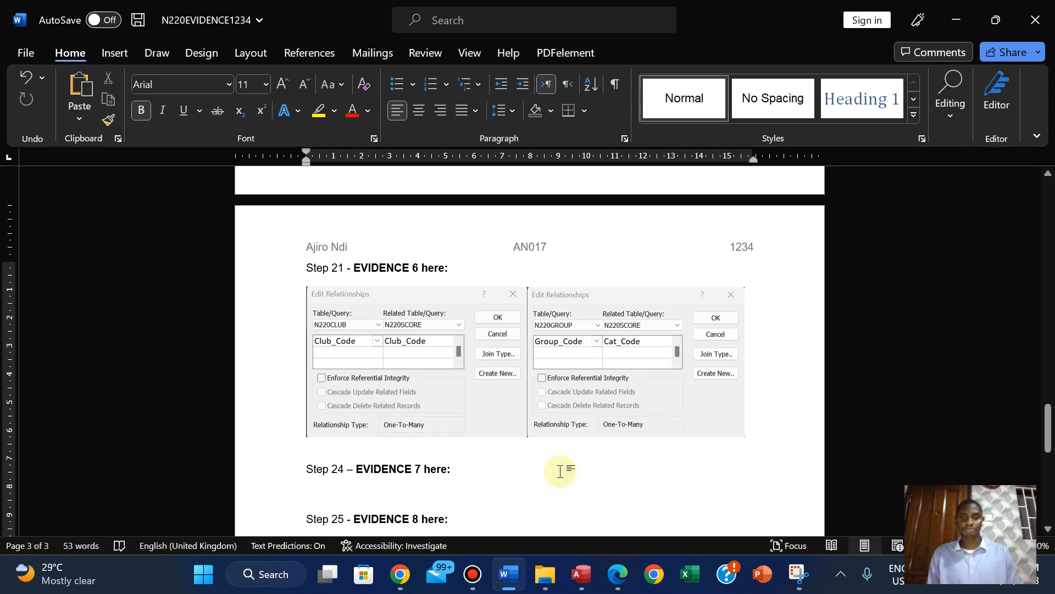
# Switch to the 0417_w20_qp_02 PDF in Edge and highlight question 21 with its EVIDENCE 6 text in green
pyautogui.click(617, 574)
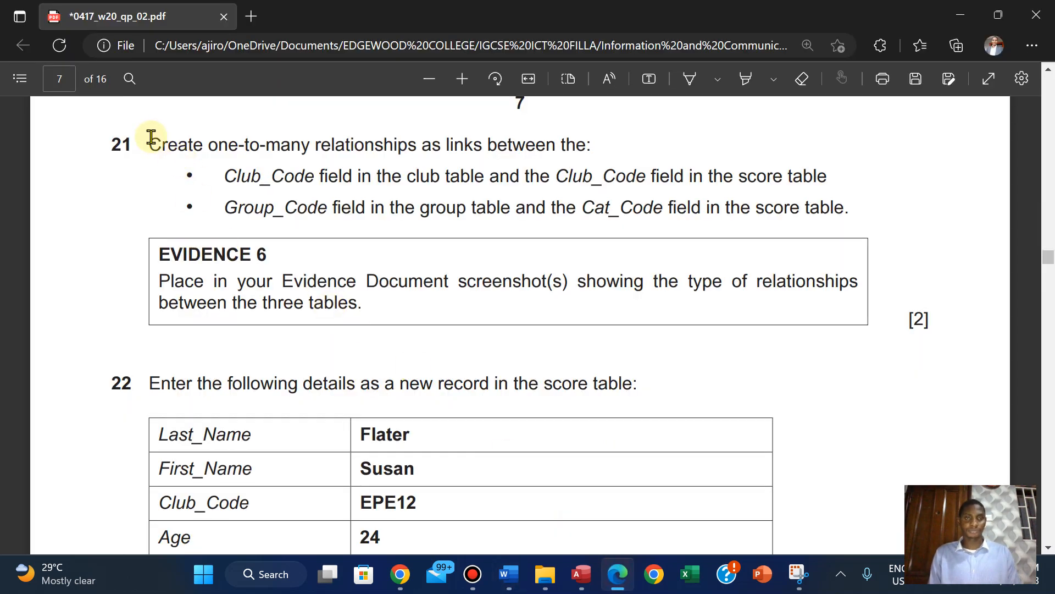
pyautogui.moveTo(151, 137); pyautogui.dragTo(376, 318)
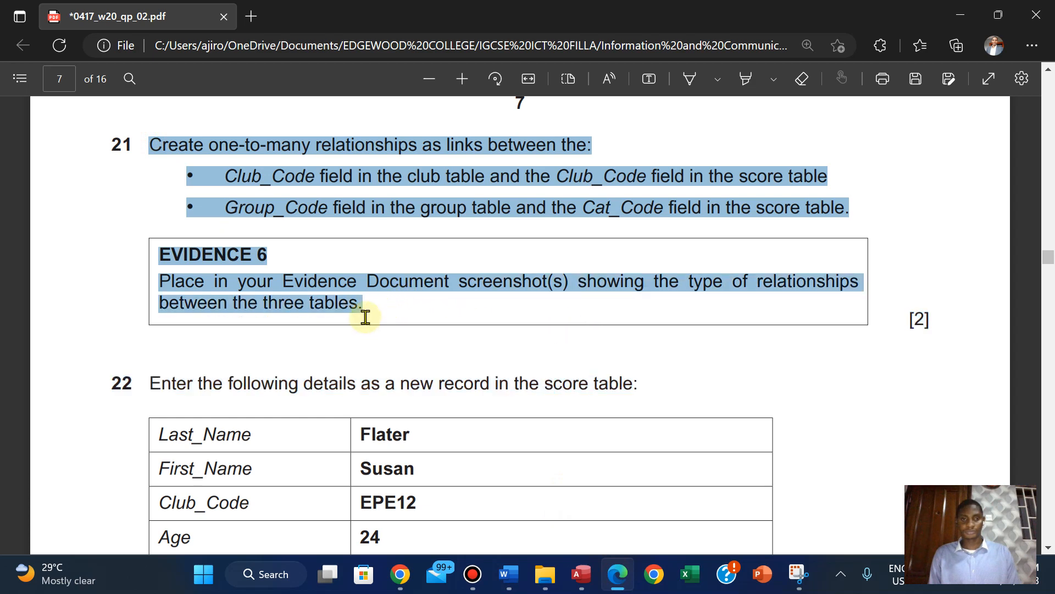
pyautogui.moveTo(393, 237)
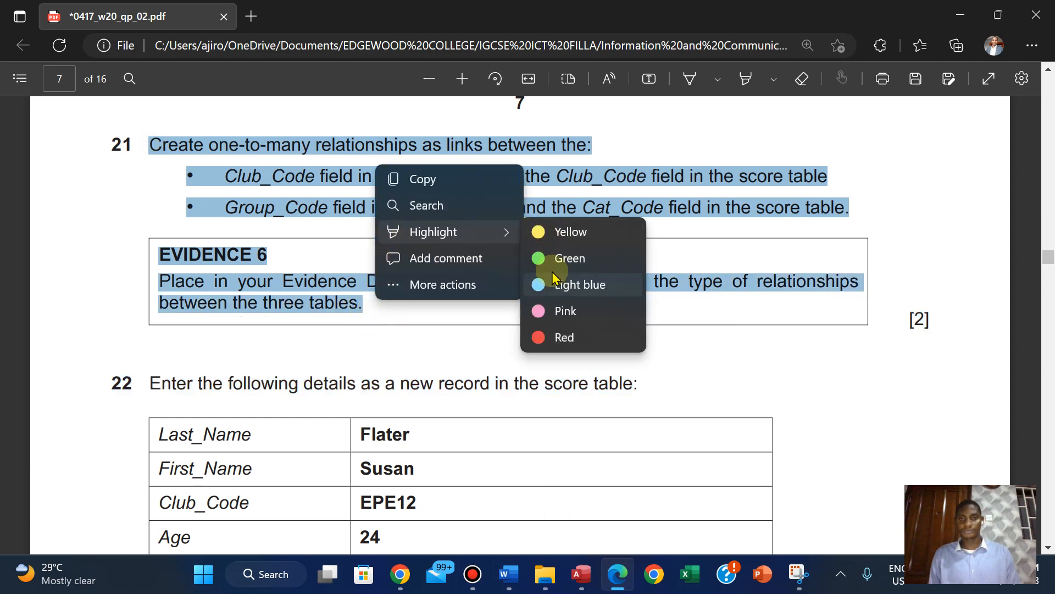
pyautogui.click(550, 258)
pyautogui.scroll(-2, 550, 255)
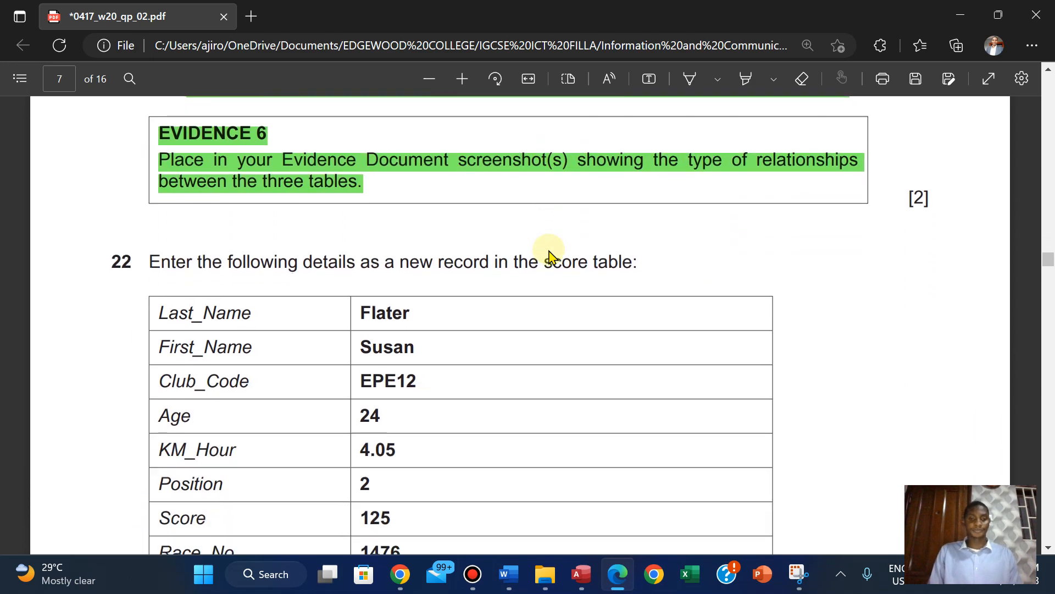
pyautogui.scroll(-3, 549, 256)
pyautogui.scroll(3, 550, 255)
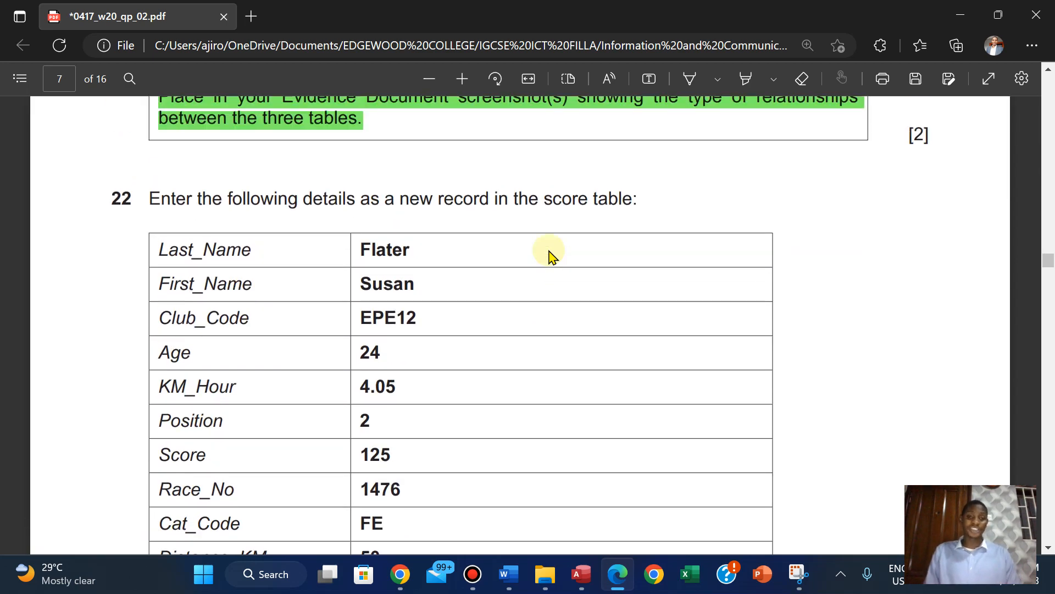
pyautogui.scroll(-1, 549, 256)
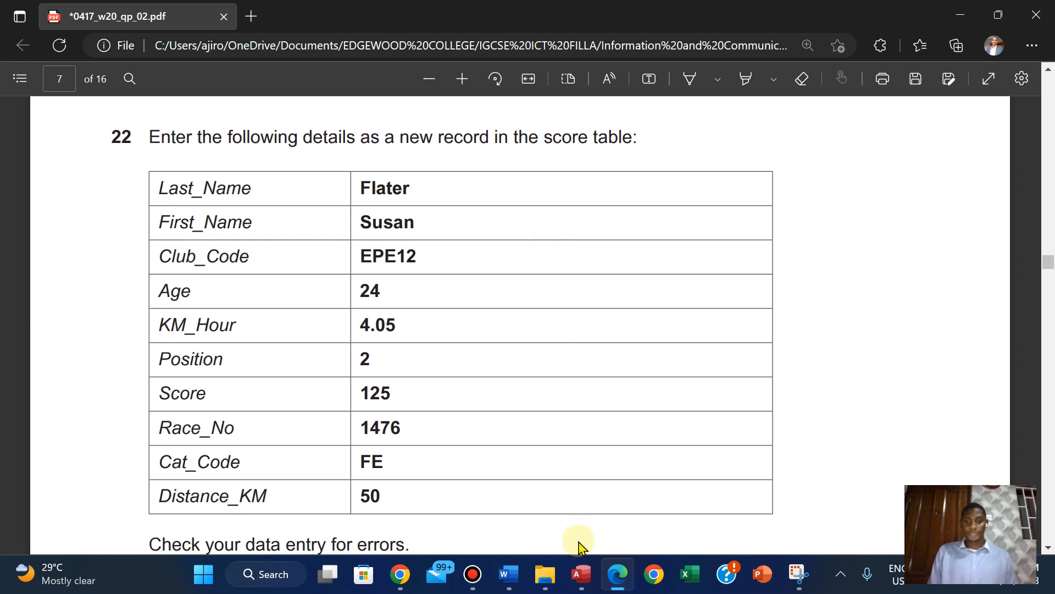
# Switch to Access, accept the N220GROUP–N220SCORE relationship, and save and close the Relationships layout
pyautogui.click(581, 574)
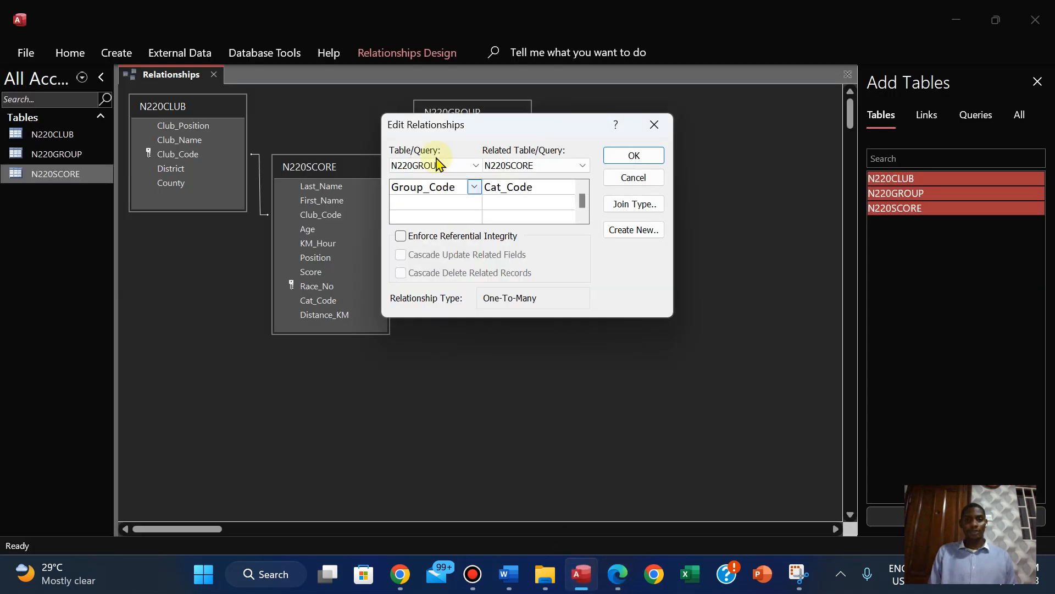
pyautogui.click(634, 156)
pyautogui.rightClick(188, 78)
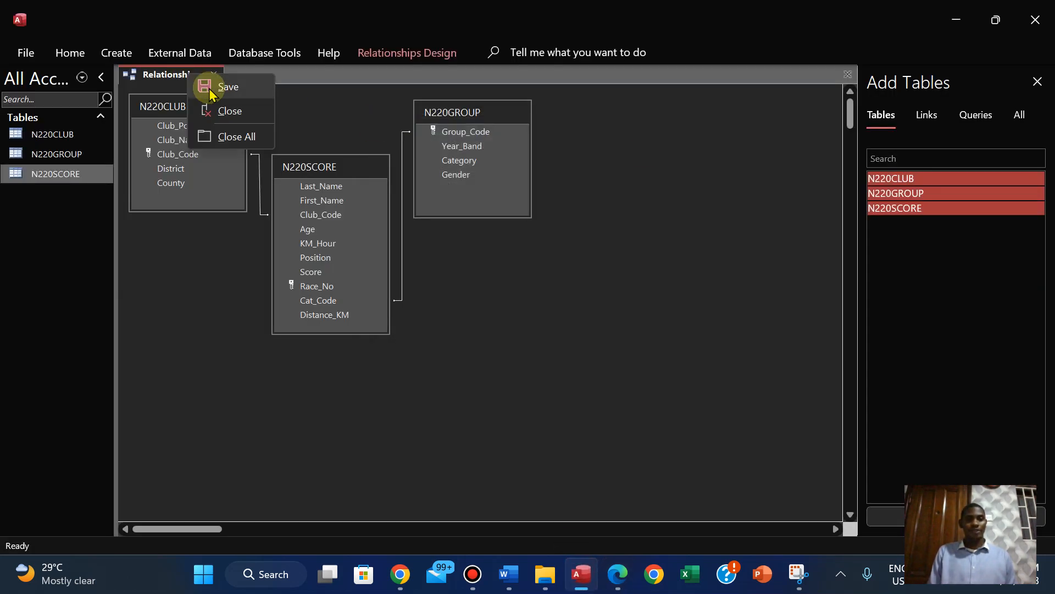
pyautogui.click(209, 86)
pyautogui.click(215, 76)
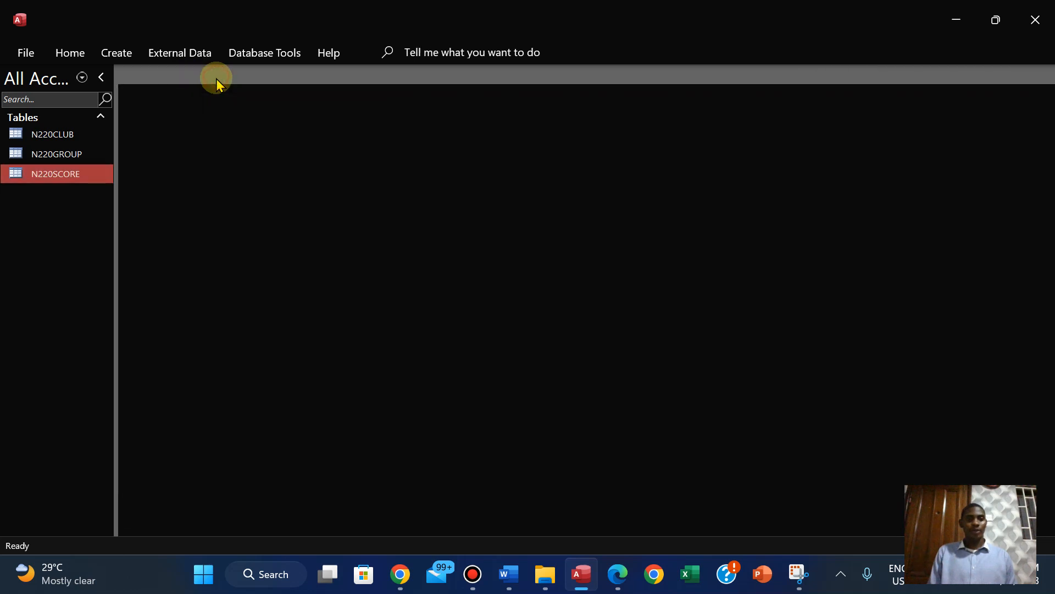
# Open the N220SCORE table, check question 22 in the PDF, and go to a new blank record
pyautogui.doubleClick(53, 175)
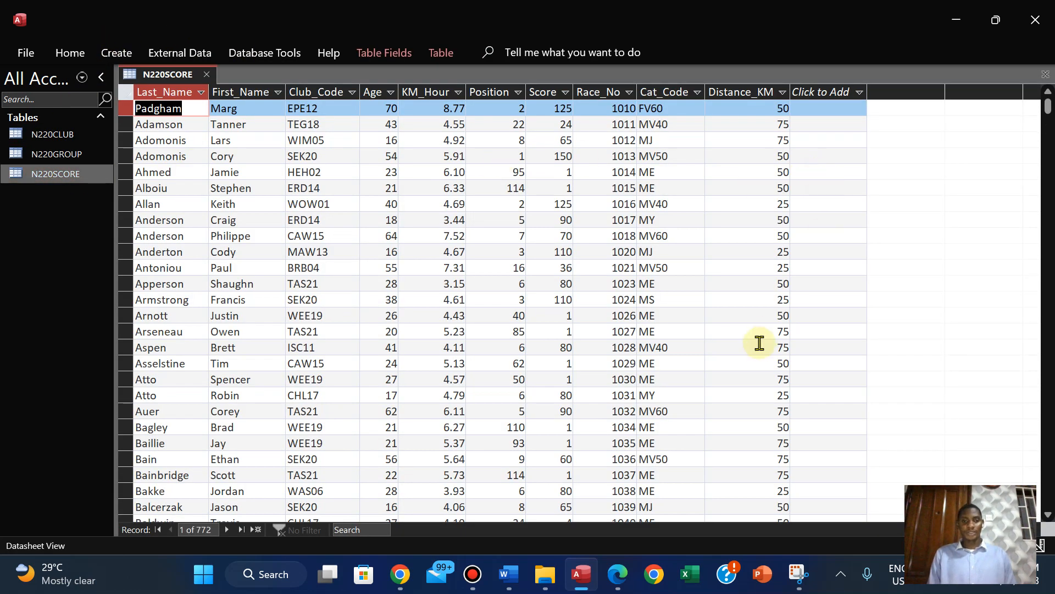
pyautogui.click(608, 580)
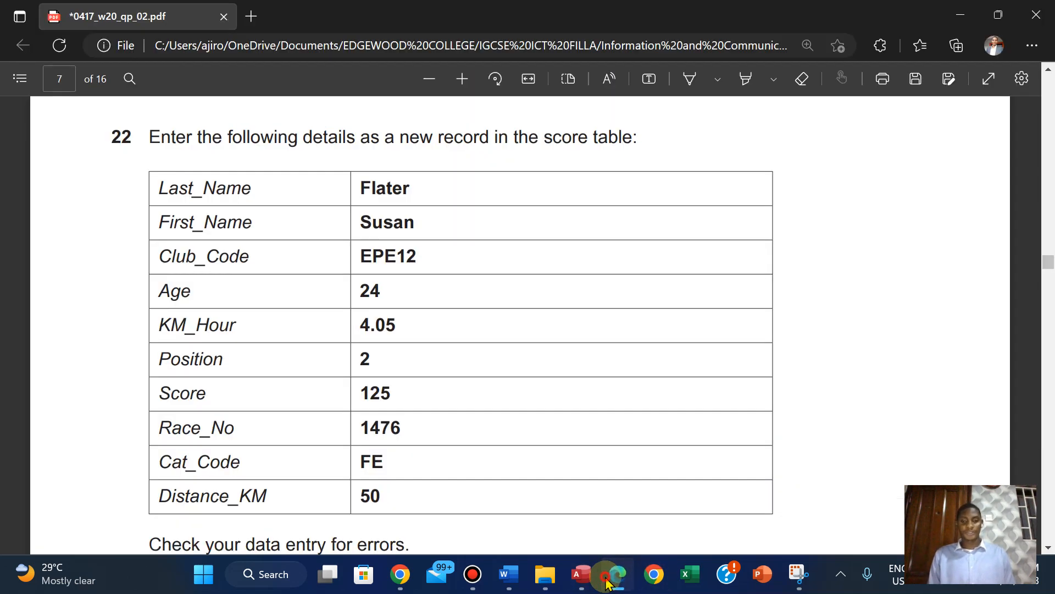
pyautogui.click(608, 580)
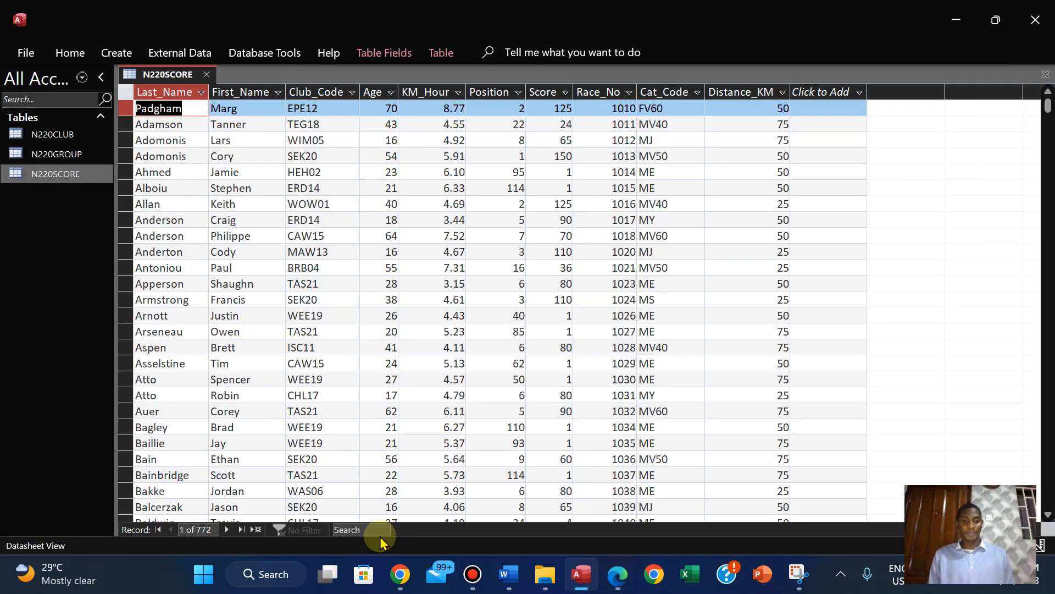
pyautogui.click(256, 529)
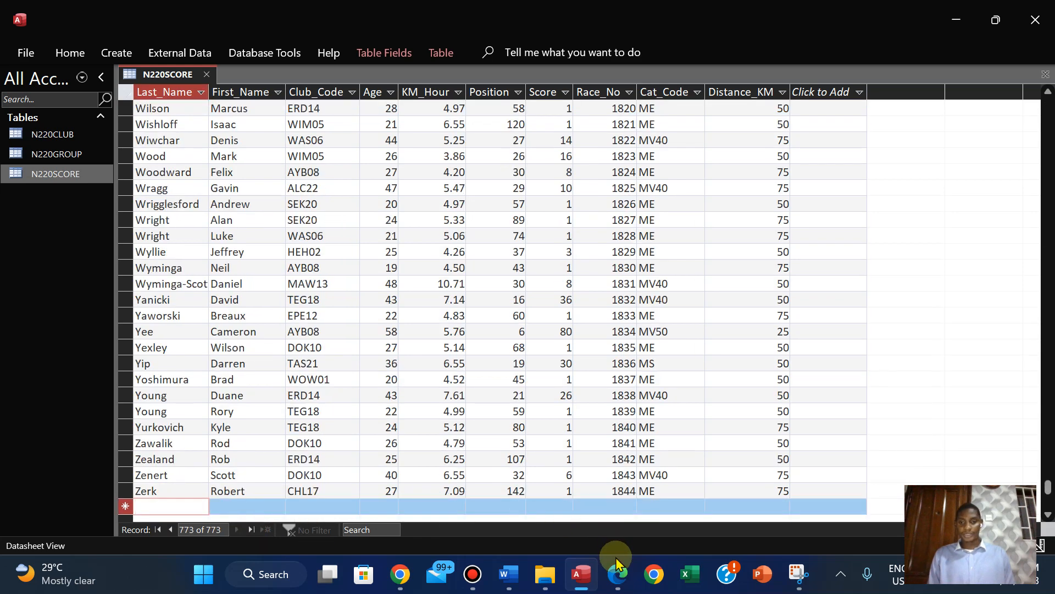
# Copy the last name from question 22 in the PDF into the new N220SCORE record's Last_Name field in Access
pyautogui.click(617, 574)
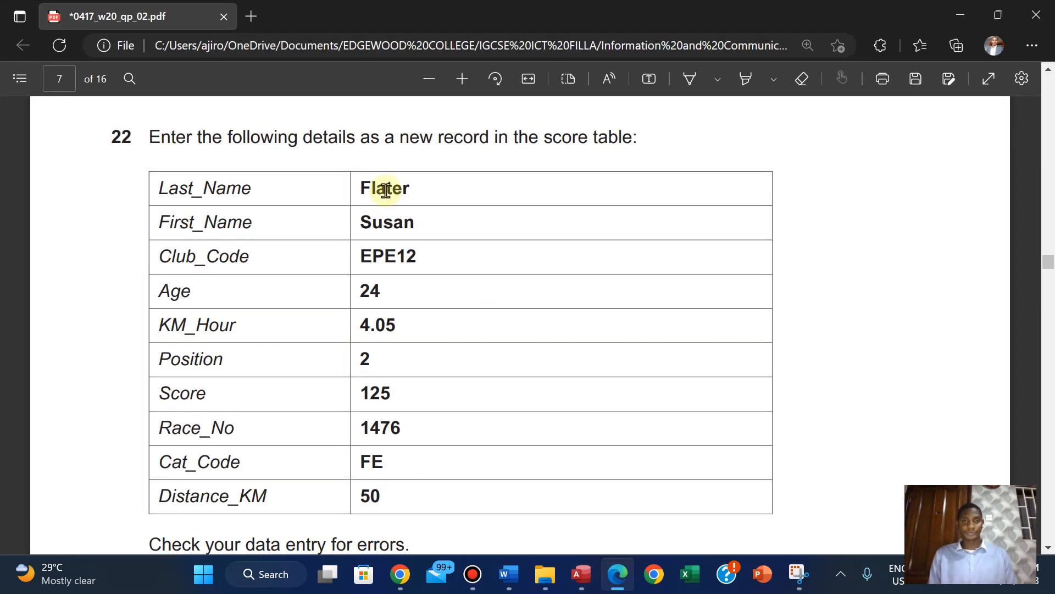
pyautogui.moveTo(360, 188); pyautogui.dragTo(420, 189)
pyautogui.click(438, 71)
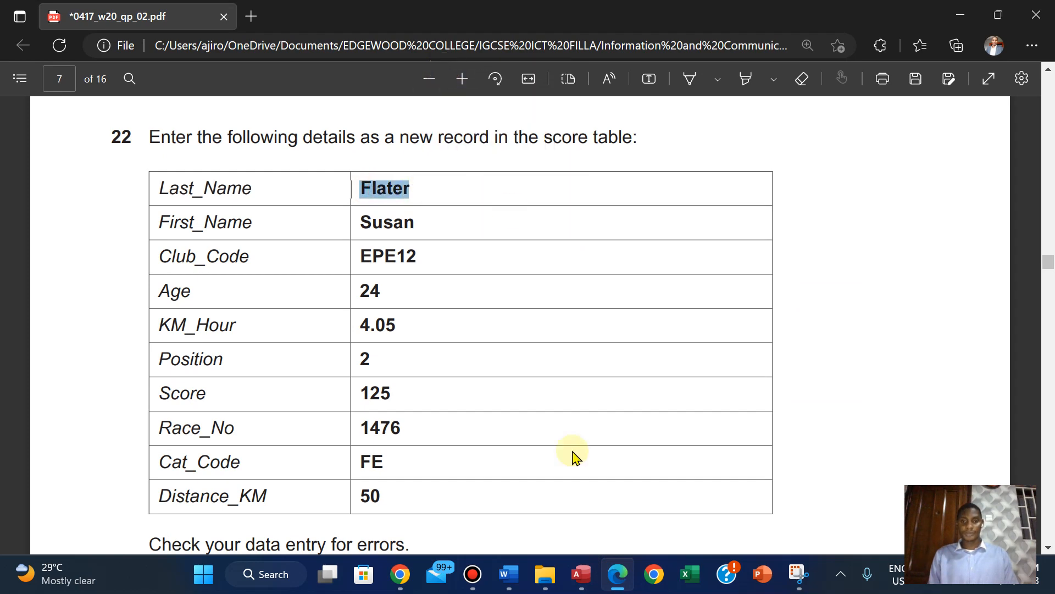
pyautogui.click(574, 571)
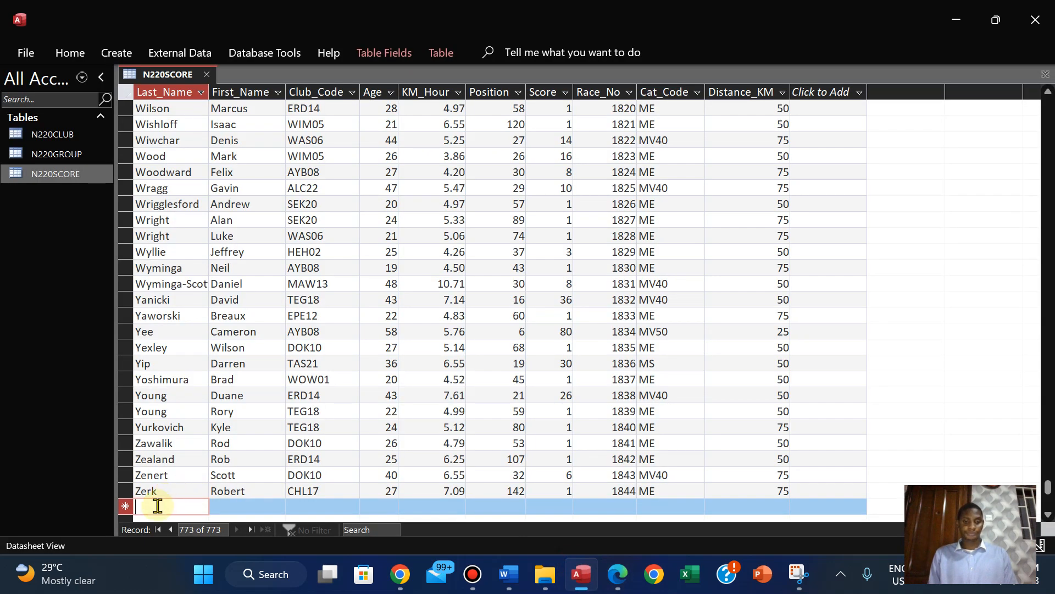
pyautogui.hotkey('ctrl', 'v')
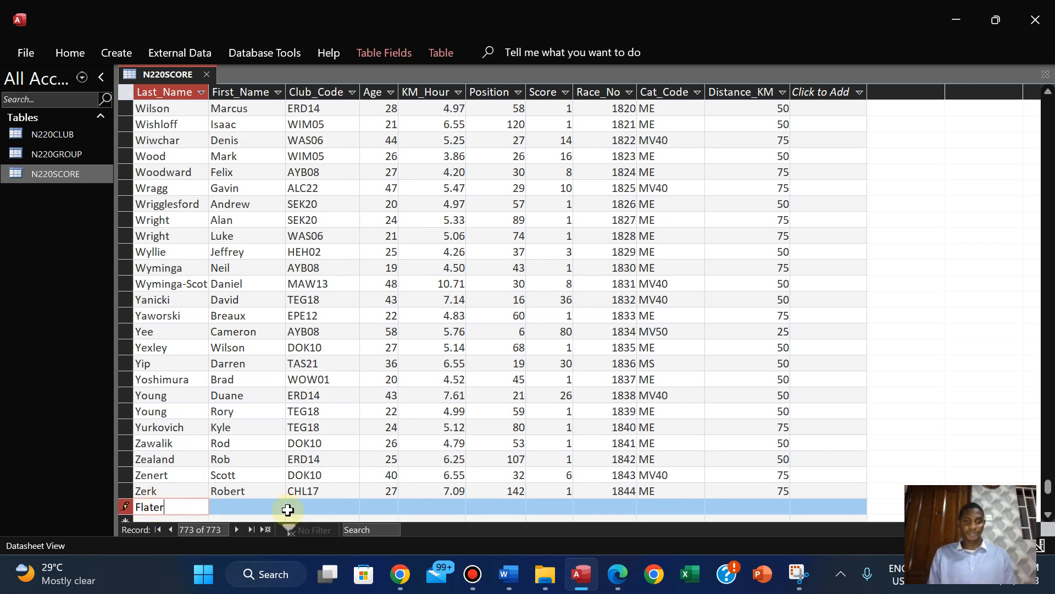
# Copy the first name from question 22 in the PDF into the First_Name field of the same Access record
pyautogui.click(617, 573)
pyautogui.moveTo(364, 223); pyautogui.dragTo(423, 224)
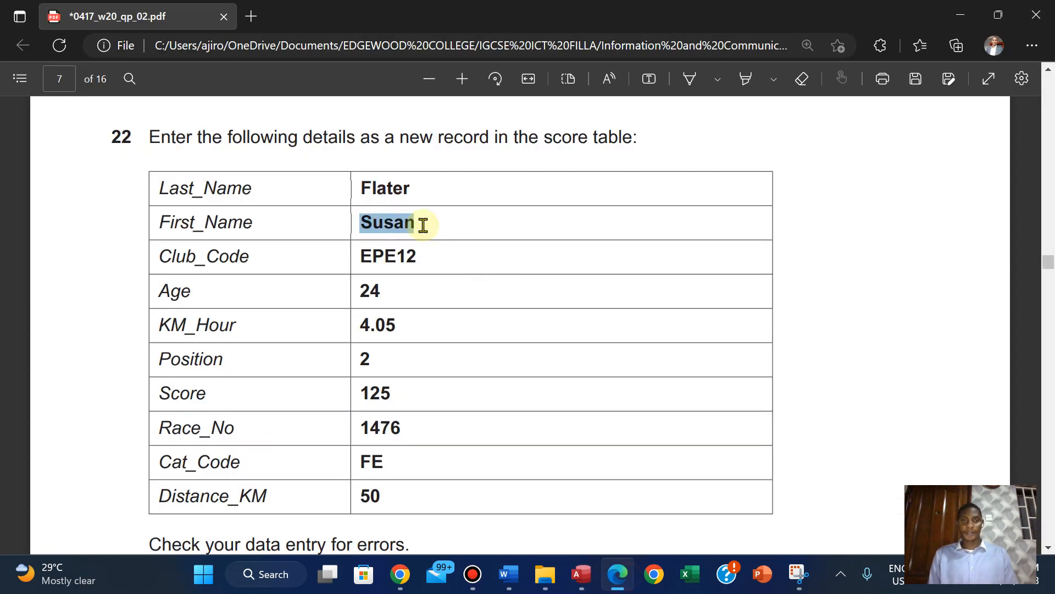
pyautogui.hotkey('ctrl', 'c')
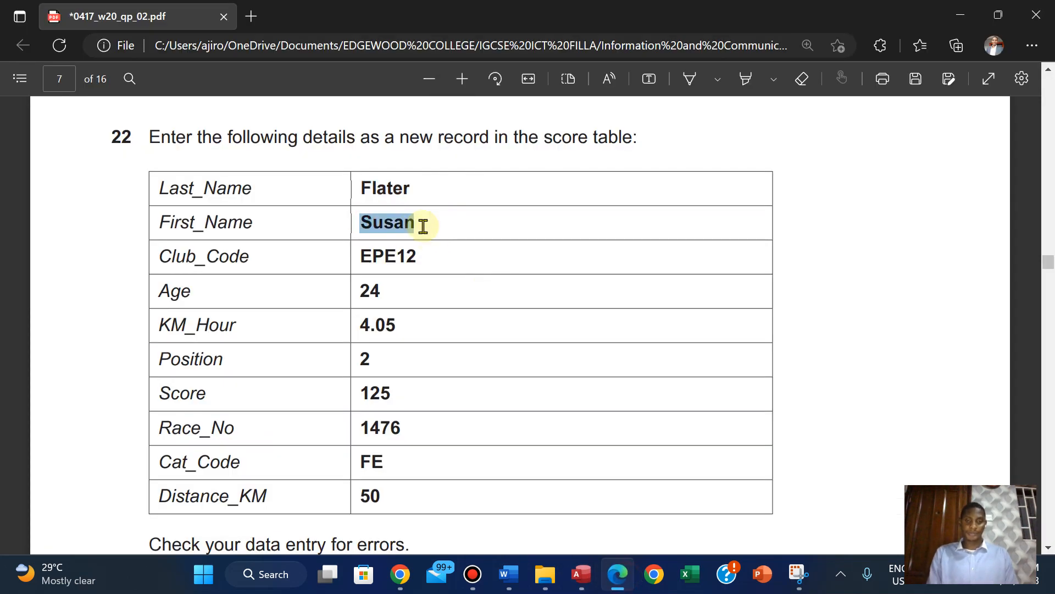
pyautogui.click(581, 573)
pyautogui.click(237, 507)
pyautogui.rightClick(237, 506)
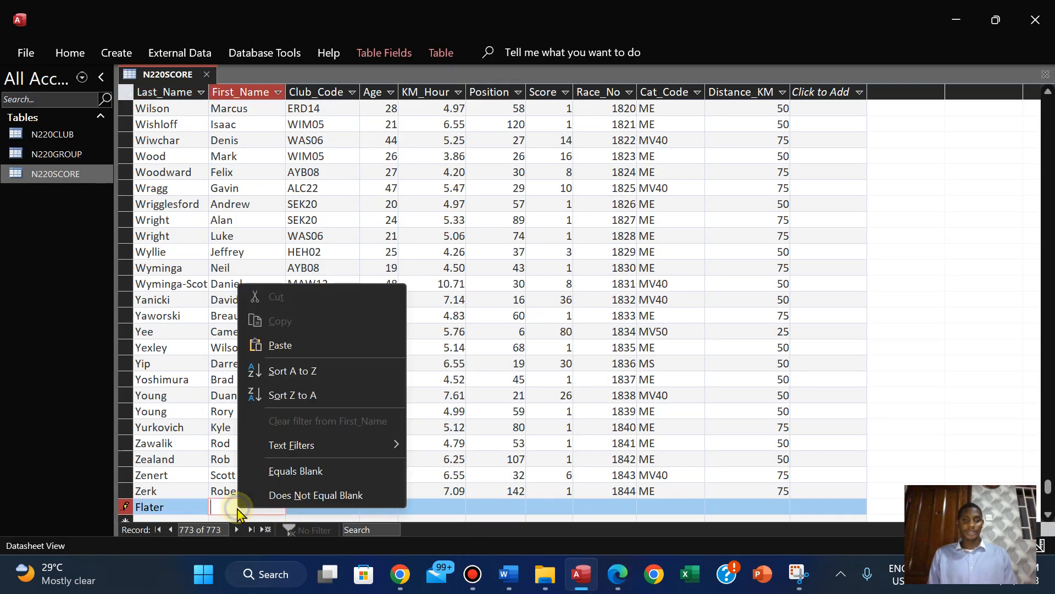
pyautogui.click(274, 344)
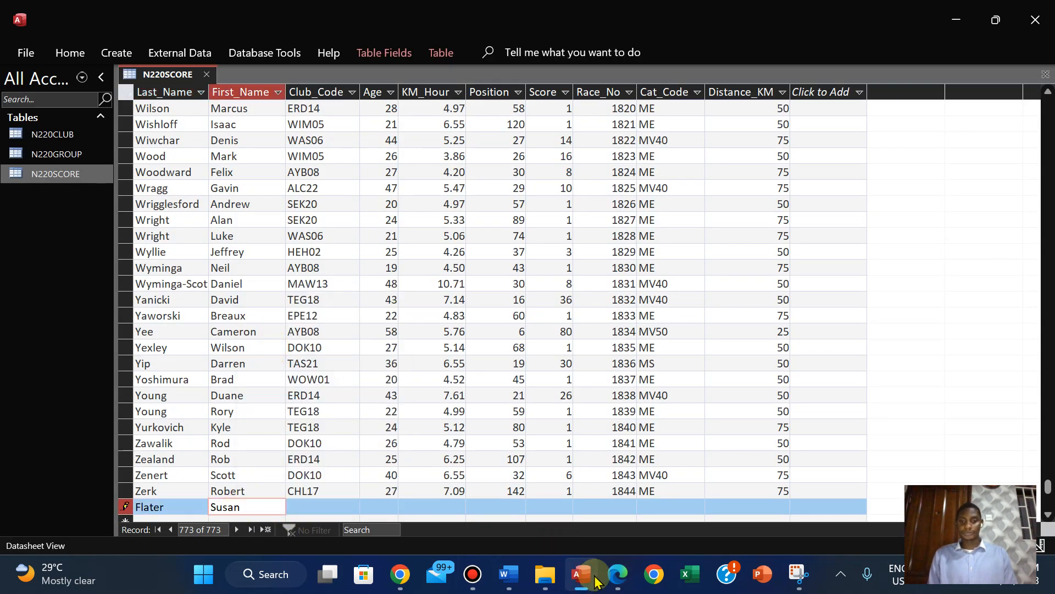
# Copy the club code EPE12 from question 22 in the PDF into the new record's Club_Code field in Access
pyautogui.click(617, 573)
pyautogui.moveTo(360, 255); pyautogui.dragTo(426, 261)
pyautogui.click(463, 124)
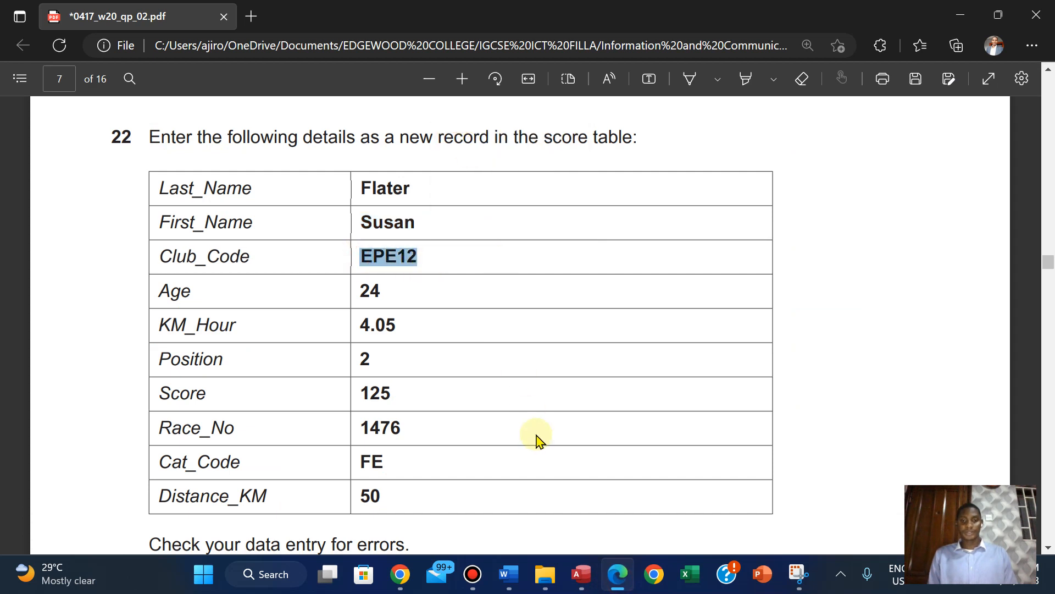
pyautogui.click(581, 573)
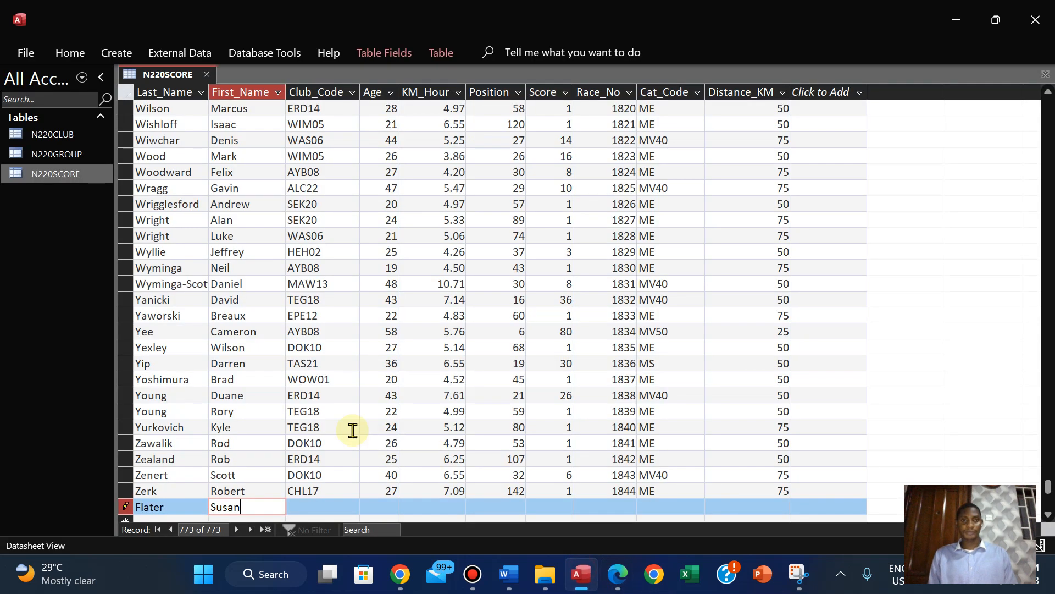
pyautogui.click(317, 511)
pyautogui.hotkey('ctrl', 'v')
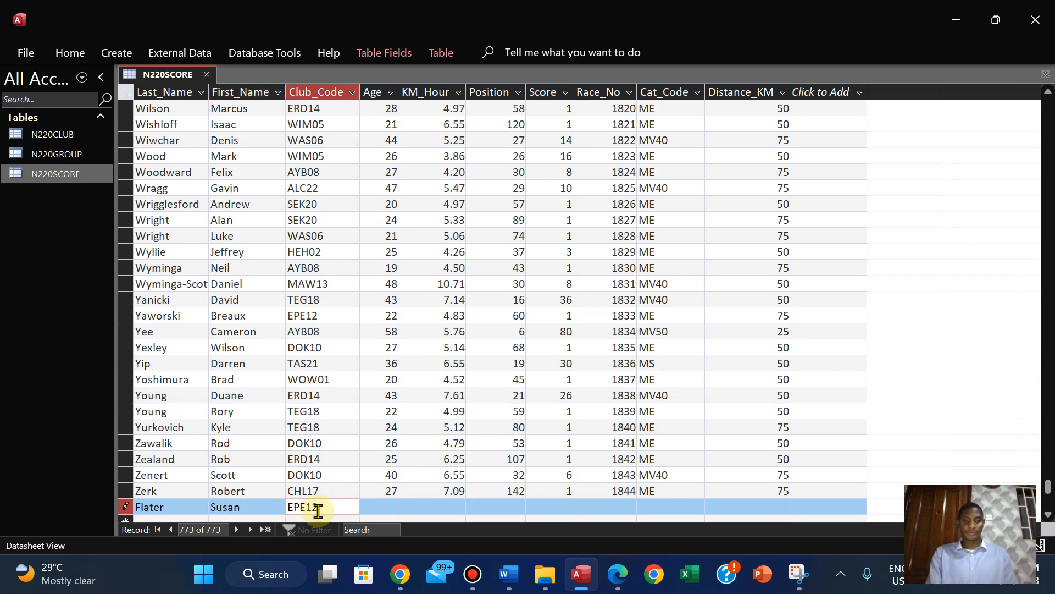
# Copy the age 24 from question 22 in the PDF into the new N220SCORE record's Age field in Access
pyautogui.click(618, 573)
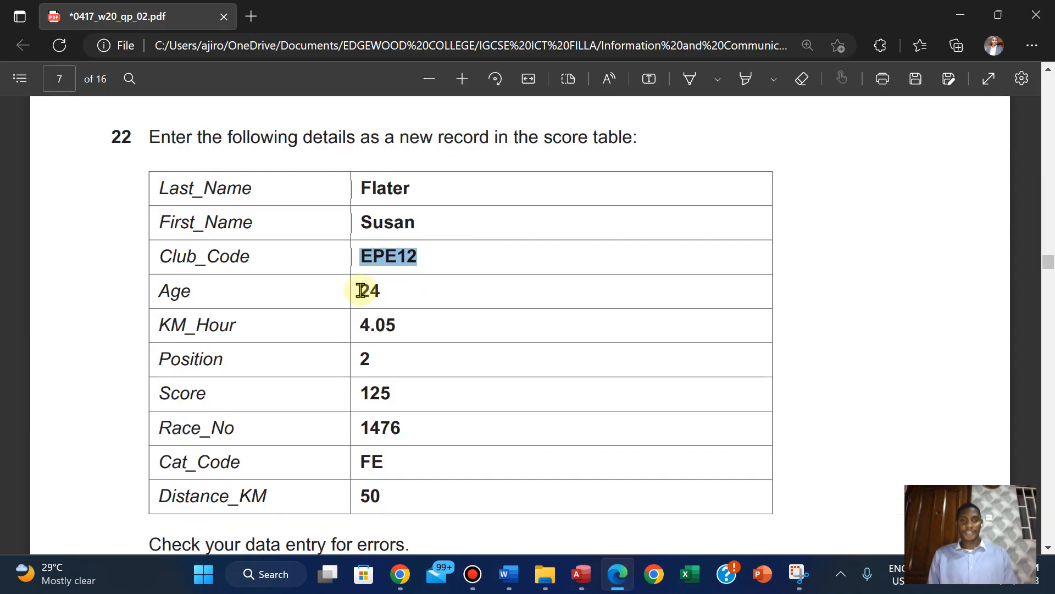
pyautogui.moveTo(359, 291); pyautogui.dragTo(390, 290)
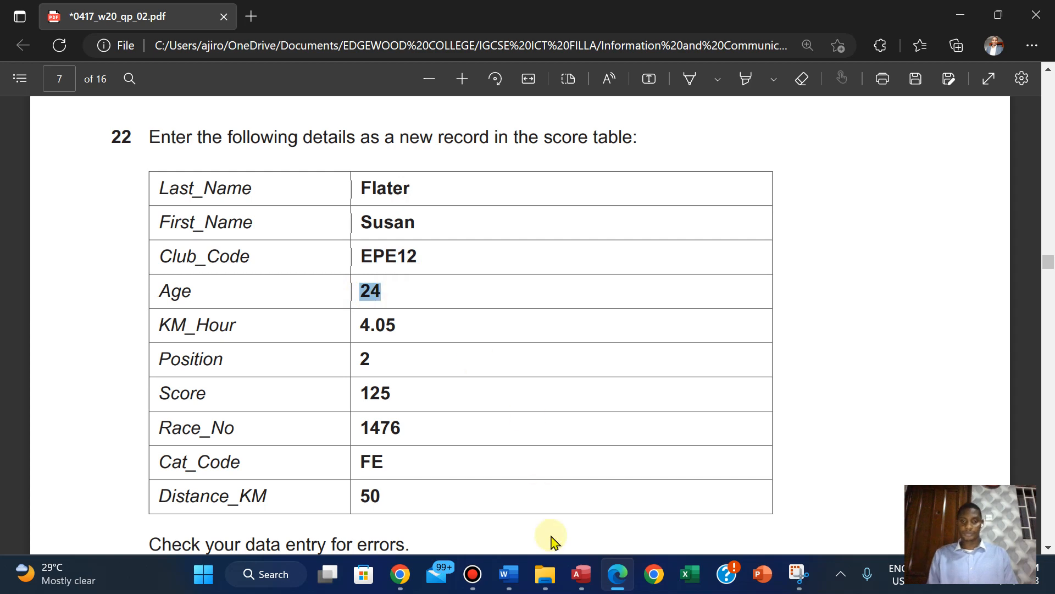
pyautogui.click(581, 574)
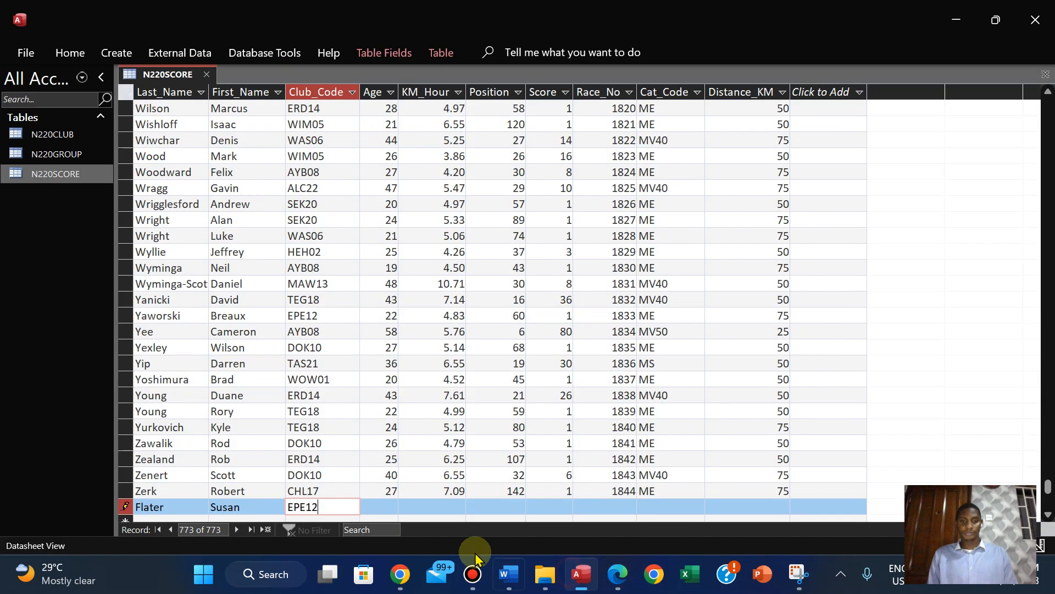
pyautogui.click(384, 509)
pyautogui.write('24')
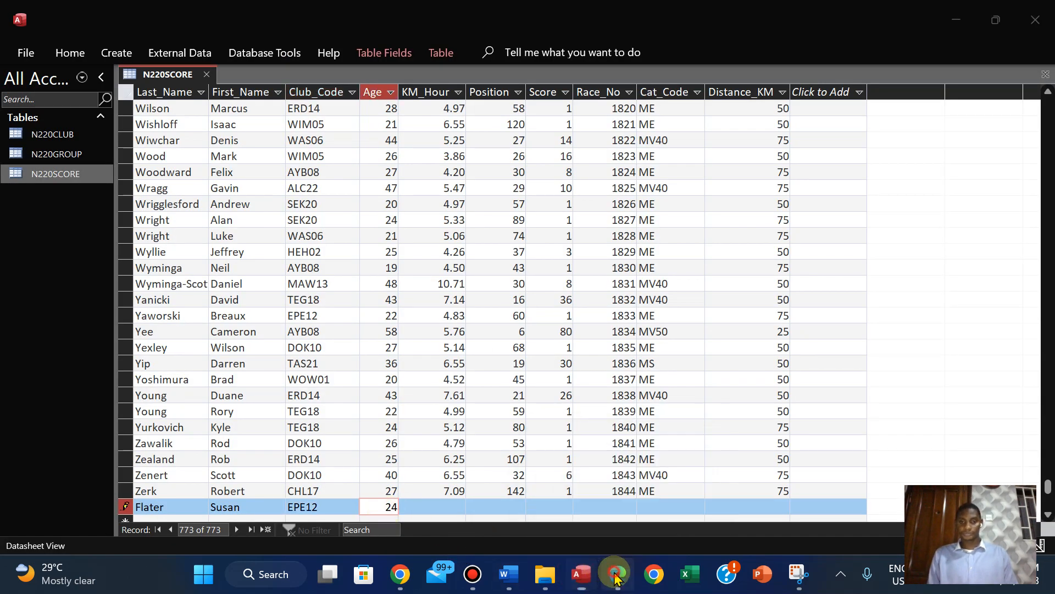
# Copy the KM_Hour value 4.05 from question 22 in the PDF into the same Access record's KM_Hour field
pyautogui.click(617, 575)
pyautogui.moveTo(365, 324); pyautogui.dragTo(405, 329)
pyautogui.hotkey('ctrl', 'c')
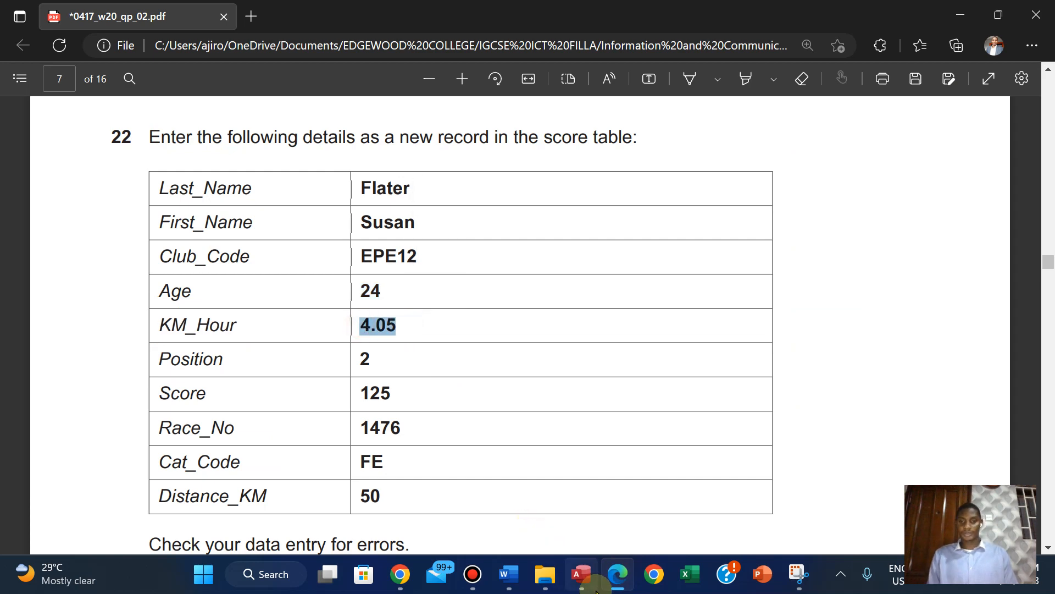
pyautogui.click(581, 574)
pyautogui.click(429, 505)
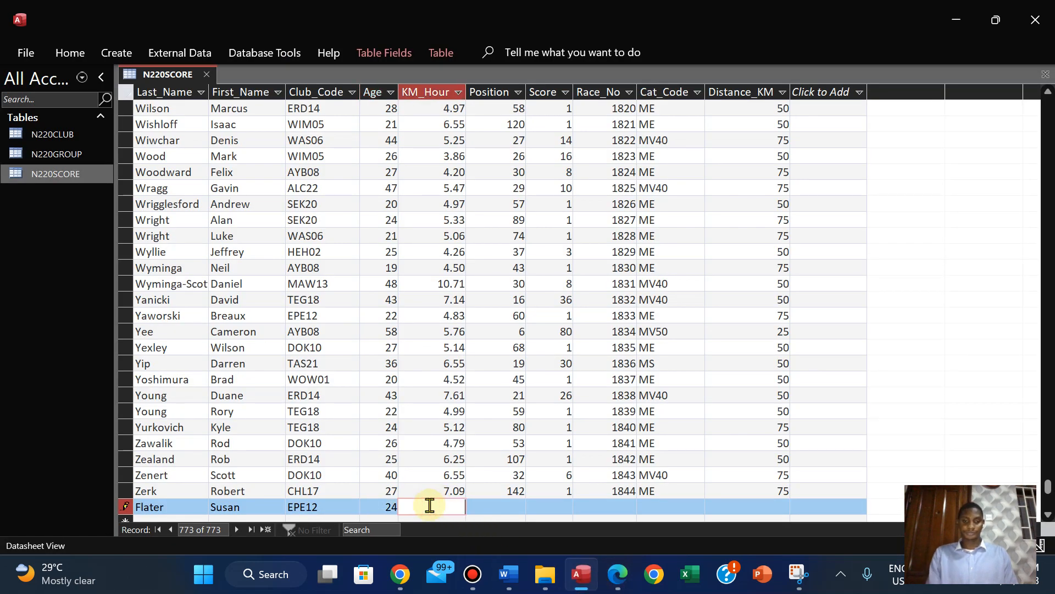
pyautogui.hotkey('ctrl', 'v')
# Copy the position 2 from question 22 in the PDF into the new record's Position field in Access
pyautogui.click(618, 576)
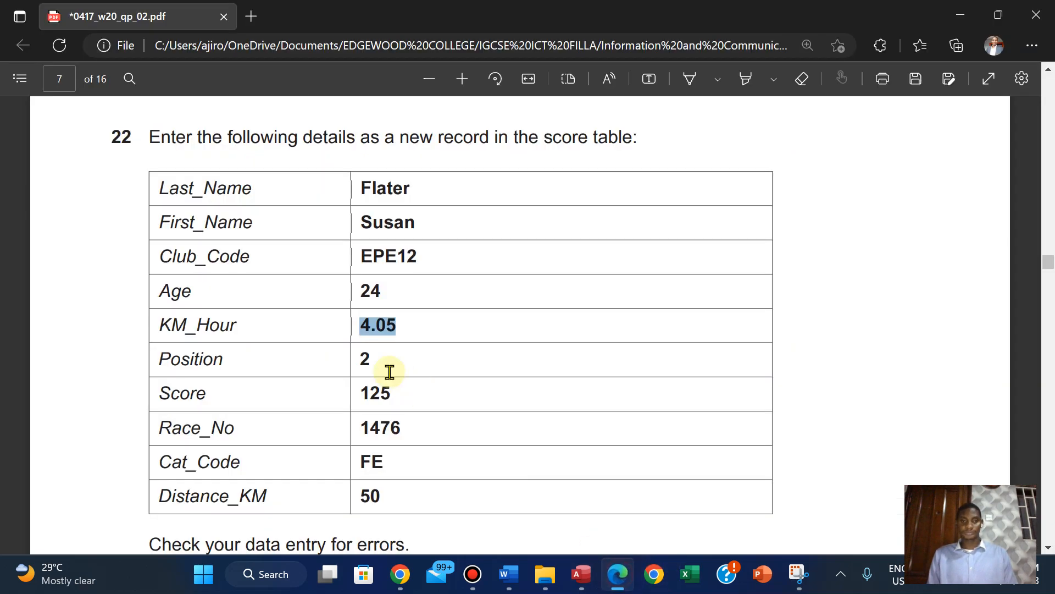
pyautogui.click(354, 357)
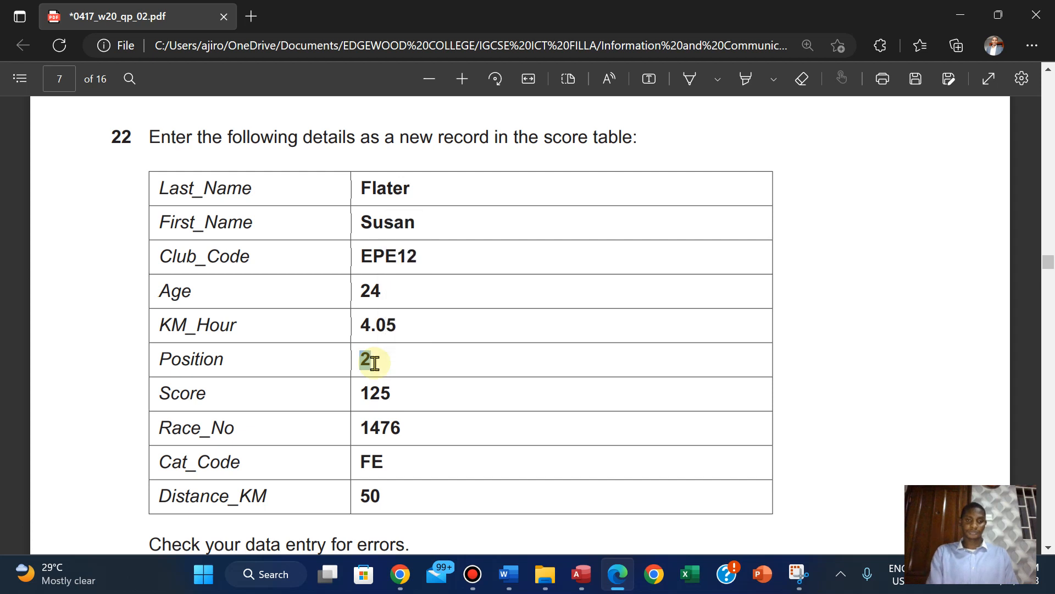
pyautogui.click(585, 573)
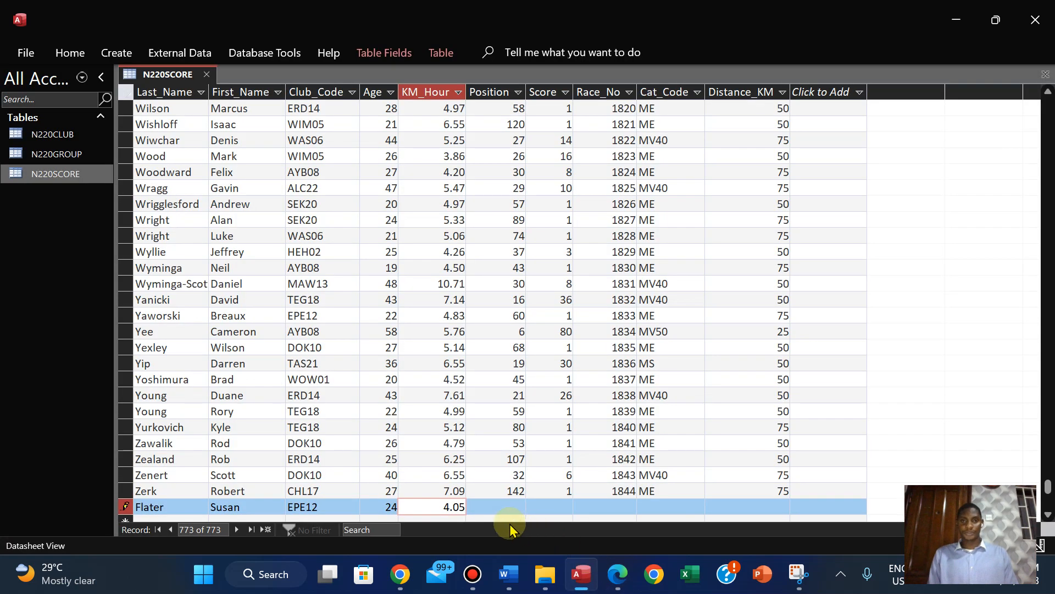
pyautogui.click(491, 508)
pyautogui.write('2')
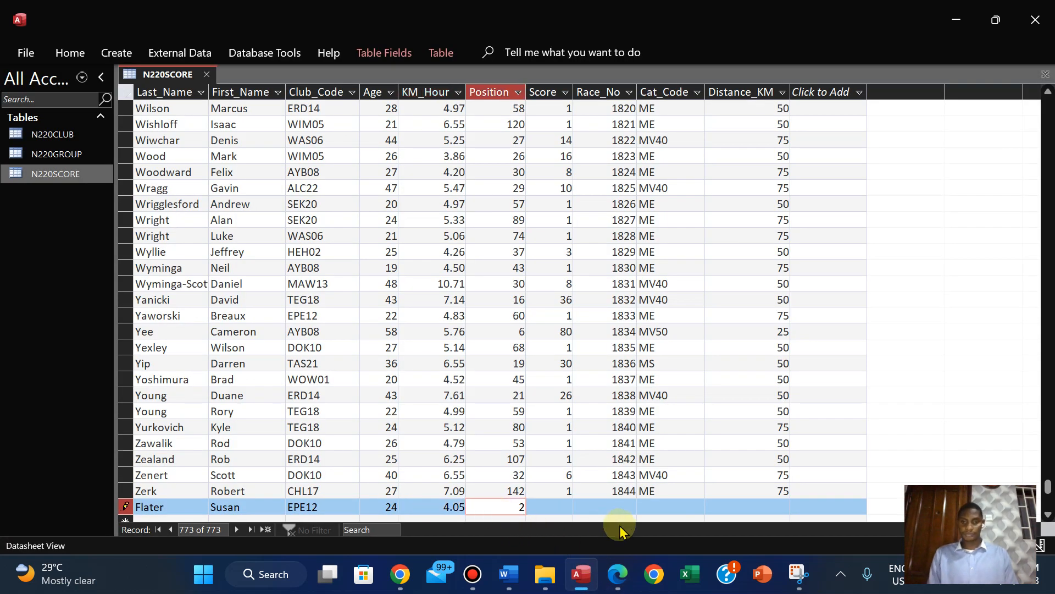
# Copy the score 125 from question 22 in the PDF into the new record's Score field in Access
pyautogui.click(616, 574)
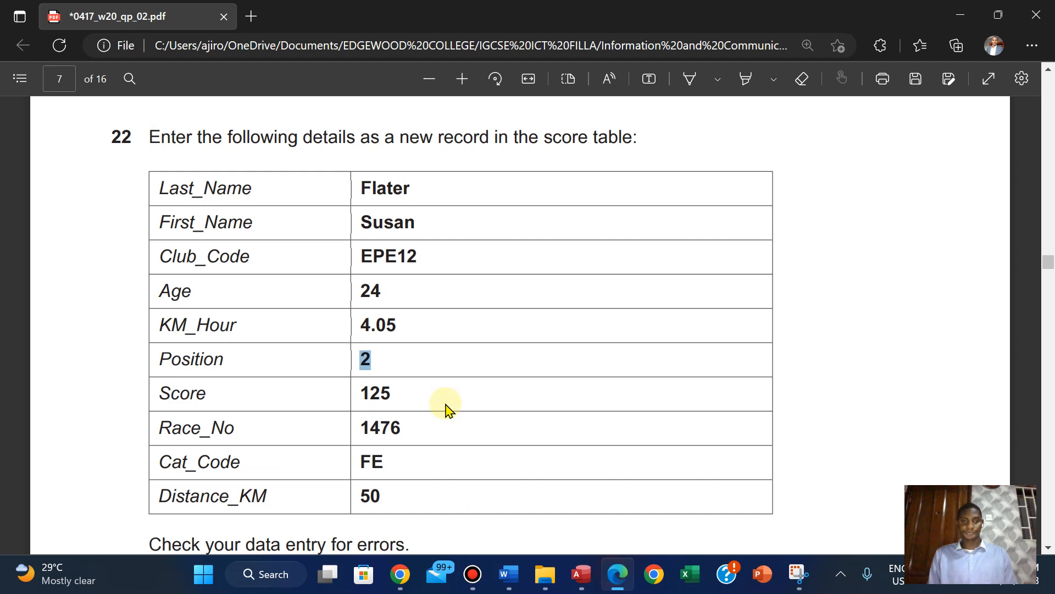
pyautogui.moveTo(362, 397); pyautogui.dragTo(384, 394)
pyautogui.click(366, 397)
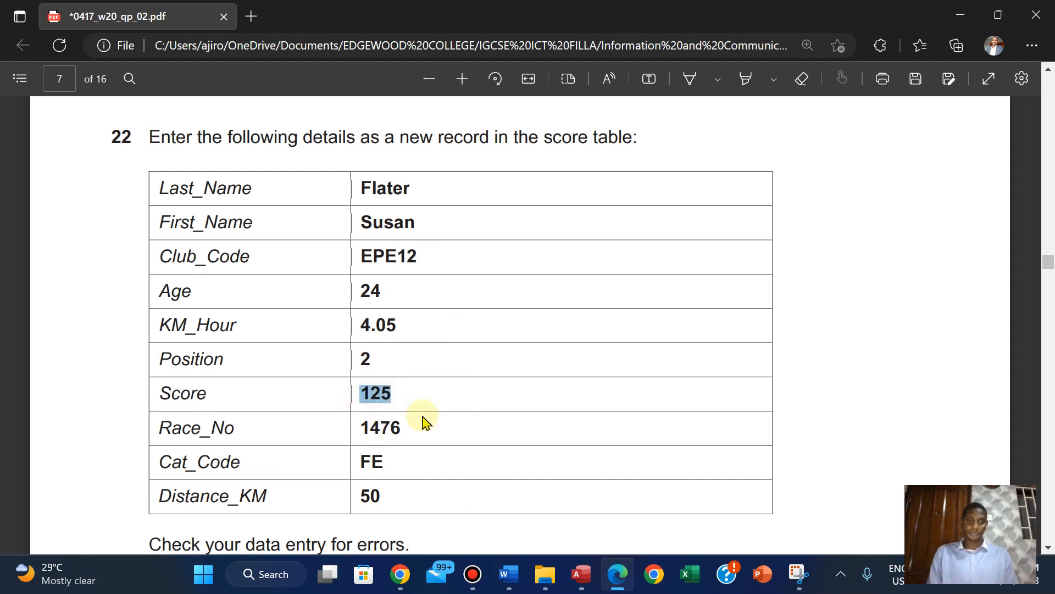
pyautogui.click(584, 575)
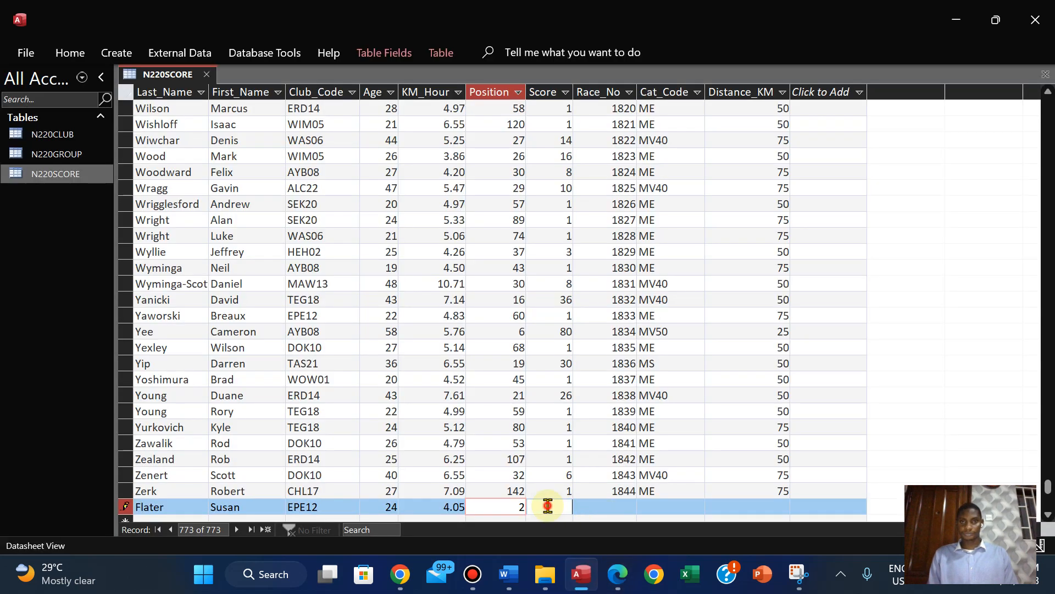
pyautogui.click(548, 506)
pyautogui.write('125')
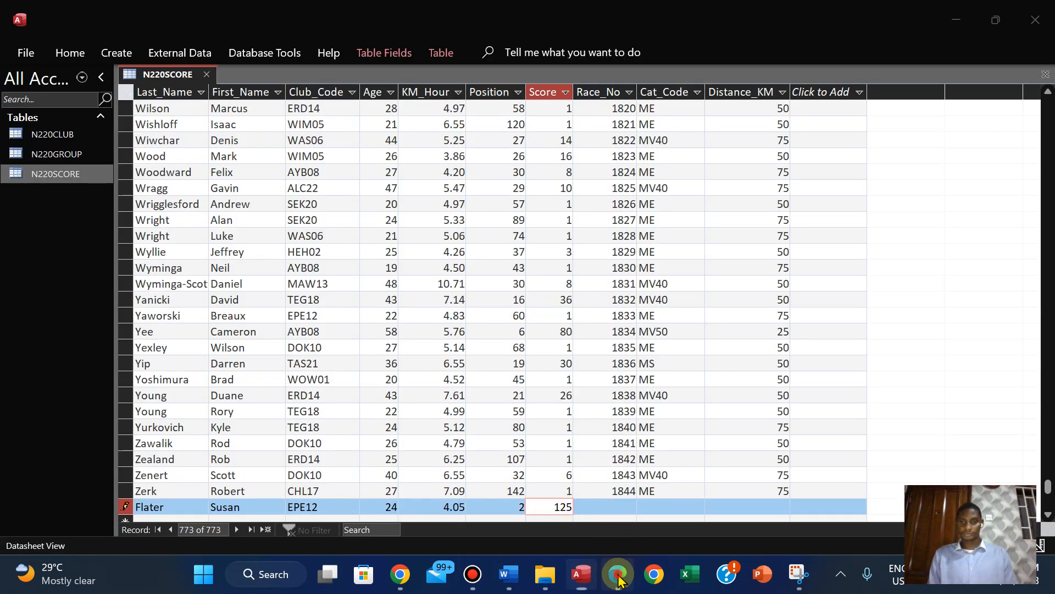
# Copy the race number 1476 from question 22 in the PDF into the new record's Race_No field in Access
pyautogui.click(618, 574)
pyautogui.moveTo(364, 430); pyautogui.dragTo(417, 429)
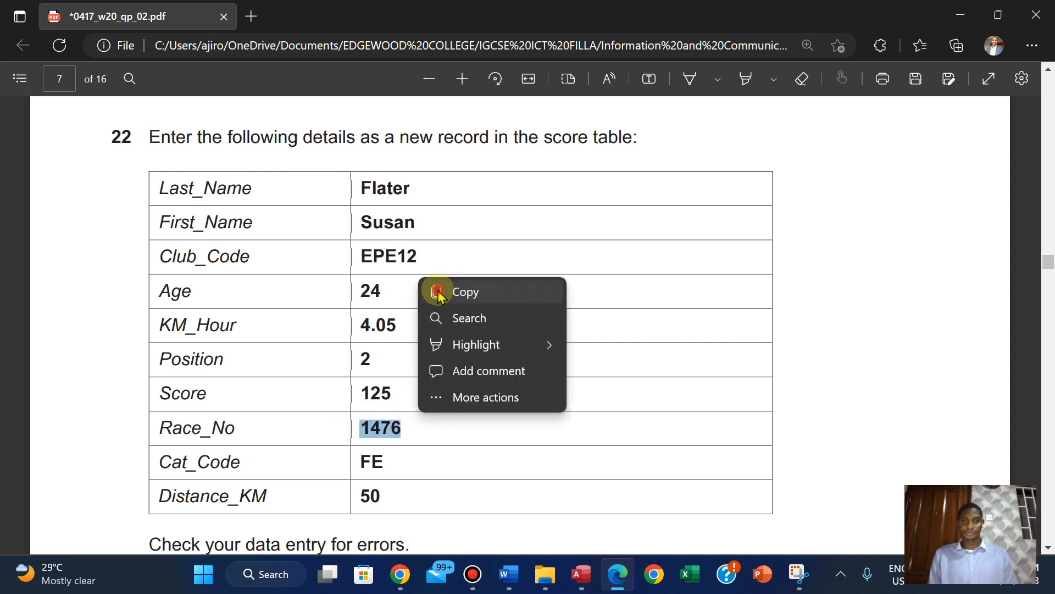
pyautogui.click(437, 289)
pyautogui.click(590, 577)
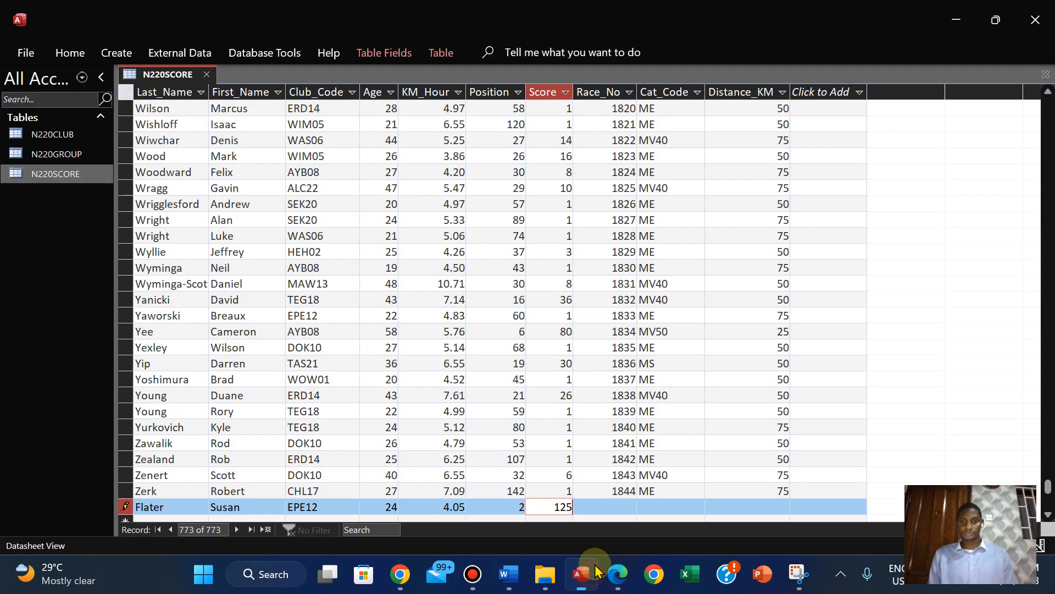
pyautogui.click(597, 504)
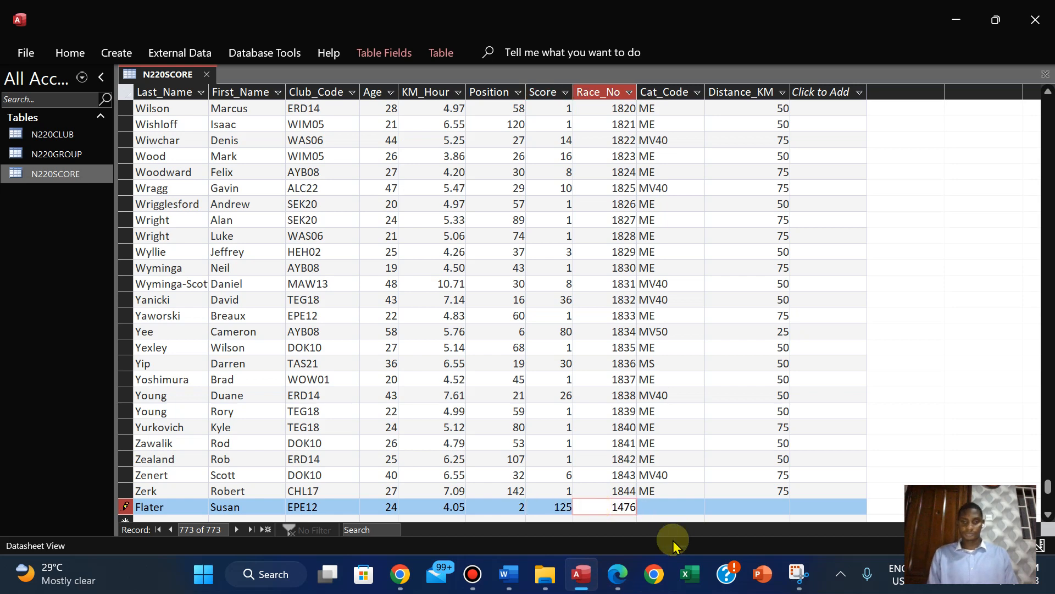
# Copy the category code FE from question 22 in the PDF into the new record's Cat_Code field in Access
pyautogui.click(618, 574)
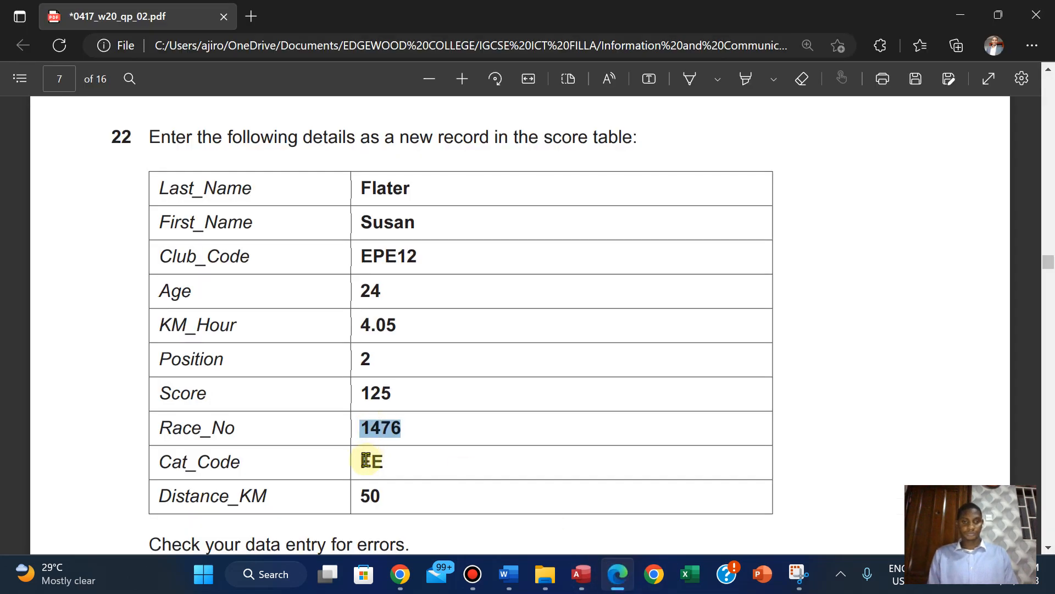
pyautogui.moveTo(362, 462); pyautogui.dragTo(388, 463)
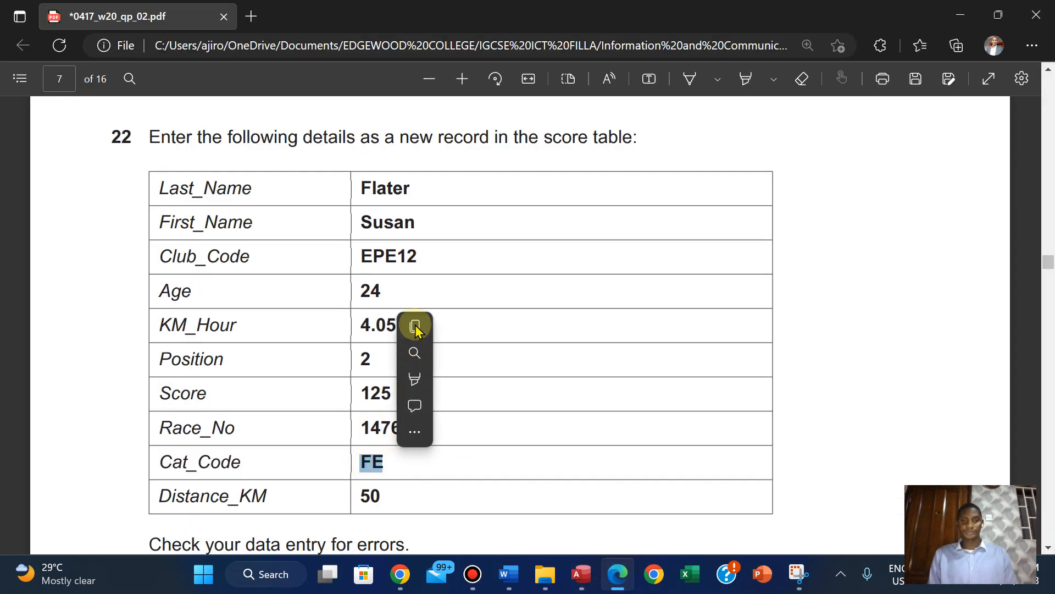
pyautogui.click(415, 326)
pyautogui.click(581, 574)
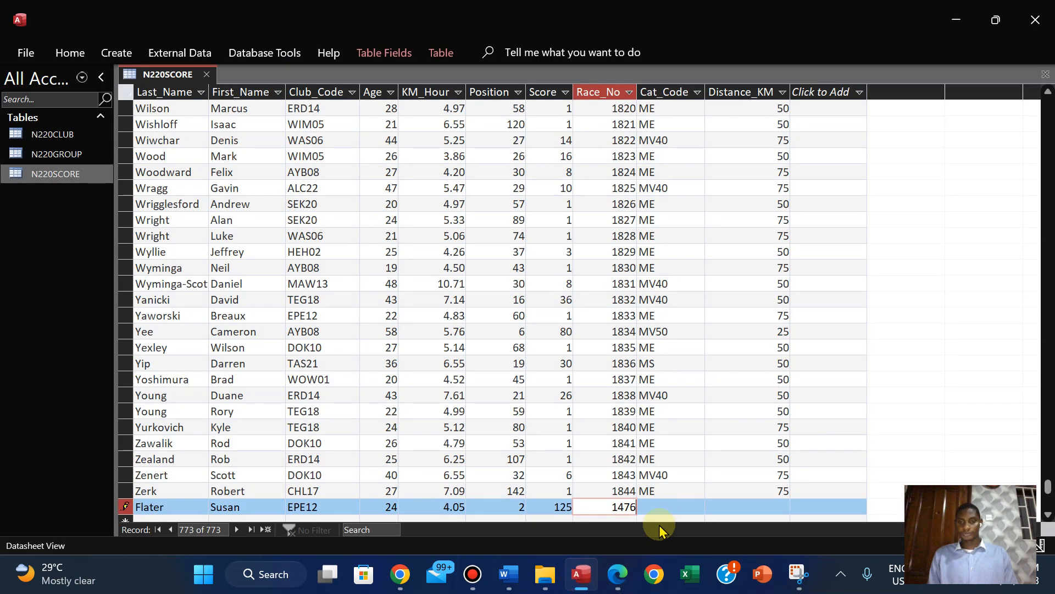
pyautogui.click(649, 505)
pyautogui.hotkey('ctrl', 'v')
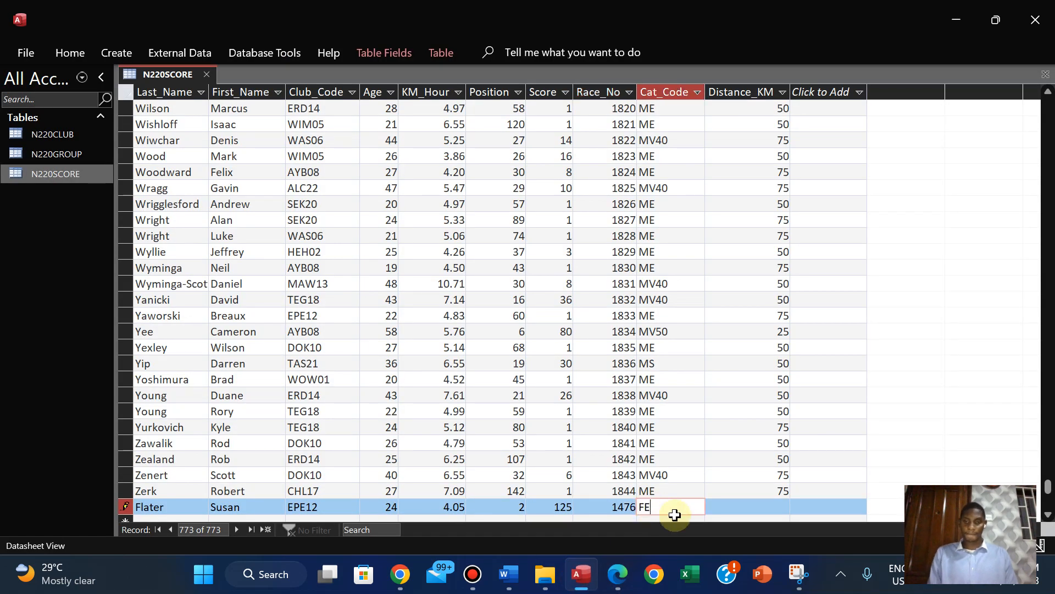
# Copy the distance 50 from question 22 in the PDF into the record's Distance_KM field in Access, and leave the record to save it
pyautogui.click(629, 577)
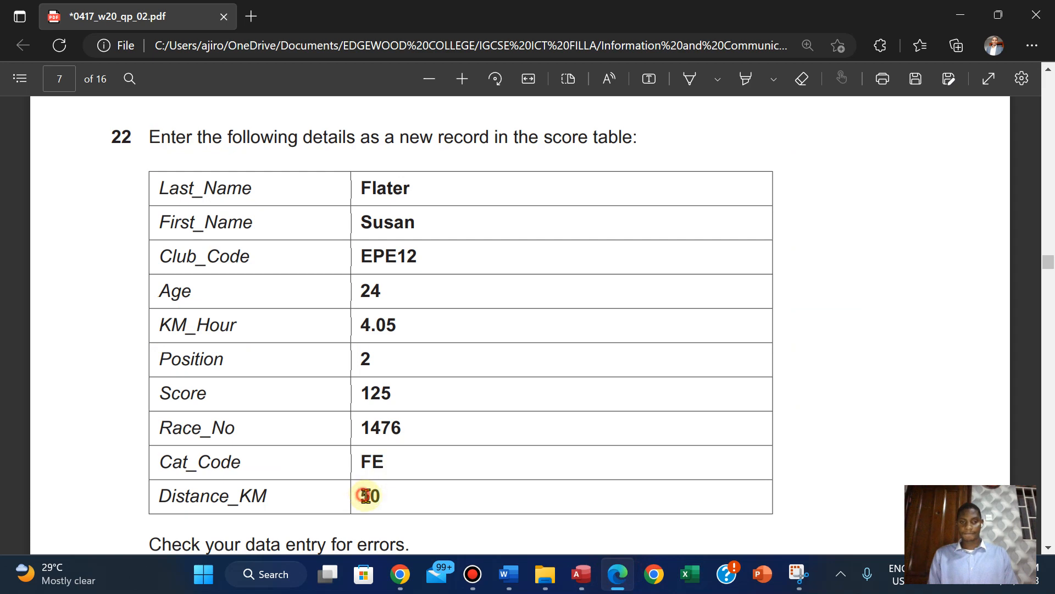
pyautogui.doubleClick(367, 496)
pyautogui.click(407, 360)
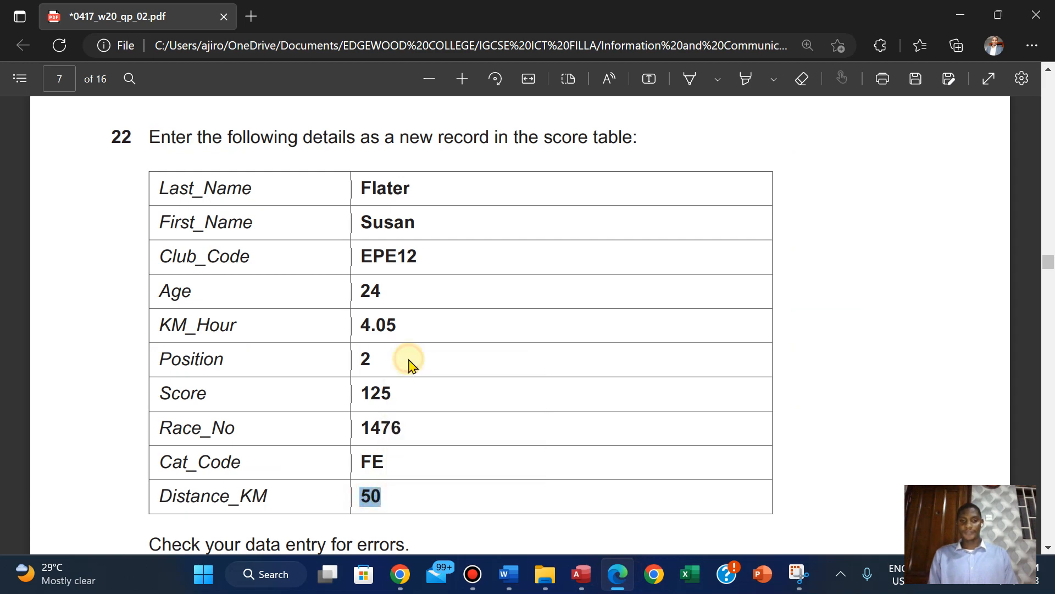
pyautogui.click(581, 574)
pyautogui.click(740, 512)
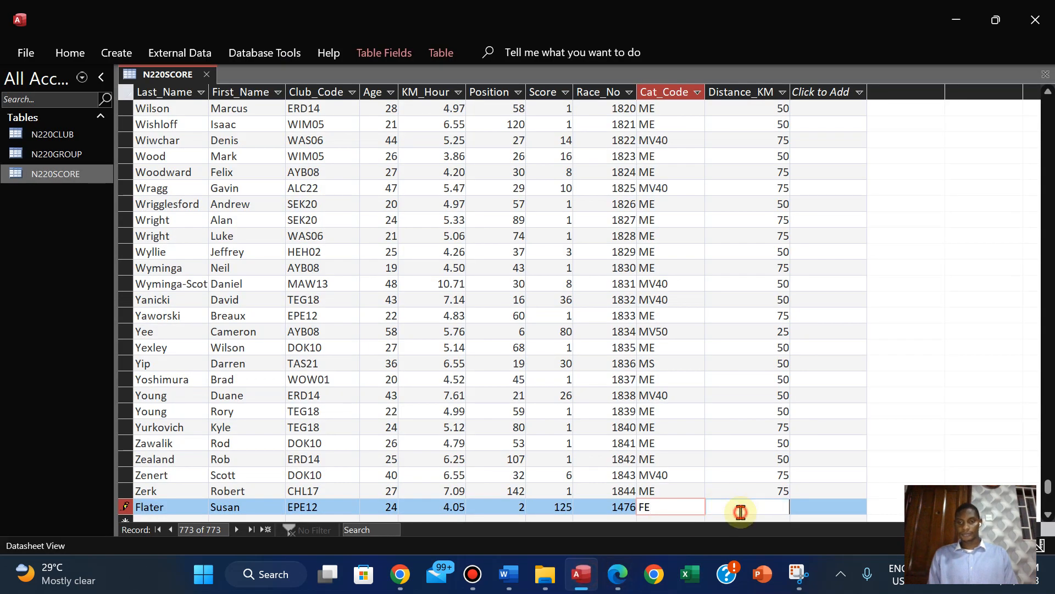
pyautogui.hotkey('ctrl', 'v')
pyautogui.press('Up')
pyautogui.press('Up')
pyautogui.press('Up')
pyautogui.press('Up')
pyautogui.press('Up')
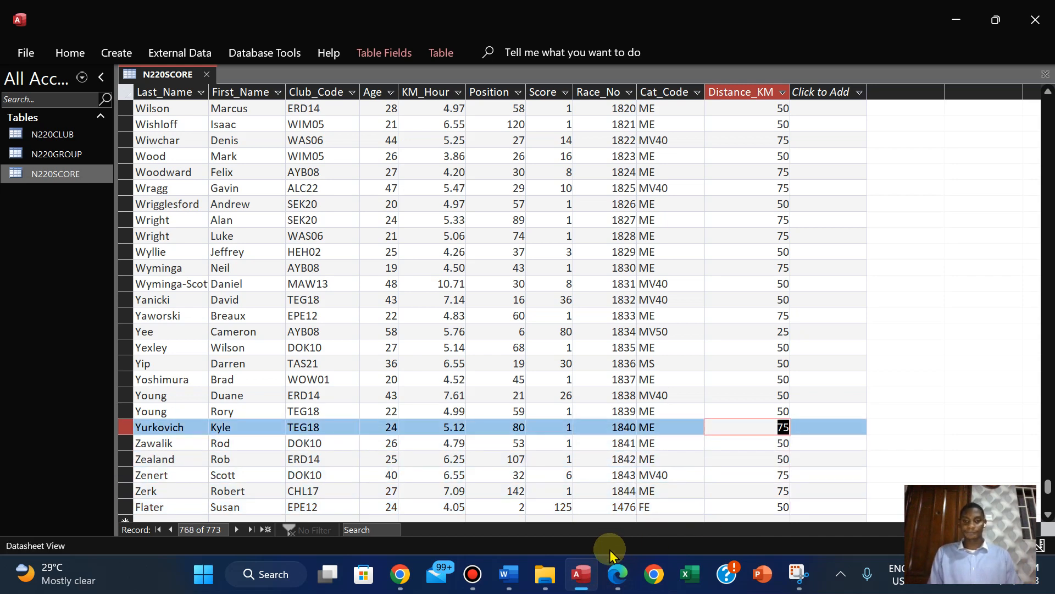
# In the PDF, highlight question 22's closing instructions on checking and saving the data in green, and go on to question 23
pyautogui.click(617, 581)
pyautogui.press('Down')
pyautogui.press('Down')
pyautogui.press('Down')
pyautogui.press('Down')
pyautogui.press('Down')
pyautogui.press('Down')
pyautogui.press('Down')
pyautogui.press('Down')
pyautogui.press('Down')
pyautogui.press('Down')
pyautogui.press('Down')
pyautogui.press('Down')
pyautogui.press('Down')
pyautogui.press('Down')
pyautogui.press('Down')
pyautogui.press('Down')
pyautogui.press('Down')
pyautogui.press('Down')
pyautogui.press('Down')
pyautogui.press('Down')
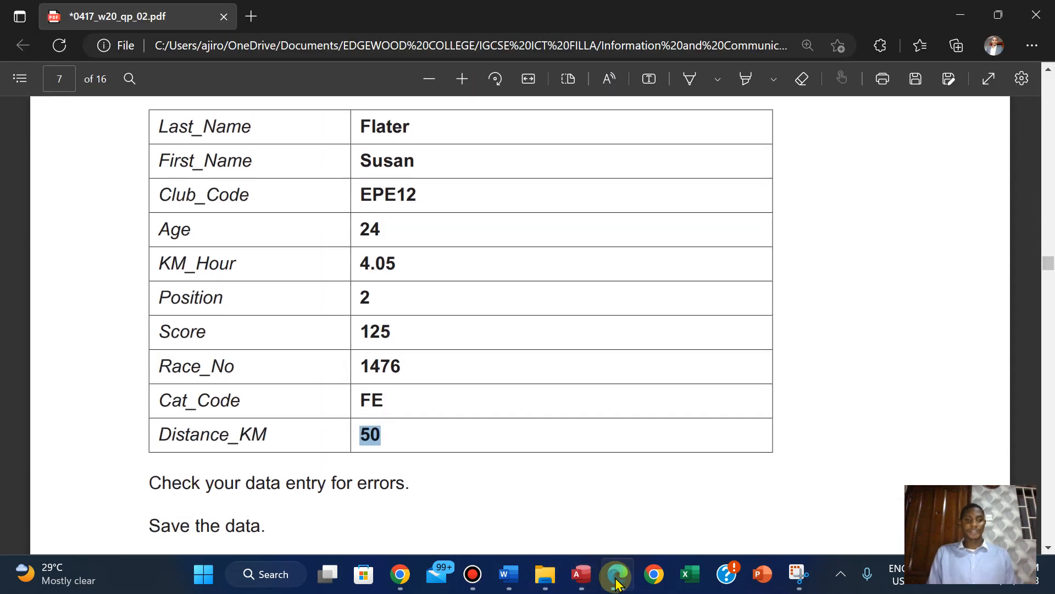
pyautogui.press('Up')
pyautogui.press('Up')
pyautogui.press('Up')
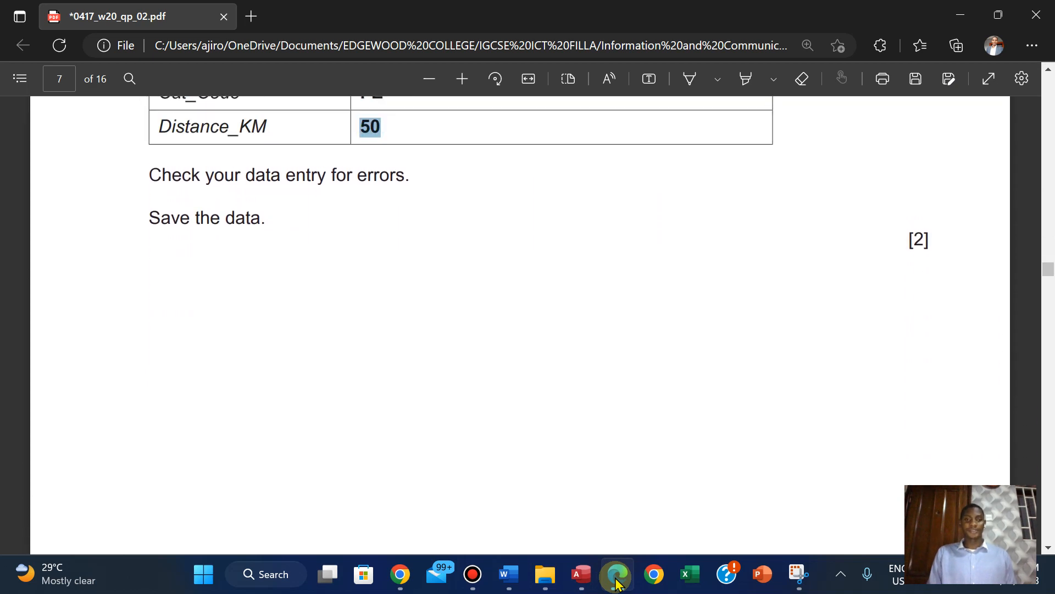
pyautogui.click(150, 180)
pyautogui.moveTo(522, 235); pyautogui.dragTo(923, 241)
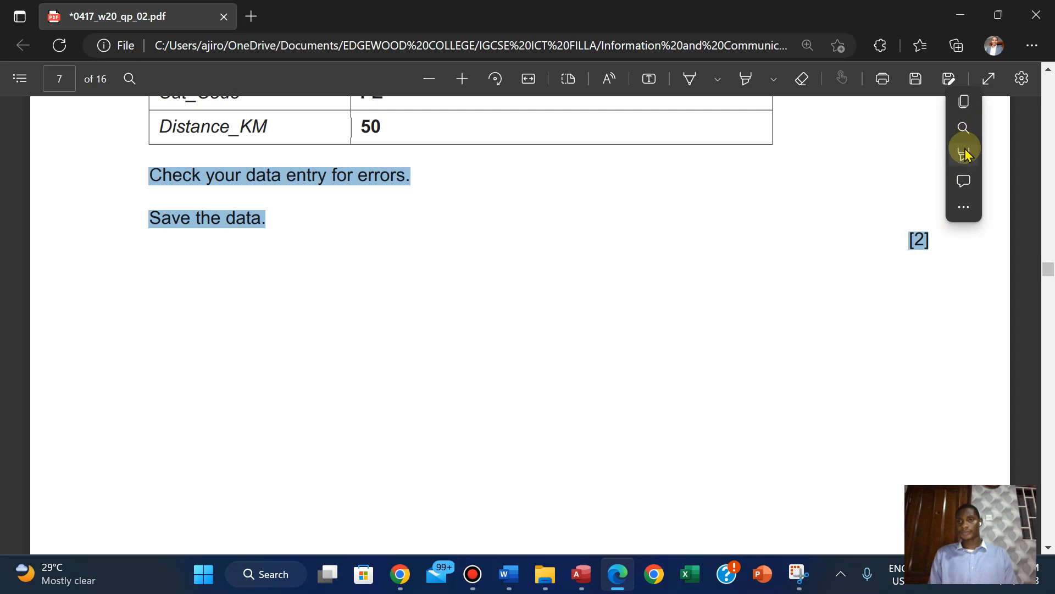
pyautogui.moveTo(965, 151)
pyautogui.click(833, 182)
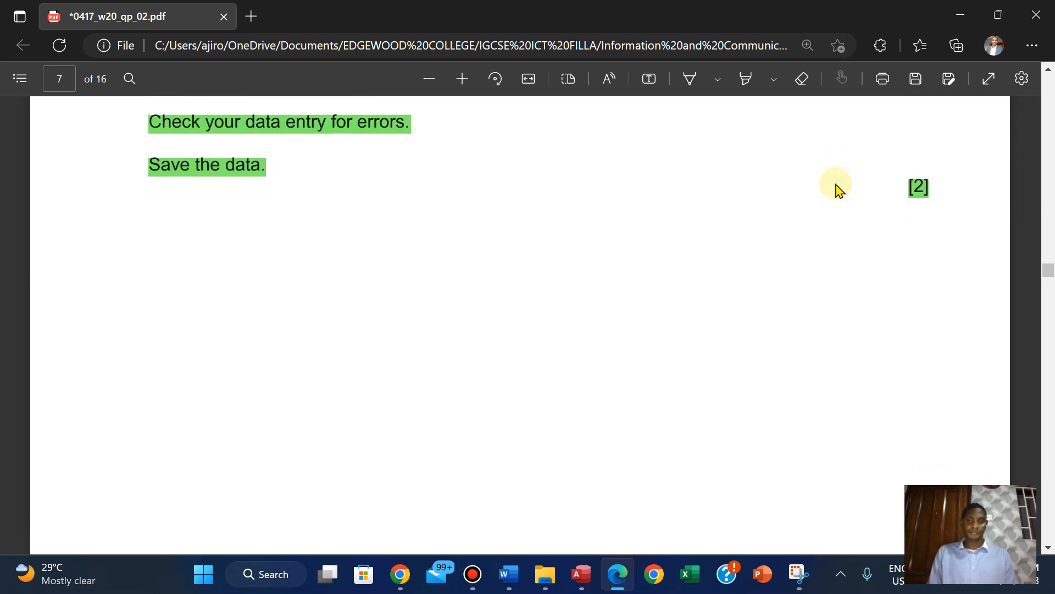
pyautogui.scroll(-10, 836, 190)
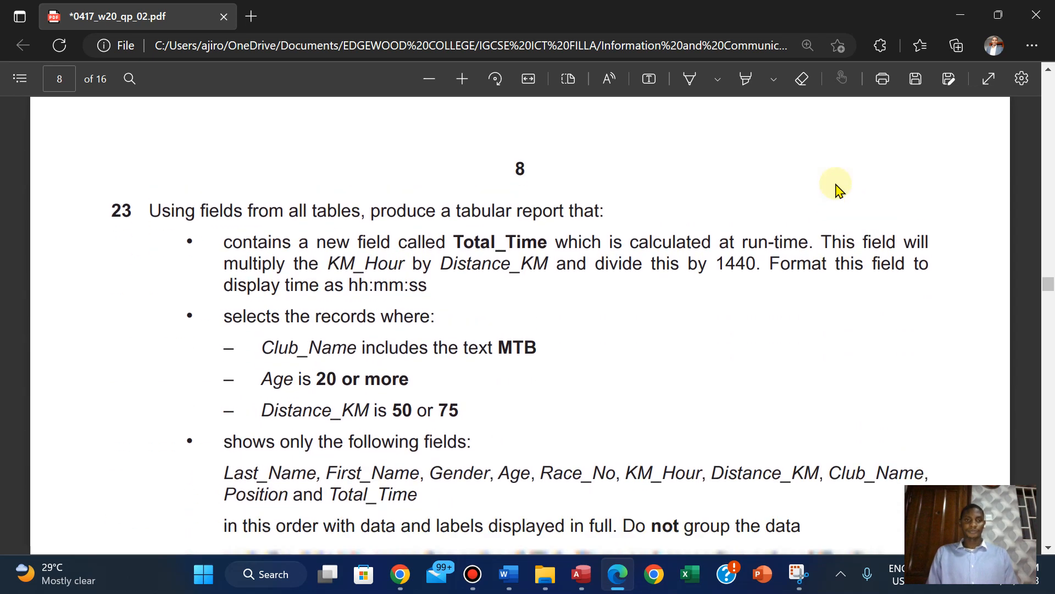
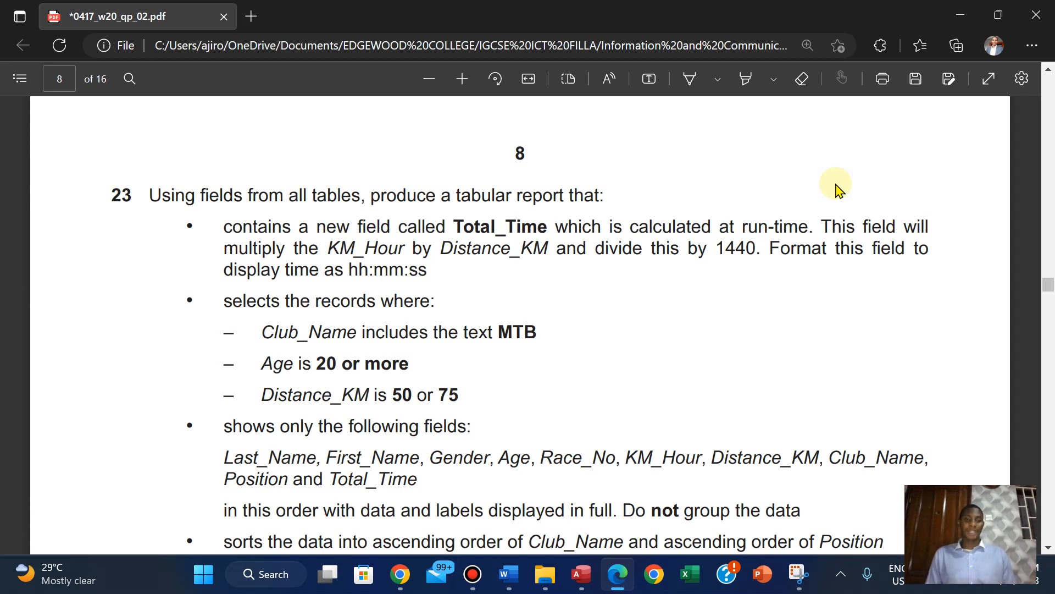
# Review question 23's report requirements in the PDF, then switch to Access and close the N220SCORE table
pyautogui.scroll(-2, 837, 190)
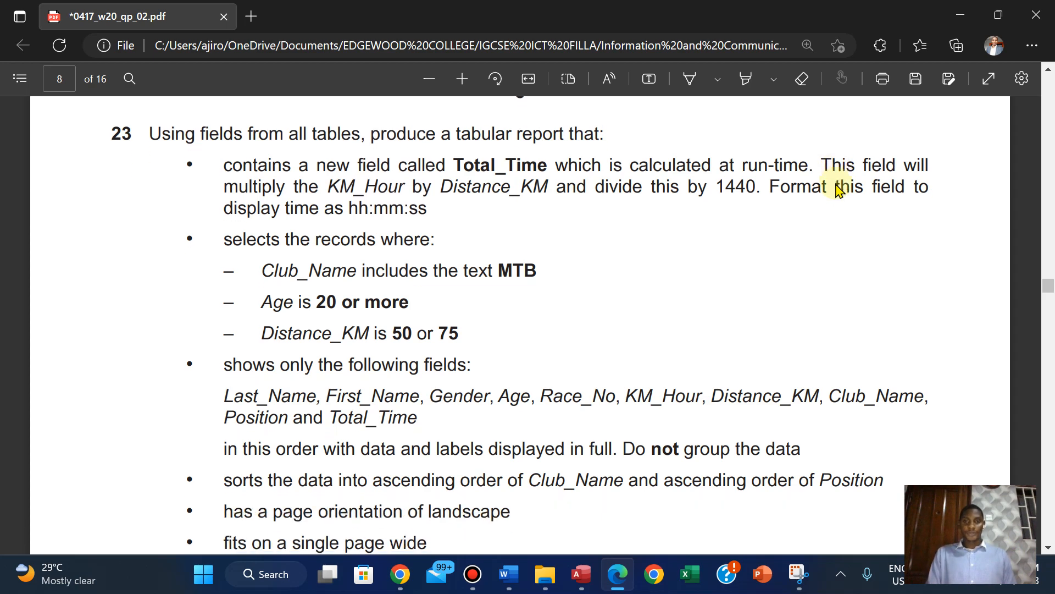
pyautogui.click(580, 574)
pyautogui.rightClick(183, 92)
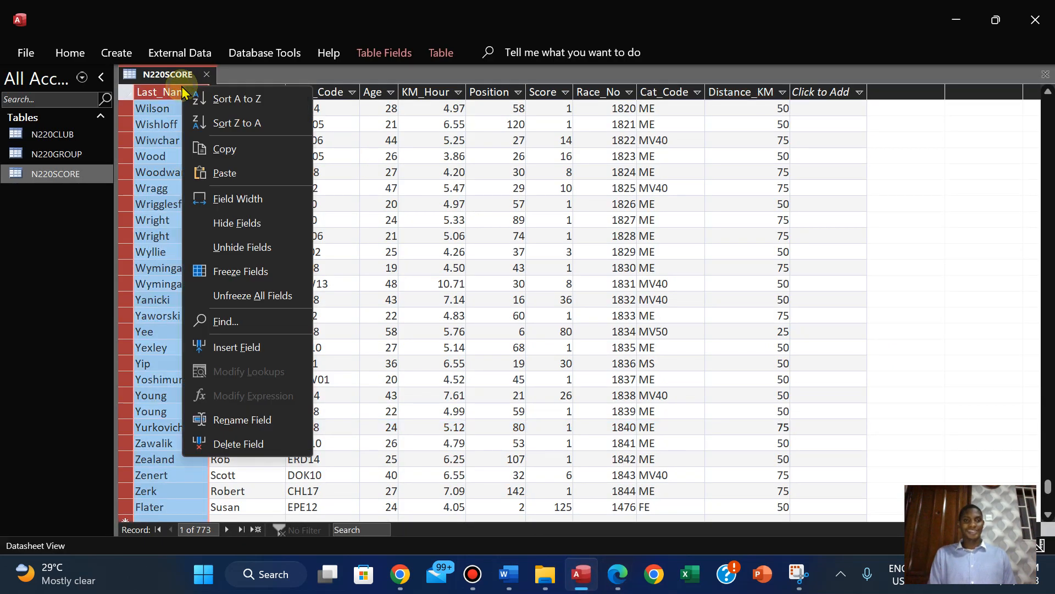
pyautogui.rightClick(169, 76)
pyautogui.click(150, 76)
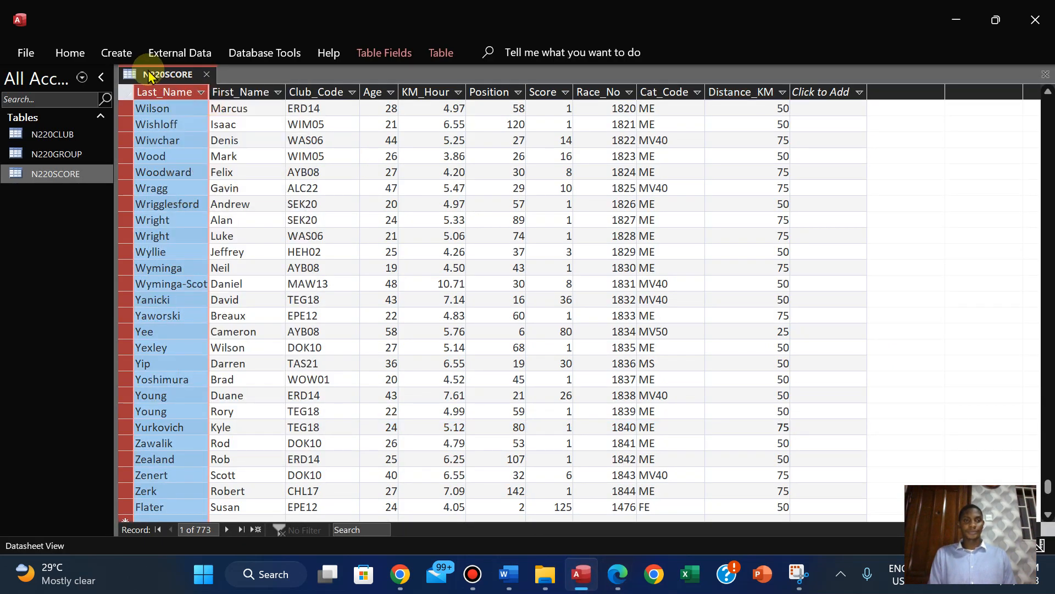
pyautogui.click(177, 109)
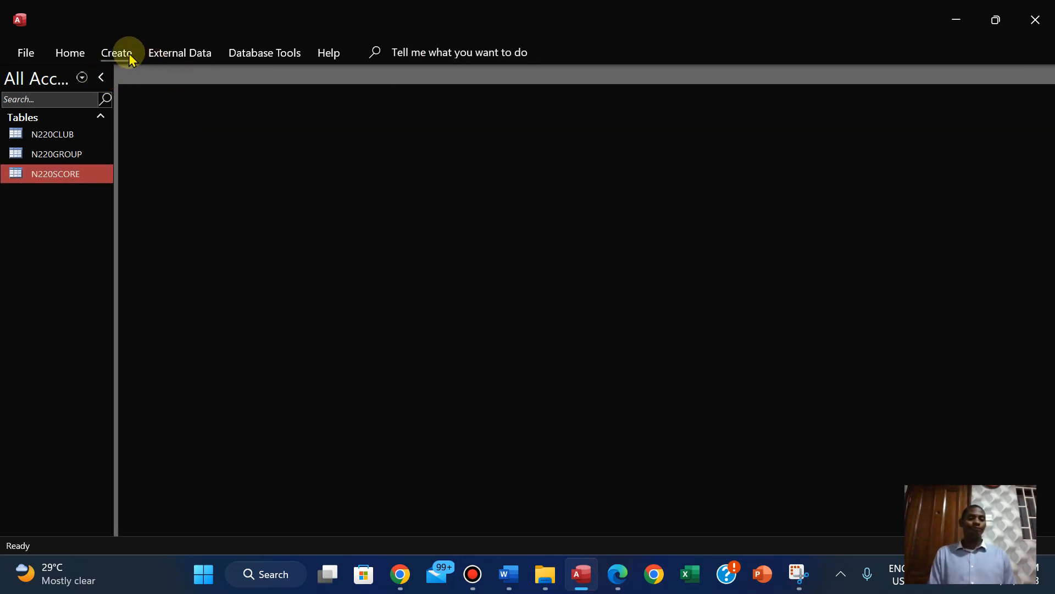
# Start a new query with the Simple Query Wizard
pyautogui.click(129, 59)
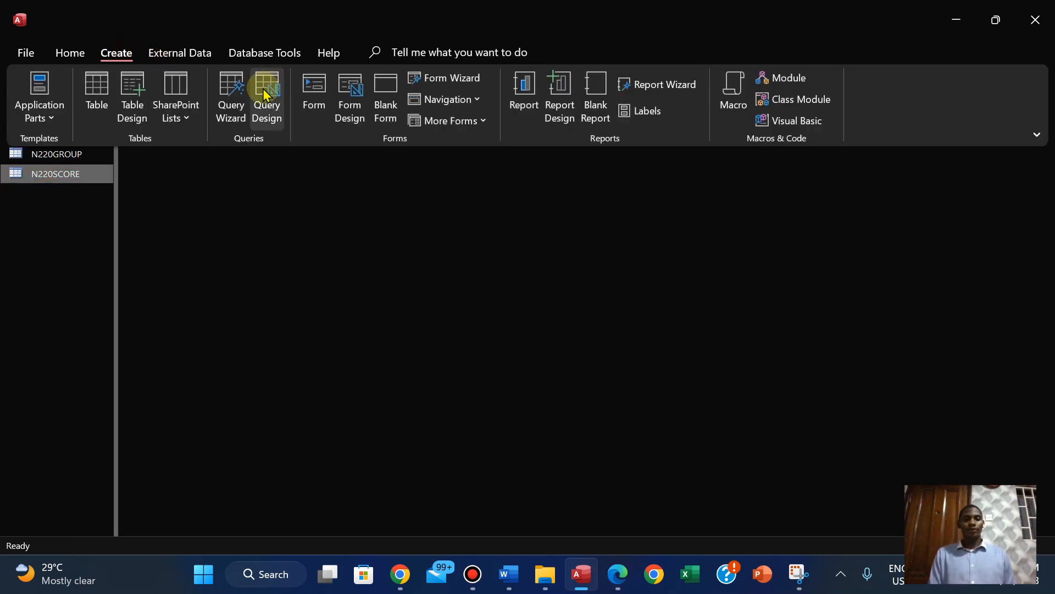
pyautogui.click(228, 96)
pyautogui.click(577, 333)
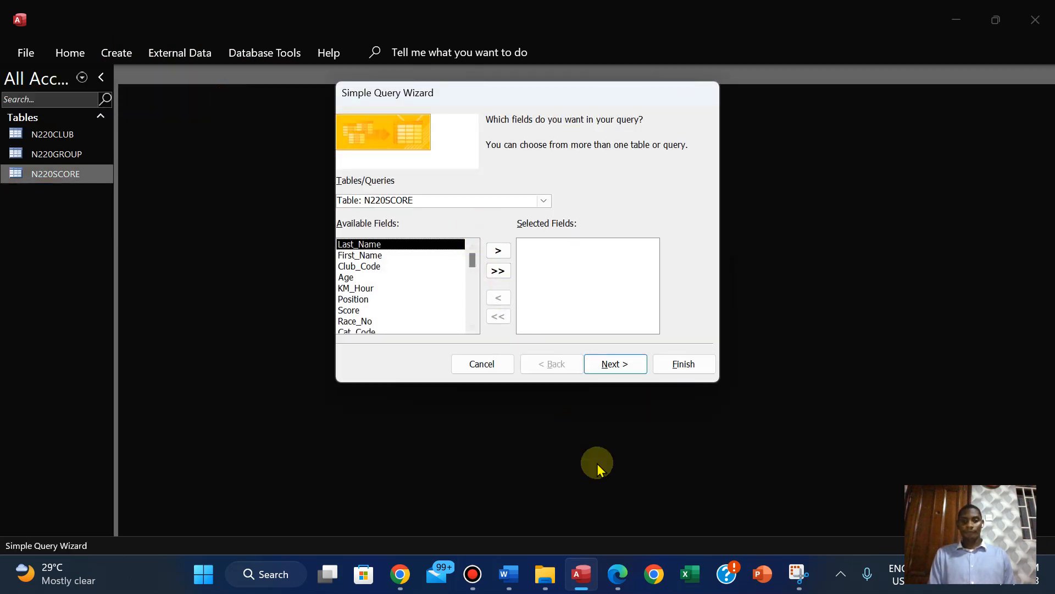
# Check question 23's field list in the PDF, and add Last_Name and First_Name from N220SCORE to the query in Access
pyautogui.click(618, 574)
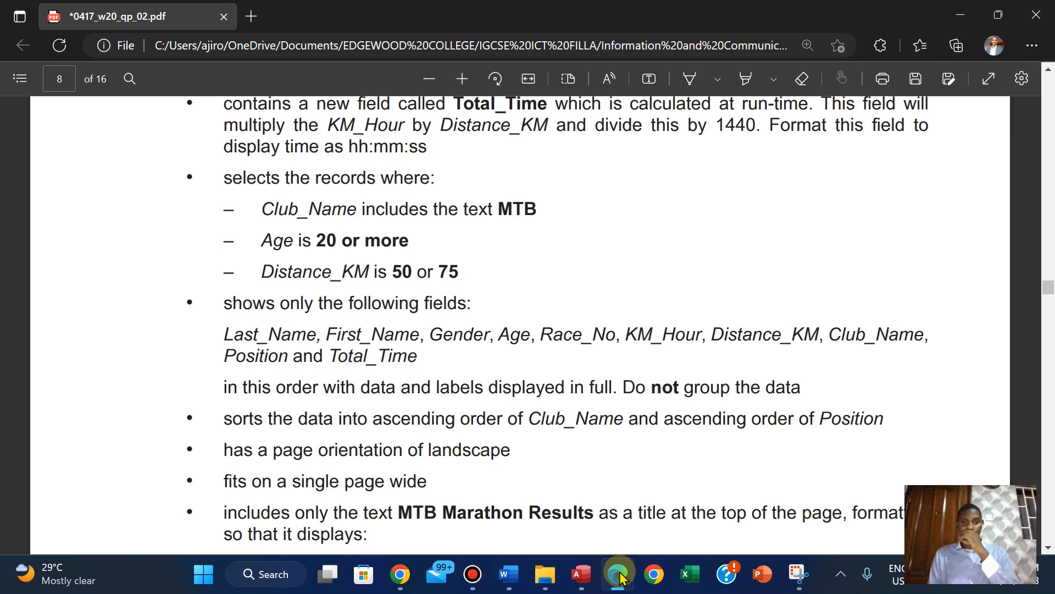
pyautogui.click(618, 574)
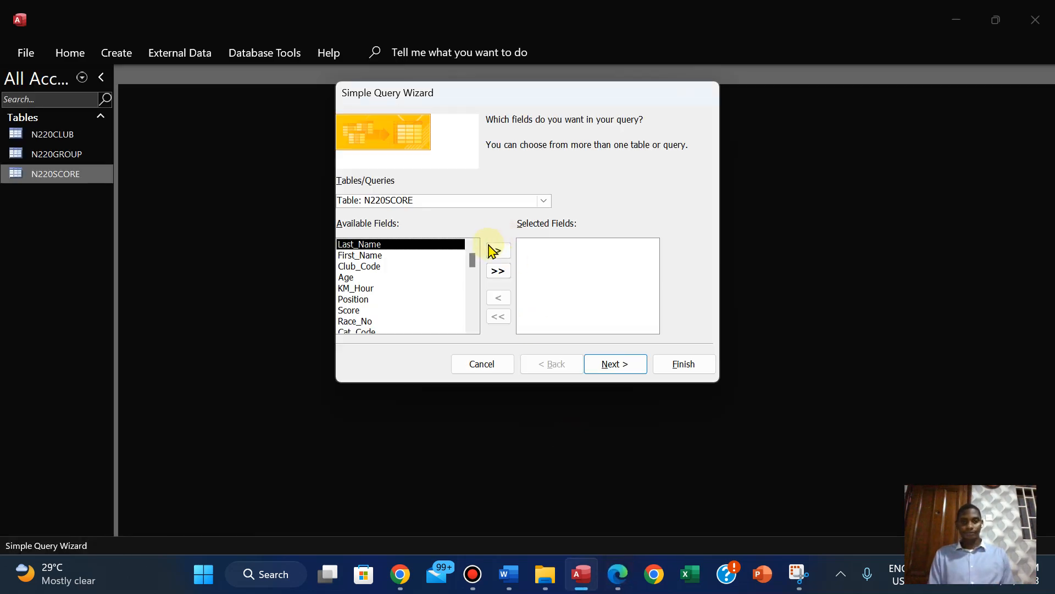
pyautogui.click(493, 252)
pyautogui.click(494, 253)
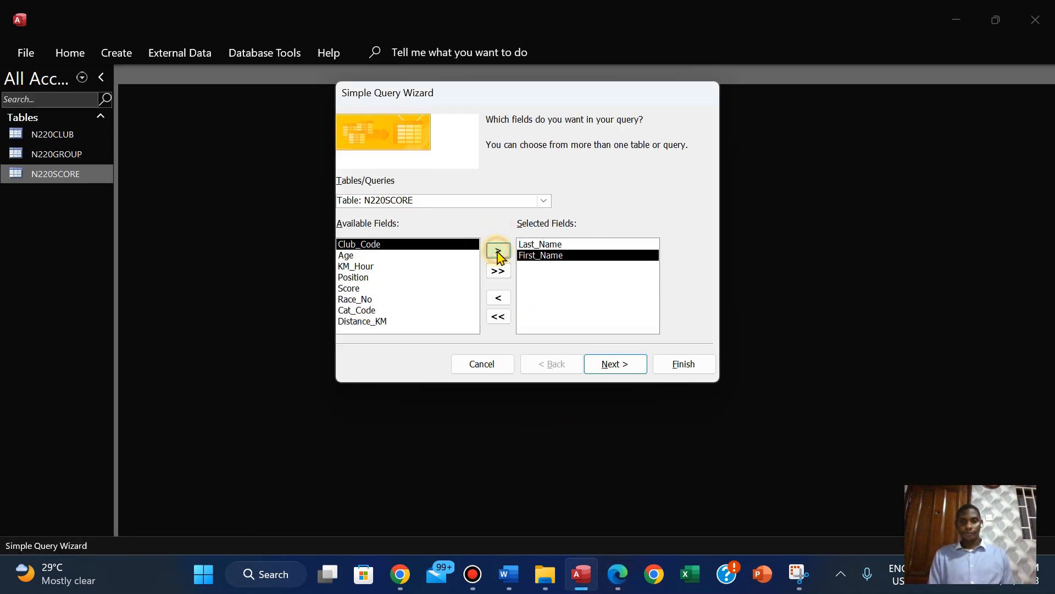
# Check the PDF's field list again, and add the Gender field from table N220GROUP to the query in Access
pyautogui.click(611, 585)
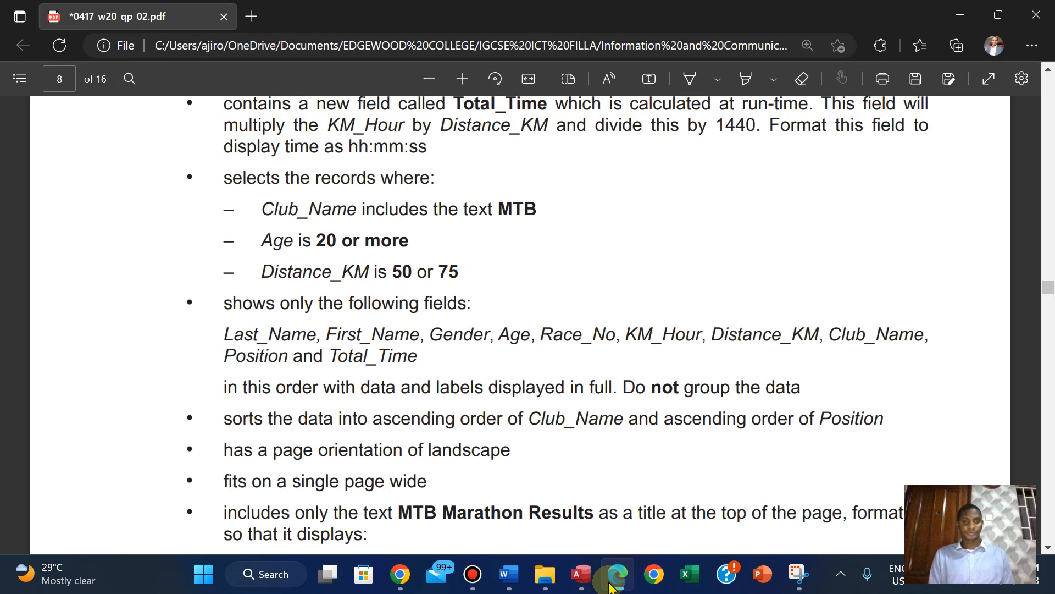
pyautogui.click(611, 584)
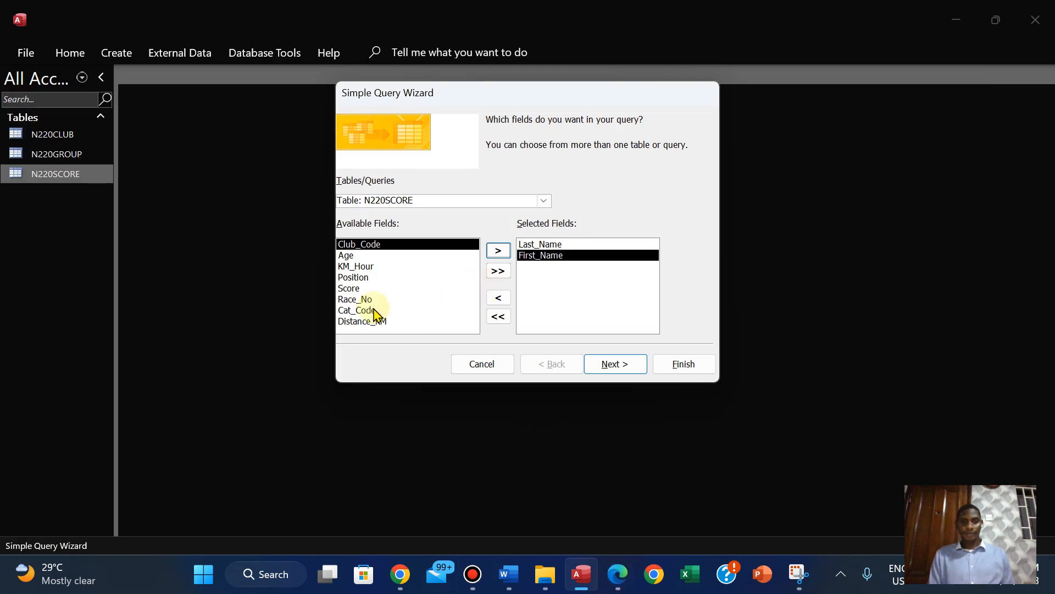
pyautogui.click(542, 203)
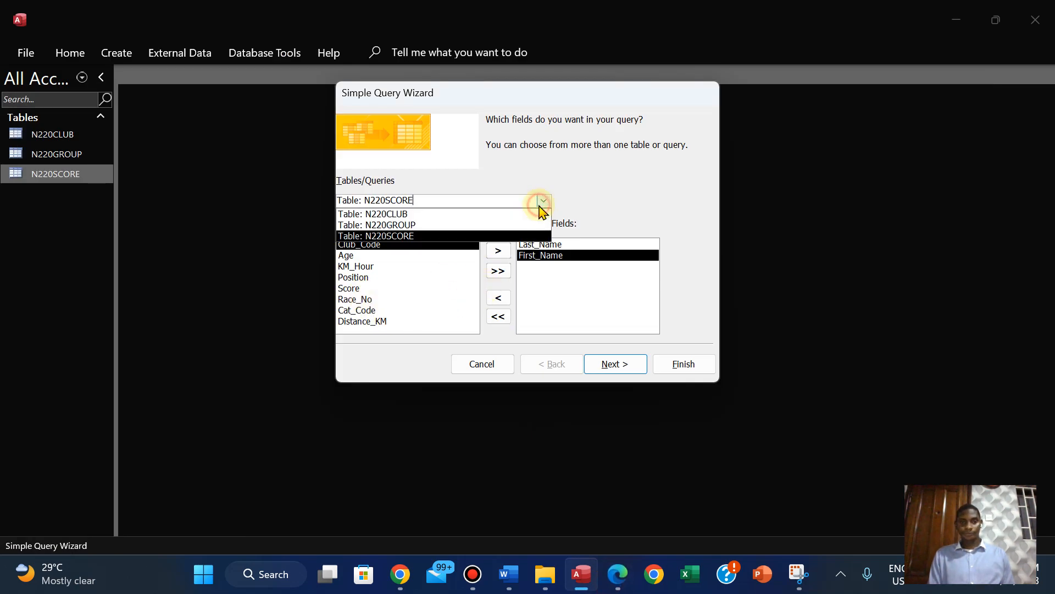
pyautogui.click(478, 225)
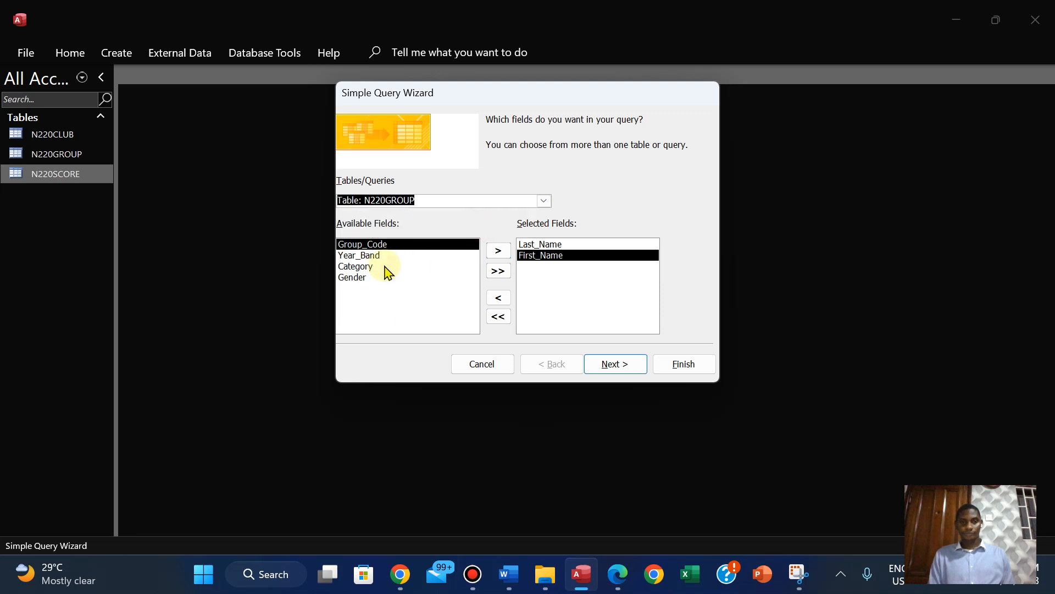
pyautogui.click(360, 278)
pyautogui.click(498, 250)
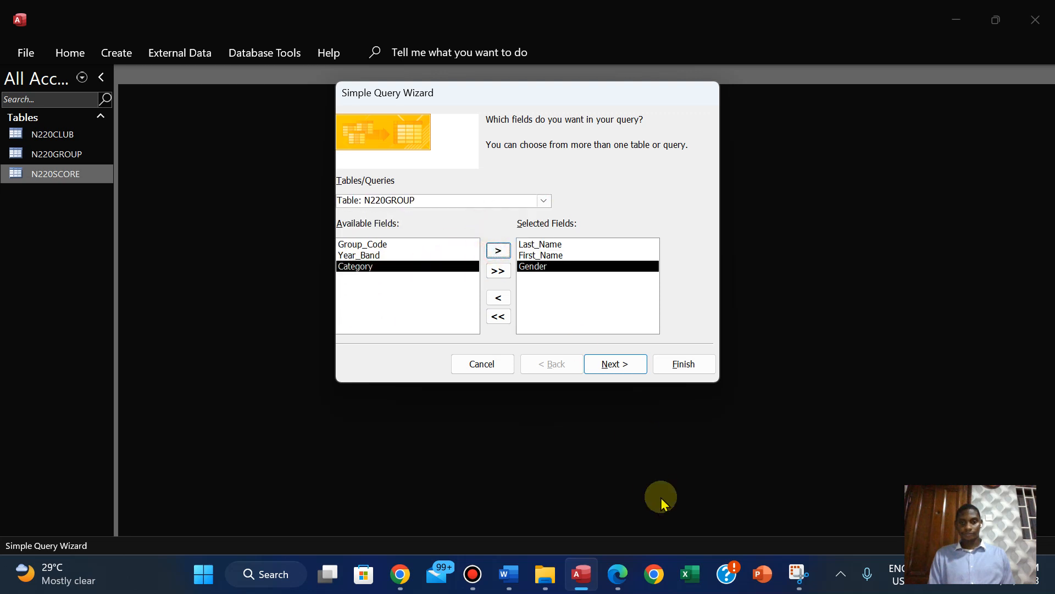
# Consult the field list in the PDF, and add the Age field from table N220SCORE to the query in Access
pyautogui.click(618, 574)
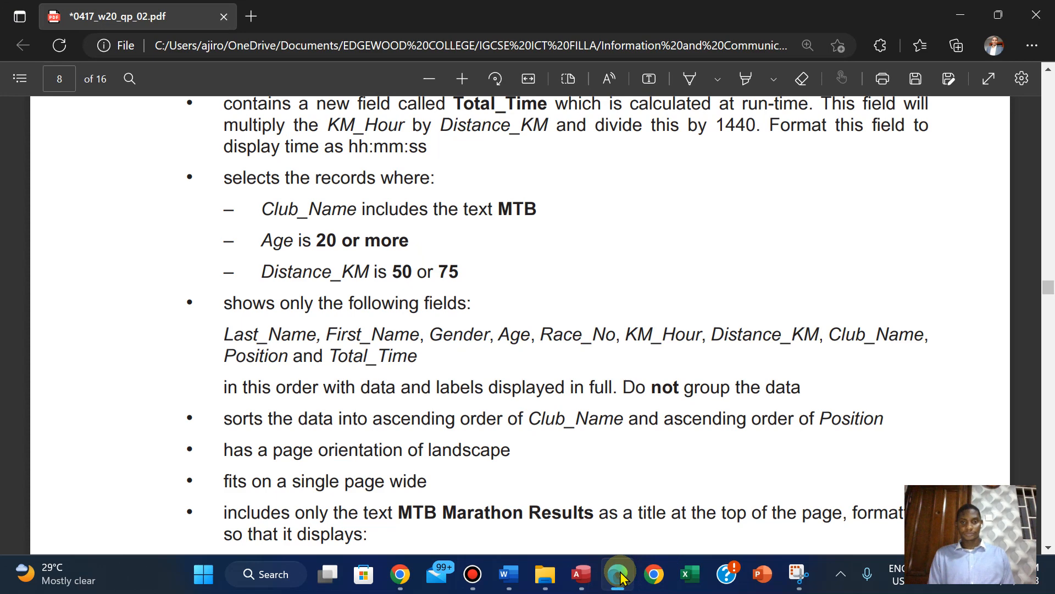
pyautogui.click(618, 574)
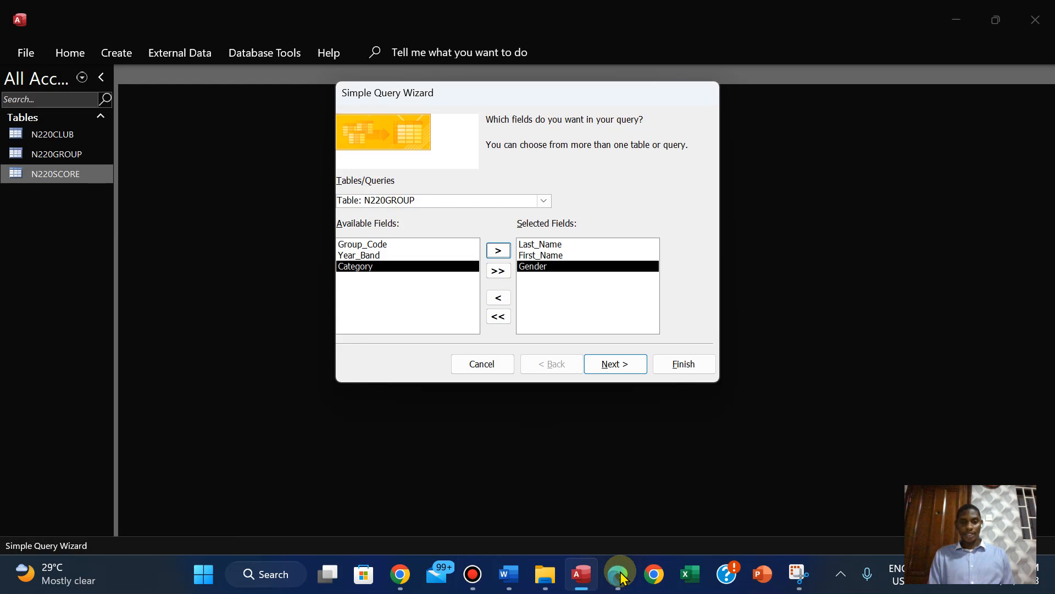
pyautogui.click(543, 201)
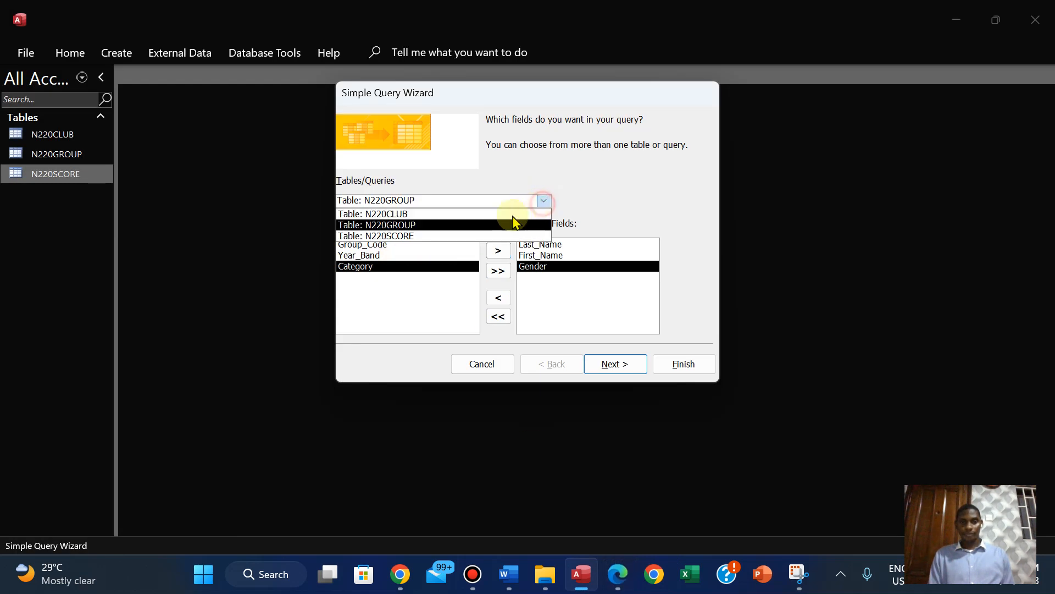
pyautogui.click(449, 237)
pyautogui.click(394, 255)
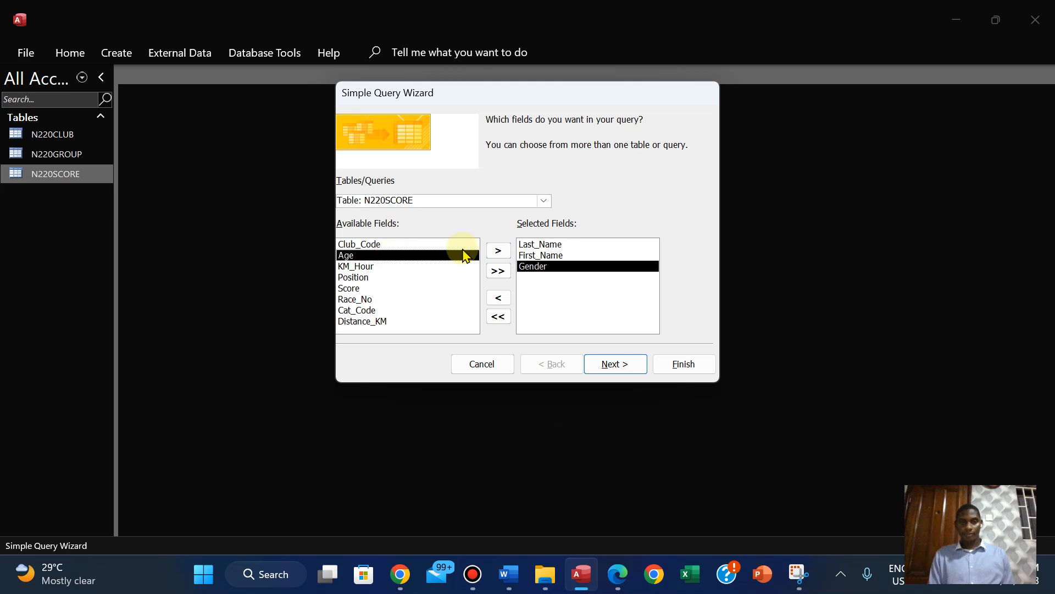
pyautogui.click(499, 252)
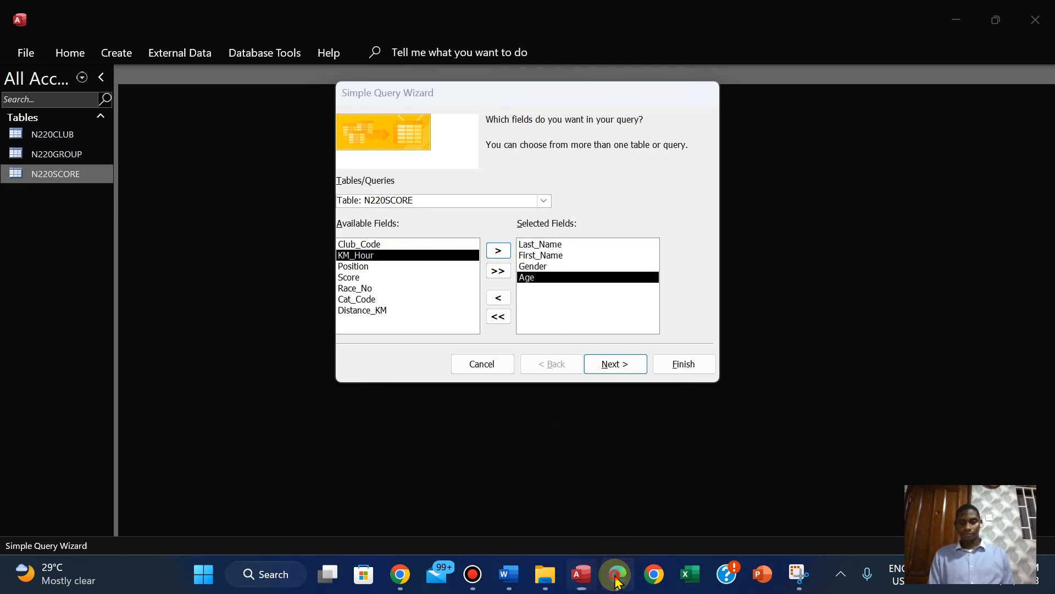
# Following the PDF's field order, add Race_No and then KM_Hour from N220SCORE to the query in Access
pyautogui.click(617, 574)
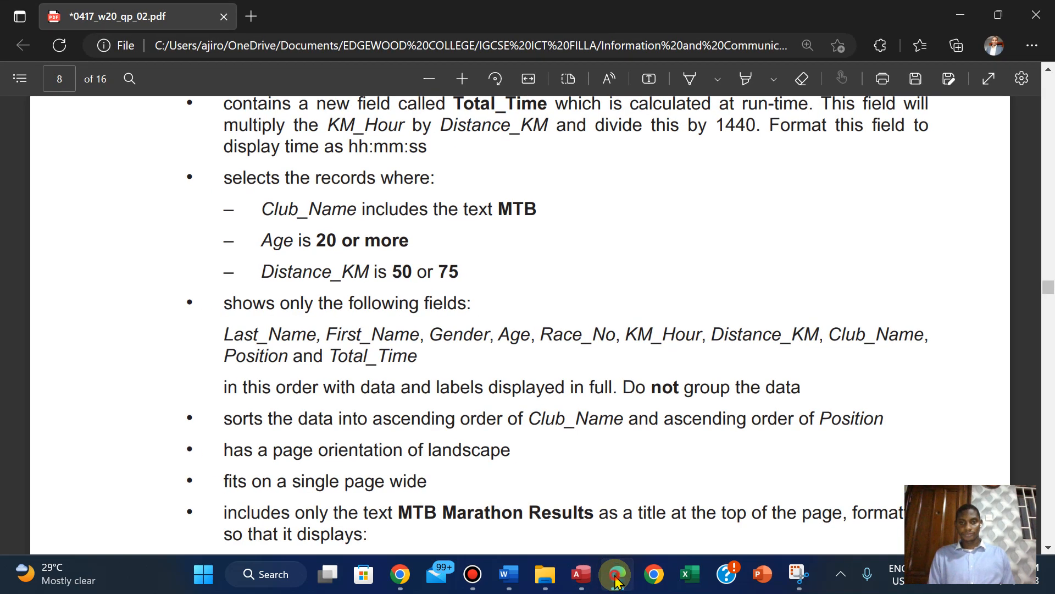
pyautogui.click(616, 574)
pyautogui.click(358, 289)
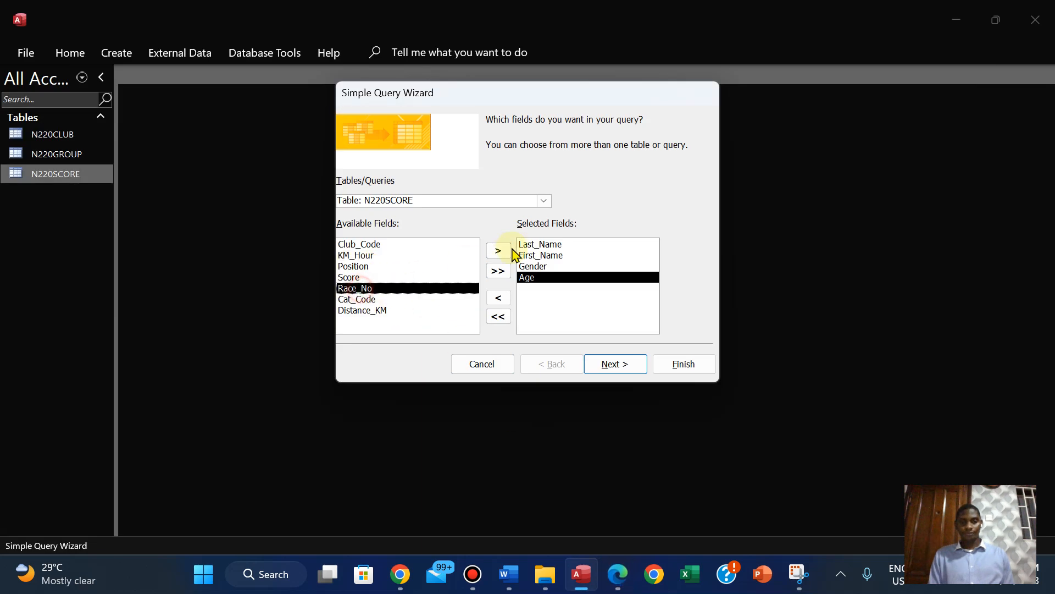
pyautogui.click(503, 251)
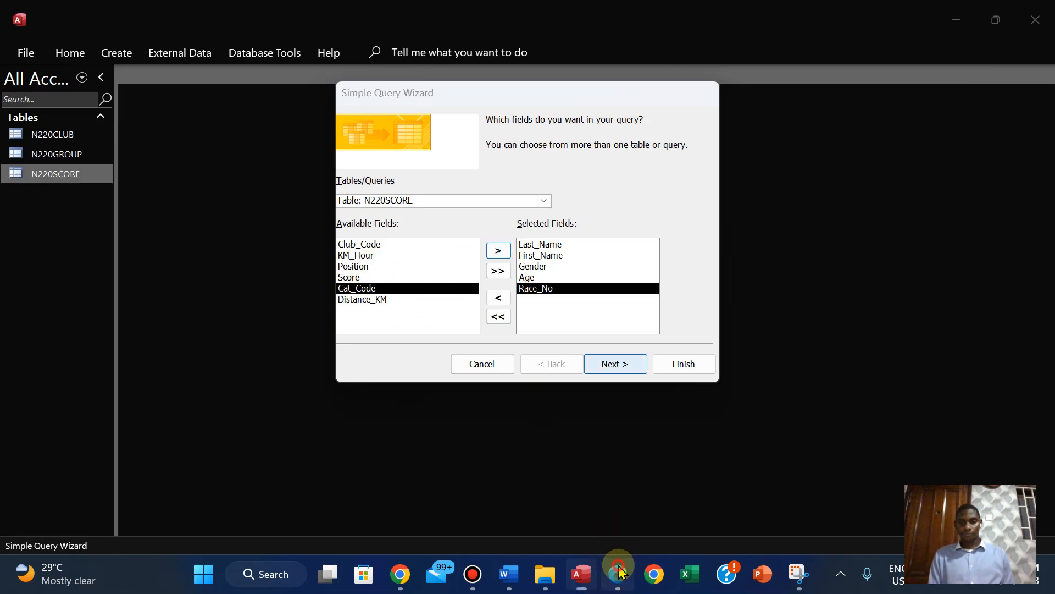
pyautogui.click(617, 573)
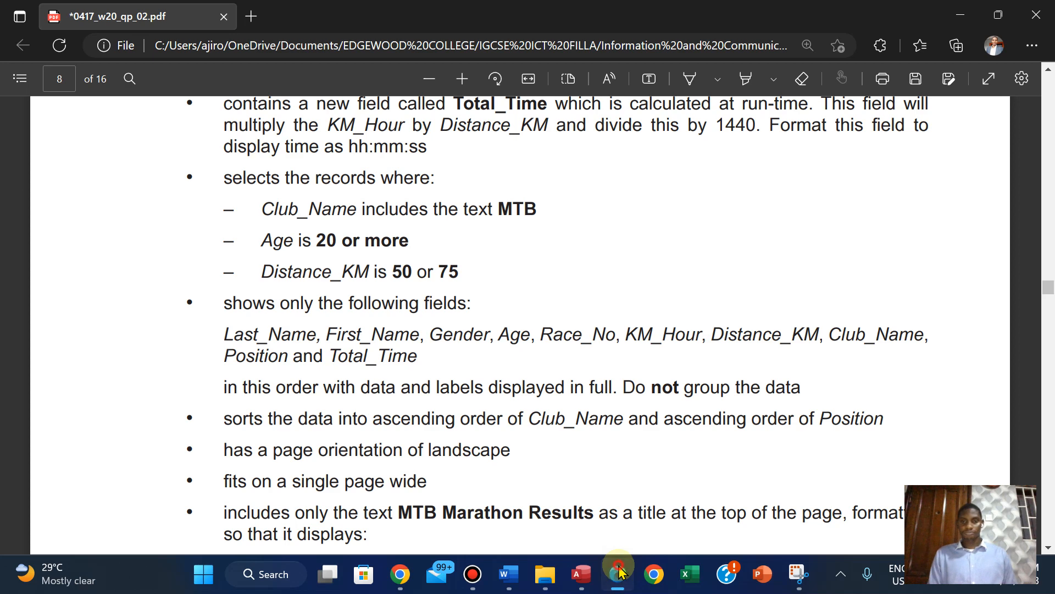
pyautogui.click(618, 573)
pyautogui.click(364, 256)
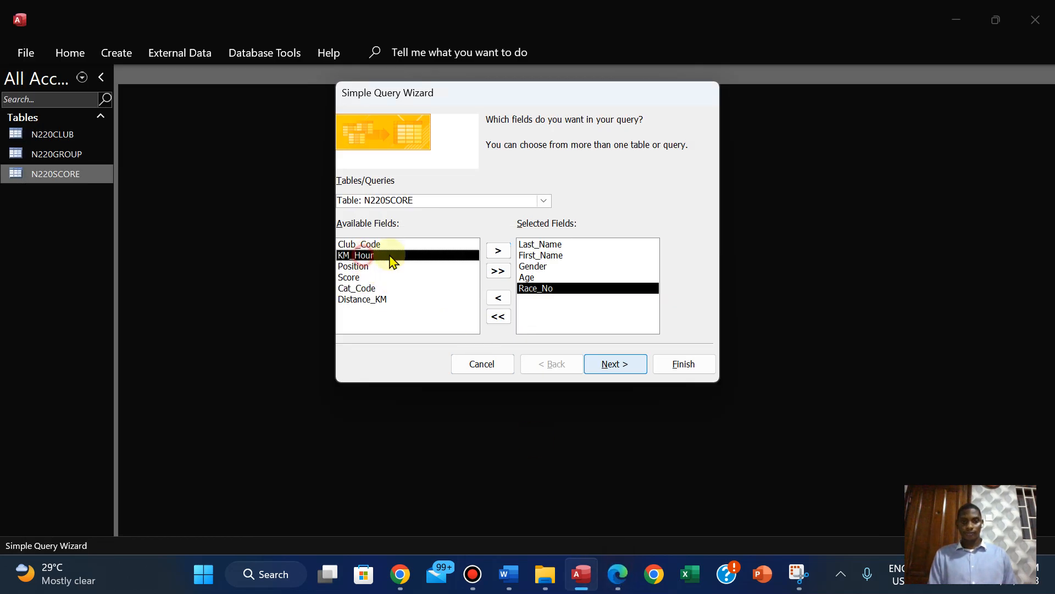
pyautogui.click(498, 251)
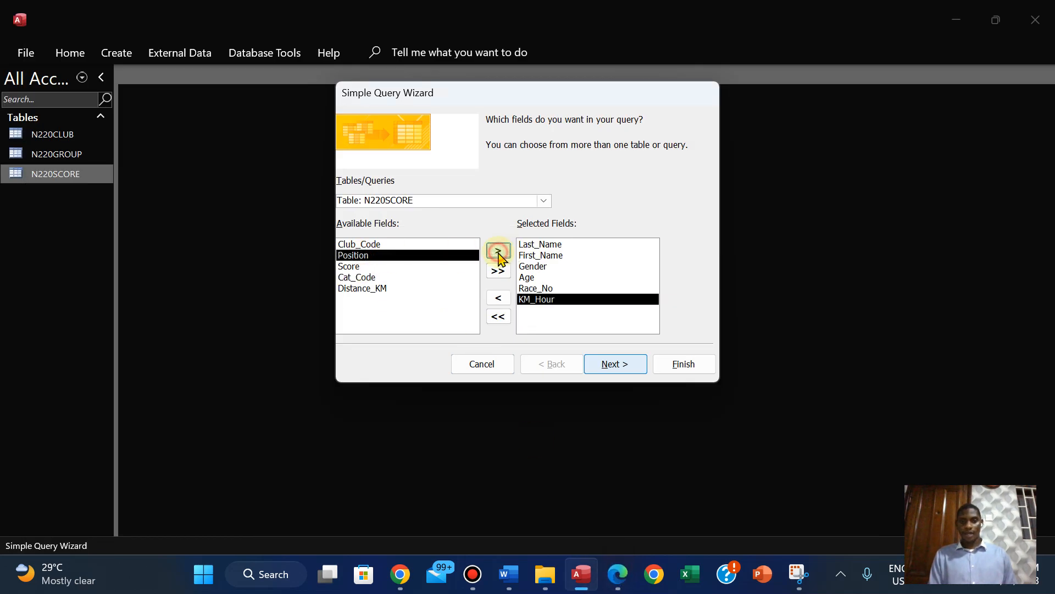
# Check the PDF's field order, and add Distance_KM from N220SCORE to the query in Access
pyautogui.click(614, 578)
pyautogui.click(614, 578)
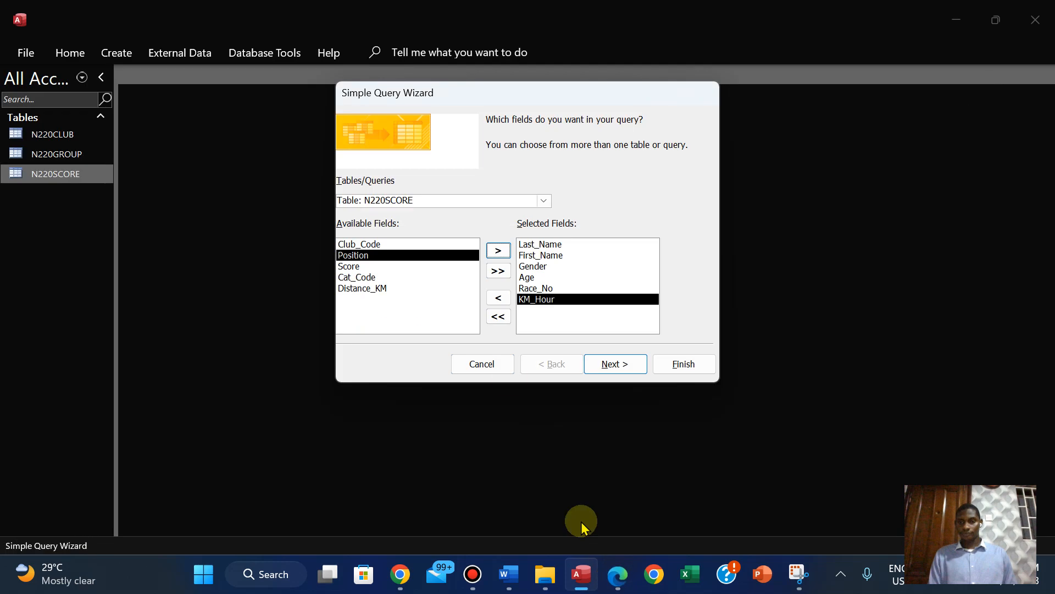
pyautogui.click(377, 288)
pyautogui.click(497, 252)
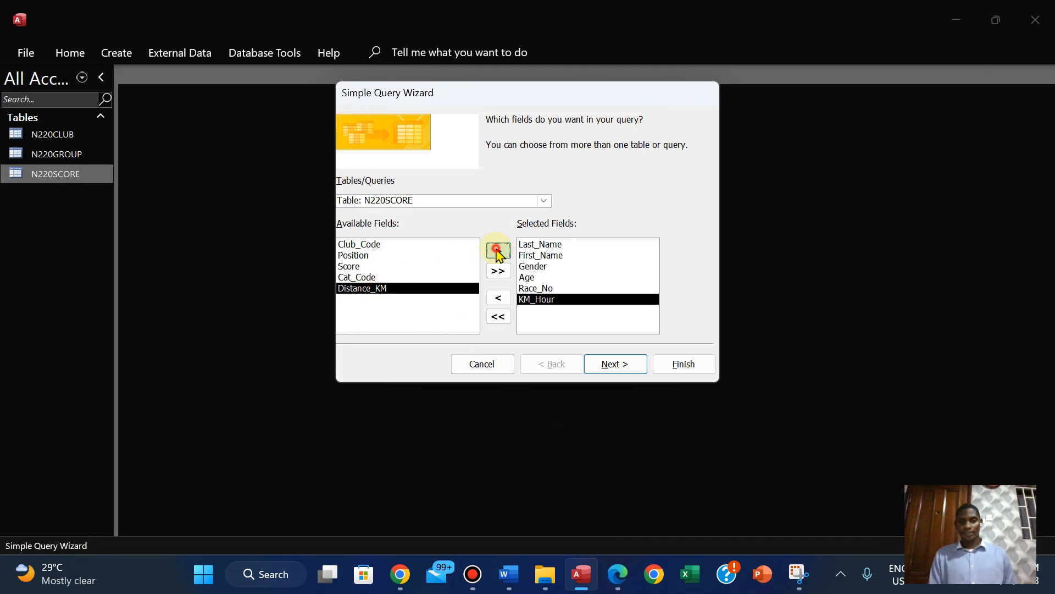
# Check the PDF's field order, and add the Club_Name field from table N220CLUB to the query in Access
pyautogui.click(618, 586)
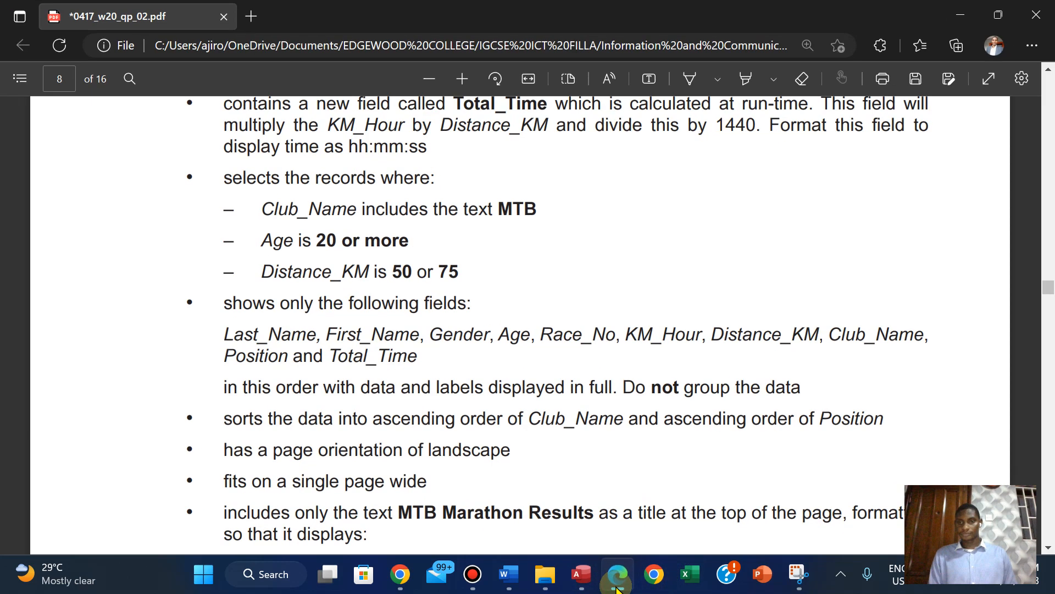
pyautogui.click(618, 586)
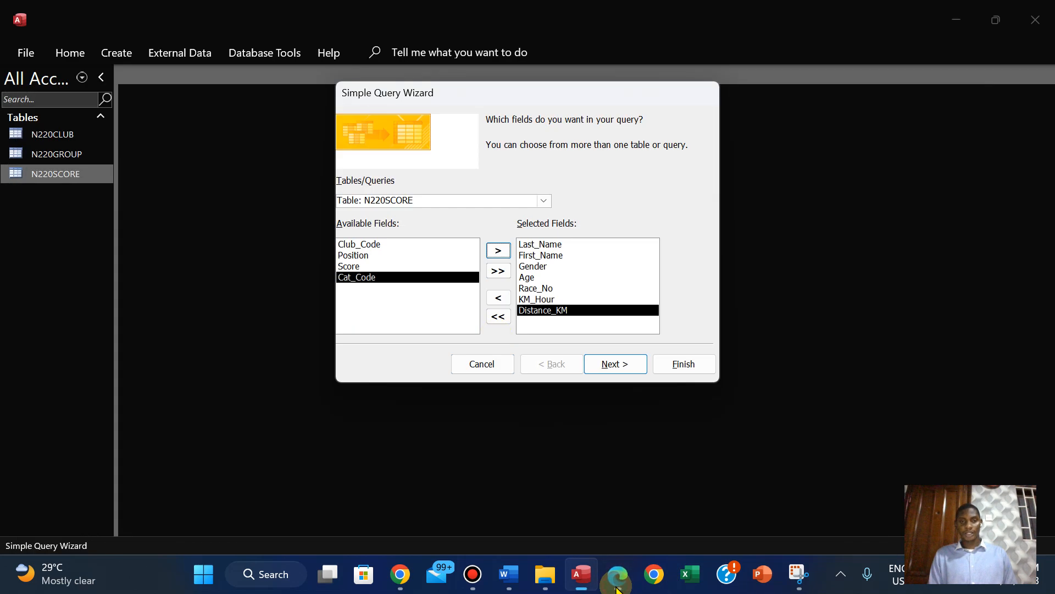
pyautogui.click(543, 200)
pyautogui.click(498, 224)
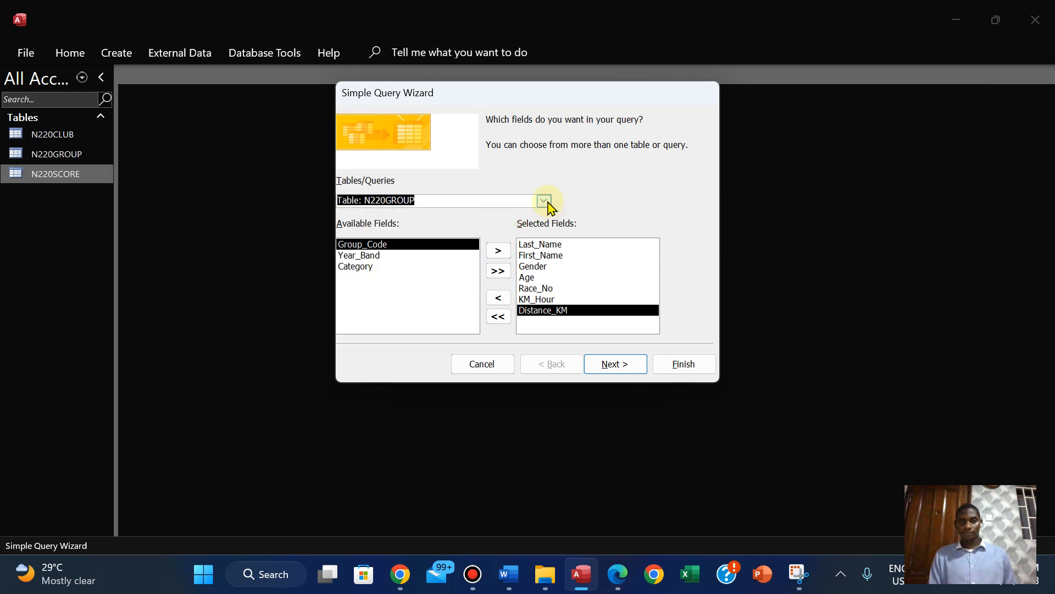
pyautogui.click(545, 202)
pyautogui.click(487, 216)
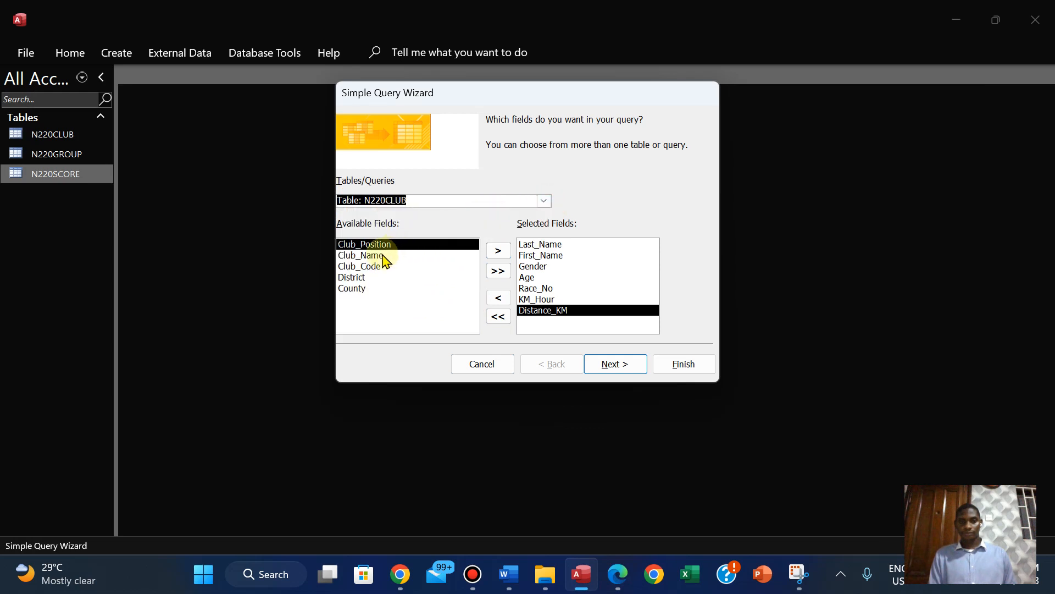
pyautogui.click(387, 255)
pyautogui.click(499, 251)
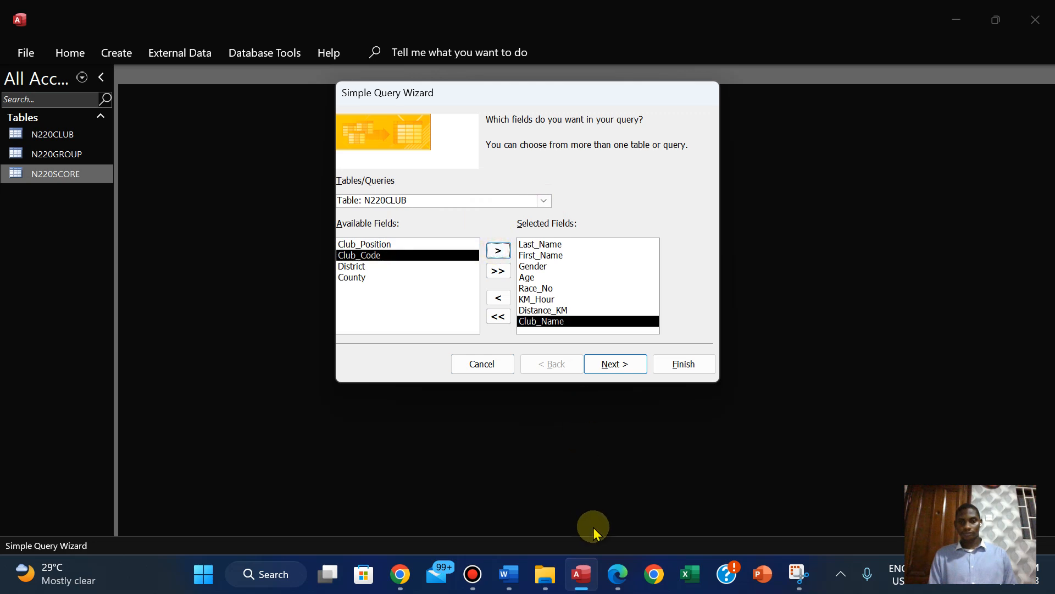
# Check the PDF's field order, and add the Position field from table N220SCORE to the query in Access
pyautogui.click(617, 576)
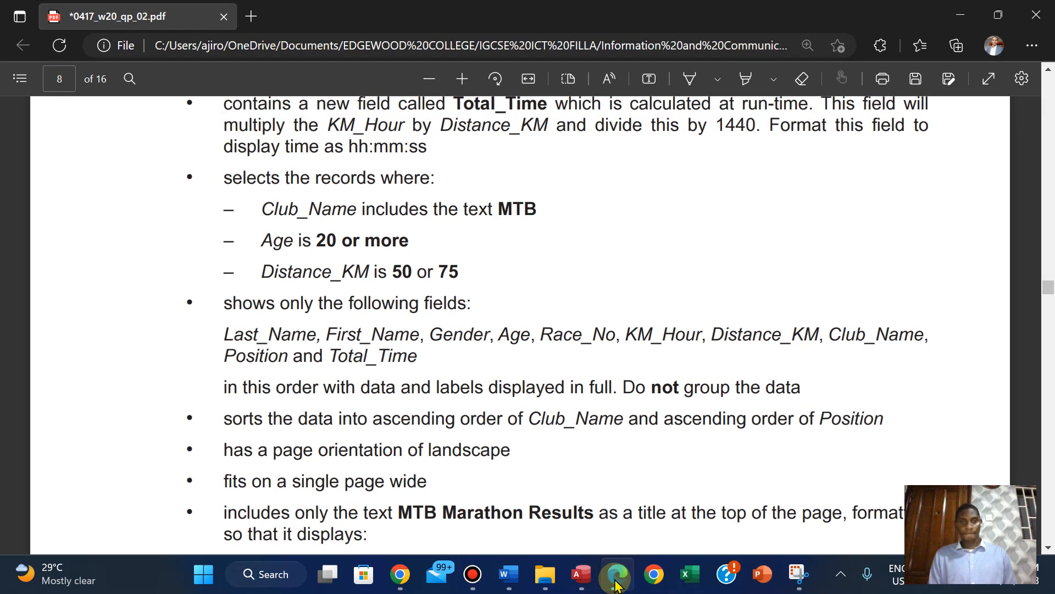
pyautogui.click(616, 581)
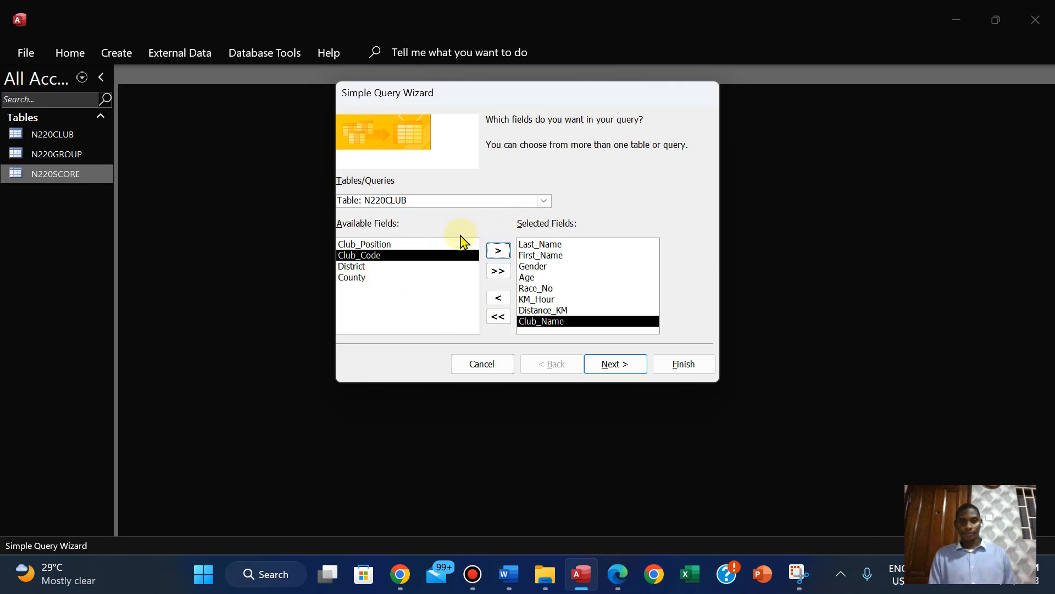
pyautogui.click(543, 202)
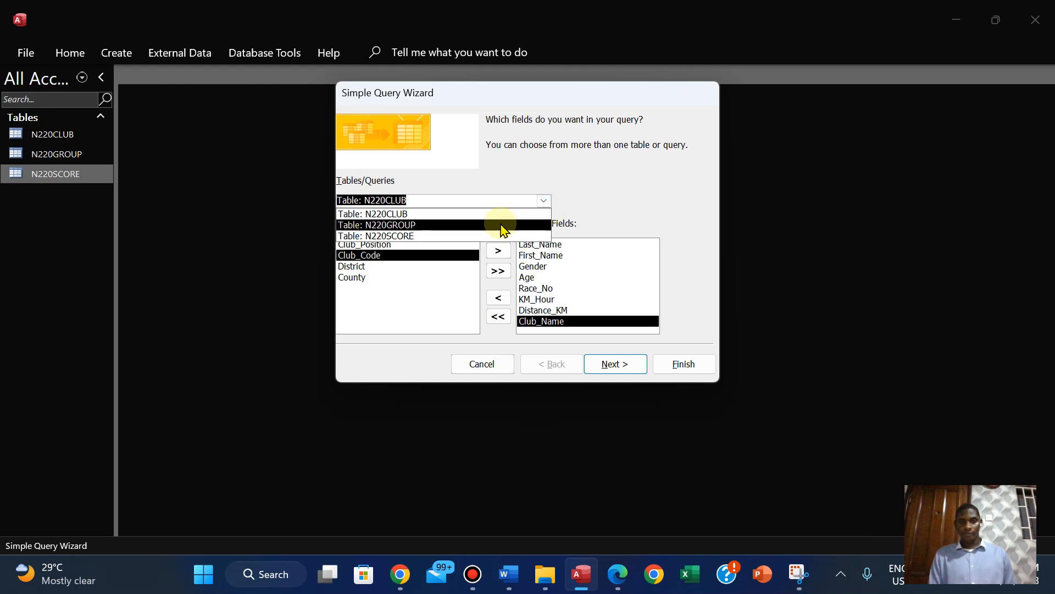
pyautogui.click(484, 236)
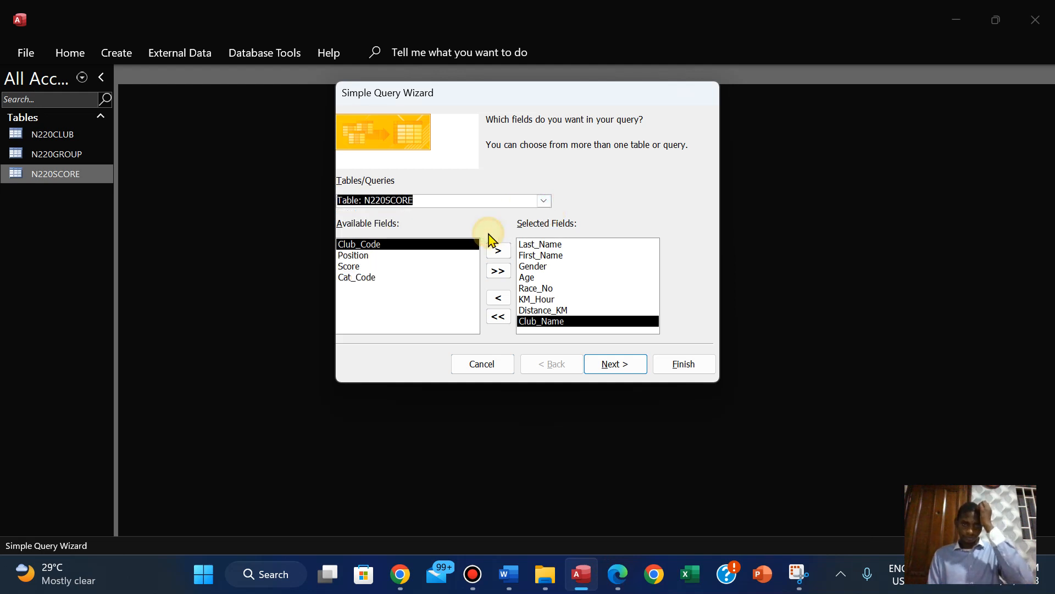
pyautogui.click(416, 255)
pyautogui.click(498, 251)
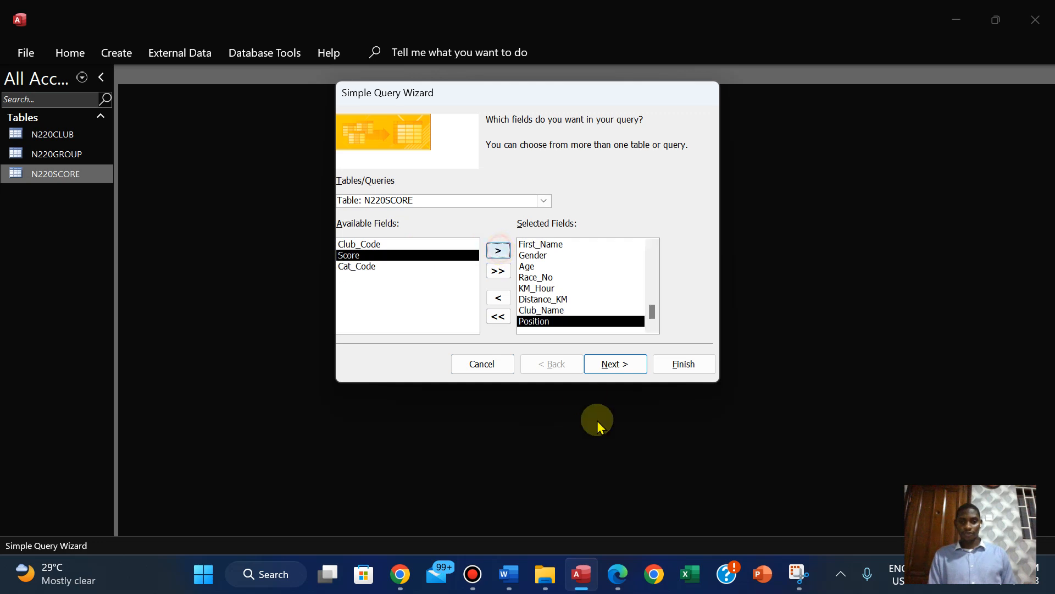
# Check the selected fields against question 23's field list in the PDF, and continue to the query's title page in Access
pyautogui.click(611, 577)
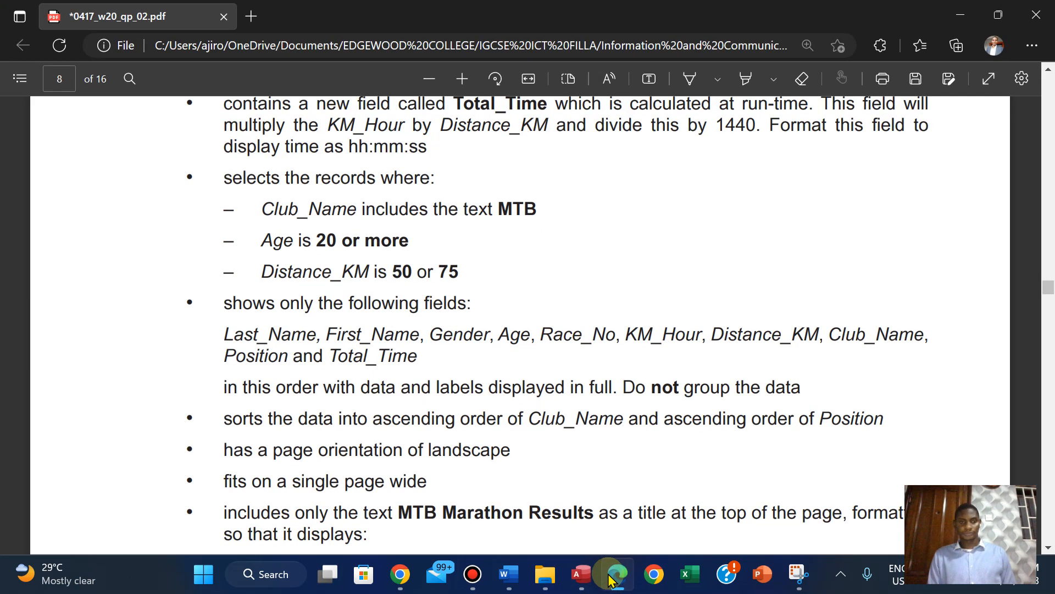
pyautogui.click(611, 577)
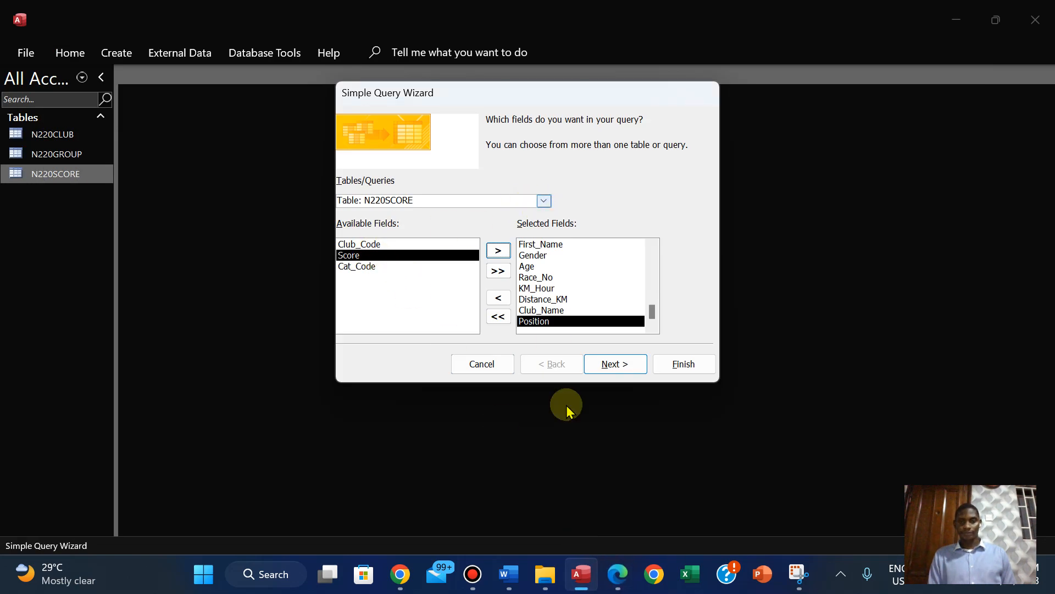
pyautogui.click(627, 566)
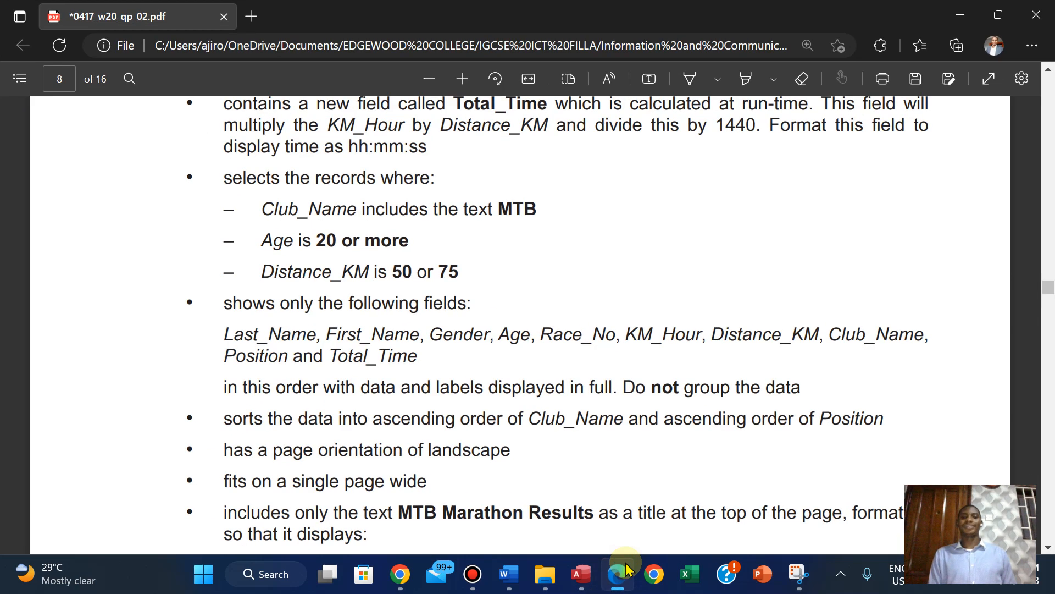
pyautogui.press('Up')
pyautogui.press('Up')
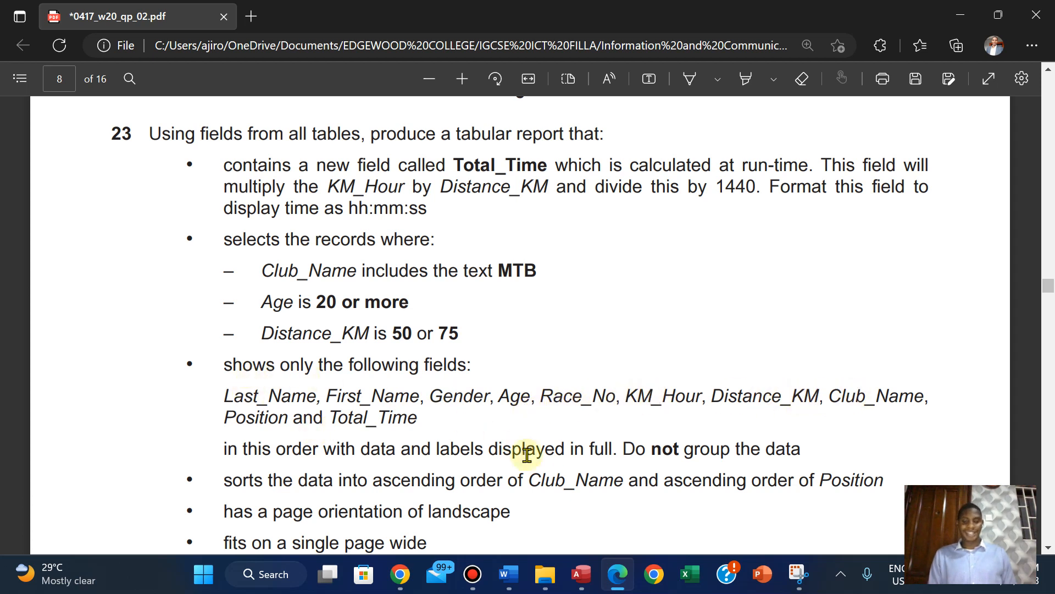
pyautogui.click(581, 574)
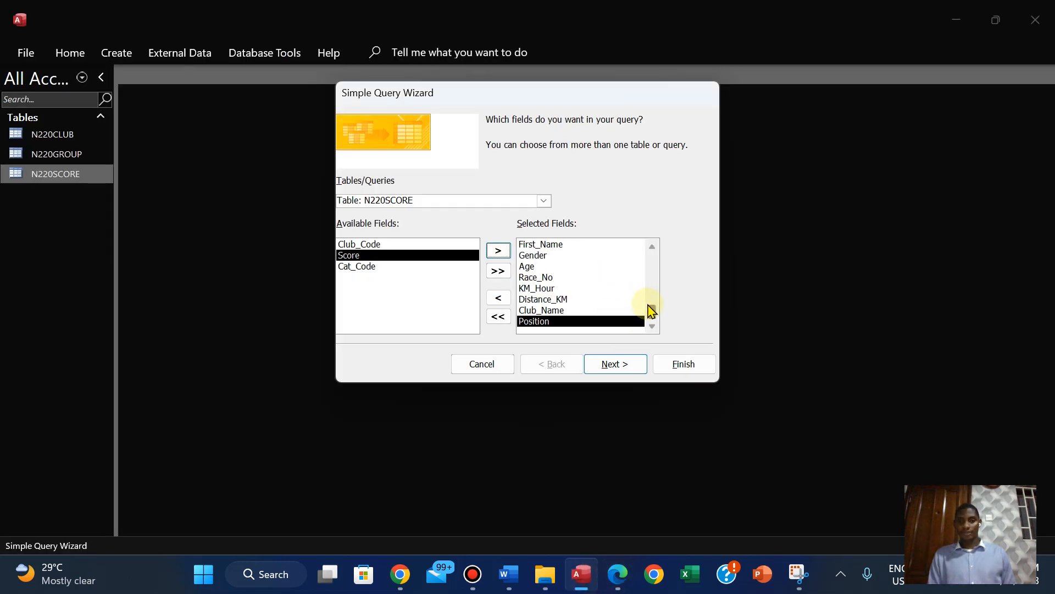
pyautogui.moveTo(652, 309); pyautogui.dragTo(647, 248)
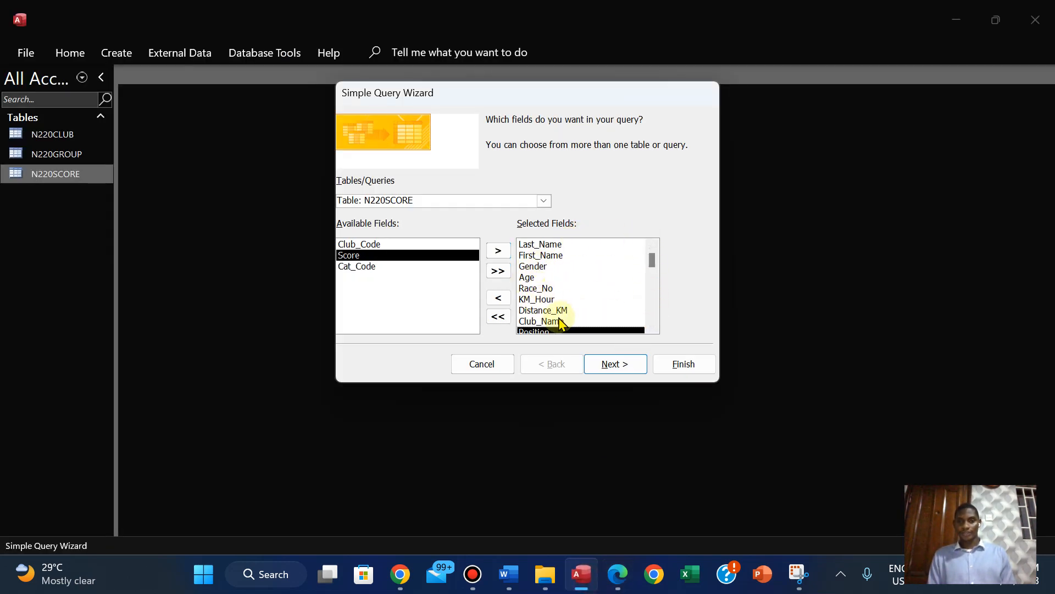
pyautogui.click(652, 326)
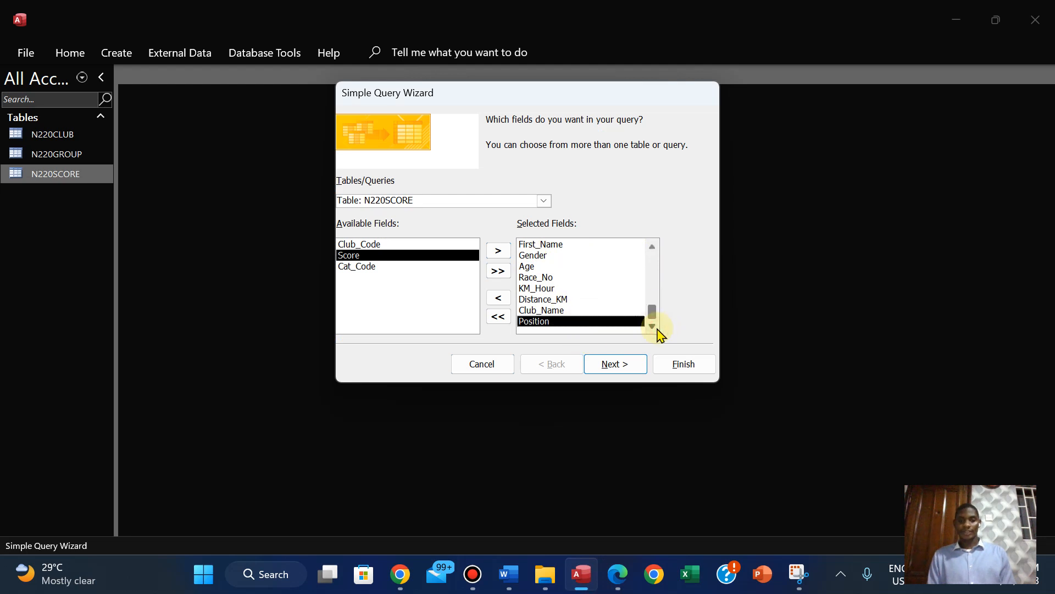
pyautogui.click(622, 374)
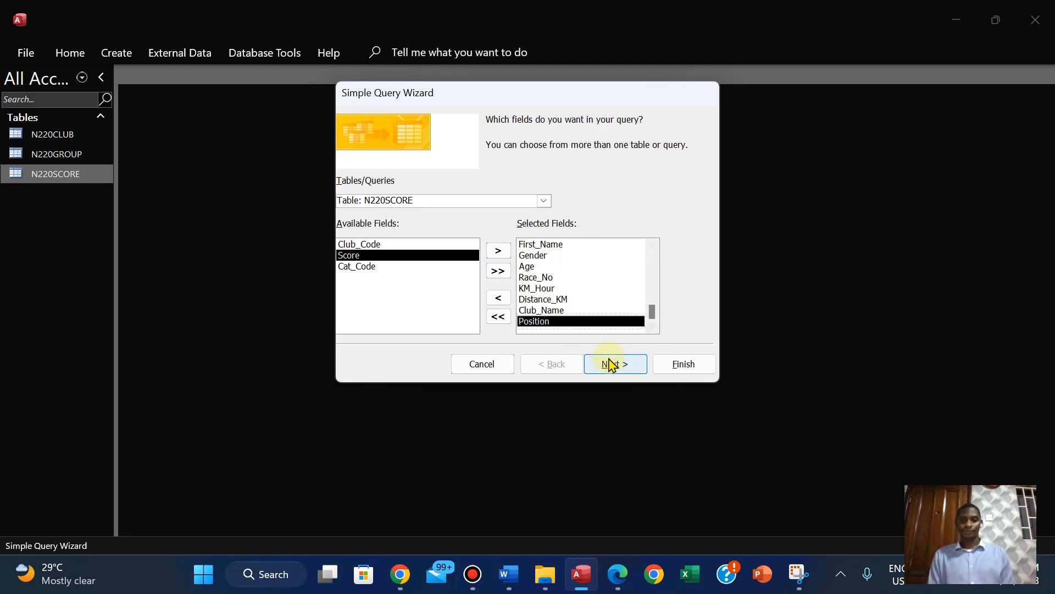
pyautogui.click(609, 364)
pyautogui.click(609, 364)
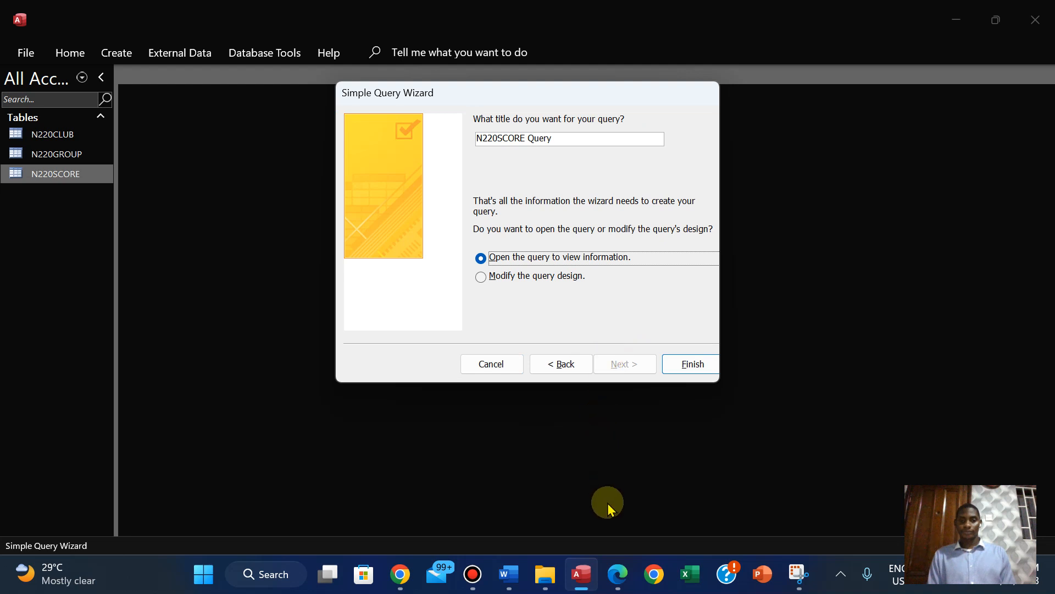
# Copy the title MTB Marathon Results from the PDF, set it as the query's title in Access, and create the query
pyautogui.click(617, 576)
pyautogui.press('Down')
pyautogui.press('Down')
pyautogui.press('Down')
pyautogui.press('Down')
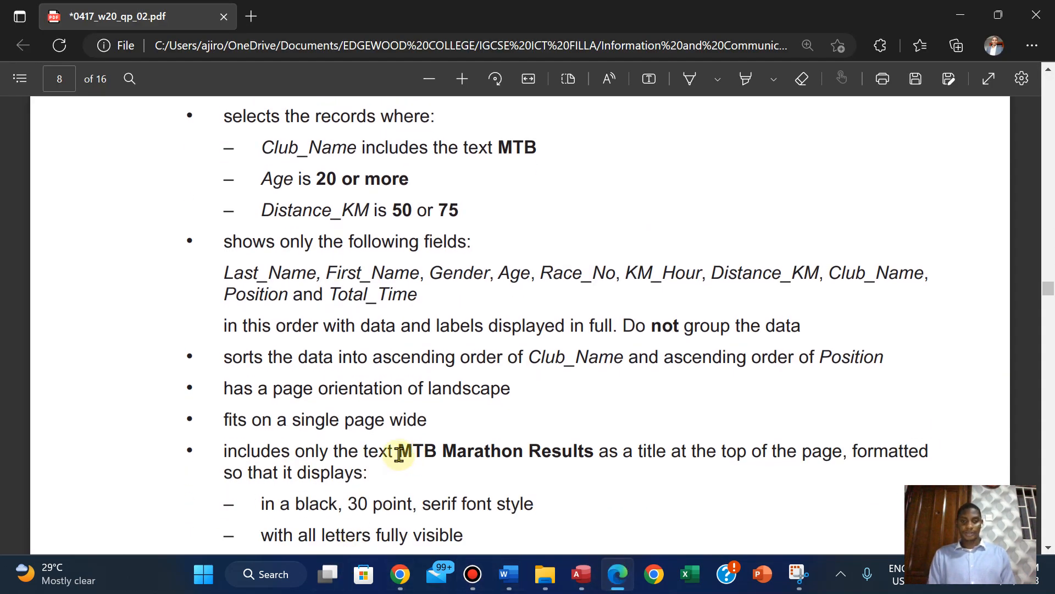
pyautogui.moveTo(399, 454); pyautogui.dragTo(594, 455)
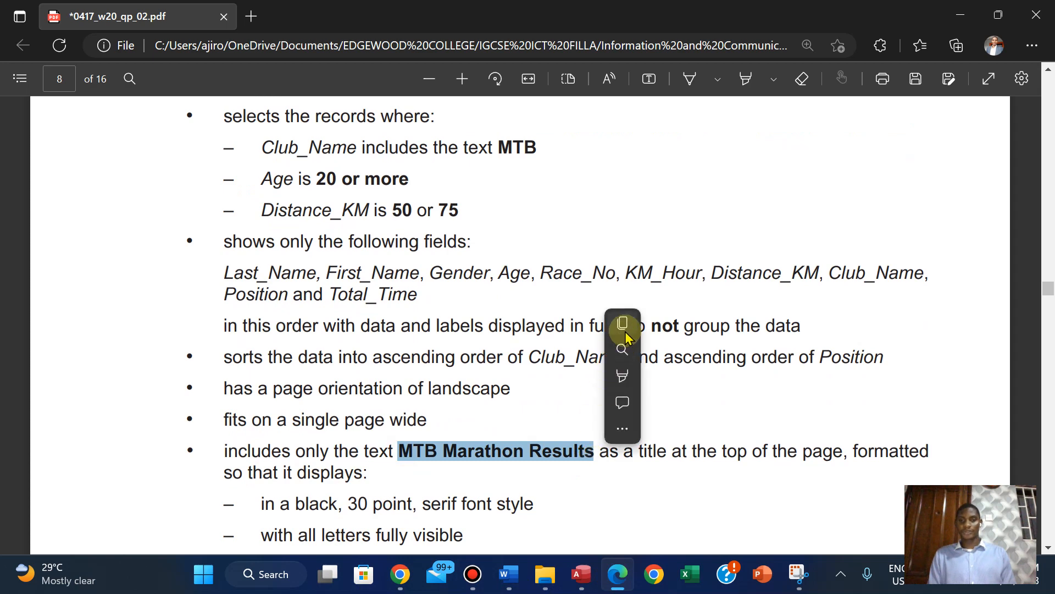
pyautogui.click(621, 325)
pyautogui.click(580, 584)
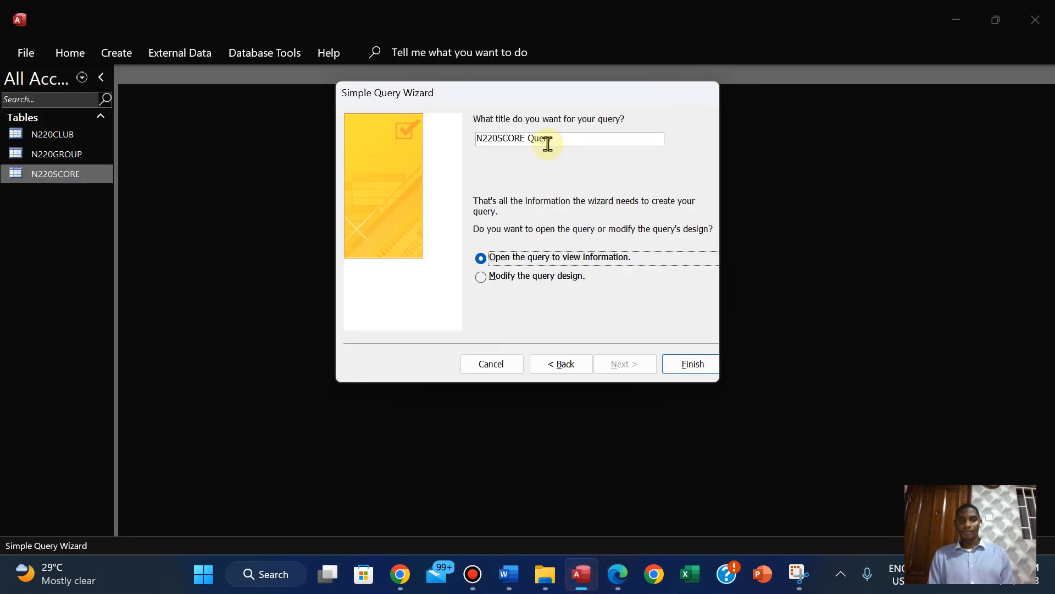
pyautogui.click(570, 136)
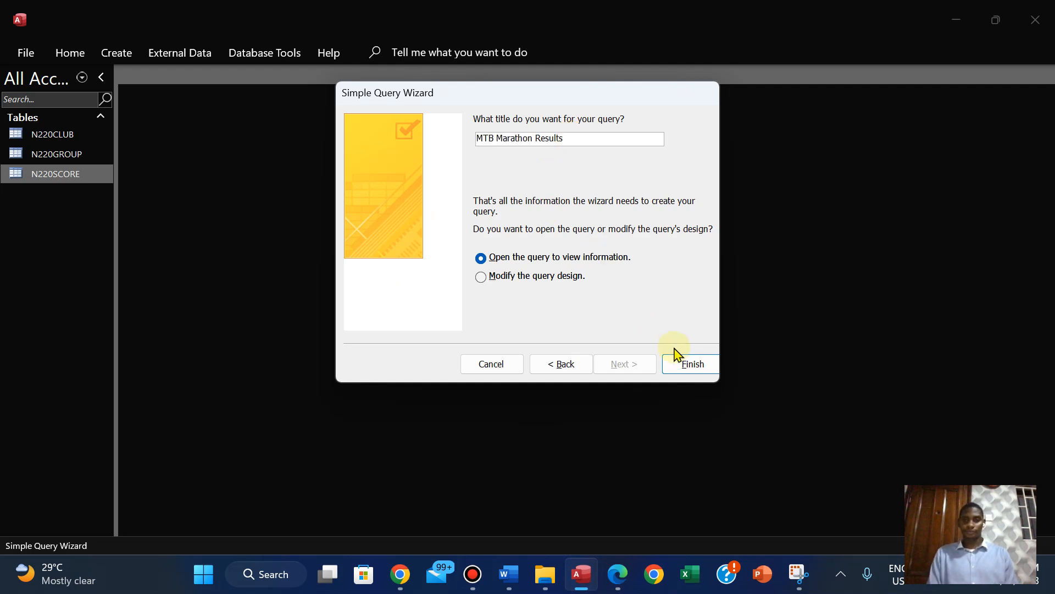
pyautogui.click(688, 365)
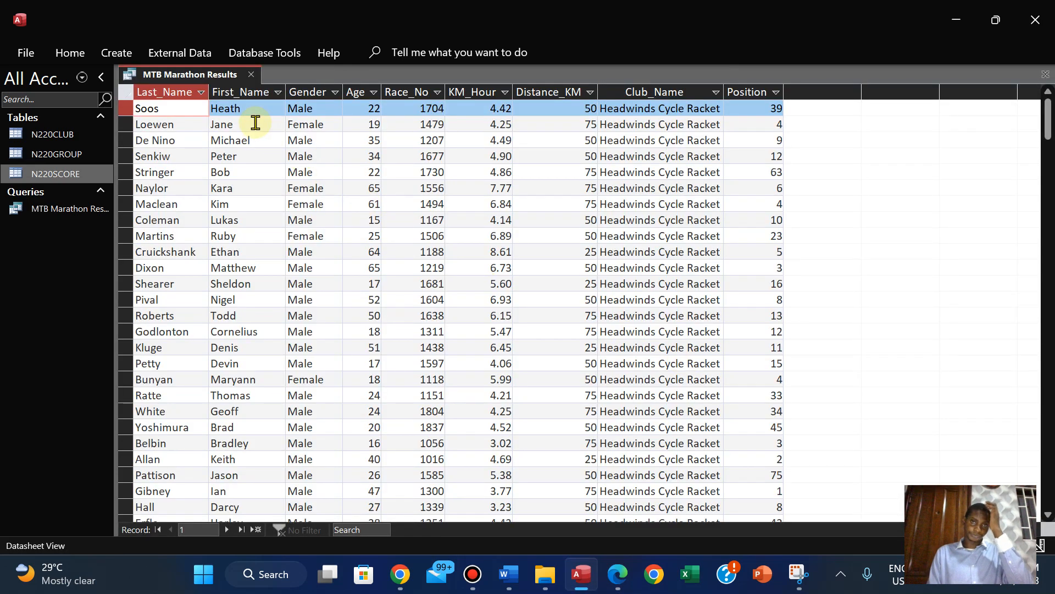
# Auto-fit the Club_Name, KM_Hour and Distance_KM columns in the MTB Marathon Results query
pyautogui.doubleClick(726, 93)
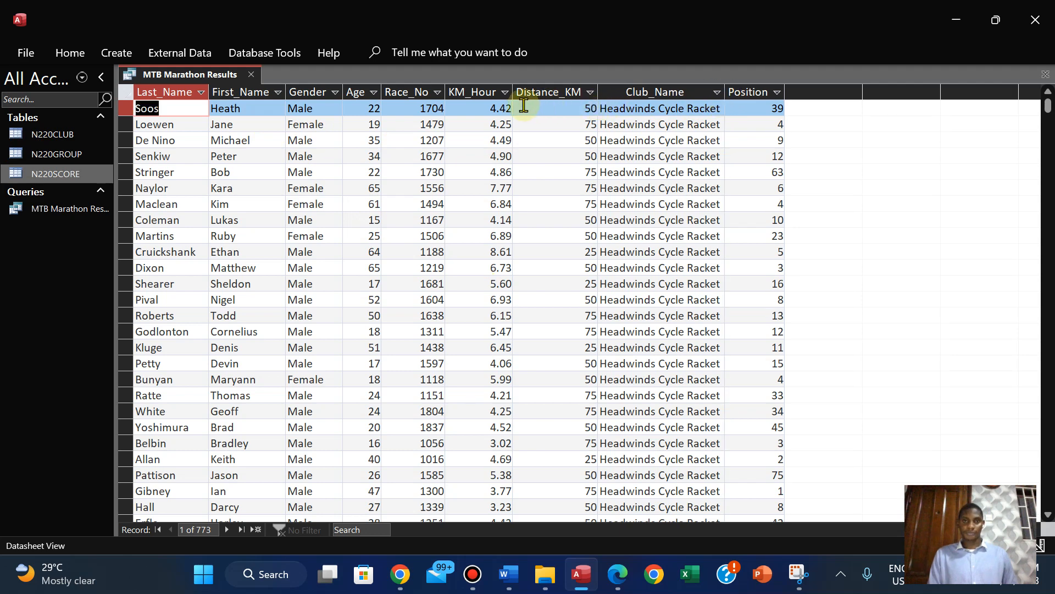
pyautogui.doubleClick(515, 92)
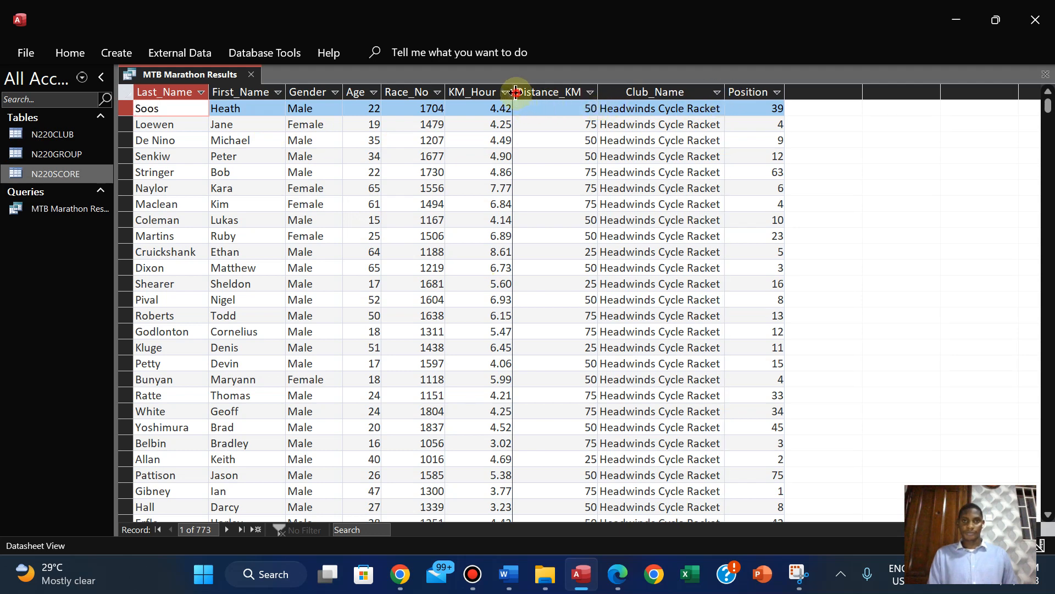
pyautogui.doubleClick(599, 93)
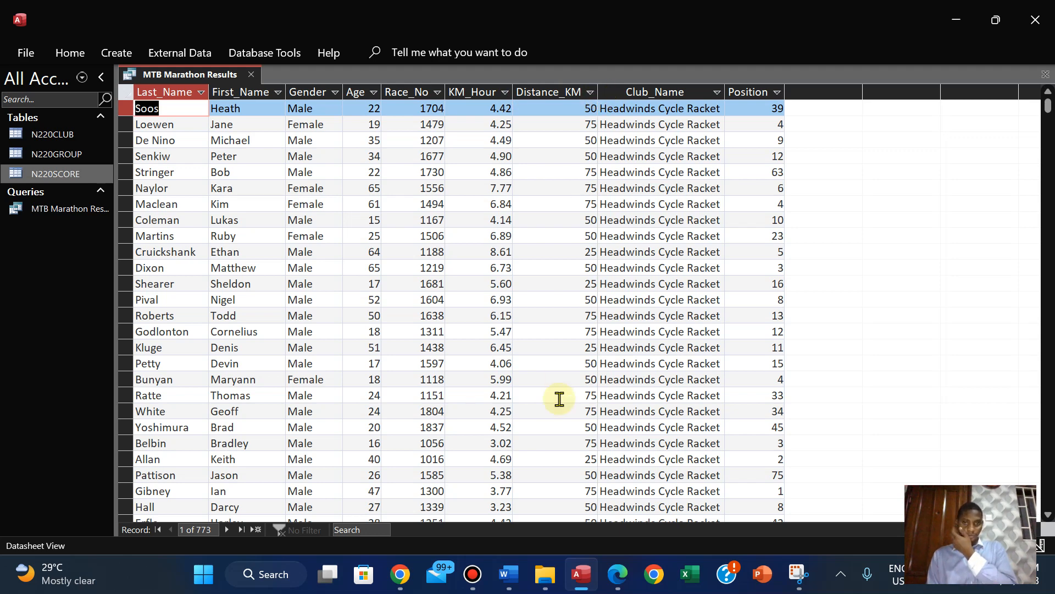
# Review question 23's record selection requirements in the PDF, and copy the Club_Name search text MTB
pyautogui.click(618, 574)
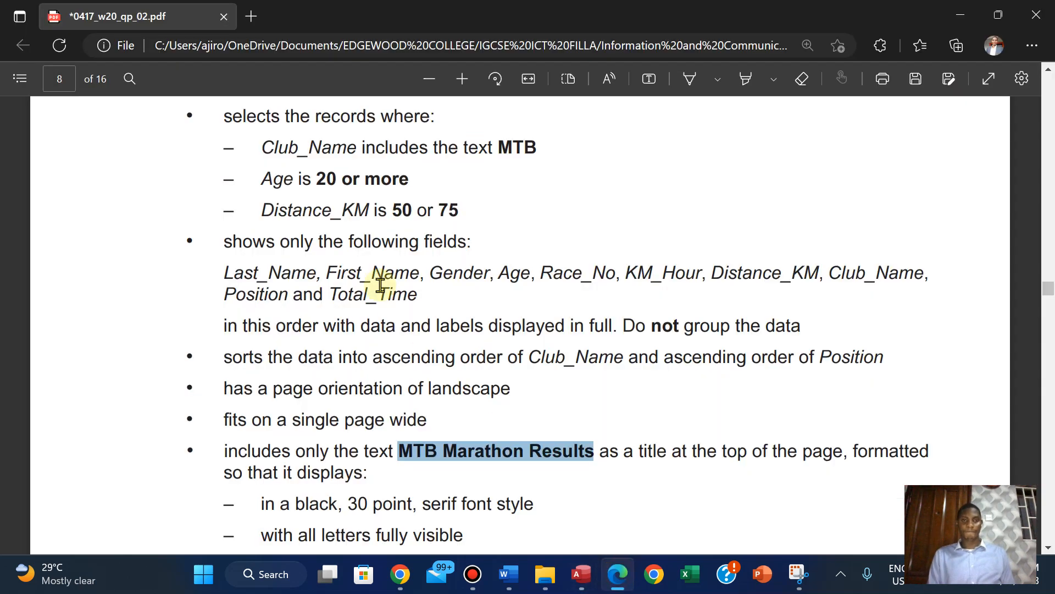
pyautogui.click(387, 304)
pyautogui.scroll(2, 388, 303)
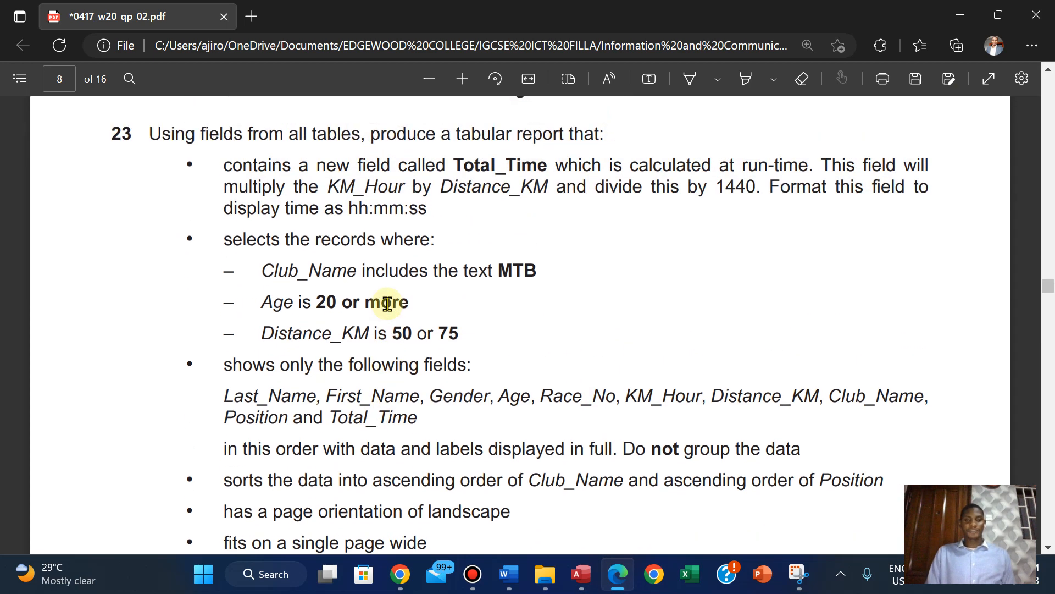
pyautogui.scroll(1, 388, 303)
pyautogui.scroll(-1, 388, 303)
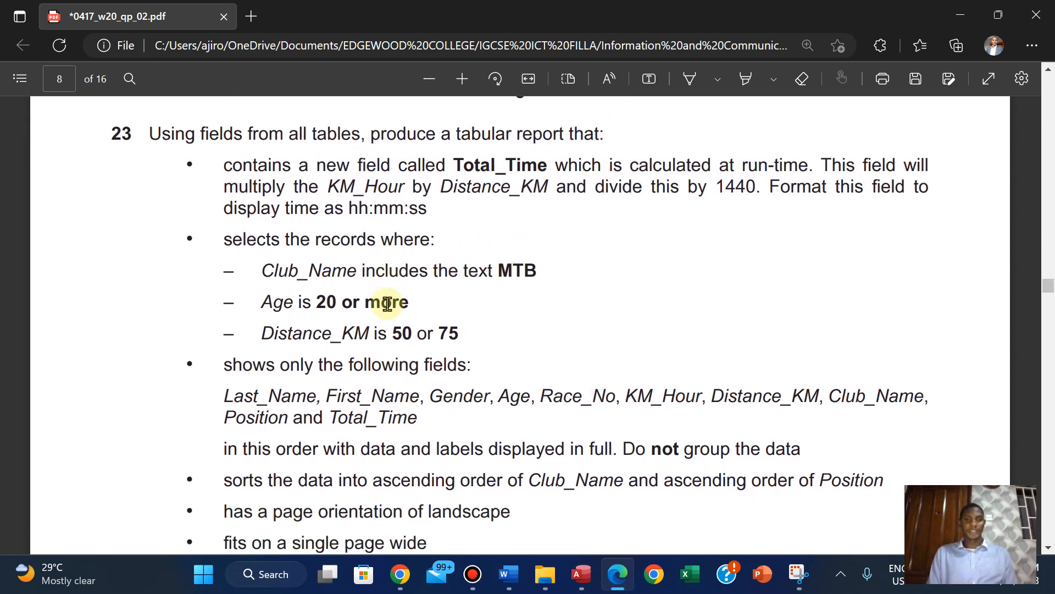
pyautogui.moveTo(503, 270); pyautogui.dragTo(536, 270)
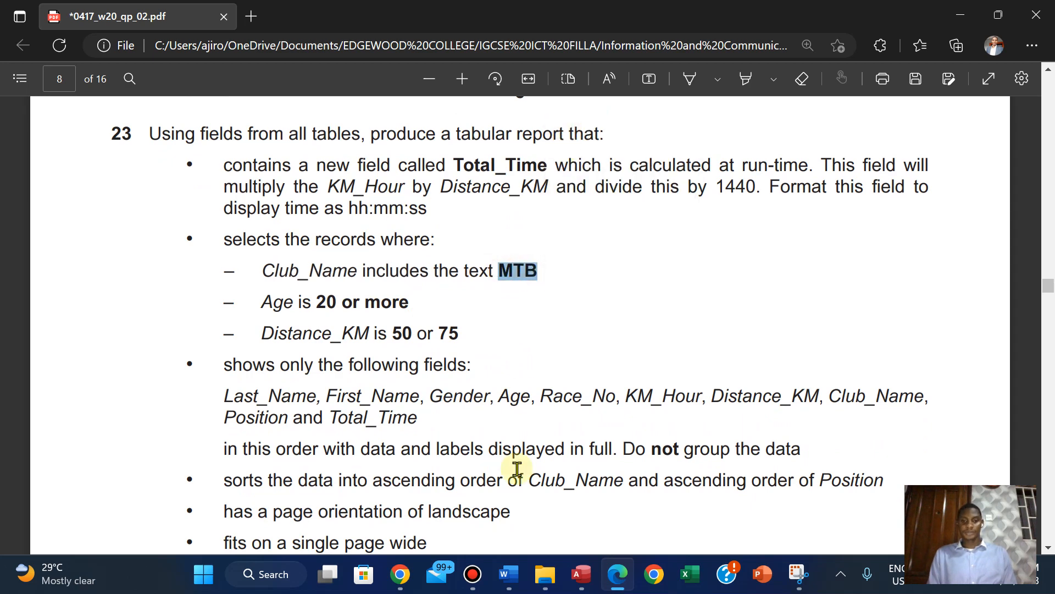
# Switch to Access, open the MTB Marathon Results query in Design View, and close the Add Tables pane
pyautogui.click(581, 574)
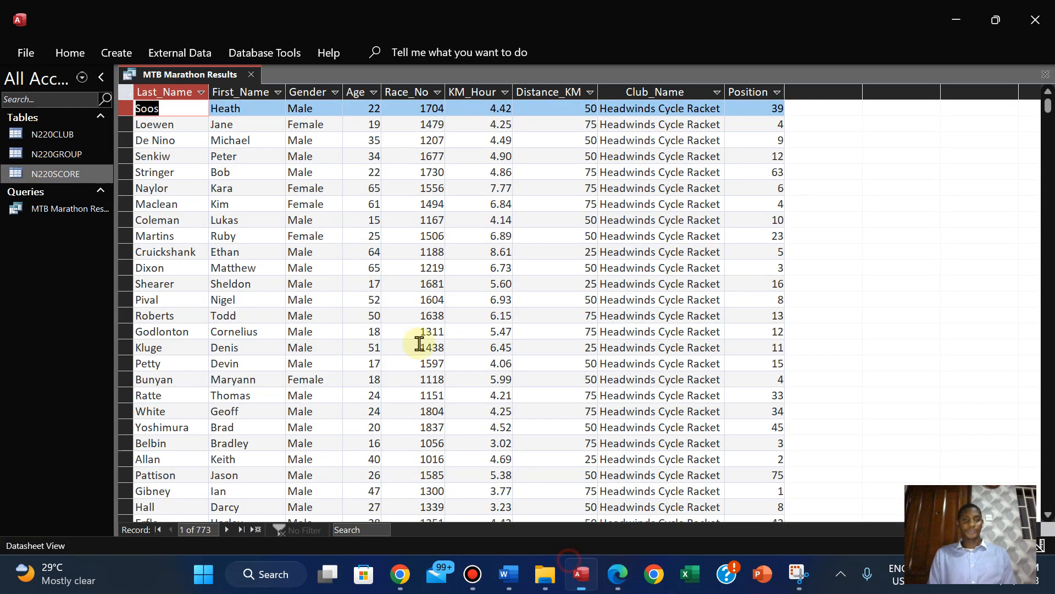
pyautogui.click(70, 52)
pyautogui.click(79, 113)
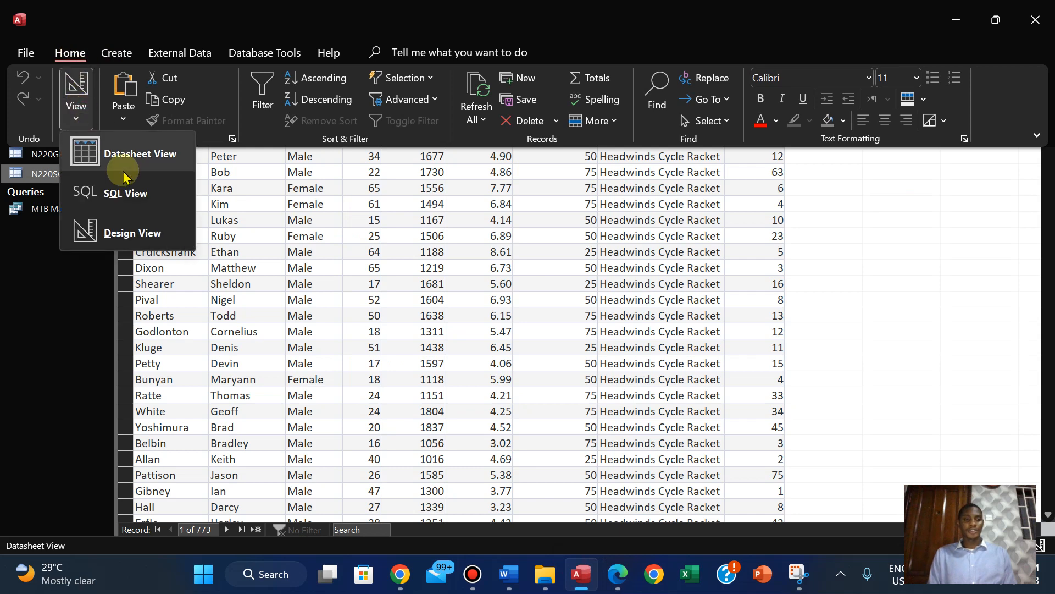
pyautogui.click(122, 233)
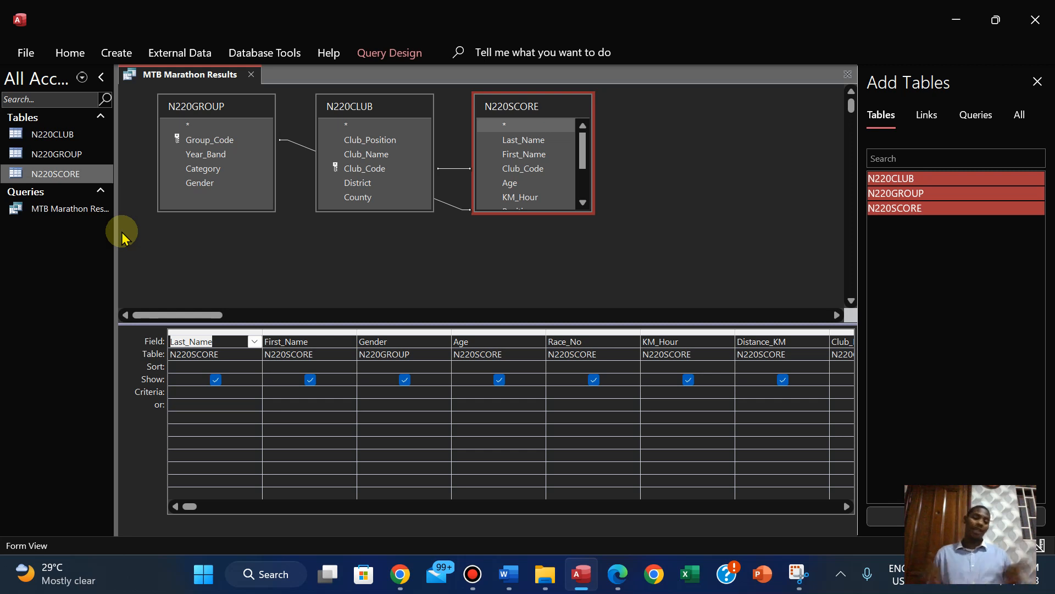
pyautogui.click(1039, 83)
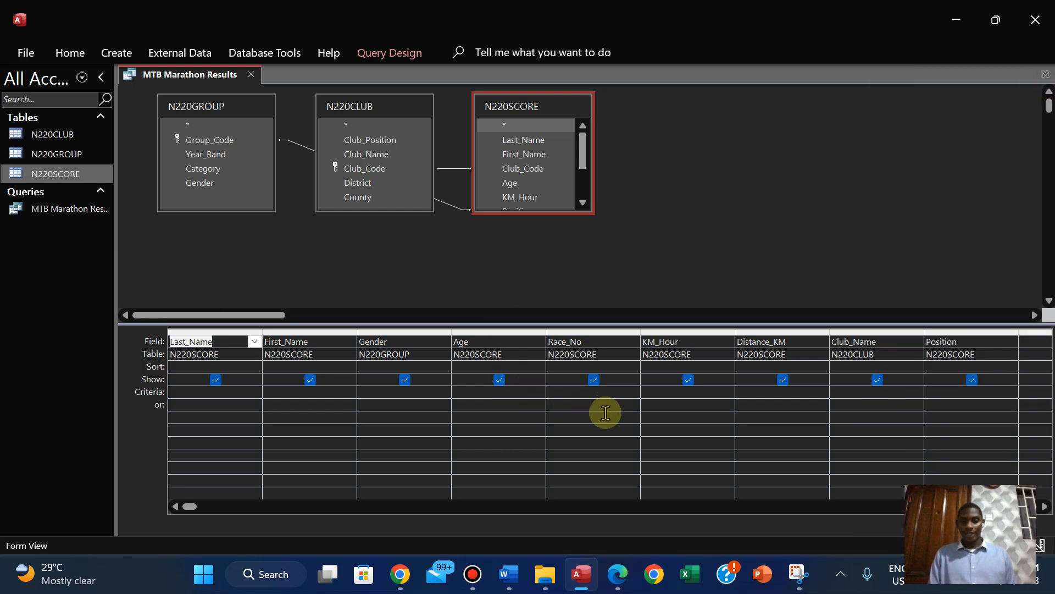
# Check the Club_Name requirement in the PDF, return to Access, and paste MTB as the Club_Name criterion
pyautogui.click(617, 574)
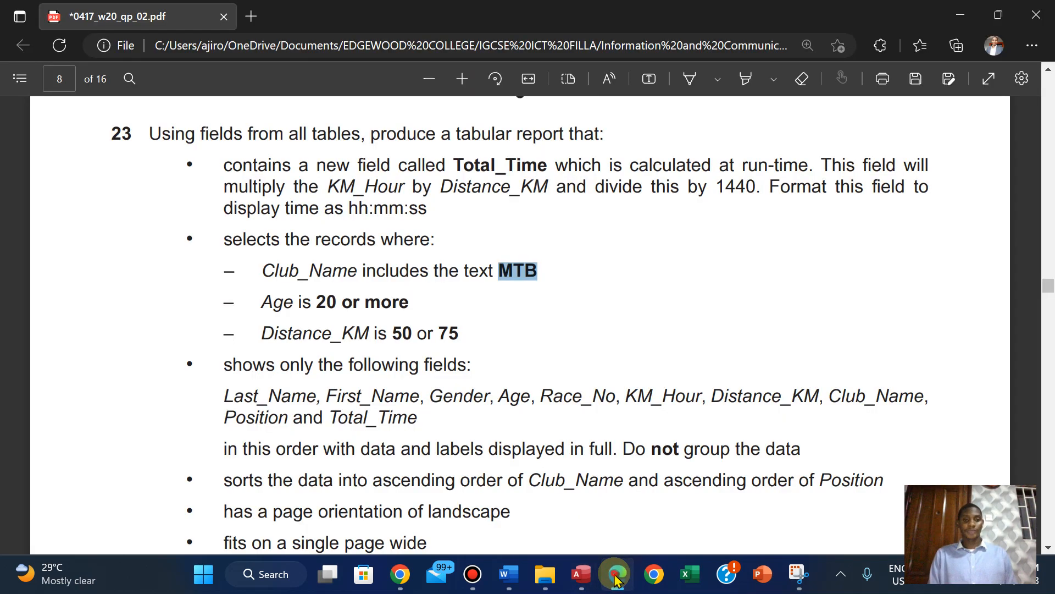
pyautogui.click(617, 577)
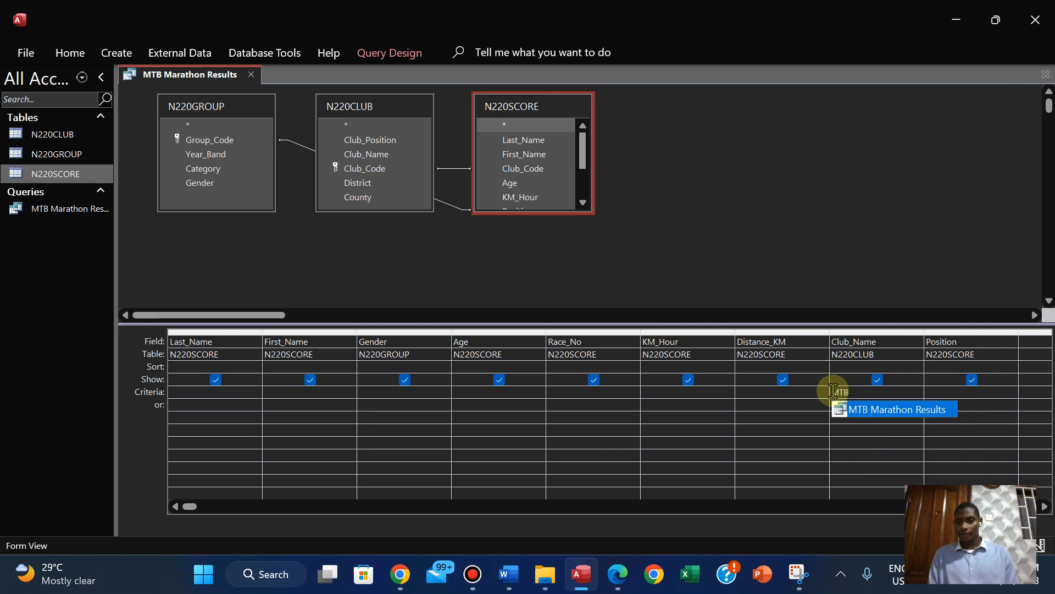
pyautogui.click(832, 391)
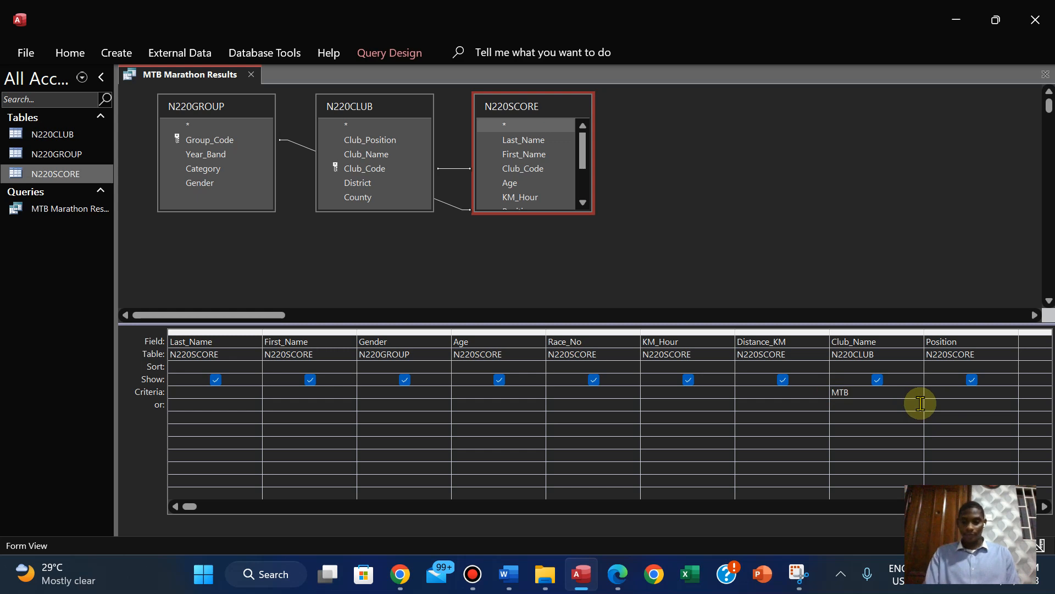
# Add wildcards around the Club_Name criterion so that it reads *MTB*, magnifying the screen for the edit
pyautogui.press('super+plus')
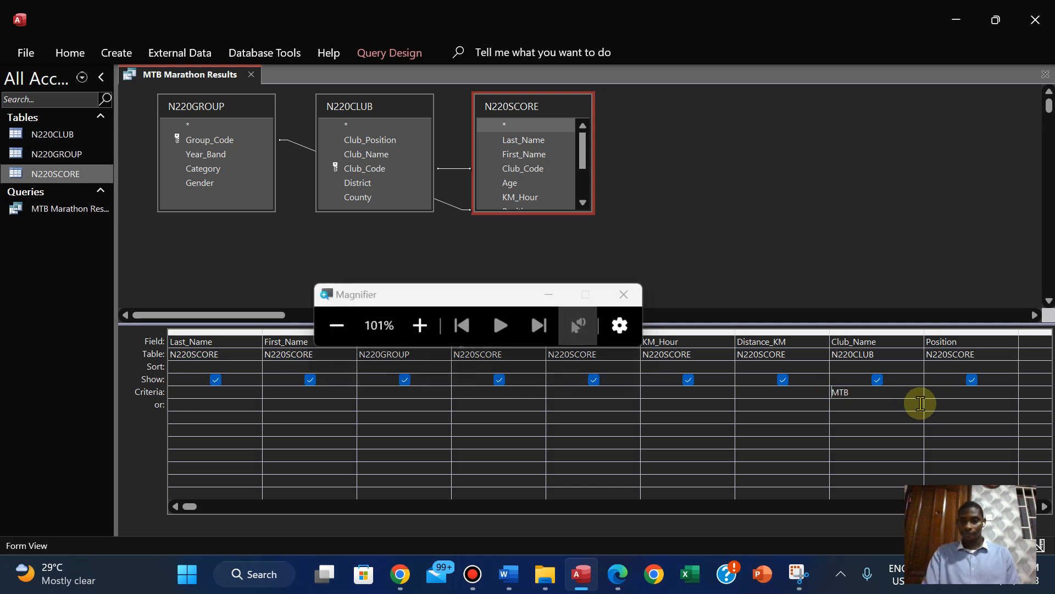
pyautogui.press('super+plus')
pyautogui.press('super+plus')
pyautogui.press('super+plus')
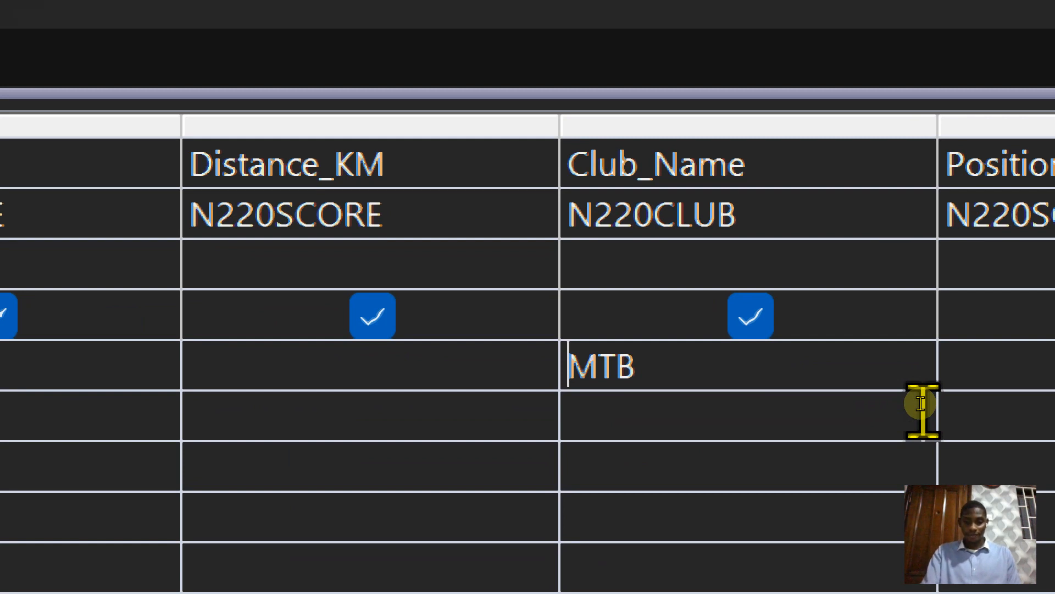
pyautogui.write('*')
pyautogui.press('Right')
pyautogui.press('Right')
pyautogui.press('Right')
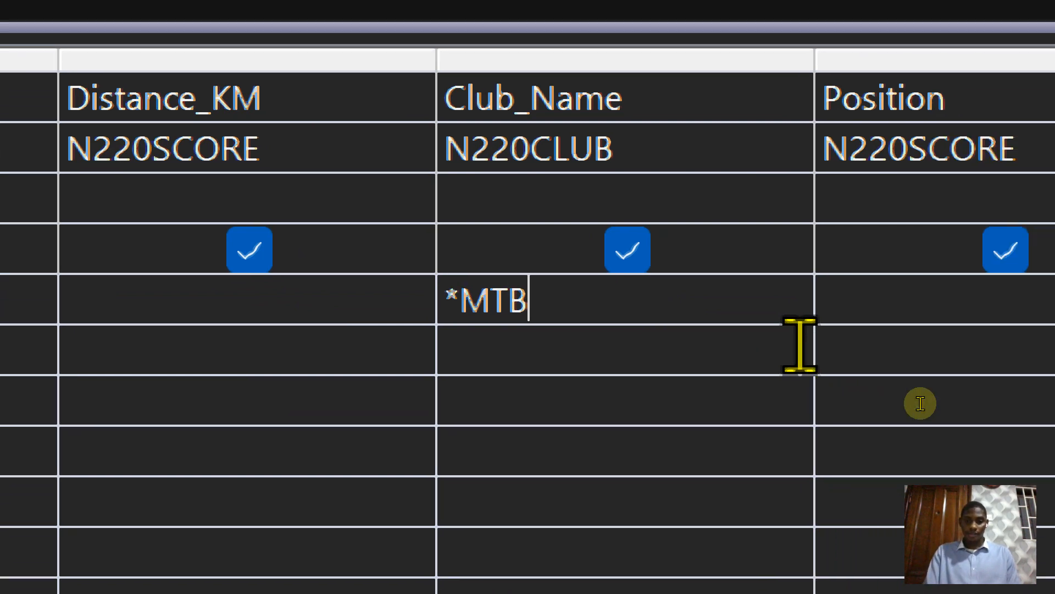
pyautogui.write('*')
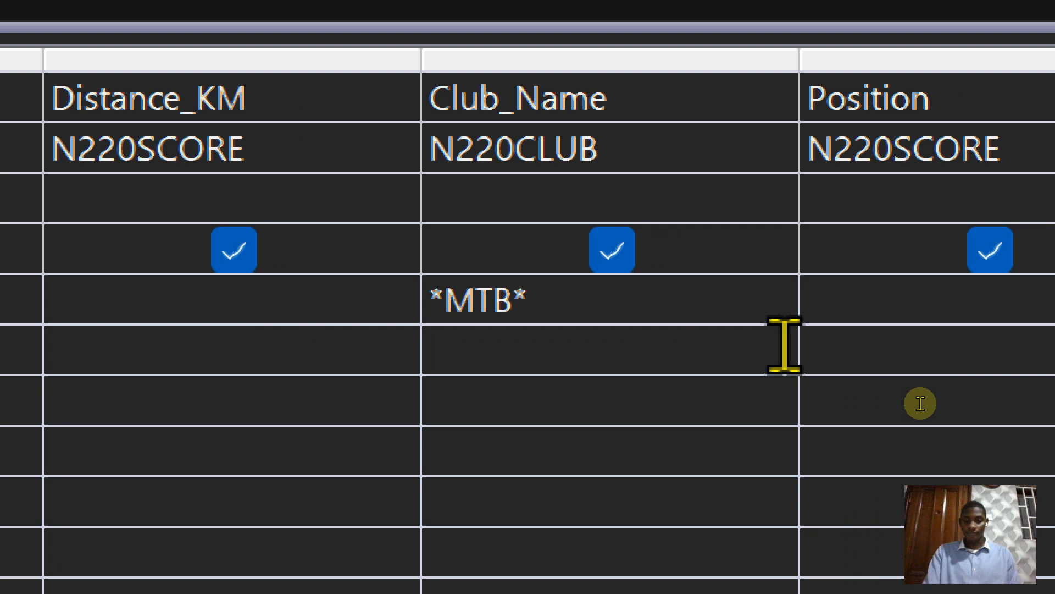
pyautogui.press('super+minus')
pyautogui.press('super+minus')
pyautogui.press('super+minus')
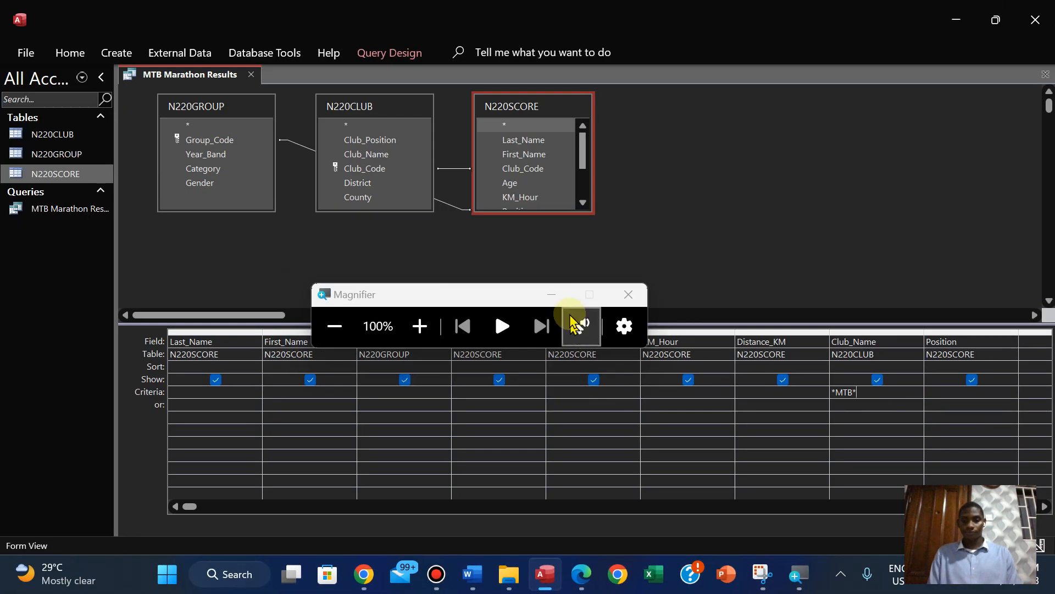
pyautogui.click(551, 295)
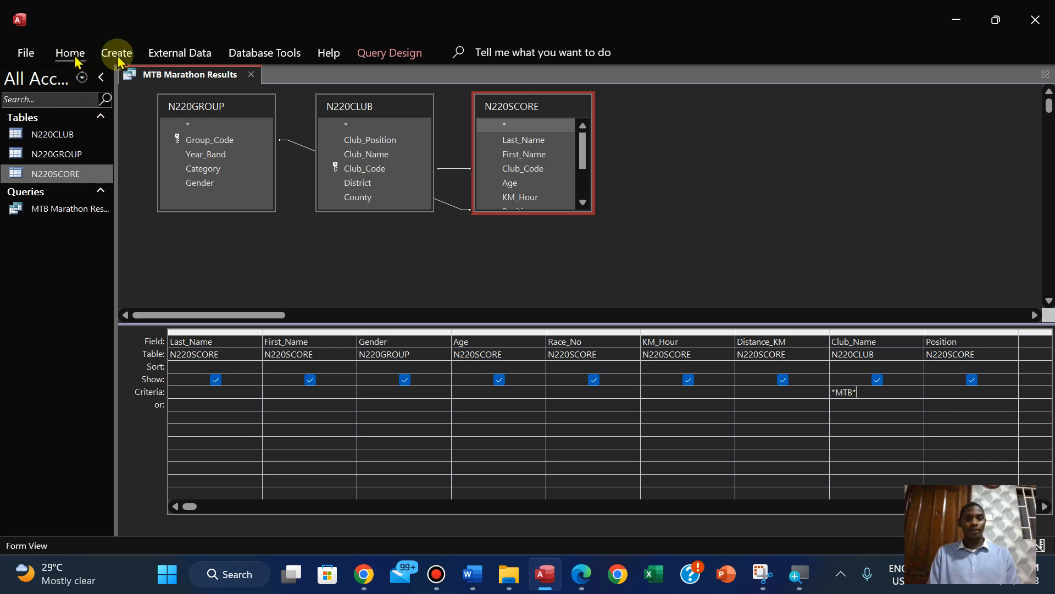
# Set the ribbon to always show, and run the MTB Marathon Results query to browse its records
pyautogui.click(371, 52)
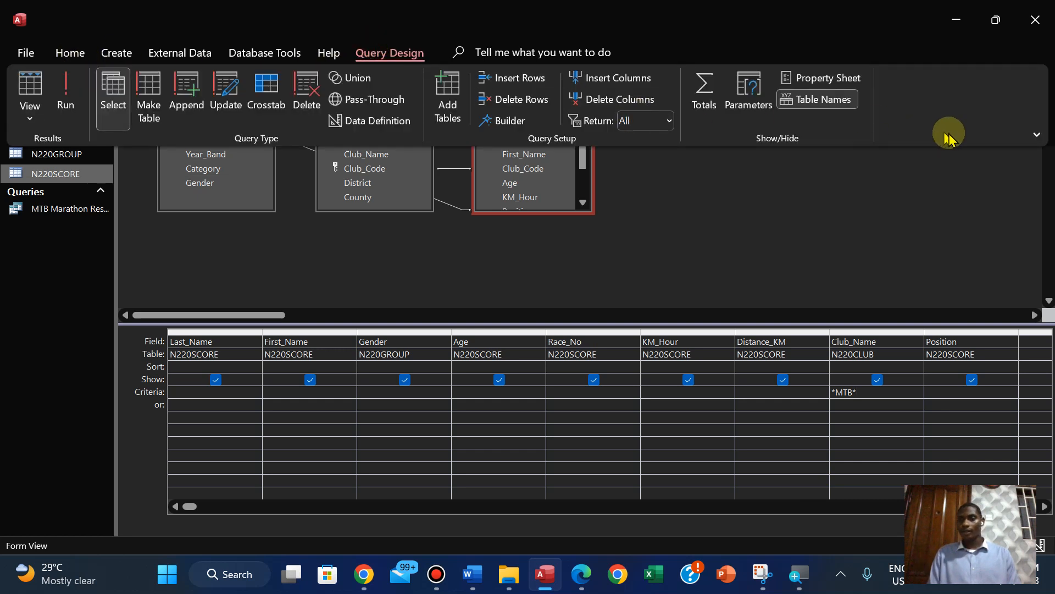
pyautogui.click(1037, 133)
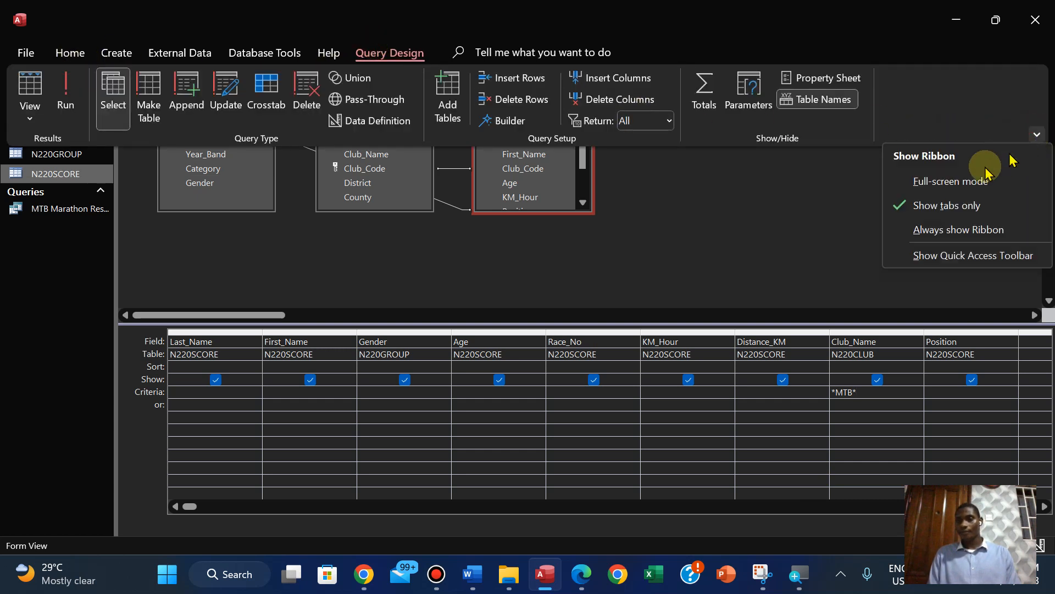
pyautogui.click(943, 231)
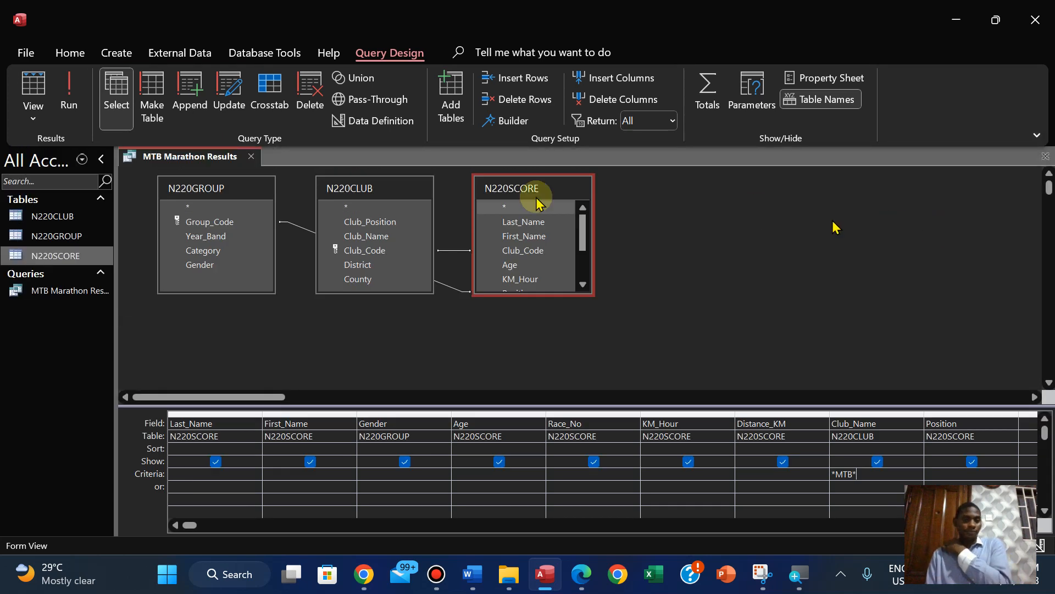
pyautogui.click(64, 99)
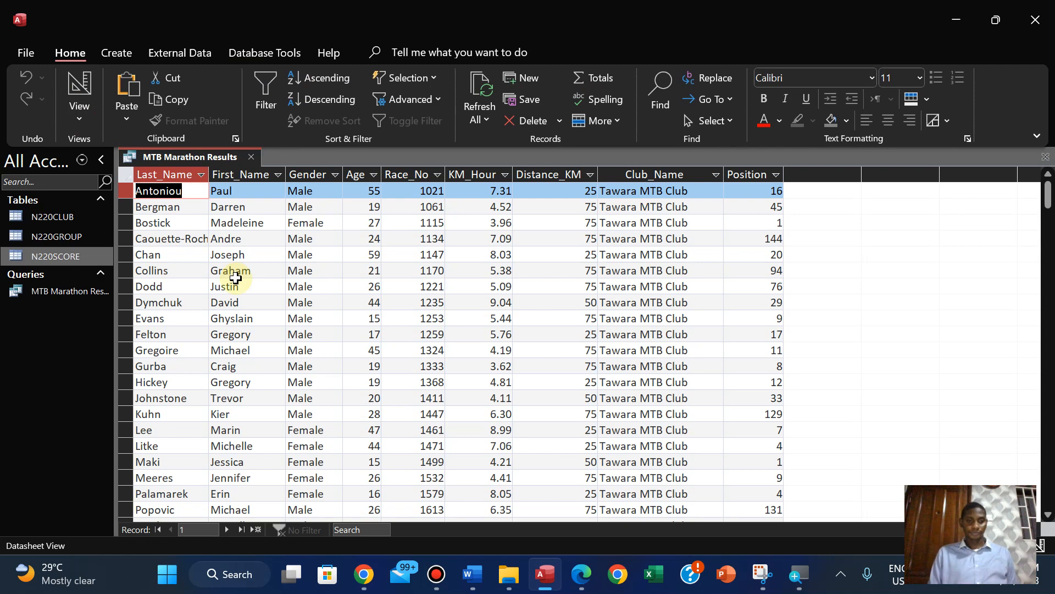
pyautogui.moveTo(578, 585)
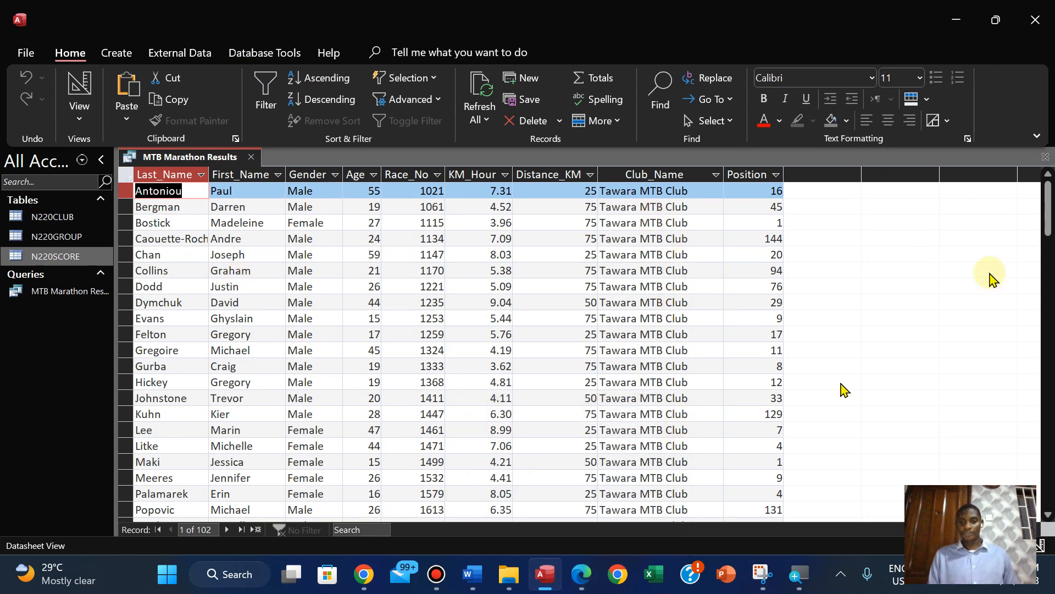
pyautogui.moveTo(1047, 213)
pyautogui.mouseDown()
pyautogui.moveTo(1030, 413)
pyautogui.moveTo(1047, 220)
pyautogui.mouseUp()
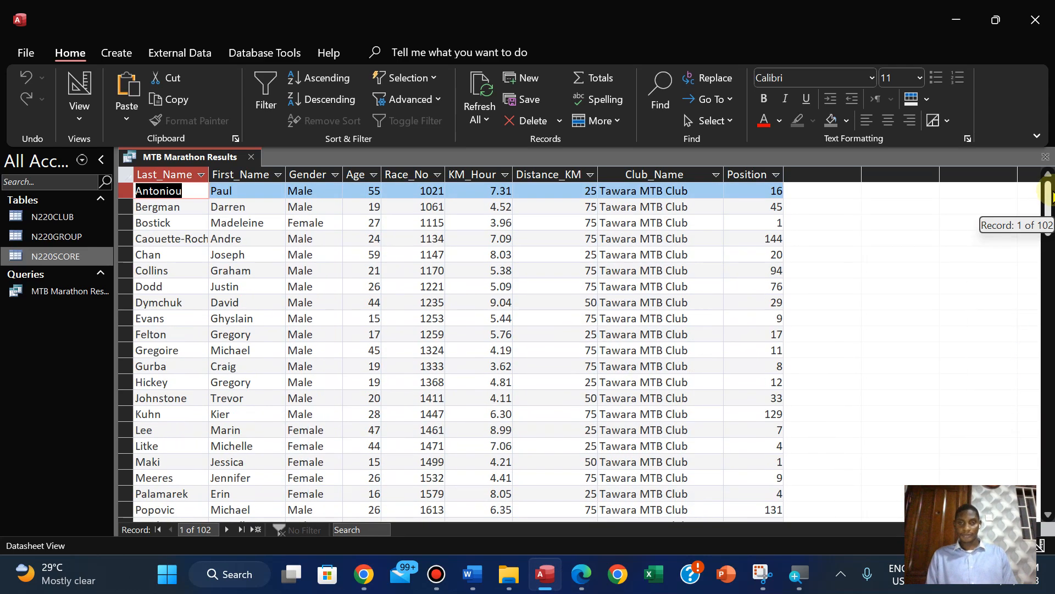
# Check question 23's age requirement in the PDF, set the query's Age criterion to >=20 in Access, and run it
pyautogui.click(580, 575)
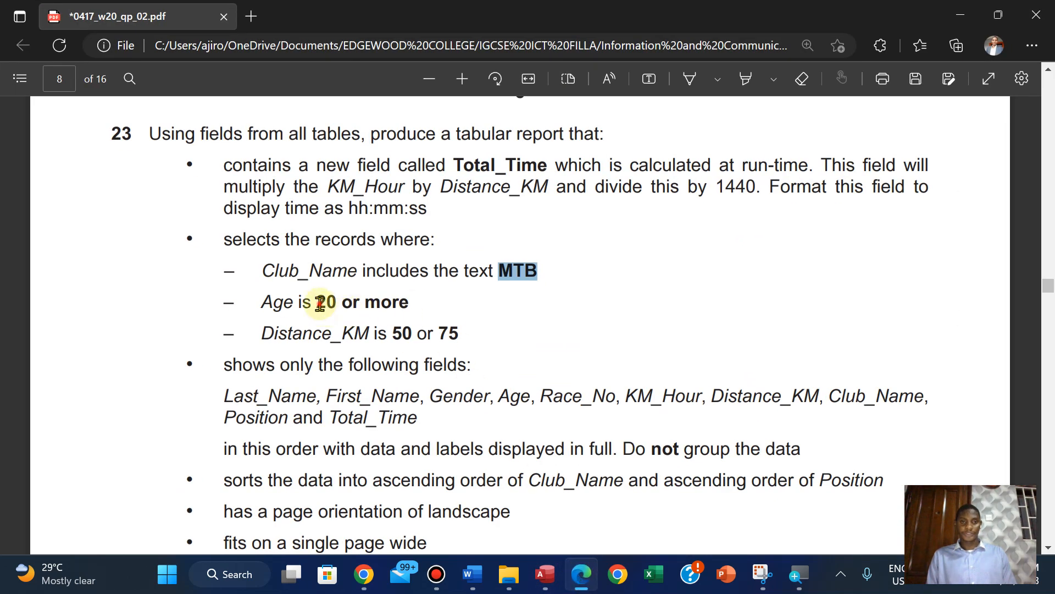
pyautogui.moveTo(317, 304); pyautogui.dragTo(410, 303)
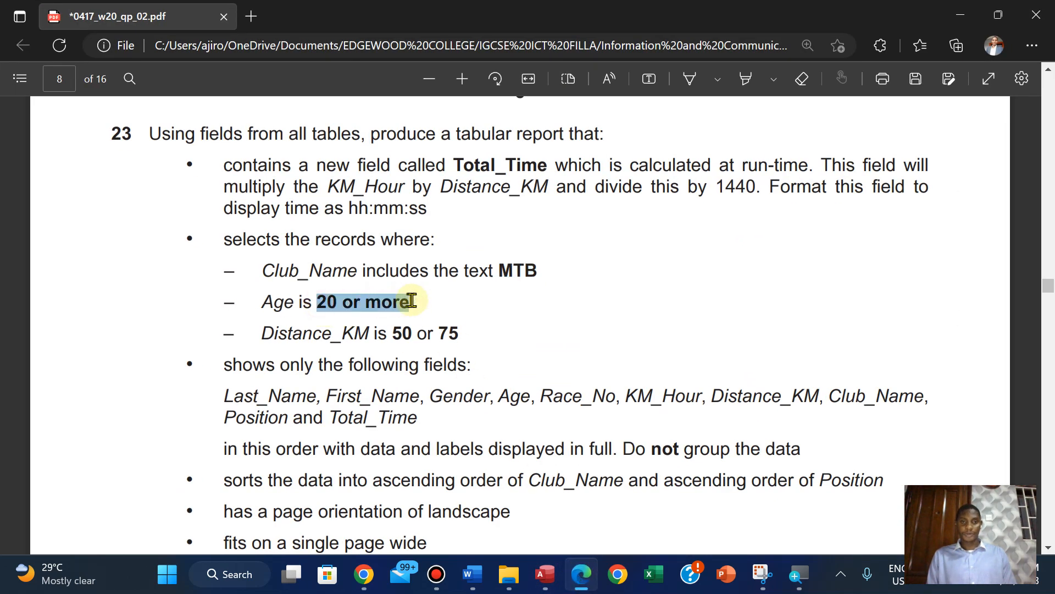
pyautogui.click(540, 584)
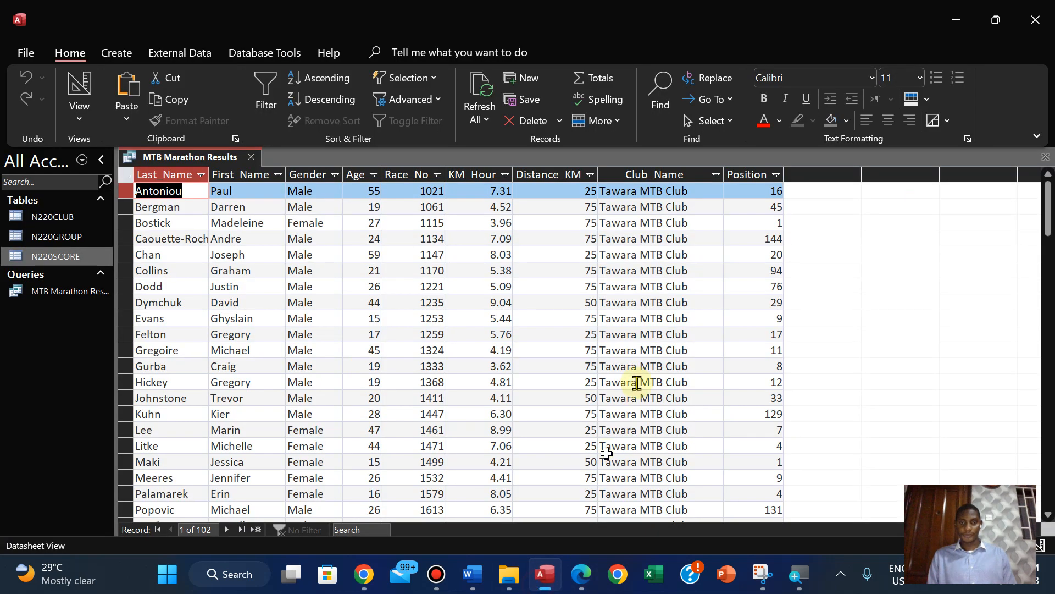
pyautogui.click(79, 119)
pyautogui.click(94, 230)
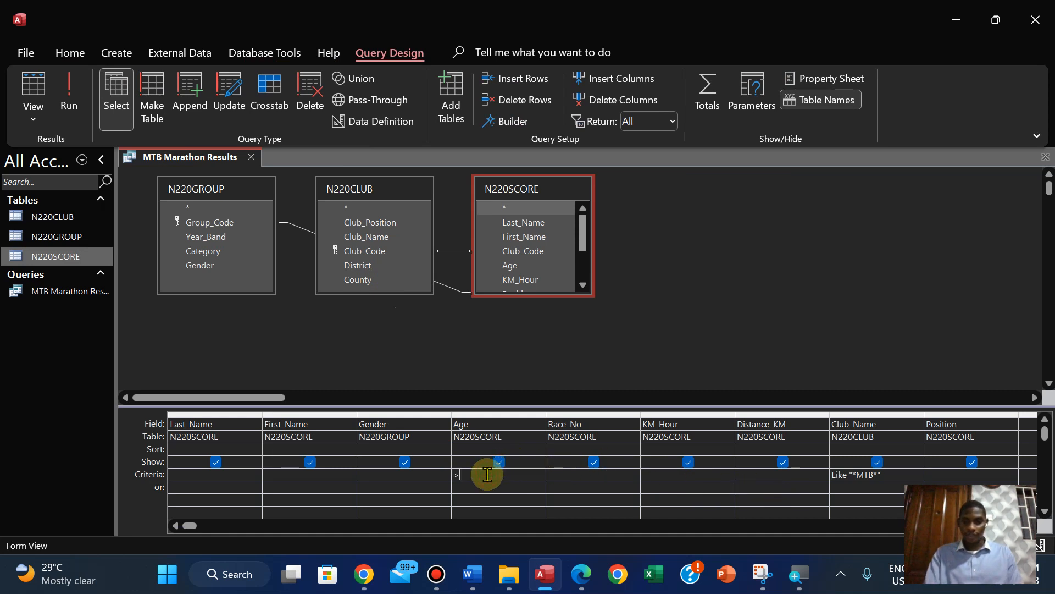
pyautogui.click(487, 473)
pyautogui.write('>=20')
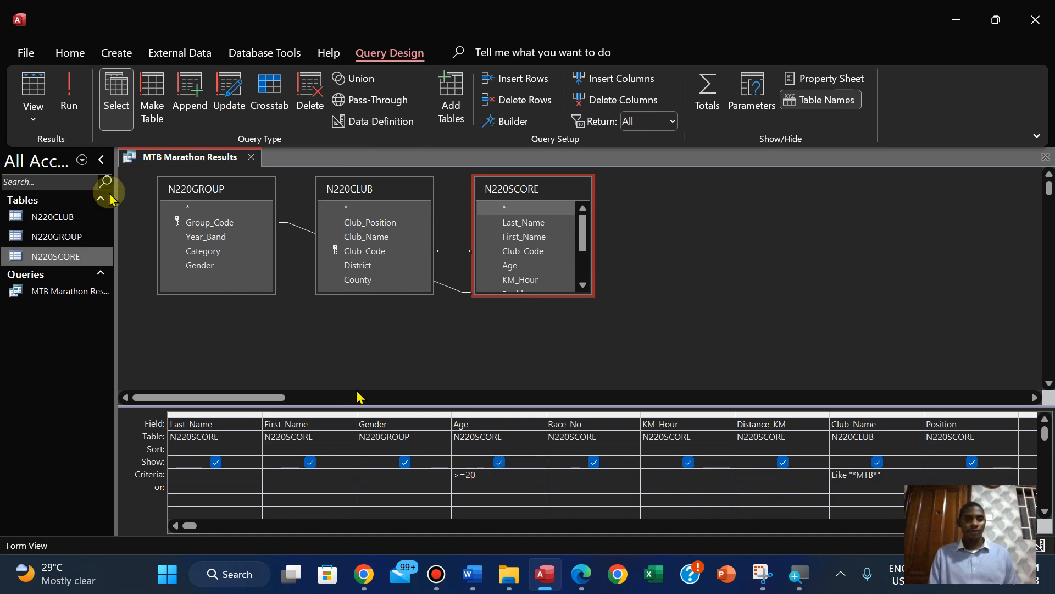
pyautogui.click(69, 96)
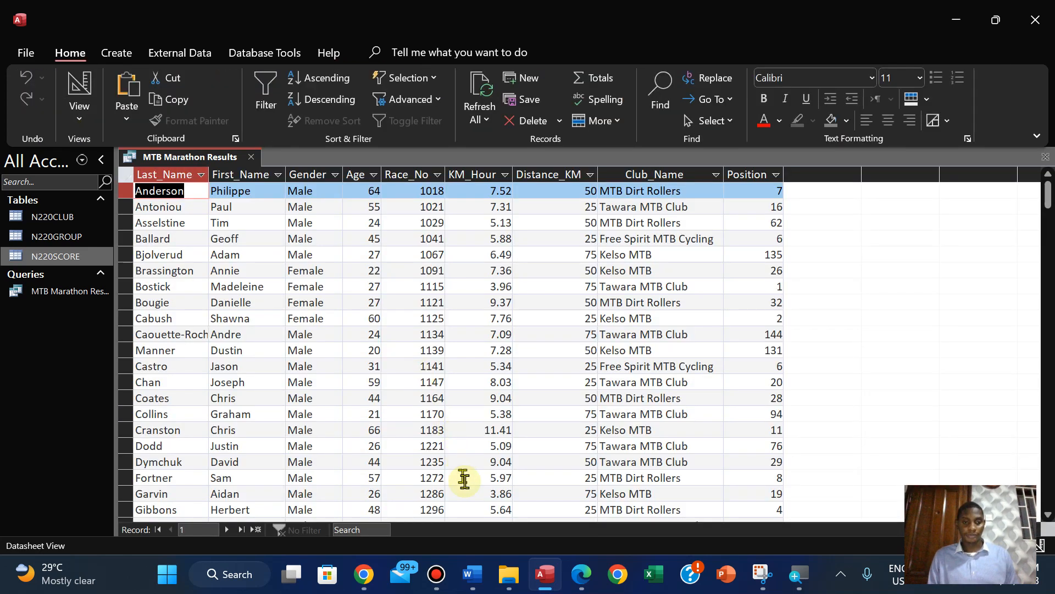
# Copy the Distance_KM criterion 50 or 75 from question 23 in the PDF, and return to Access
pyautogui.click(581, 574)
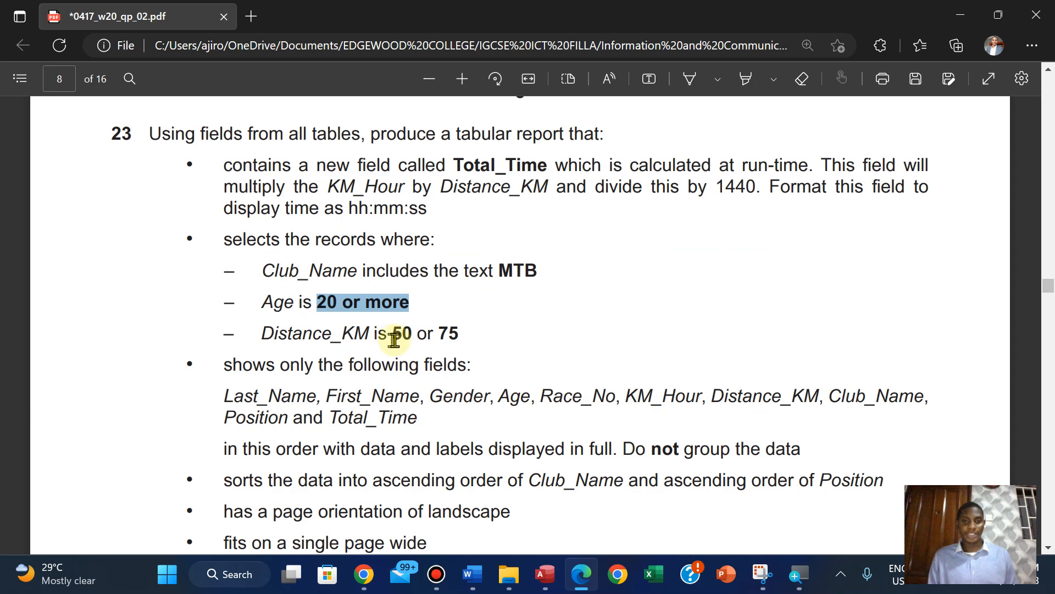
pyautogui.moveTo(393, 334); pyautogui.dragTo(462, 336)
pyautogui.rightClick(503, 194)
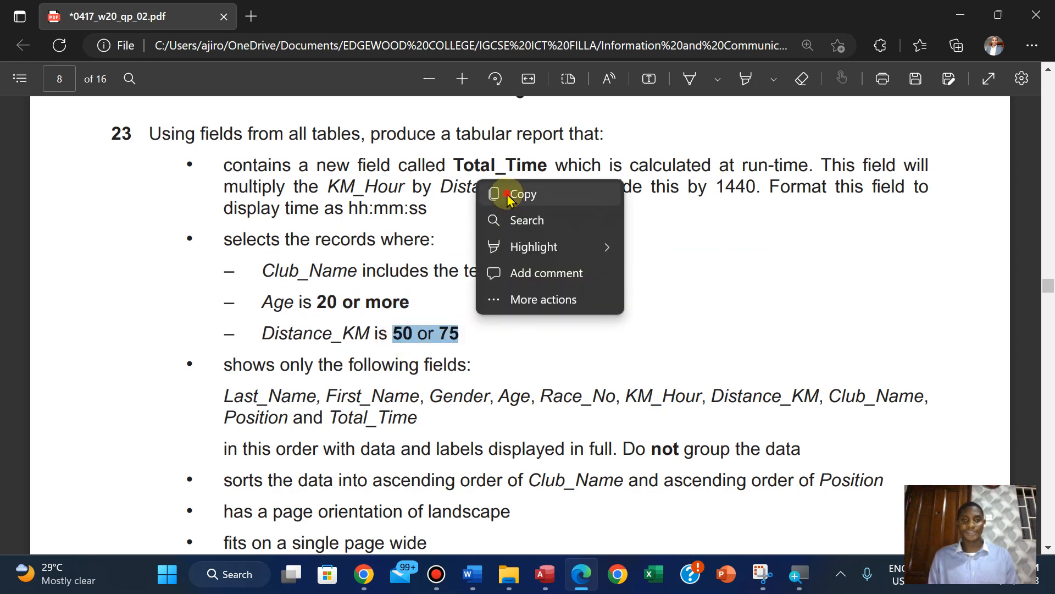
pyautogui.click(523, 193)
pyautogui.click(545, 574)
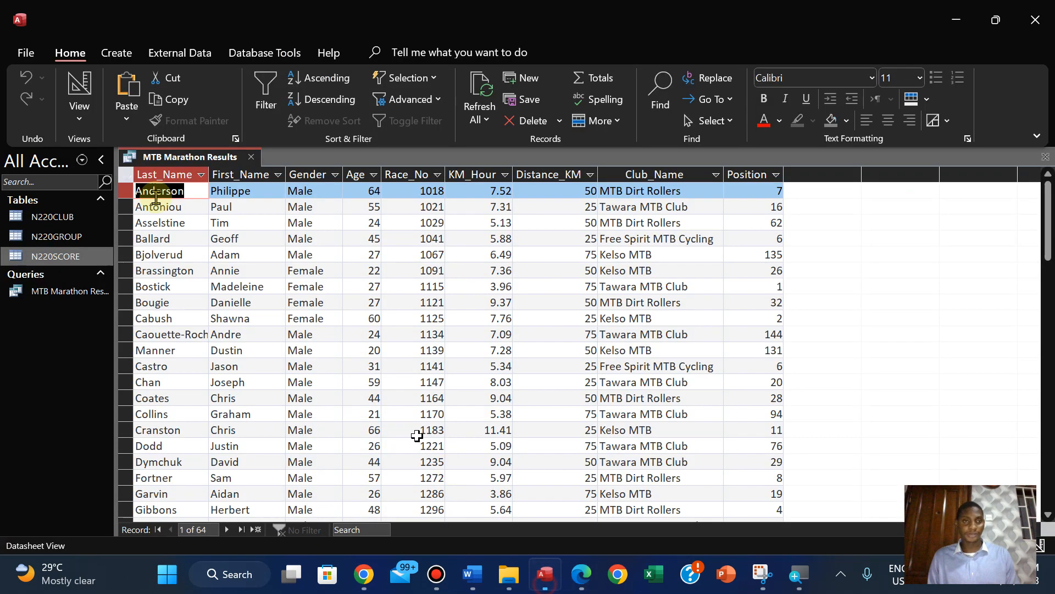
# Set the query's Distance_KM criterion to 50 or 75 in Design View, and run and save the query
pyautogui.click(79, 109)
pyautogui.click(131, 233)
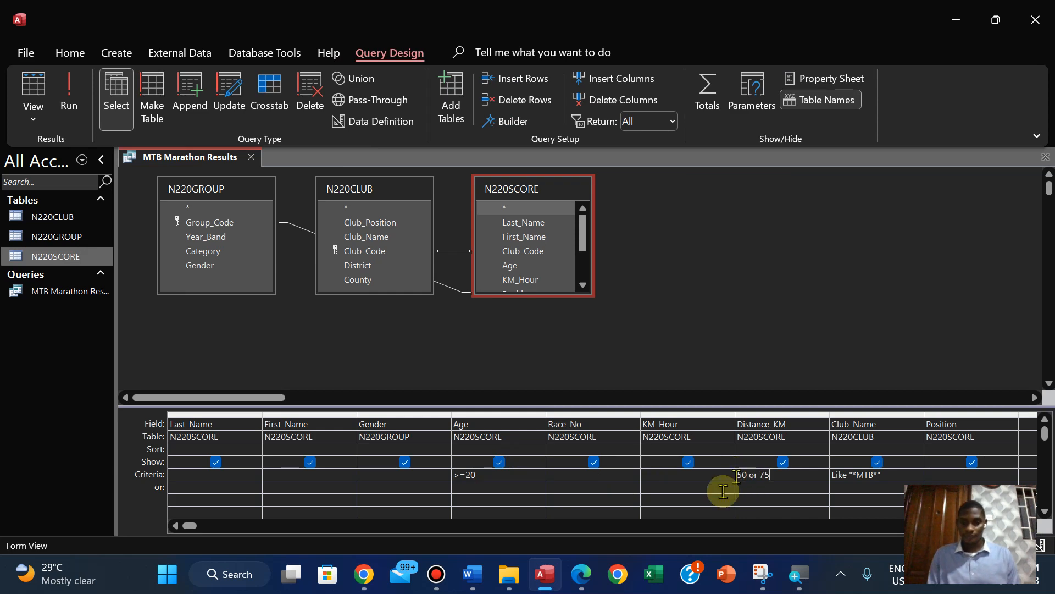
pyautogui.click(581, 577)
pyautogui.click(581, 577)
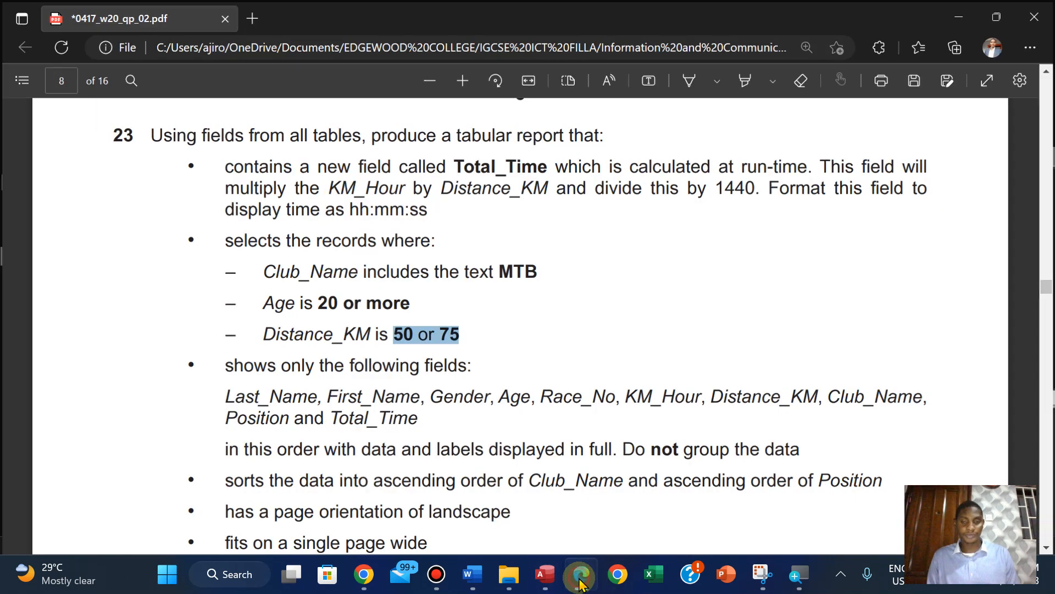
pyautogui.click(72, 107)
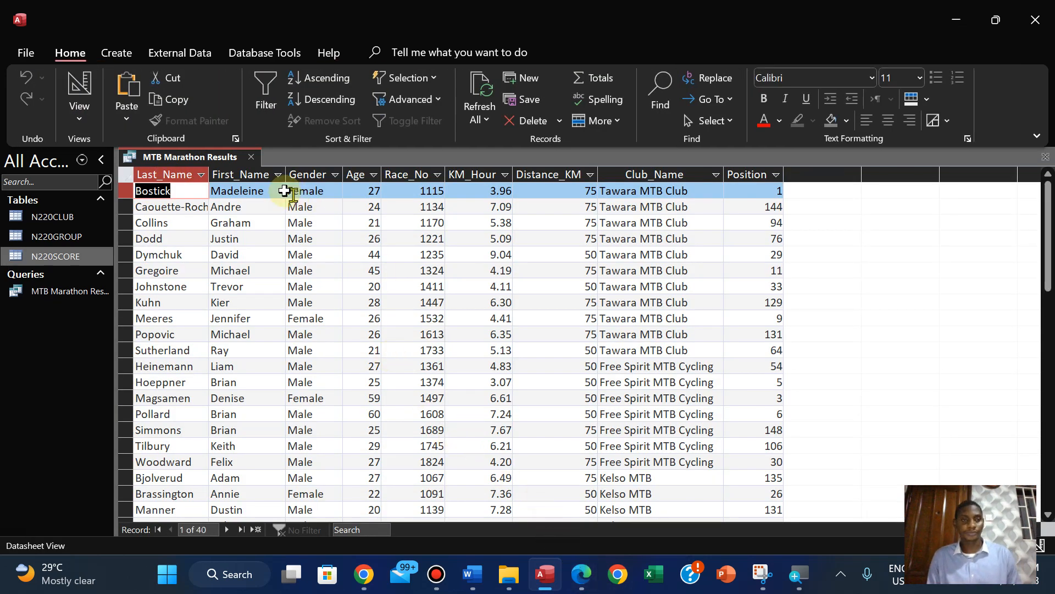
pyautogui.rightClick(209, 158)
pyautogui.click(229, 166)
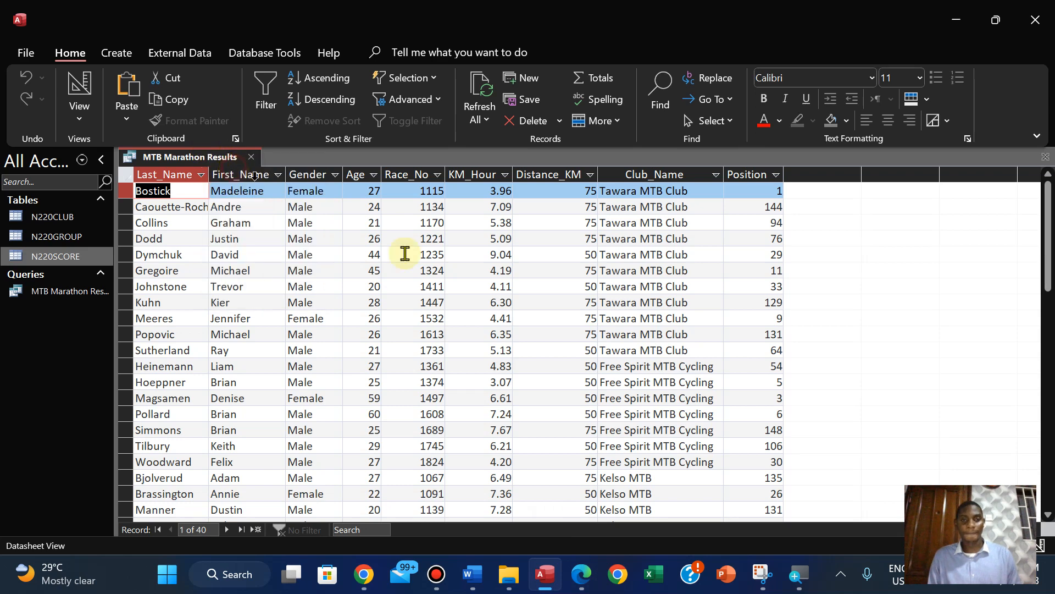
# Switch to the PDF and highlight question 23's record selection requirements in yellow
pyautogui.click(588, 585)
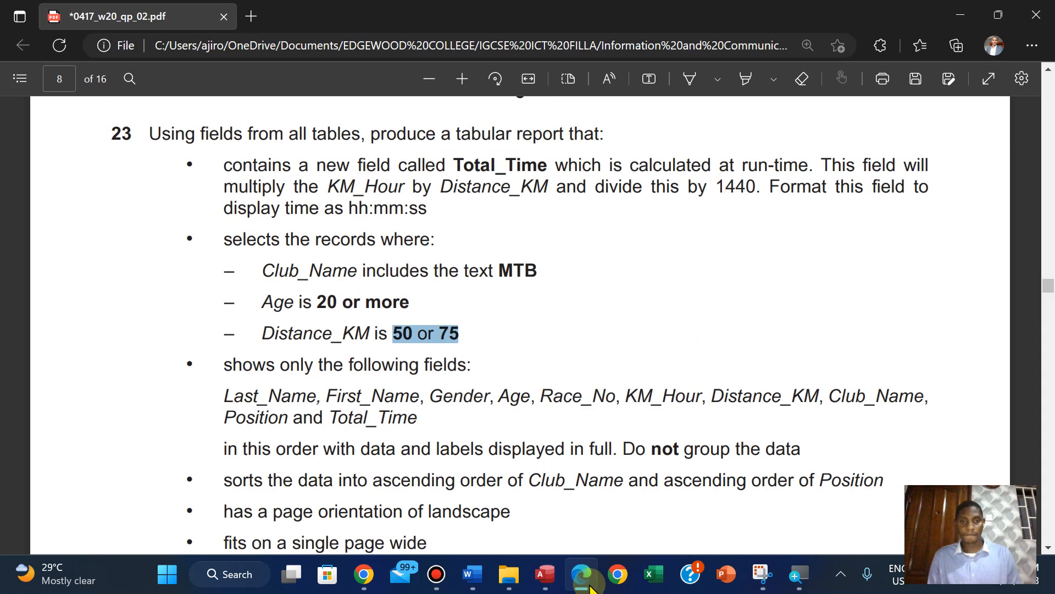
pyautogui.scroll(-2, 472, 404)
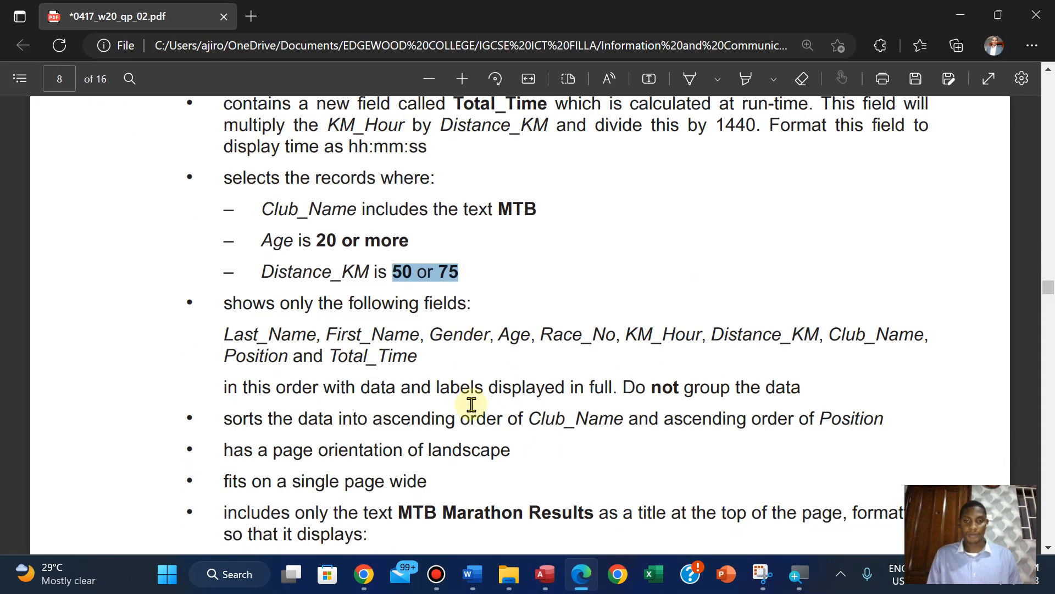
pyautogui.scroll(2, 472, 404)
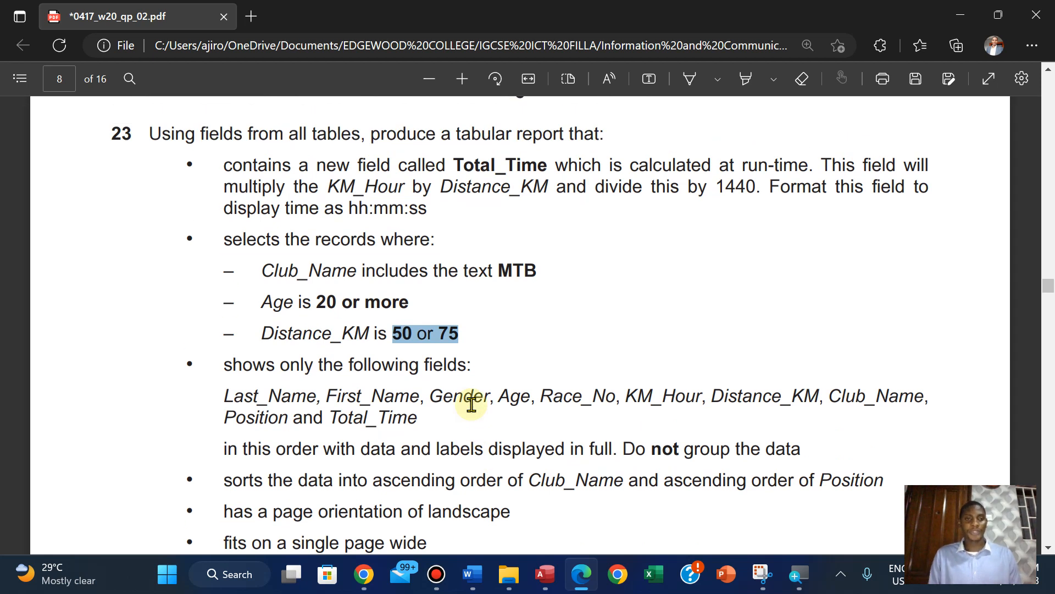
pyautogui.moveTo(226, 240); pyautogui.dragTo(468, 334)
pyautogui.moveTo(519, 244)
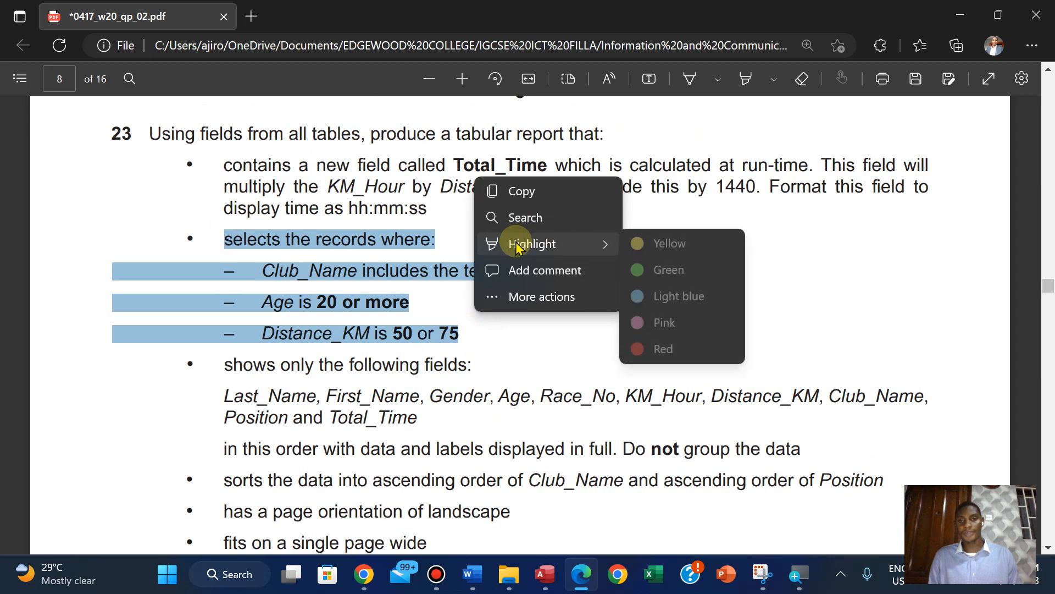
pyautogui.click(664, 247)
# Review question 23's remaining requirements for fields, sorting, page layout, title and footer in the PDF
pyautogui.scroll(-5, 666, 253)
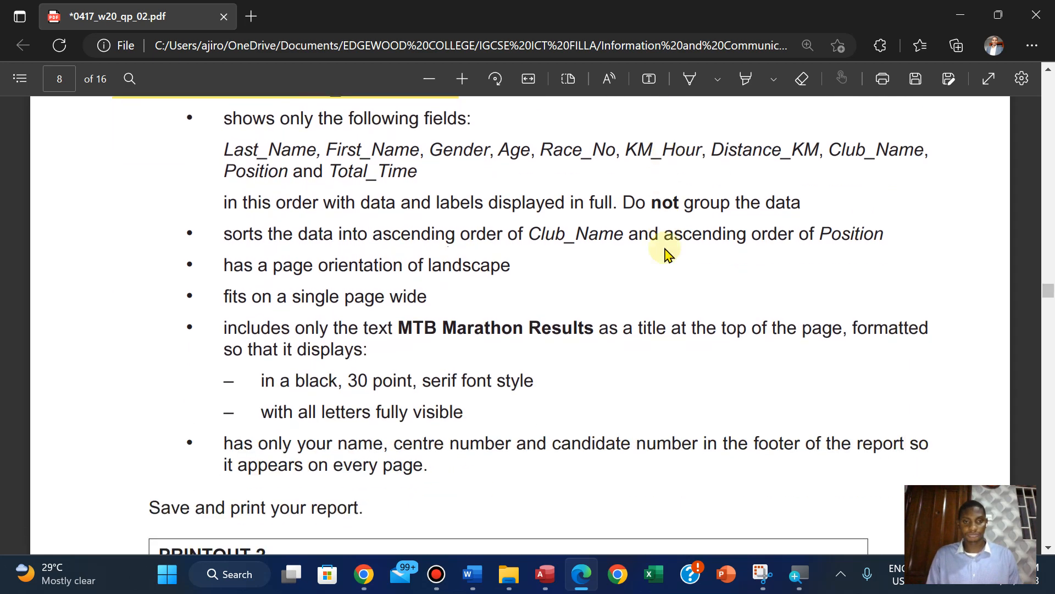
pyautogui.scroll(-1, 666, 253)
pyautogui.scroll(1, 666, 253)
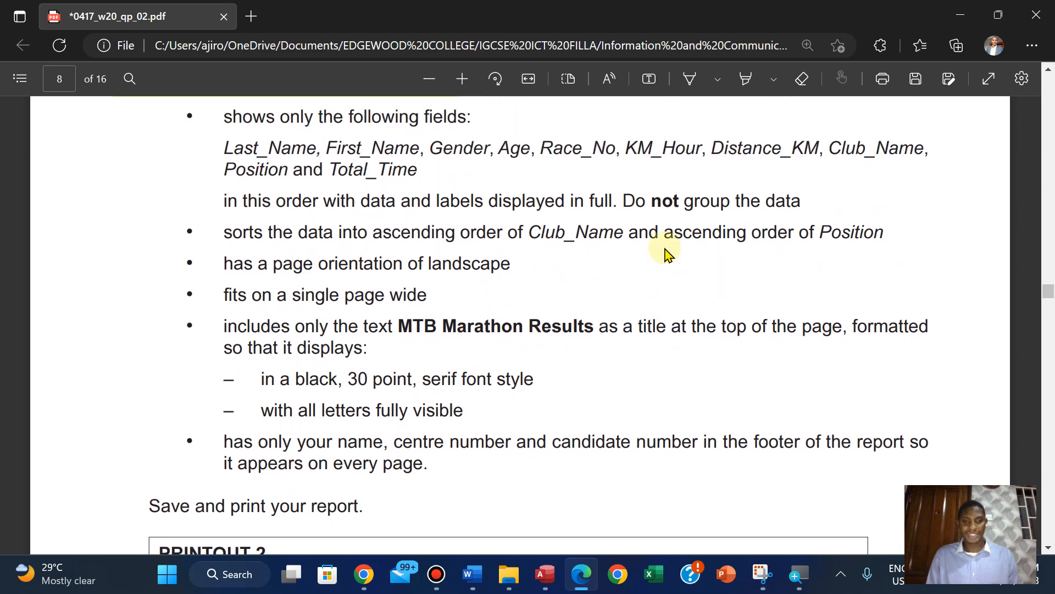
pyautogui.scroll(-1, 666, 252)
pyautogui.scroll(-2, 665, 253)
pyautogui.scroll(4, 665, 252)
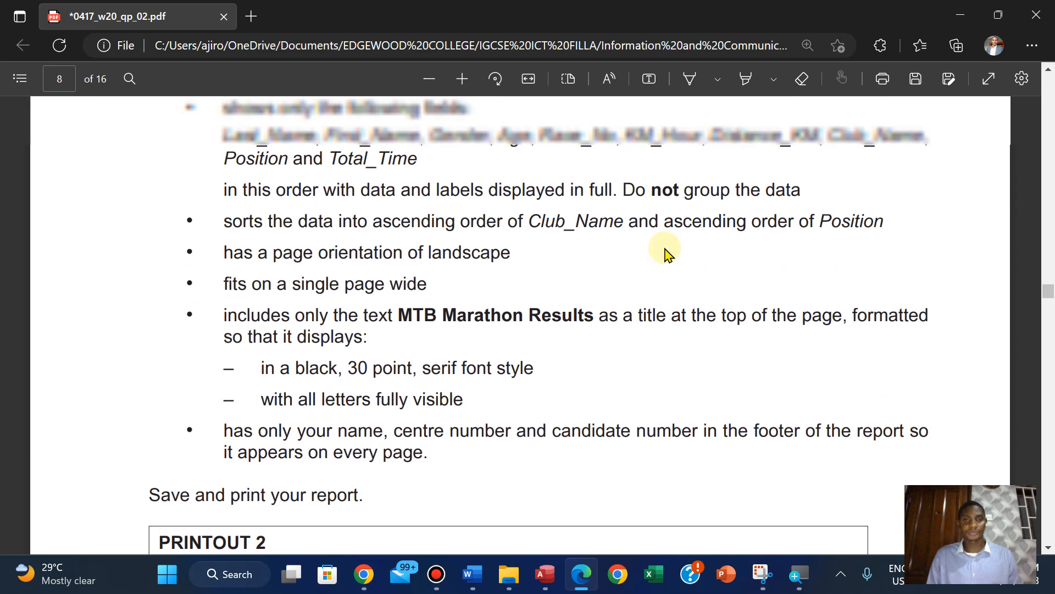
pyautogui.scroll(1, 665, 253)
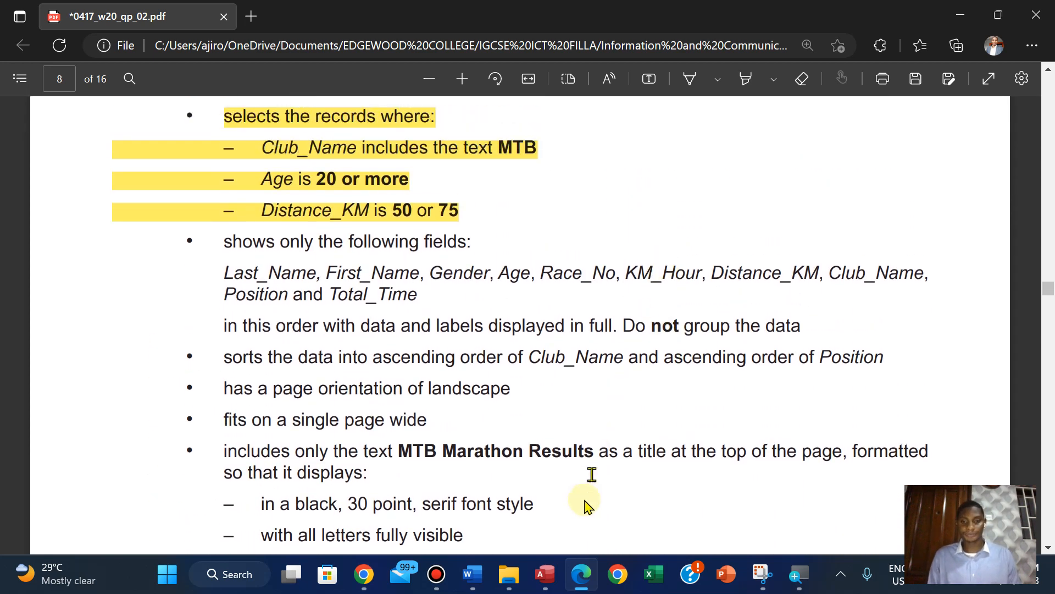
pyautogui.click(543, 575)
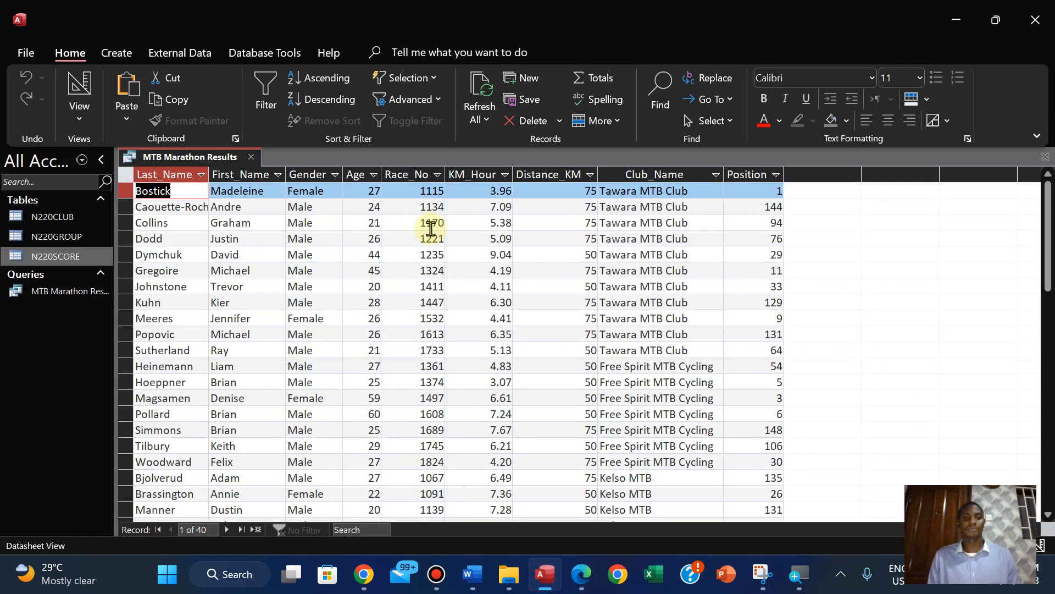
pyautogui.rightClick(165, 163)
pyautogui.click(203, 194)
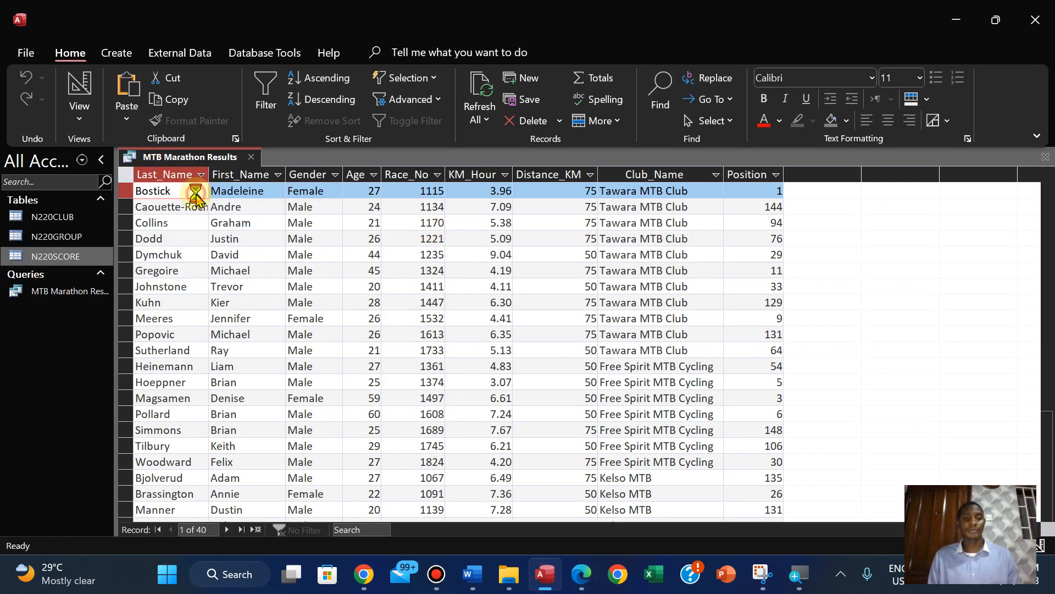
pyautogui.click(116, 51)
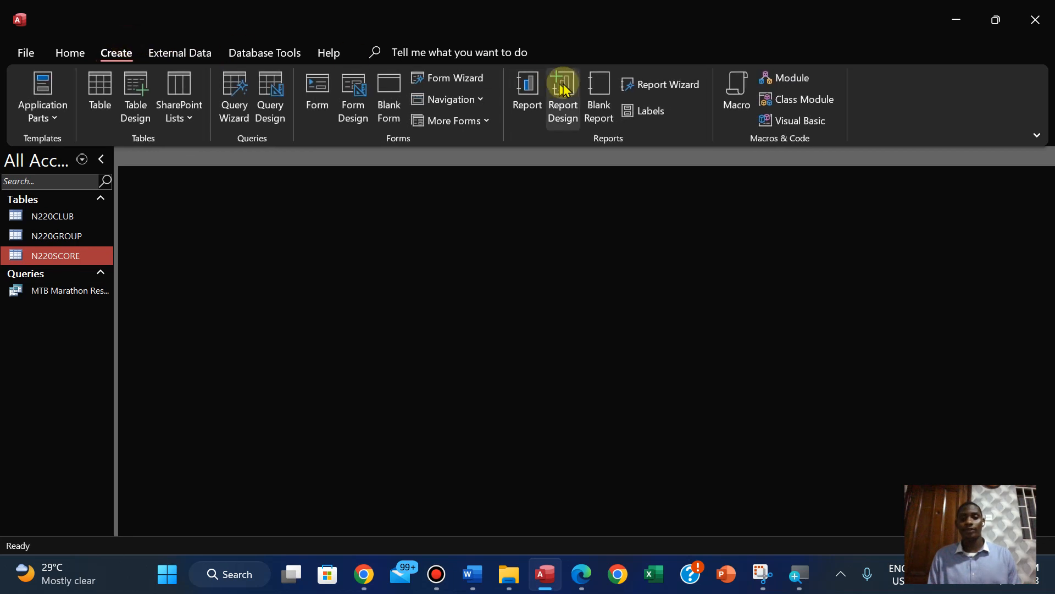
pyautogui.click(654, 82)
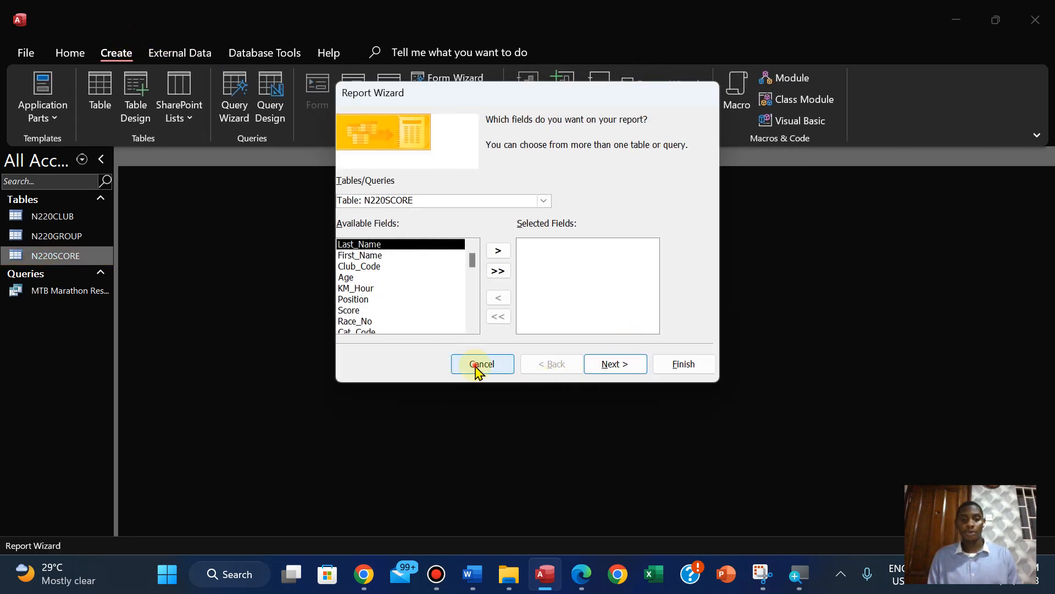
pyautogui.click(476, 365)
pyautogui.doubleClick(88, 290)
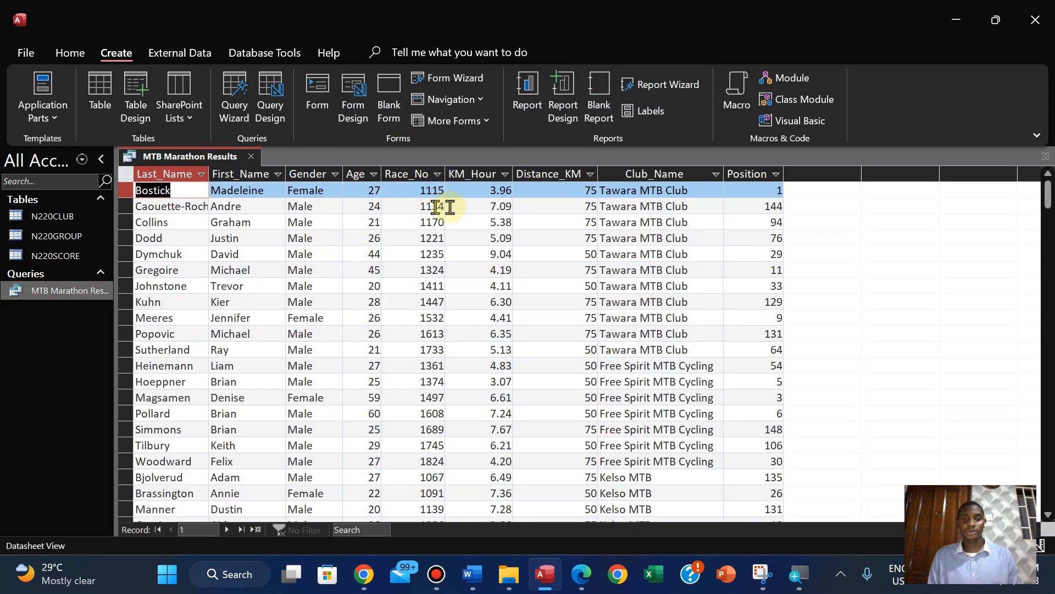
# Check the Total_Time field requirements in question 23 of the PDF, and return to Access to open the MTB Marathon Results query in Design View
pyautogui.click(581, 574)
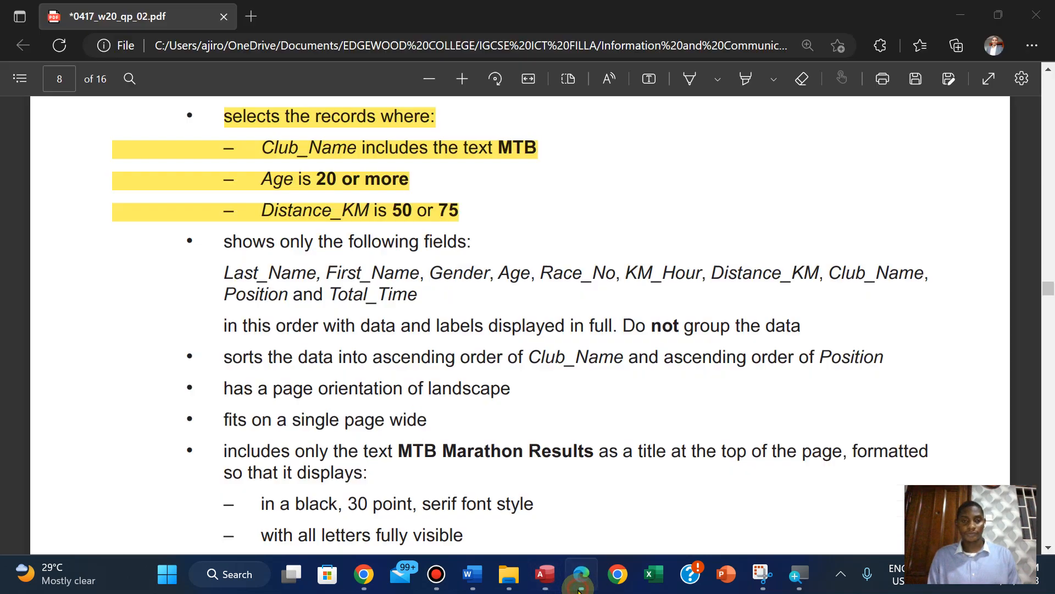
pyautogui.scroll(4, 501, 272)
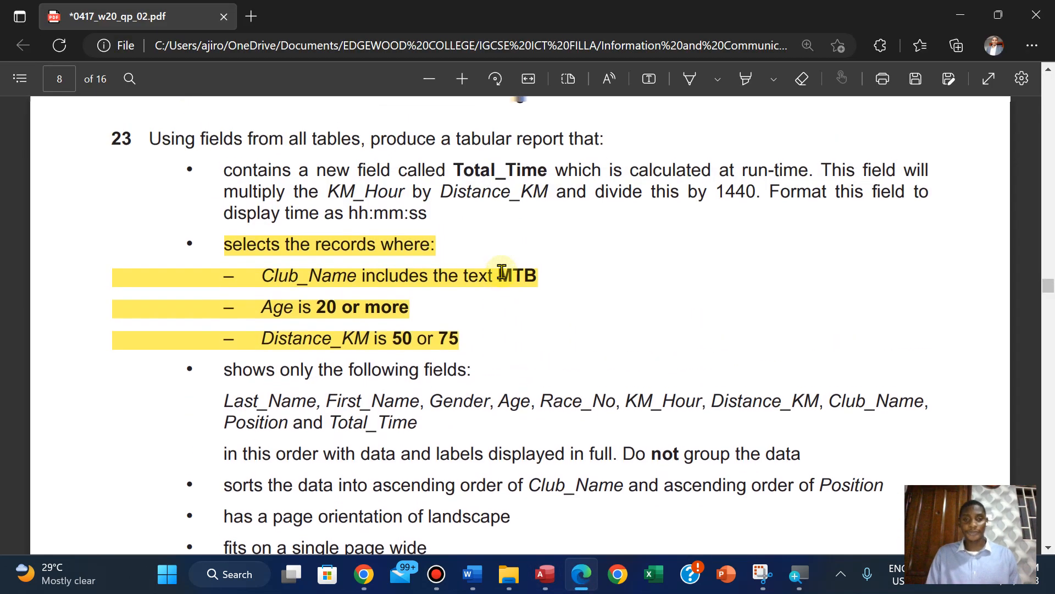
pyautogui.scroll(-1, 501, 271)
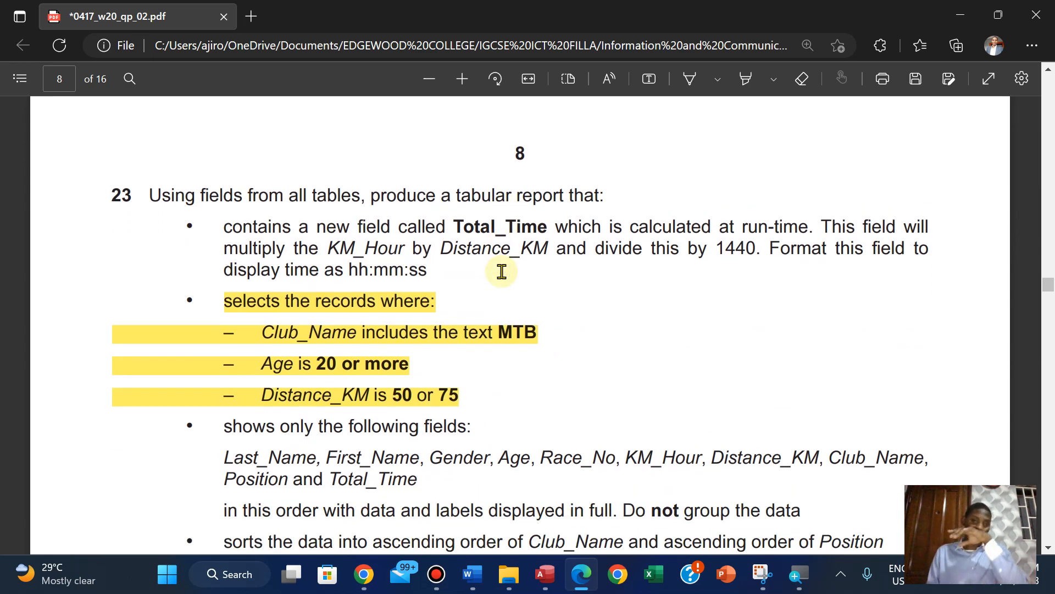
pyautogui.click(559, 588)
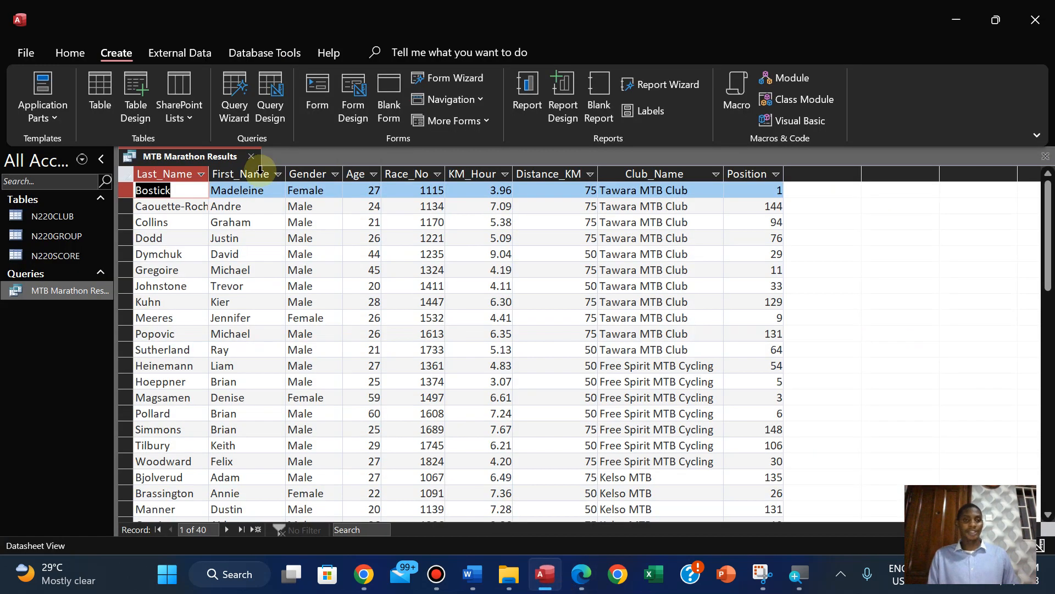
pyautogui.click(70, 52)
pyautogui.click(68, 120)
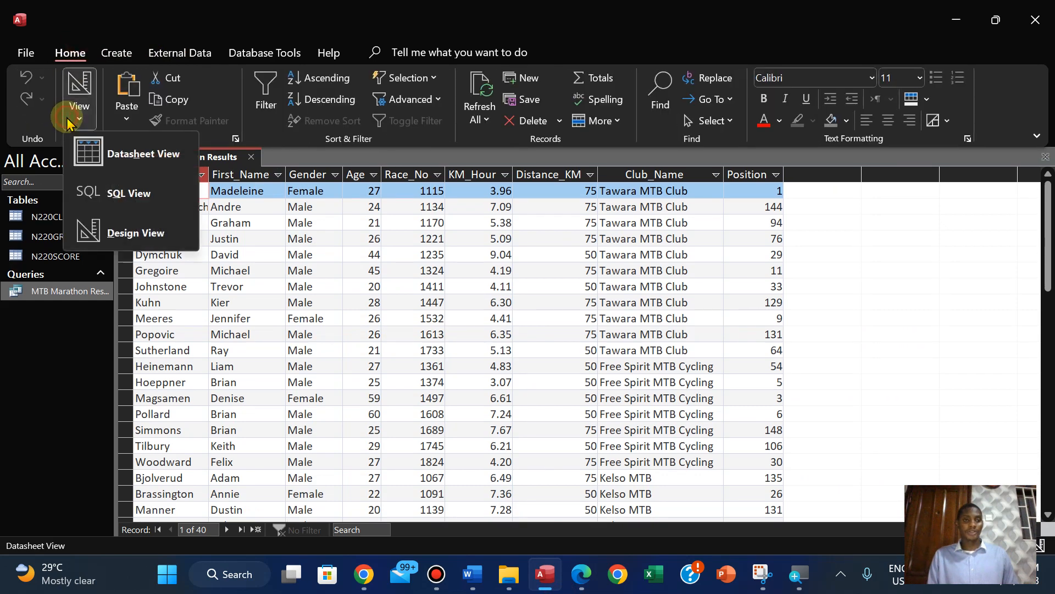
pyautogui.click(116, 232)
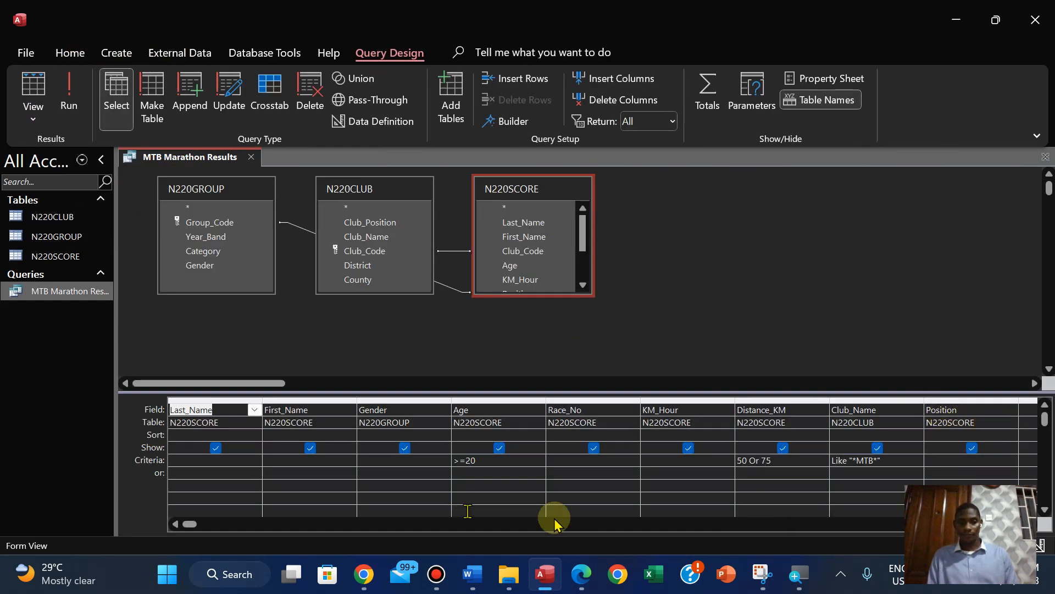
# In the empty column after Position, build the expression [KM_Hour] * [Distance_KM] with the Expression Builder, checking the formula against the PDF
pyautogui.click(1029, 525)
pyautogui.click(1030, 525)
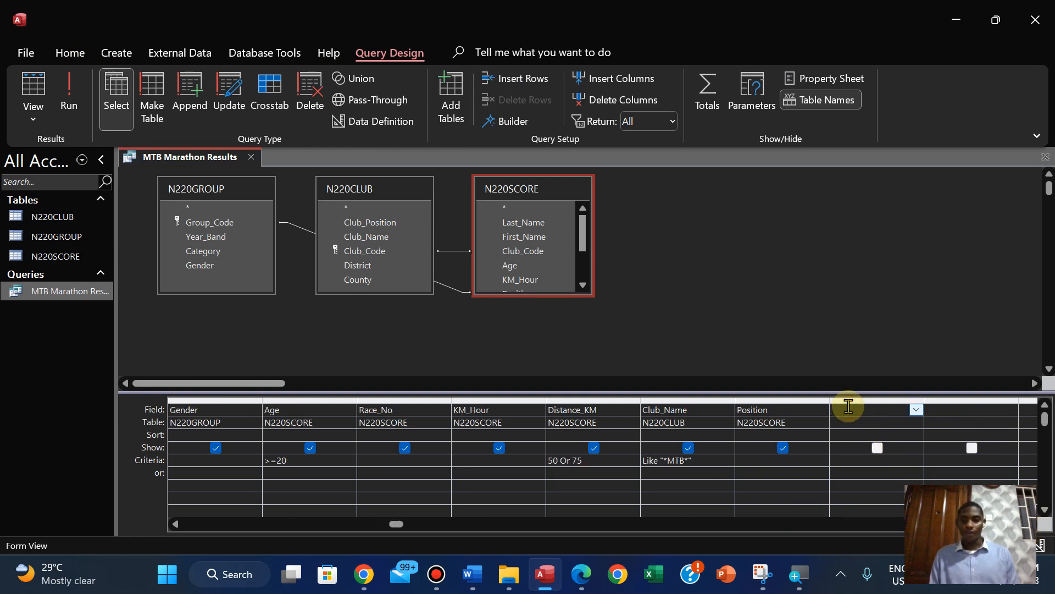
pyautogui.click(504, 120)
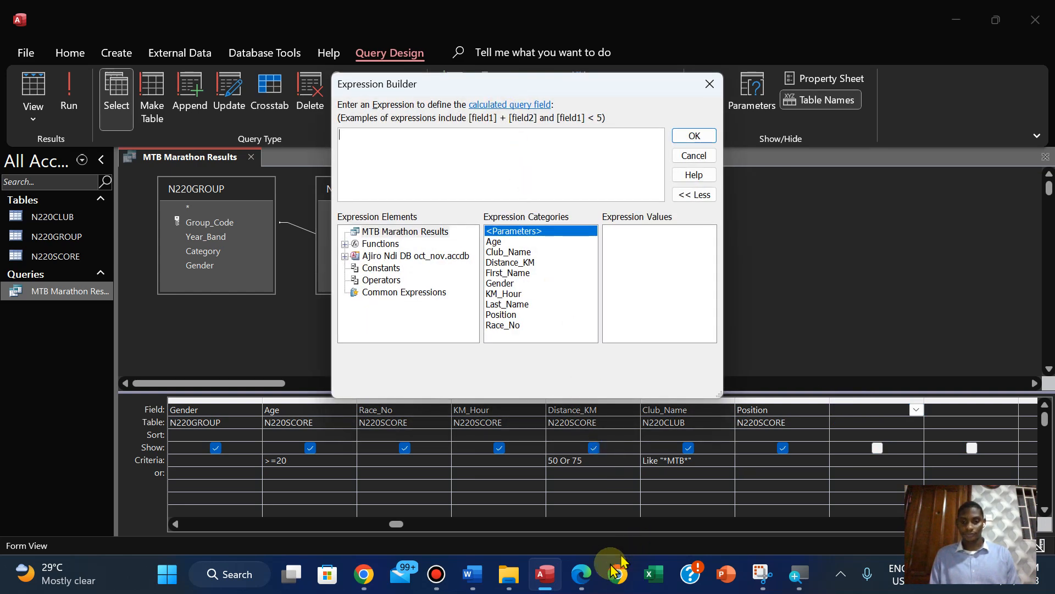
pyautogui.click(588, 576)
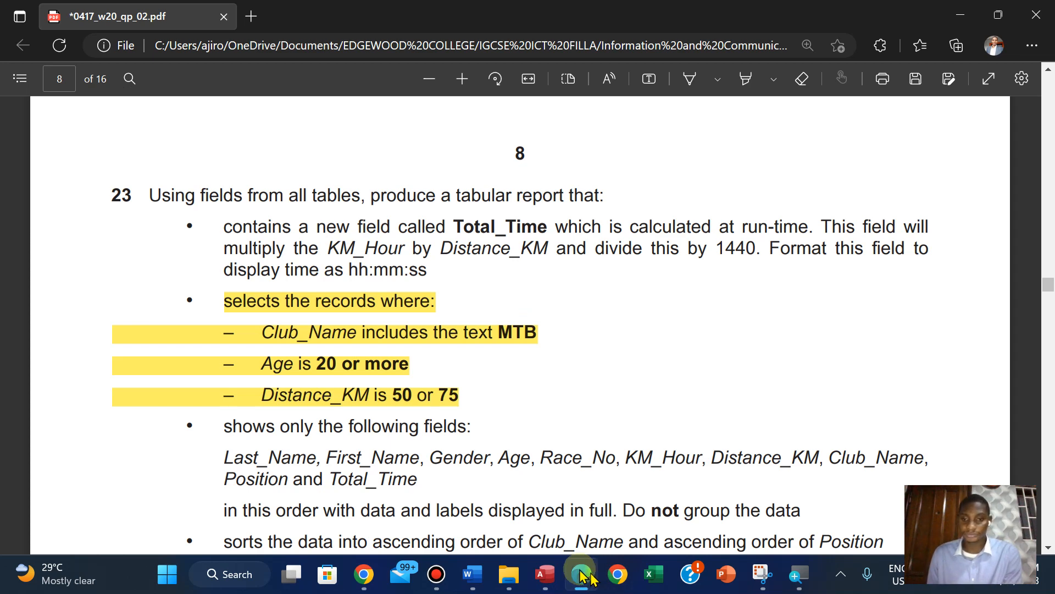
pyautogui.click(542, 574)
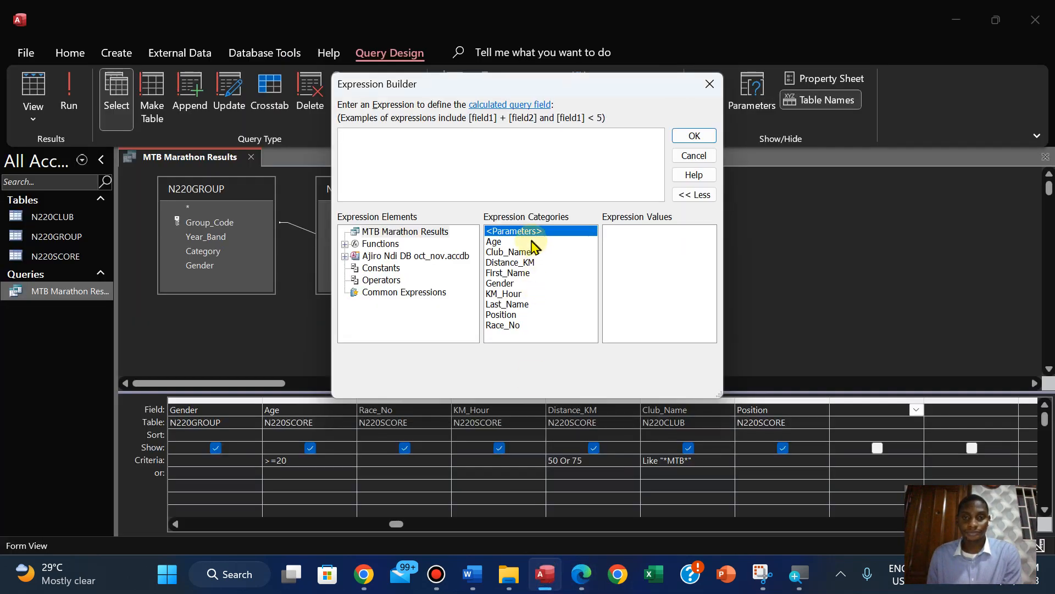
pyautogui.doubleClick(504, 294)
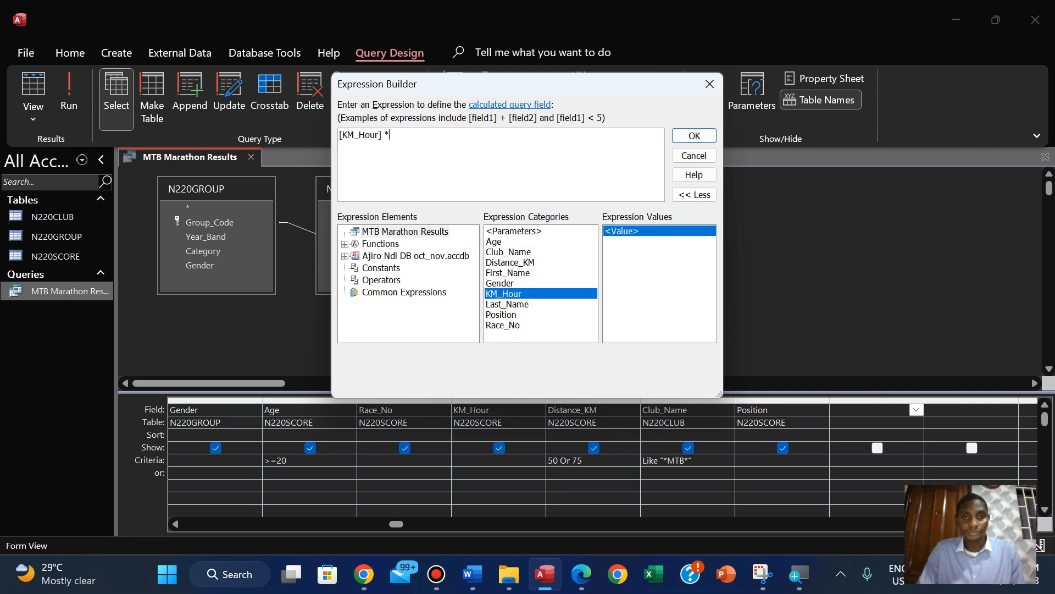
pyautogui.click(582, 578)
pyautogui.click(586, 587)
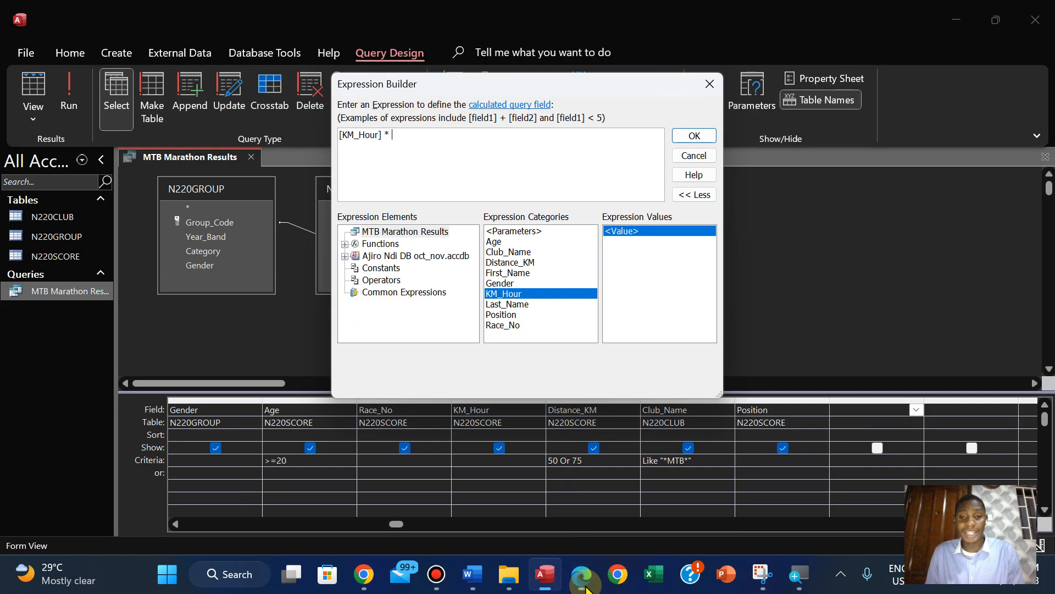
pyautogui.doubleClick(521, 263)
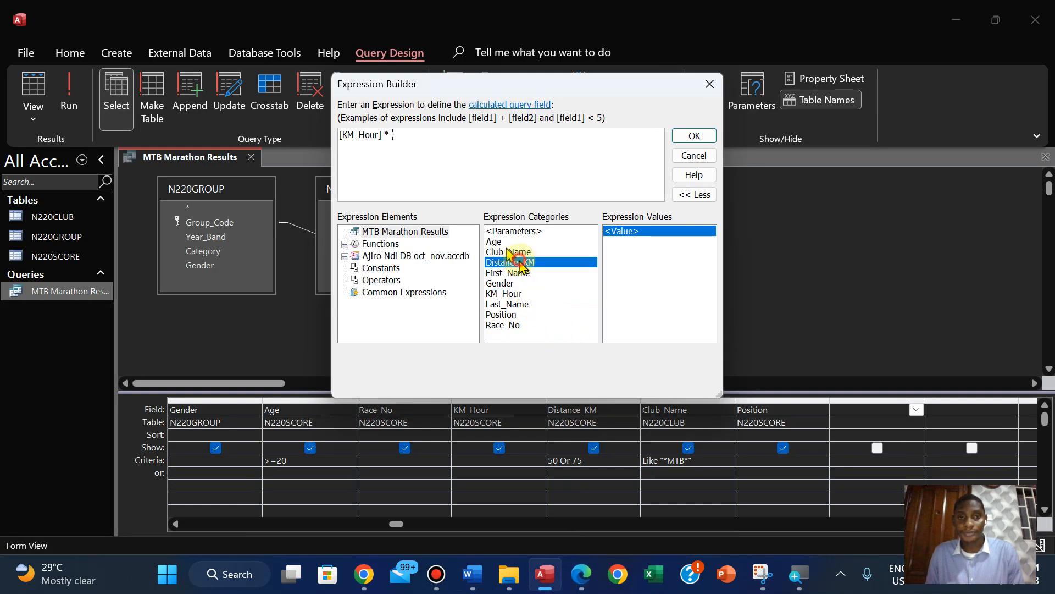
pyautogui.click(576, 587)
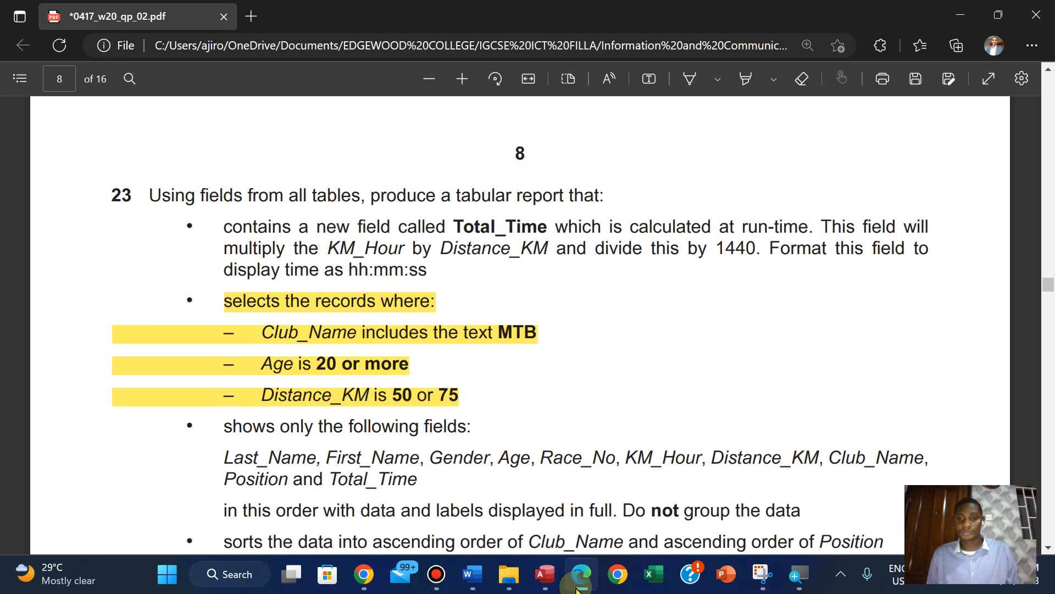
pyautogui.click(576, 587)
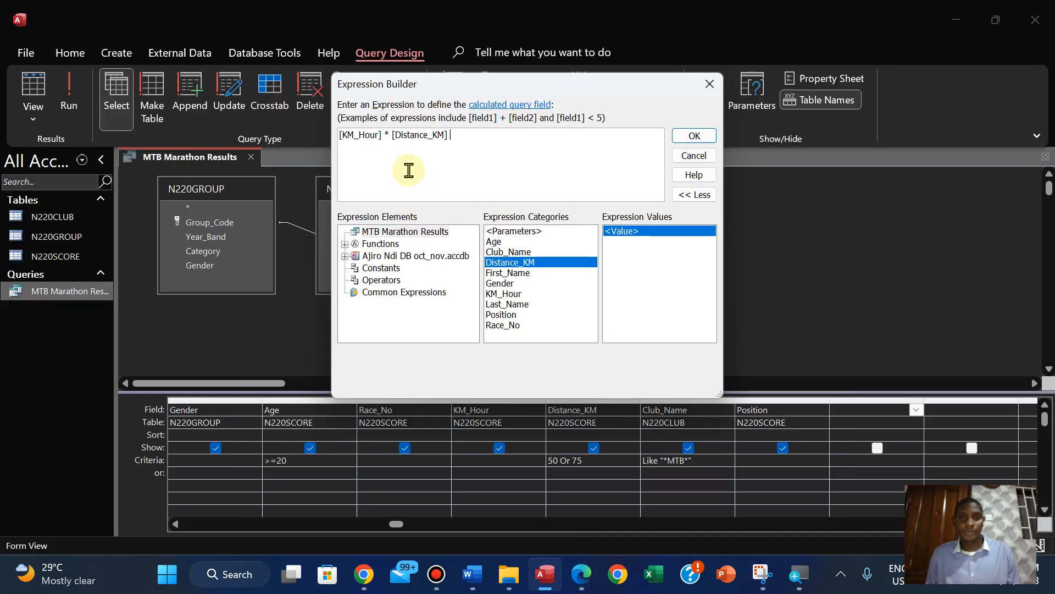
# Enclose the product in parentheses, divide it by 1440, and accept the expression ([KM_Hour] * [Distance_KM])/1440
pyautogui.press('BackSpace')
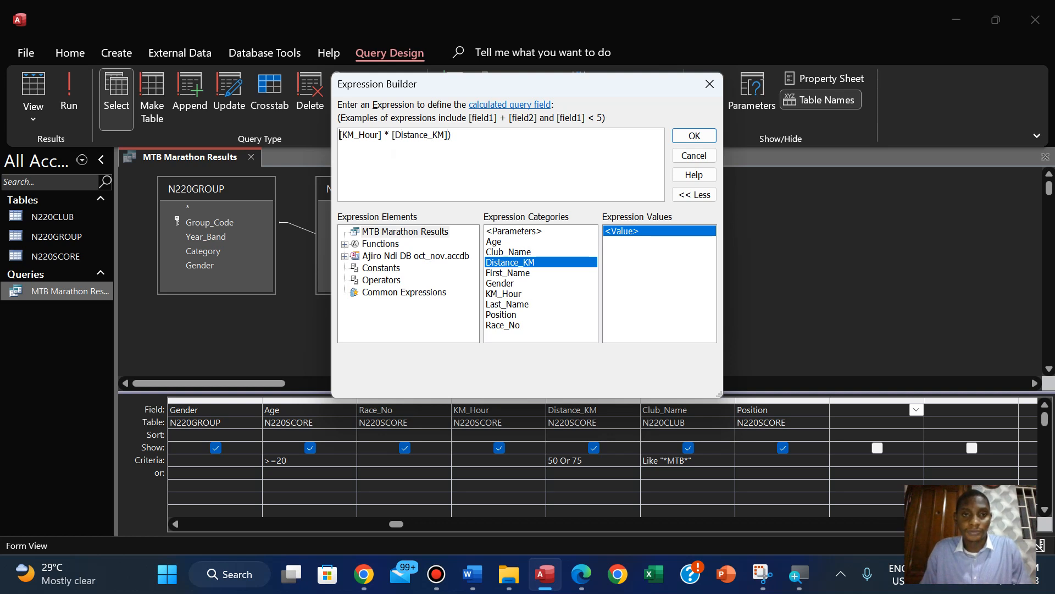
pyautogui.write('(')
pyautogui.click(486, 132)
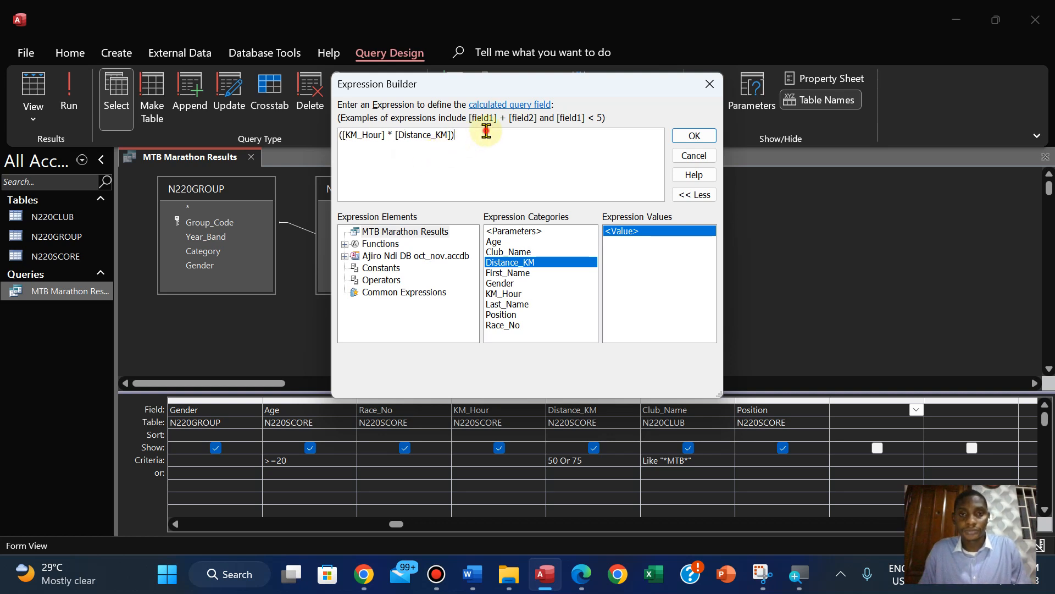
pyautogui.write('/1440')
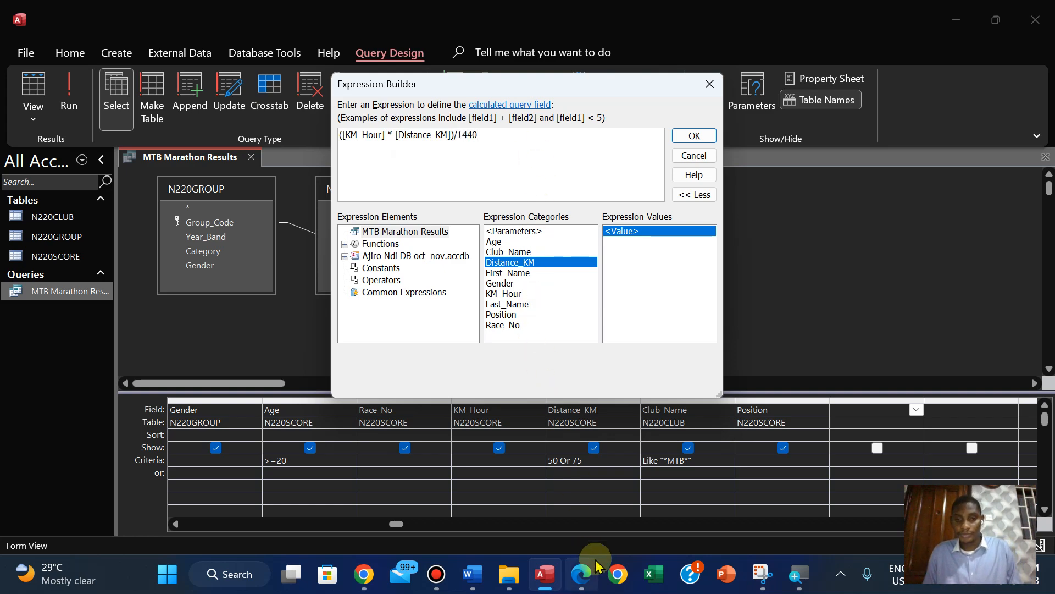
pyautogui.click(583, 574)
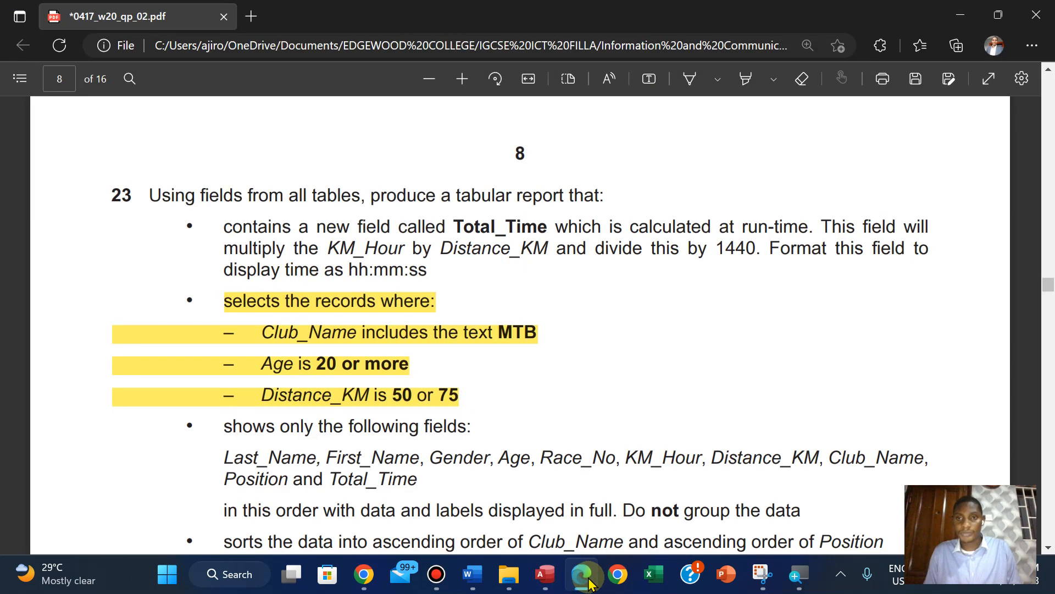
pyautogui.click(584, 576)
pyautogui.click(680, 137)
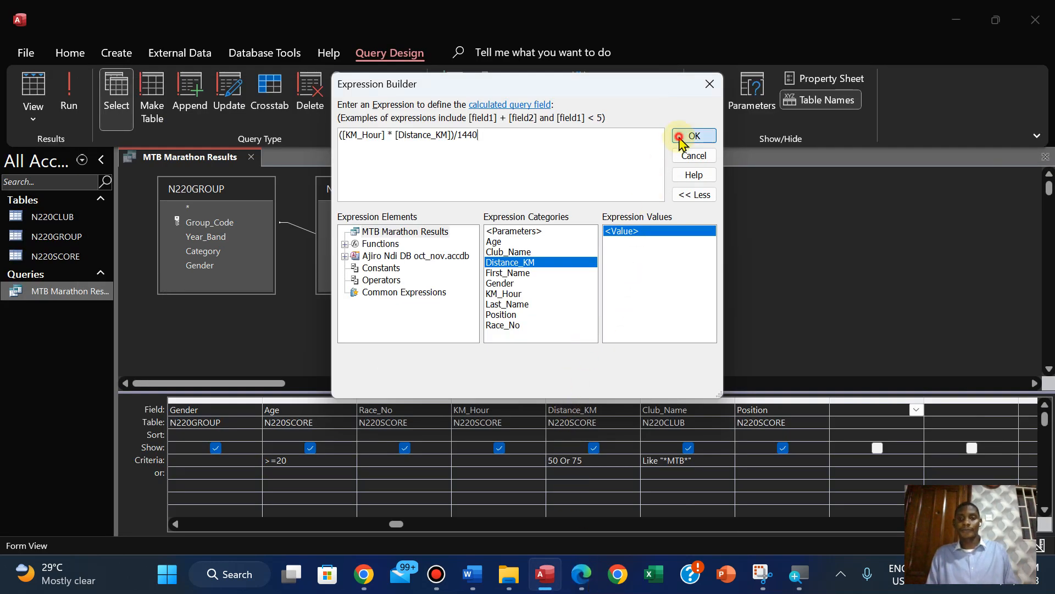
# Copy the field name Total_Time from question 23 in the PDF, and name the calculated field with it in Access
pyautogui.click(581, 575)
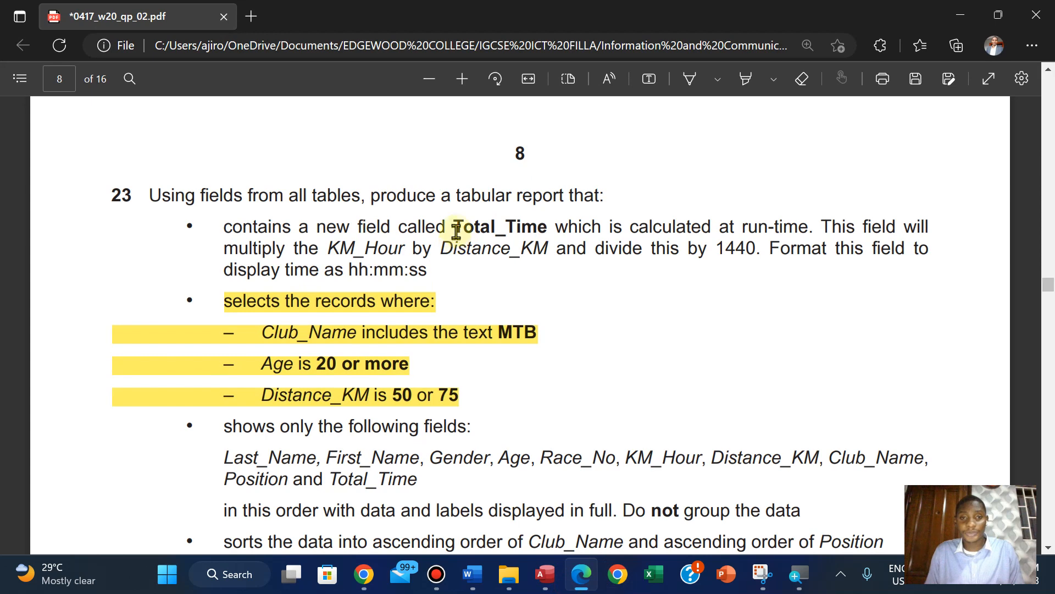
pyautogui.moveTo(456, 230); pyautogui.dragTo(549, 229)
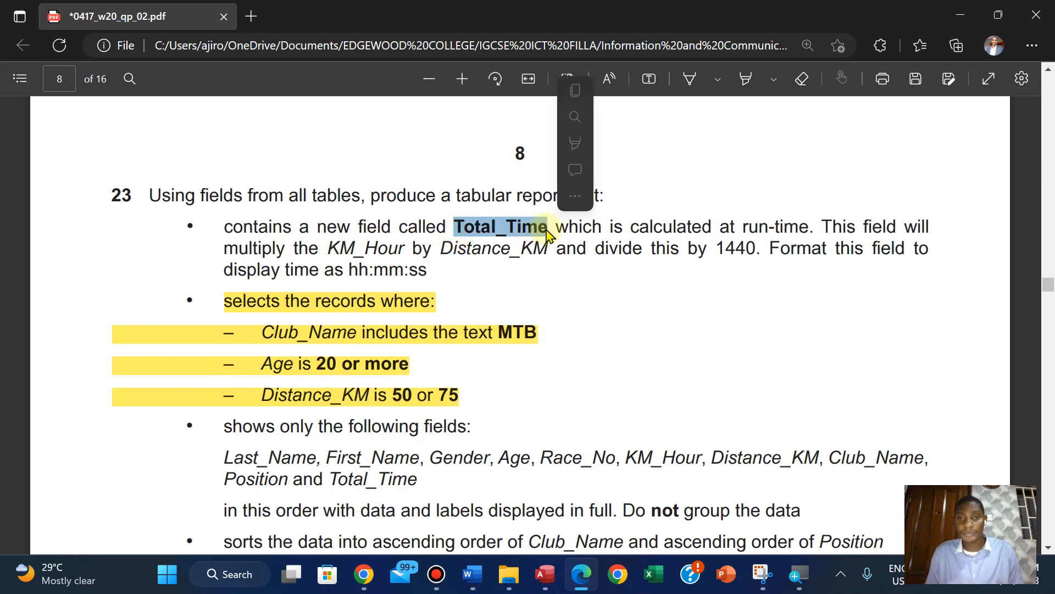
pyautogui.click(576, 90)
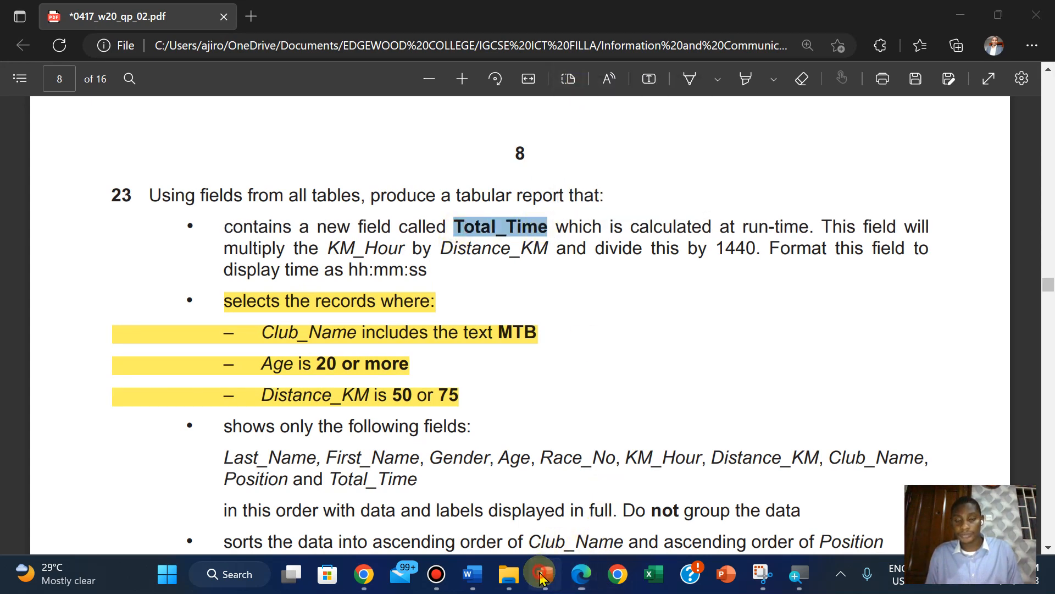
pyautogui.click(541, 575)
pyautogui.click(857, 415)
pyautogui.write('([KM_Ho')
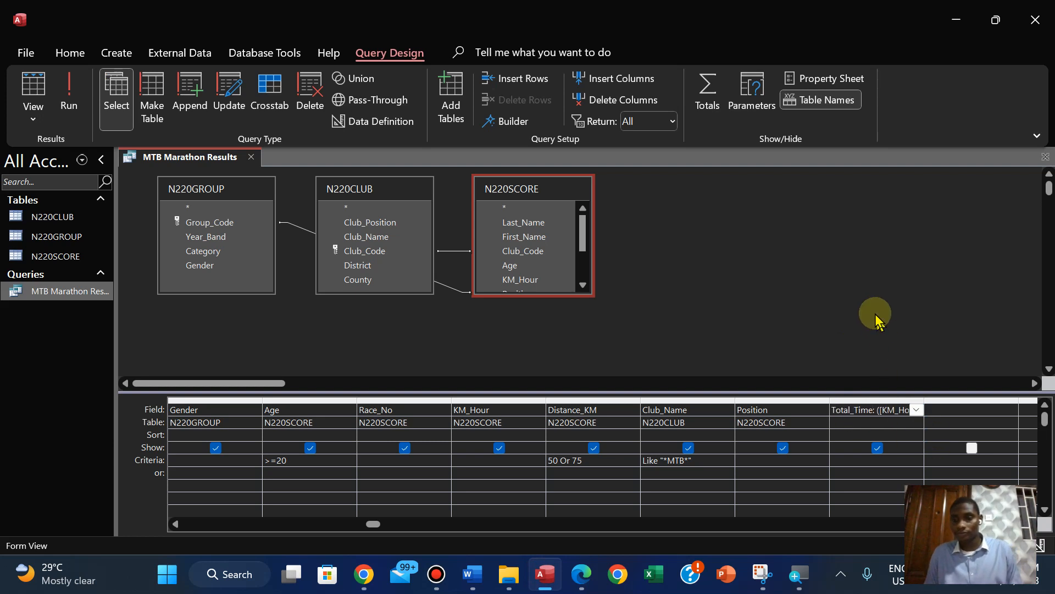
# Run the query and fit the Total_Time column's width to its data
pyautogui.click(66, 107)
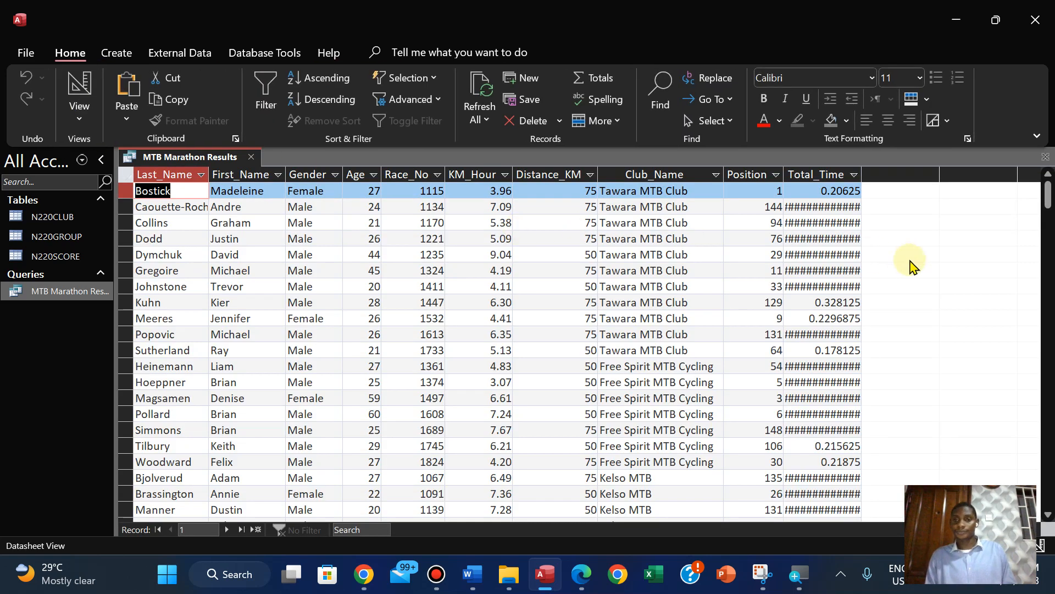
pyautogui.doubleClick(863, 172)
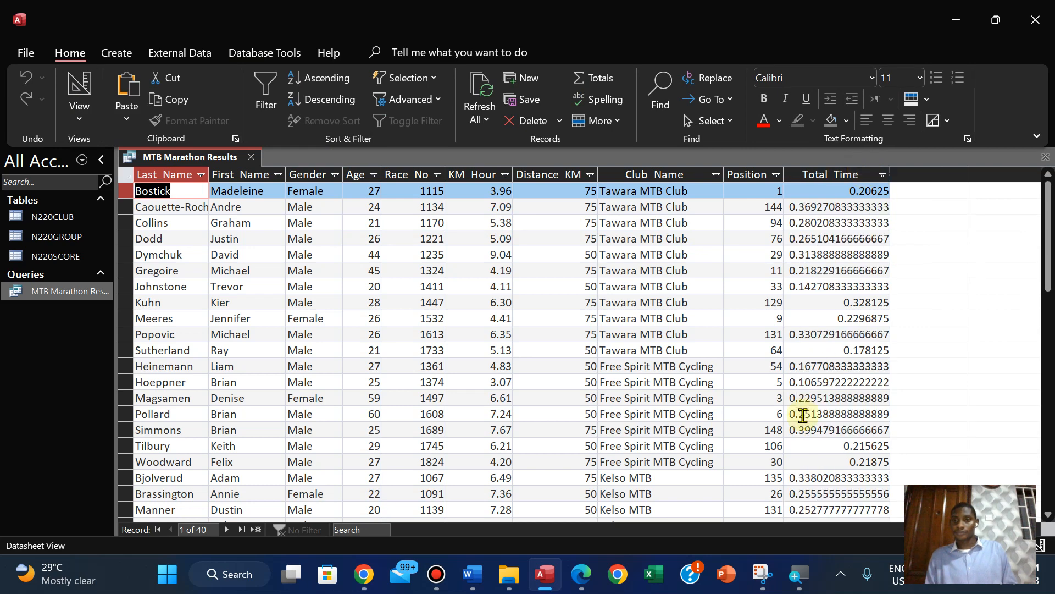
# Check the required Total_Time format in question 23 of the PDF, and open the Total_Time field's properties in the query's Design View
pyautogui.click(581, 573)
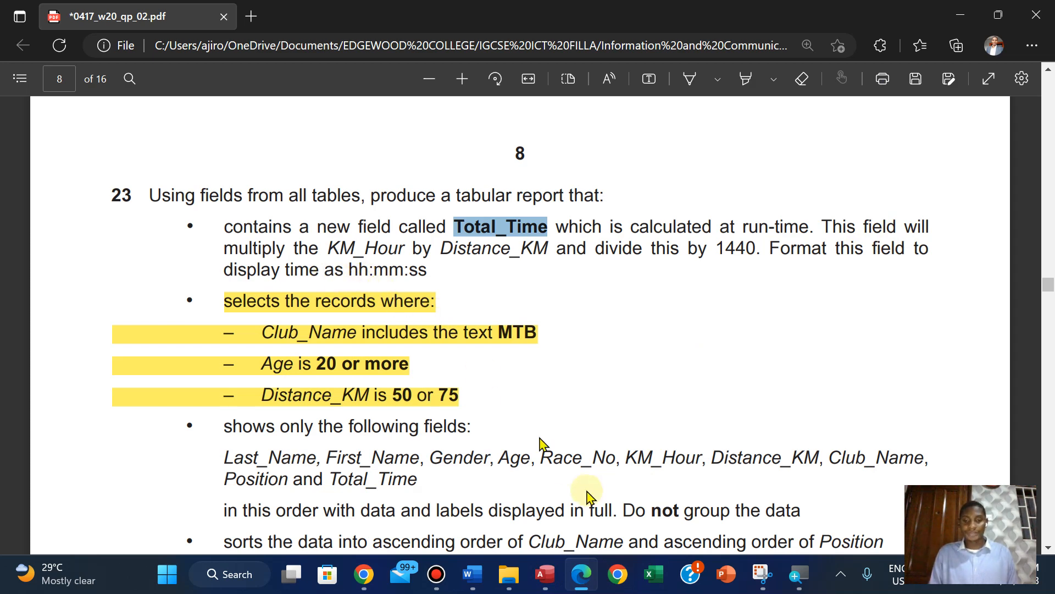
pyautogui.click(553, 581)
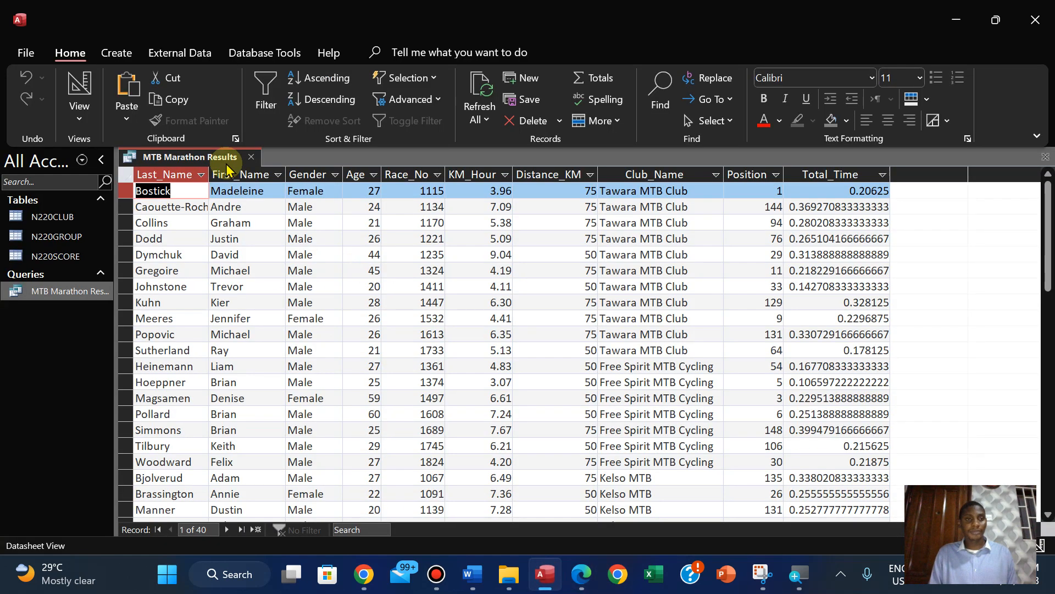
pyautogui.click(79, 117)
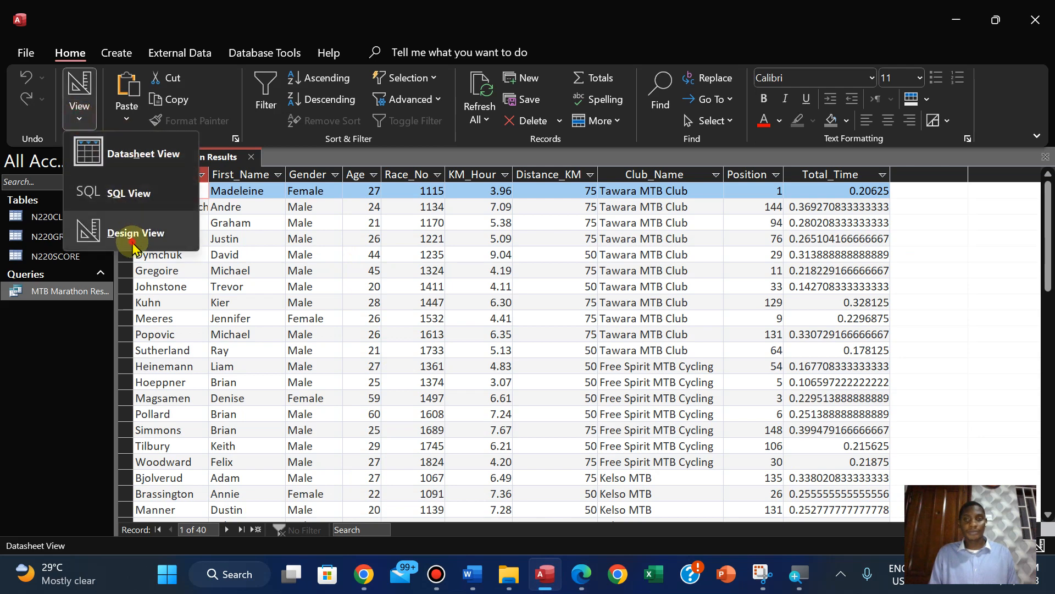
pyautogui.click(120, 230)
pyautogui.click(309, 341)
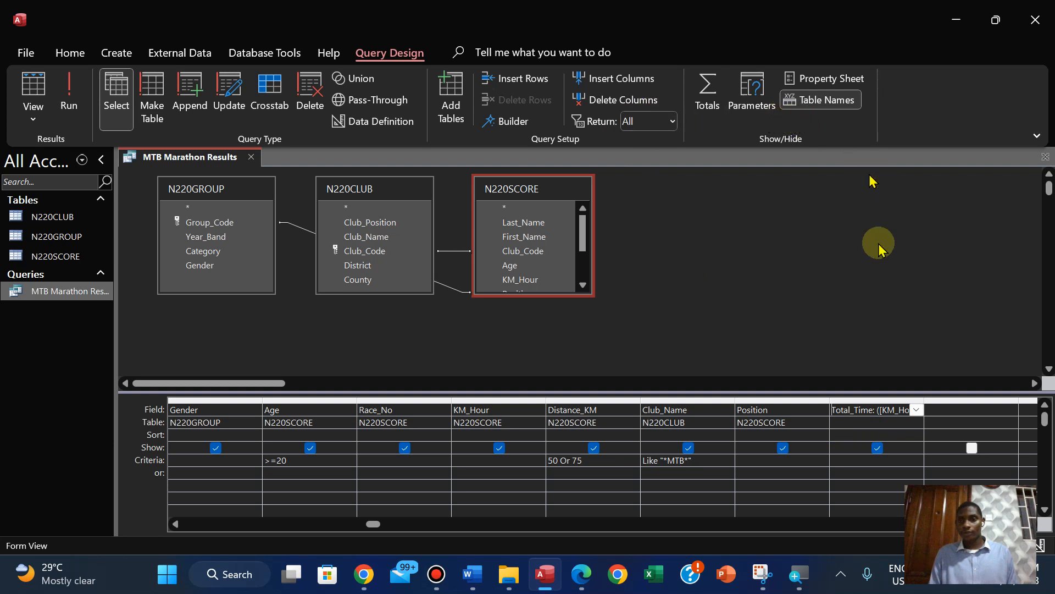
pyautogui.click(813, 81)
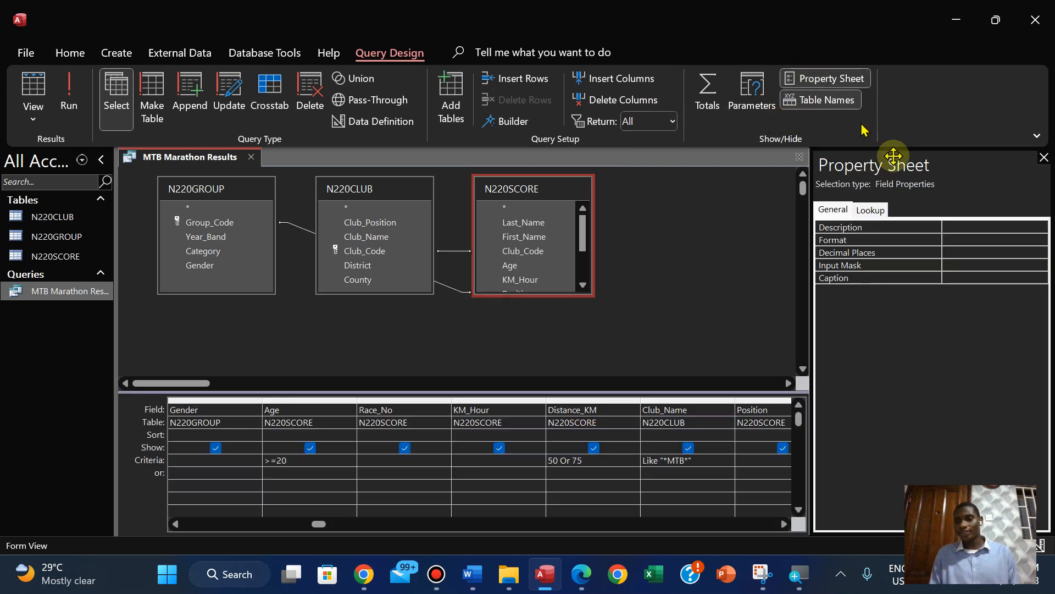
# Copy the time format hh:mm:ss from question 23 in the PDF, and set it as the Total_Time field's Format property in Access
pyautogui.click(954, 244)
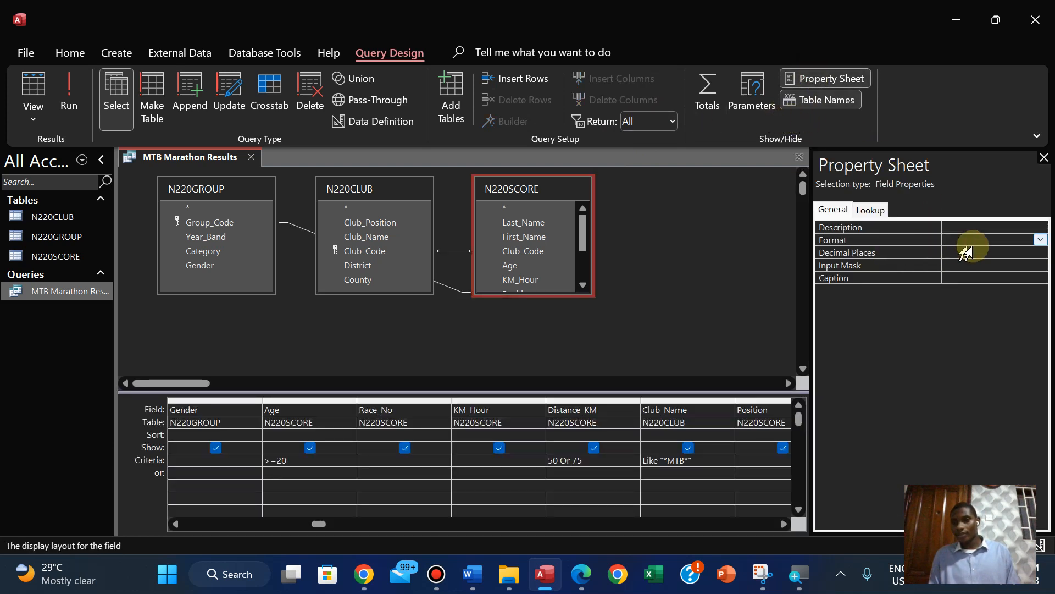
pyautogui.click(581, 574)
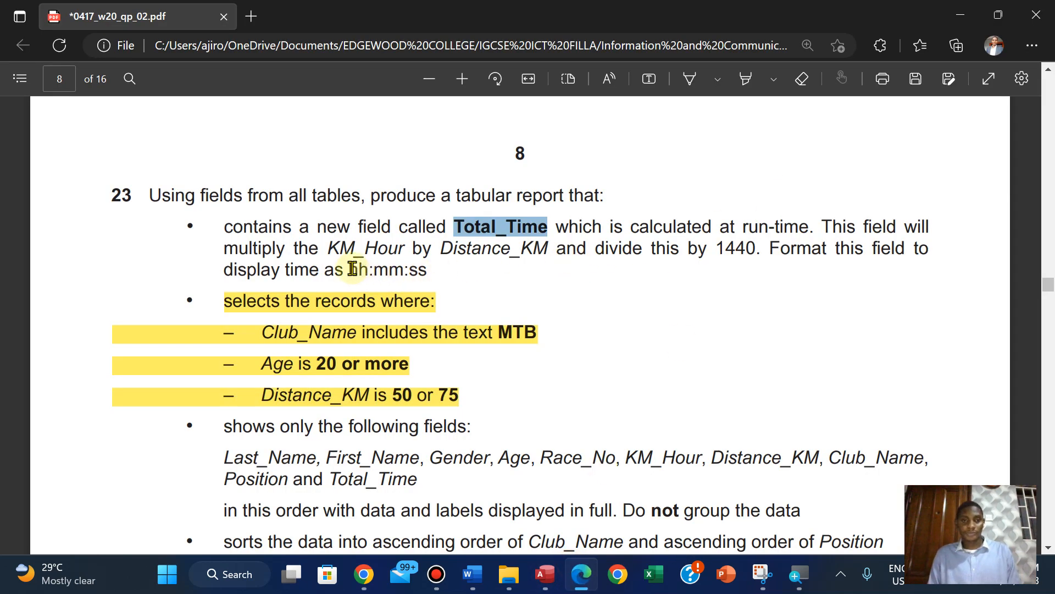
pyautogui.moveTo(349, 269); pyautogui.dragTo(427, 270)
pyautogui.rightClick(443, 124)
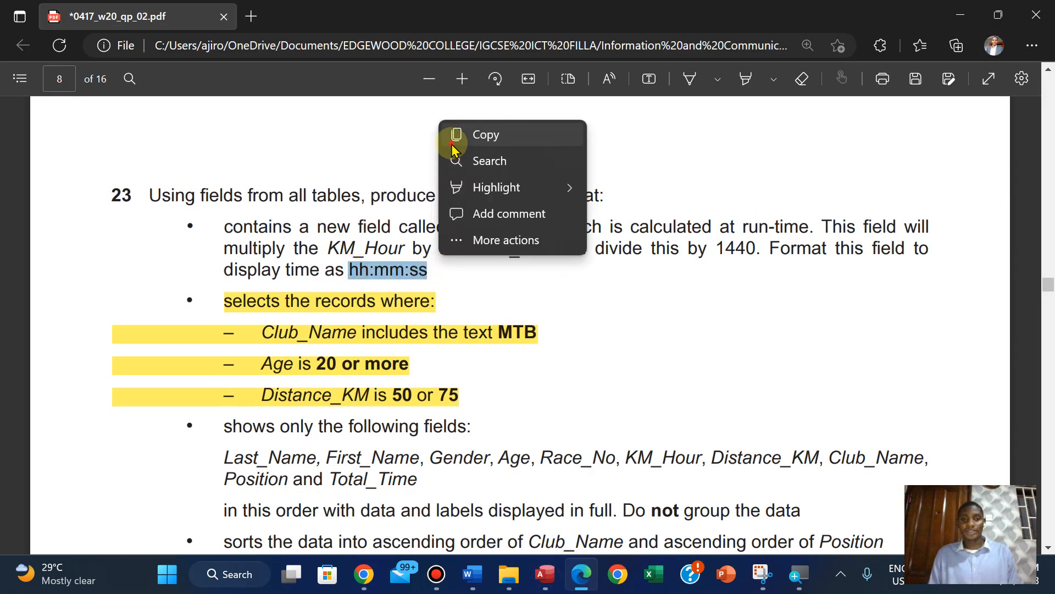
pyautogui.click(451, 144)
pyautogui.click(545, 573)
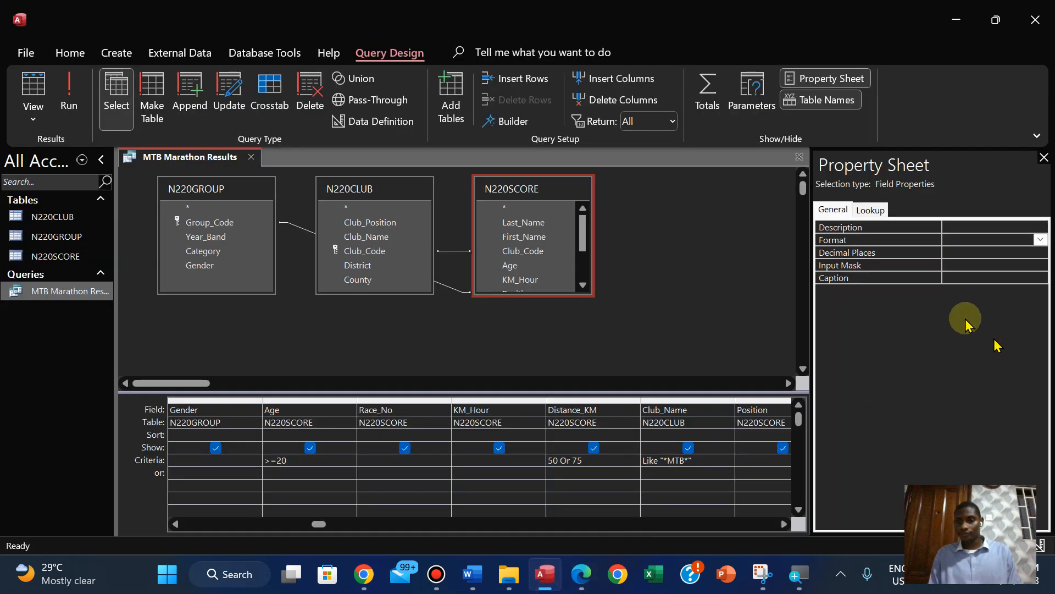
pyautogui.click(954, 239)
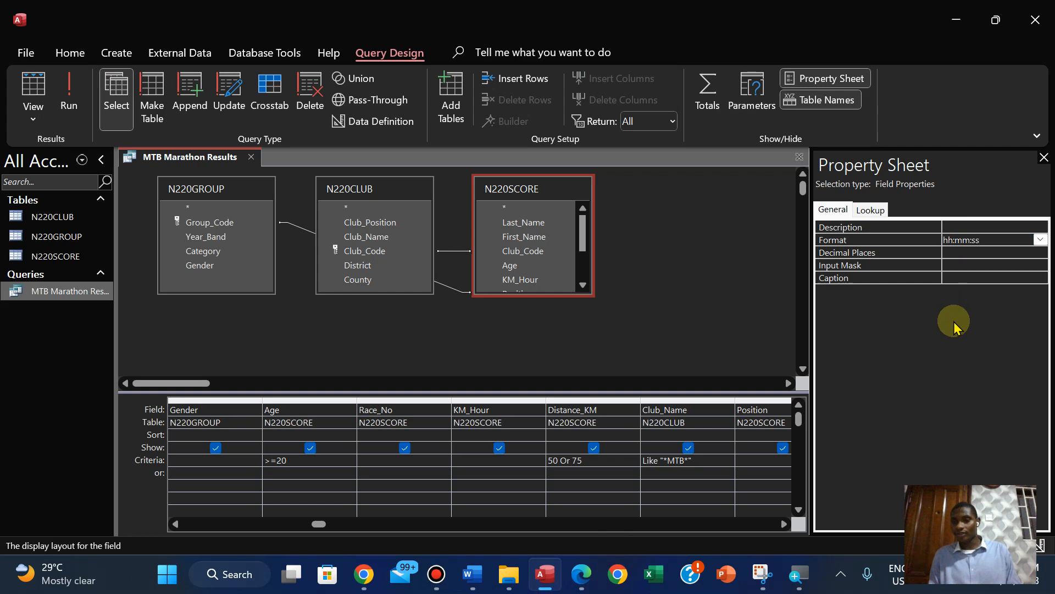
# Run the query and refit the Total_Time column's width to the formatted times, checking question 23 in the PDF
pyautogui.click(62, 106)
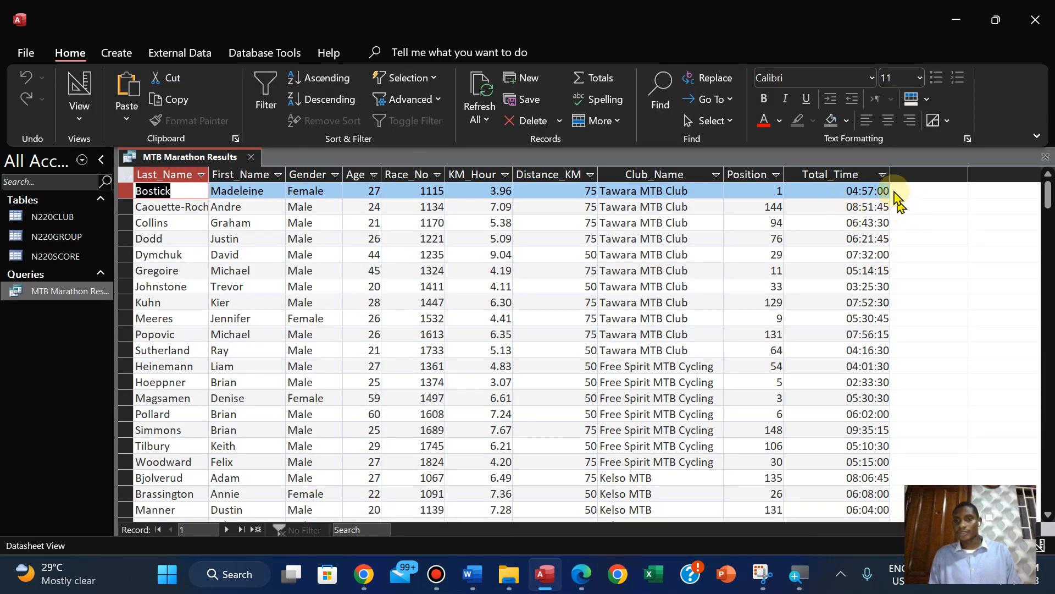
pyautogui.doubleClick(891, 176)
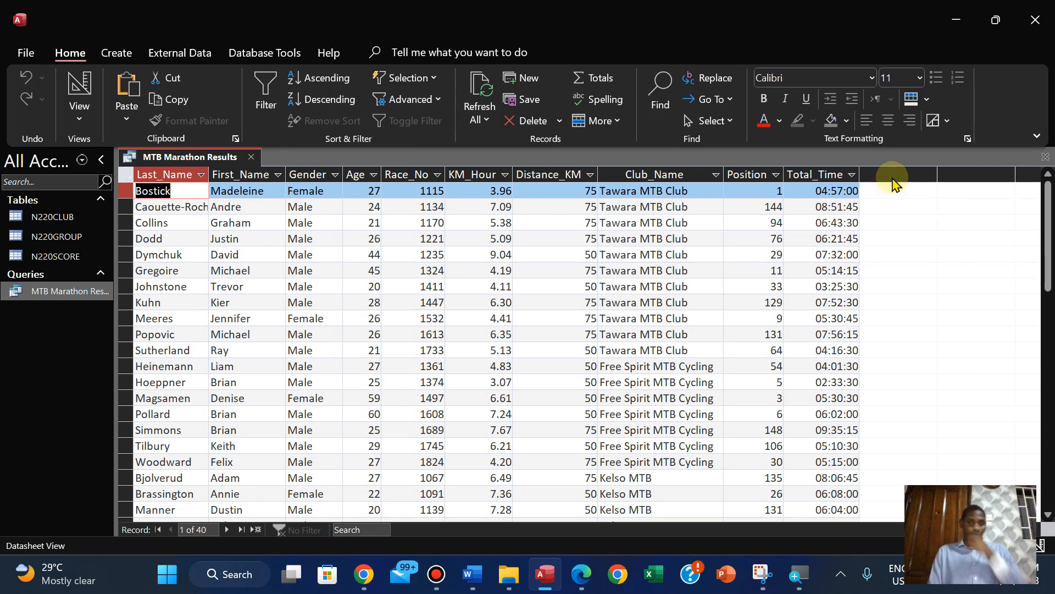
pyautogui.click(582, 574)
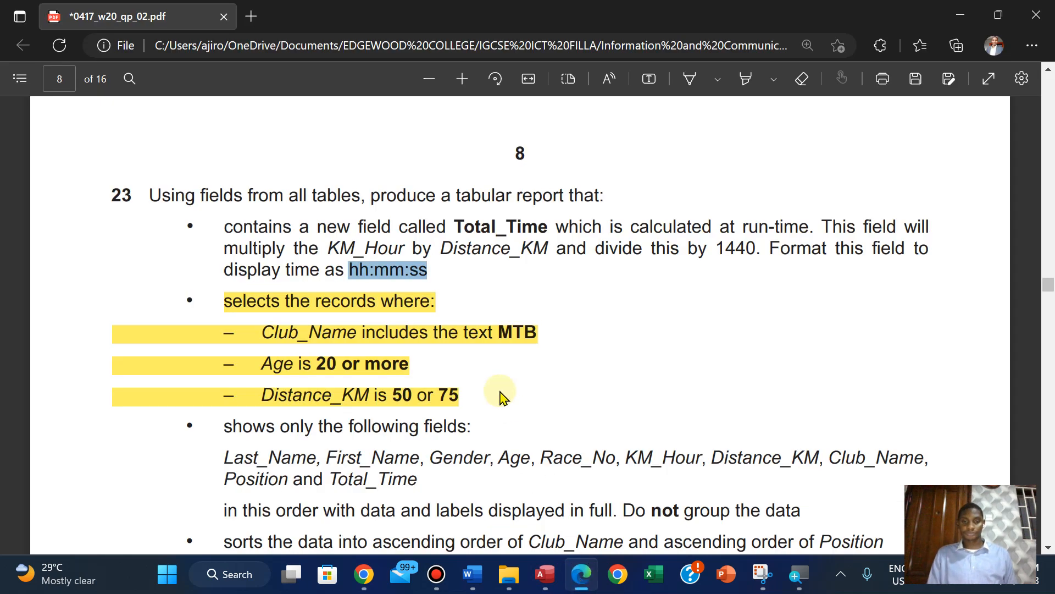
pyautogui.click(544, 574)
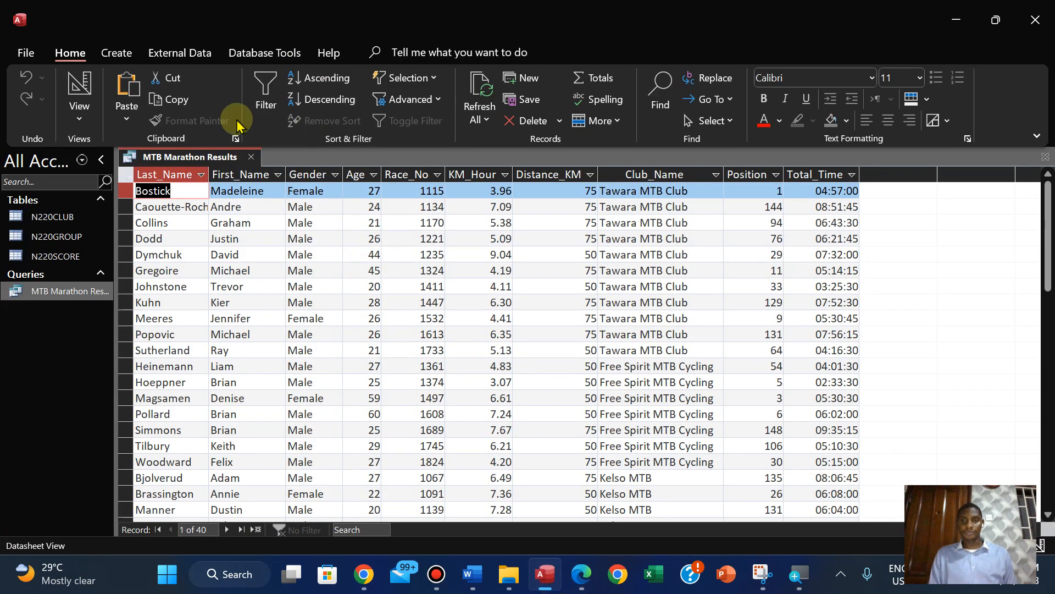
# Save the MTB Marathon Results query and close it
pyautogui.rightClick(155, 157)
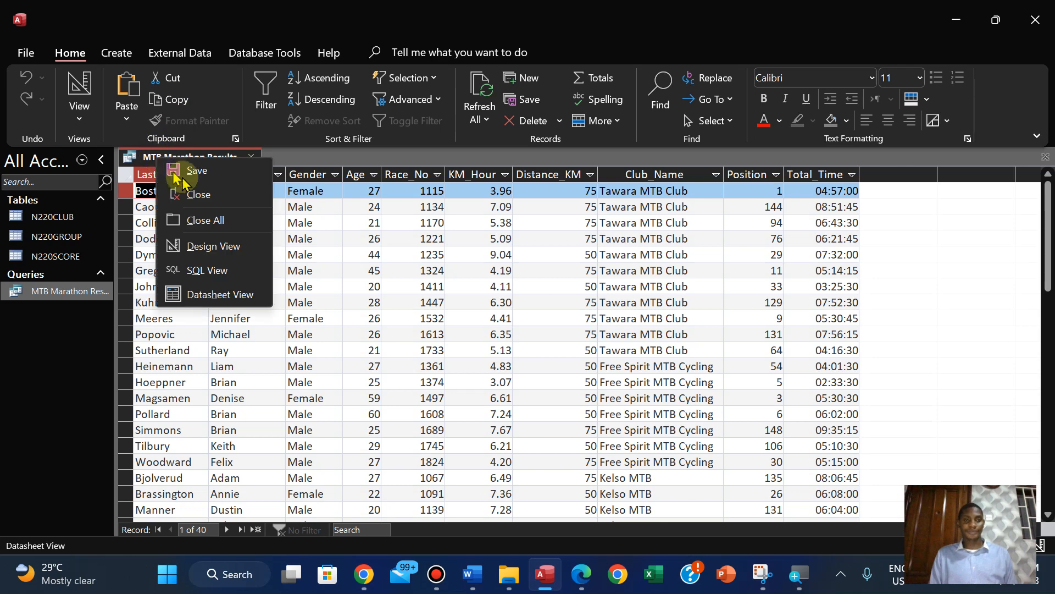
pyautogui.click(181, 175)
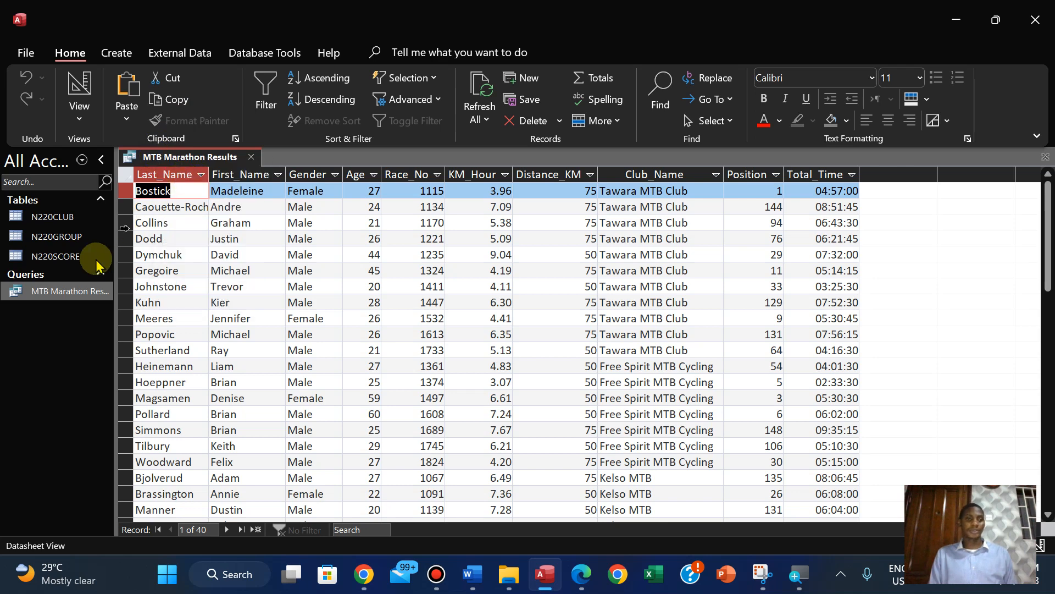
pyautogui.rightClick(185, 159)
pyautogui.click(223, 198)
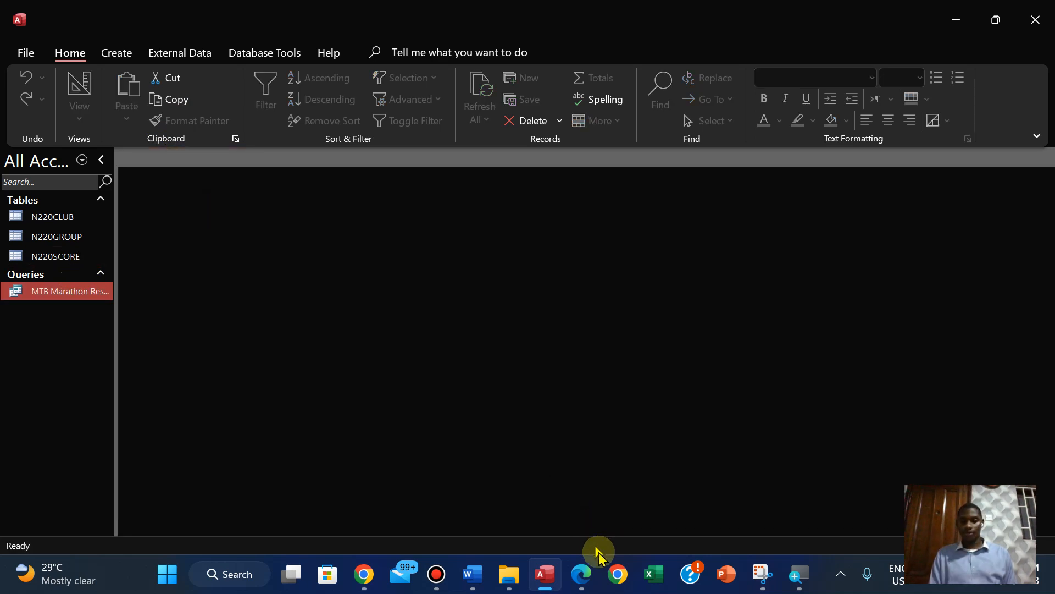
# Switch to the PDF in Edge and highlight question 23's whole Total_Time bullet in yellow
pyautogui.click(585, 586)
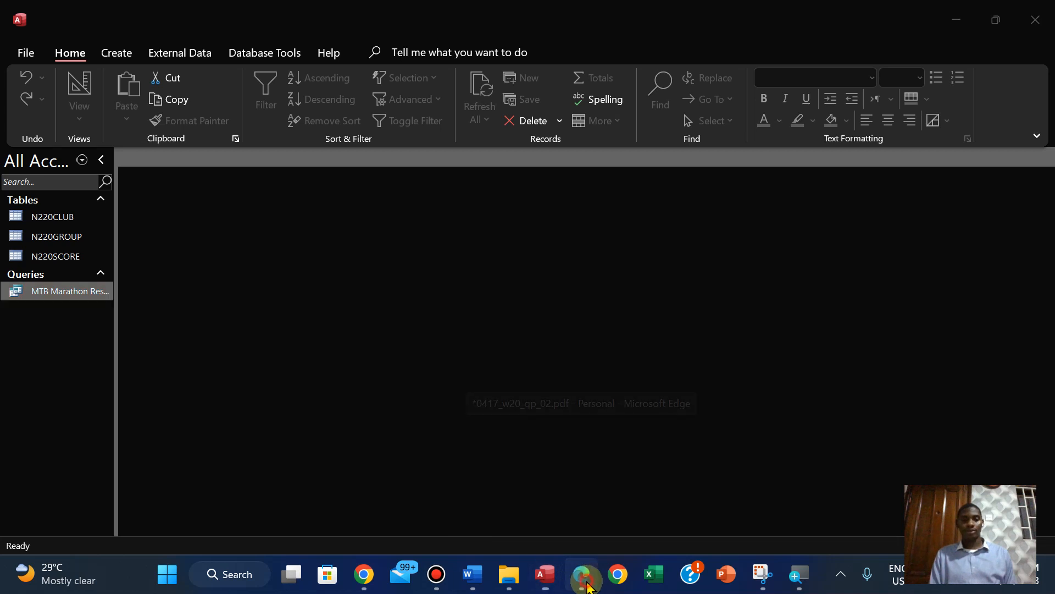
pyautogui.moveTo(226, 227); pyautogui.dragTo(427, 270)
pyautogui.moveTo(481, 201)
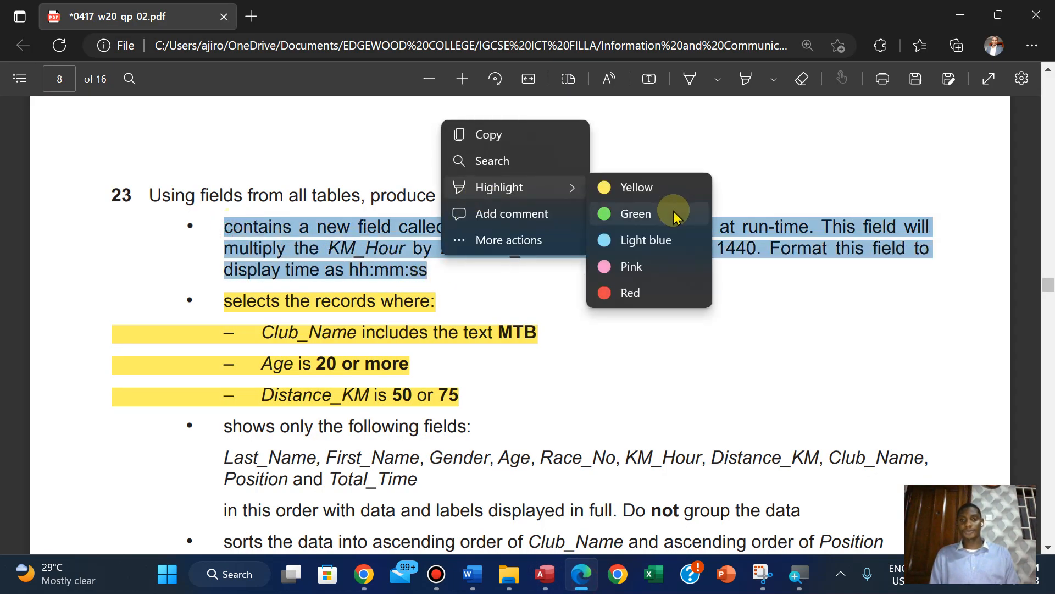
pyautogui.click(635, 187)
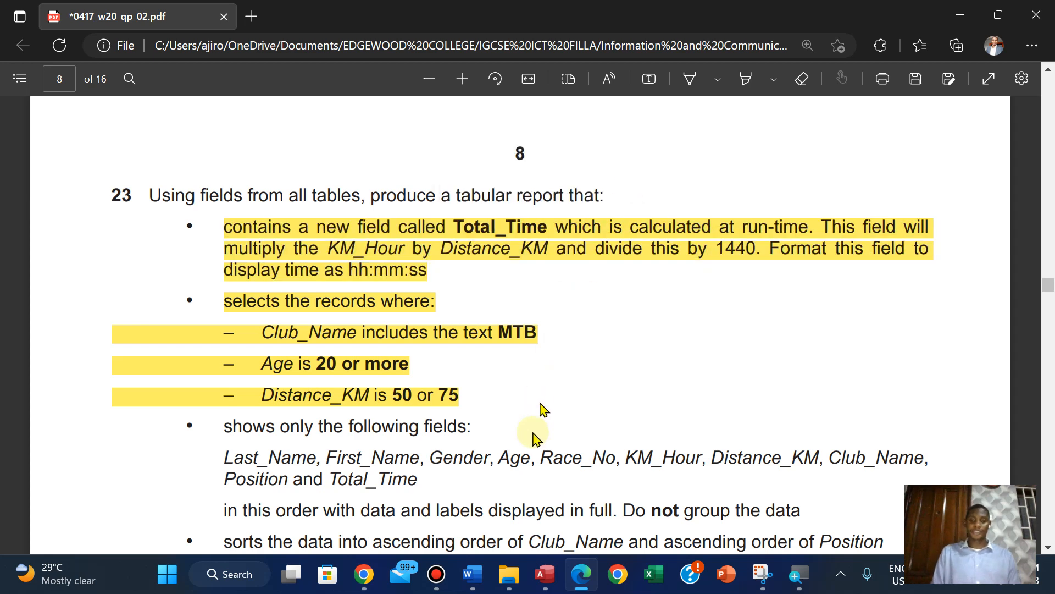
# In Access, start a report with the Report Wizard, including all fields of the MTB Marathon Results query
pyautogui.click(547, 577)
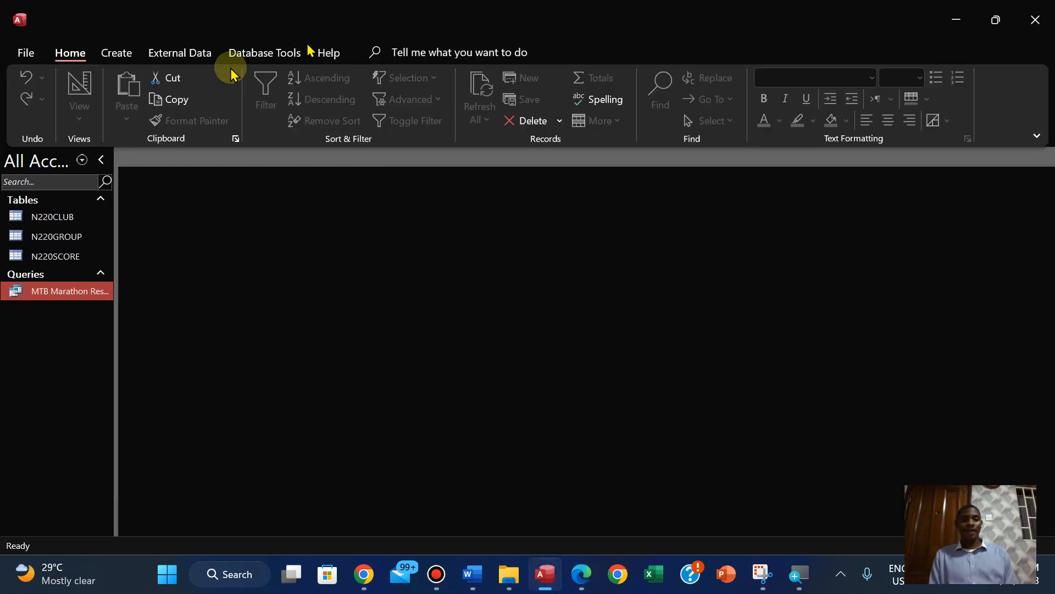
pyautogui.click(116, 53)
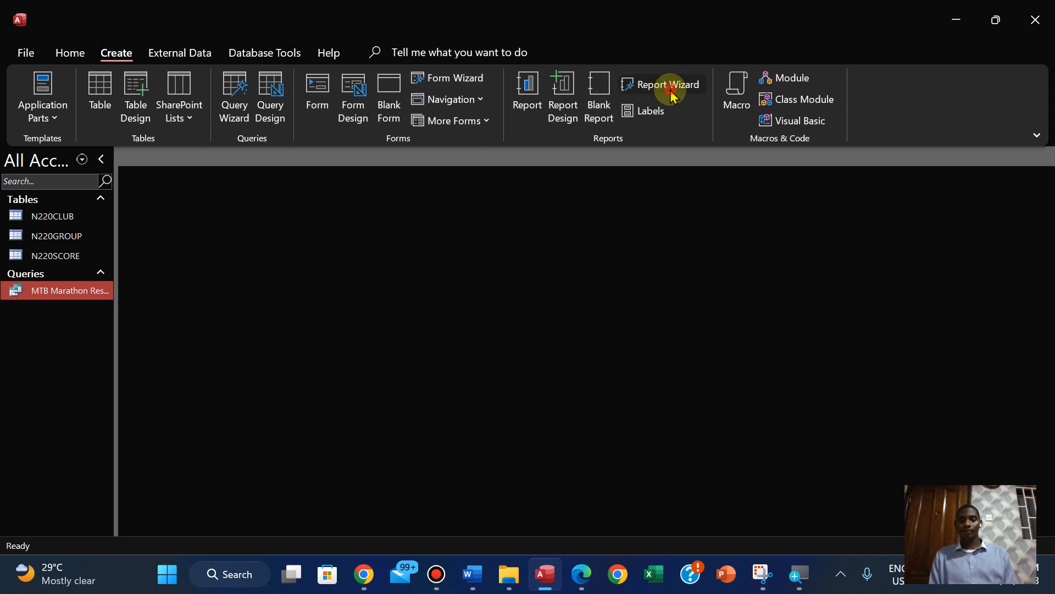
pyautogui.click(667, 85)
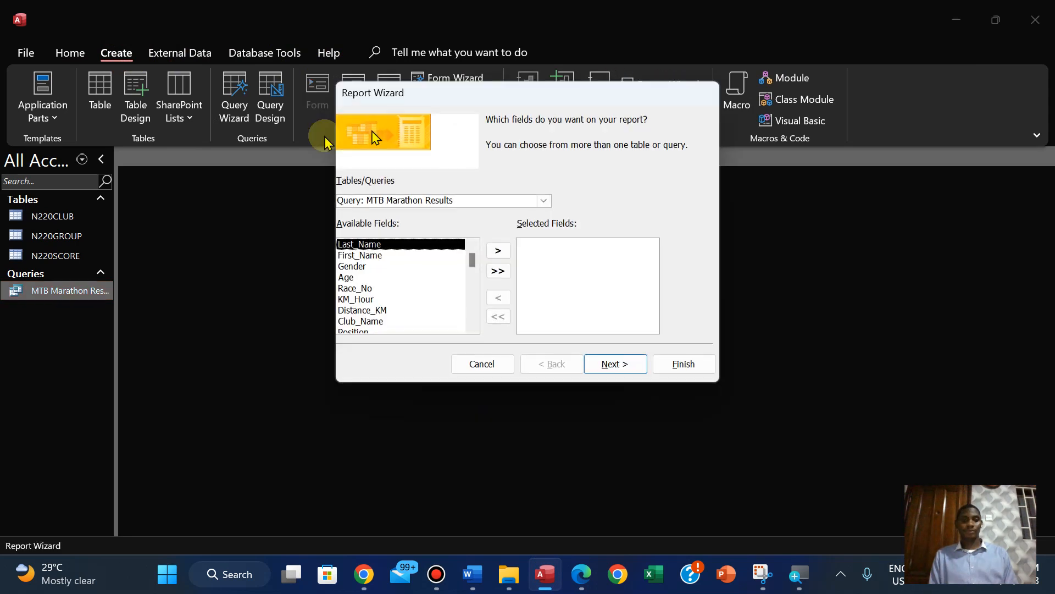
pyautogui.click(498, 270)
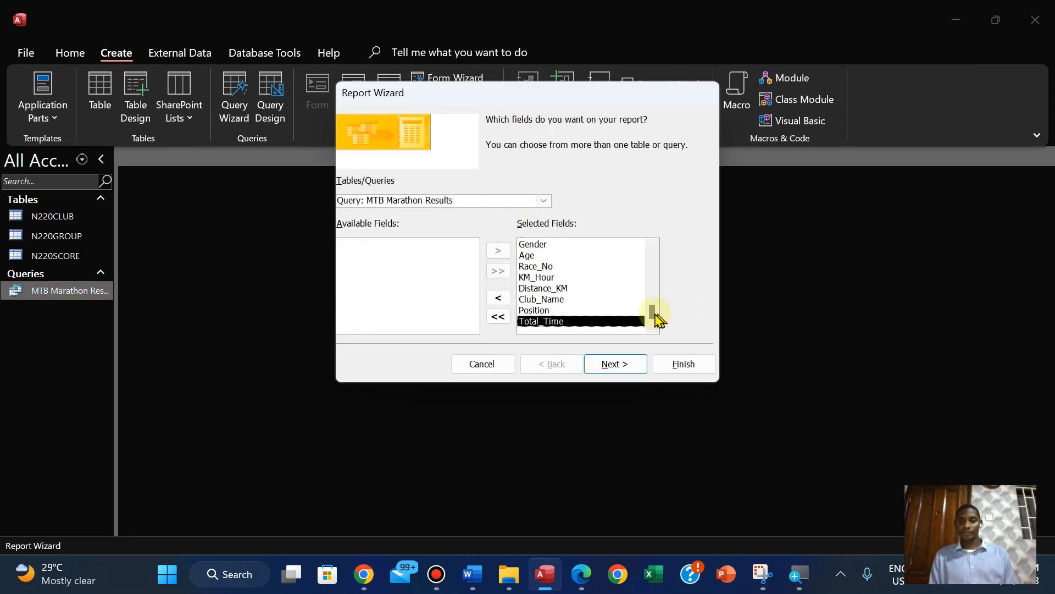
pyautogui.click(608, 372)
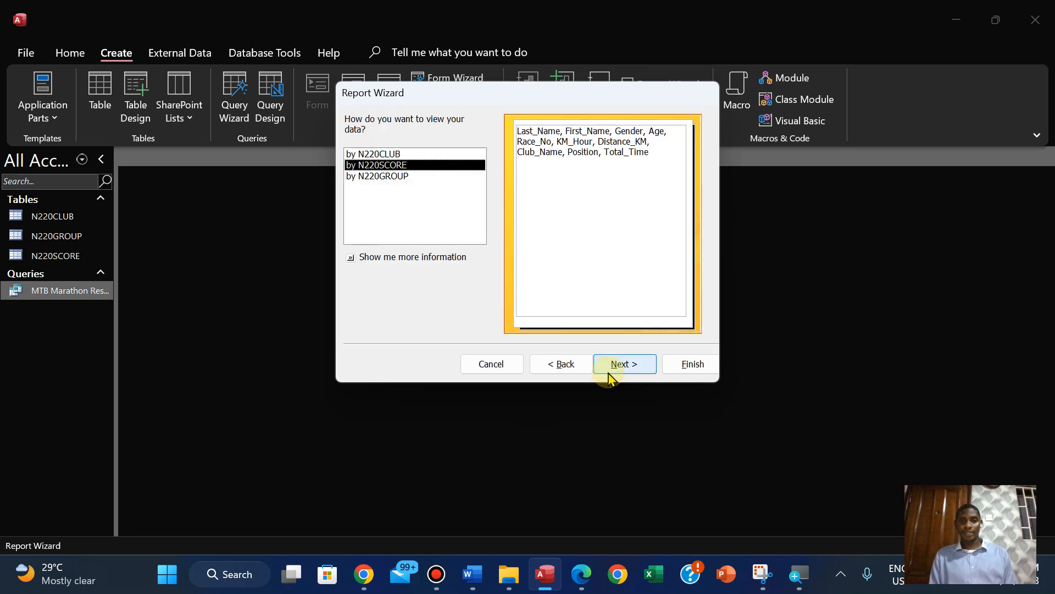
# Check question 23's grouping instruction in the PDF, set the report's data view to by N220SCORE, and add no grouping levels
pyautogui.click(574, 586)
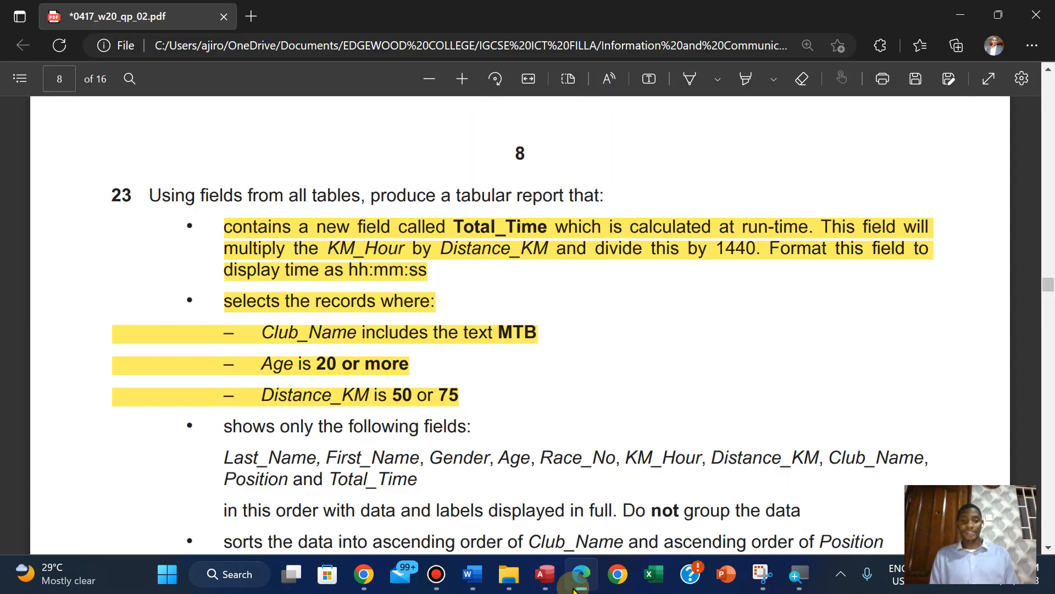
pyautogui.press('Down')
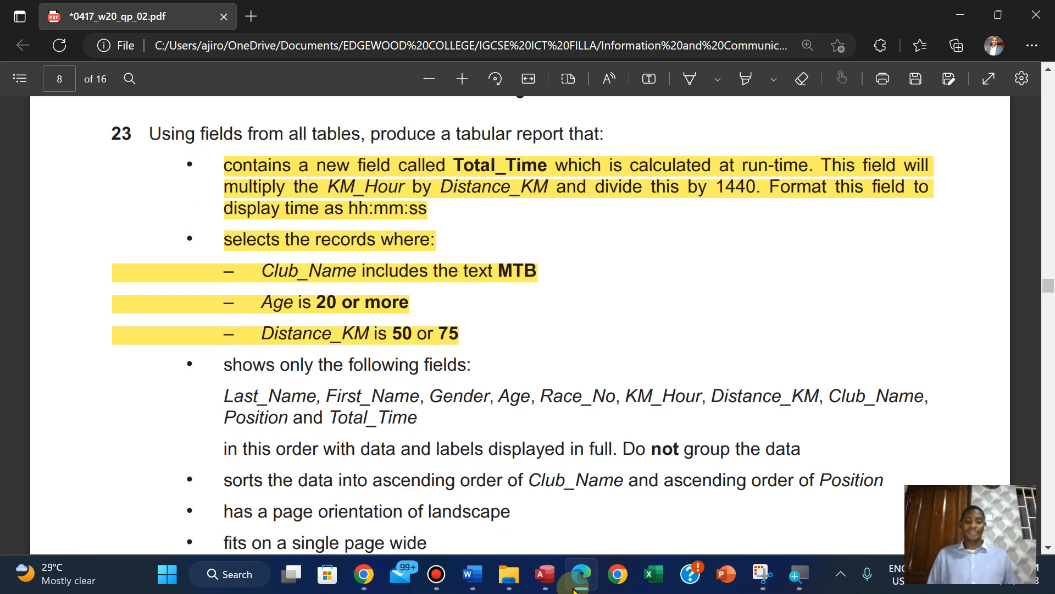
pyautogui.click(573, 590)
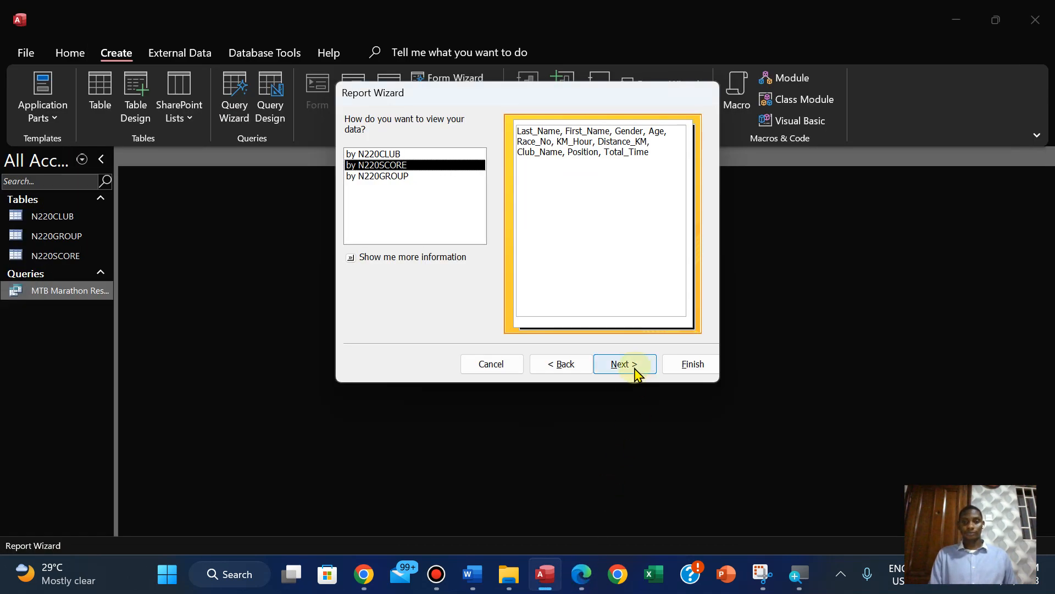
pyautogui.click(389, 176)
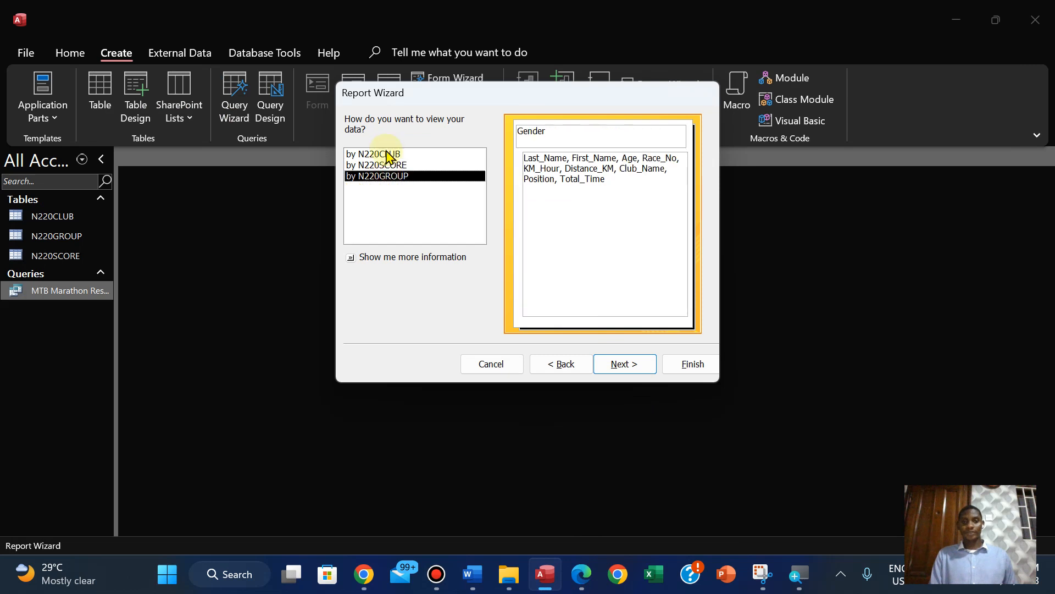
pyautogui.click(389, 155)
pyautogui.click(404, 166)
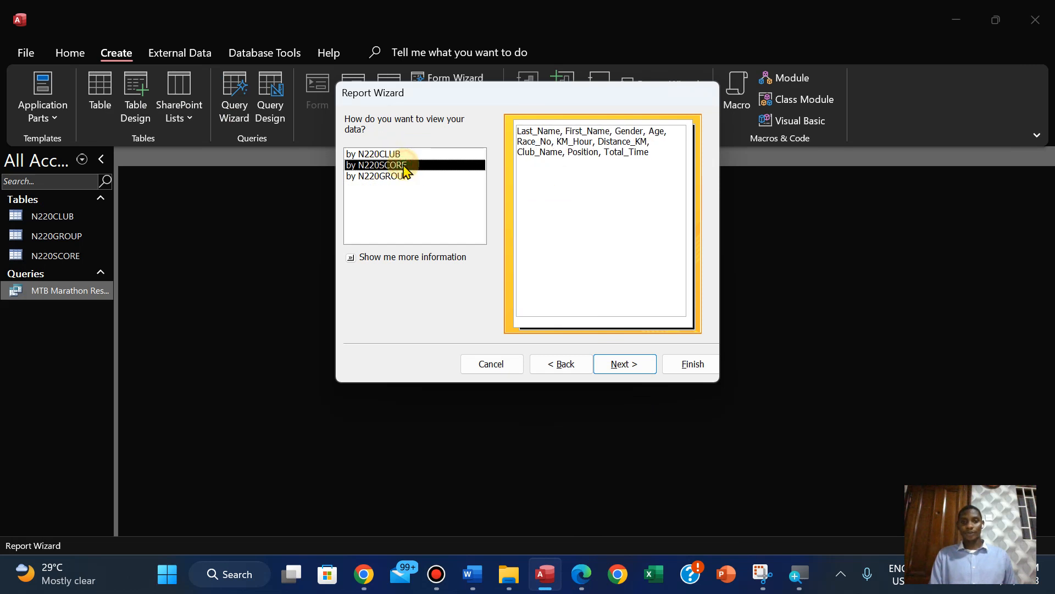
pyautogui.click(619, 367)
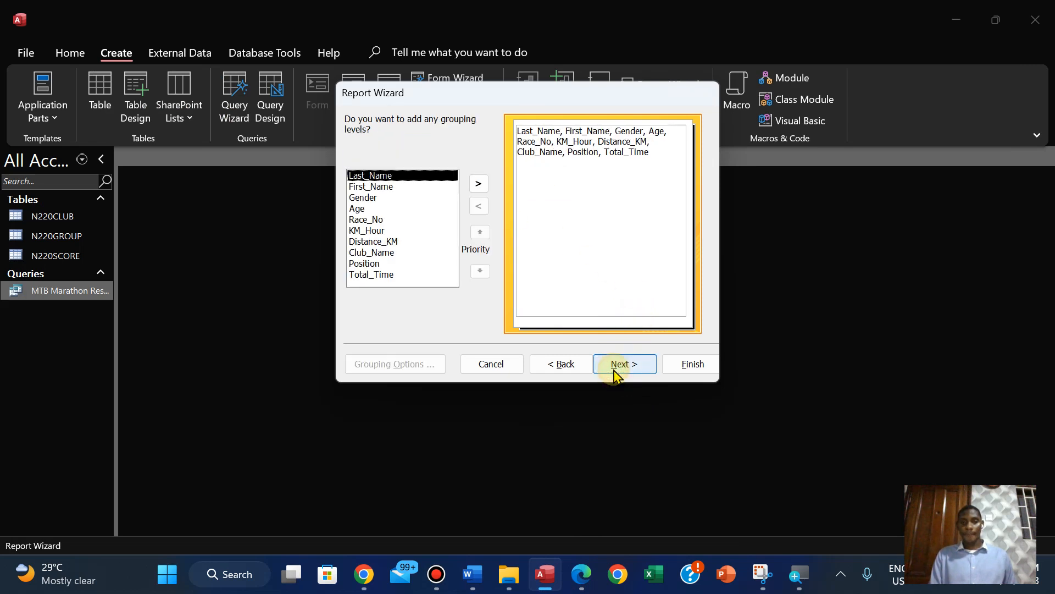
pyautogui.click(616, 373)
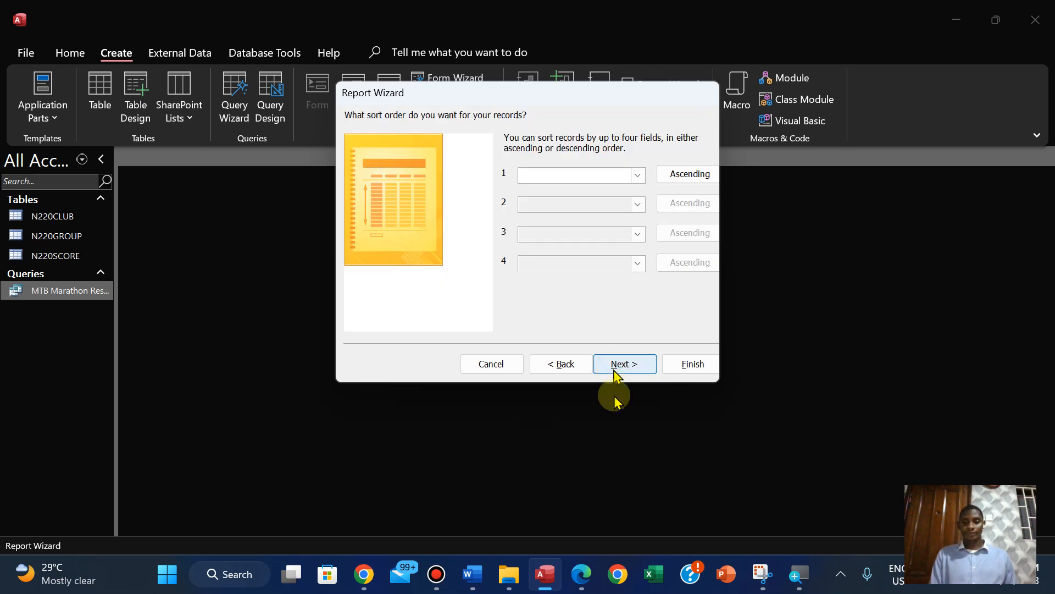
# Check question 23's sort instruction in the PDF and sort the report by Club_Name ascending and Position ascending in the Report Wizard
pyautogui.click(581, 572)
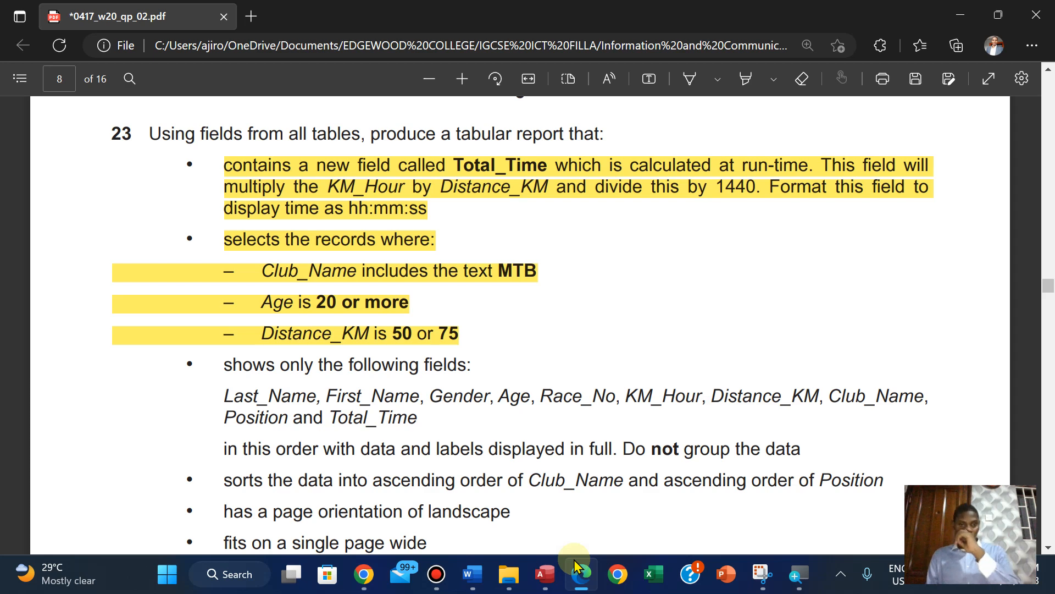
pyautogui.click(576, 565)
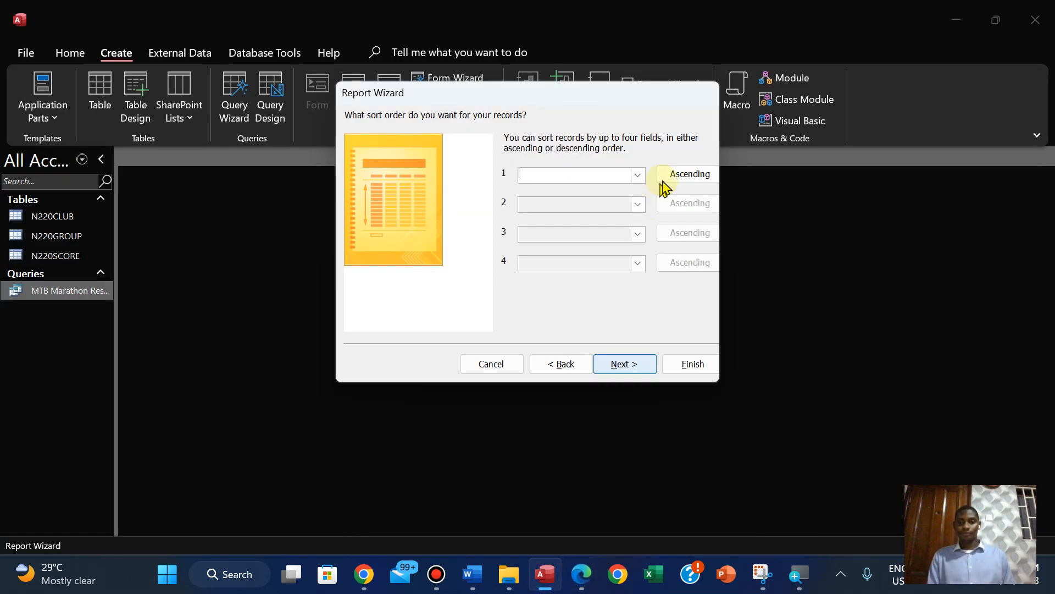
pyautogui.click(638, 176)
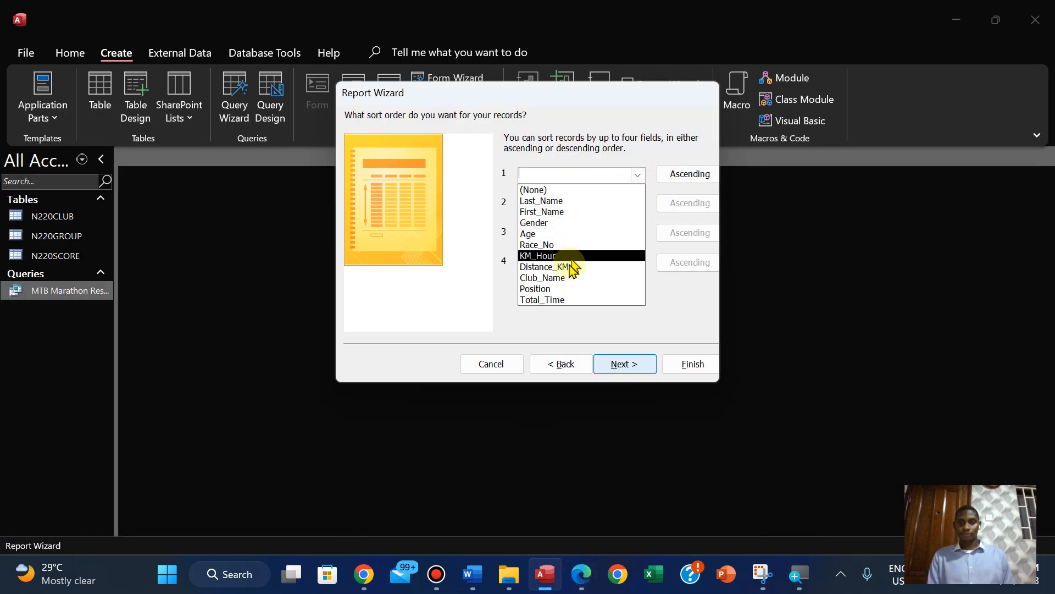
pyautogui.click(568, 279)
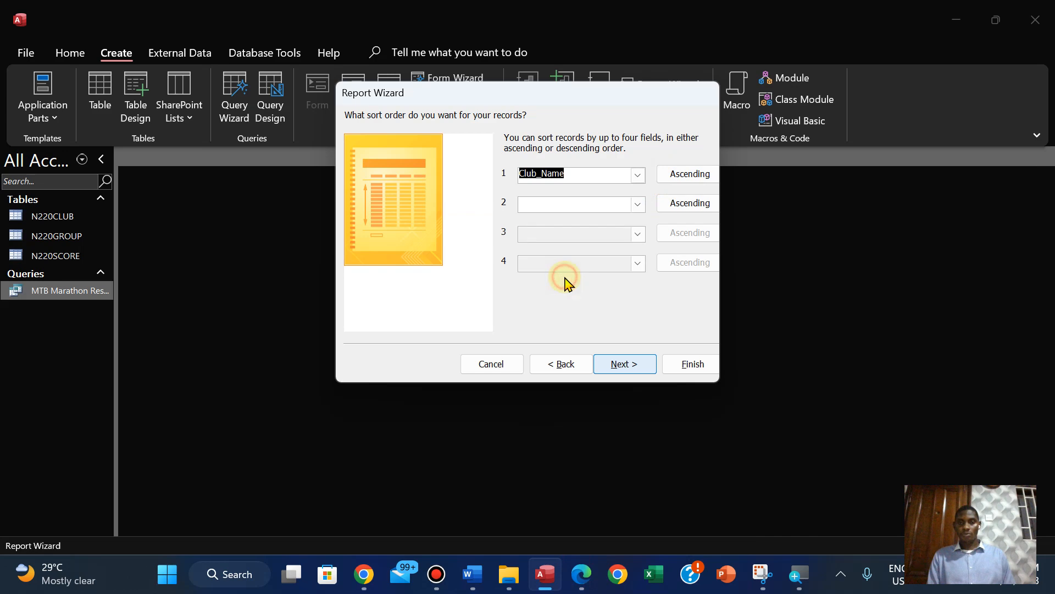
pyautogui.click(582, 573)
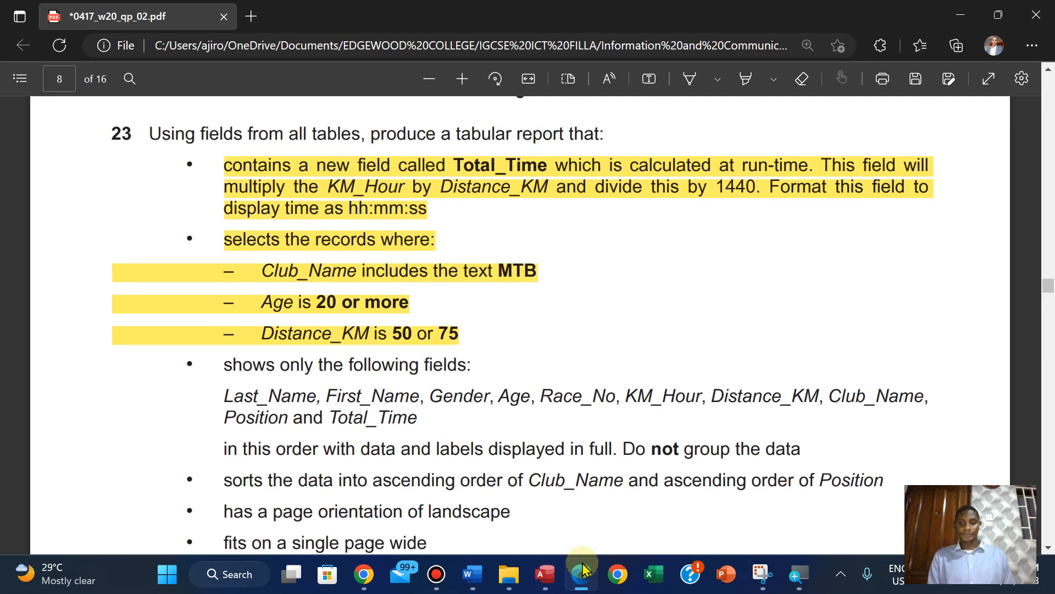
pyautogui.click(582, 572)
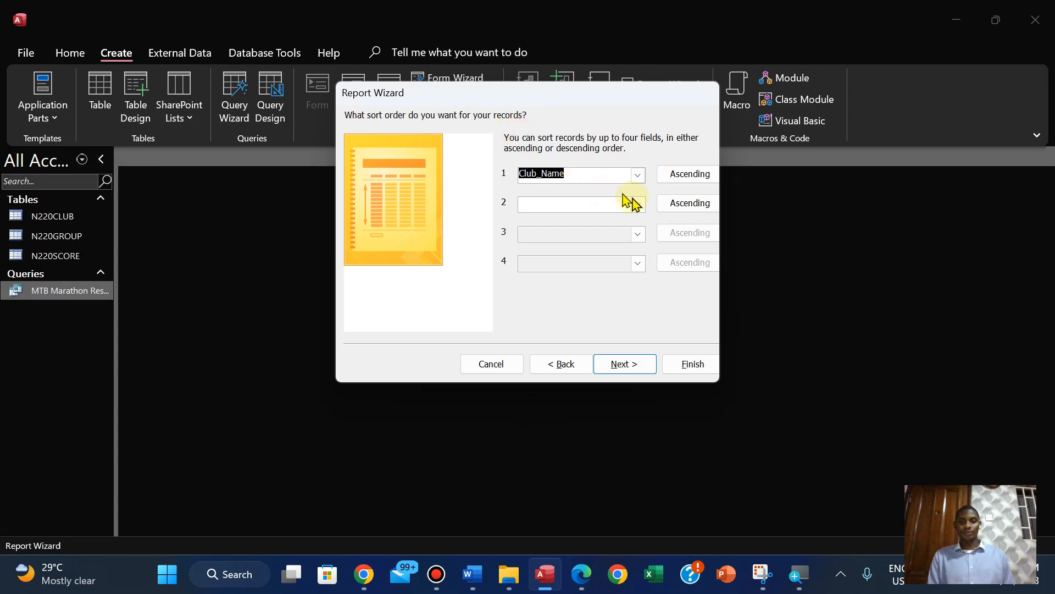
pyautogui.click(636, 205)
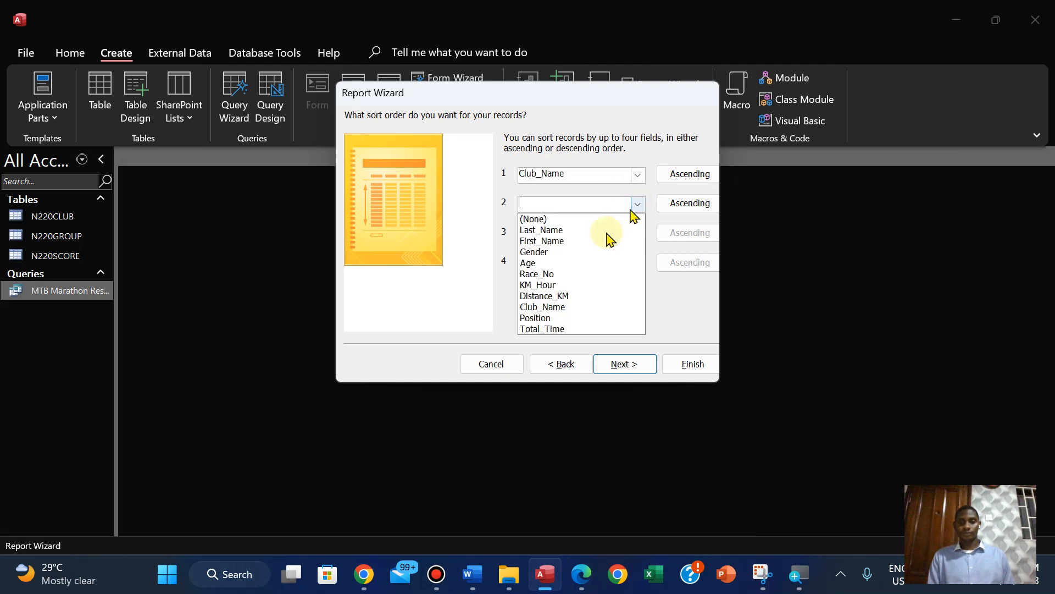
pyautogui.click(552, 317)
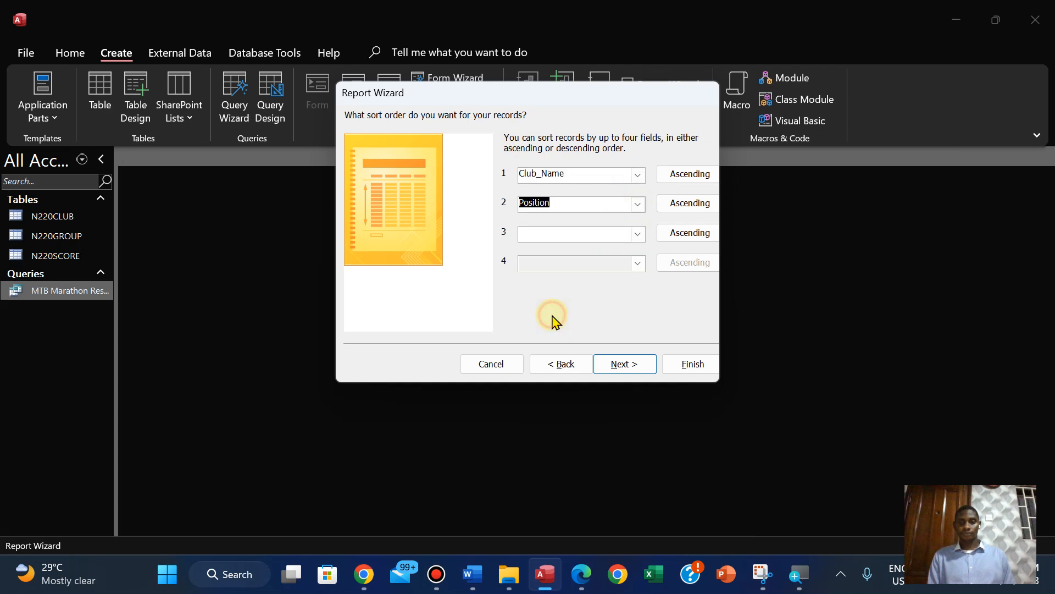
pyautogui.click(582, 571)
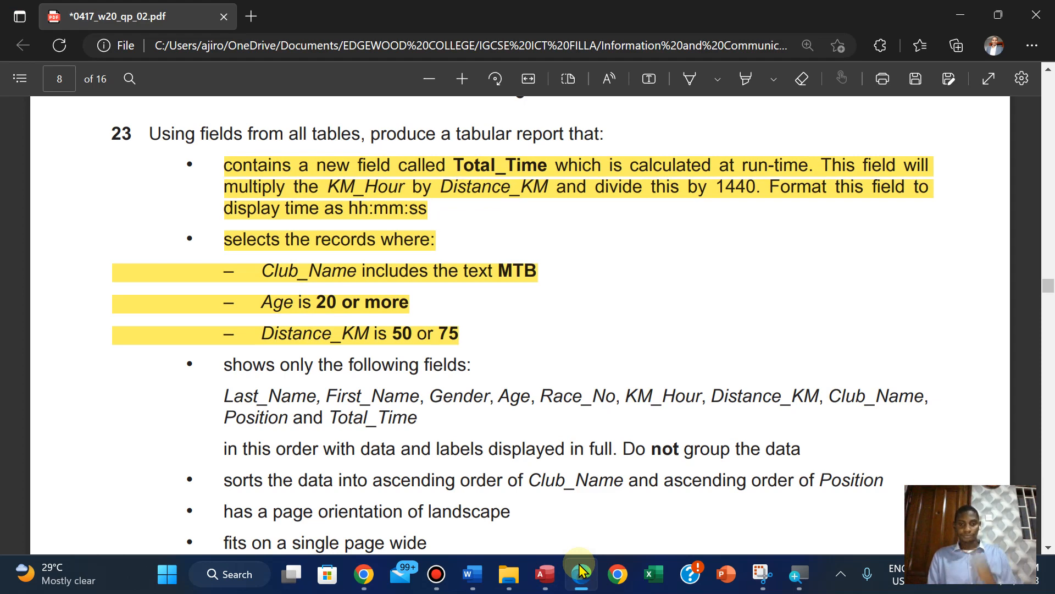
pyautogui.click(581, 571)
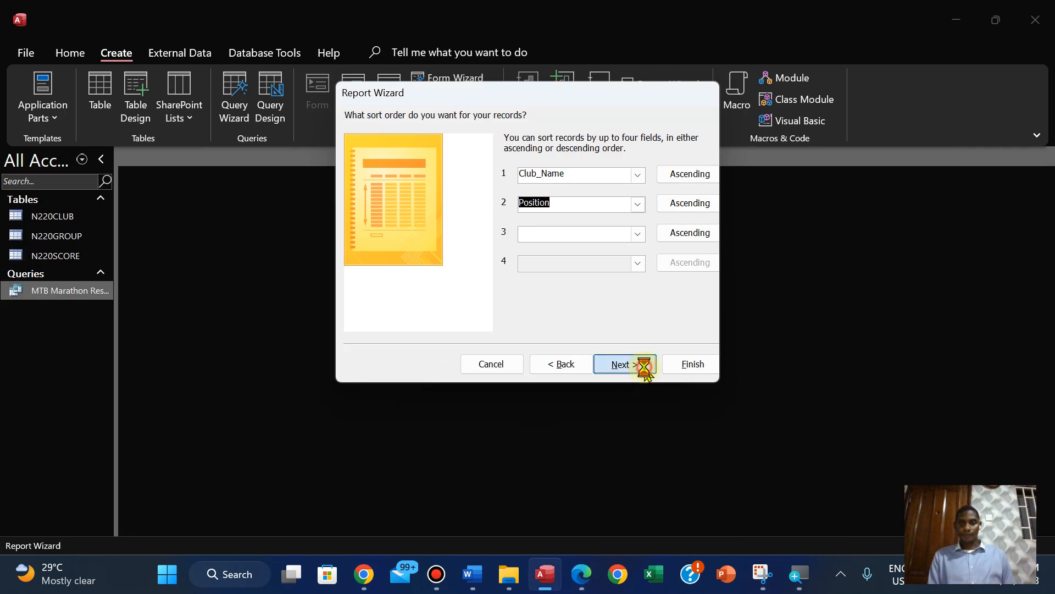
pyautogui.click(642, 366)
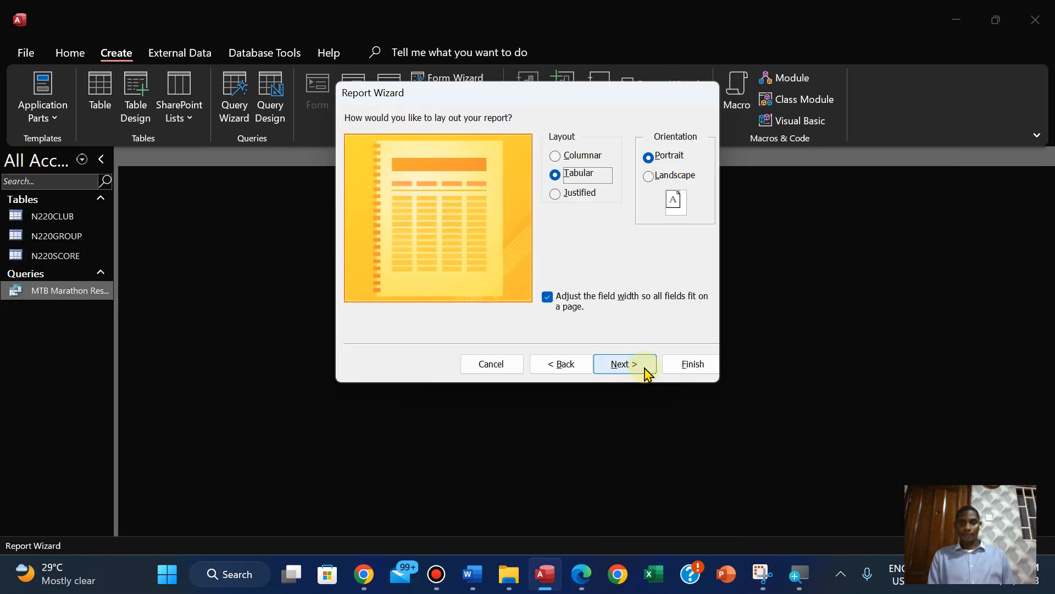
# Check question 23's page orientation requirement in the PDF and set the report's orientation to Landscape, keeping the Tabular layout
pyautogui.click(579, 575)
pyautogui.click(576, 578)
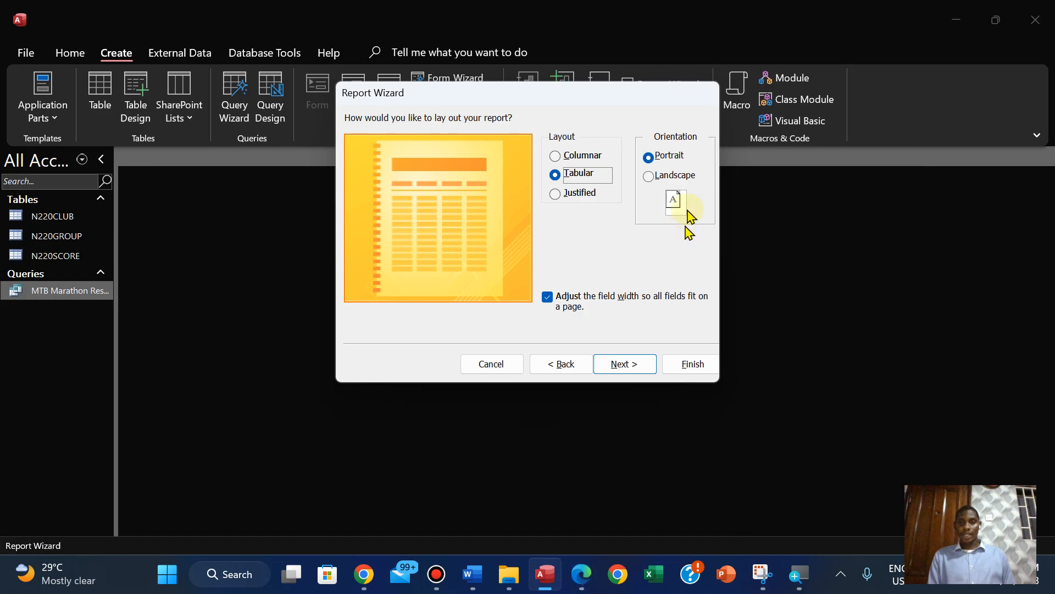
pyautogui.click(648, 178)
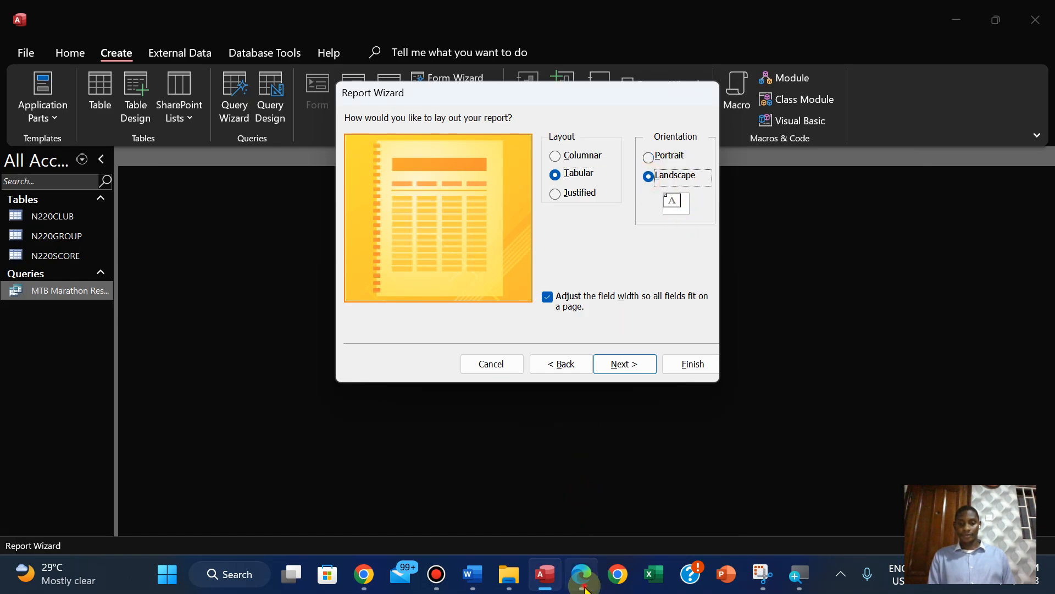
pyautogui.click(584, 587)
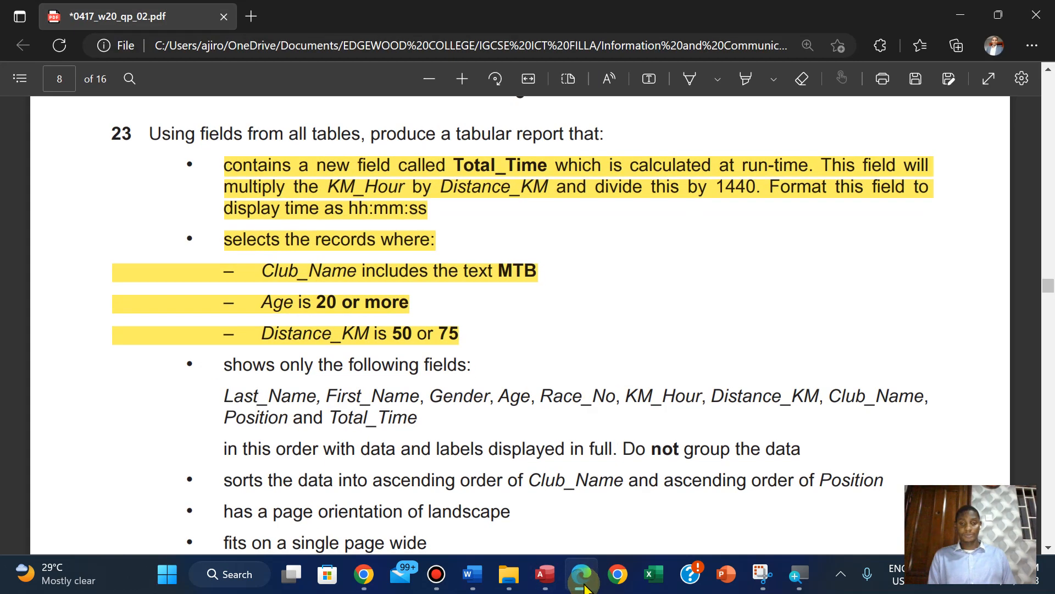
pyautogui.click(584, 587)
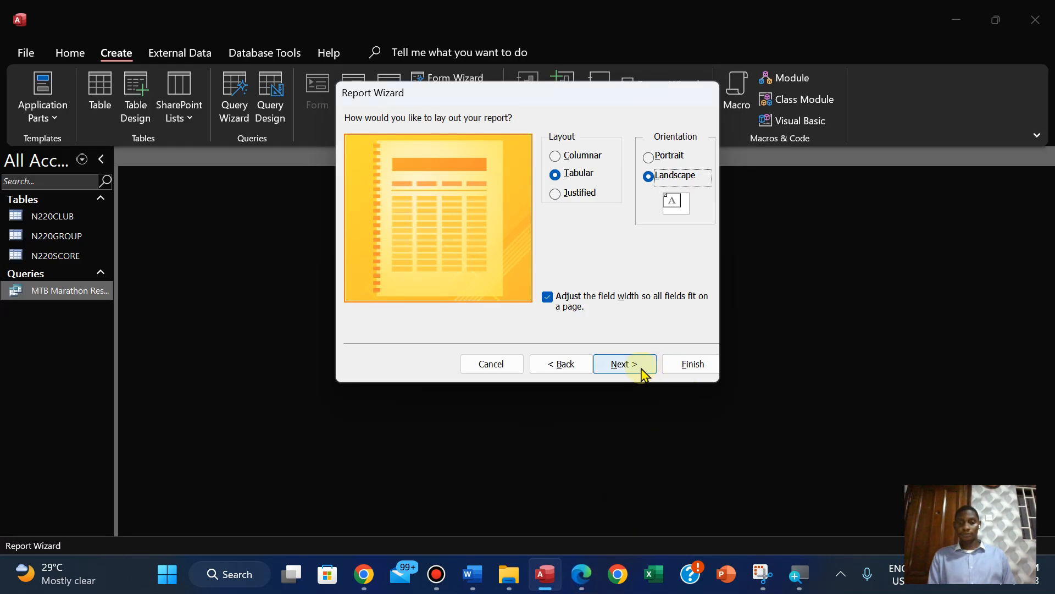
pyautogui.click(625, 364)
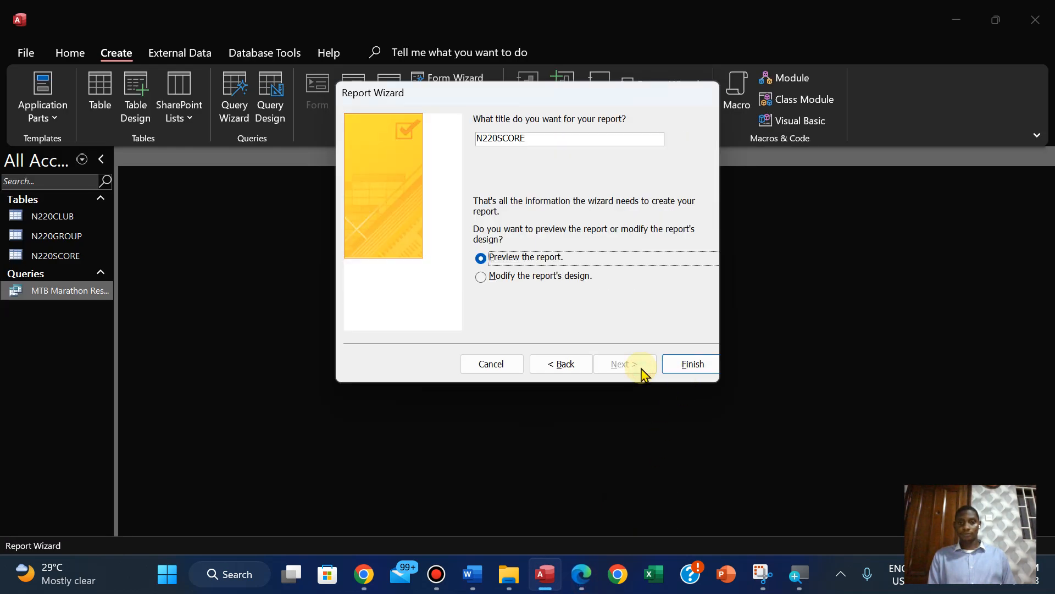
# Switch to the PDF in Edge and copy the title text MTB Marathon Results from question 23
pyautogui.click(579, 569)
pyautogui.scroll(-3, 577, 563)
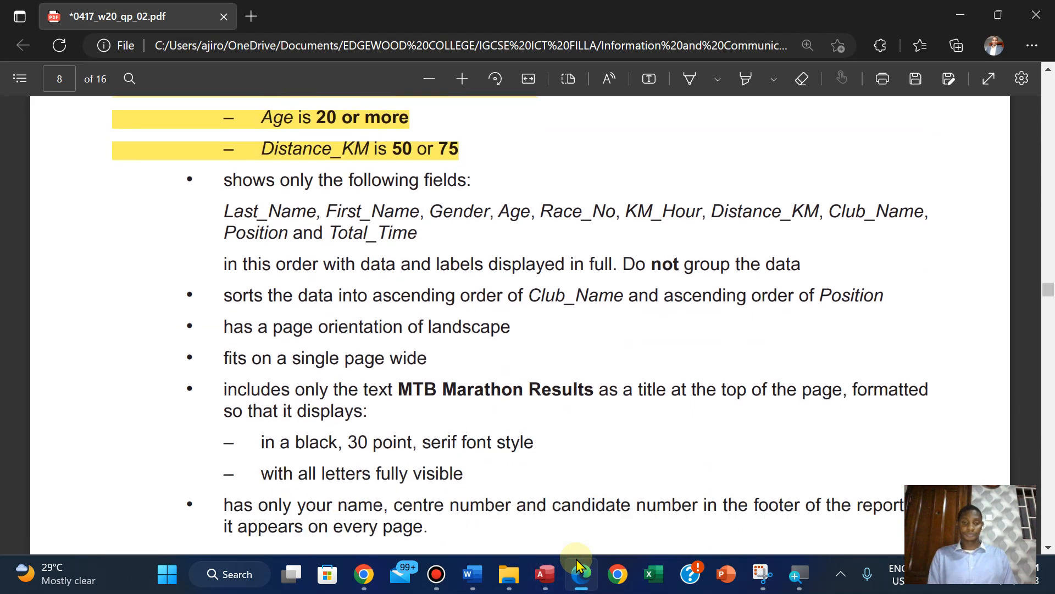
pyautogui.moveTo(399, 386); pyautogui.dragTo(594, 400)
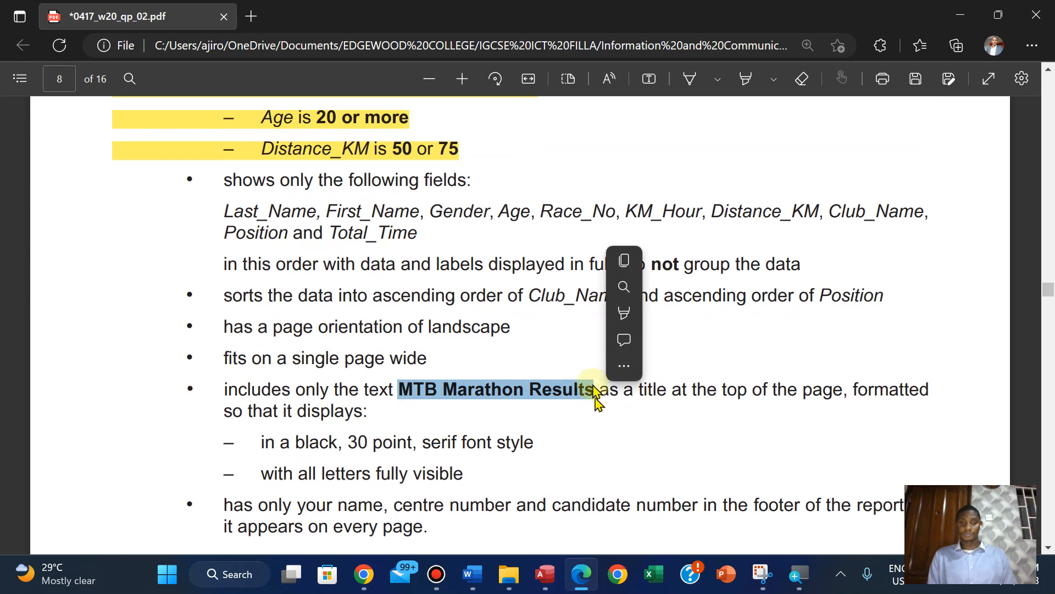
pyautogui.click(625, 261)
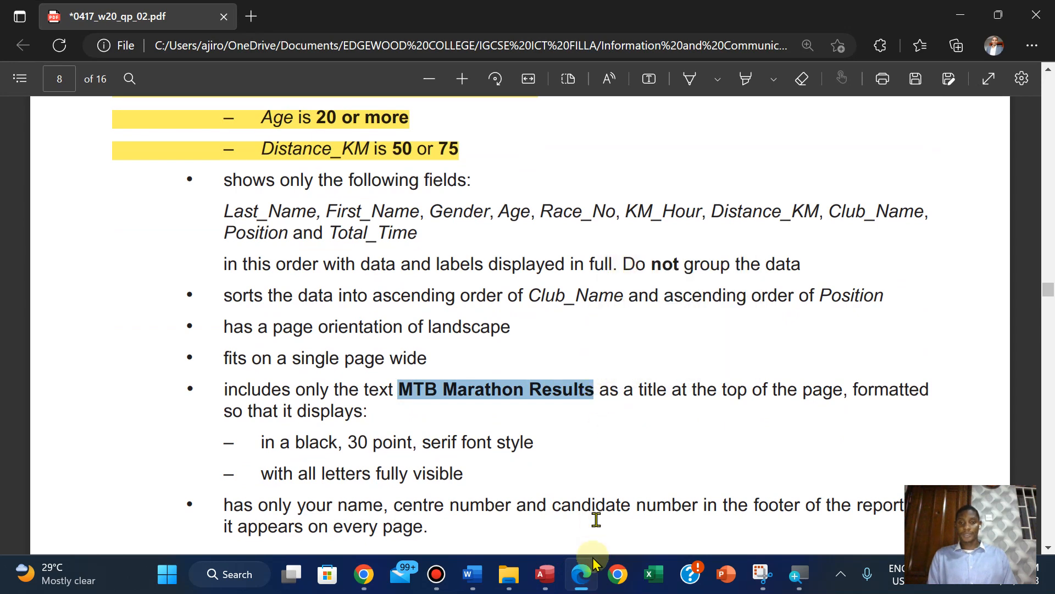
# Back in Access, replace the report's title with the copied MTB Marathon Results and finish the wizard with the report preview
pyautogui.click(550, 574)
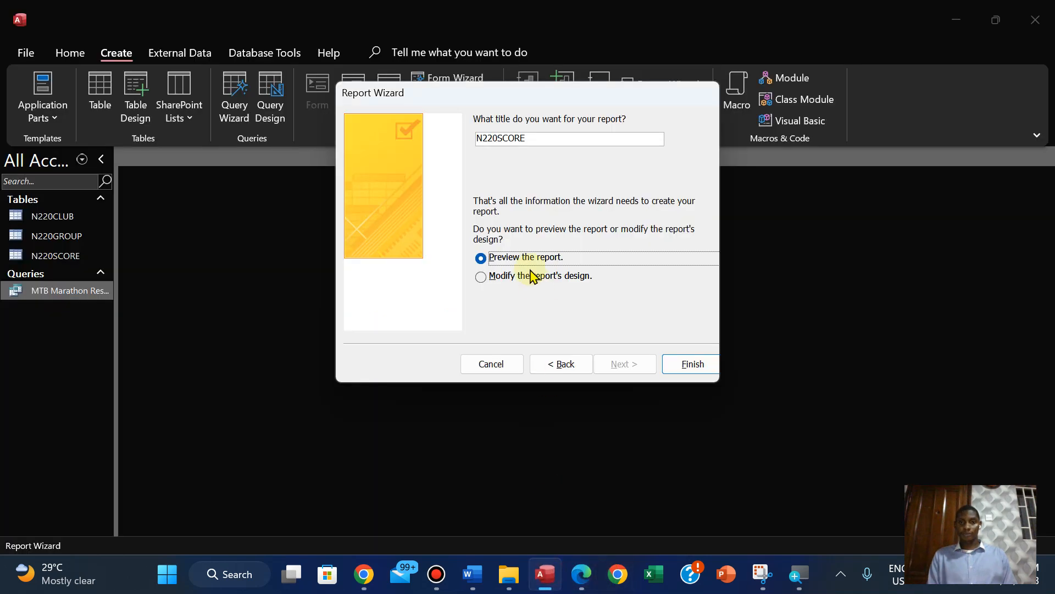
pyautogui.click(555, 138)
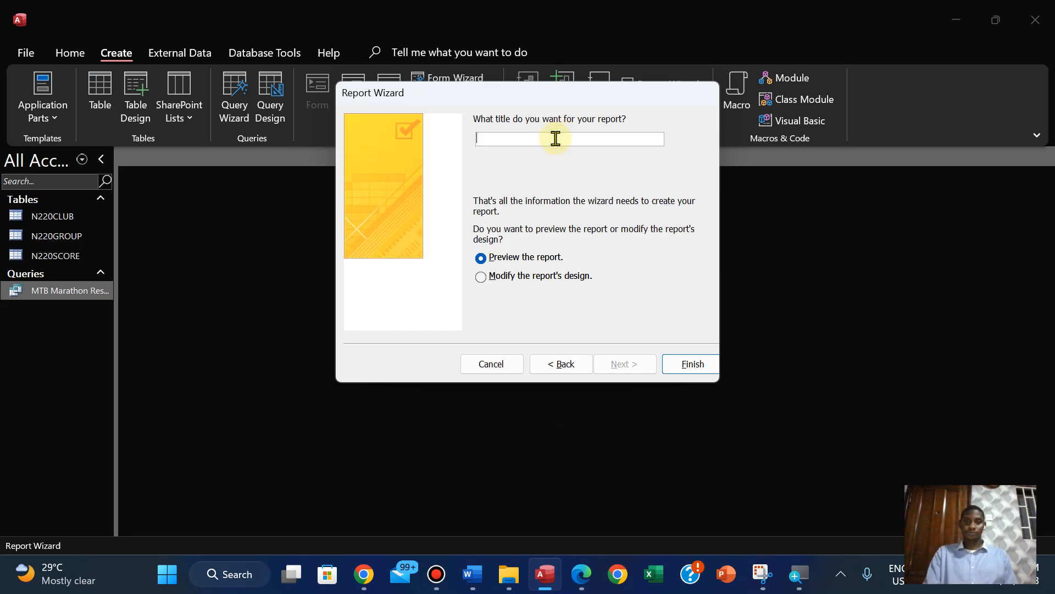
pyautogui.hotkey('ctrl', 'v')
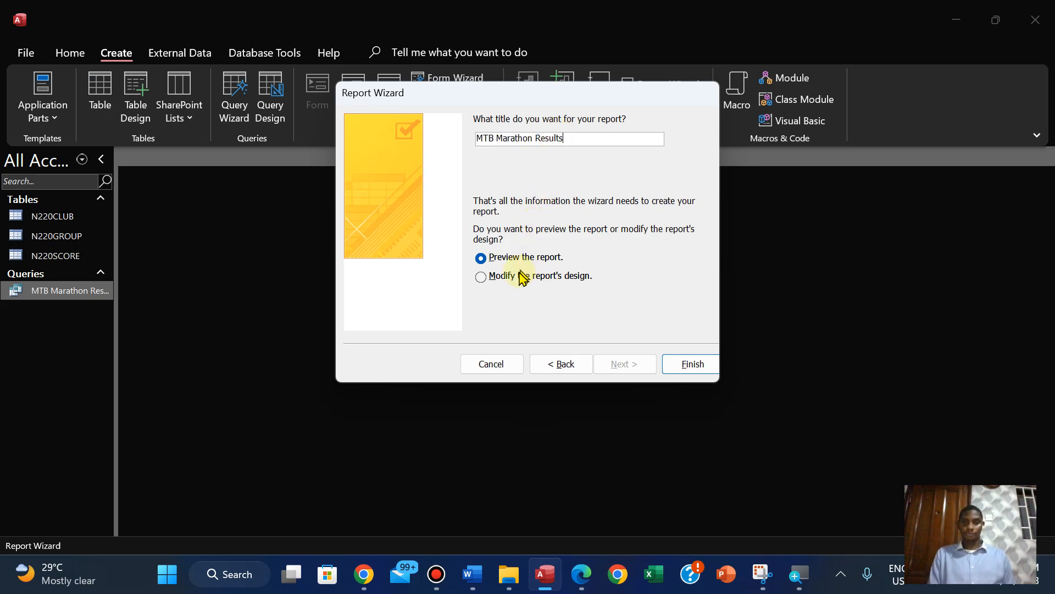
pyautogui.click(683, 367)
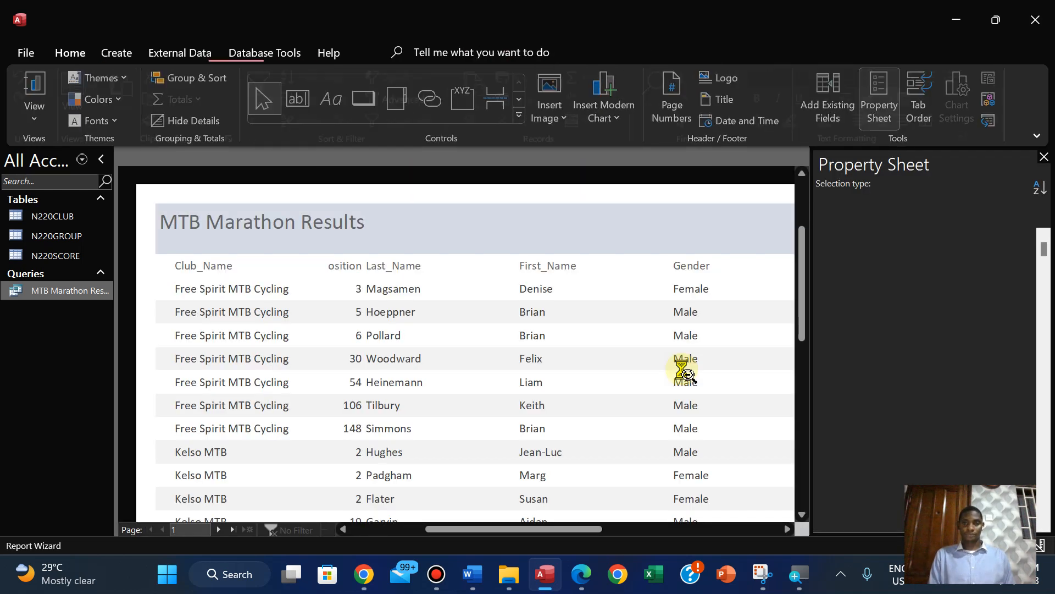
# Close the print preview, show the MTB Marathon Results report in Layout View and close the Property Sheet
pyautogui.click(831, 94)
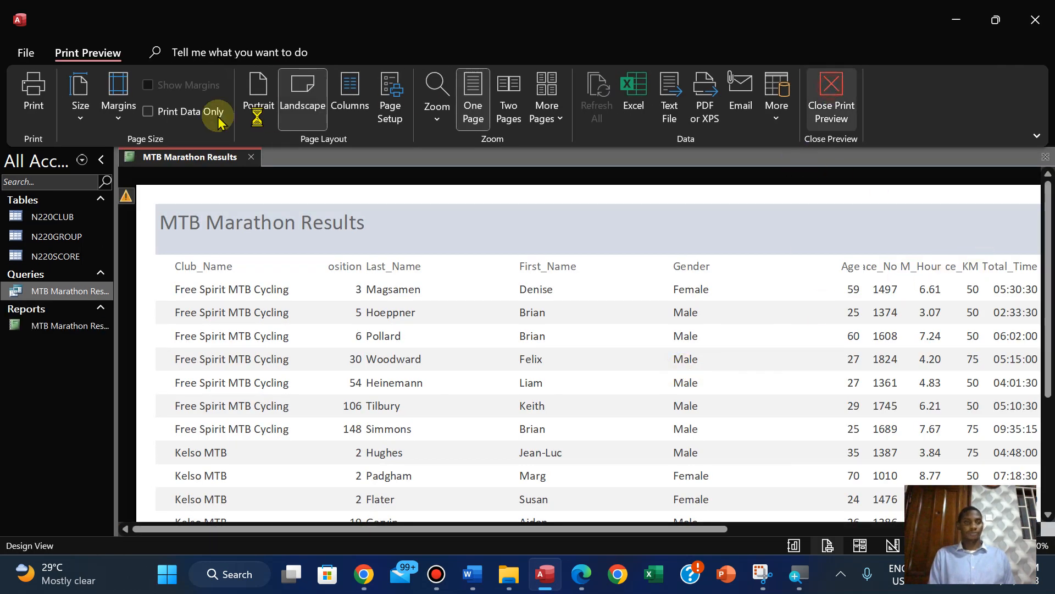
pyautogui.click(34, 121)
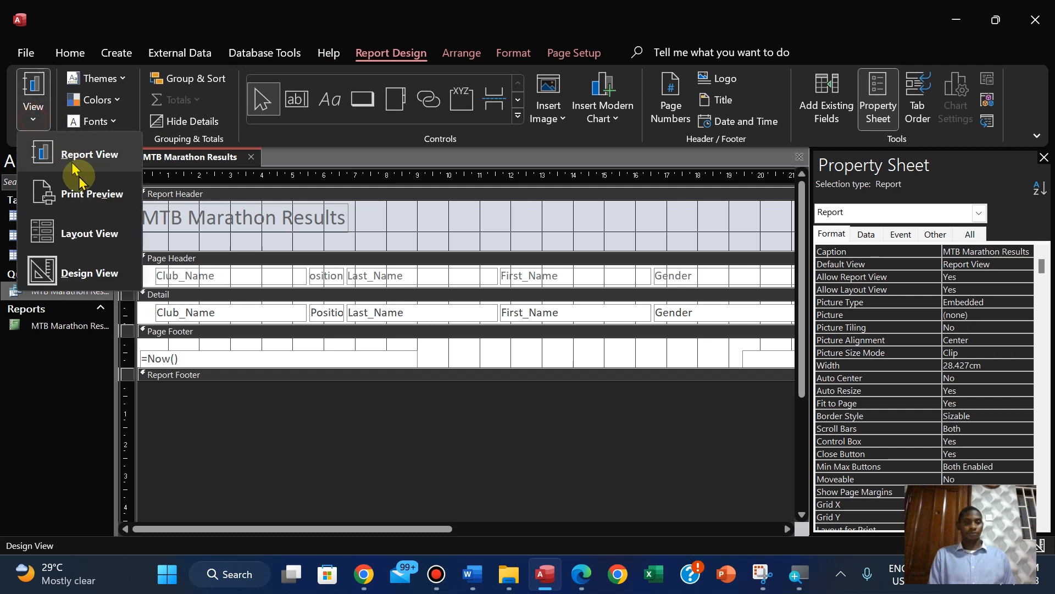
pyautogui.click(81, 237)
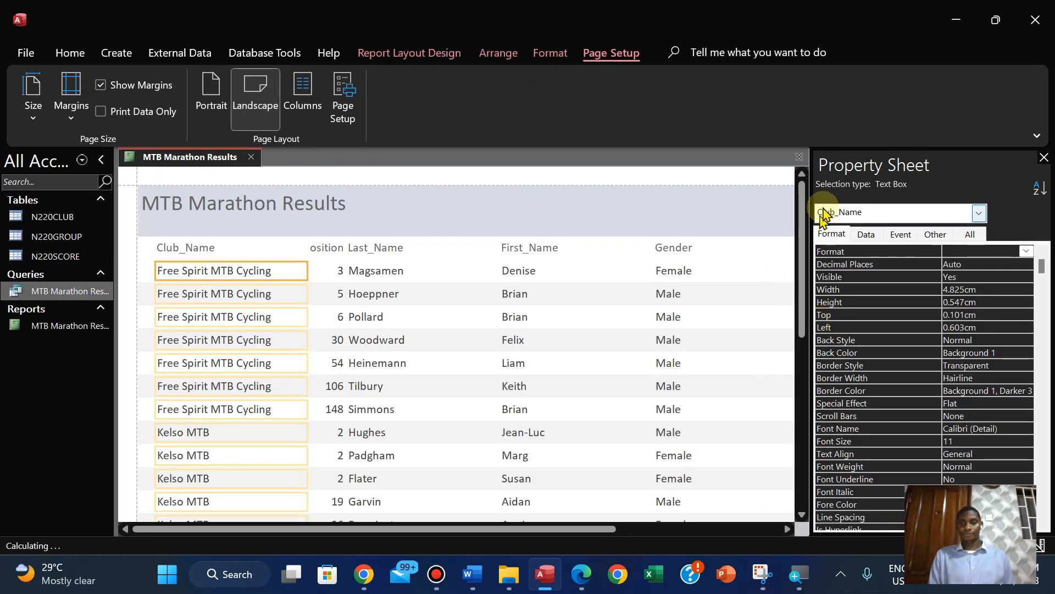
pyautogui.click(1041, 157)
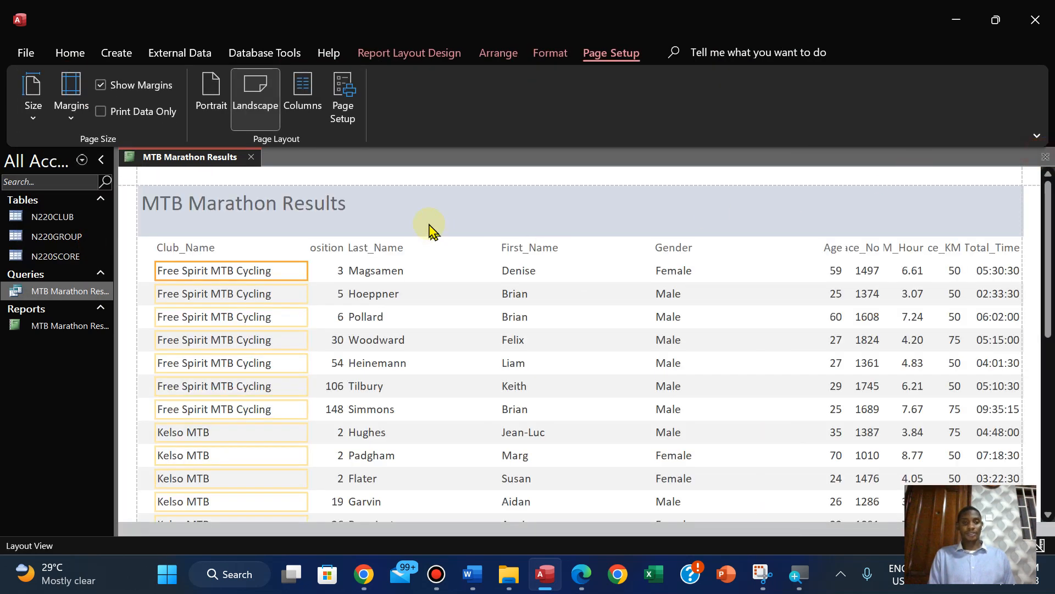
# Select the report's title label, check its formatting requirements in the PDF, and set its font colour to black
pyautogui.click(336, 216)
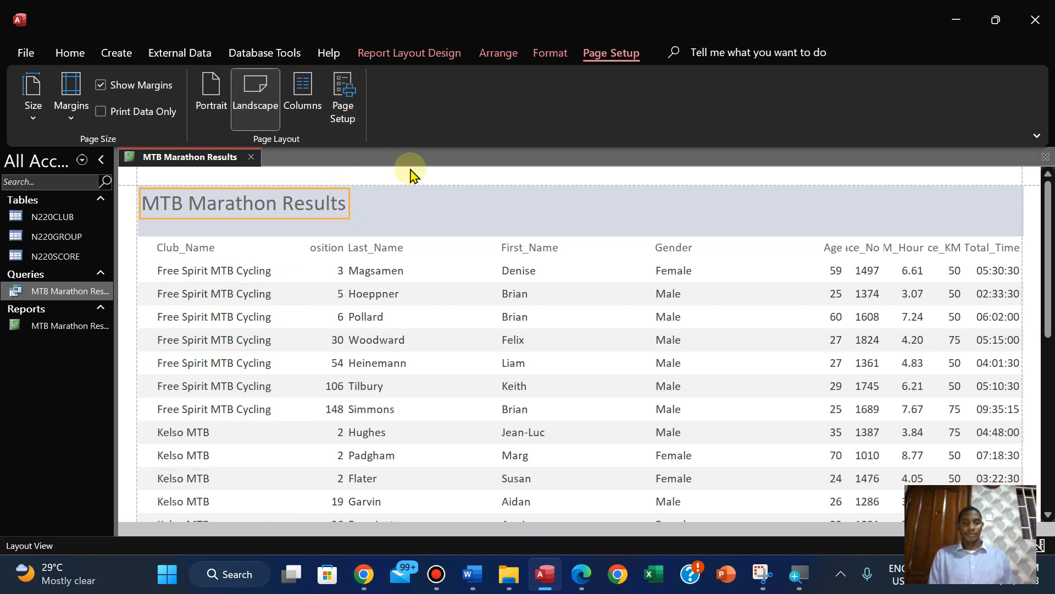
pyautogui.click(548, 55)
pyautogui.click(580, 576)
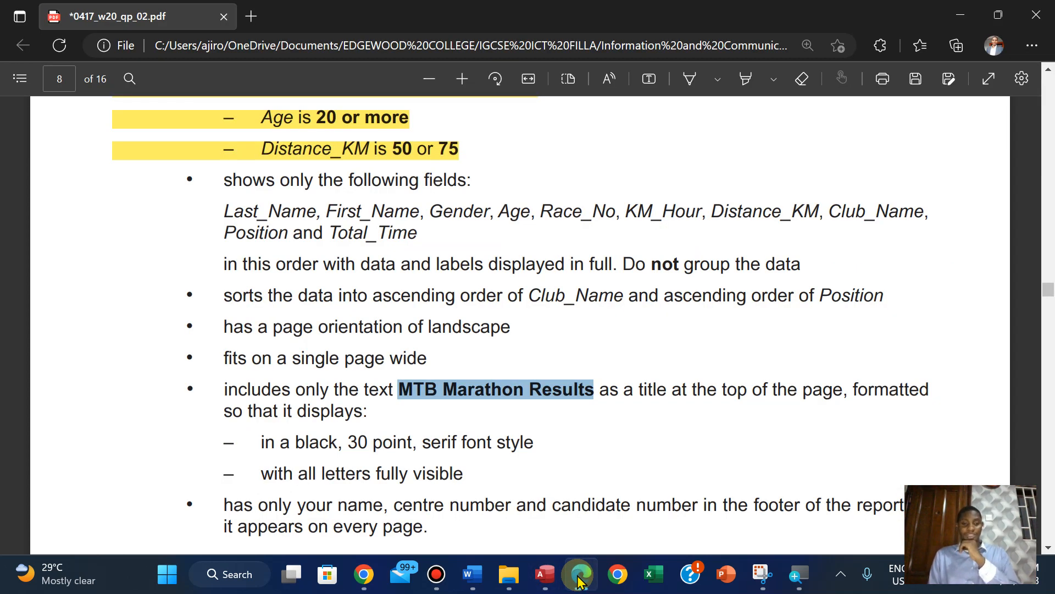
pyautogui.click(579, 576)
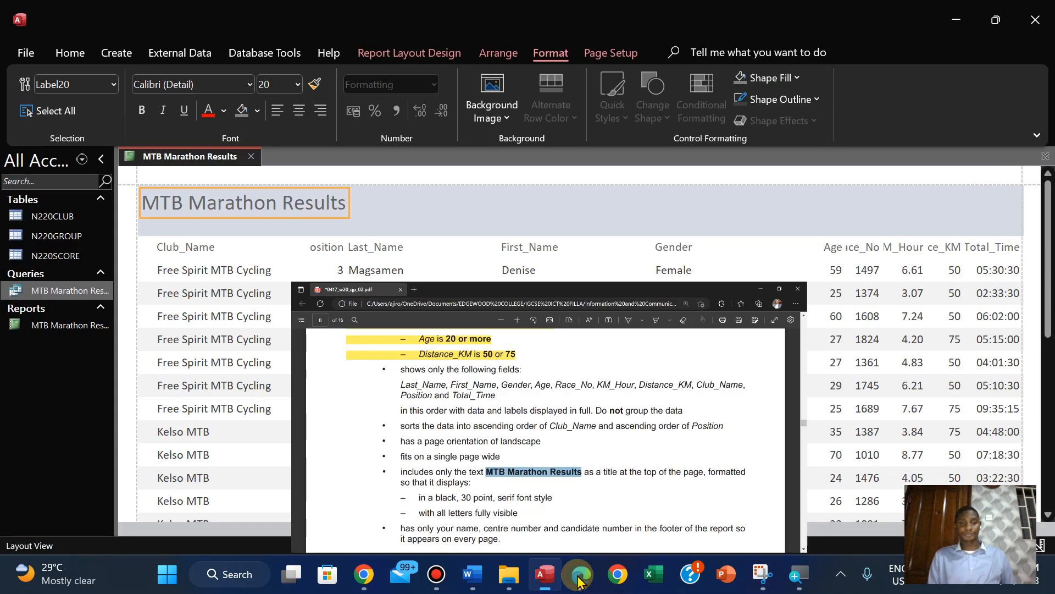
pyautogui.click(225, 115)
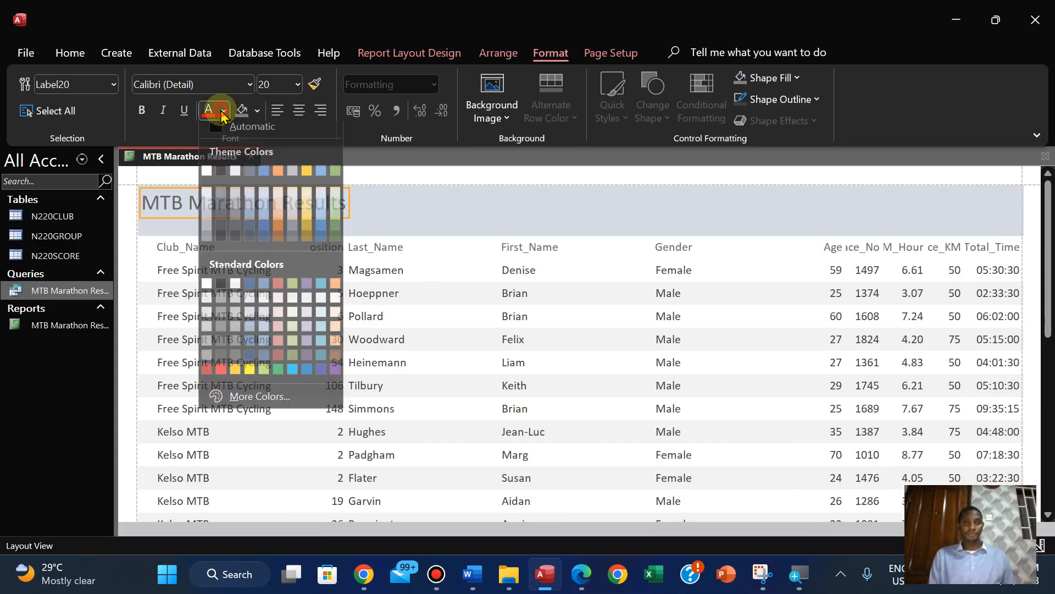
pyautogui.click(220, 175)
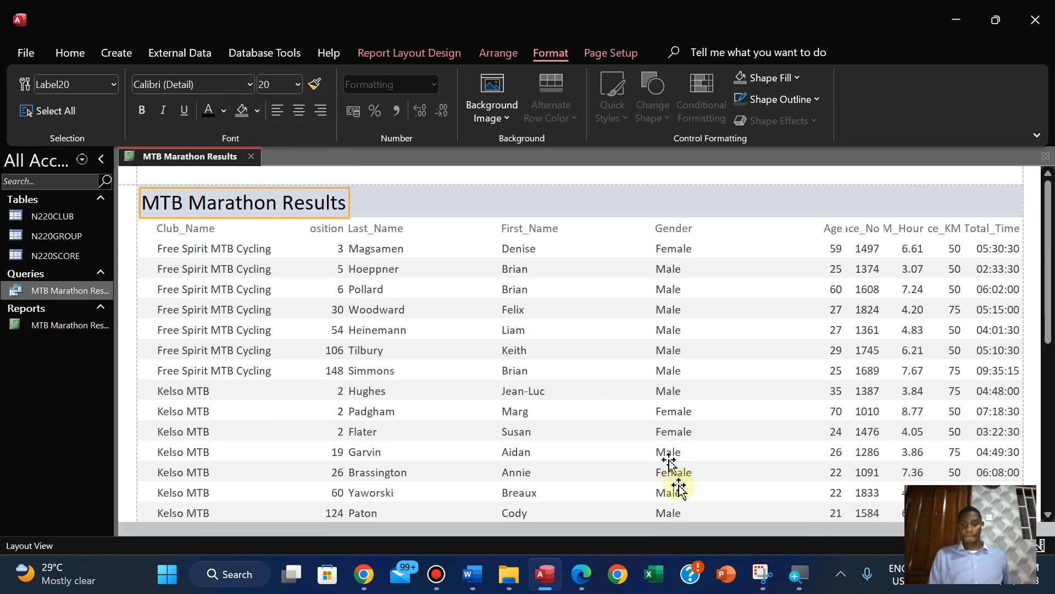
# Recheck the title formatting in the PDF and set the report title's font size to 30 points
pyautogui.click(579, 576)
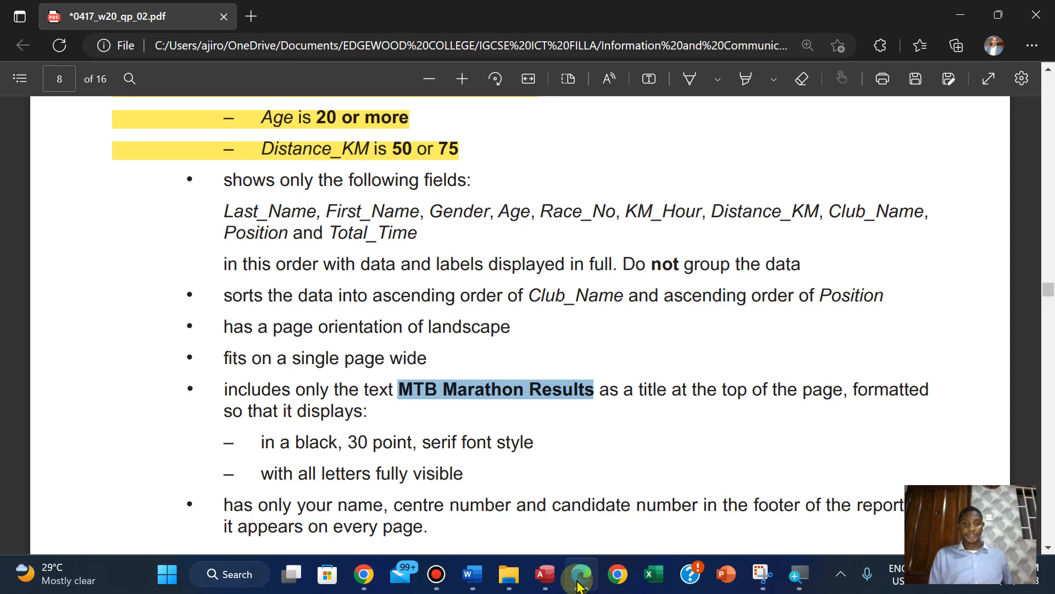
pyautogui.click(579, 583)
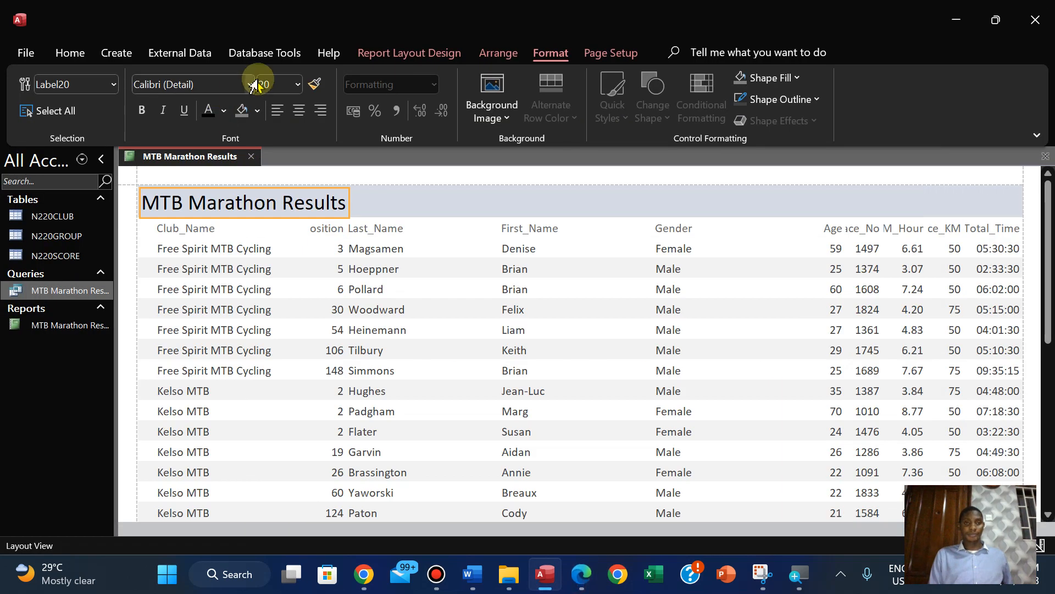
pyautogui.click(269, 85)
pyautogui.write('3')
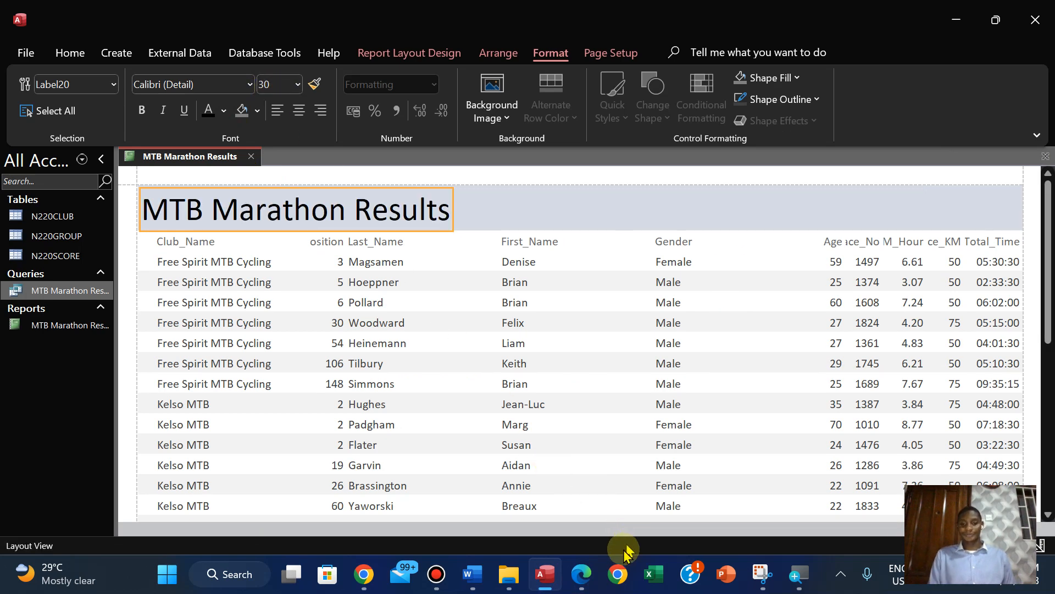
# Recheck the title's font style requirement in the PDF and set the report title's font to Times New Roman in Access
pyautogui.click(581, 575)
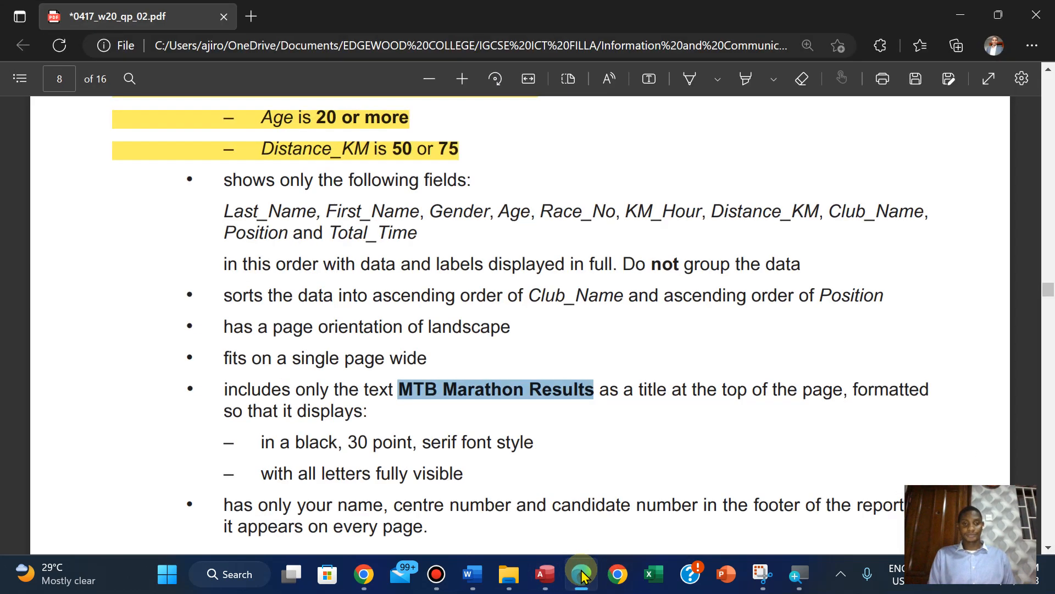
pyautogui.click(582, 575)
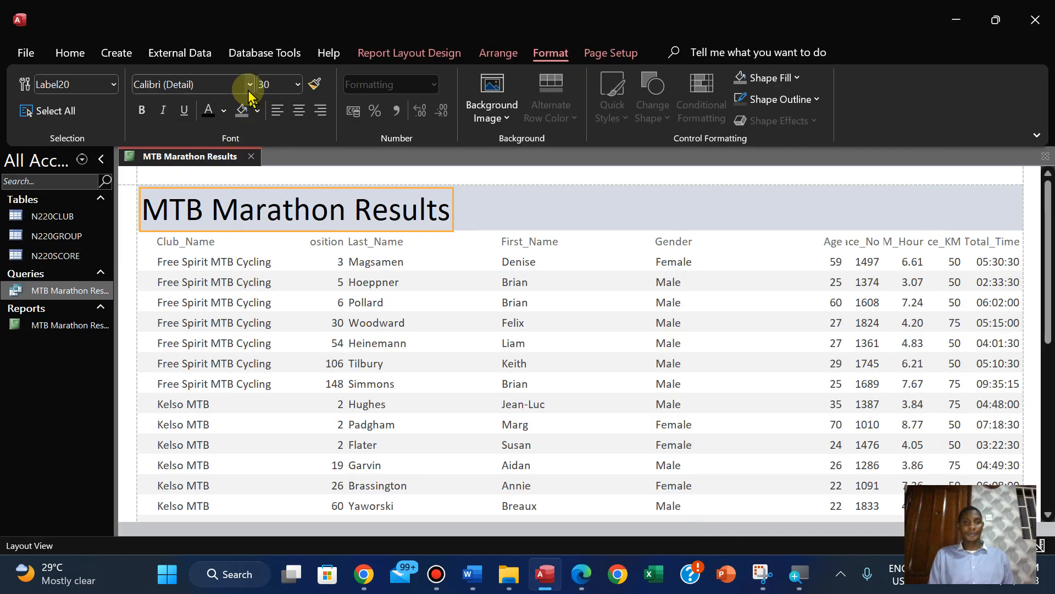
pyautogui.click(246, 86)
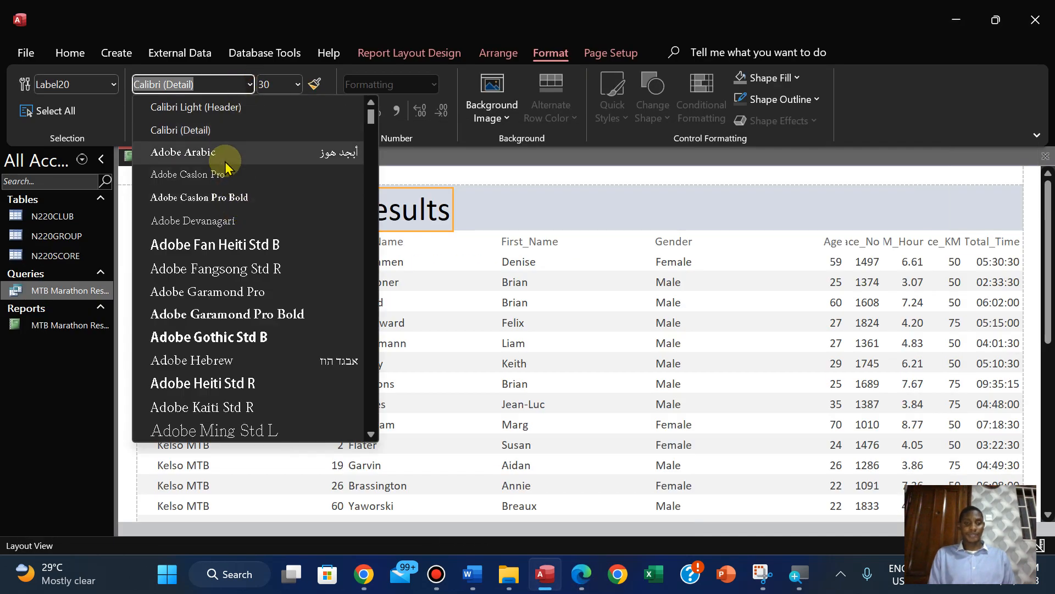
pyautogui.write('Times New Roman')
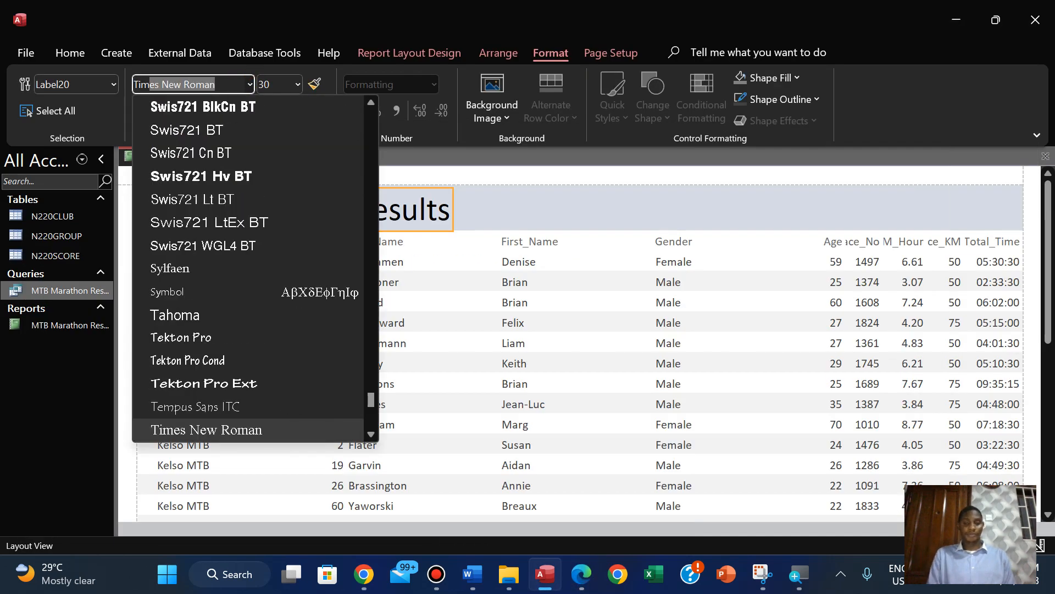
pyautogui.press('Return')
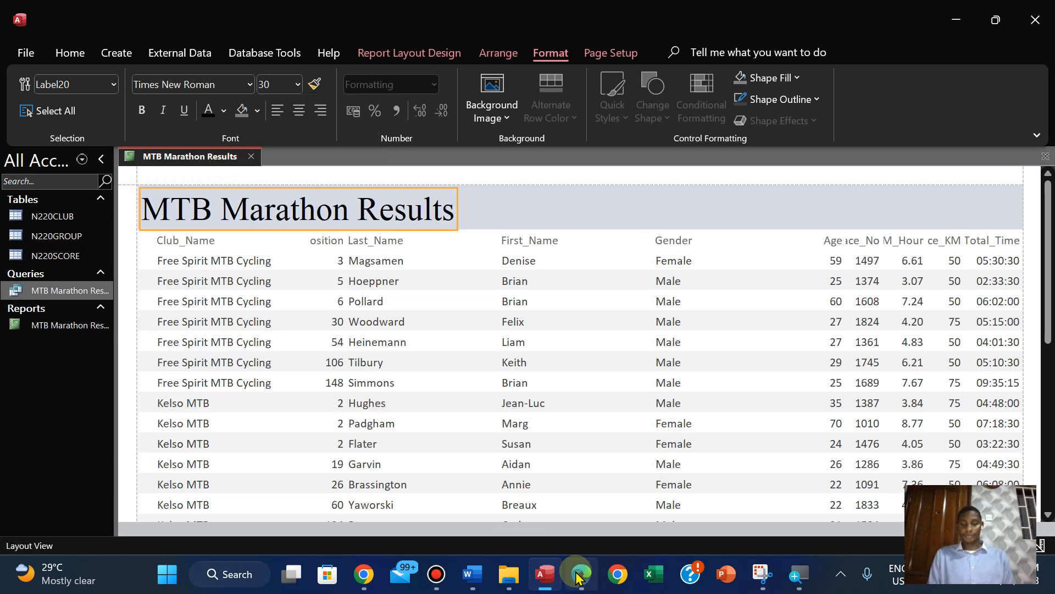
# In the PDF, highlight the sorting, landscape orientation and single-page-wide requirements in pink
pyautogui.click(578, 576)
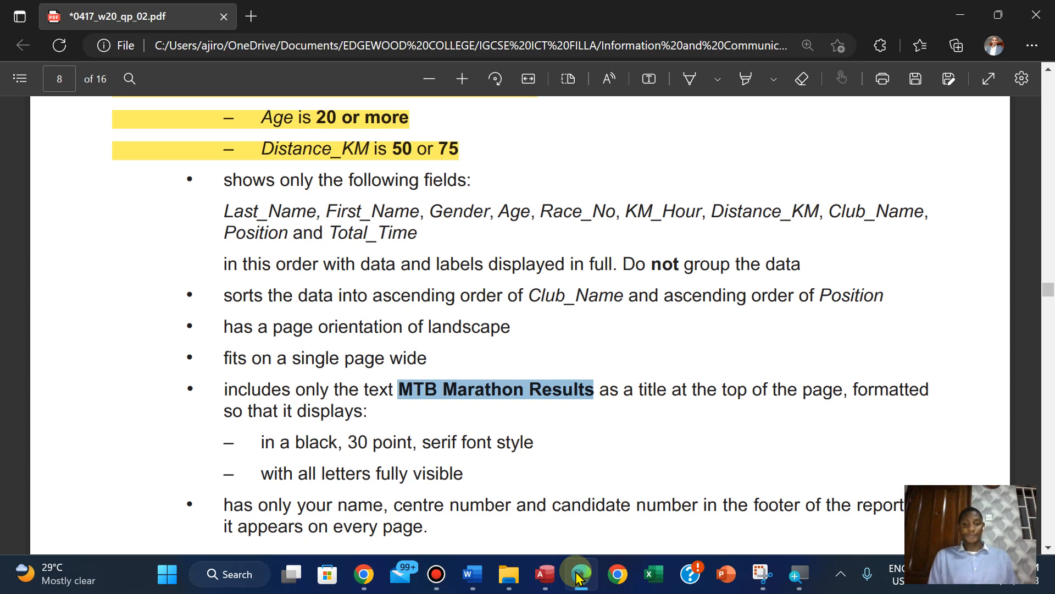
pyautogui.click(230, 295)
pyautogui.moveTo(303, 299); pyautogui.dragTo(439, 360)
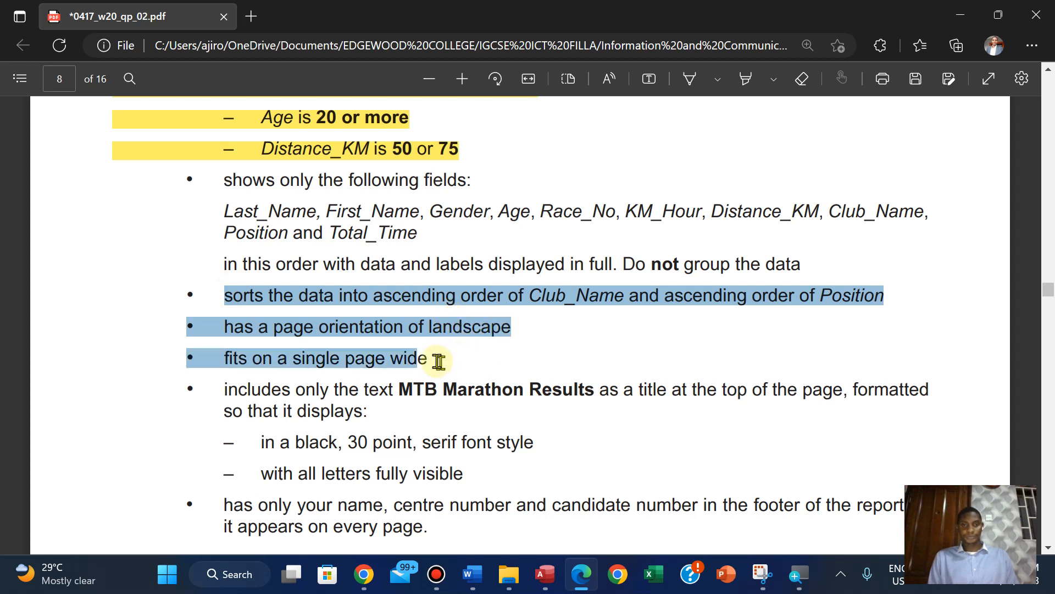
pyautogui.rightClick(432, 360)
pyautogui.moveTo(511, 275)
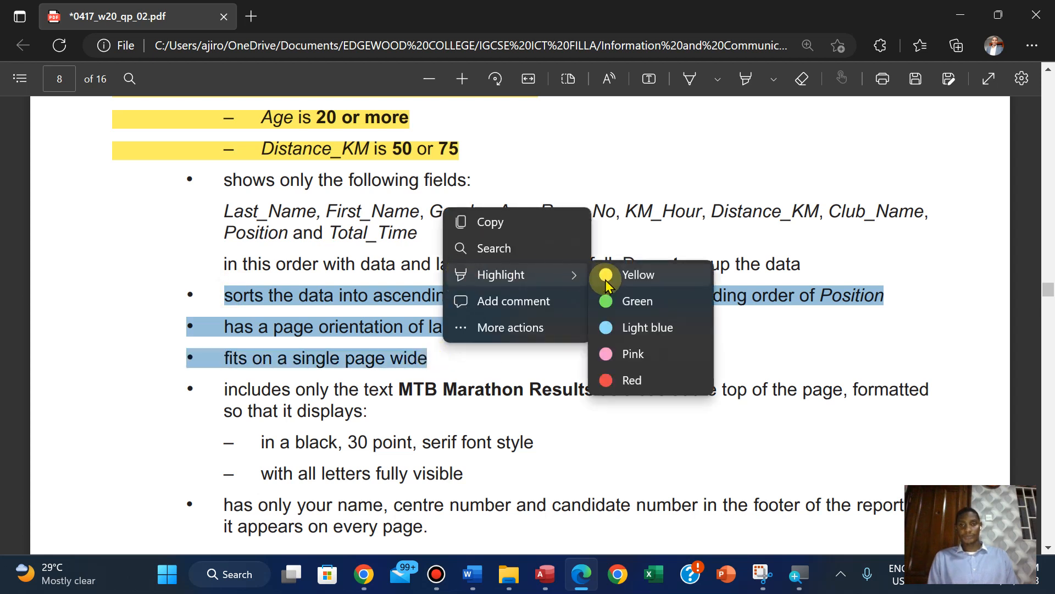
pyautogui.click(624, 354)
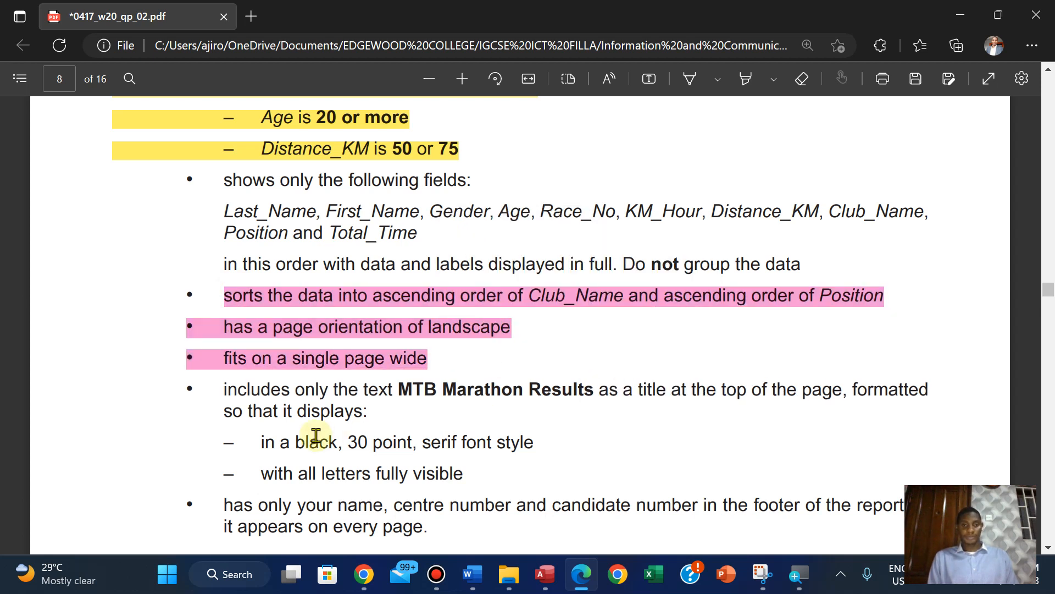
# Highlight the MTB Marathon Results title requirement and its two formatting sub-points in pink
pyautogui.moveTo(225, 390); pyautogui.dragTo(472, 479)
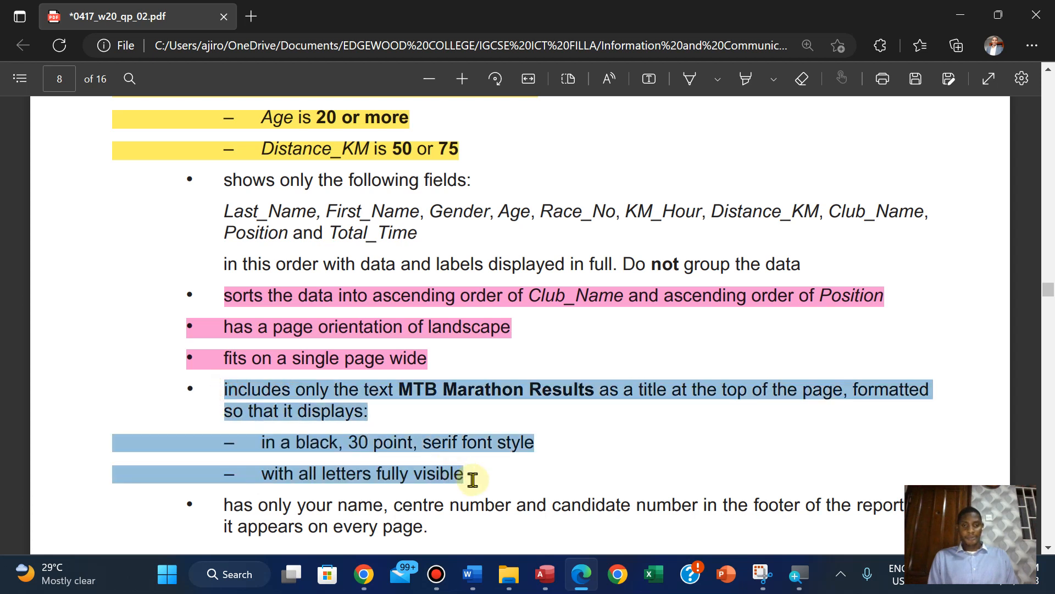
pyautogui.rightClick(473, 485)
pyautogui.moveTo(582, 399)
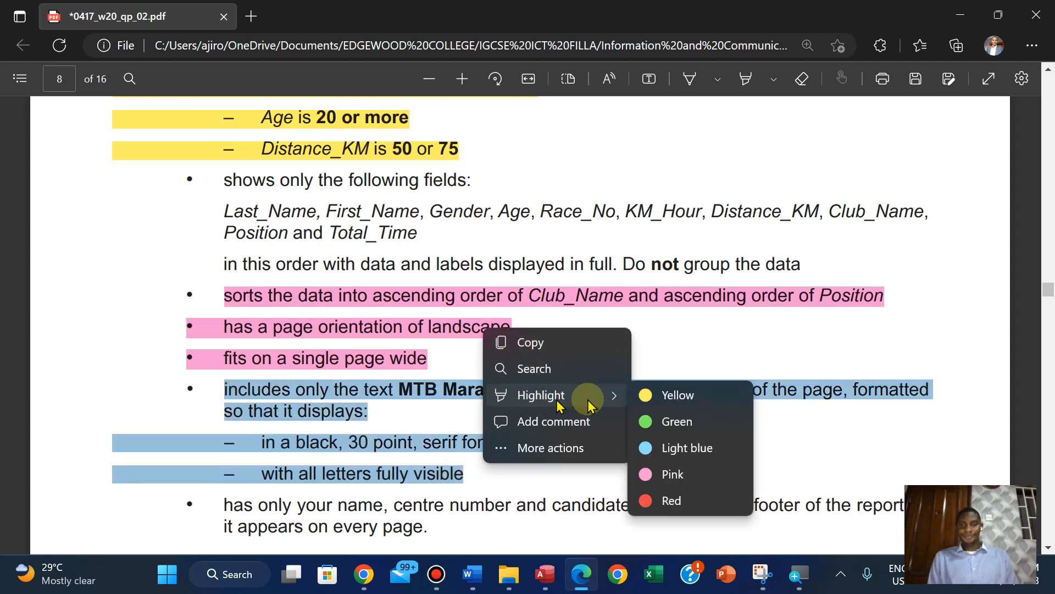
pyautogui.click(672, 472)
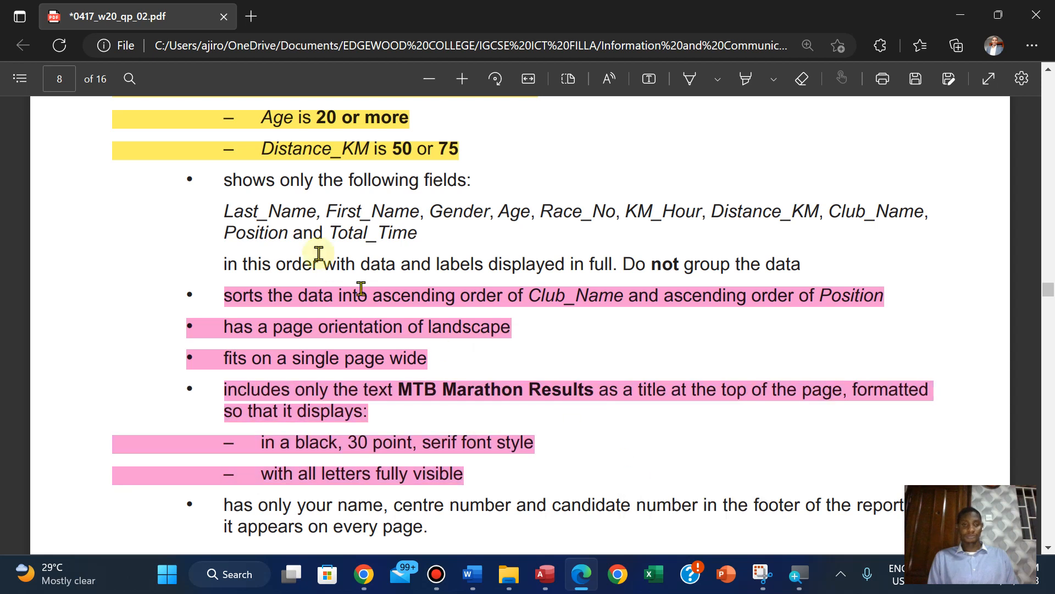
# Highlight the line about field order, full display of data and labels, and no grouping in pink
pyautogui.moveTo(225, 266); pyautogui.dragTo(815, 270)
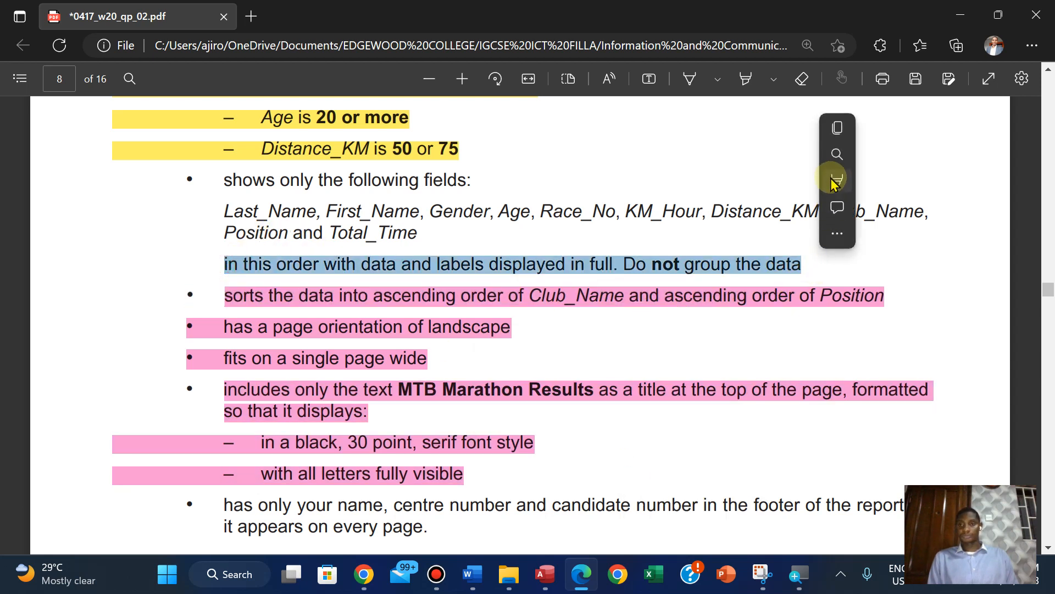
pyautogui.moveTo(831, 181)
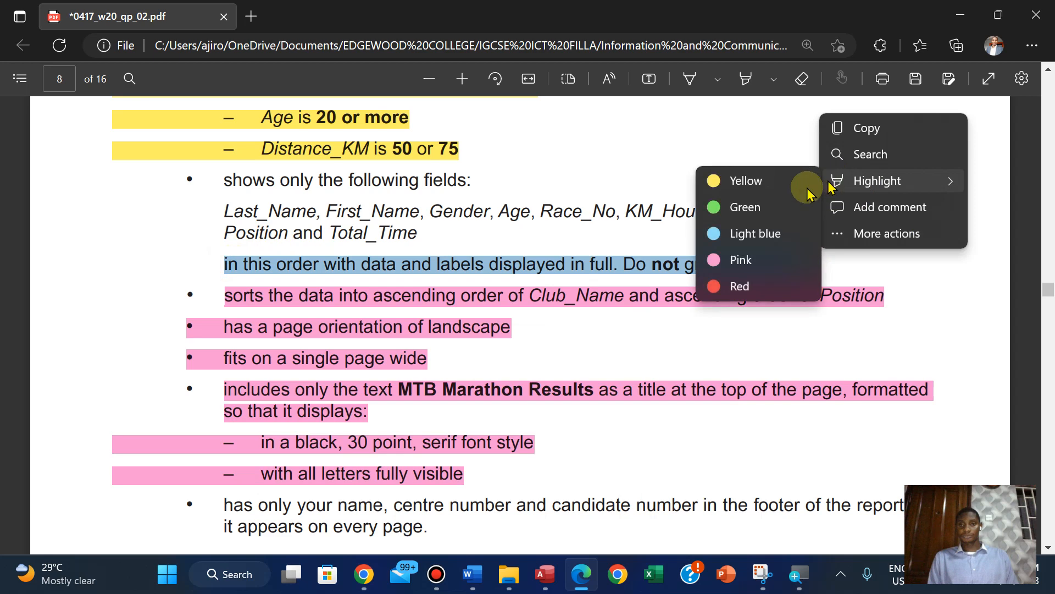
pyautogui.click(720, 260)
pyautogui.scroll(-1, 726, 260)
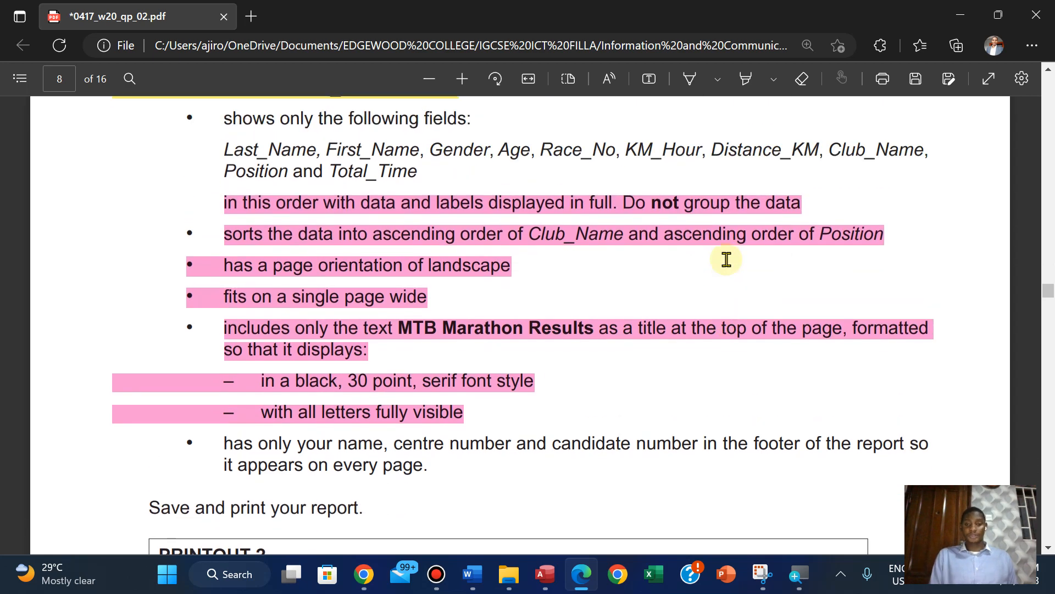
# Check the field order in the PDF, and in the Access report move the Club_Name label and data past Gender, over Age and Race_No
pyautogui.click(544, 575)
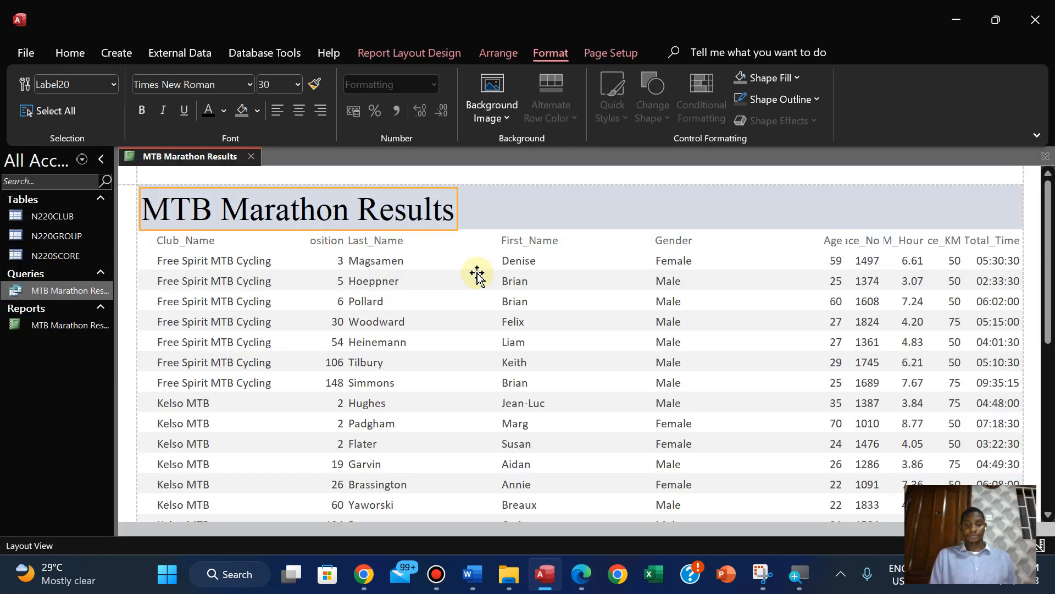
pyautogui.click(580, 575)
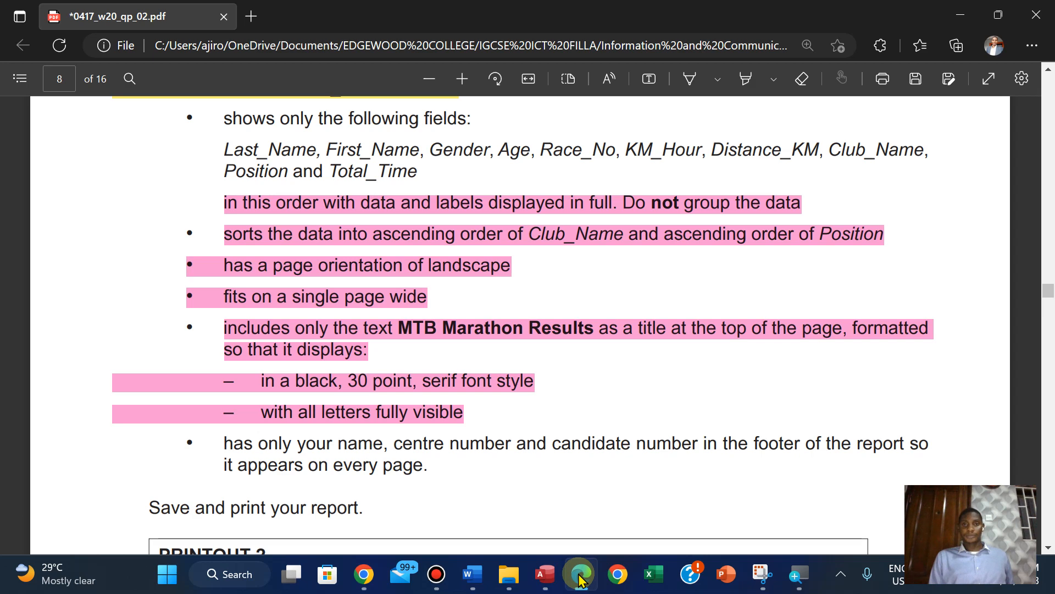
pyautogui.click(581, 575)
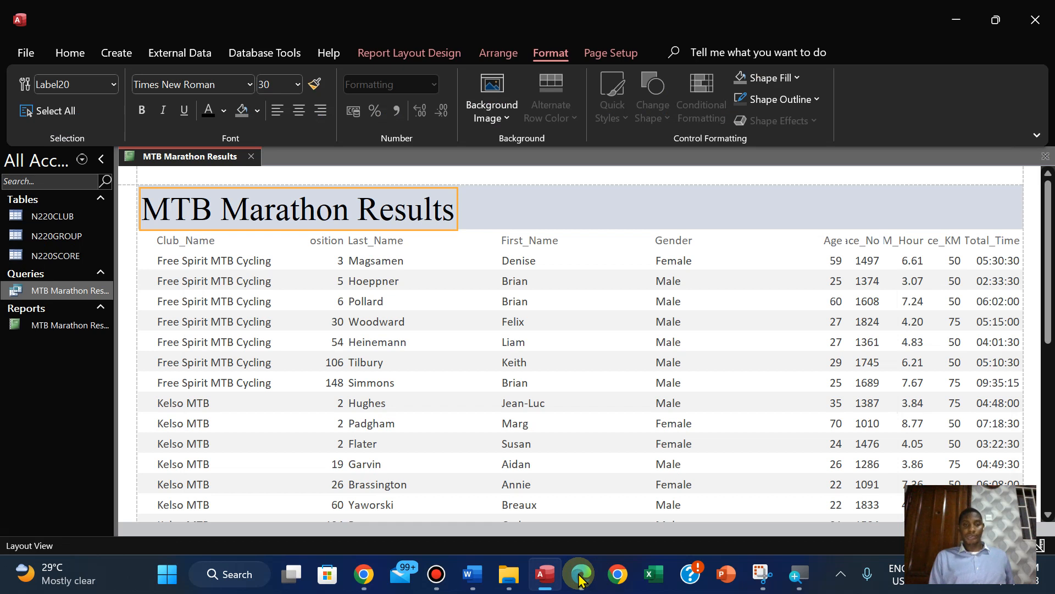
pyautogui.click(195, 240)
pyautogui.keyDown('ctrl'); pyautogui.click(184, 262); pyautogui.keyUp('ctrl')
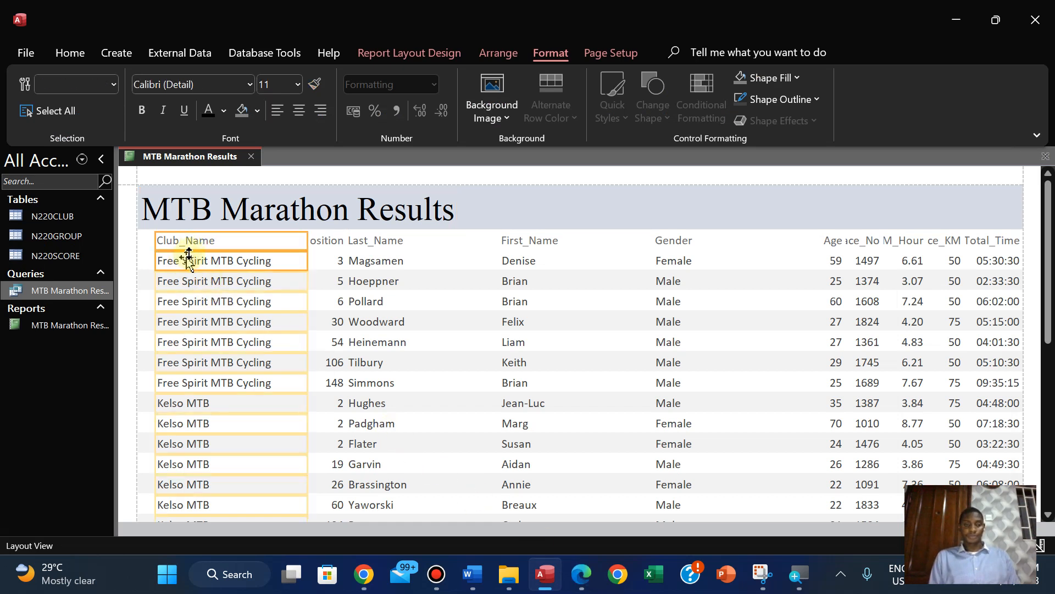
pyautogui.moveTo(197, 242); pyautogui.dragTo(778, 250)
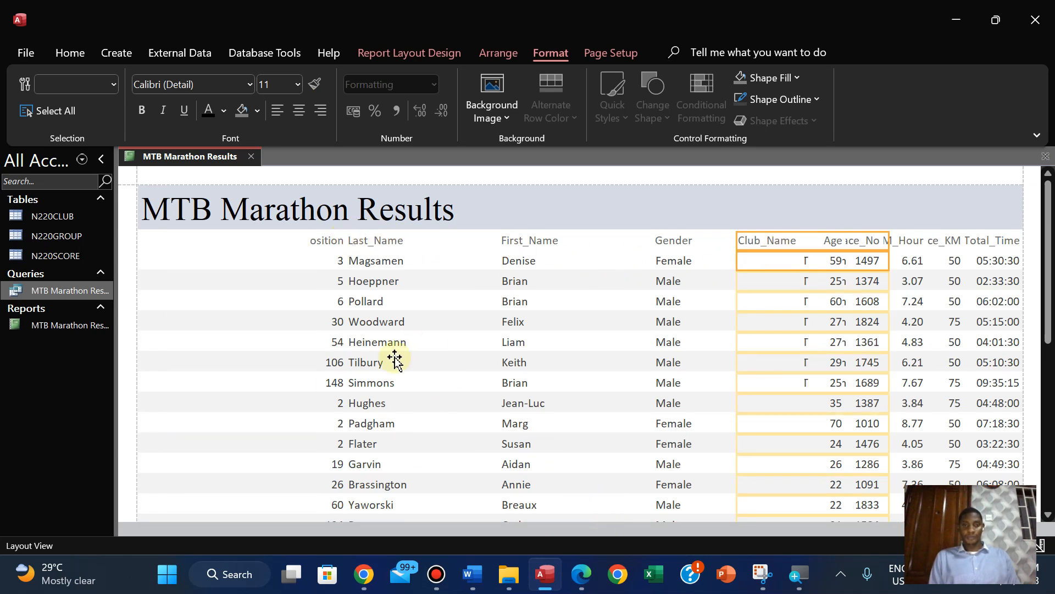
# Recheck the field order in the PDF and move the report's Position label and data over the Race_No and KM_Hour columns
pyautogui.click(328, 241)
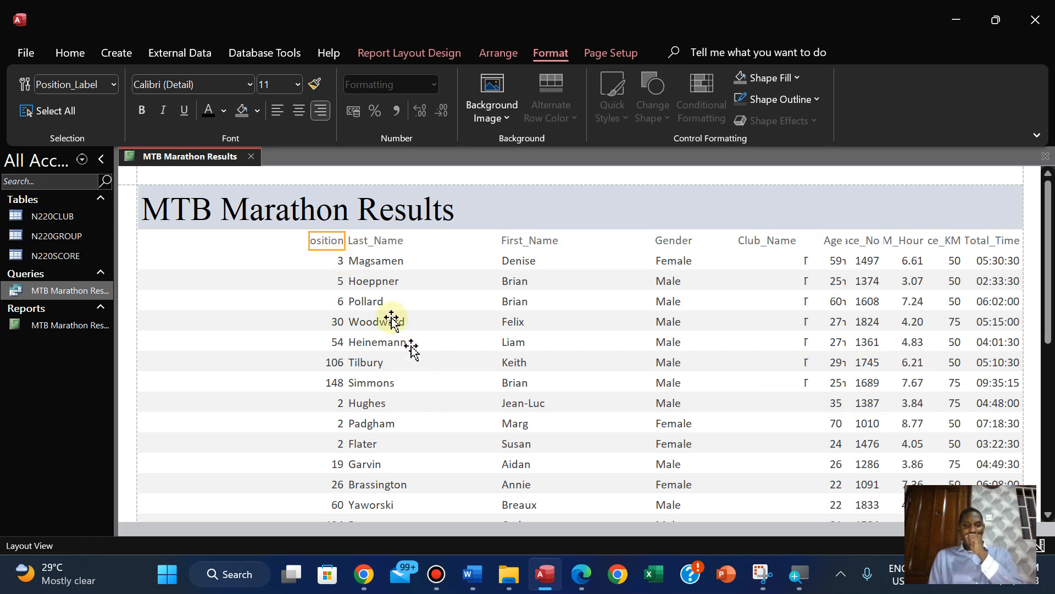
pyautogui.click(581, 576)
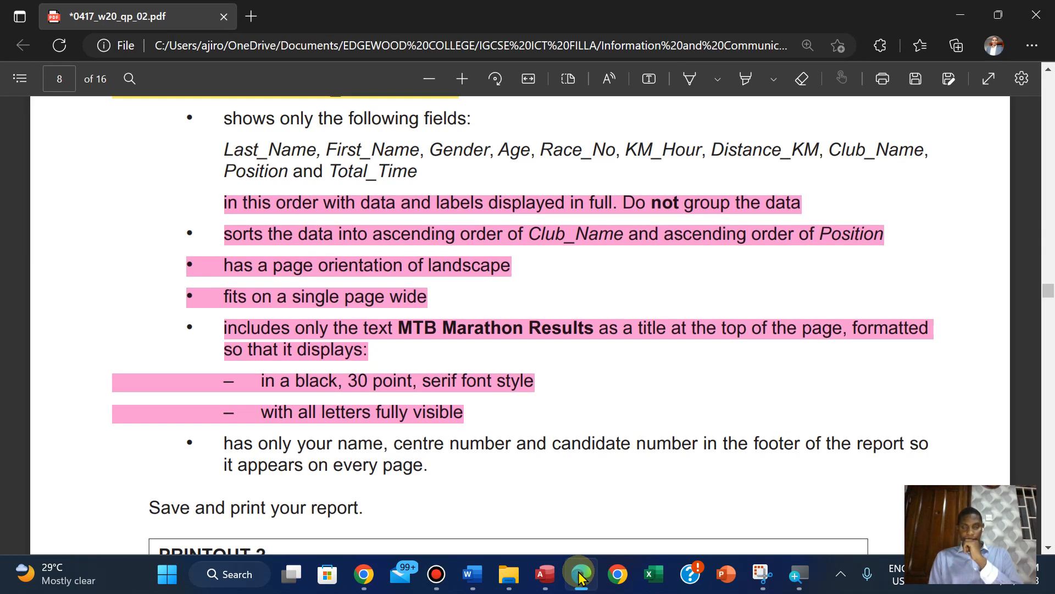
pyautogui.click(581, 576)
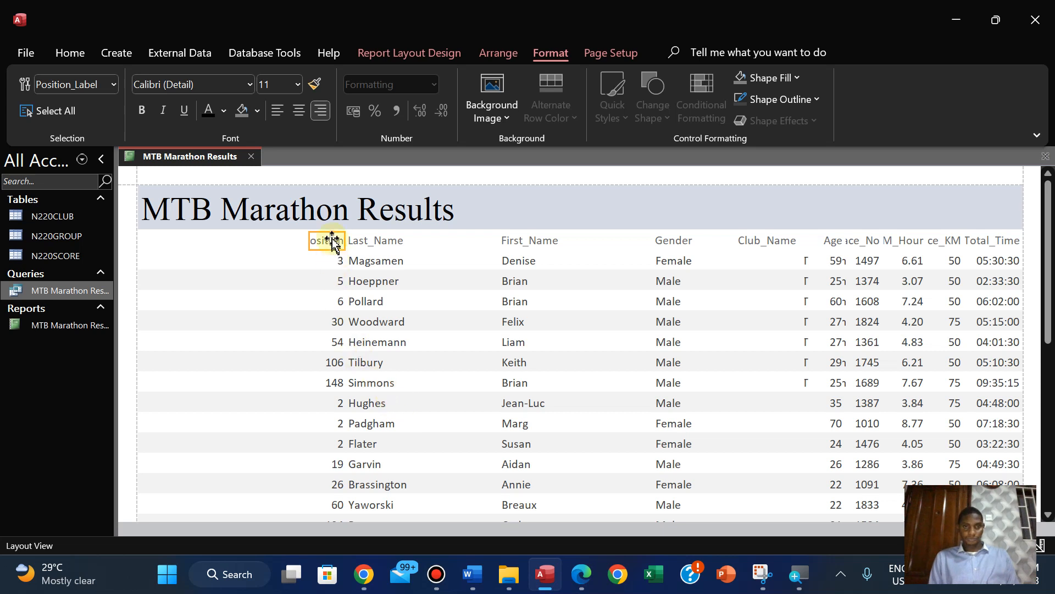
pyautogui.keyDown('shift'); pyautogui.click(331, 262); pyautogui.keyUp('shift')
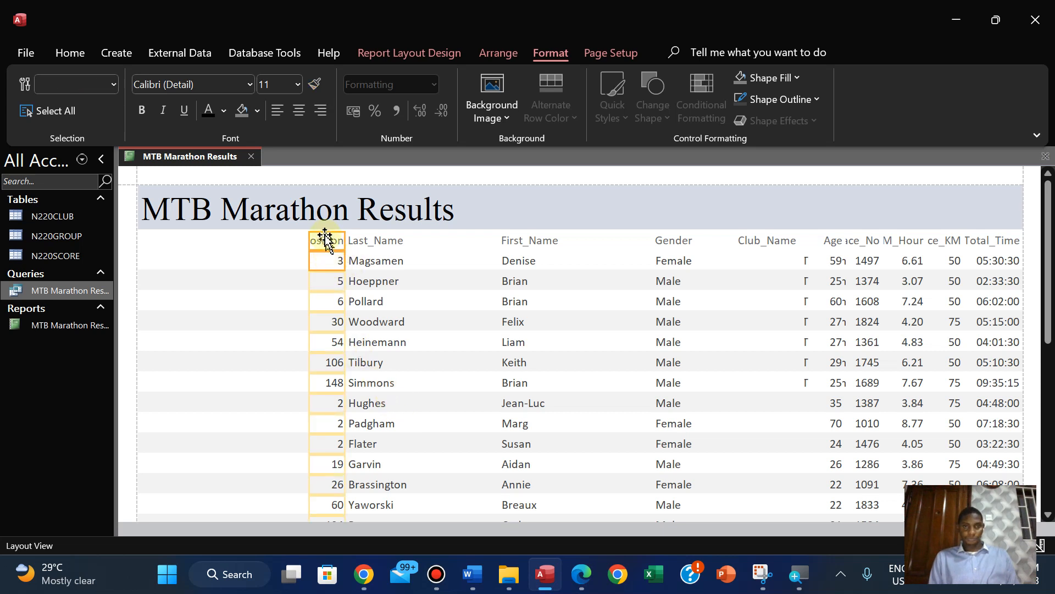
pyautogui.moveTo(323, 245); pyautogui.dragTo(877, 257)
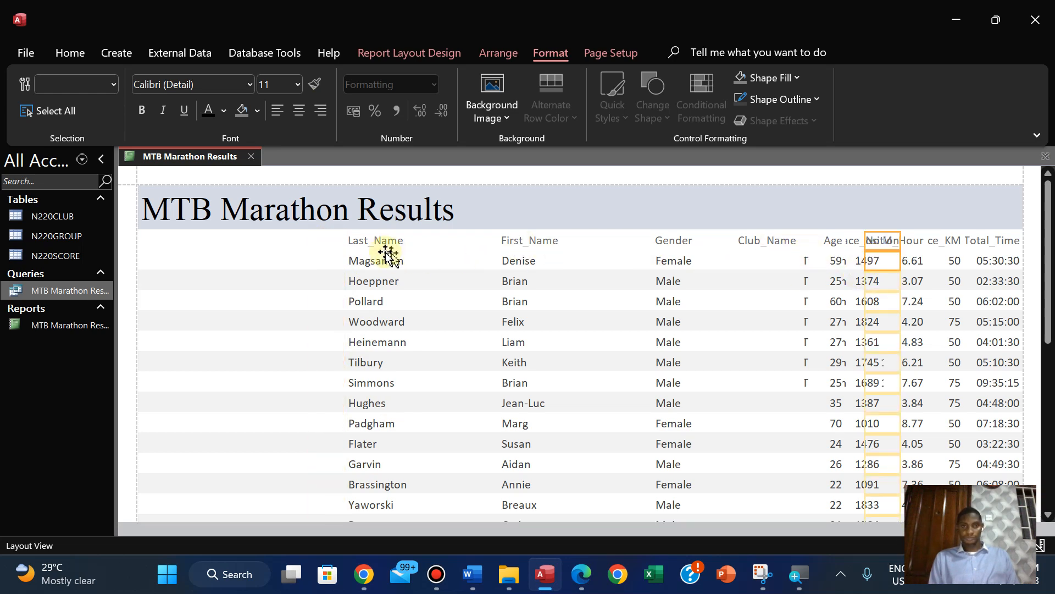
# Move the Last_Name label and data to the report's left edge and narrow the column to fit the surnames
pyautogui.click(370, 244)
pyautogui.keyDown('shift'); pyautogui.click(366, 262); pyautogui.keyUp('shift')
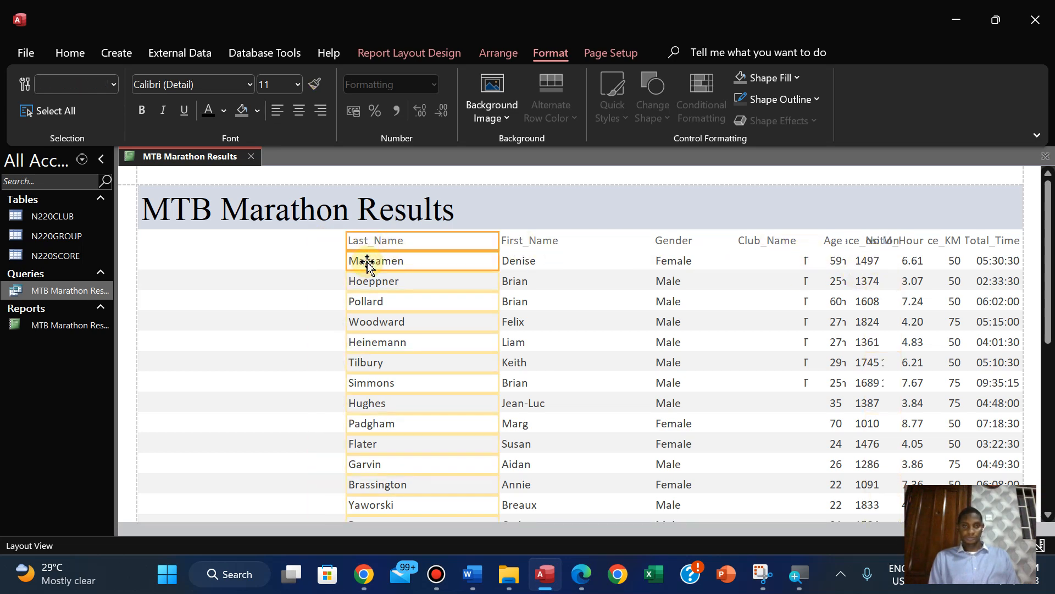
pyautogui.press('Left')
pyautogui.press('Left')
pyautogui.press('Left')
pyautogui.press('Left')
pyautogui.press('Left')
pyautogui.press('Left')
pyautogui.press('Left')
pyautogui.press('Left')
pyautogui.press('Left')
pyautogui.press('Left')
pyautogui.press('Left')
pyautogui.press('Left')
pyautogui.press('Left')
pyautogui.press('Left')
pyautogui.press('Left')
pyautogui.press('Left')
pyautogui.press('Left')
pyautogui.press('Left')
pyautogui.press('Left')
pyautogui.press('Left')
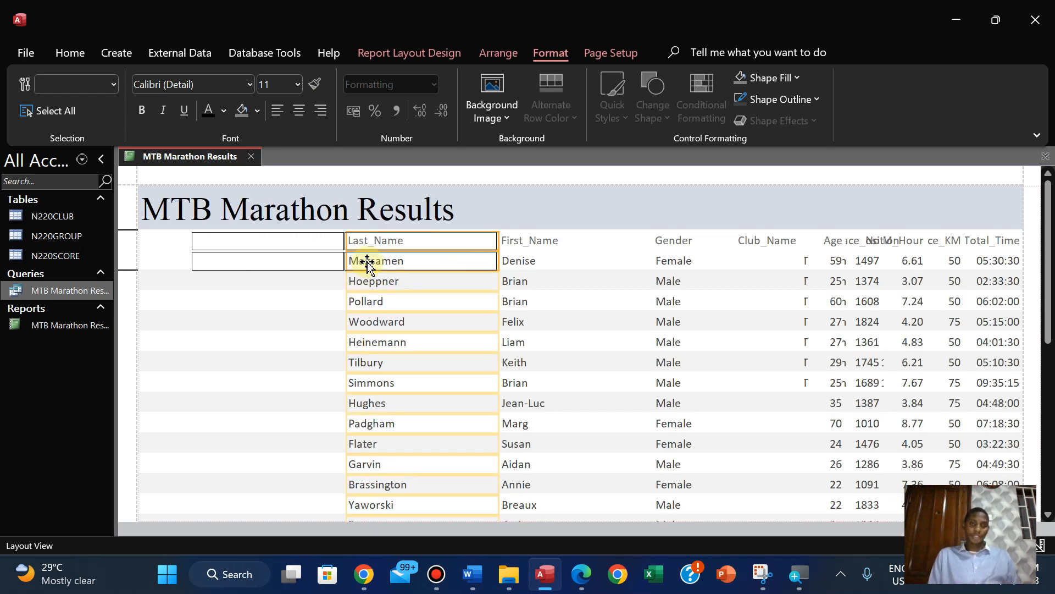
pyautogui.press('Left')
pyautogui.press('Left')
pyautogui.press('Left')
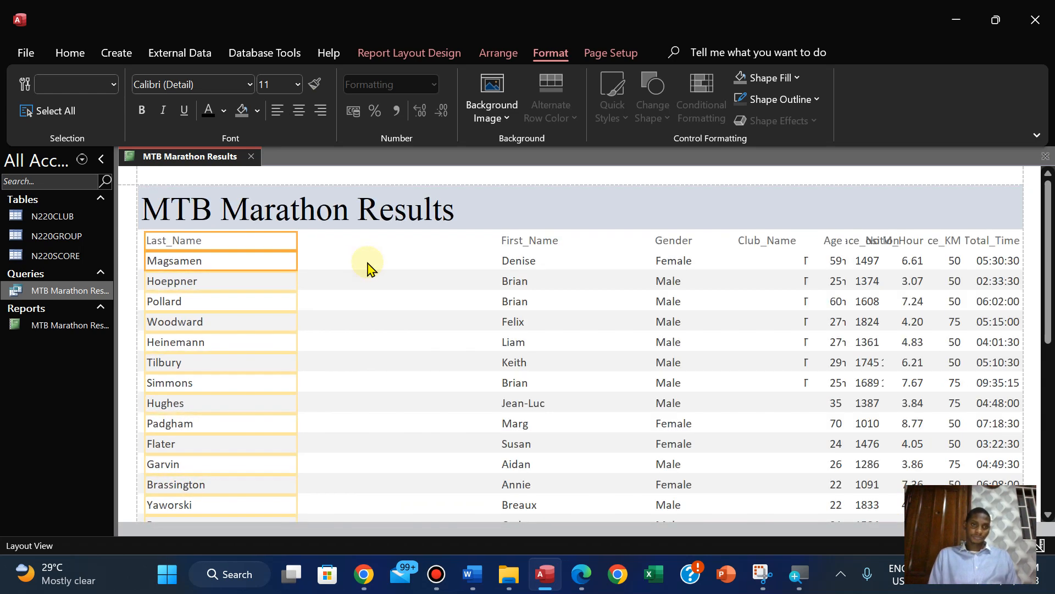
pyautogui.moveTo(298, 240); pyautogui.dragTo(232, 240)
# Move the First_Name label and data directly beside Last_Name and narrow the column to fit the names
pyautogui.click(506, 246)
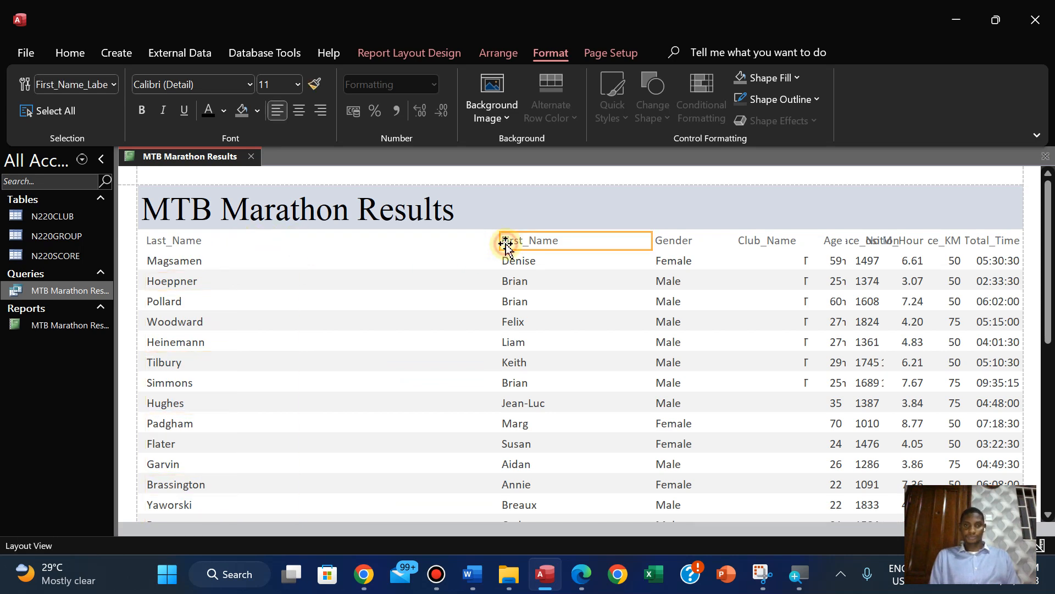
pyautogui.keyDown('shift'); pyautogui.click(510, 259); pyautogui.keyUp('shift')
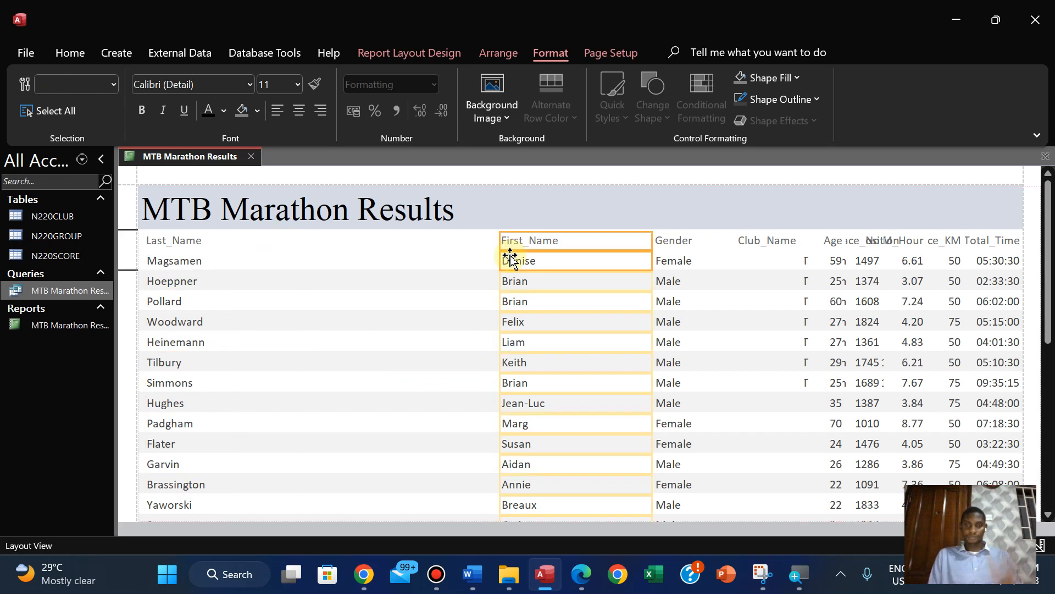
pyautogui.press('Left')
pyautogui.press('Left')
pyautogui.press('Left')
pyautogui.press('Left')
pyautogui.press('Left')
pyautogui.press('Left')
pyautogui.press('Left')
pyautogui.press('Left')
pyautogui.press('Left')
pyautogui.press('Left')
pyautogui.press('Left')
pyautogui.press('Left')
pyautogui.press('Left')
pyautogui.press('Left')
pyautogui.press('Left')
pyautogui.press('Left')
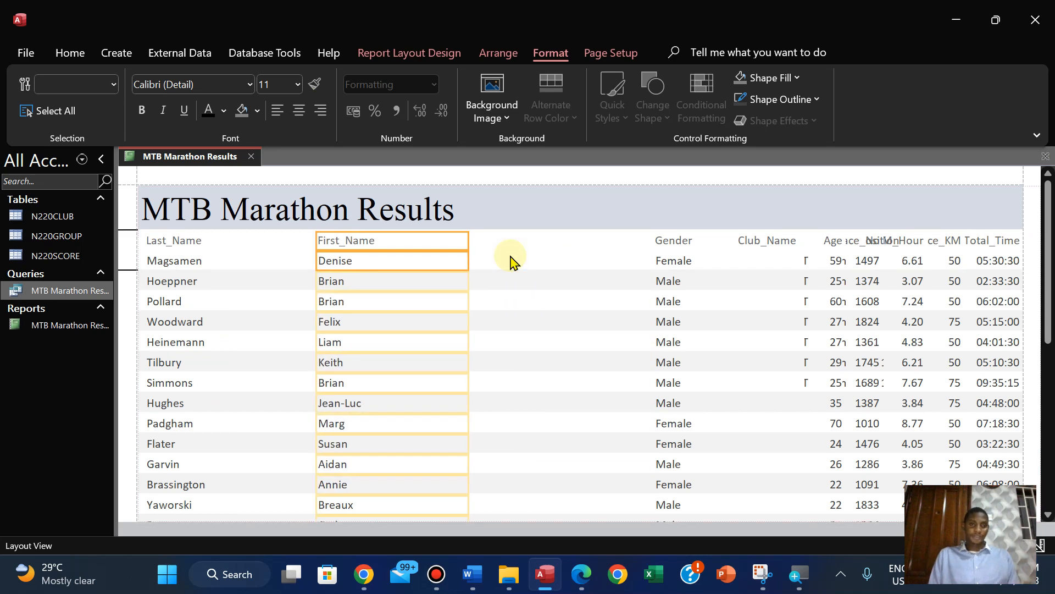
pyautogui.press('Left')
pyautogui.press('Left')
pyautogui.press('Left')
pyautogui.press('Left')
pyautogui.press('Left')
pyautogui.press('Left')
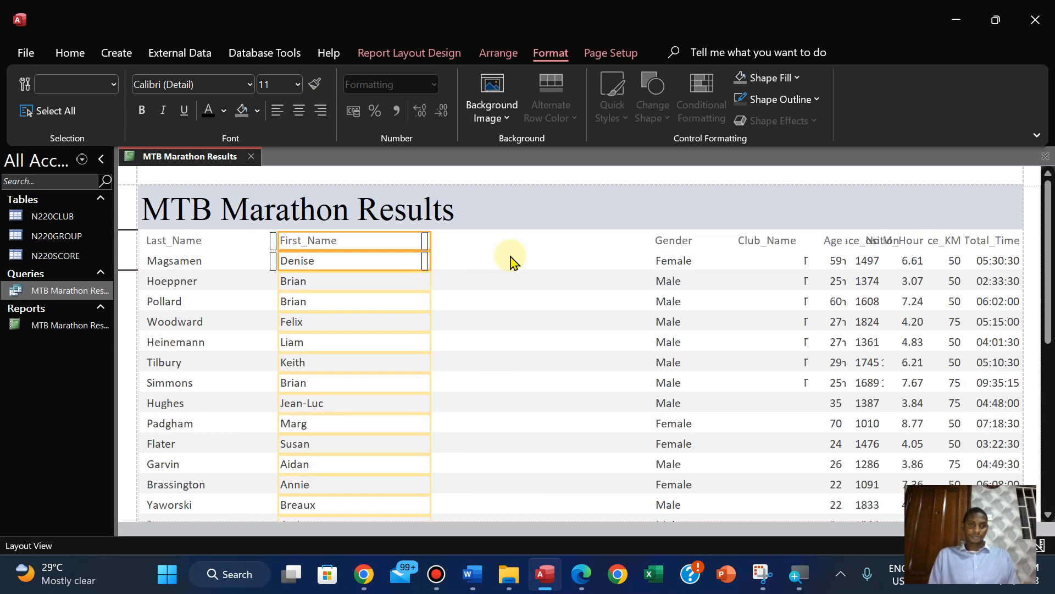
pyautogui.press('Left')
pyautogui.press('Left')
pyautogui.press('Left')
pyautogui.press('Left')
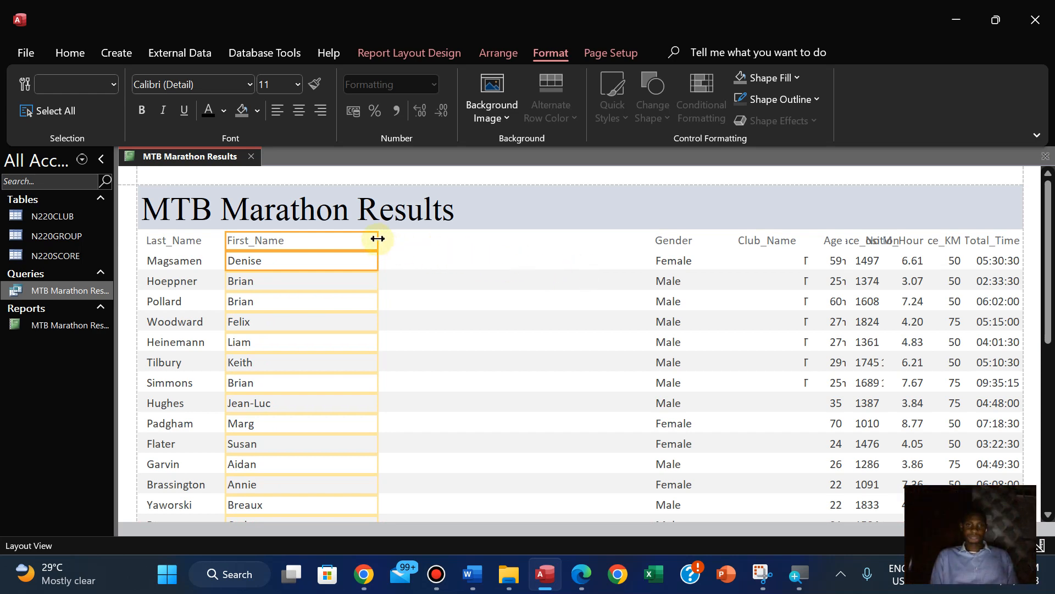
pyautogui.moveTo(378, 239); pyautogui.dragTo(300, 241)
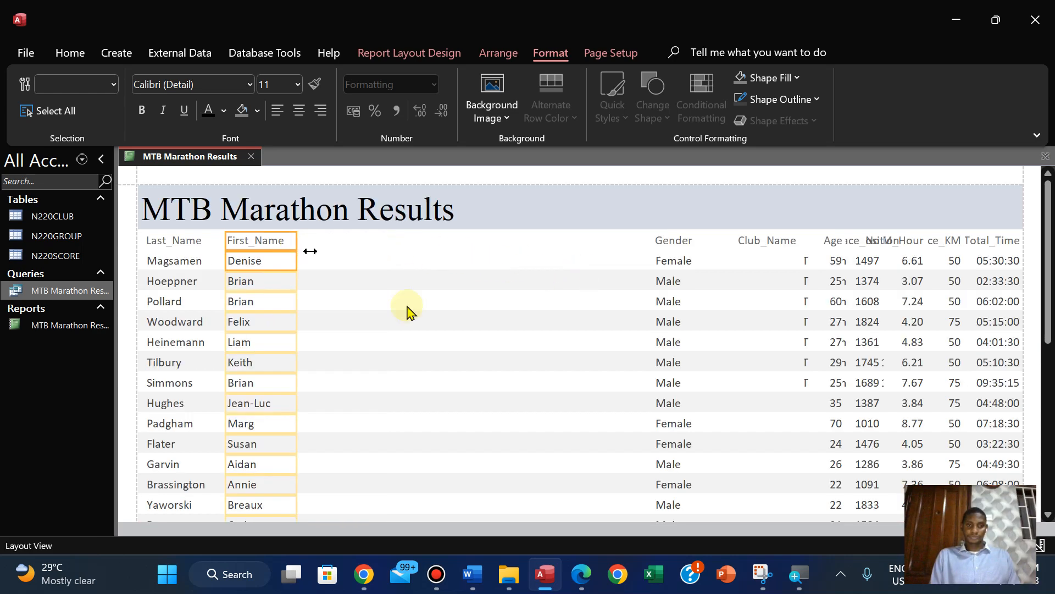
# Check the field order in the PDF, and in the Access report place the Gender label and data beside First_Name in a narrower column
pyautogui.click(581, 574)
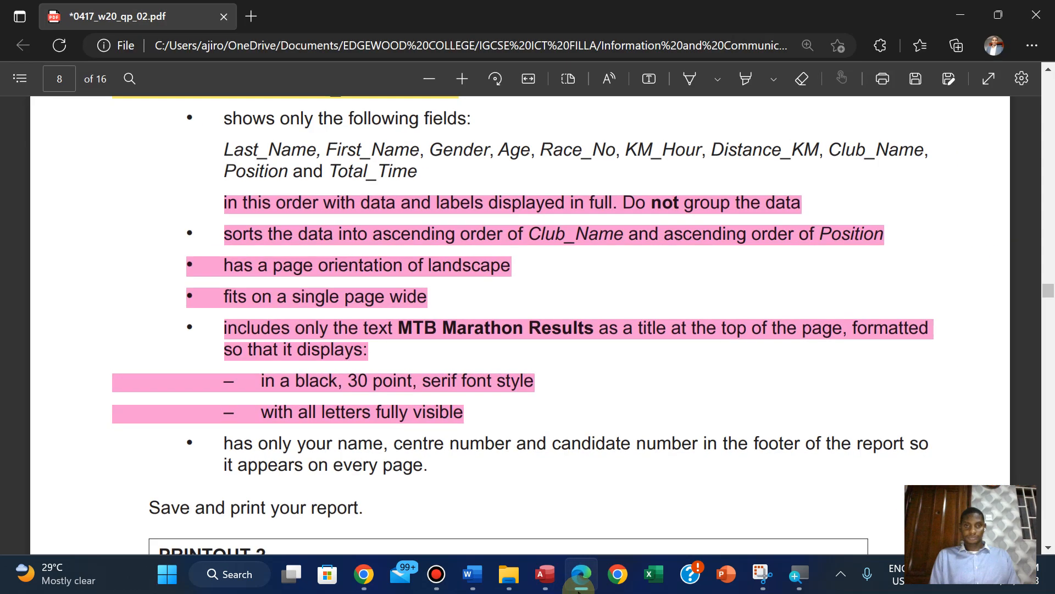
pyautogui.click(545, 573)
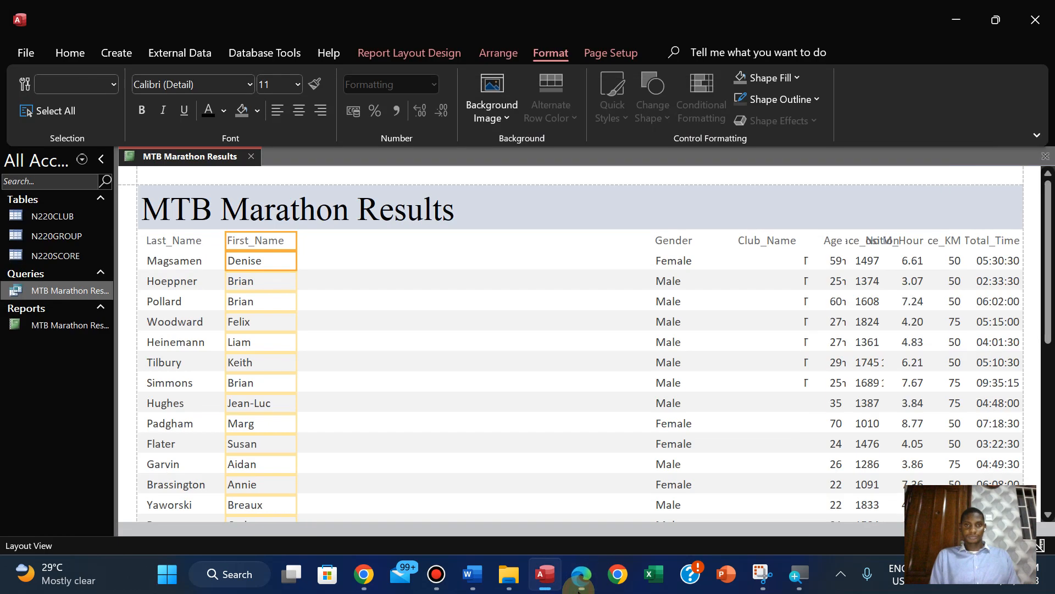
pyautogui.click(660, 240)
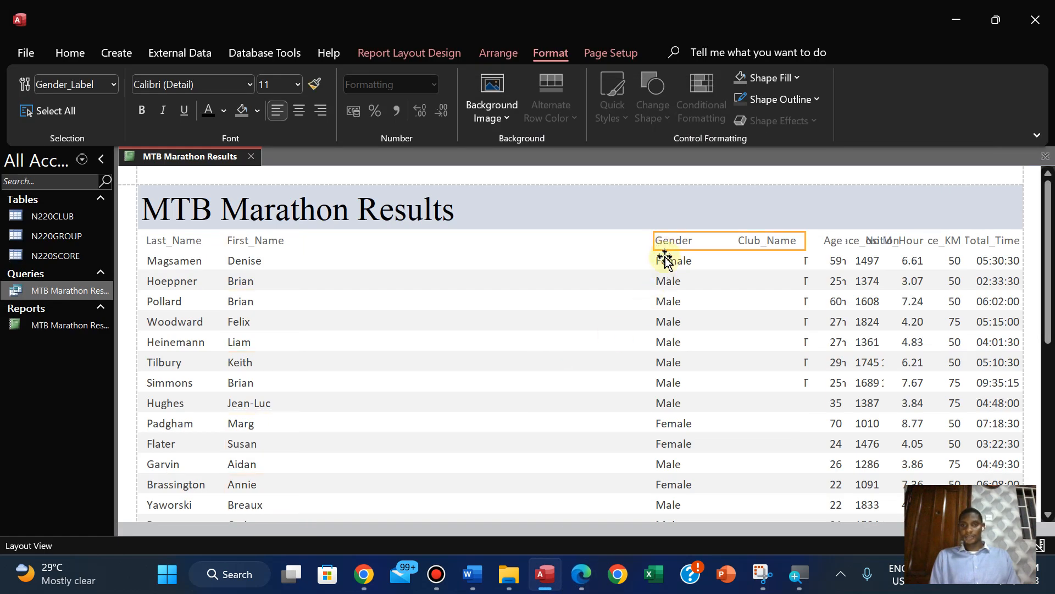
pyautogui.keyDown('shift'); pyautogui.click(666, 262); pyautogui.keyUp('shift')
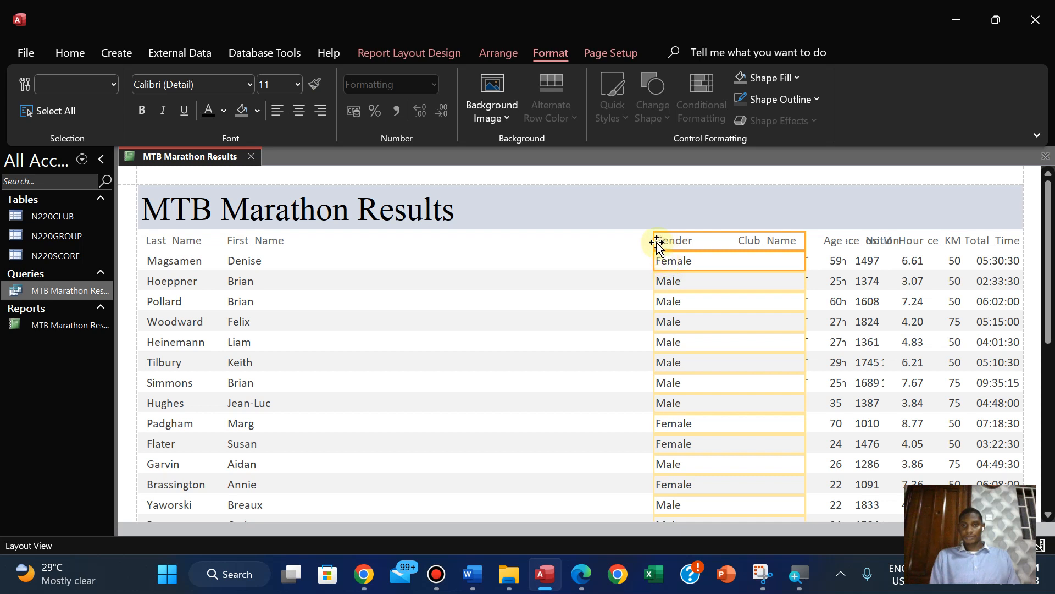
pyautogui.moveTo(653, 242); pyautogui.dragTo(302, 259)
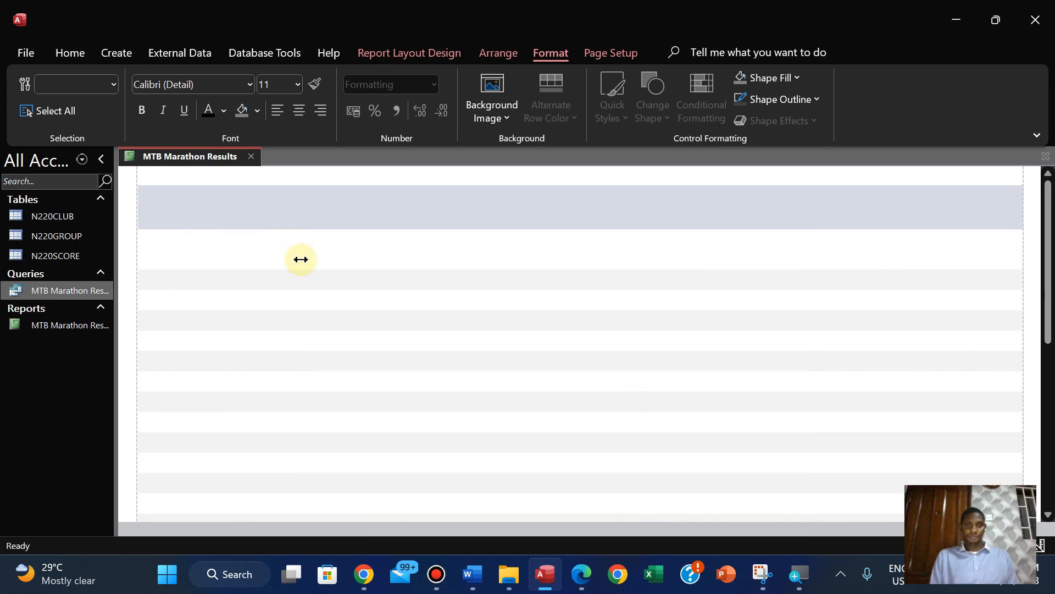
pyautogui.moveTo(804, 238); pyautogui.dragTo(361, 286)
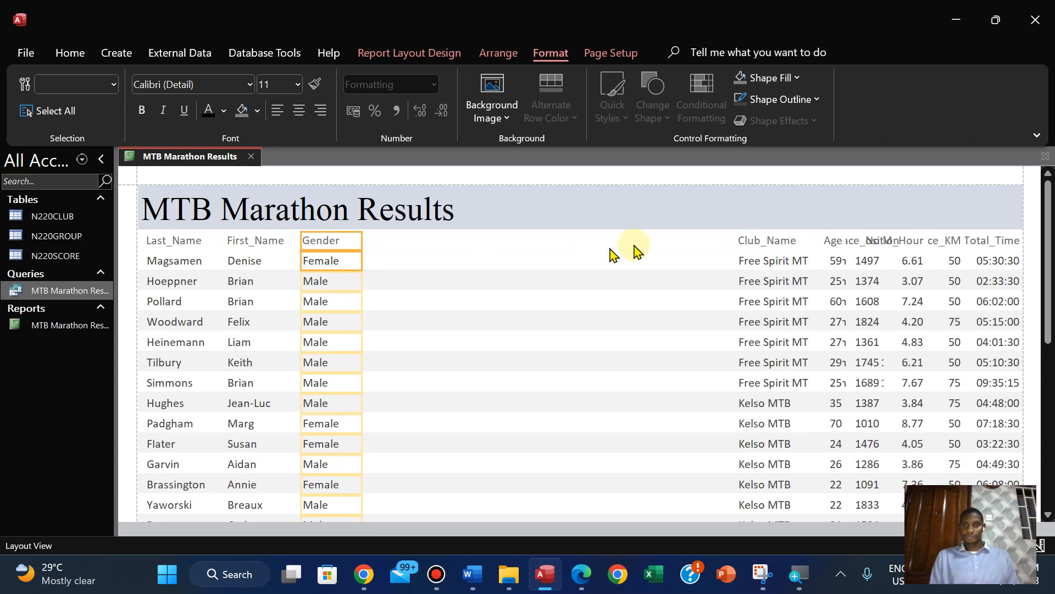
# Bring the Club_Name label and data beside Gender and narrow the column to fit the club names
pyautogui.click(756, 240)
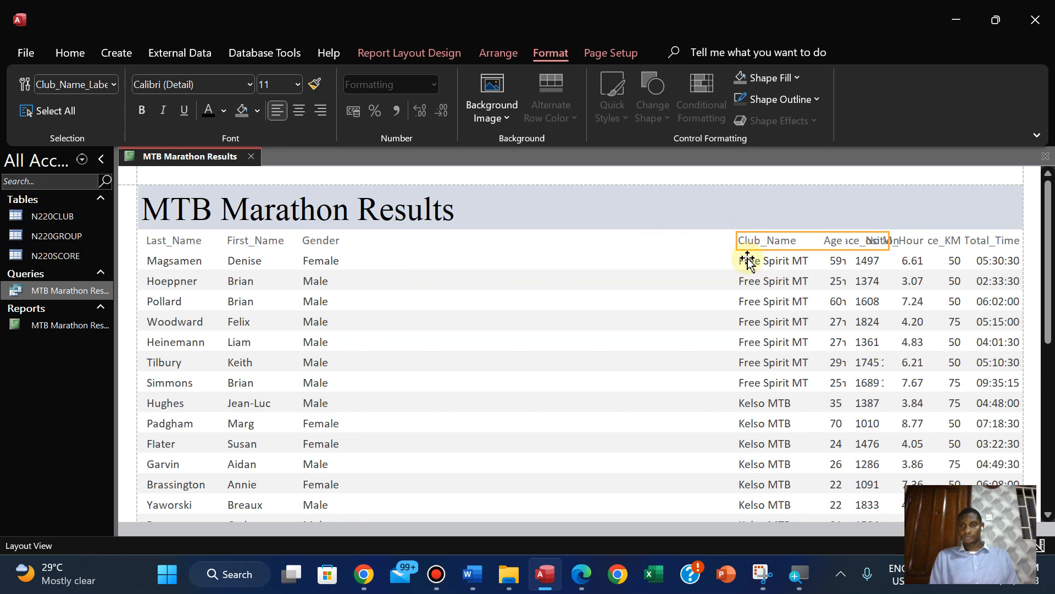
pyautogui.keyDown('shift'); pyautogui.click(749, 262); pyautogui.keyUp('shift')
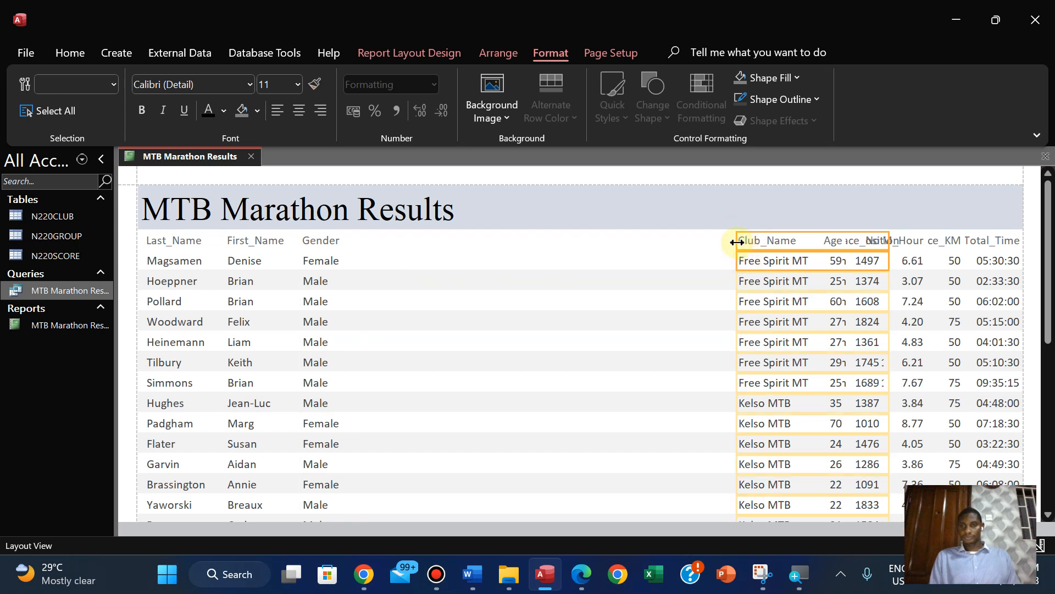
pyautogui.moveTo(743, 246); pyautogui.dragTo(350, 264)
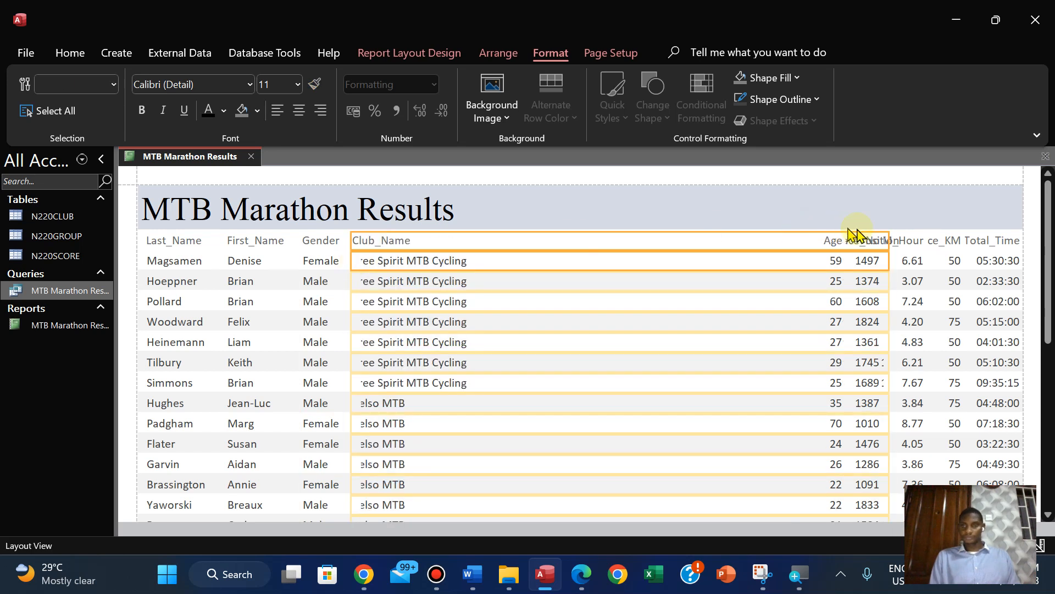
pyautogui.moveTo(887, 242); pyautogui.dragTo(477, 277)
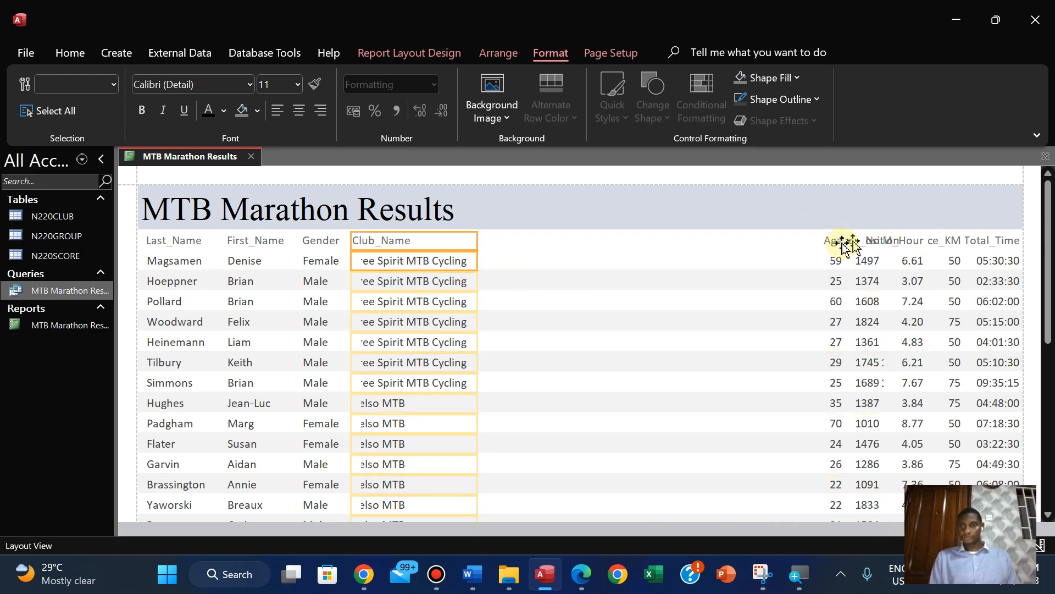
# Recheck the field order in the PDF and move the report's Club_Name label and data over the KM_Hour, Distance_KM and Total_Time columns
pyautogui.click(581, 574)
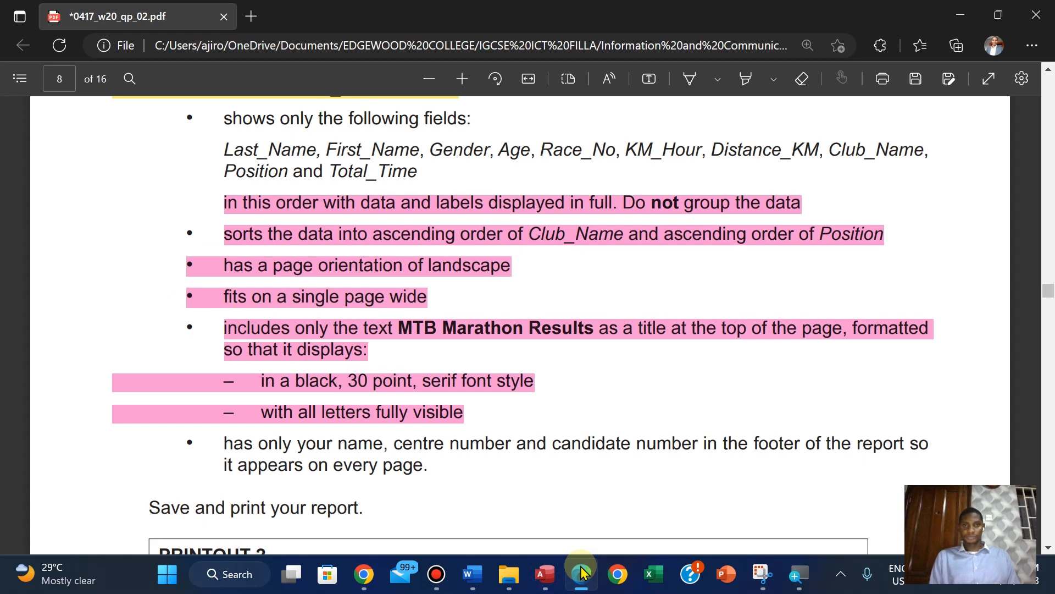
pyautogui.click(581, 573)
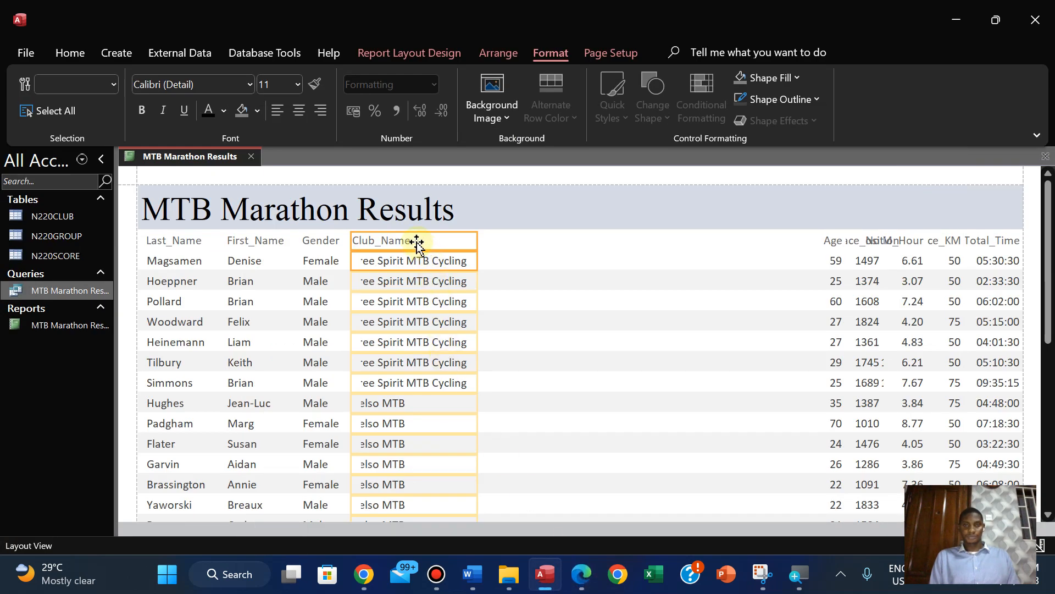
pyautogui.moveTo(417, 242); pyautogui.dragTo(947, 243)
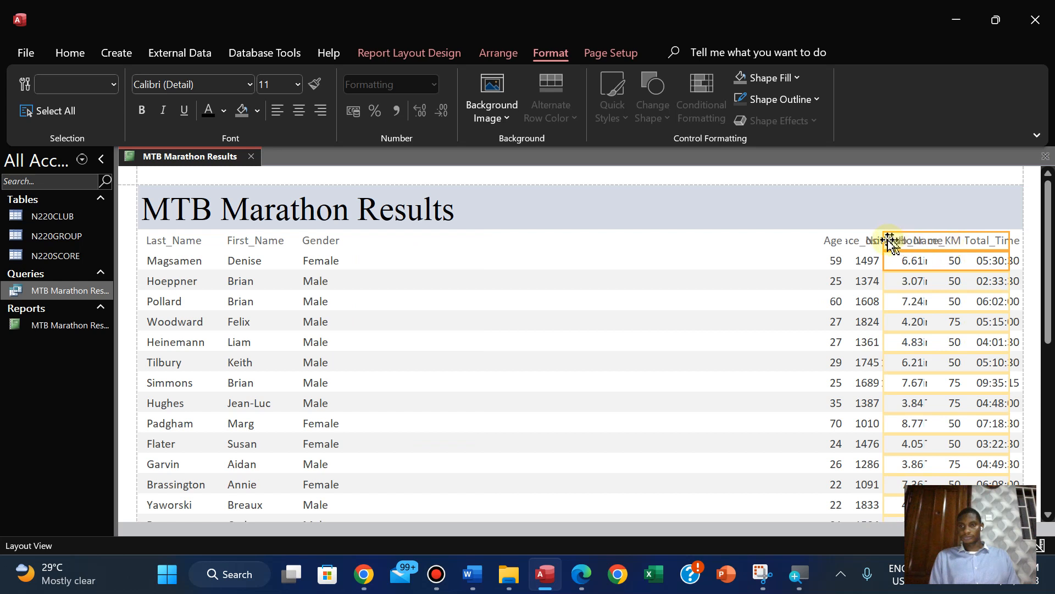
# Place the Age label and data directly beside Gender in a narrow, left-aligned column
pyautogui.click(834, 240)
pyautogui.click(835, 258)
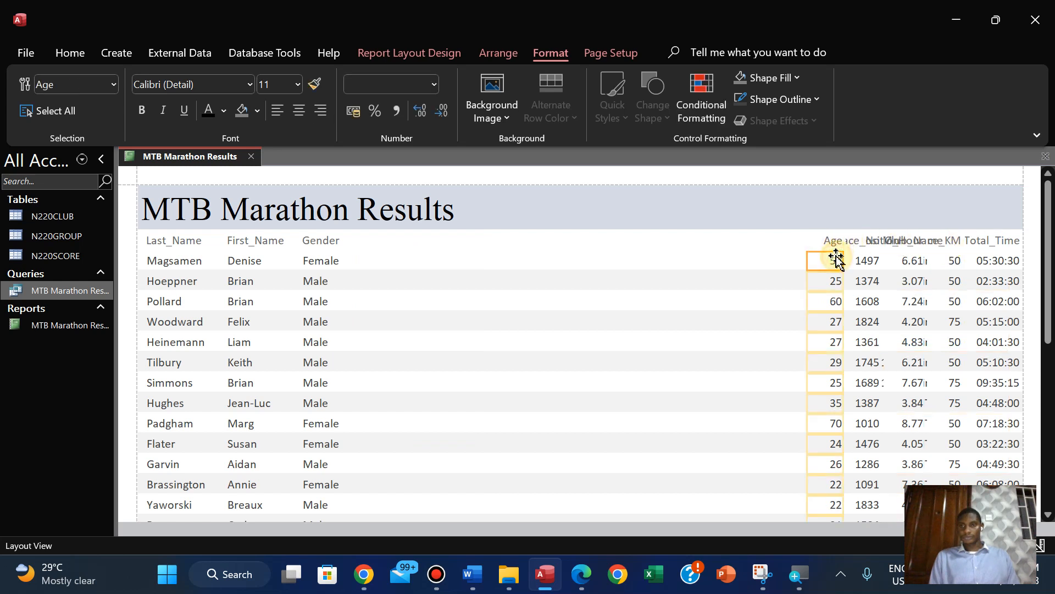
pyautogui.keyDown('ctrl'); pyautogui.click(833, 240); pyautogui.keyUp('ctrl')
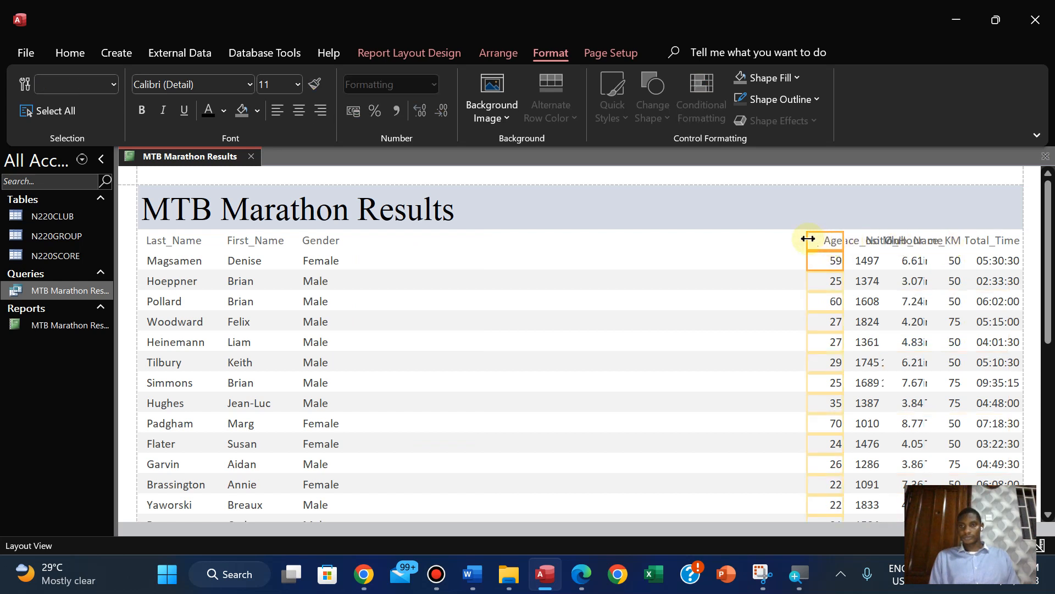
pyautogui.moveTo(808, 239); pyautogui.dragTo(358, 238)
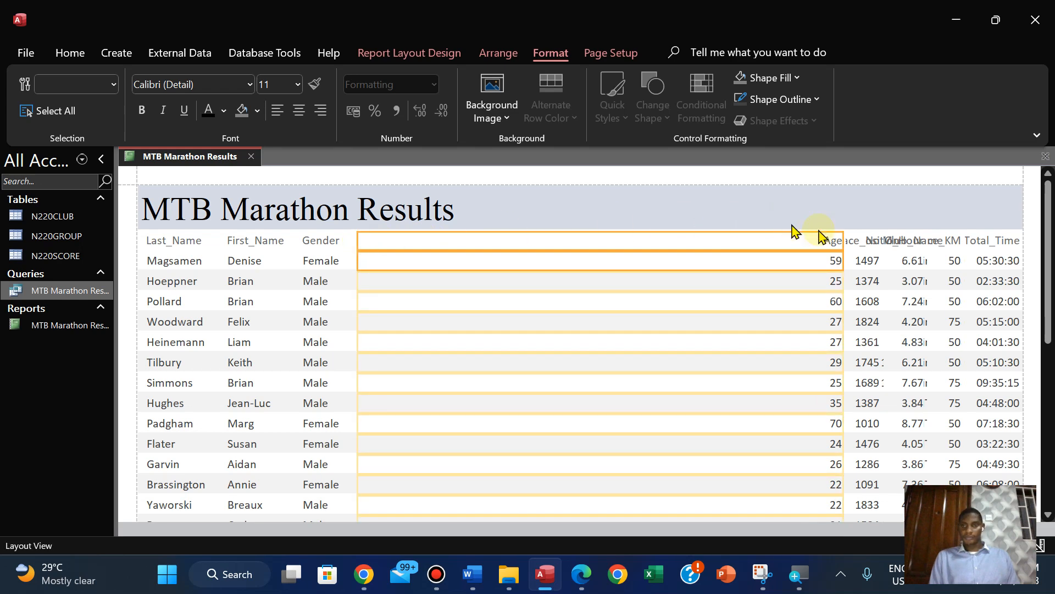
pyautogui.moveTo(842, 238); pyautogui.dragTo(406, 266)
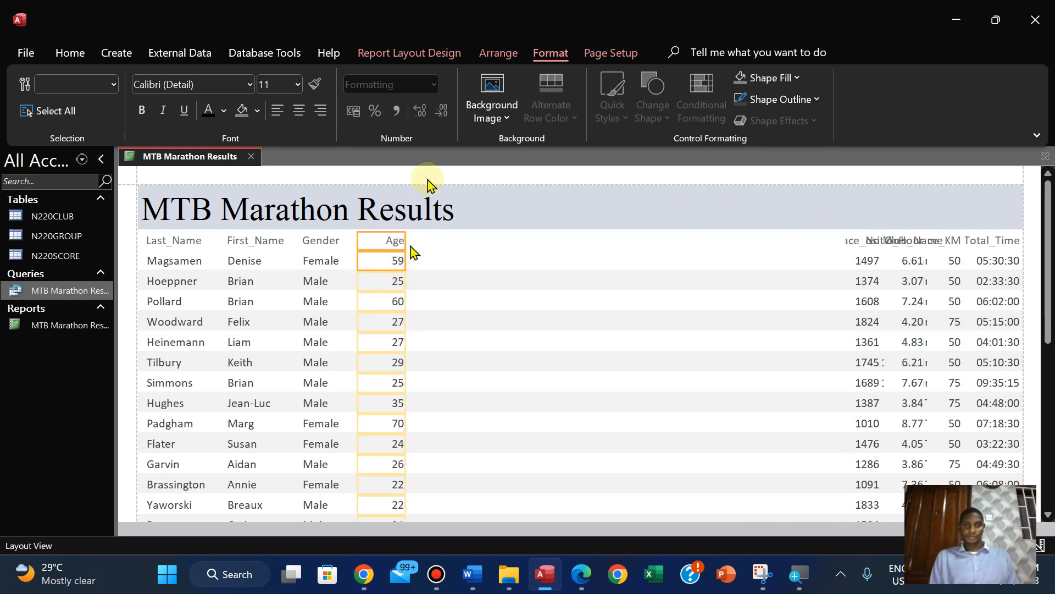
pyautogui.click(280, 115)
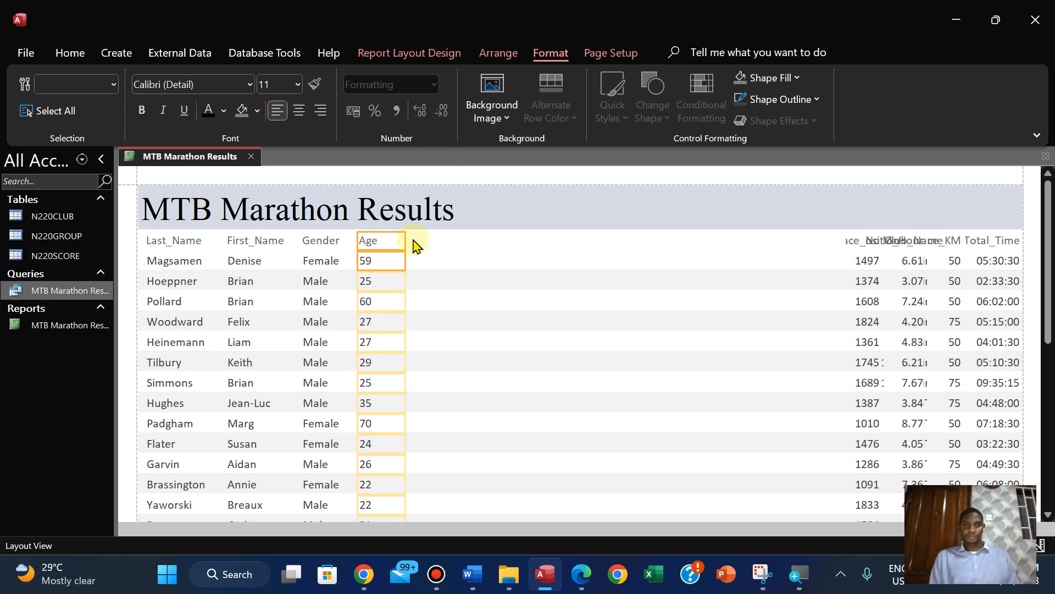
# Check the field order in the PDF, and in the report place the Race_No label and data beside Age in a narrow, left-aligned column
pyautogui.click(576, 580)
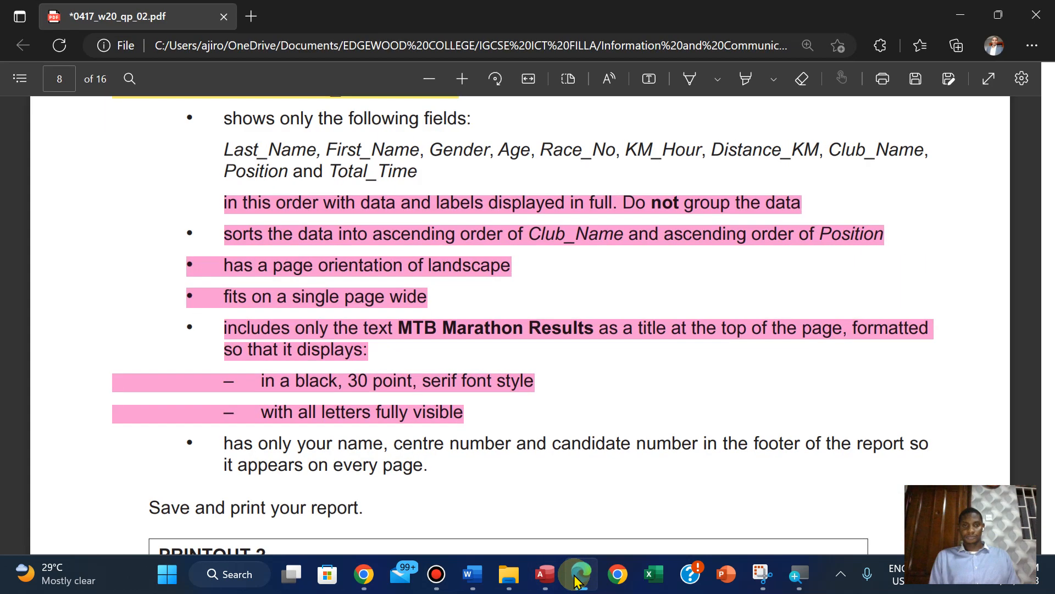
pyautogui.click(575, 580)
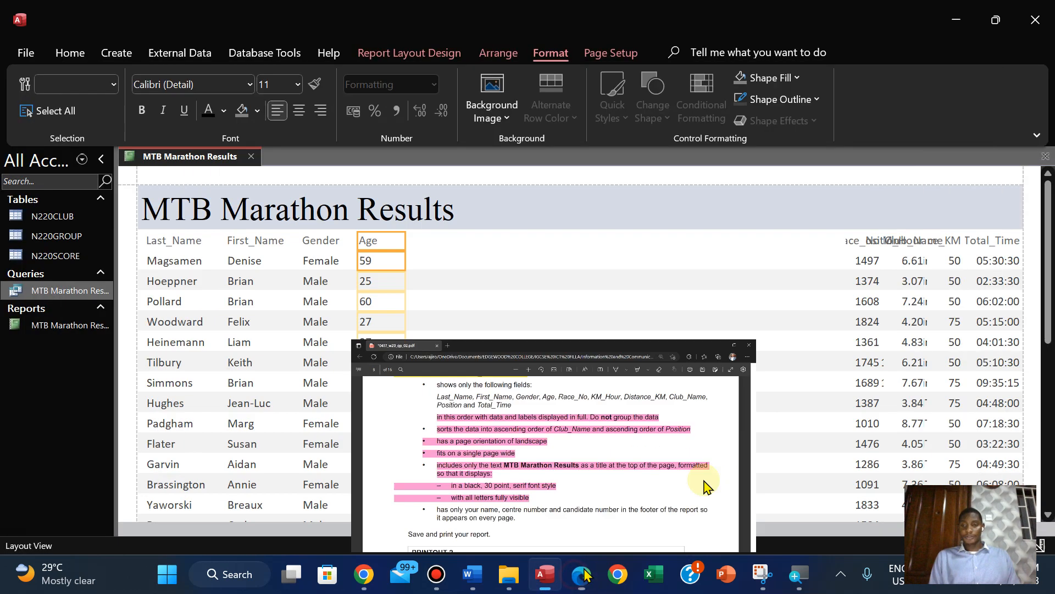
pyautogui.click(853, 248)
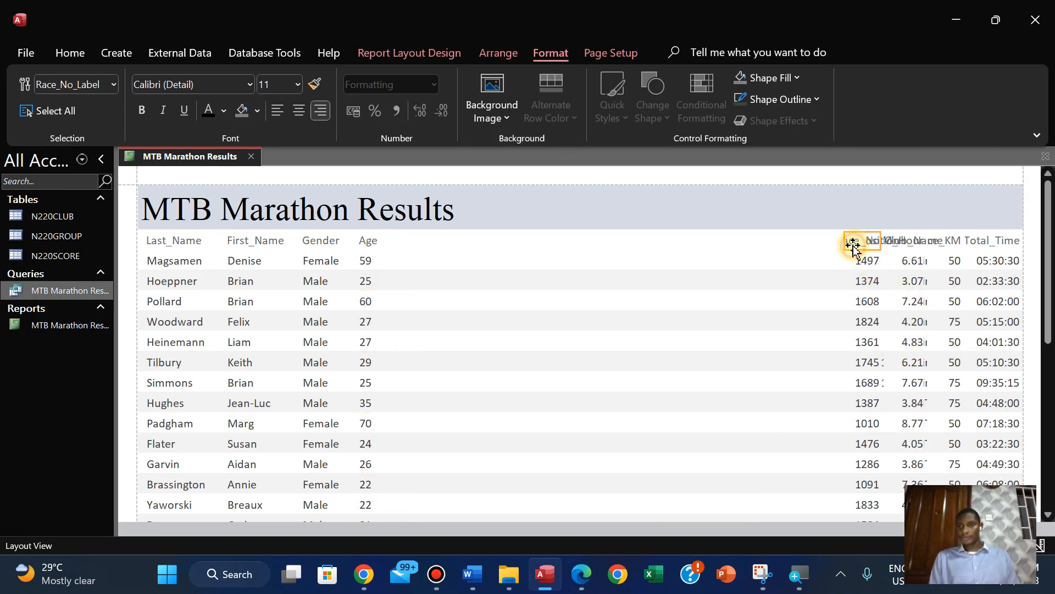
pyautogui.click(861, 262)
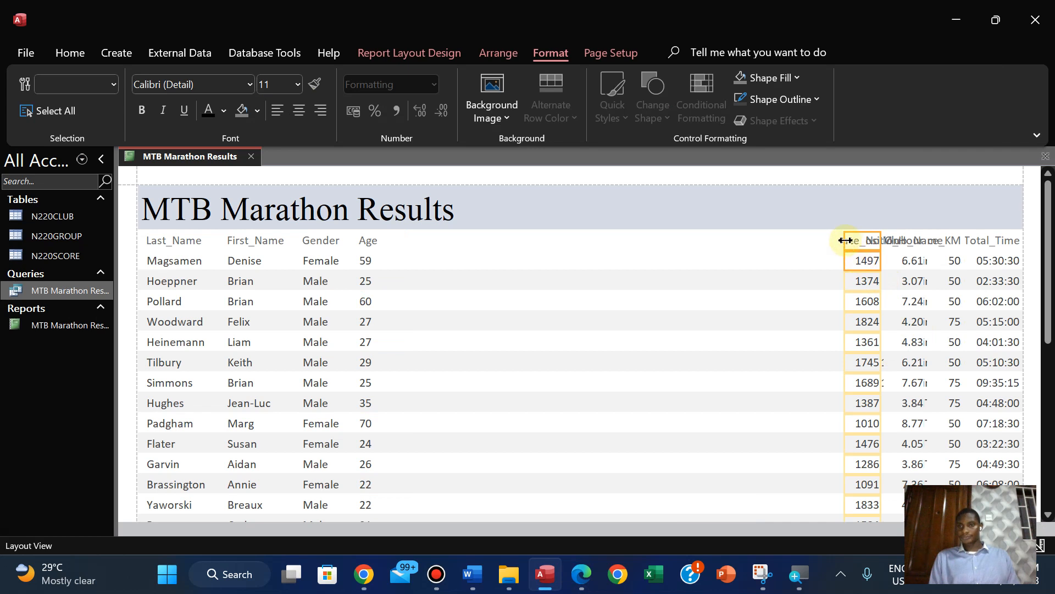
pyautogui.moveTo(844, 240); pyautogui.dragTo(397, 254)
pyautogui.moveTo(880, 242); pyautogui.dragTo(461, 253)
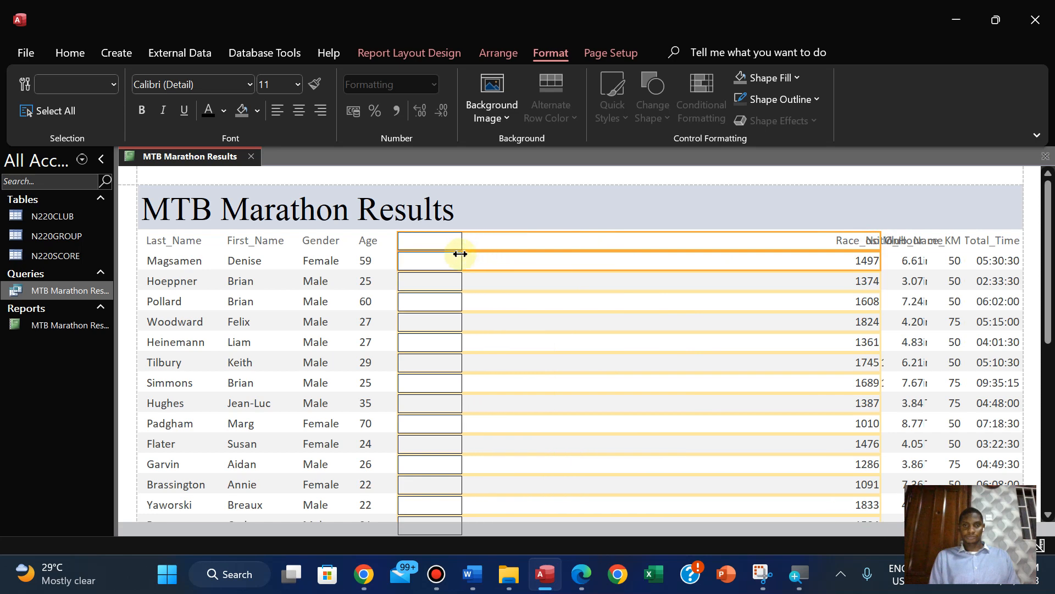
pyautogui.click(279, 114)
pyautogui.click(279, 113)
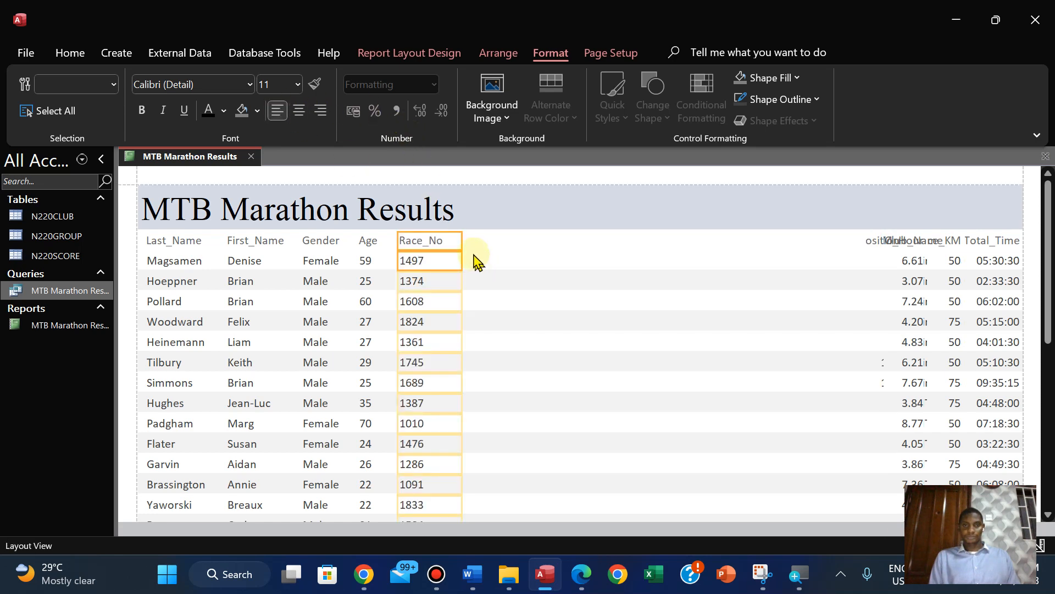
pyautogui.moveTo(461, 240); pyautogui.dragTo(455, 241)
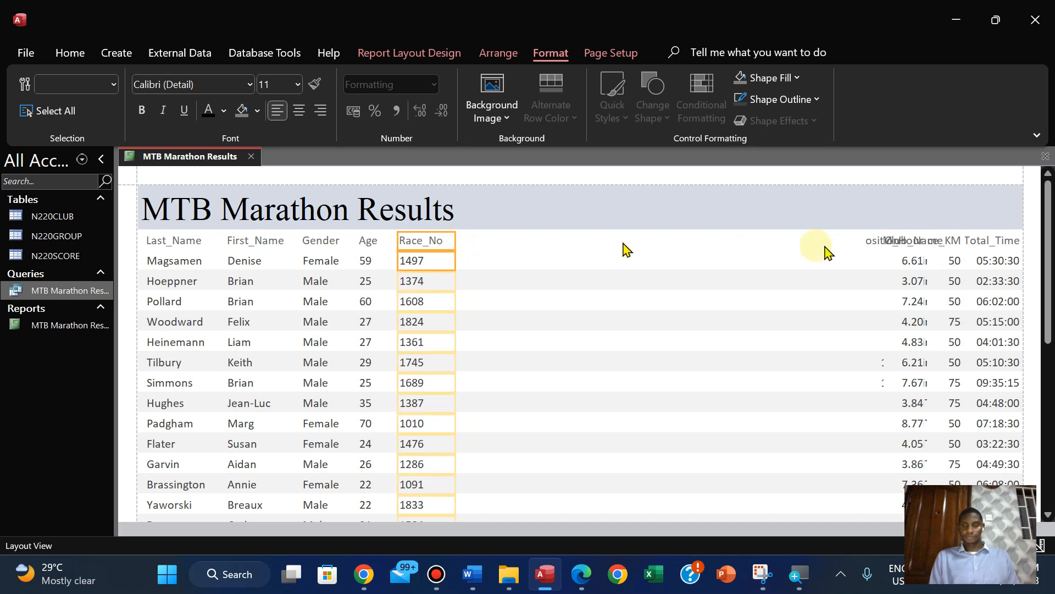
# Recheck the field order in the PDF and place the report's KM_Hour label and data beside Race_No in a narrow column
pyautogui.click(580, 576)
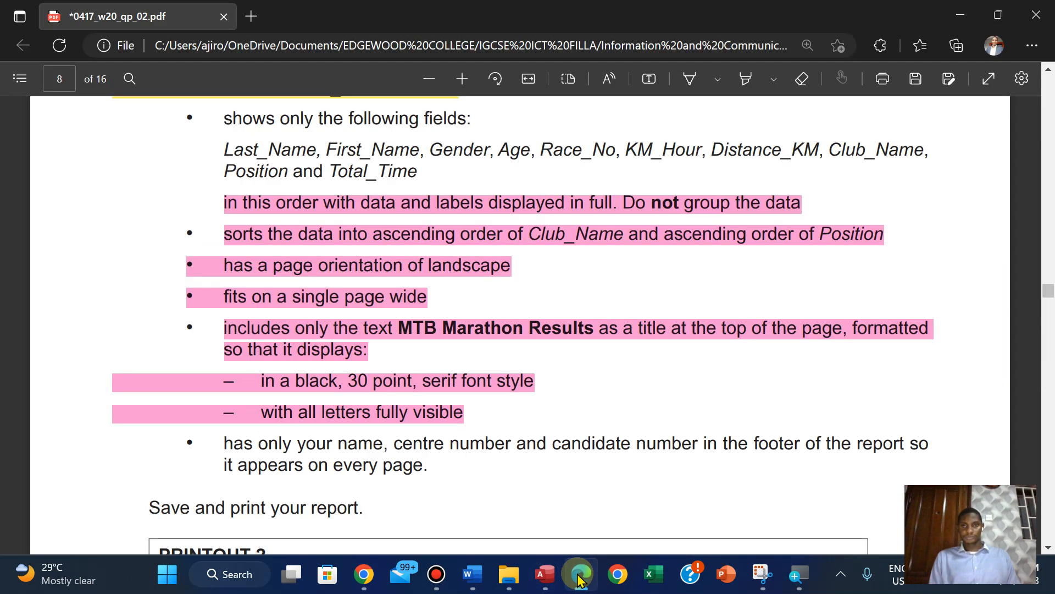
pyautogui.click(580, 576)
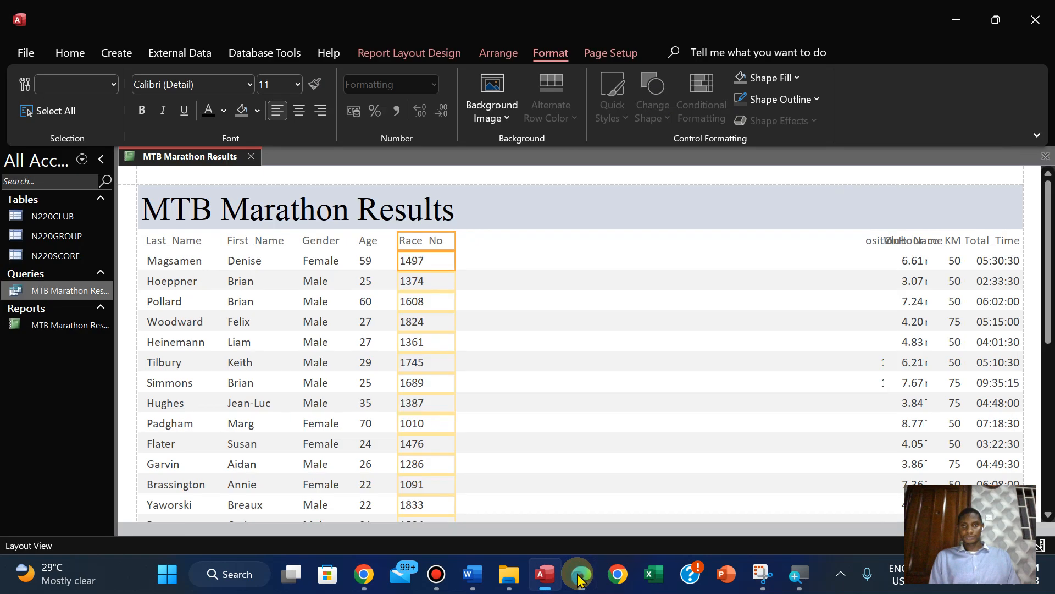
pyautogui.click(919, 243)
pyautogui.moveTo(912, 263); pyautogui.dragTo(461, 240)
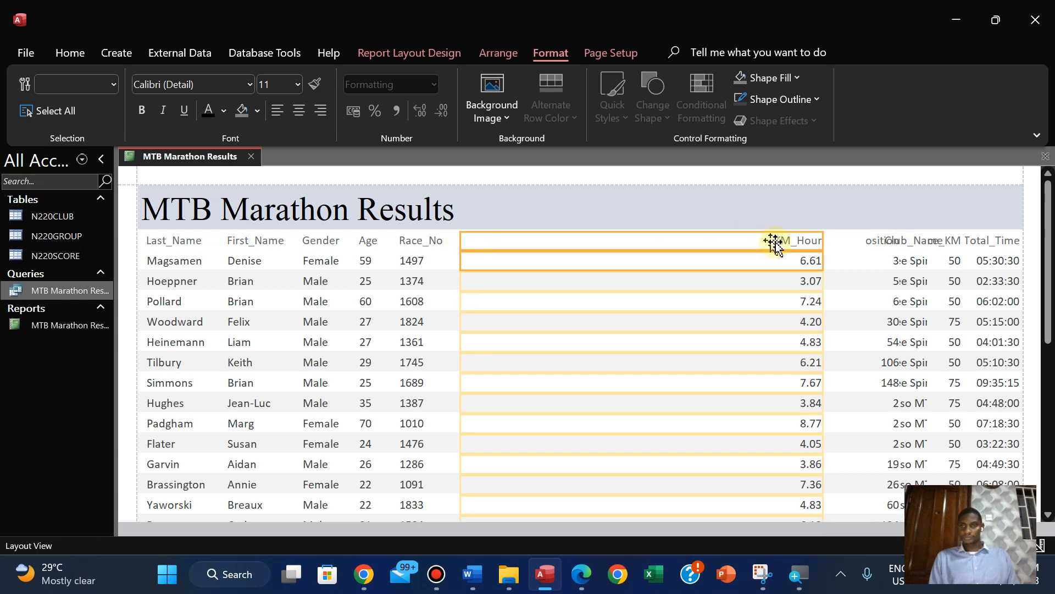
pyautogui.moveTo(823, 240); pyautogui.dragTo(514, 259)
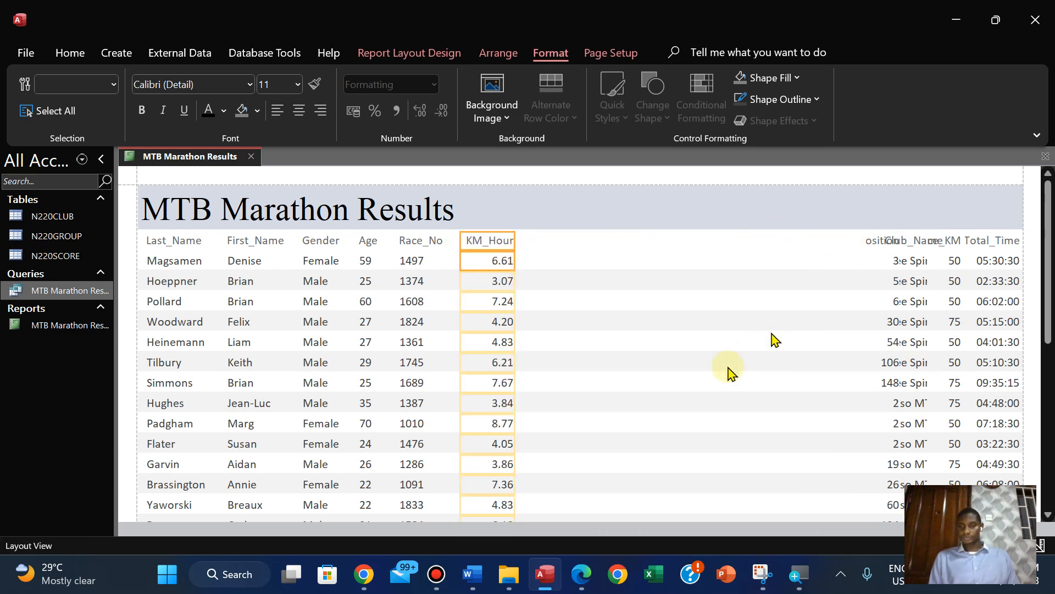
pyautogui.click(575, 571)
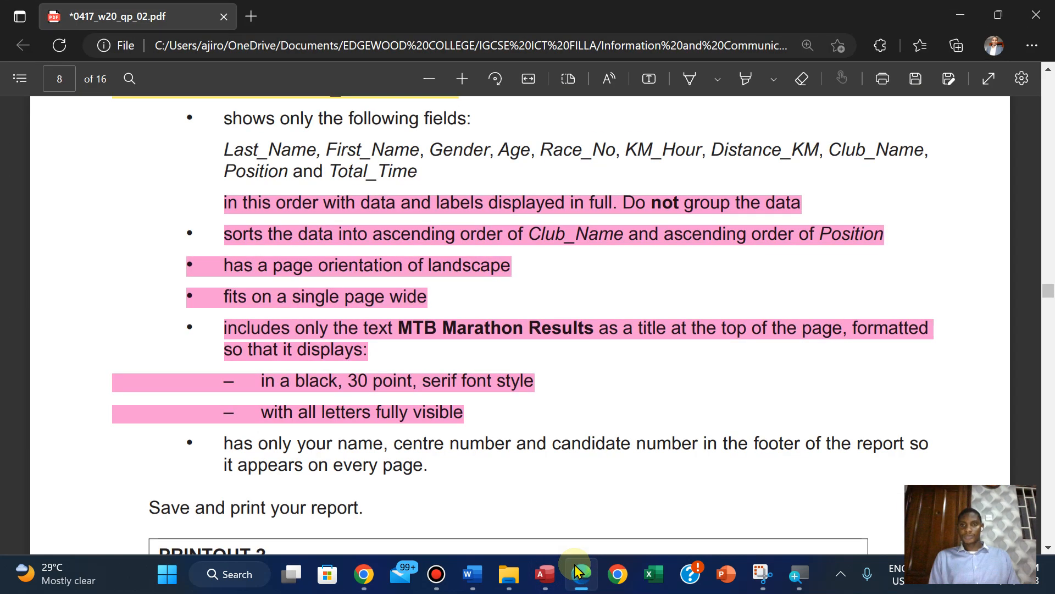
pyautogui.click(575, 572)
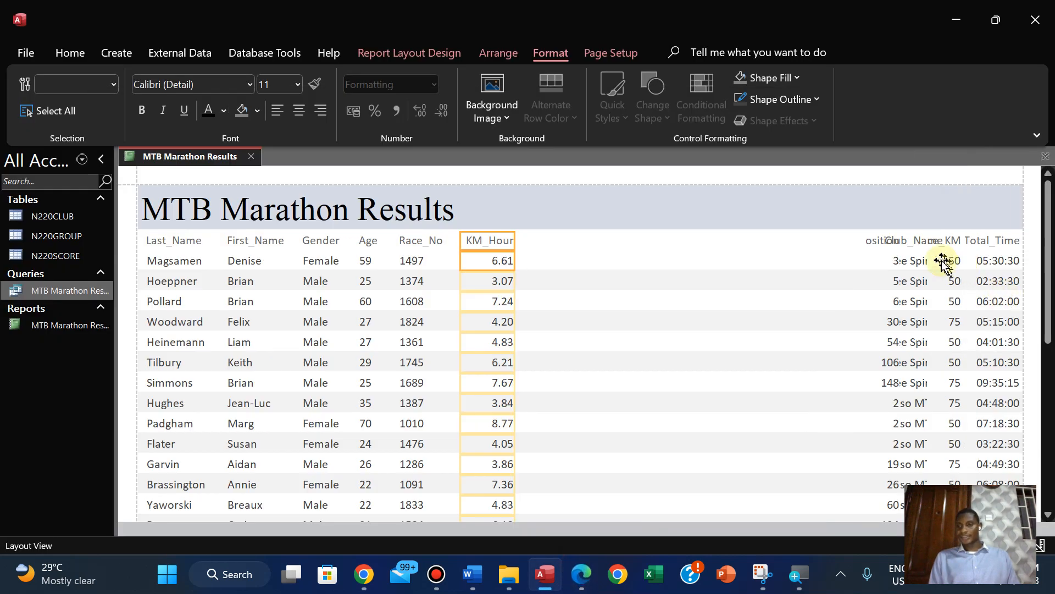
pyautogui.click(933, 242)
pyautogui.click(911, 242)
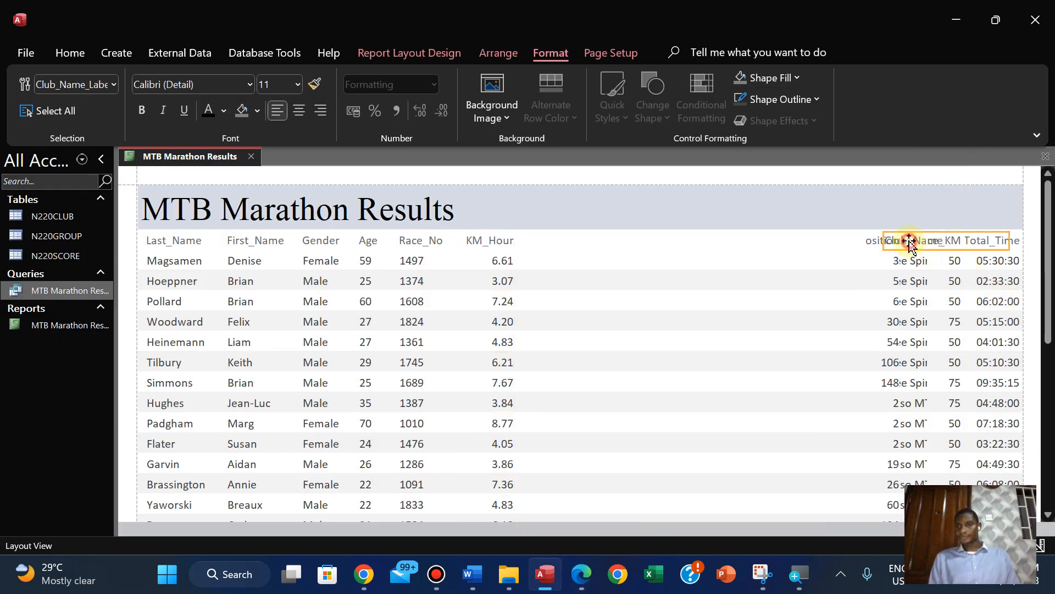
pyautogui.keyDown('ctrl'); pyautogui.click(911, 265); pyautogui.keyUp('ctrl')
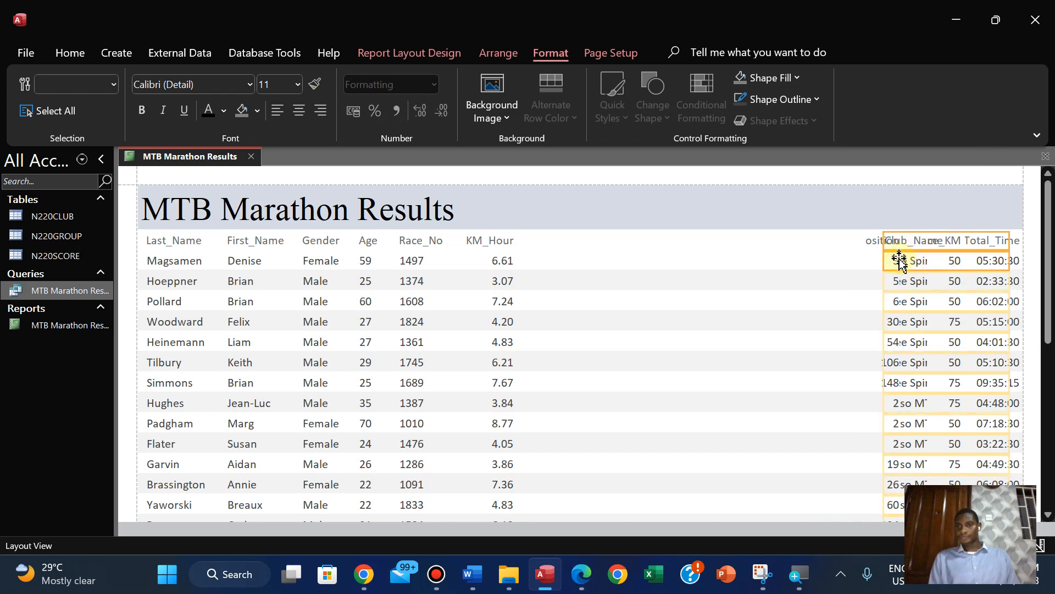
pyautogui.moveTo(899, 261); pyautogui.dragTo(722, 266)
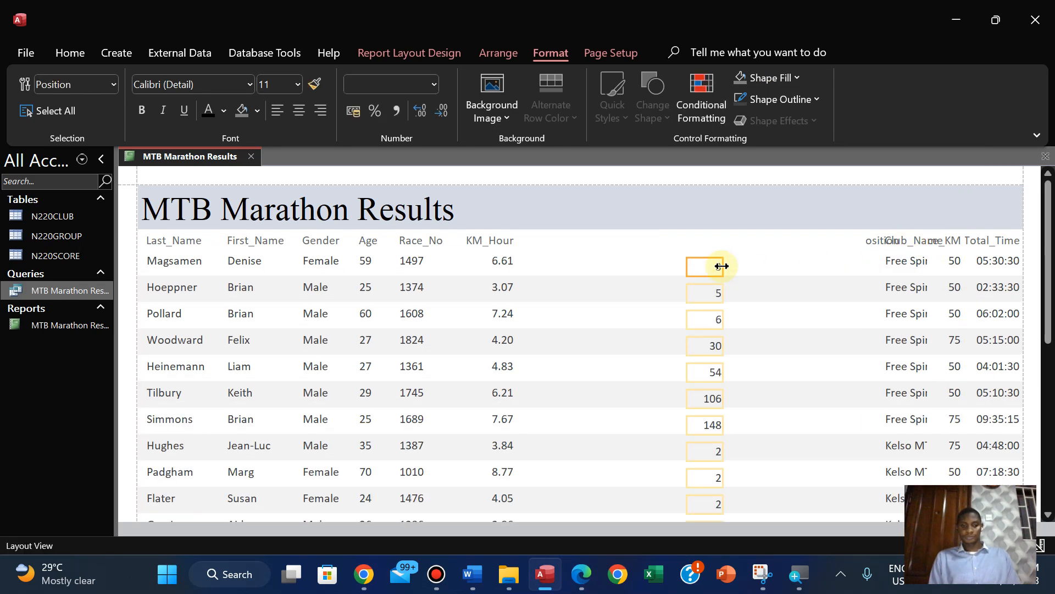
pyautogui.hotkey('ctrl', 'z')
# Move the Club_Name label and data off the overlapping columns into the free space just before Position
pyautogui.click(892, 241)
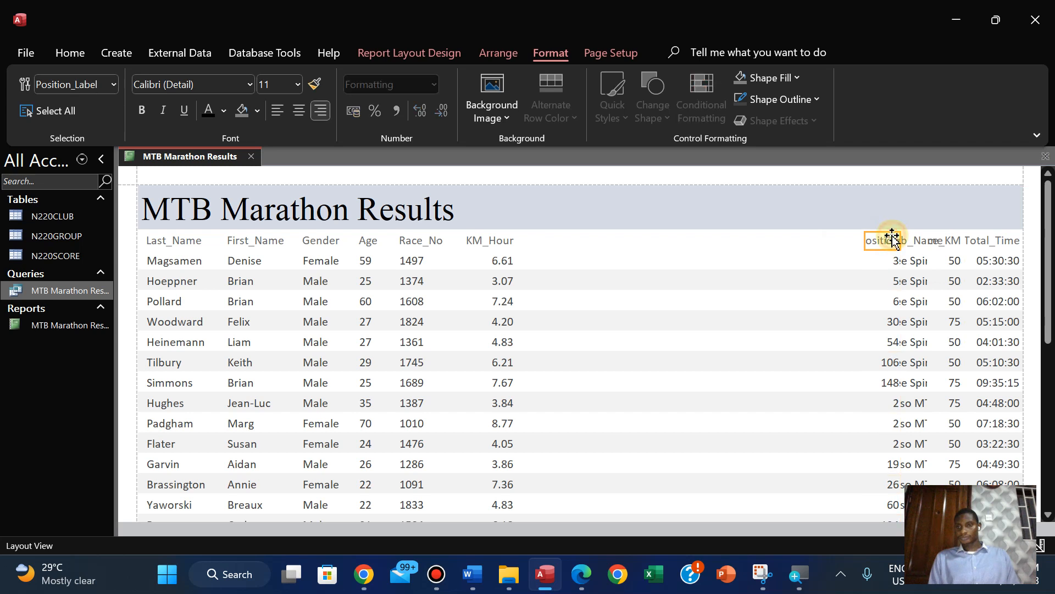
pyautogui.click(934, 241)
pyautogui.click(908, 244)
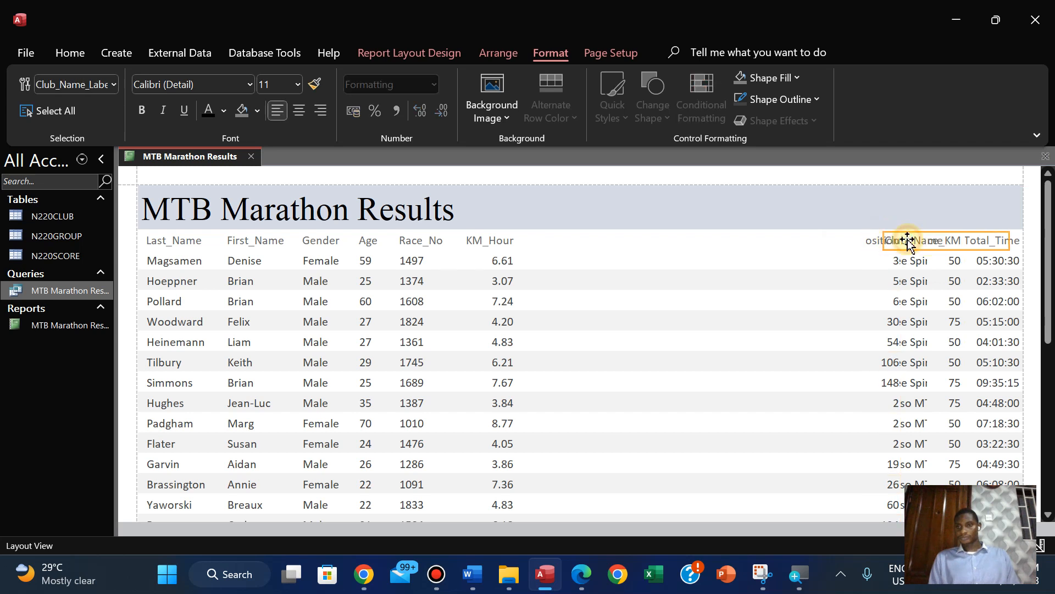
pyautogui.keyDown('ctrl'); pyautogui.click(906, 260); pyautogui.keyUp('ctrl')
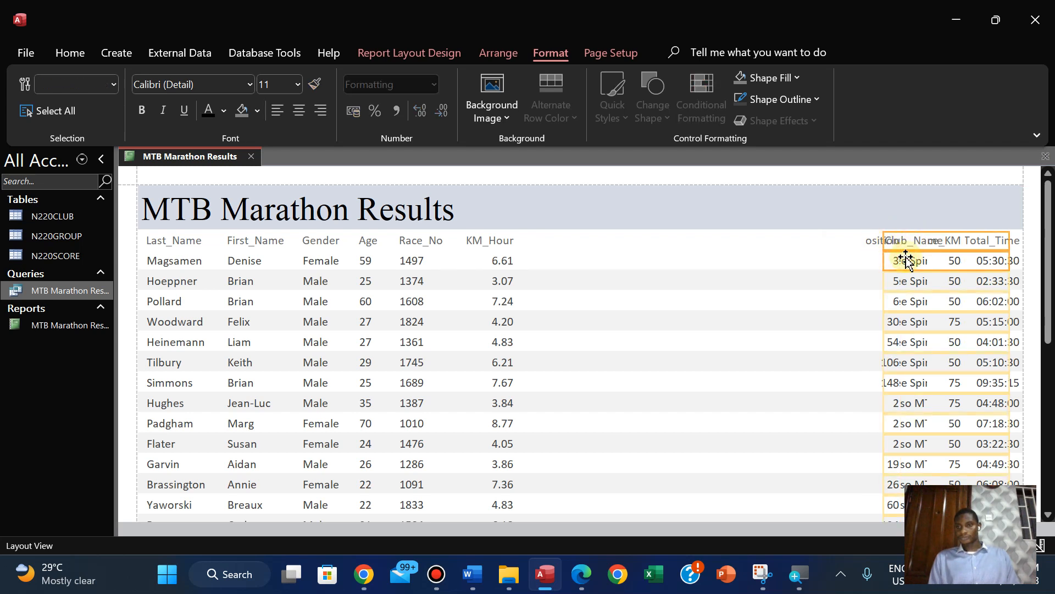
pyautogui.moveTo(905, 261); pyautogui.dragTo(728, 259)
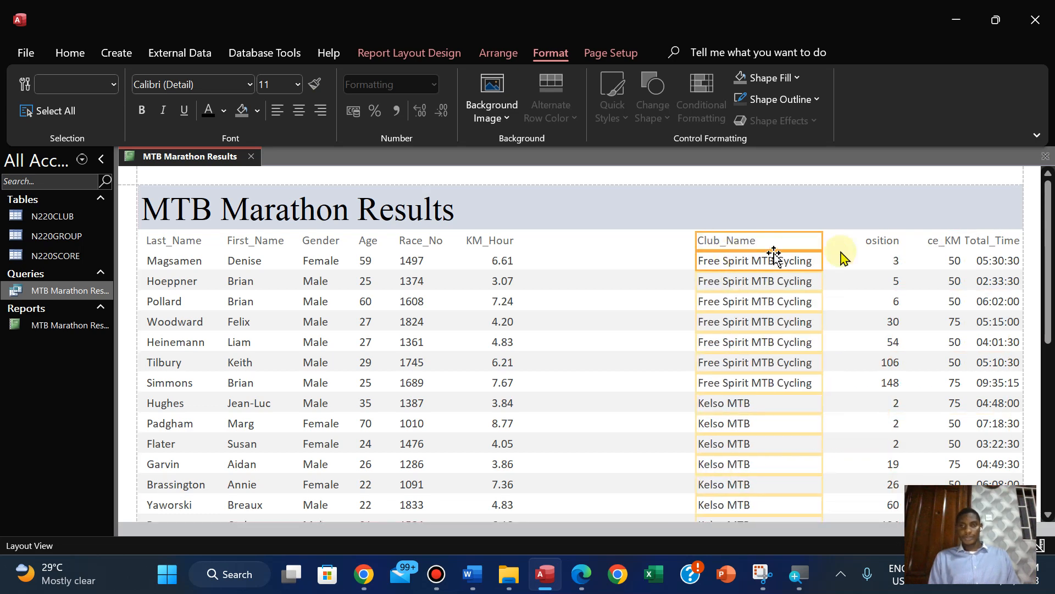
# Select the Distance_KM label and data in the report
pyautogui.click(943, 242)
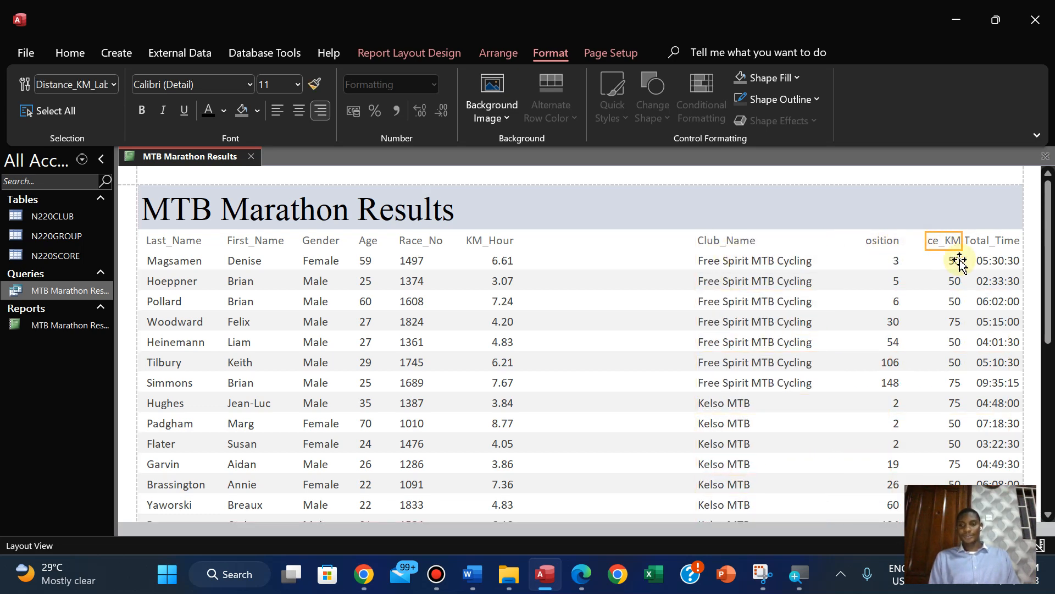
pyautogui.click(959, 261)
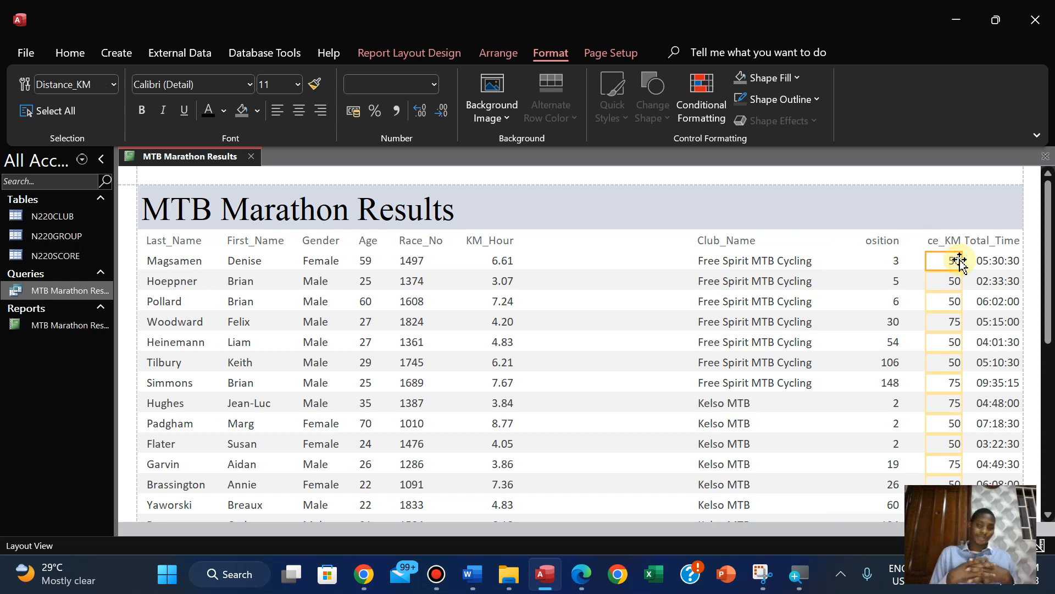
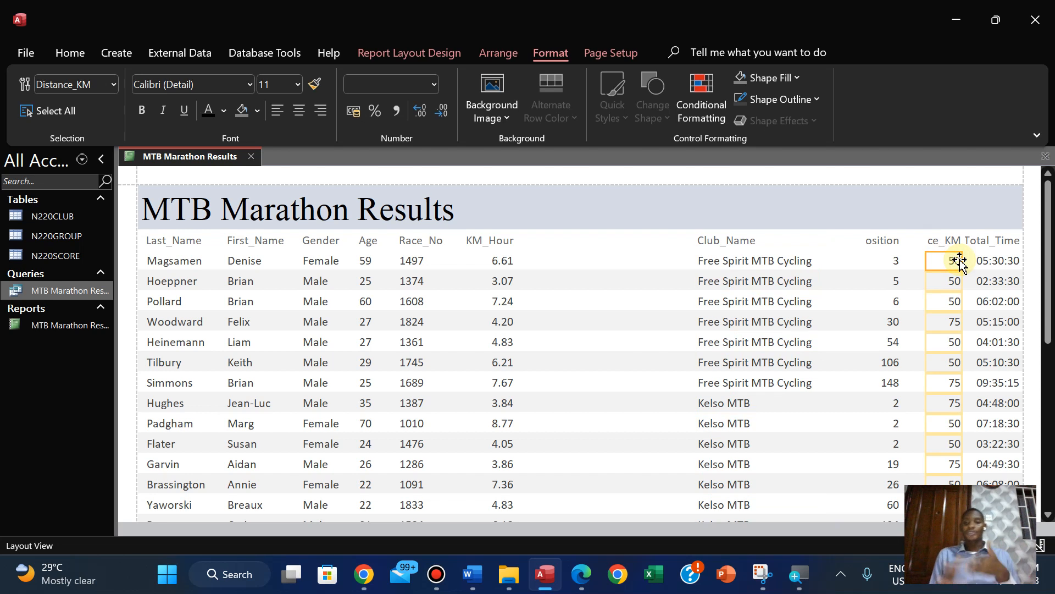
# Place the Distance_KM label and data beside KM_Hour in a left-aligned column wide enough for the full label
pyautogui.click(958, 237)
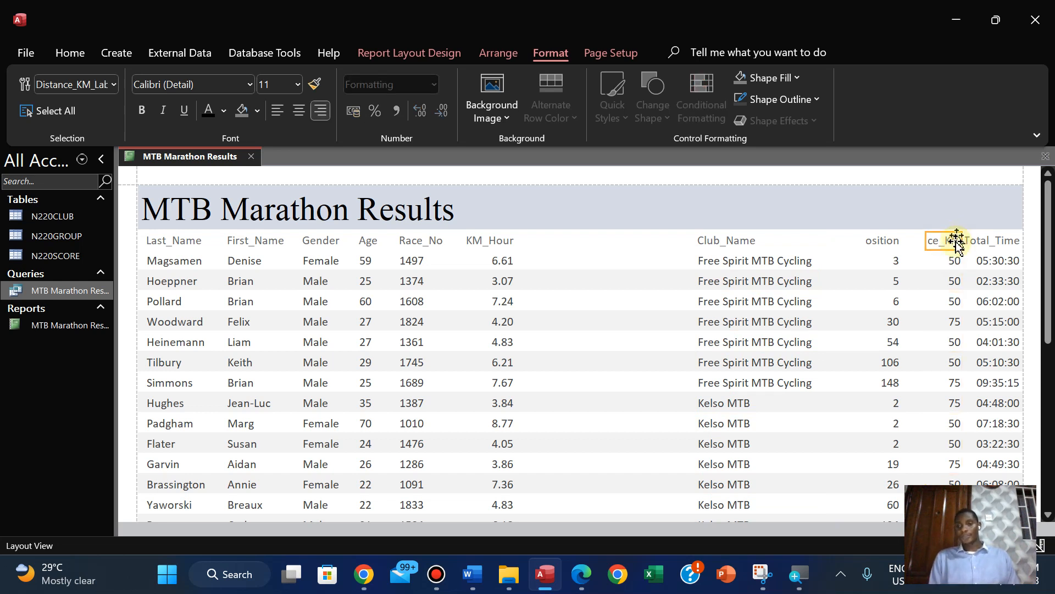
pyautogui.click(953, 263)
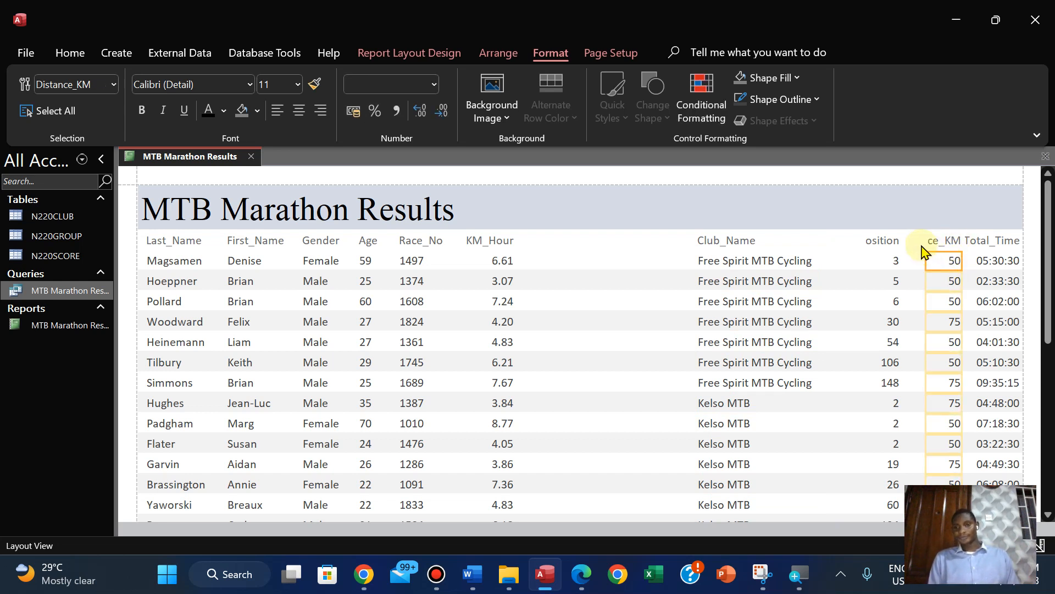
pyautogui.click(934, 242)
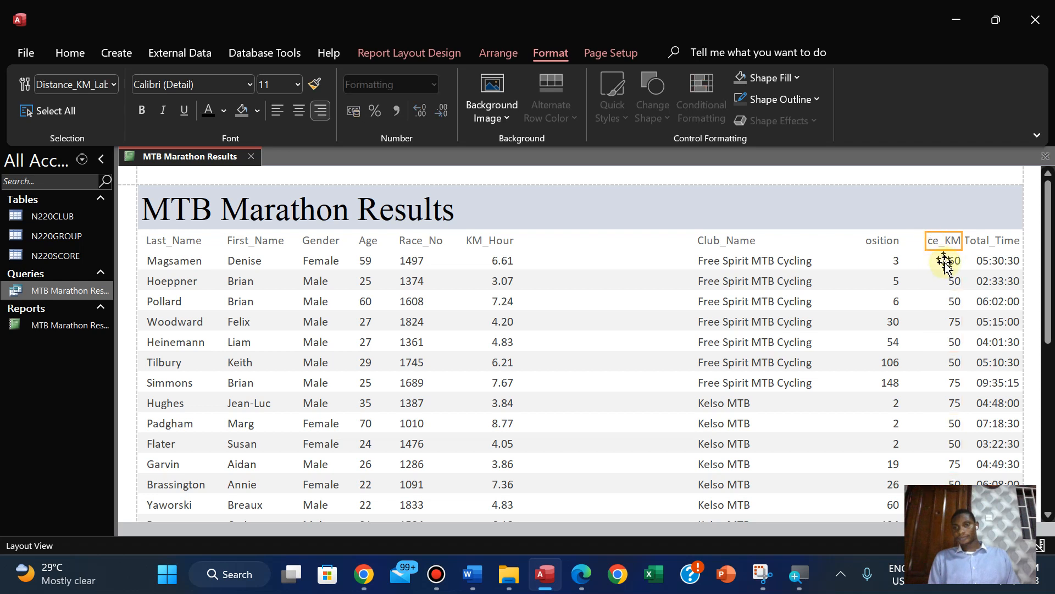
pyautogui.click(943, 262)
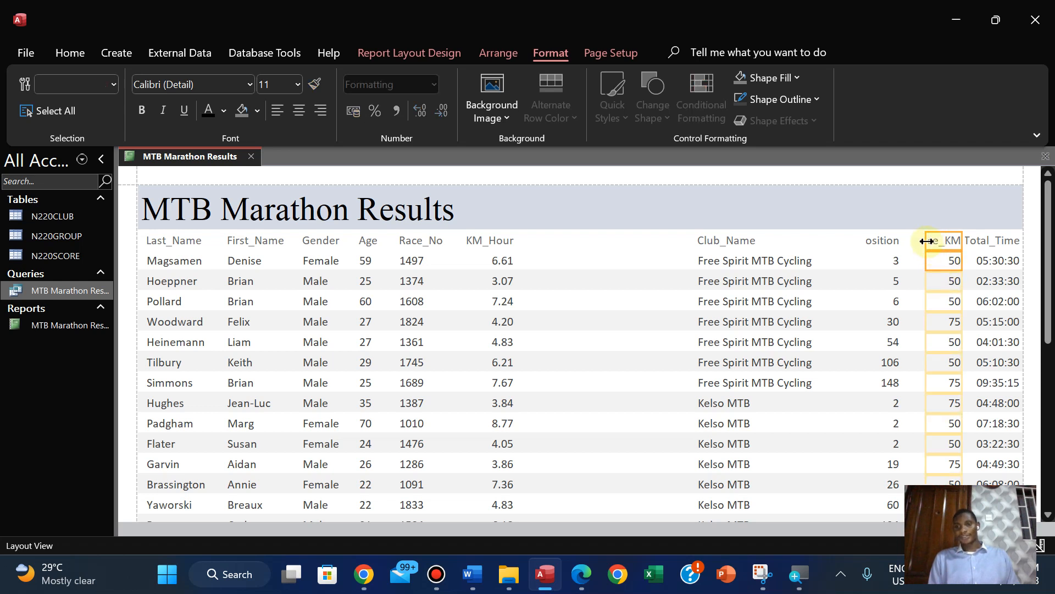
pyautogui.moveTo(706, 262); pyautogui.dragTo(539, 261)
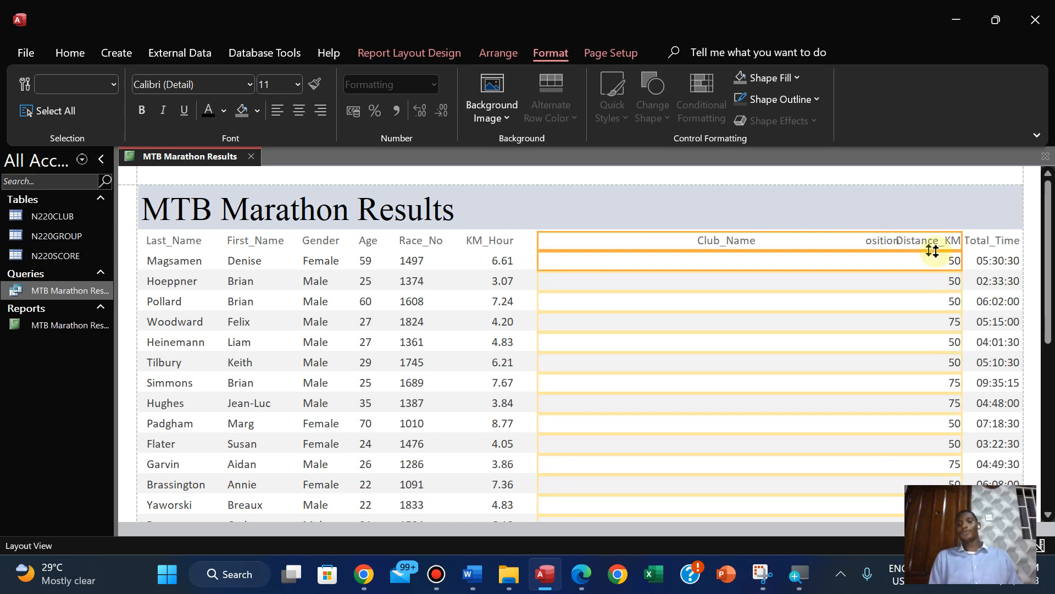
pyautogui.moveTo(962, 241); pyautogui.dragTo(585, 262)
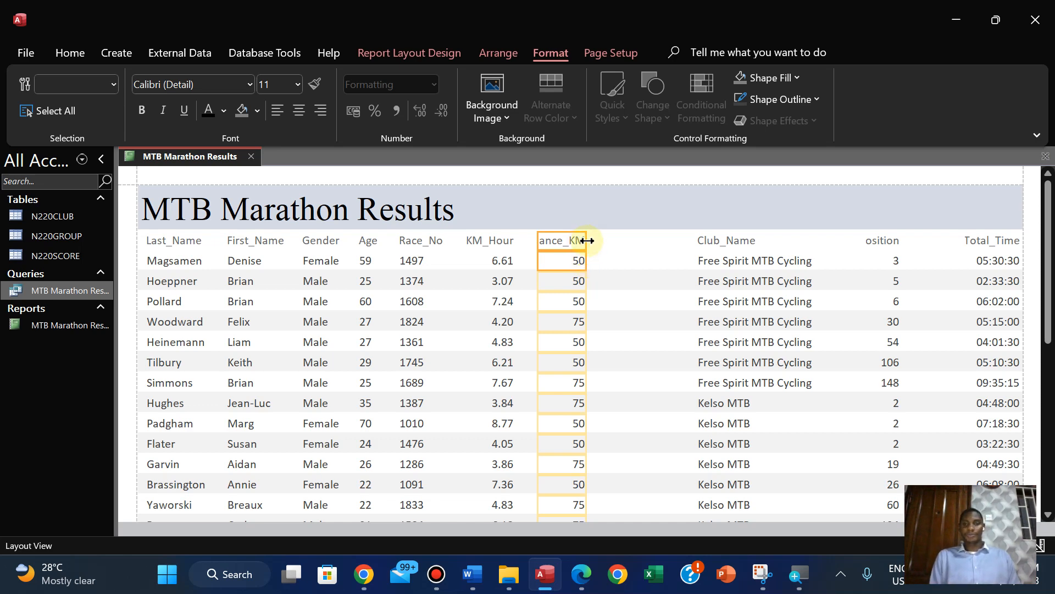
pyautogui.moveTo(585, 241); pyautogui.dragTo(609, 248)
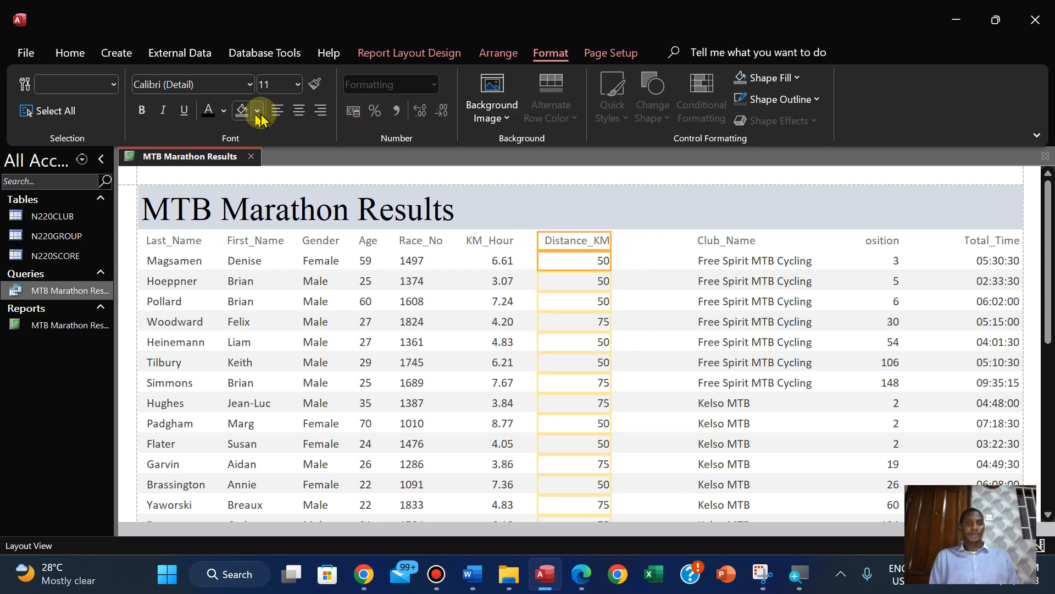
pyautogui.click(277, 114)
pyautogui.click(276, 114)
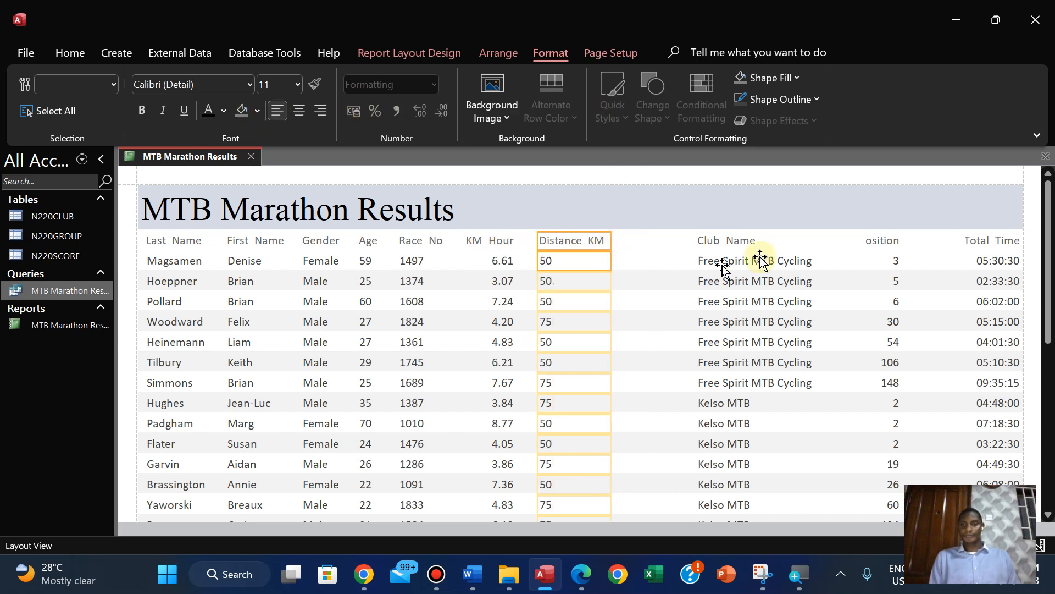
# Recheck the field order in the PDF, and left-align the report's KM_Hour label and data
pyautogui.click(580, 575)
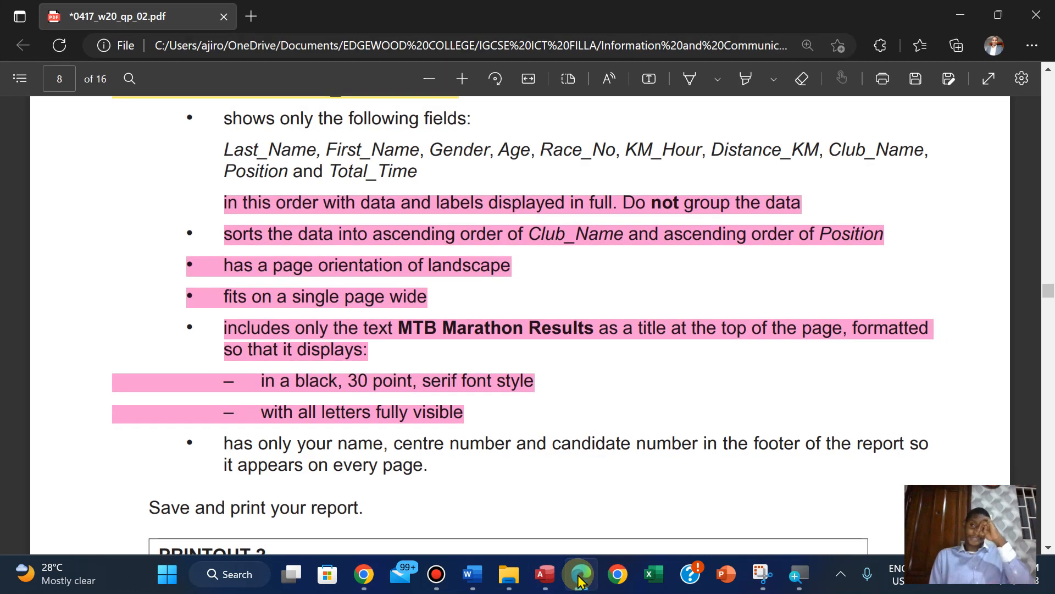
pyautogui.click(580, 579)
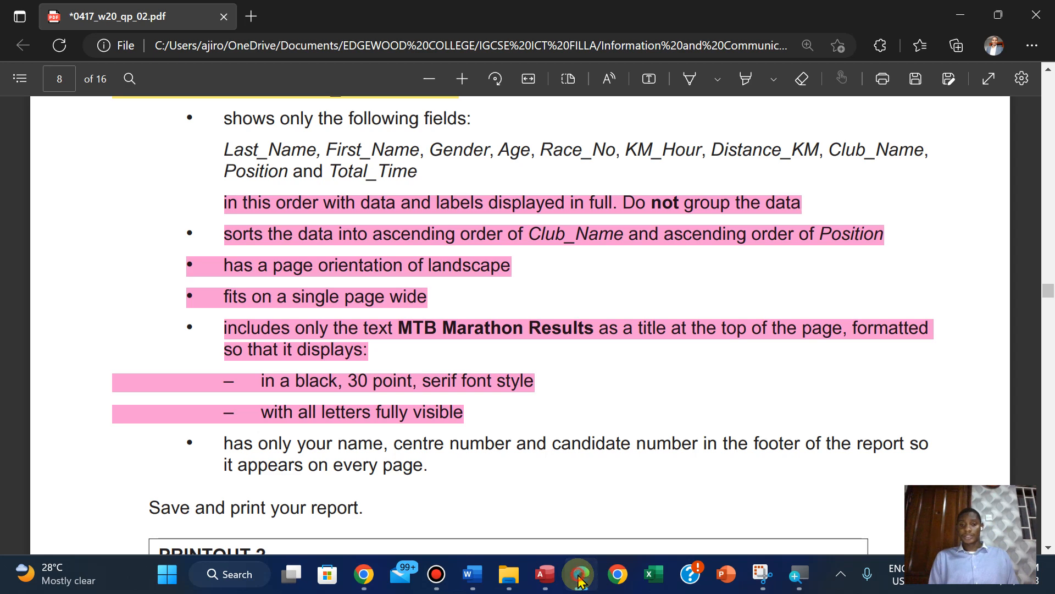
pyautogui.click(580, 579)
pyautogui.click(580, 578)
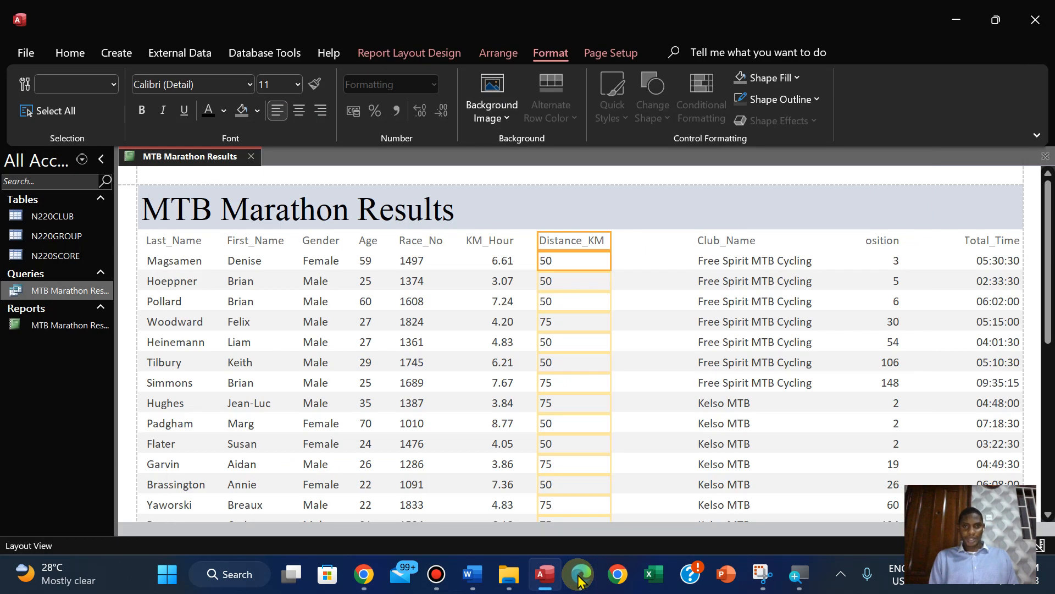
pyautogui.click(490, 262)
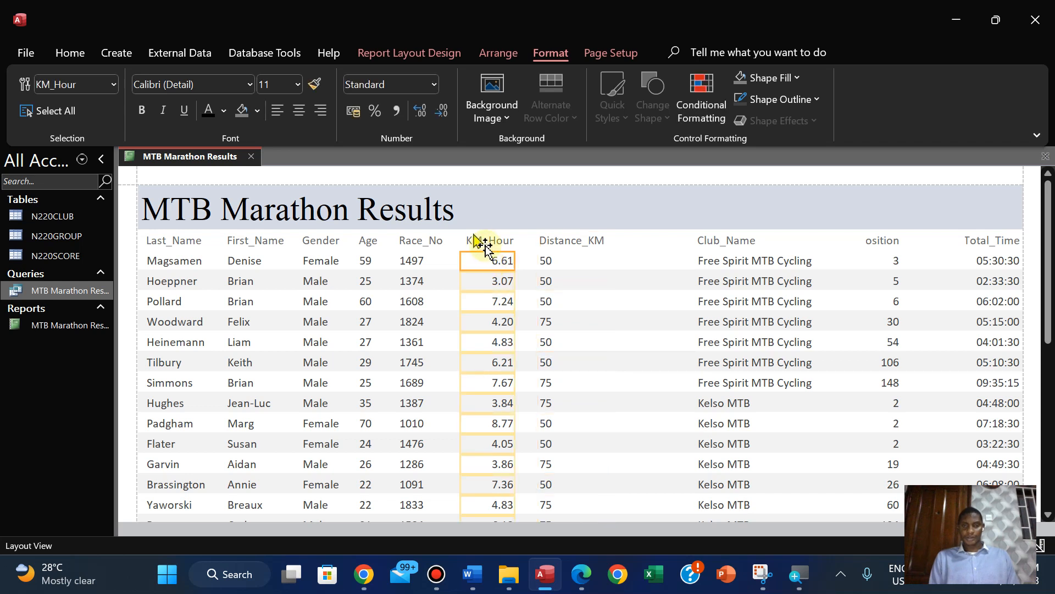
pyautogui.keyDown('shift'); pyautogui.click(481, 241); pyautogui.keyUp('shift')
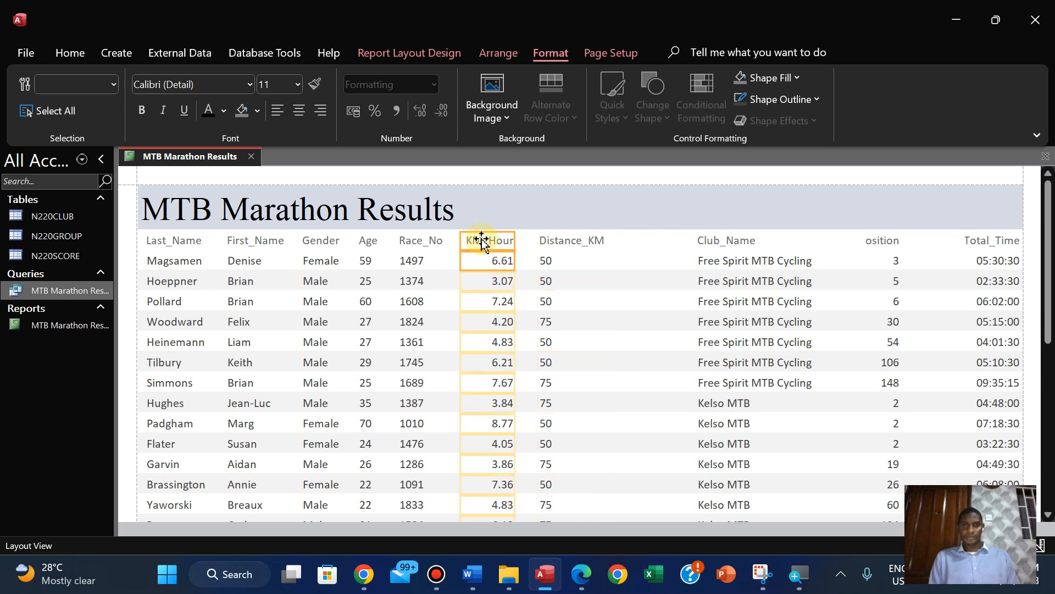
pyautogui.click(279, 110)
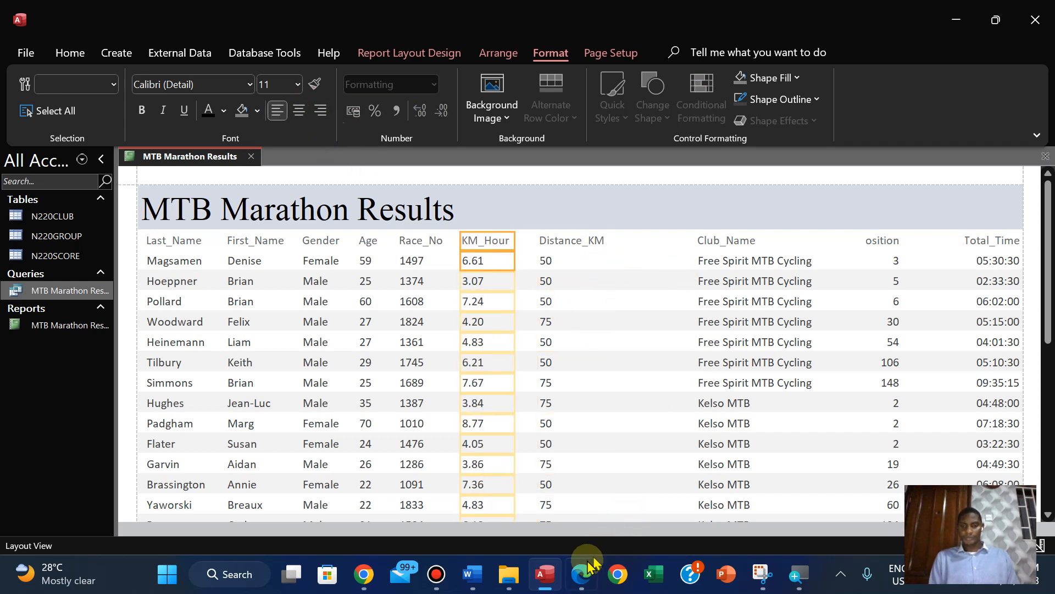
# Check the next field in the PDF and move the report's Club_Name label and data beside Distance_KM
pyautogui.click(578, 575)
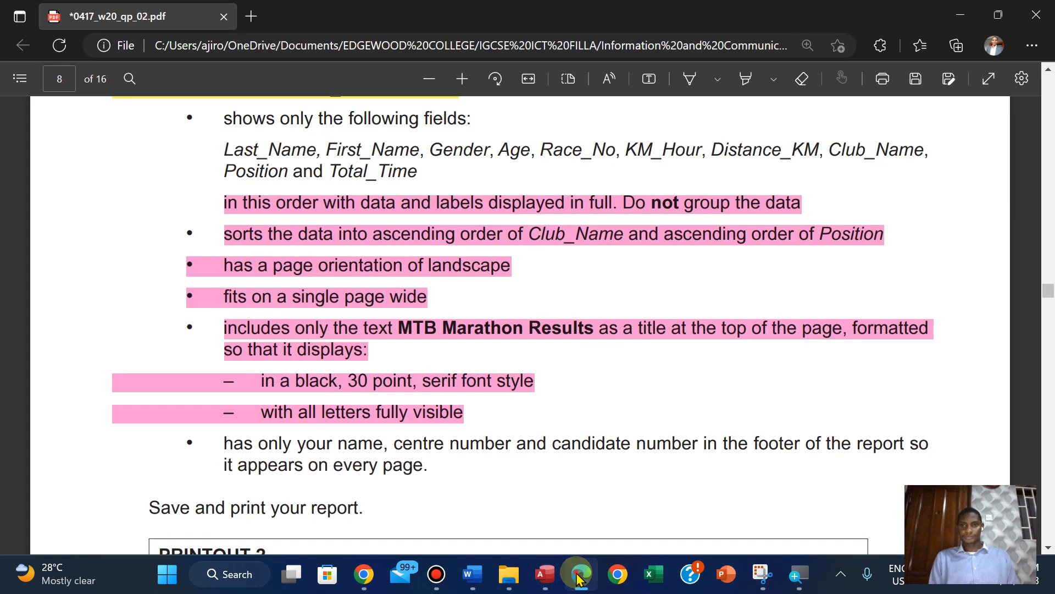
pyautogui.click(578, 575)
pyautogui.click(713, 240)
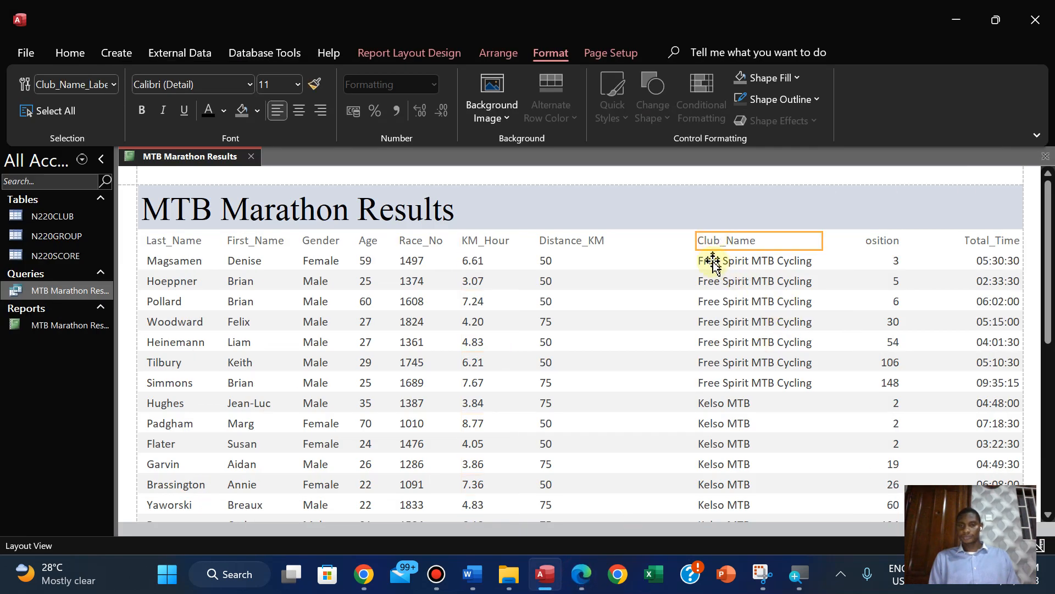
pyautogui.keyDown('shift'); pyautogui.click(714, 261); pyautogui.keyUp('shift')
pyautogui.moveTo(714, 261); pyautogui.dragTo(628, 258)
pyautogui.press('Right')
pyautogui.press('Right')
pyautogui.press('Right')
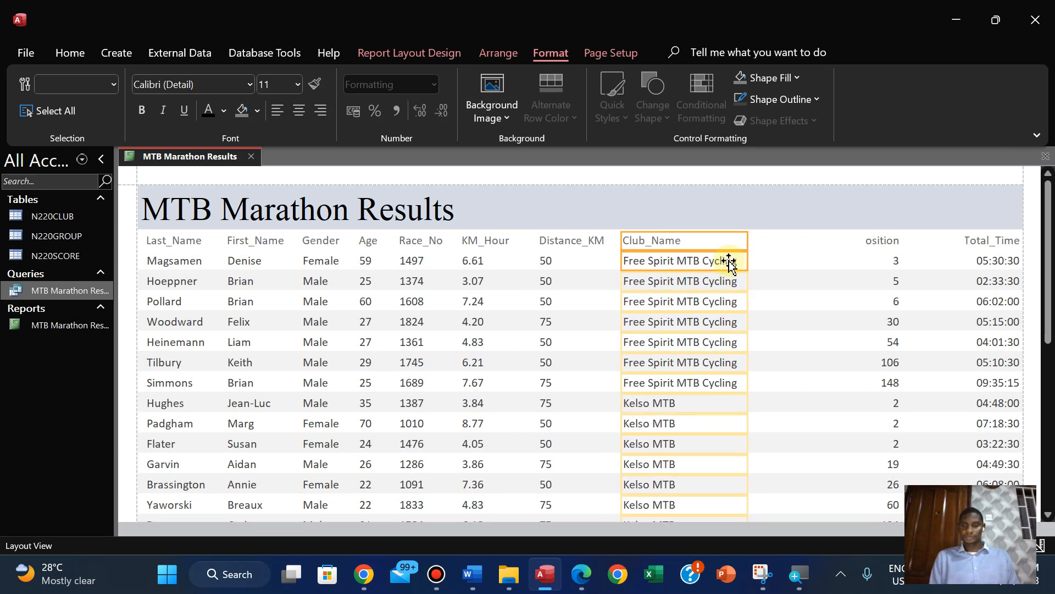
# Recheck the PDF and place the report's Position label and data beside Club_Name in a narrow, left-aligned column showing the full label
pyautogui.click(581, 574)
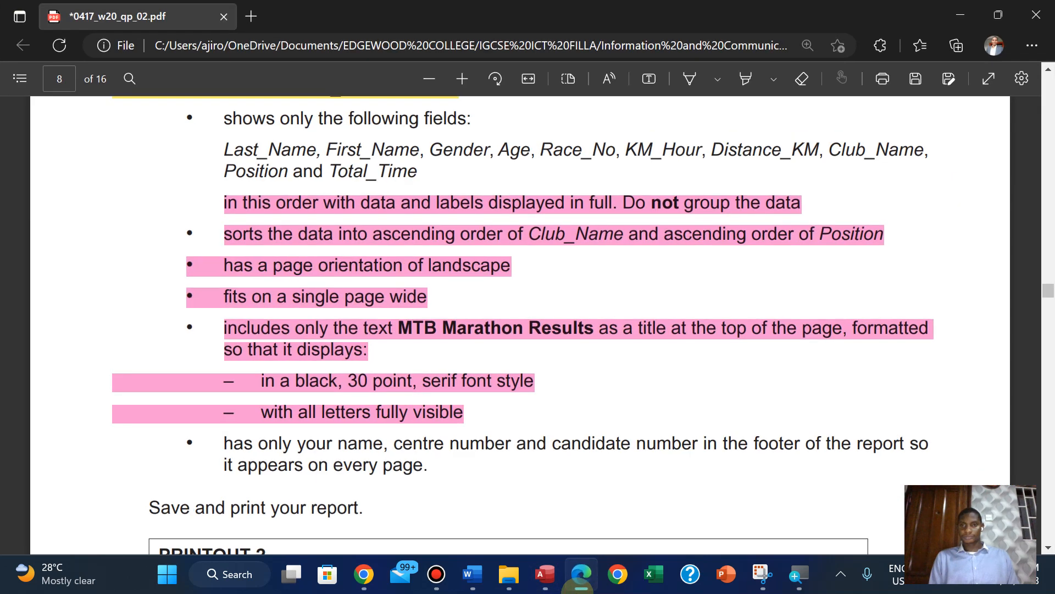
pyautogui.click(581, 574)
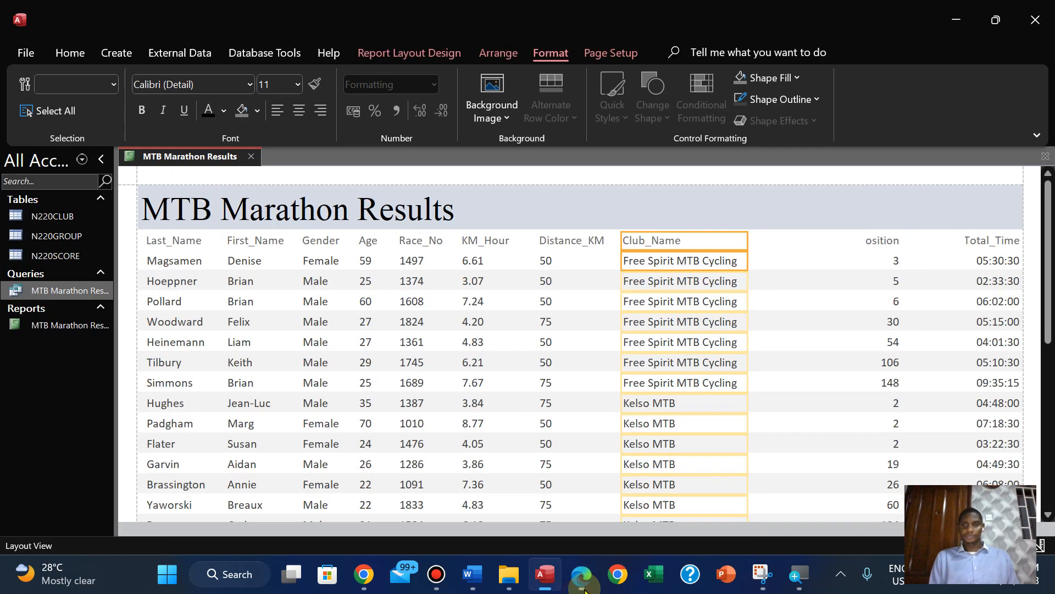
pyautogui.click(879, 240)
pyautogui.keyDown('ctrl'); pyautogui.click(890, 258); pyautogui.keyUp('ctrl')
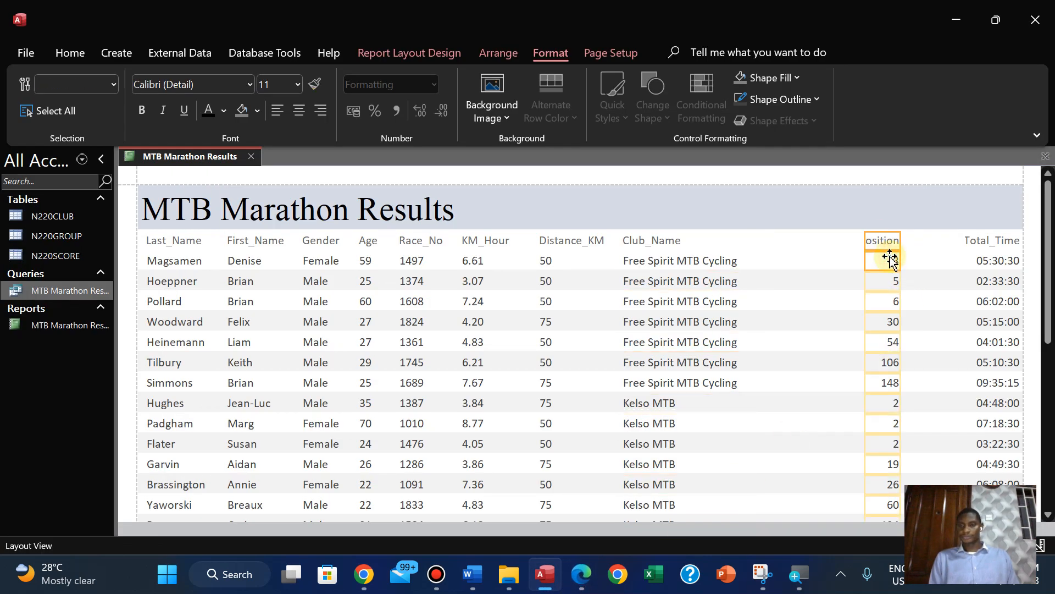
pyautogui.moveTo(865, 237); pyautogui.dragTo(768, 243)
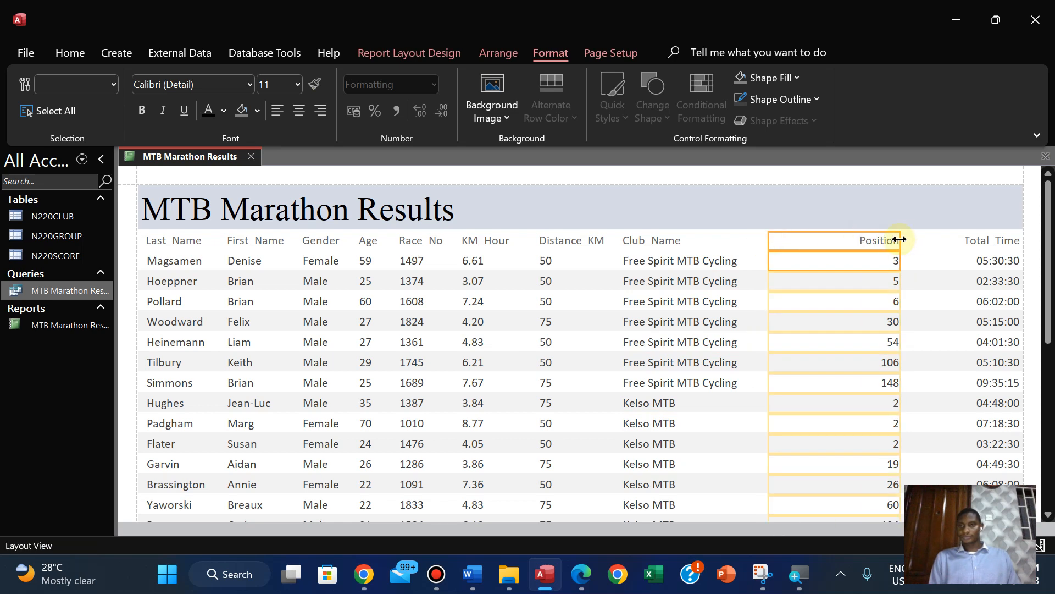
pyautogui.moveTo(899, 239); pyautogui.dragTo(828, 254)
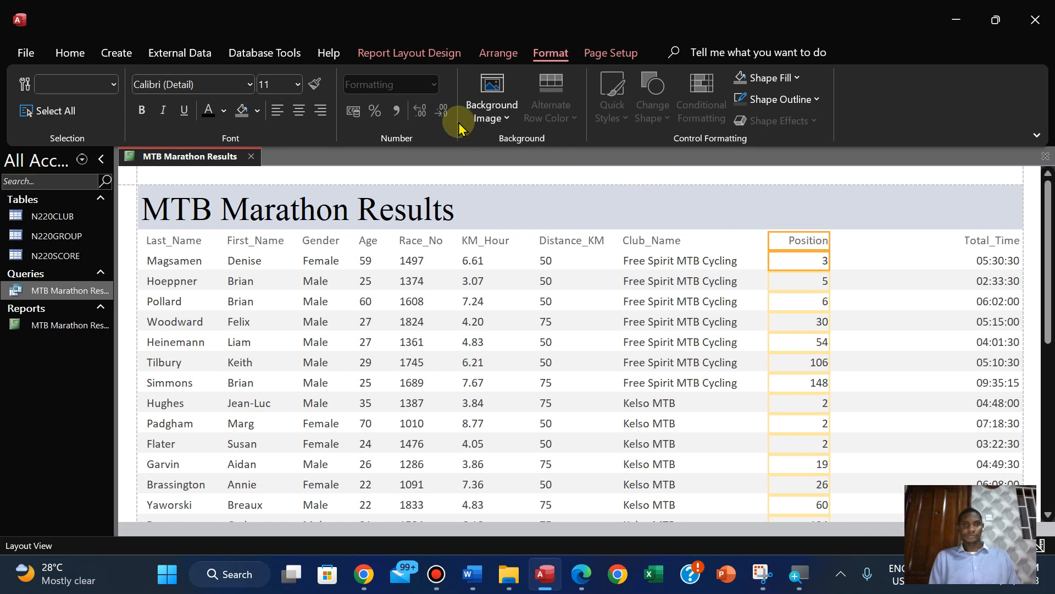
pyautogui.click(278, 112)
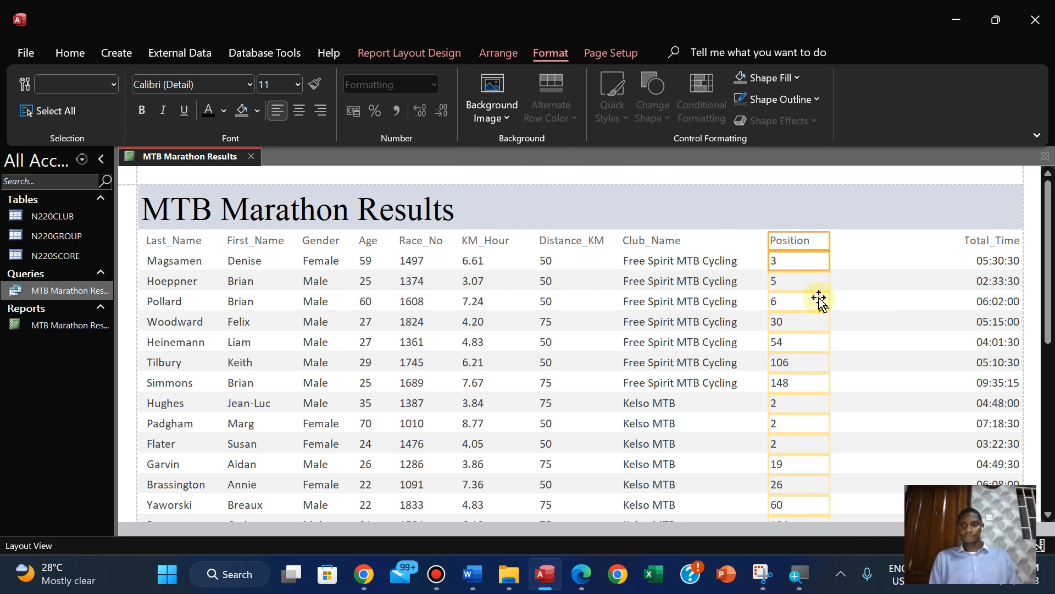
# Move the Total_Time label and data from the report's far edge to just beside the Position column
pyautogui.click(971, 236)
pyautogui.keyDown('shift'); pyautogui.click(993, 261); pyautogui.keyUp('shift')
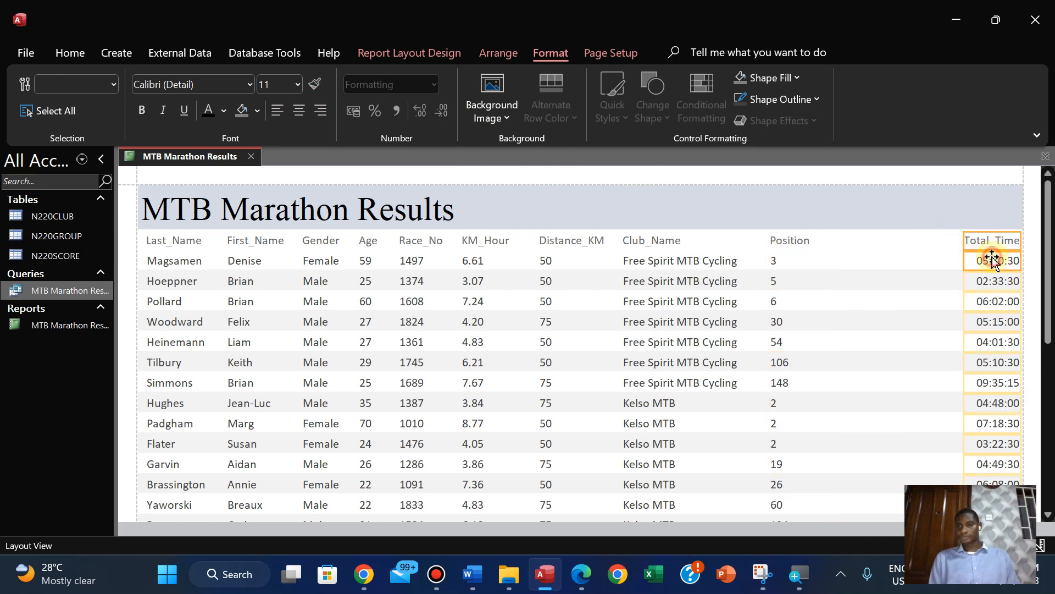
pyautogui.press('Left')
pyautogui.press('Left')
pyautogui.press('Left')
pyautogui.press('Left')
pyautogui.press('Left')
pyautogui.press('Left')
pyautogui.press('Left')
pyautogui.press('Left')
pyautogui.press('Left')
pyautogui.press('Left')
pyautogui.press('Left')
pyautogui.press('Left')
pyautogui.press('Left')
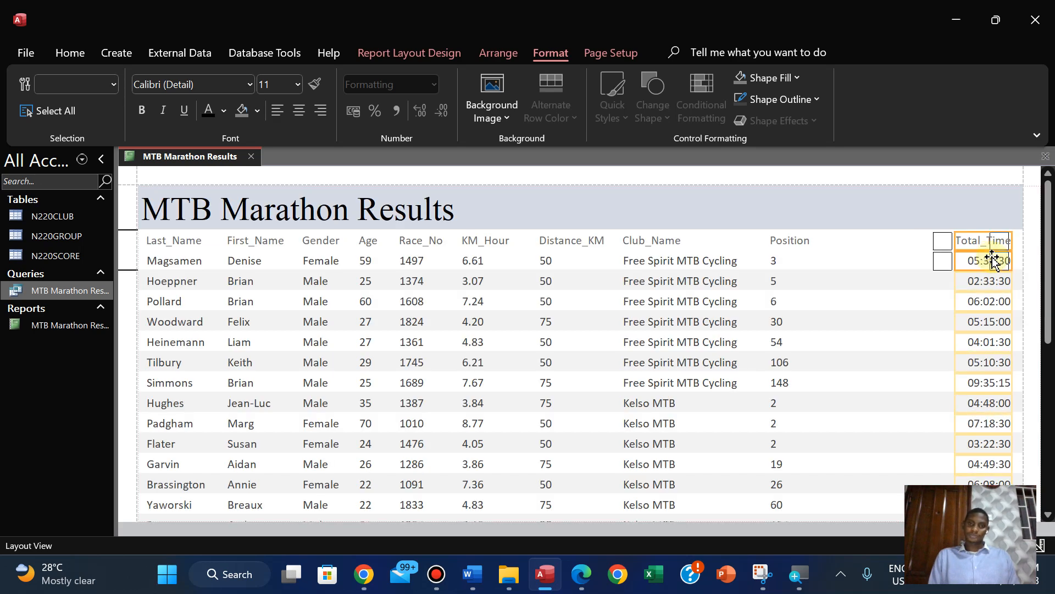
pyautogui.press('Left')
pyautogui.press('Left')
pyautogui.press('Left')
pyautogui.press('Left')
pyautogui.press('Left')
pyautogui.press('Left')
pyautogui.press('Left')
pyautogui.press('Left')
pyautogui.press('Left')
pyautogui.press('Left')
pyautogui.press('Left')
pyautogui.press('Left')
pyautogui.press('Left')
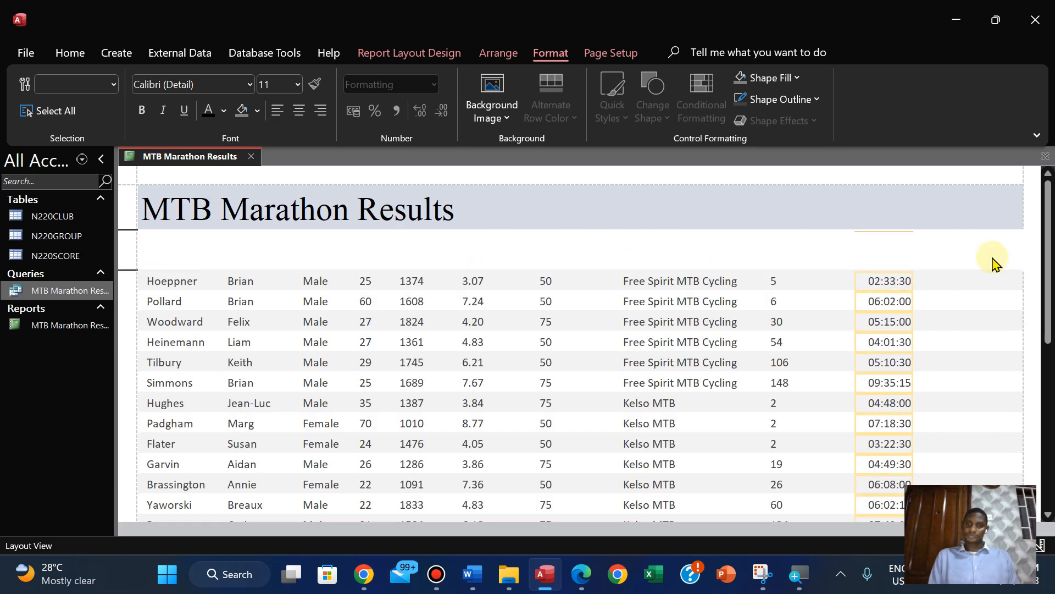
pyautogui.press('Left')
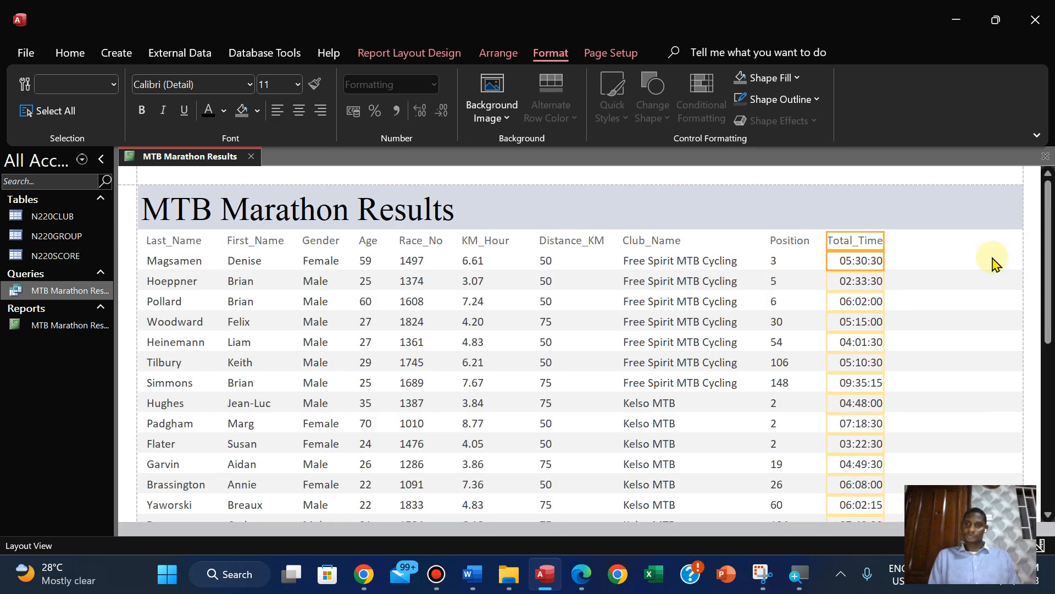
# Left-align the Total_Time label and data and widen the column slightly so the label fits in full
pyautogui.click(278, 109)
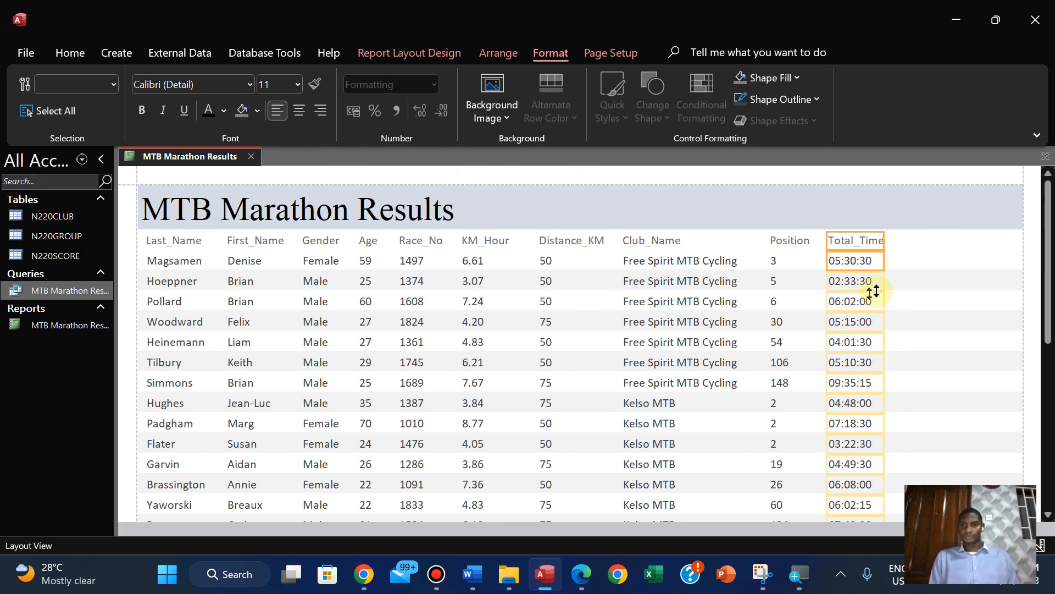
pyautogui.moveTo(882, 239); pyautogui.dragTo(892, 241)
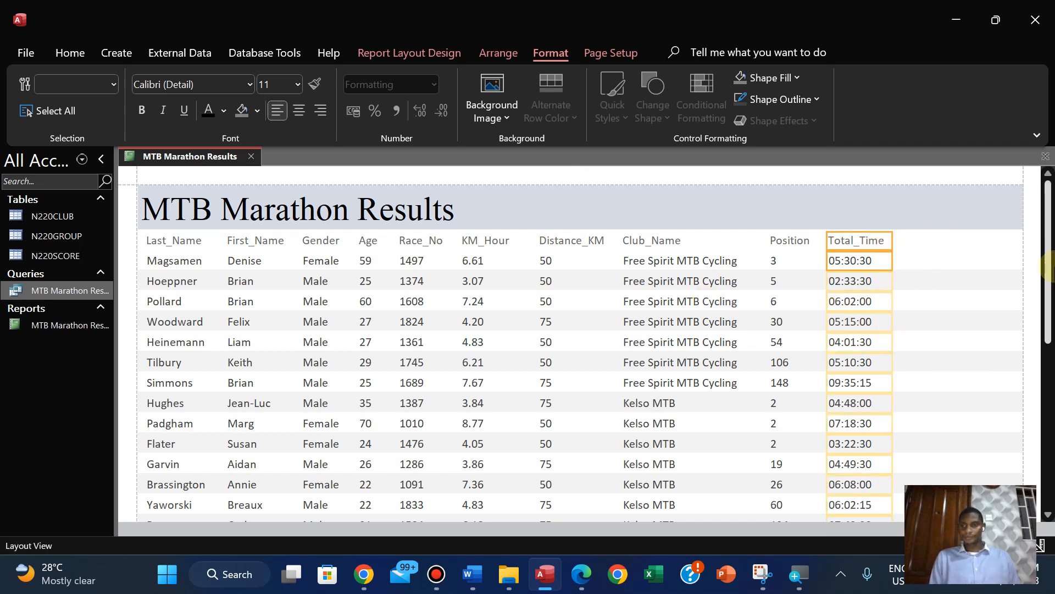
pyautogui.moveTo(1050, 275); pyautogui.dragTo(1047, 182)
pyautogui.click(926, 217)
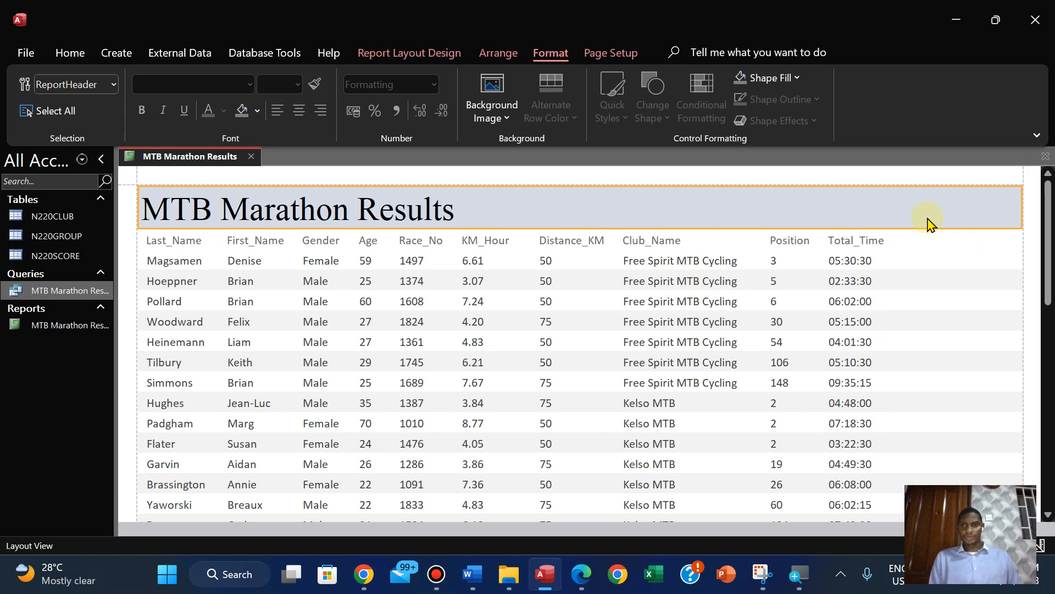
# Highlight the list of report fields in pink in the PDF, and read the footer requirement before returning to Access
pyautogui.click(581, 574)
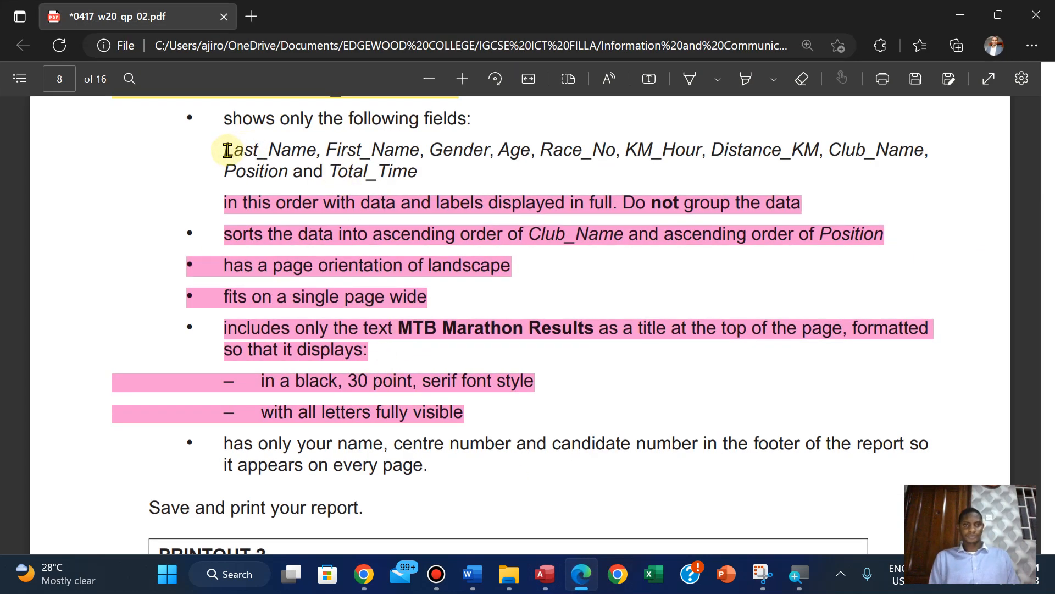
pyautogui.moveTo(227, 150); pyautogui.dragTo(431, 174)
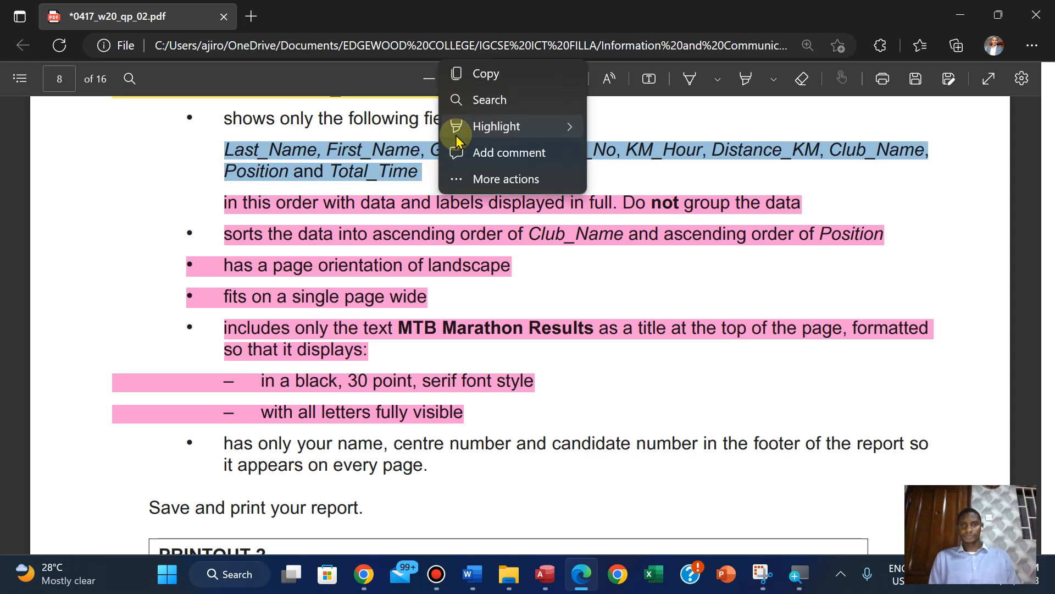
pyautogui.moveTo(574, 129)
pyautogui.click(631, 212)
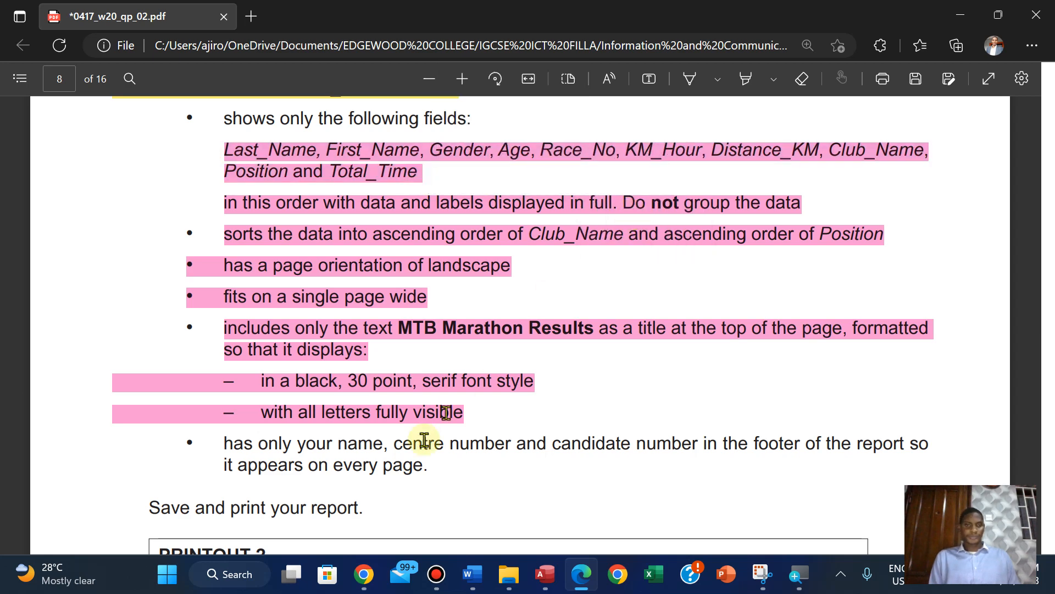
pyautogui.scroll(-2, 423, 440)
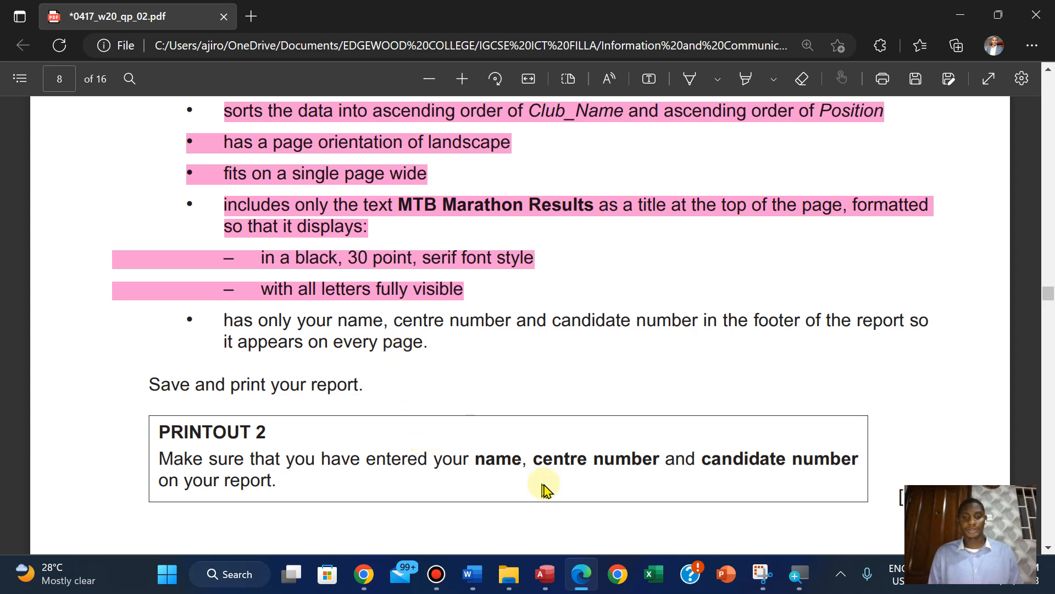
pyautogui.click(544, 574)
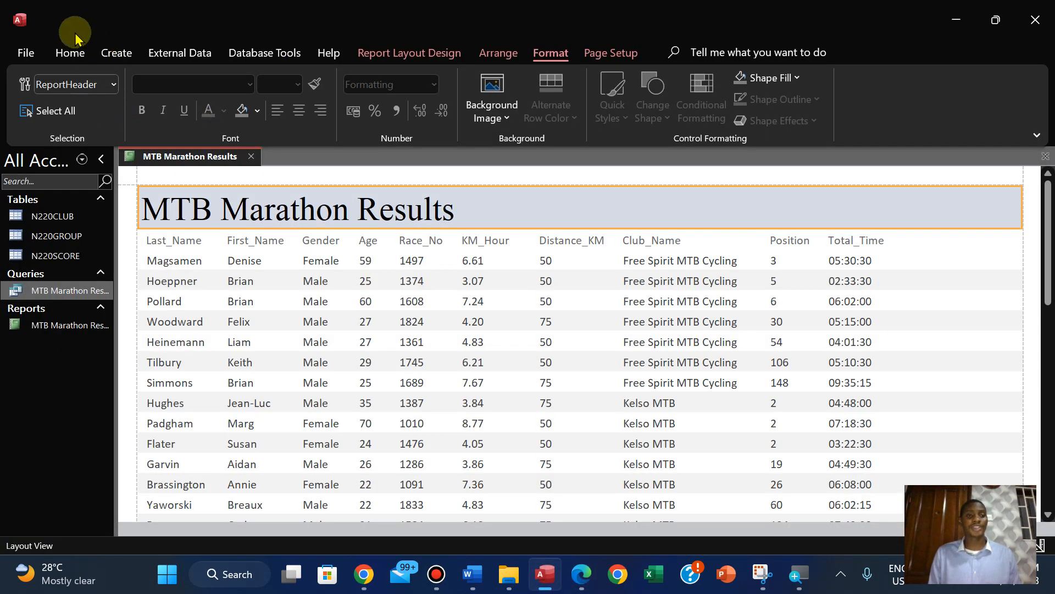
# In Design View, draw a label in the middle of the Page Footer containing the candidate's name, candidate number and 2023
pyautogui.click(70, 53)
pyautogui.click(74, 126)
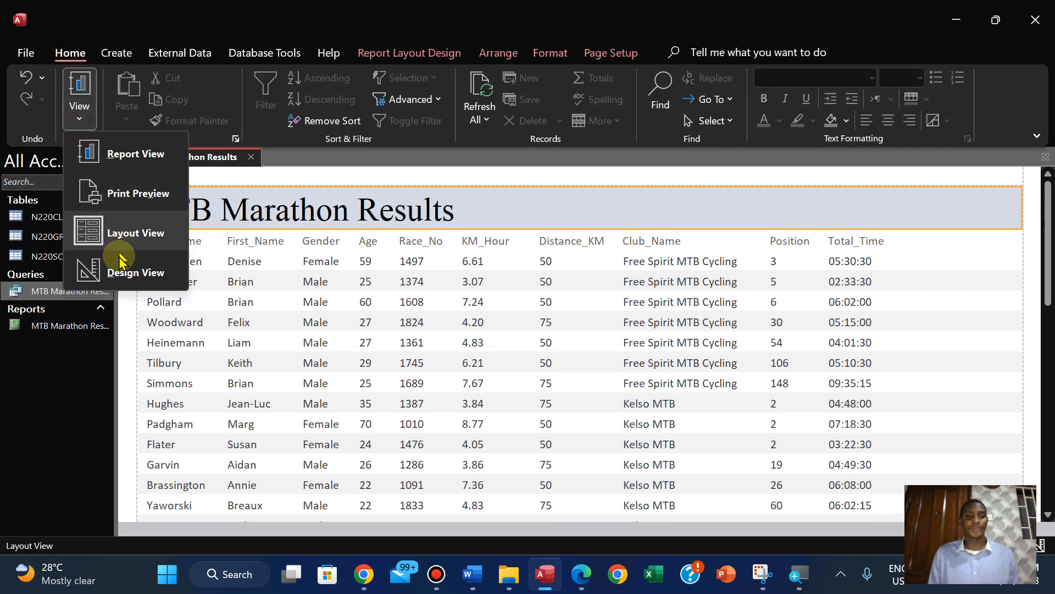
pyautogui.click(122, 271)
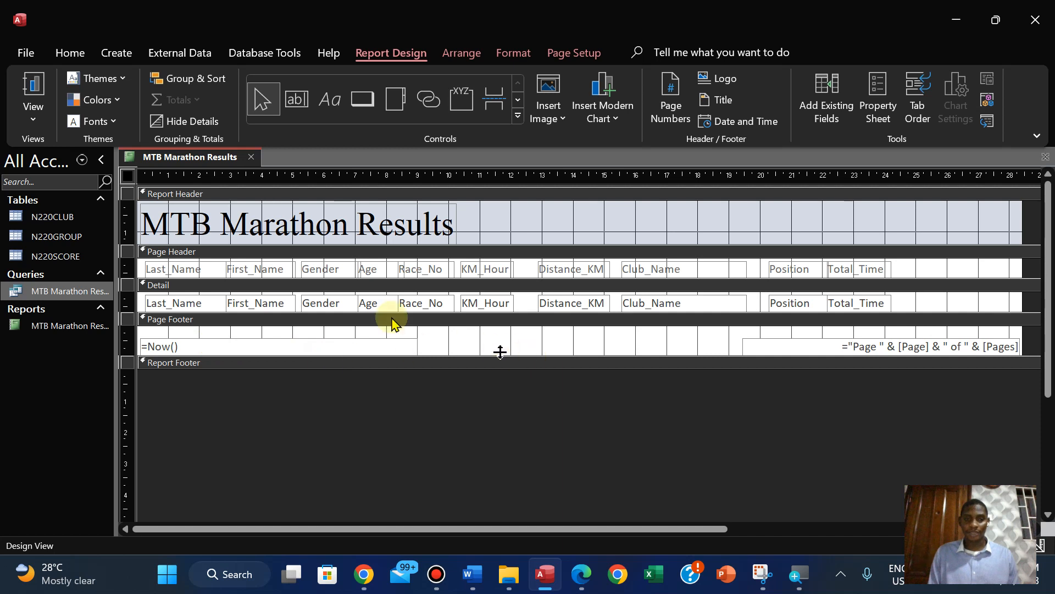
pyautogui.click(331, 100)
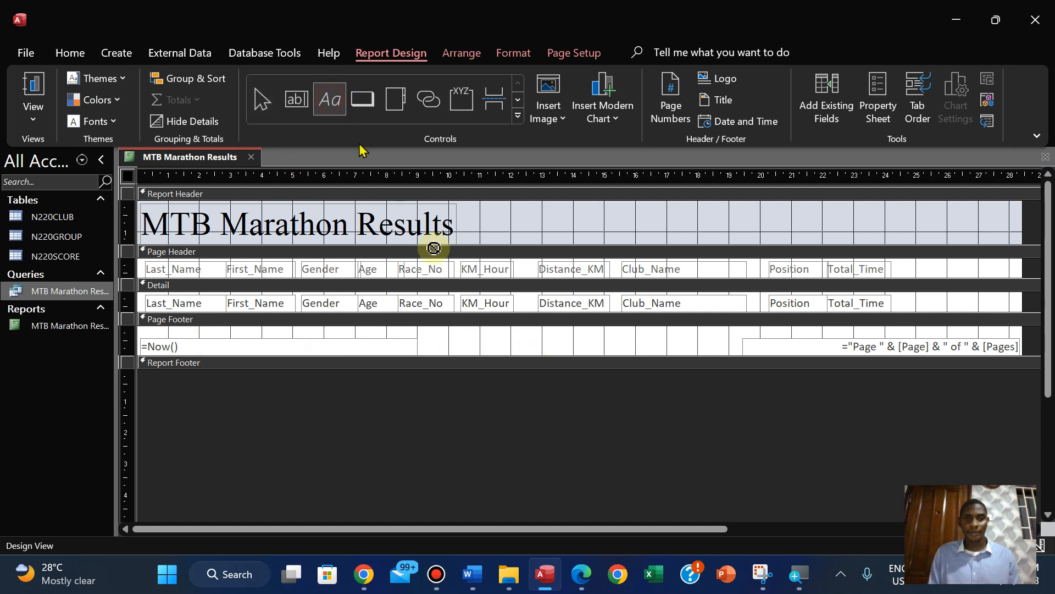
pyautogui.moveTo(443, 333); pyautogui.dragTo(655, 353)
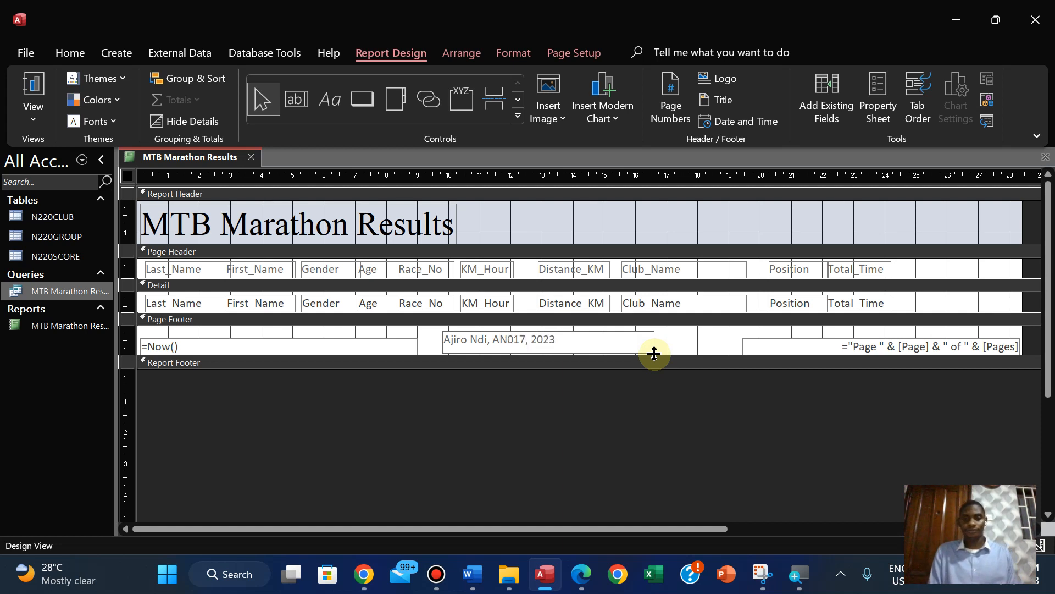
# Format the new Page Footer label as centred, bold, 14-point text
pyautogui.click(536, 337)
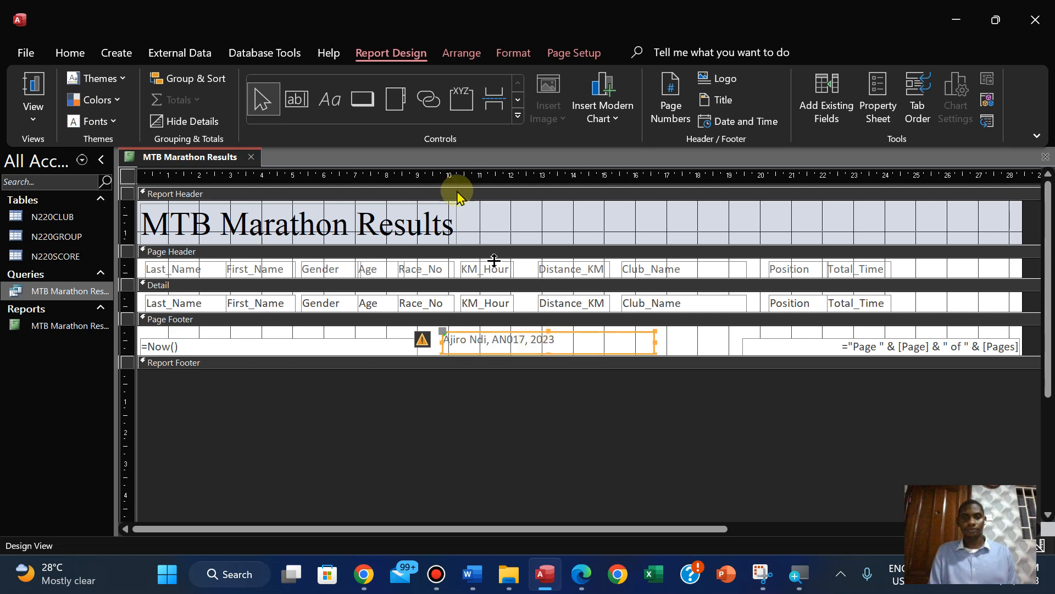
pyautogui.click(81, 60)
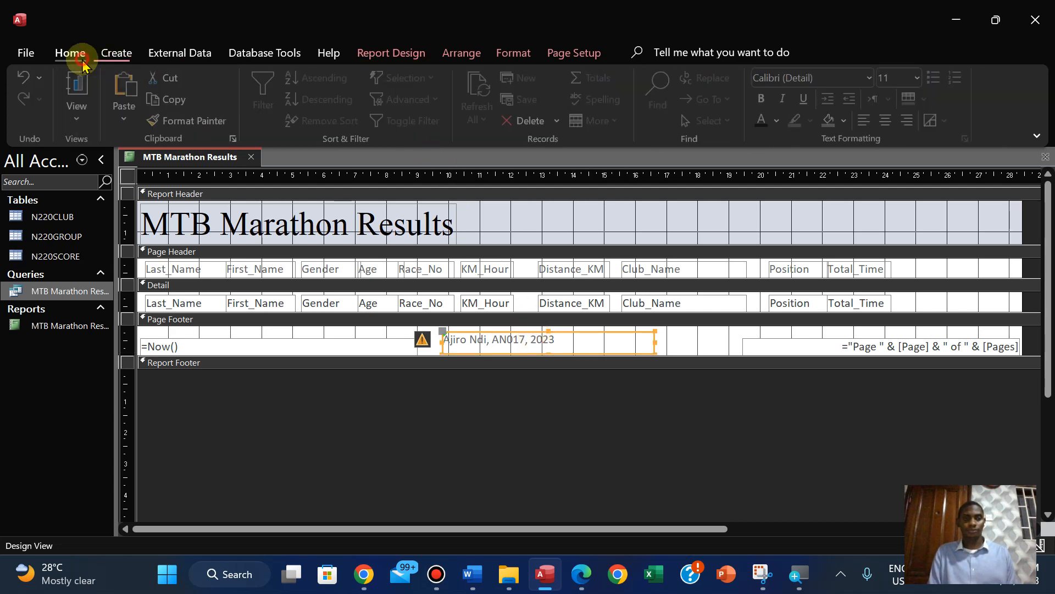
pyautogui.click(500, 56)
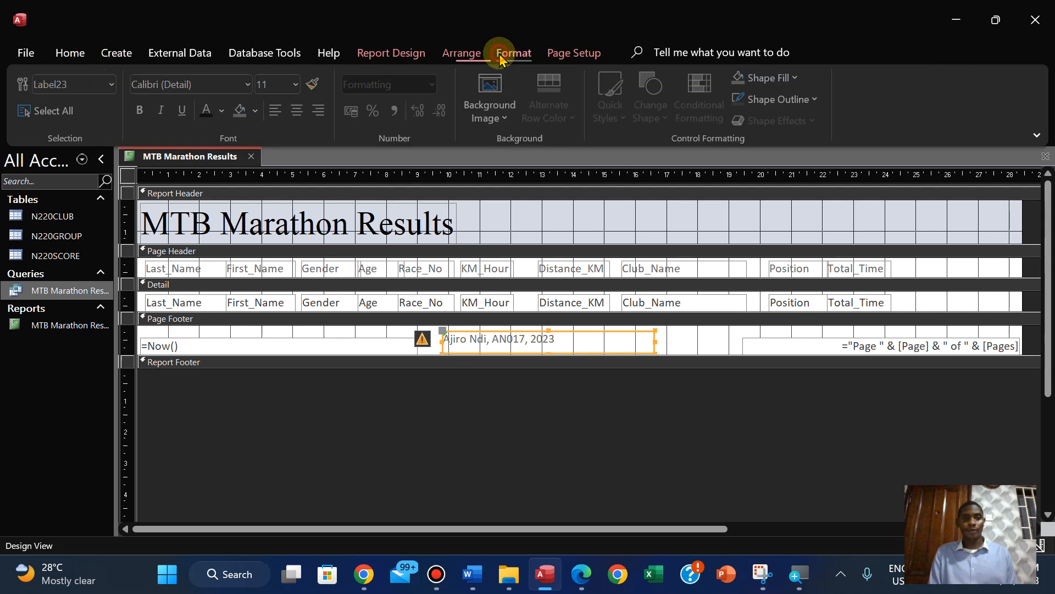
pyautogui.click(295, 116)
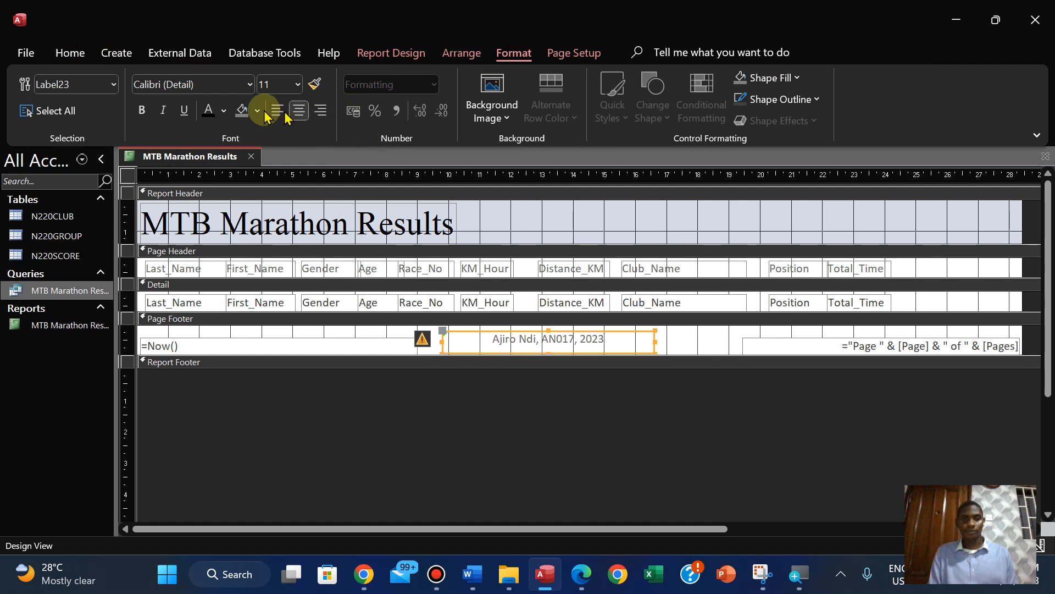
pyautogui.click(142, 110)
pyautogui.click(300, 85)
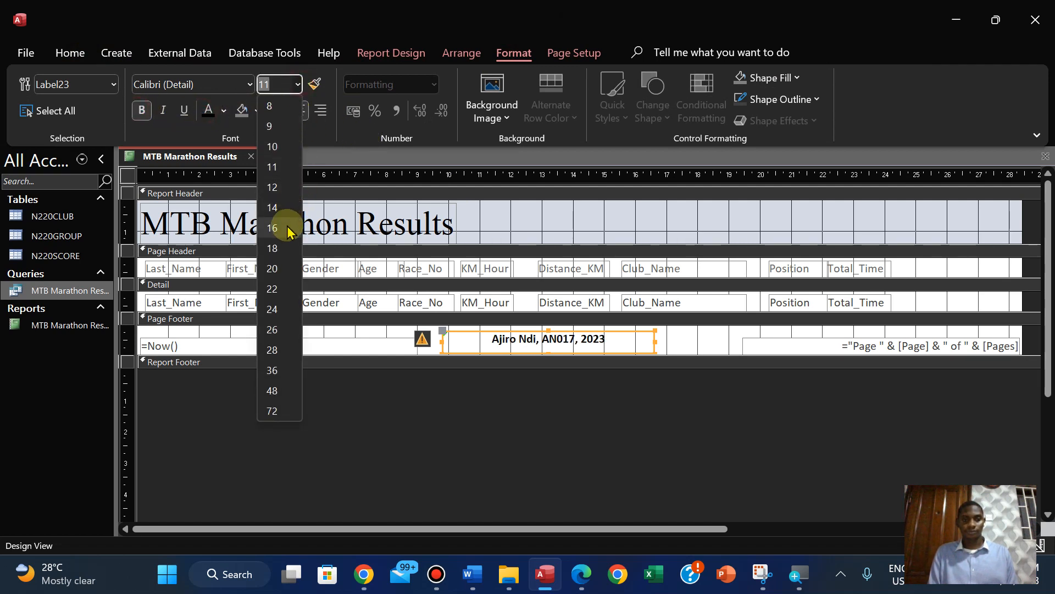
pyautogui.click(274, 203)
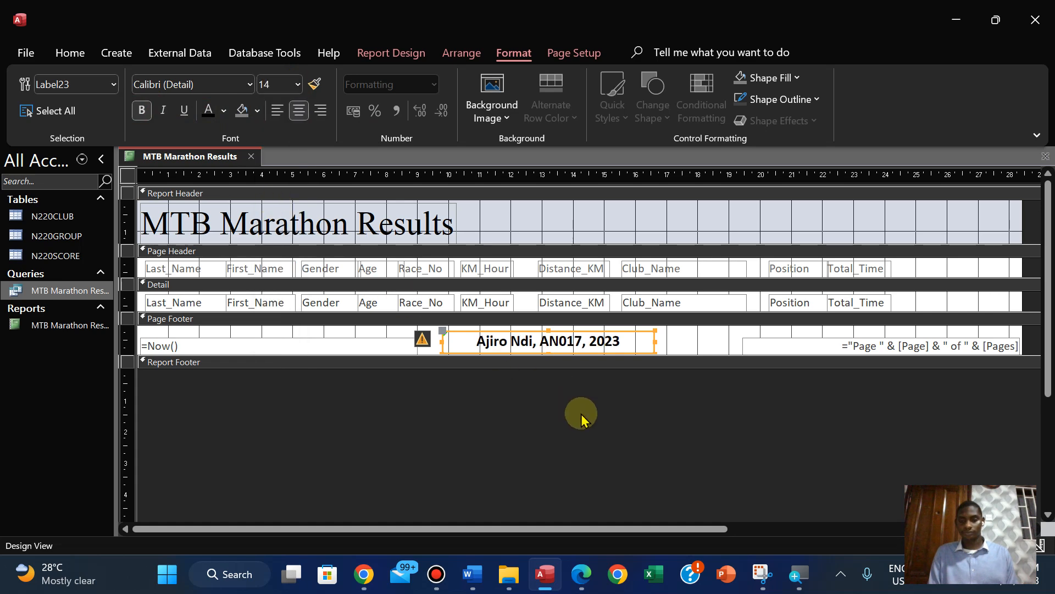
# Nudge the Page Footer label right until it sits midway between the date and the page number
pyautogui.press('Right')
pyautogui.press('Right')
pyautogui.press('Right')
pyautogui.press('Right')
pyautogui.press('Right')
pyautogui.press('Right')
pyautogui.press('Right')
pyautogui.press('Right')
pyautogui.press('Right')
pyautogui.press('Right')
pyautogui.press('Right')
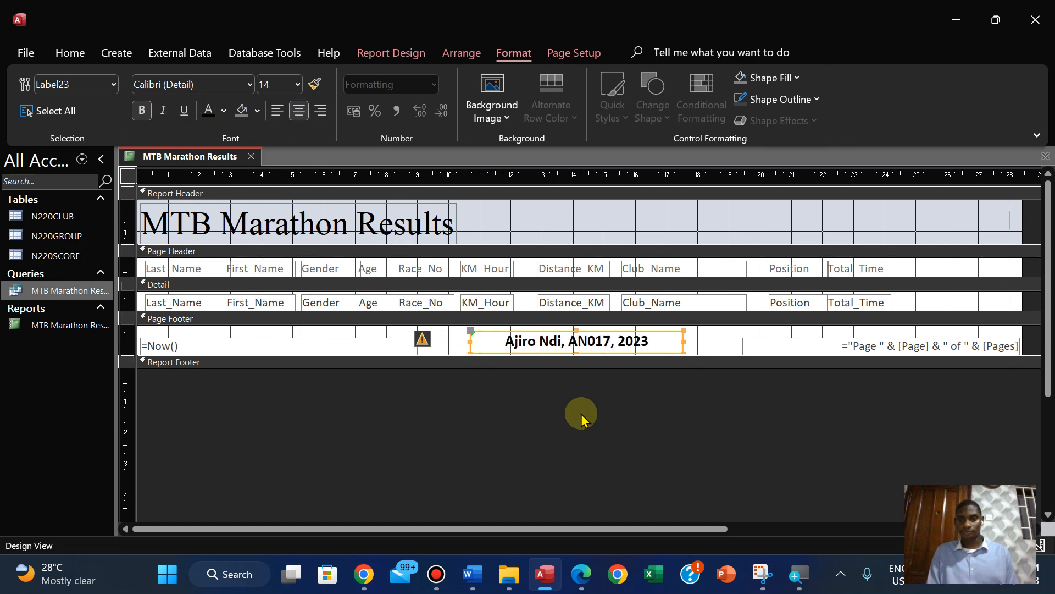
pyautogui.press('Right')
pyautogui.press('Right')
pyautogui.press('Right')
pyautogui.press('Right')
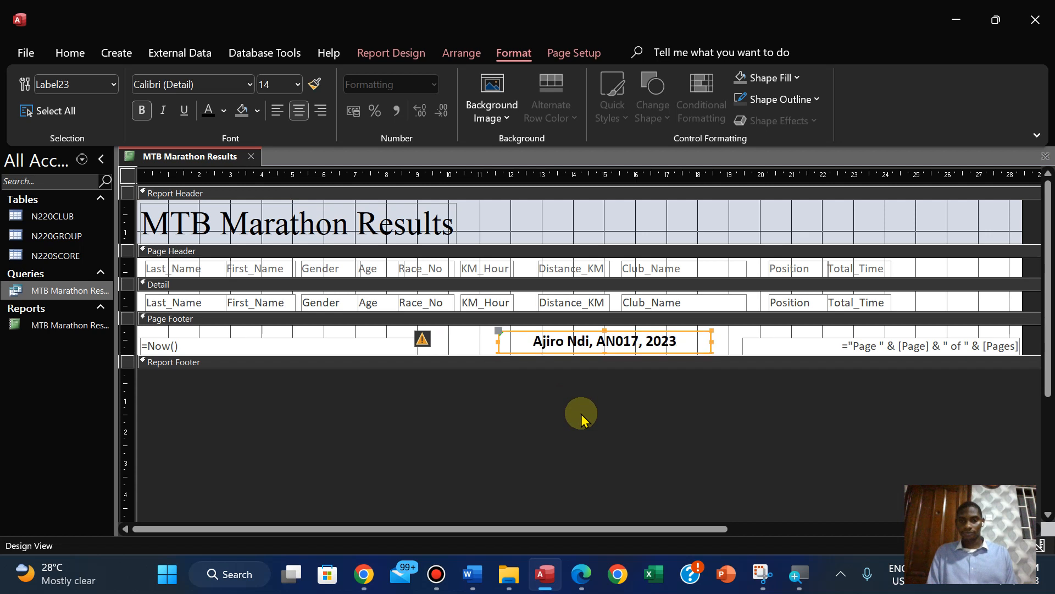
pyautogui.press('Down')
pyautogui.press('Up')
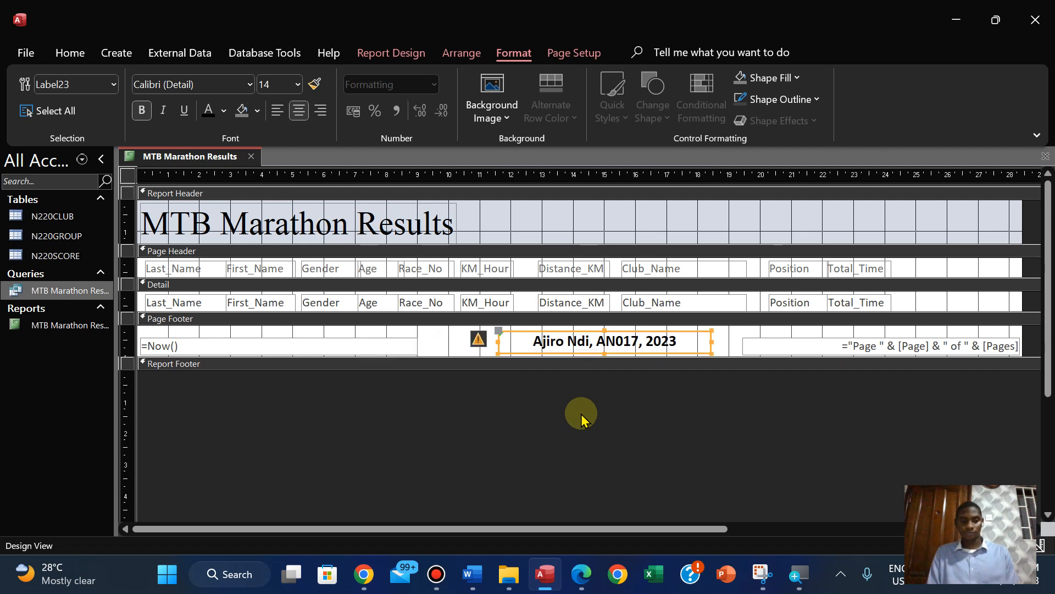
pyautogui.hotkey('ctrl', 'z')
pyautogui.hotkey('ctrl', 'z')
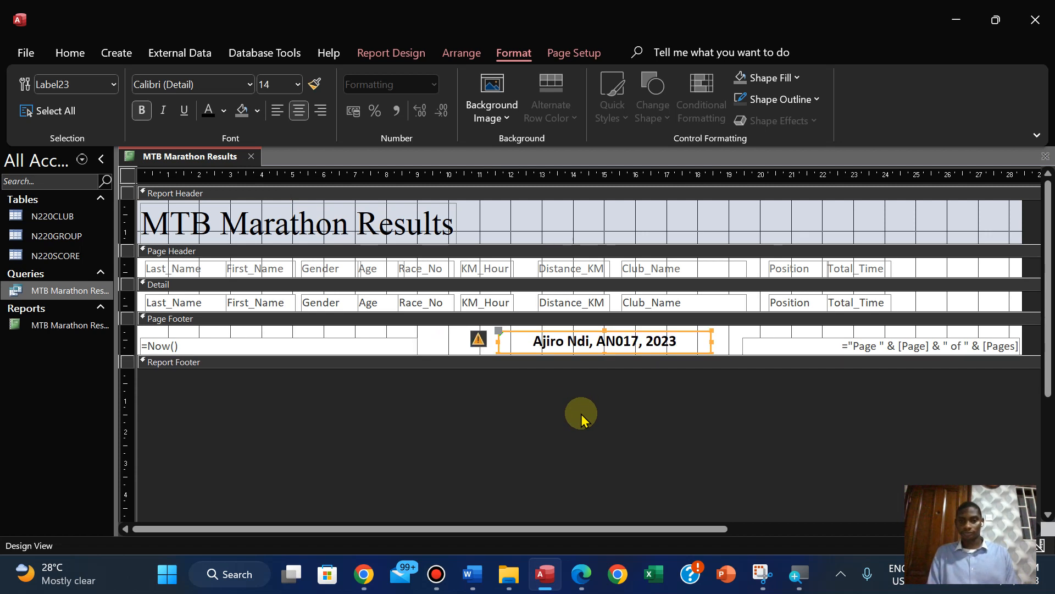
pyautogui.press('Up')
pyautogui.press('Down')
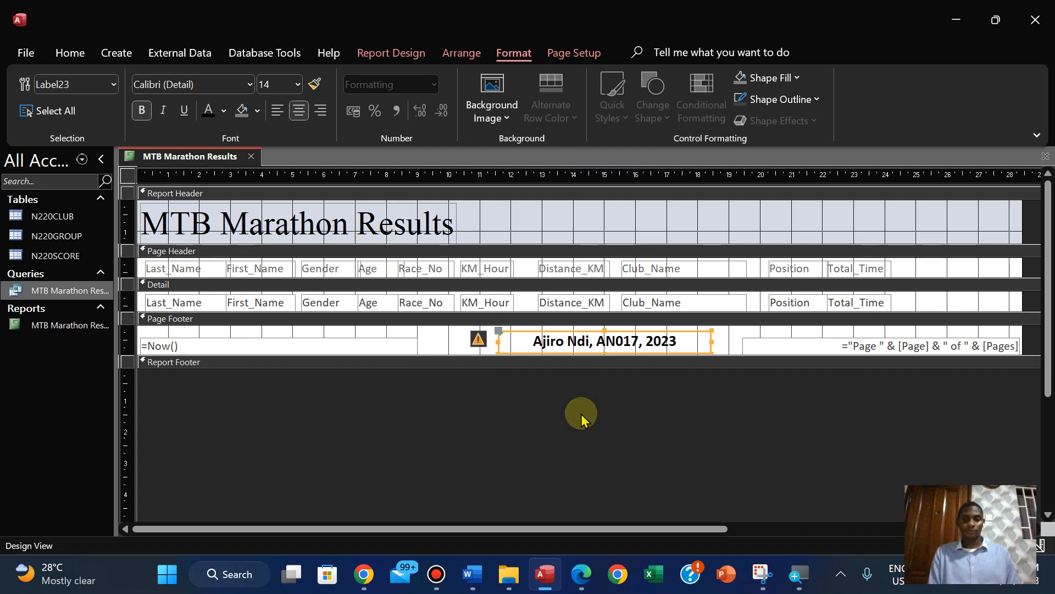
# Deselect the footer label and save the MTB Marathon Results report
pyautogui.click(511, 410)
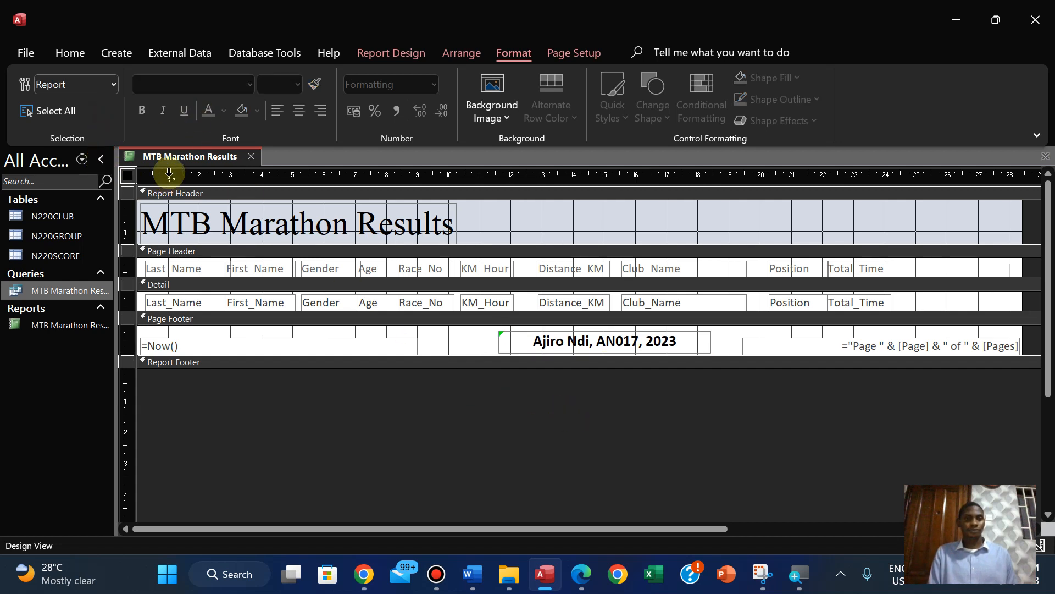
pyautogui.rightClick(160, 156)
pyautogui.click(184, 170)
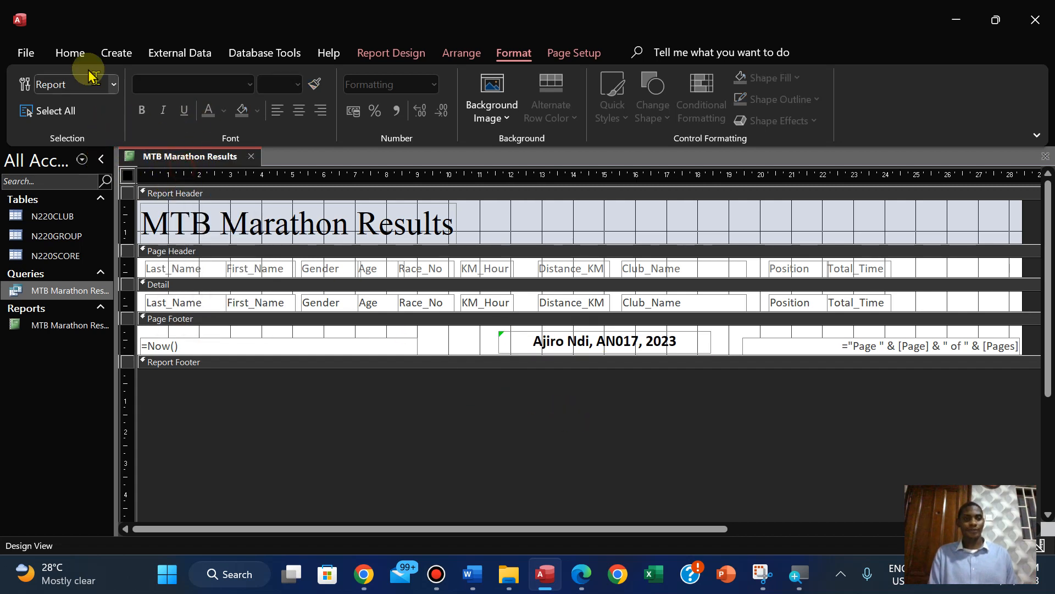
# Show the report in Print Preview and check the records, column fit and footer on both pages
pyautogui.click(70, 53)
pyautogui.click(80, 131)
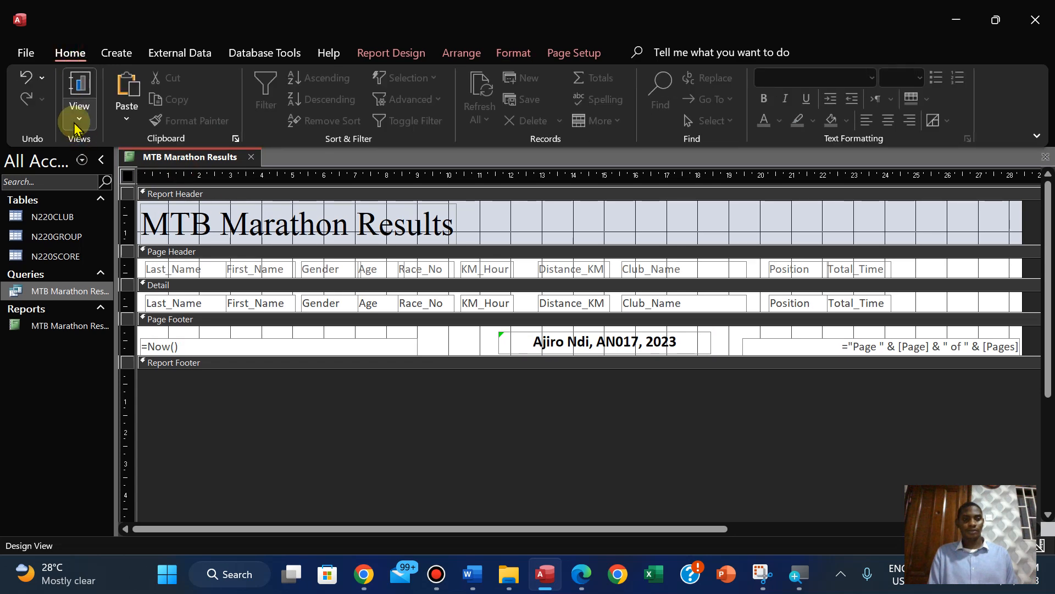
pyautogui.click(110, 206)
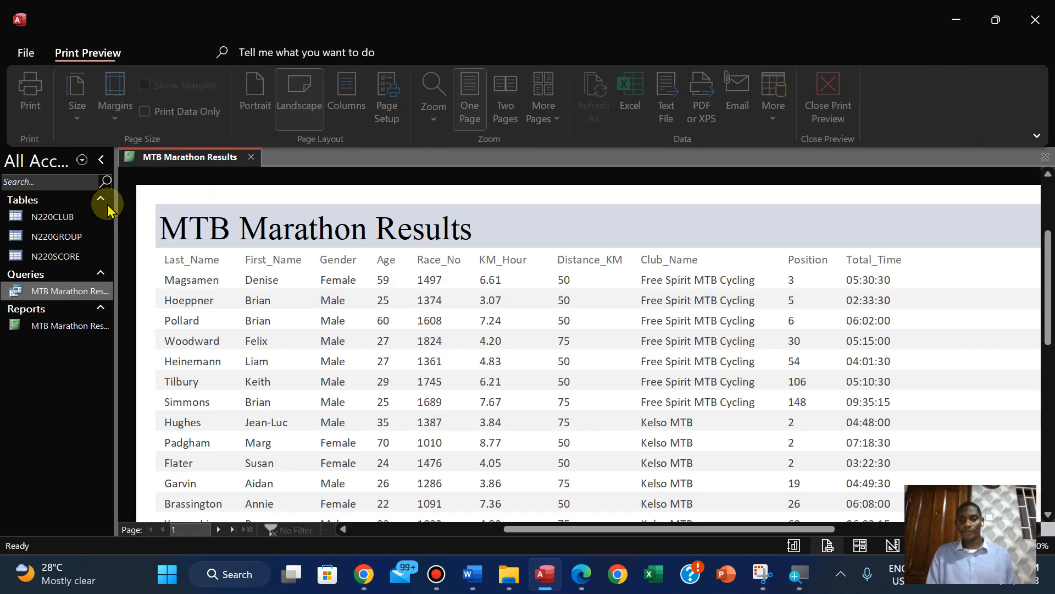
pyautogui.scroll(-10, 108, 209)
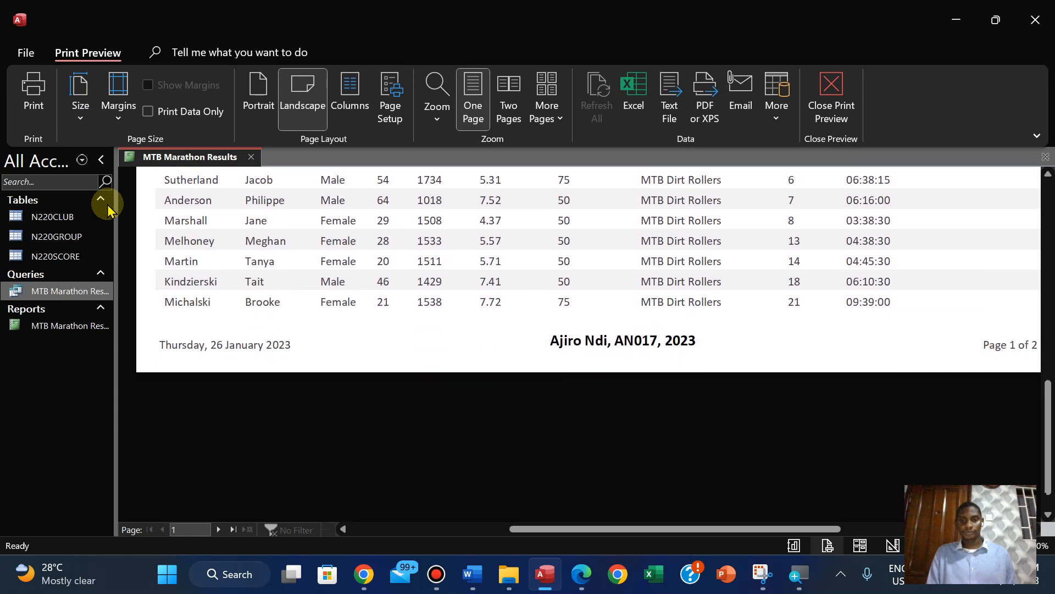
pyautogui.scroll(5, 108, 209)
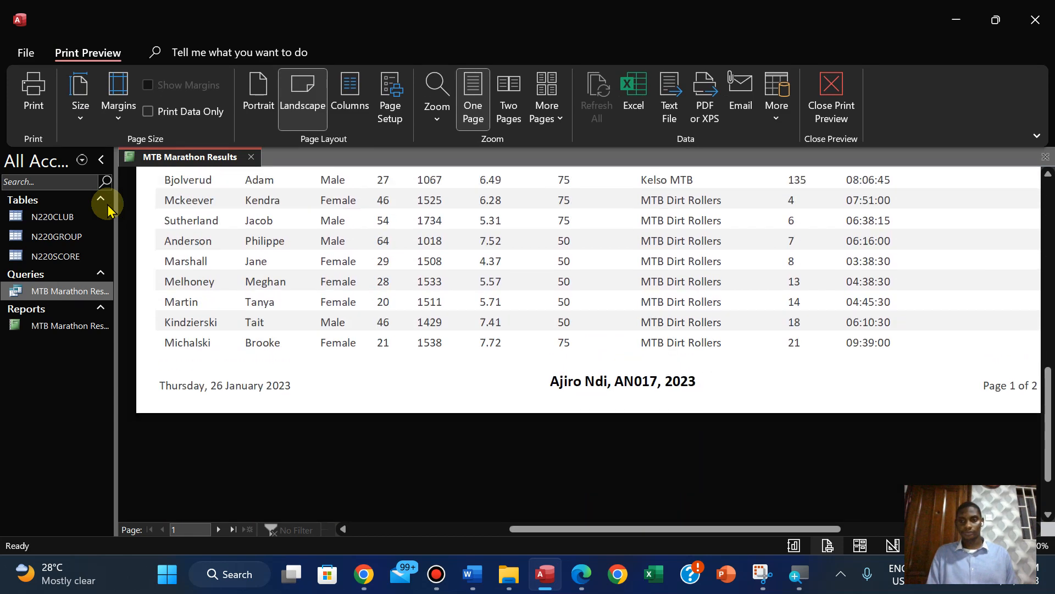
pyautogui.click(219, 530)
pyautogui.scroll(5, 218, 530)
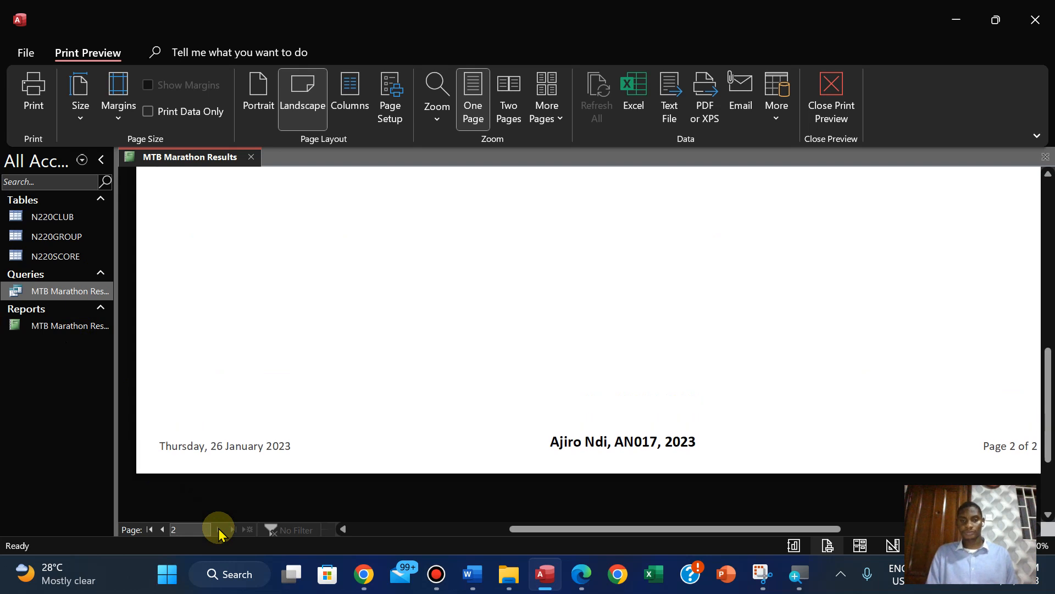
pyautogui.scroll(1, 218, 529)
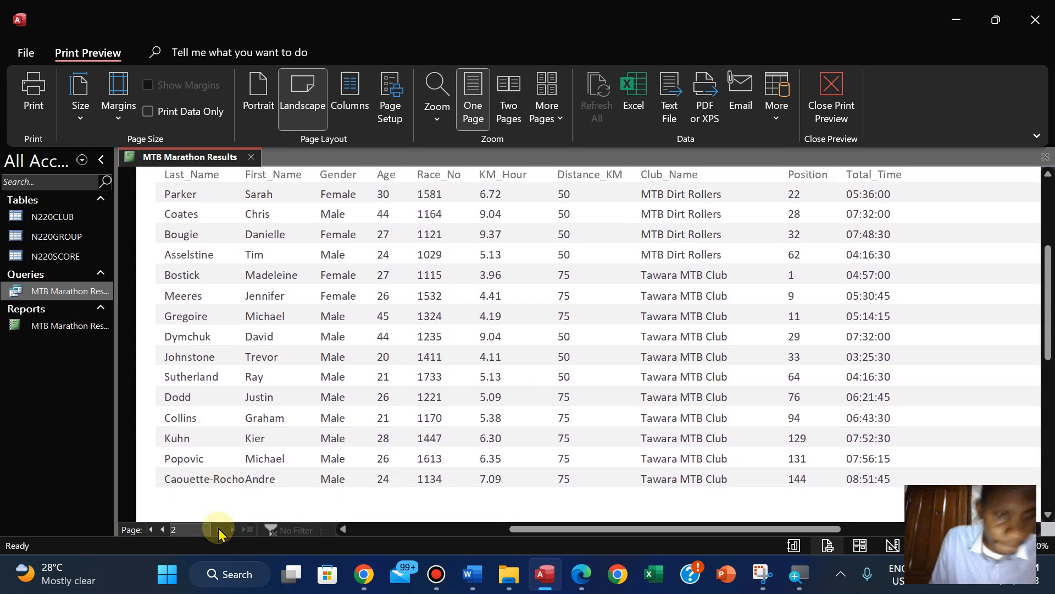
pyautogui.scroll(1, 218, 529)
pyautogui.scroll(2, 218, 529)
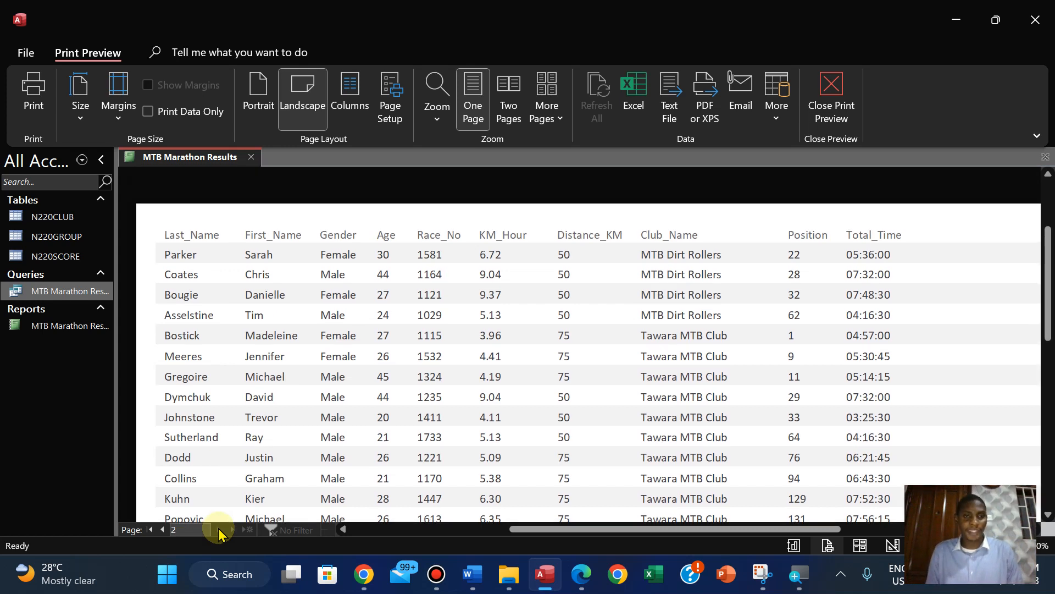
pyautogui.scroll(-8, 218, 529)
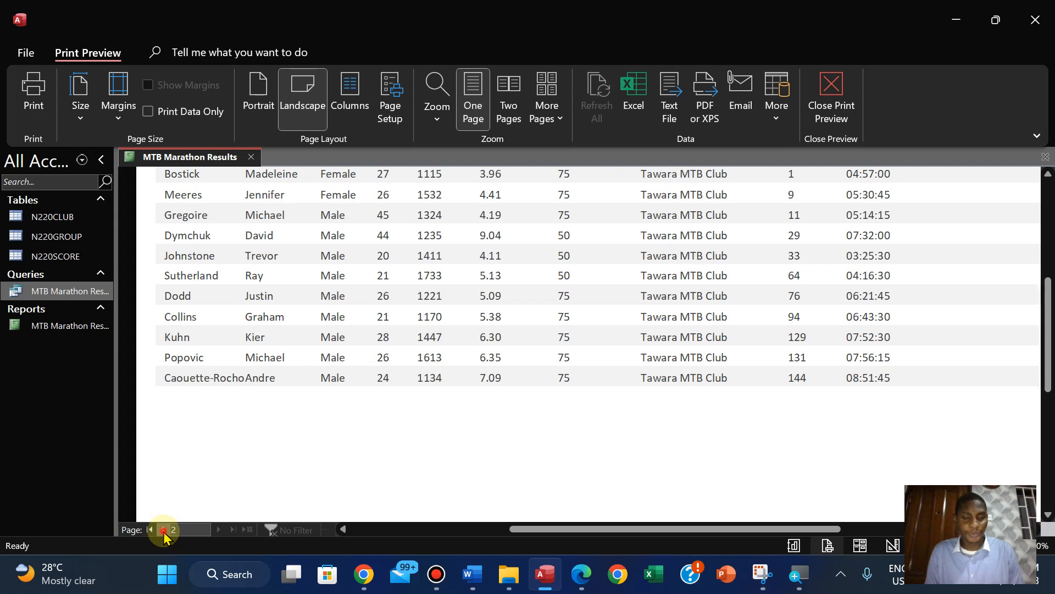
pyautogui.click(163, 530)
pyautogui.scroll(1, 437, 444)
pyautogui.scroll(-2, 439, 445)
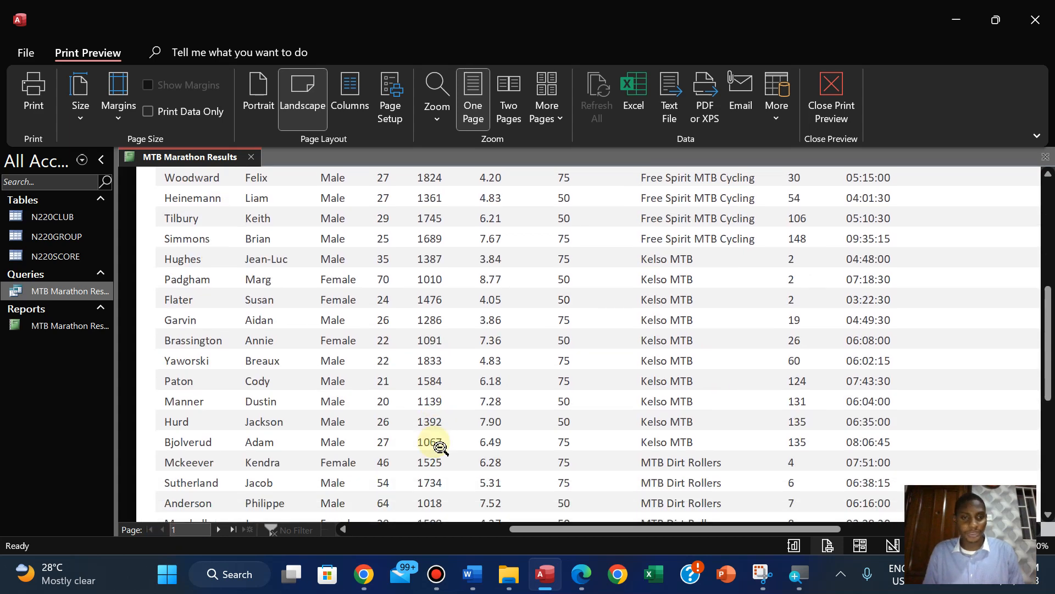
pyautogui.scroll(-7, 440, 445)
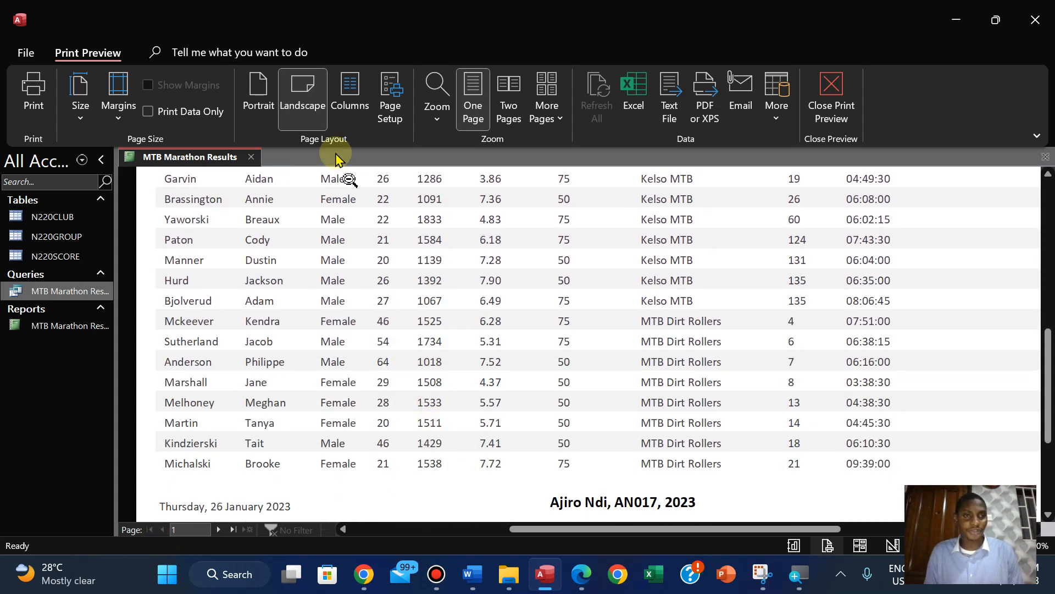
# Switch the MTB Marathon Results report from Print Preview to Layout View
pyautogui.rightClick(171, 158)
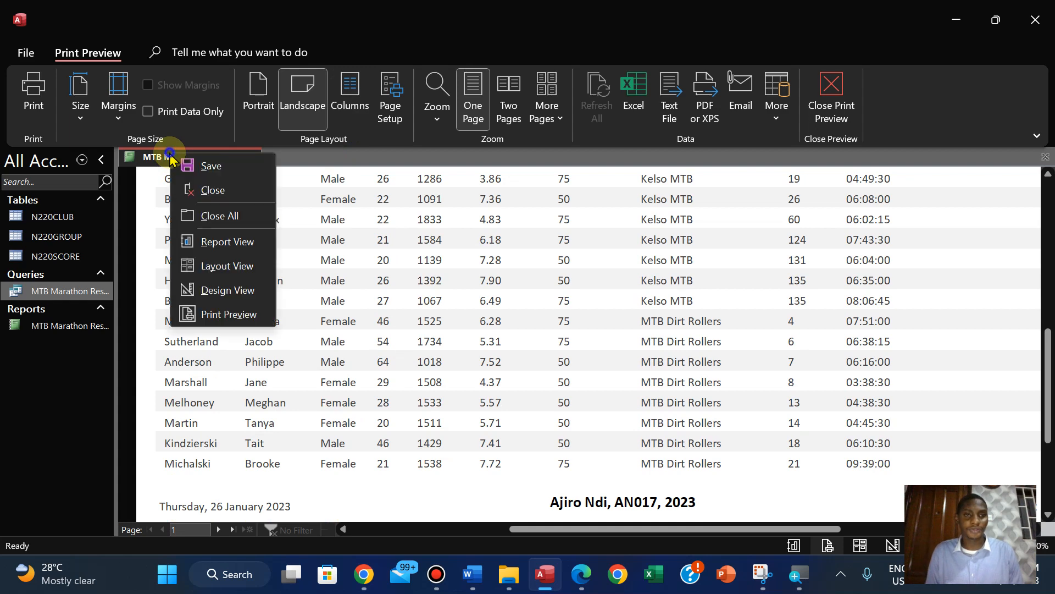
pyautogui.click(213, 266)
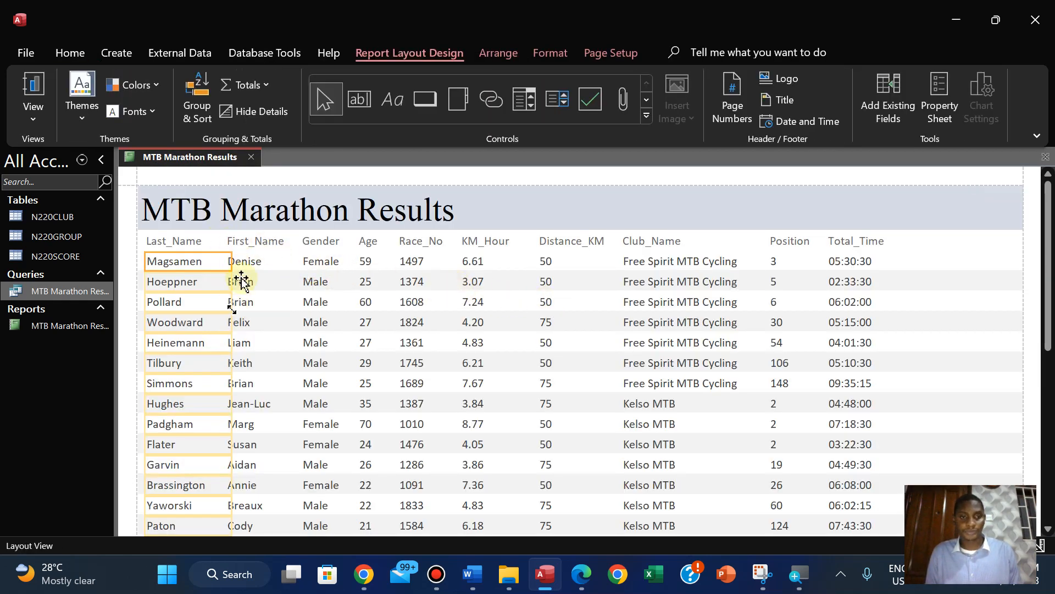
pyautogui.click(253, 242)
pyautogui.click(252, 242)
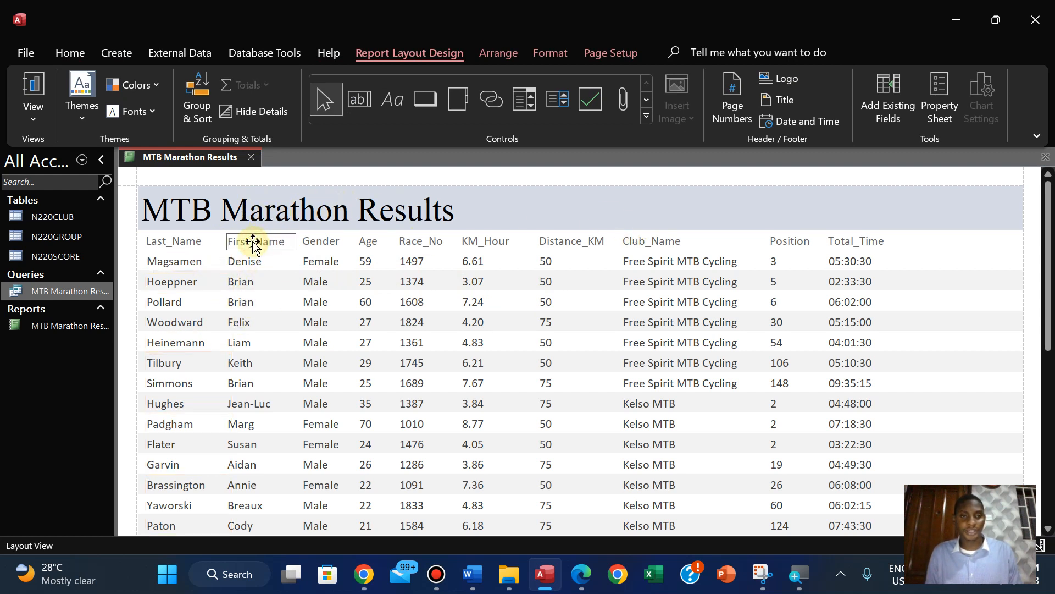
pyautogui.click(252, 262)
pyautogui.keyDown('ctrl'); pyautogui.click(258, 242); pyautogui.keyUp('ctrl')
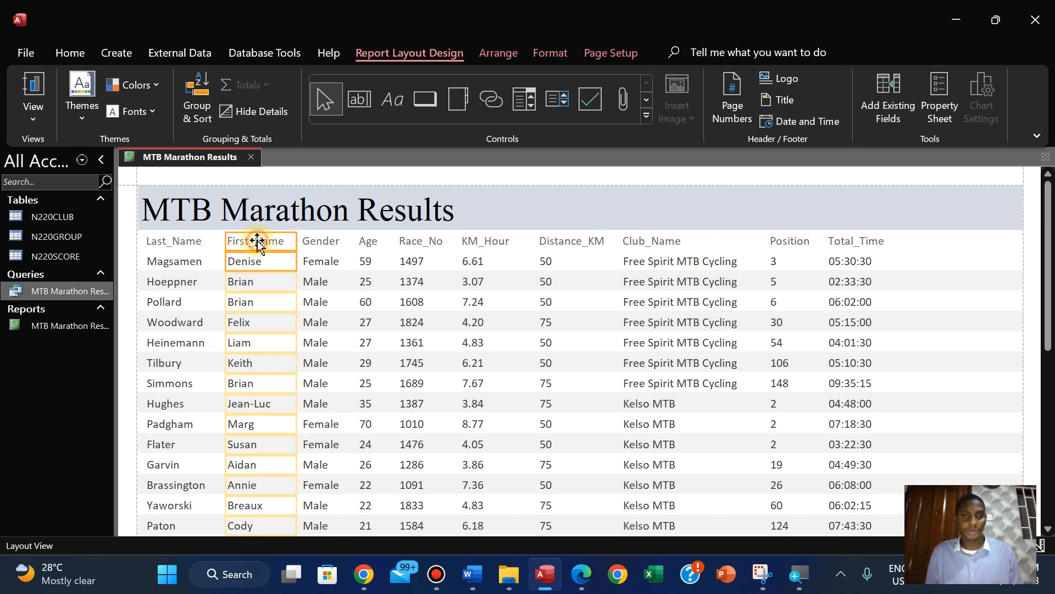
pyautogui.keyDown('ctrl'); pyautogui.click(322, 259); pyautogui.keyUp('ctrl')
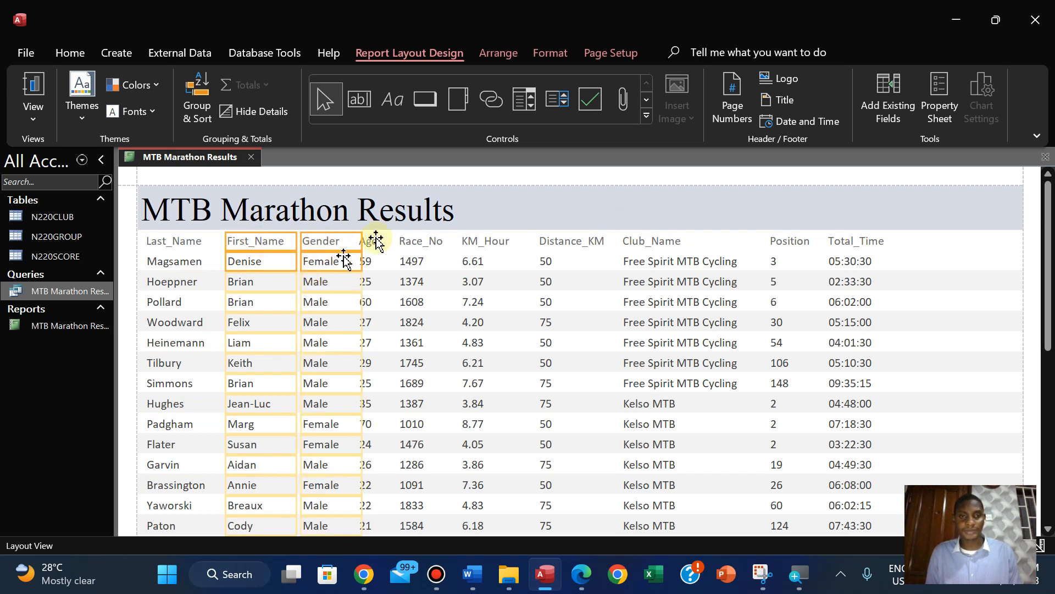
pyautogui.keyDown('ctrl'); pyautogui.click(373, 259); pyautogui.keyUp('ctrl')
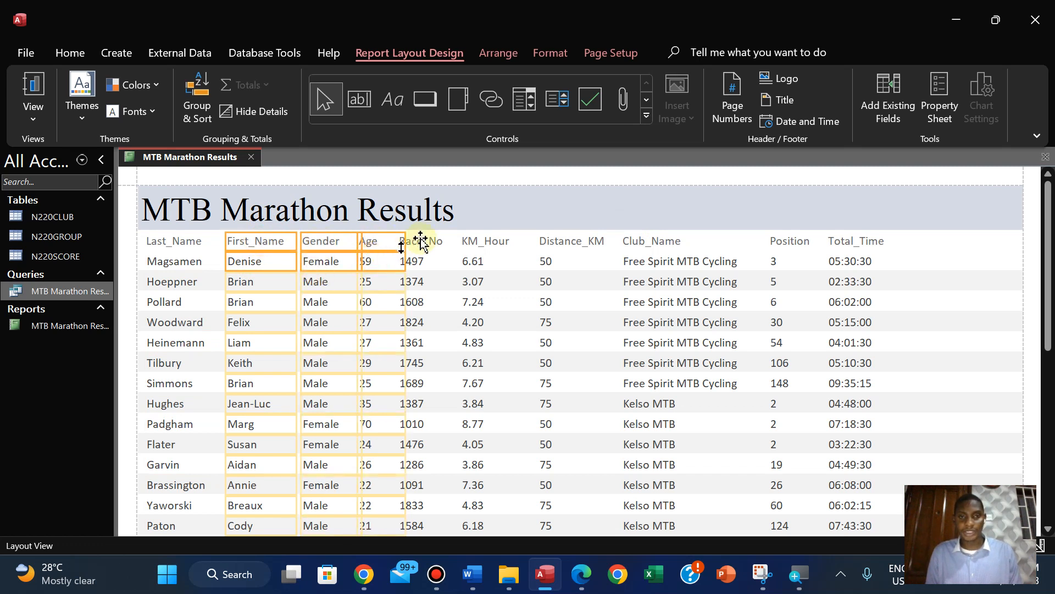
pyautogui.keyDown('ctrl'); pyautogui.click(416, 269); pyautogui.keyUp('ctrl')
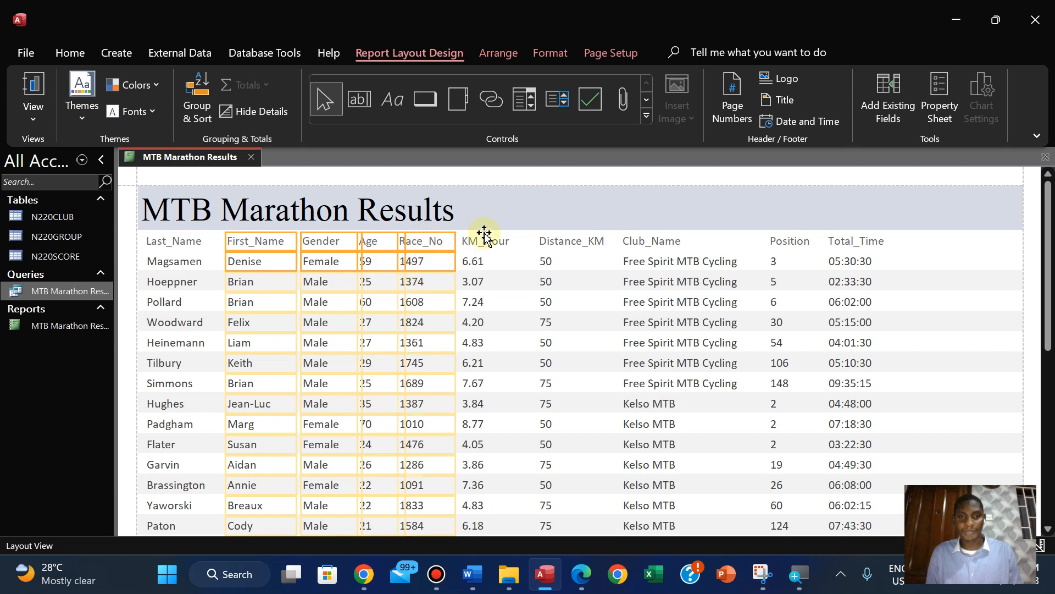
pyautogui.keyDown('ctrl'); pyautogui.click(476, 268); pyautogui.keyUp('ctrl')
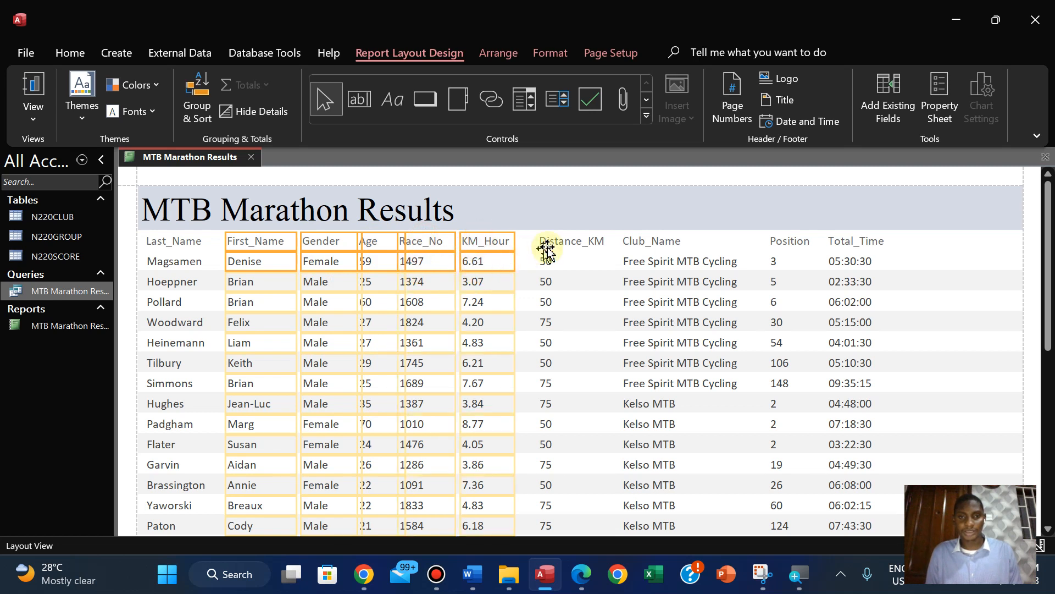
pyautogui.keyDown('ctrl'); pyautogui.click(548, 274); pyautogui.keyUp('ctrl')
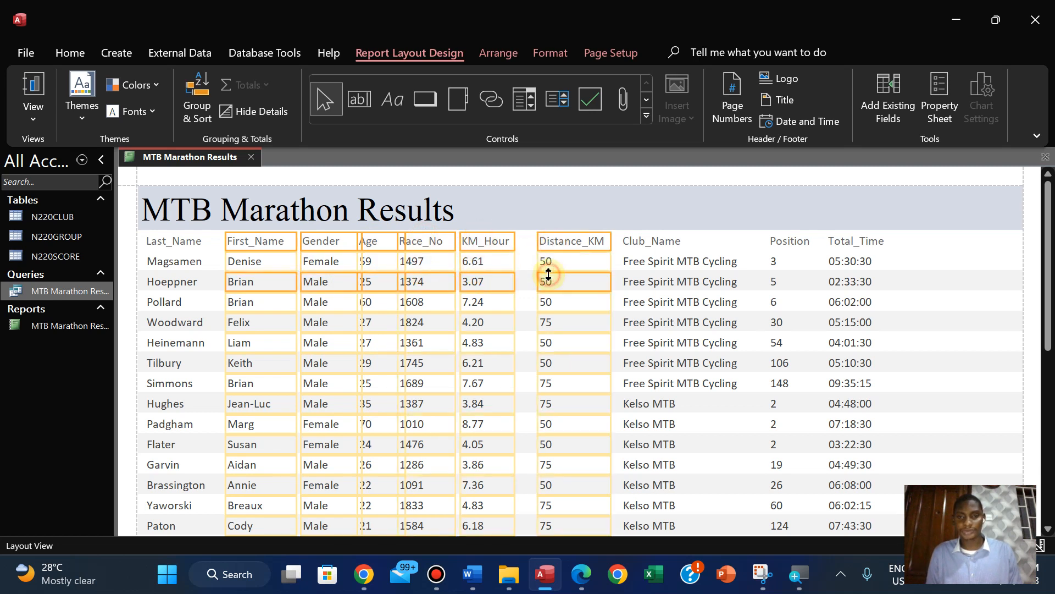
pyautogui.keyDown('ctrl'); pyautogui.click(642, 241); pyautogui.keyUp('ctrl')
pyautogui.click(641, 272)
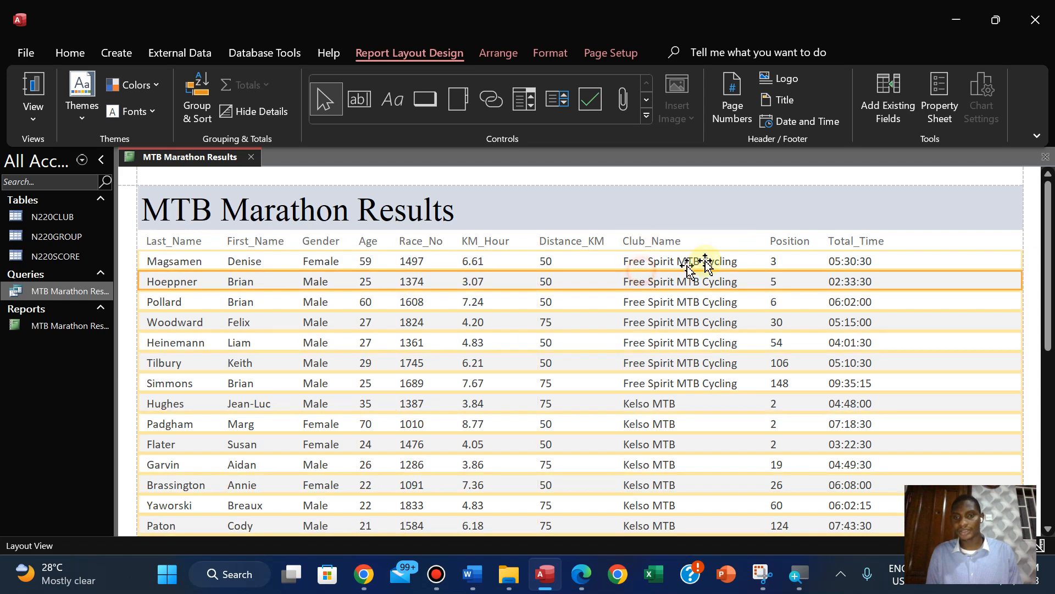
# Shift the Club_Name, Position and Total_Time headings and data together to the right to widen the gap after Distance_KM
pyautogui.click(645, 246)
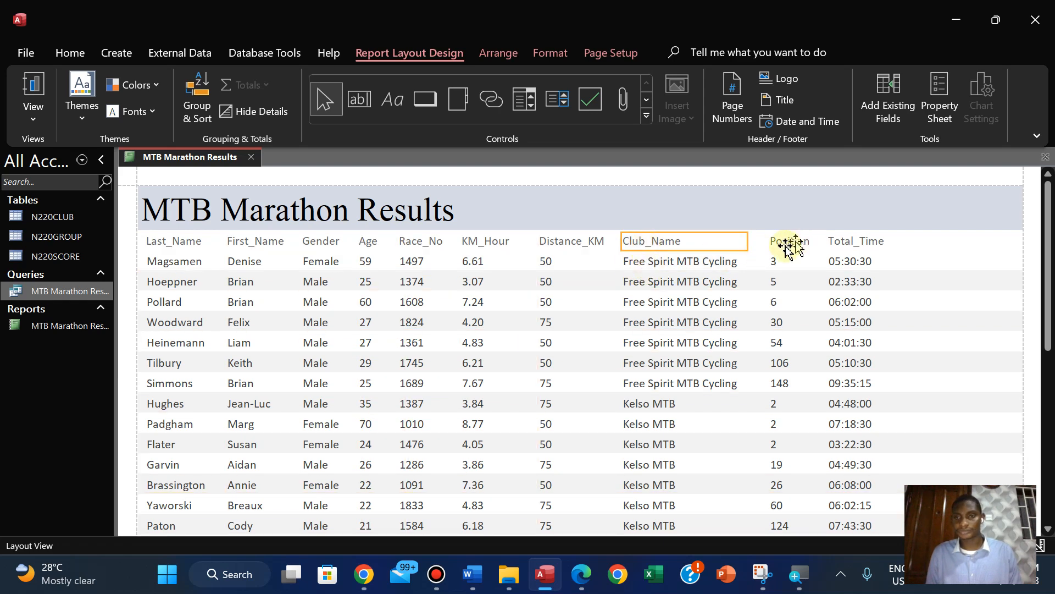
pyautogui.click(677, 278)
pyautogui.keyDown('ctrl'); pyautogui.click(780, 241); pyautogui.keyUp('ctrl')
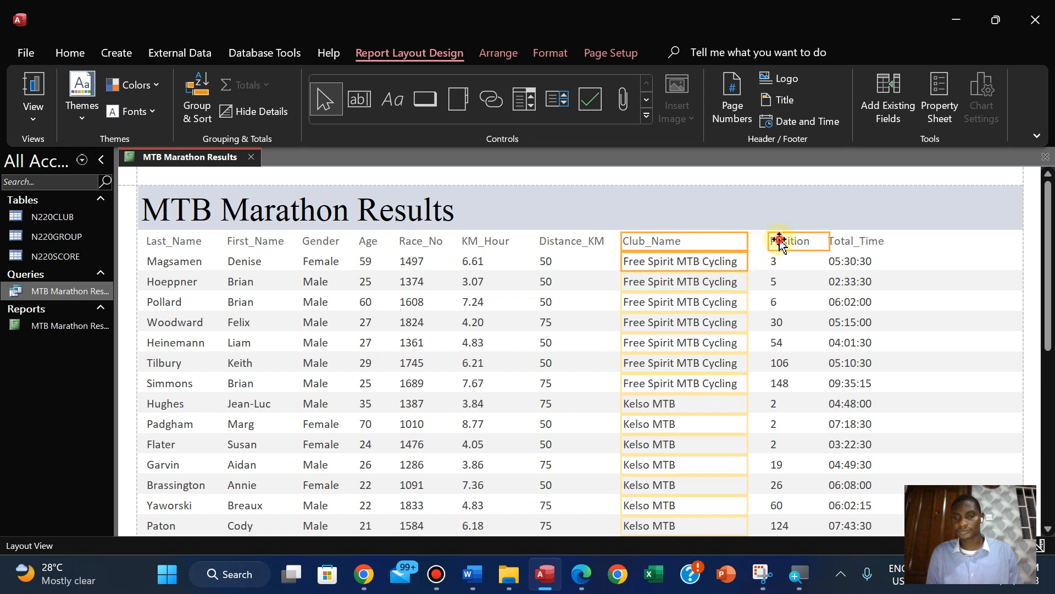
pyautogui.keyDown('ctrl'); pyautogui.click(775, 262); pyautogui.keyUp('ctrl')
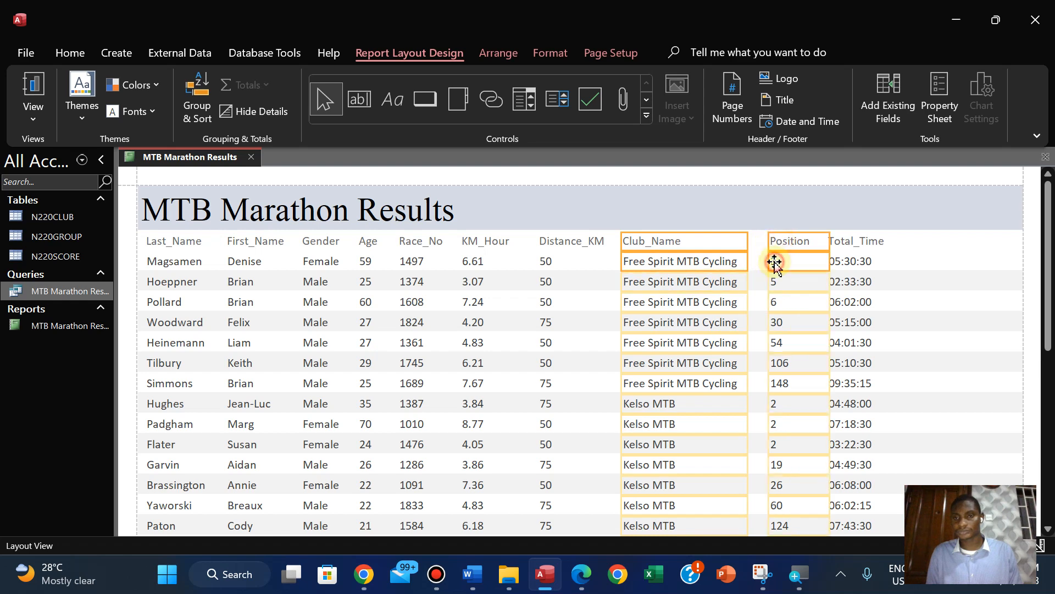
pyautogui.keyDown('ctrl'); pyautogui.click(845, 256); pyautogui.keyUp('ctrl')
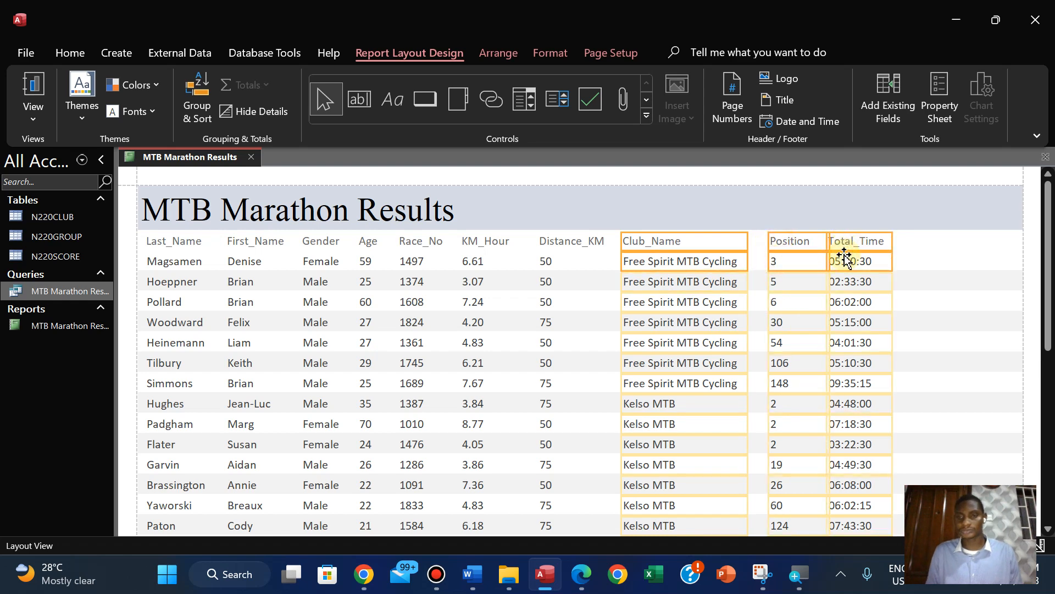
pyautogui.press('Right')
pyautogui.press('Right')
pyautogui.press('Right')
pyautogui.press('Right')
pyautogui.press('Right')
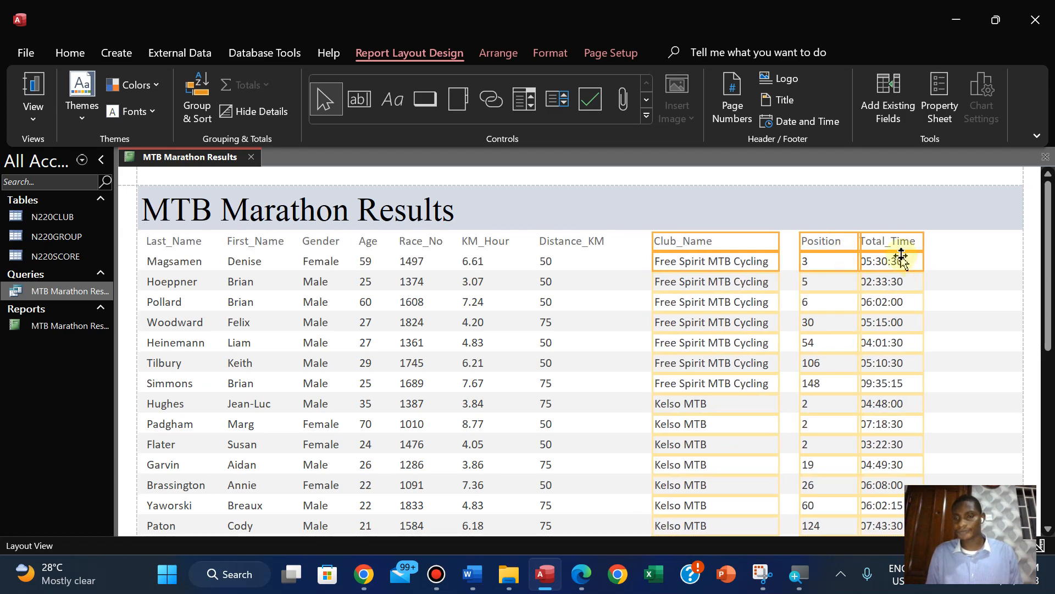
pyautogui.click(947, 250)
# Nudge the Total_Time heading and its data further right, away from the Position column
pyautogui.click(878, 241)
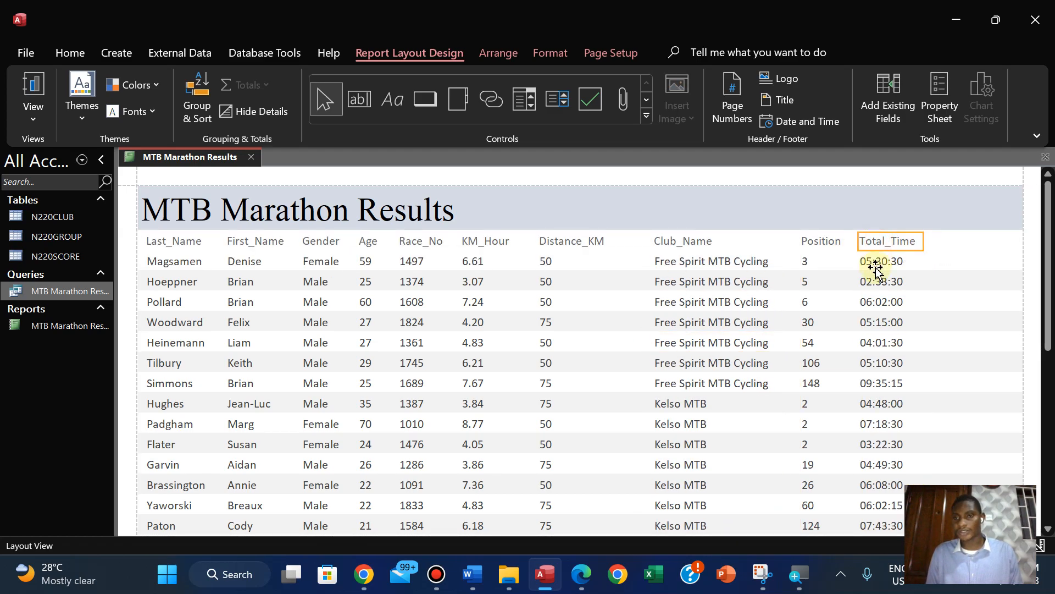
pyautogui.keyDown('shift'); pyautogui.click(875, 268); pyautogui.keyUp('shift')
pyautogui.press('Right')
pyautogui.press('Right')
pyautogui.press('Right')
pyautogui.press('Right')
pyautogui.press('Right')
pyautogui.press('Right')
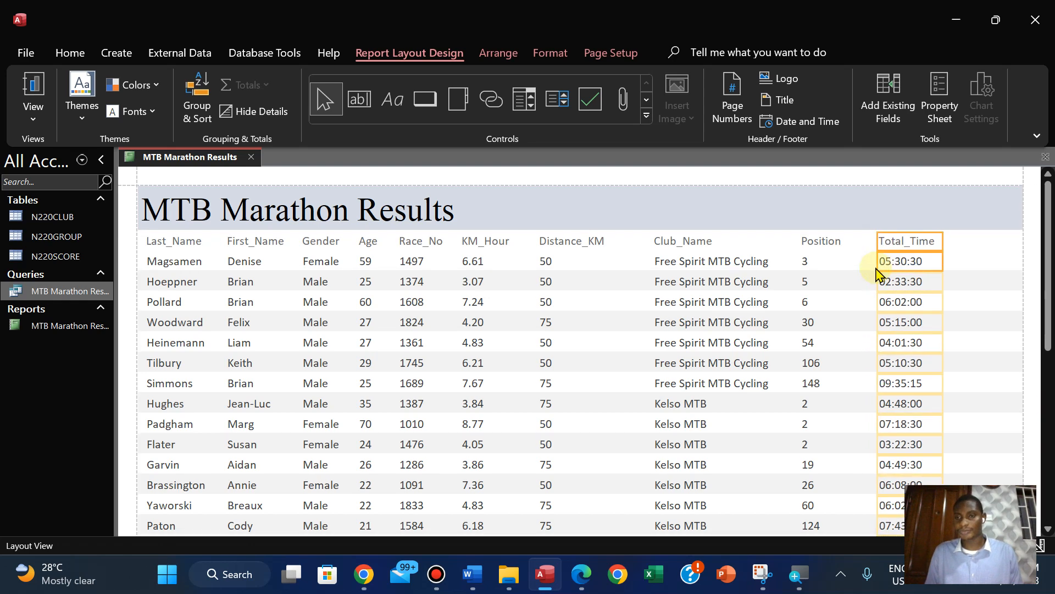
pyautogui.click(827, 244)
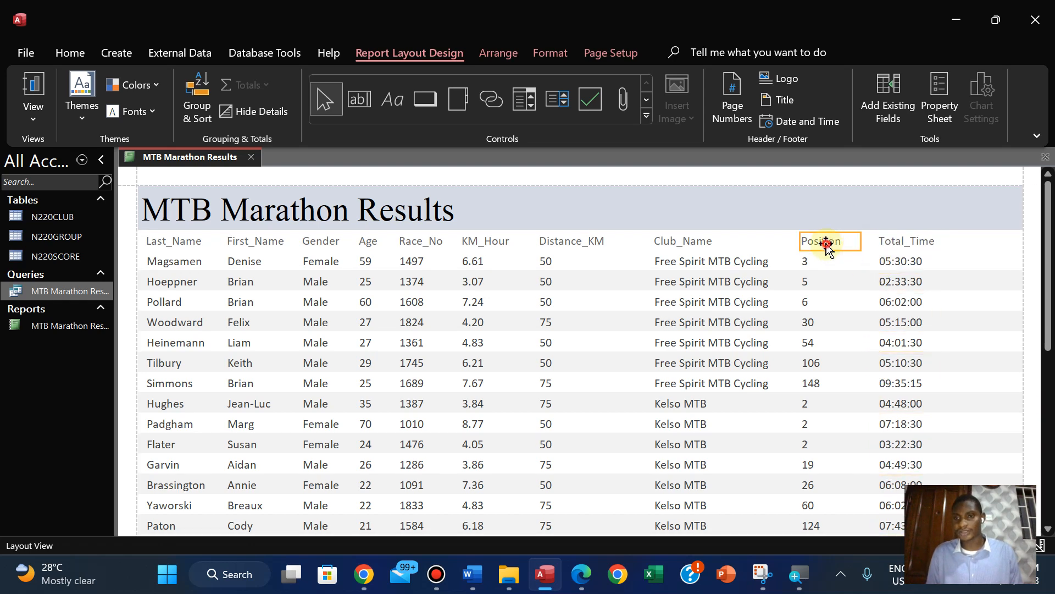
pyautogui.click(678, 242)
pyautogui.keyDown('shift'); pyautogui.click(705, 259); pyautogui.keyUp('shift')
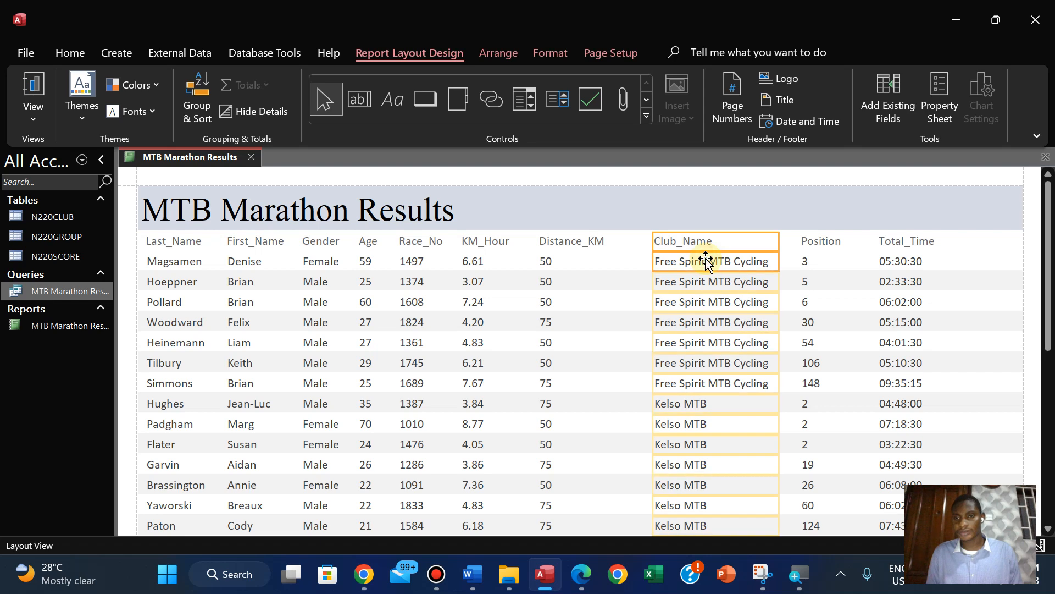
# Shift the Distance_KM heading and its data right, closer to the Club_Name column
pyautogui.click(575, 241)
pyautogui.keyDown('shift'); pyautogui.click(543, 259); pyautogui.keyUp('shift')
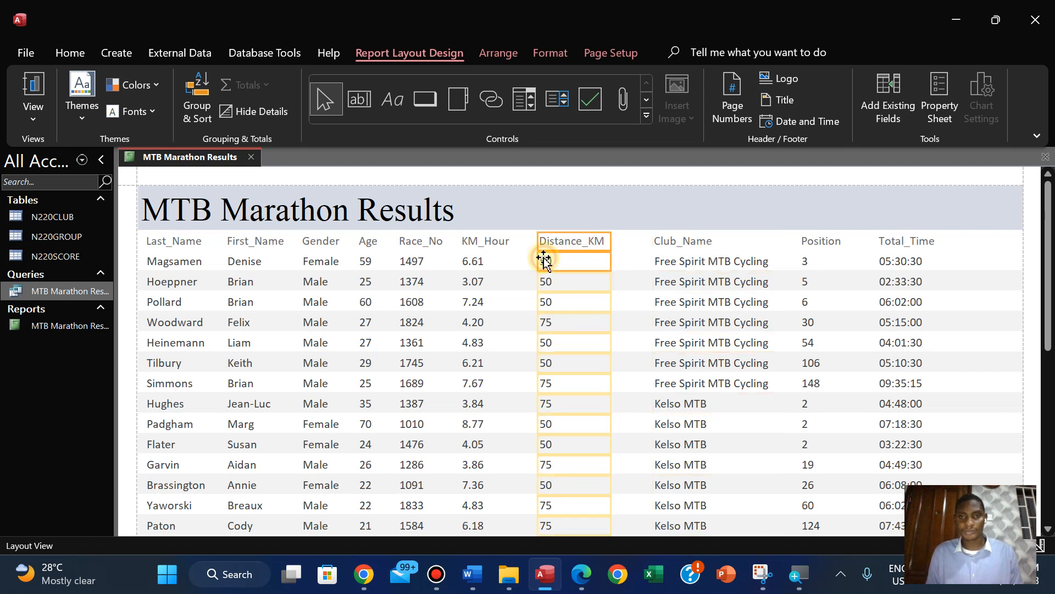
pyautogui.press('Right')
pyautogui.press('Right')
pyautogui.press('Right')
pyautogui.press('Right')
pyautogui.press('Right')
pyautogui.press('Right')
pyautogui.press('Right')
pyautogui.press('Right')
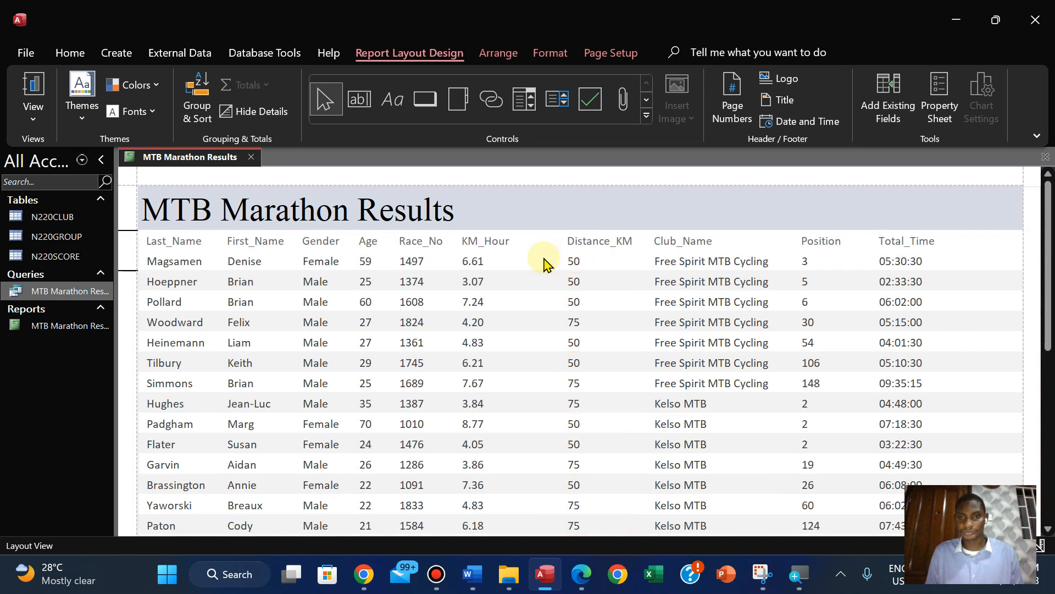
# Move the KM_Hour heading and its data right until they sit just before the Distance_KM column
pyautogui.click(487, 245)
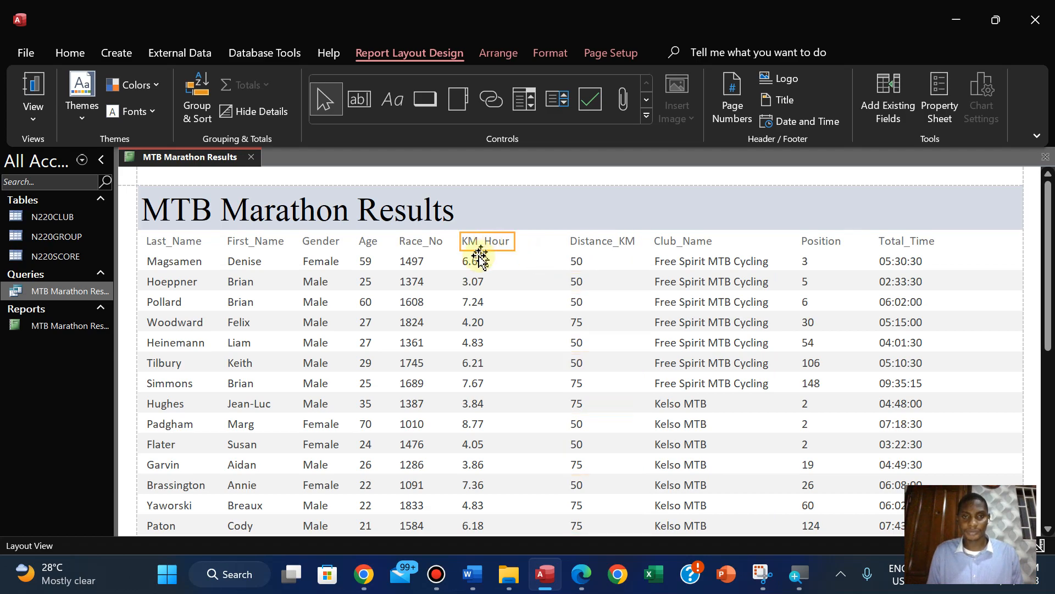
pyautogui.keyDown('shift'); pyautogui.click(478, 261); pyautogui.keyUp('shift')
pyautogui.press('Right')
pyautogui.press('Right')
pyautogui.press('Right')
pyautogui.press('Right')
pyautogui.press('Right')
pyautogui.press('Right')
pyautogui.press('Right')
pyautogui.press('Right')
pyautogui.press('Right')
pyautogui.press('Right')
pyautogui.press('Right')
pyautogui.press('Right')
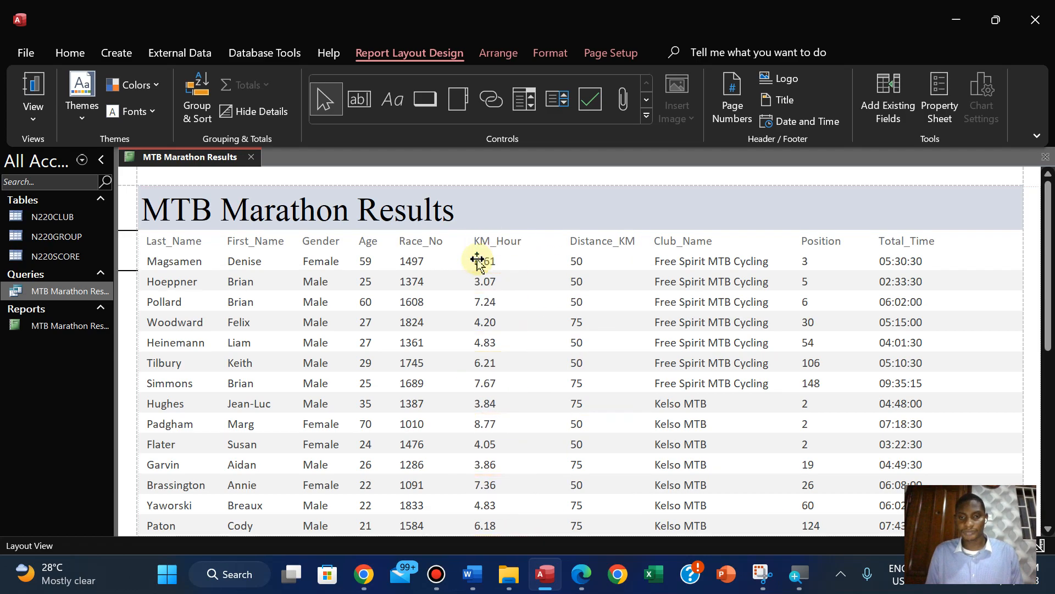
pyautogui.press('Right')
pyautogui.press('Right')
pyautogui.press('Right')
pyautogui.press('Right')
pyautogui.press('Right')
pyautogui.press('Right')
pyautogui.press('Right')
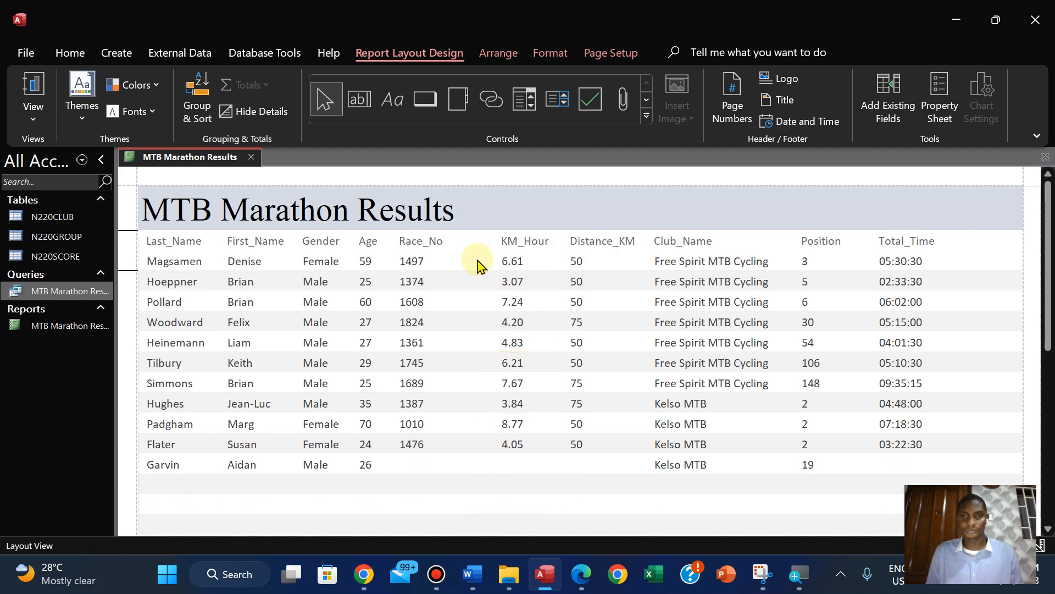
# Position the Race_No heading and its data further right, between the Age and KM_Hour columns
pyautogui.click(425, 243)
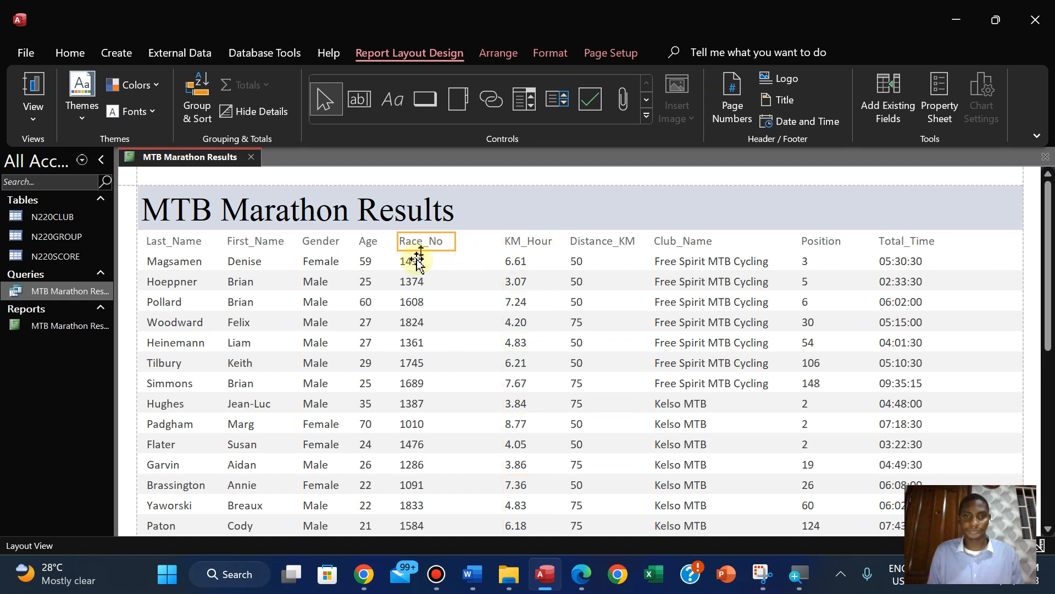
pyautogui.click(414, 263)
pyautogui.press('Right')
pyautogui.press('Right')
pyautogui.press('Right')
pyautogui.press('Right')
pyautogui.press('Right')
pyautogui.press('Right')
pyautogui.press('Right')
pyautogui.press('Right')
pyautogui.press('Right')
pyautogui.press('Right')
pyautogui.press('Right')
pyautogui.press('Right')
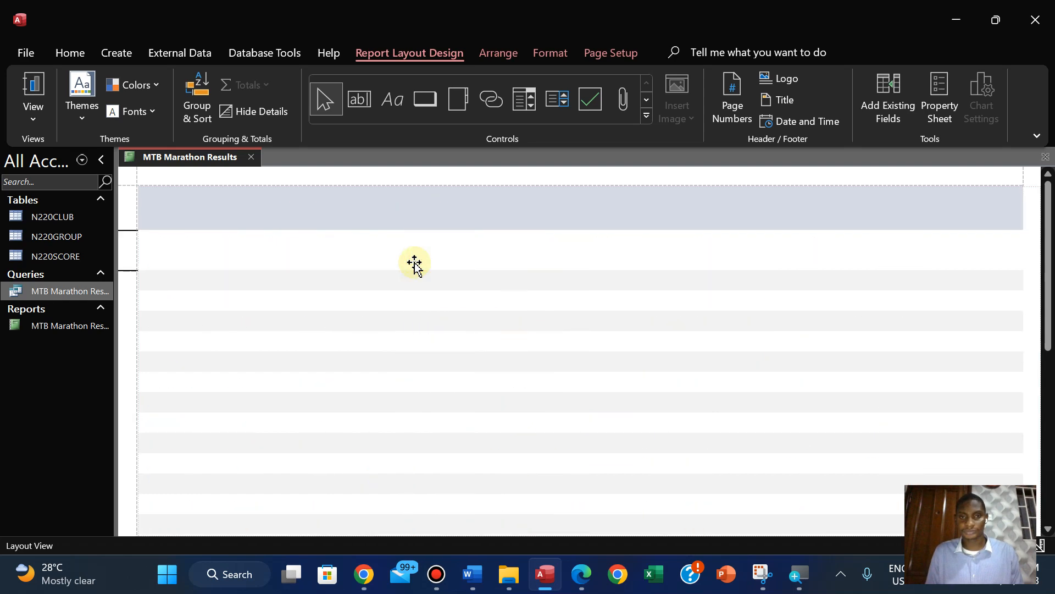
pyautogui.press('Right')
pyautogui.press('Right')
pyautogui.press('Right')
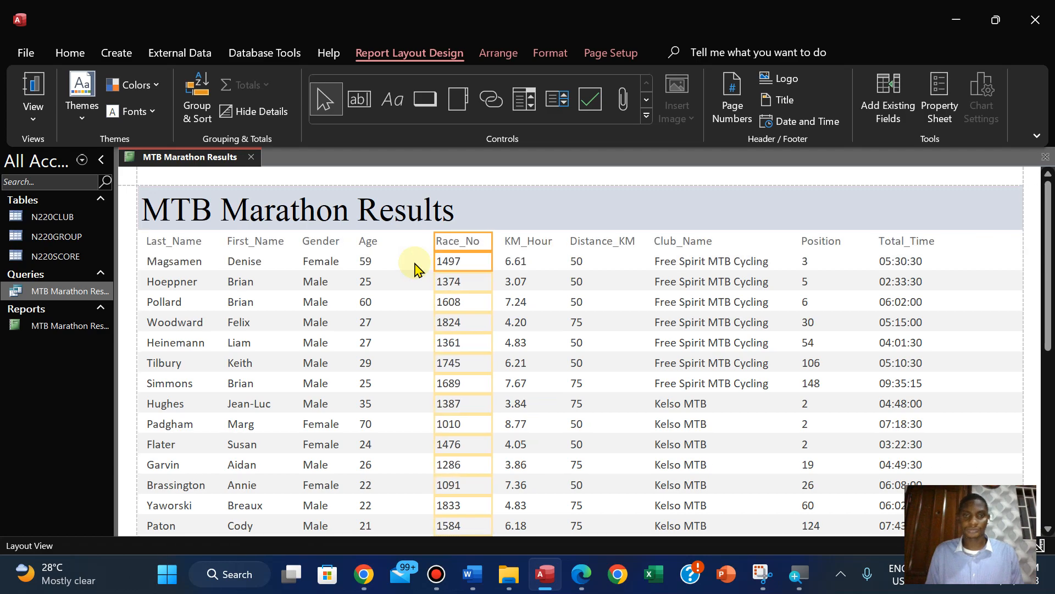
pyautogui.press('Left')
pyautogui.press('Left')
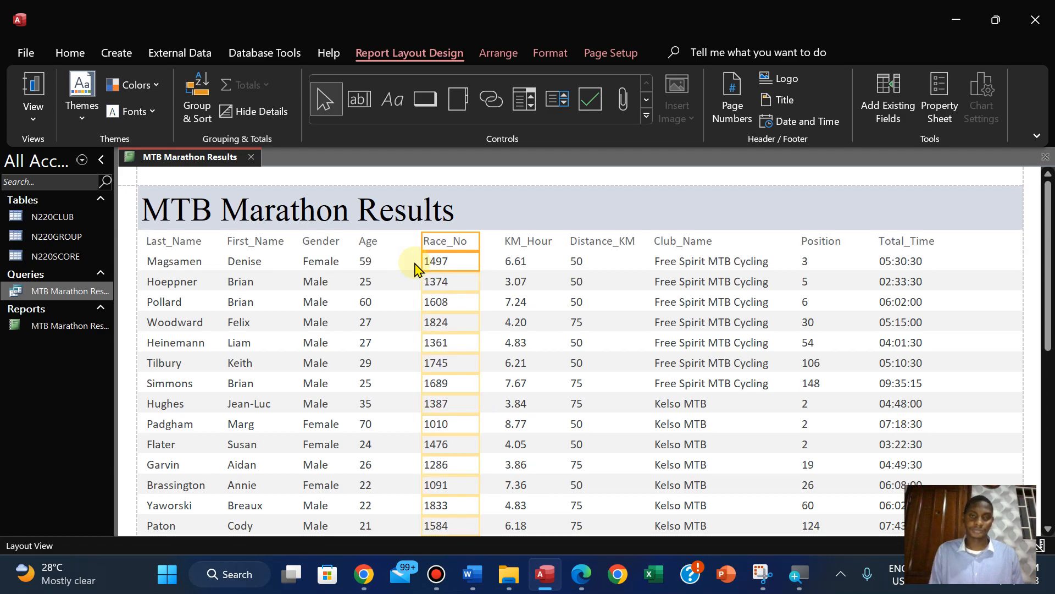
# Nudge the Age heading and its data slightly right, towards the Race_No column
pyautogui.click(369, 241)
pyautogui.keyDown('shift'); pyautogui.click(371, 263); pyautogui.keyUp('shift')
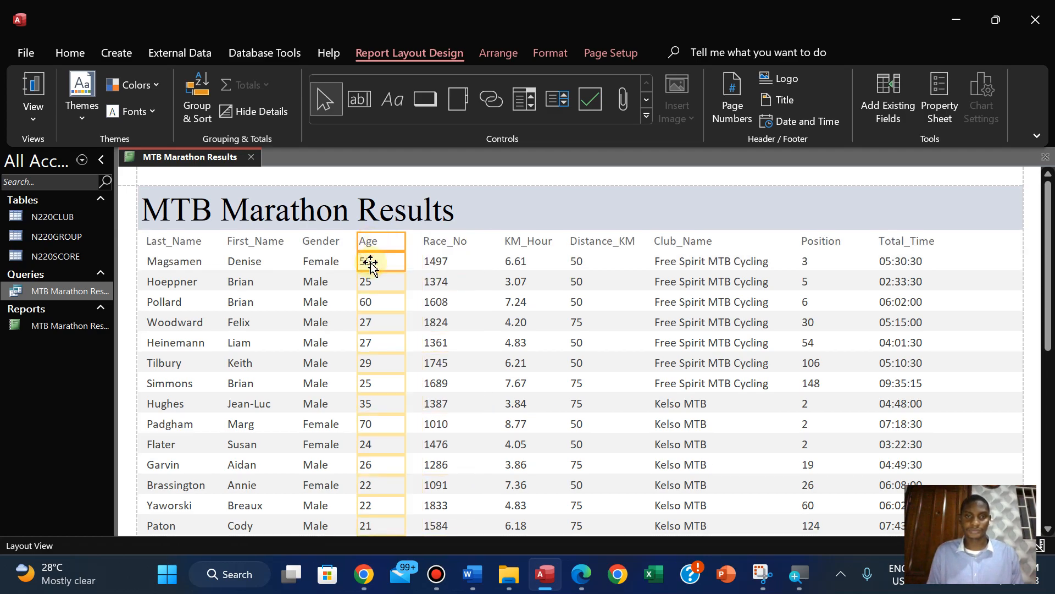
pyautogui.press('Right')
pyautogui.press('Right')
pyautogui.press('Right')
pyautogui.press('Right')
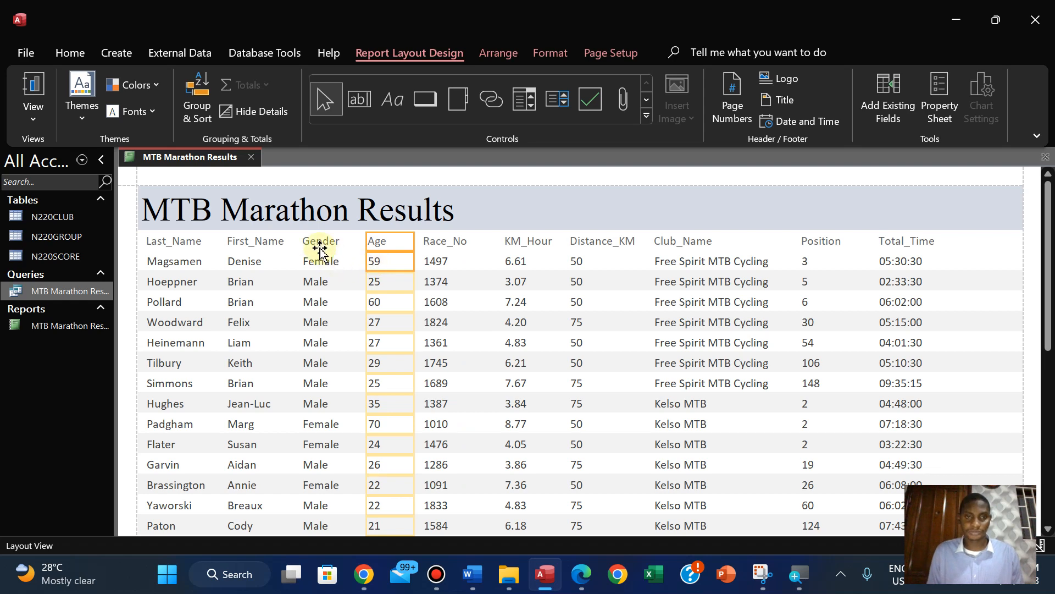
# Nudge the Gender heading and its data slightly right, away from First_Name
pyautogui.click(321, 245)
pyautogui.keyDown('shift'); pyautogui.click(317, 260); pyautogui.keyUp('shift')
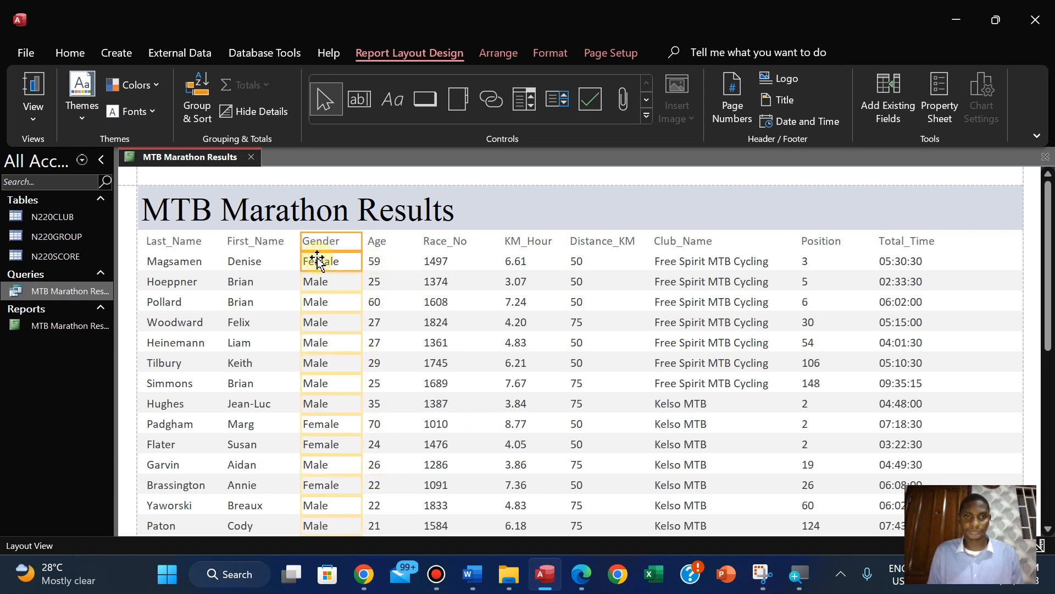
pyautogui.press('Right')
# Narrow the Age column and place it slightly further right, between Gender and Race_No
pyautogui.click(387, 245)
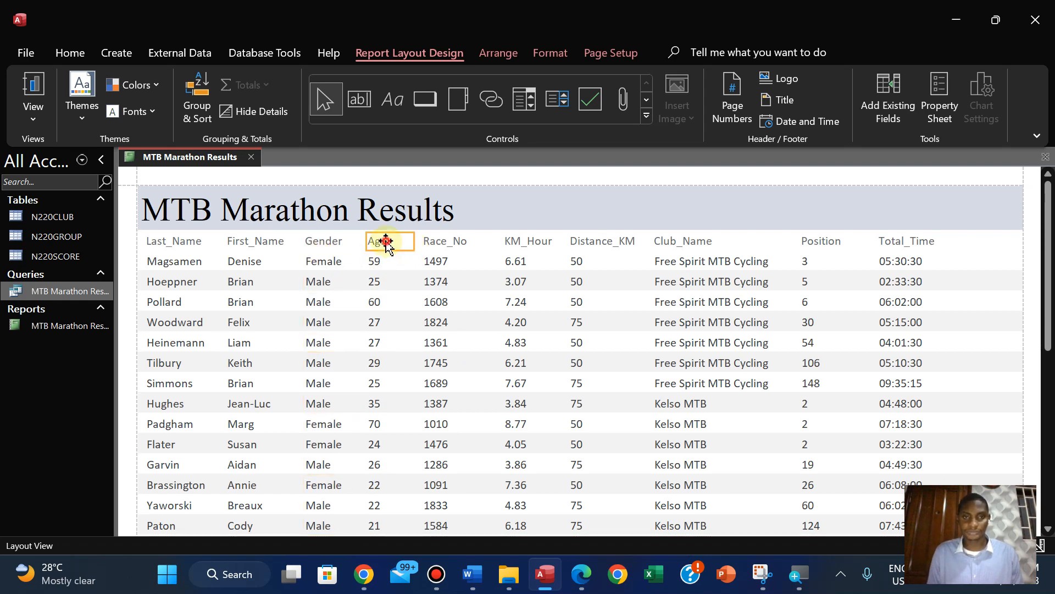
pyautogui.click(381, 259)
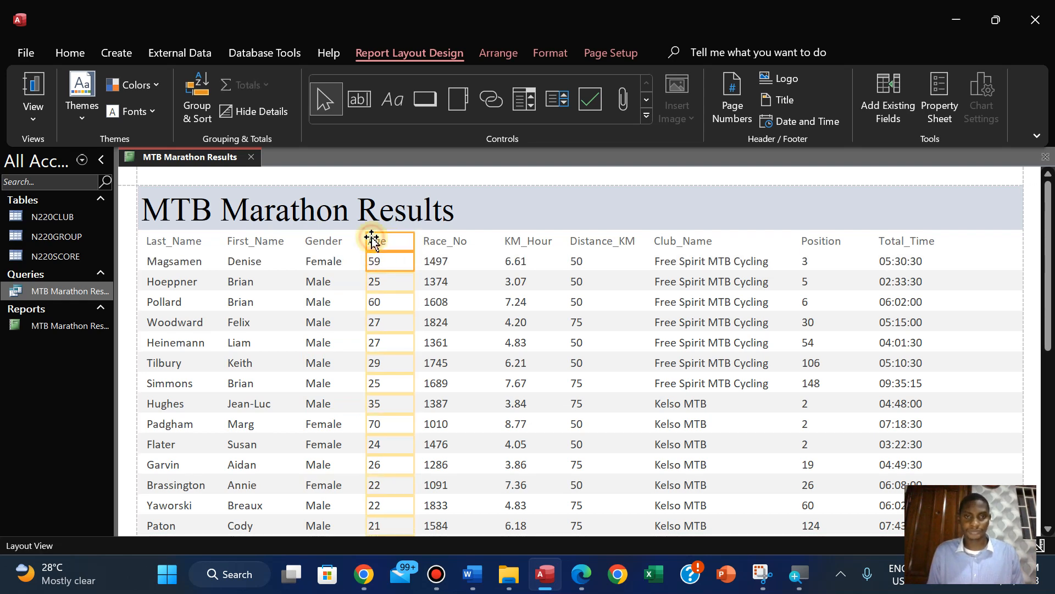
pyautogui.moveTo(414, 245); pyautogui.dragTo(400, 245)
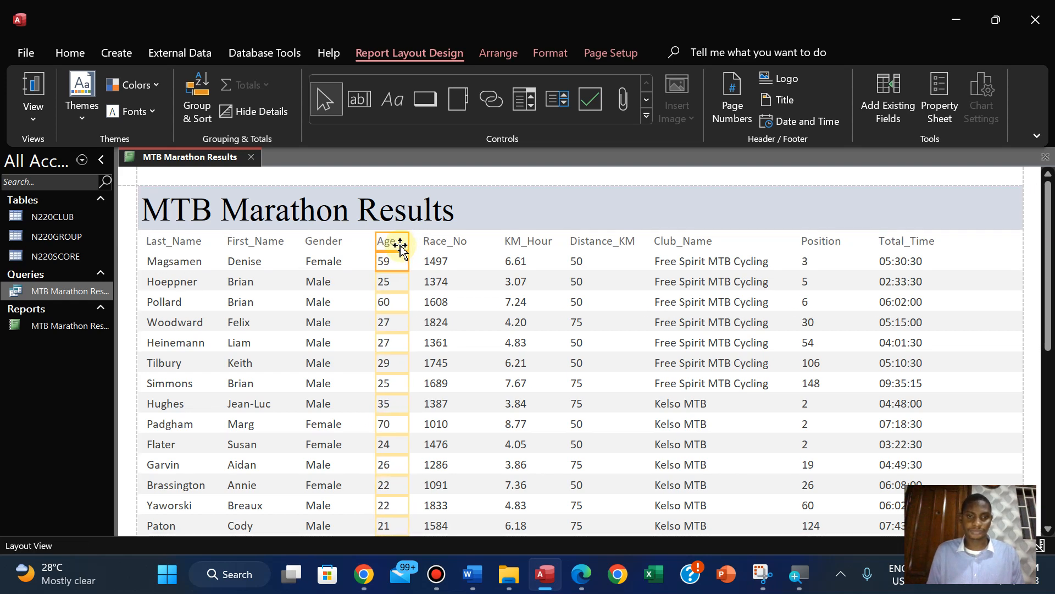
# Nudge the Race_No and Age headings with their data slightly right, closer to the KM_Hour column
pyautogui.click(465, 244)
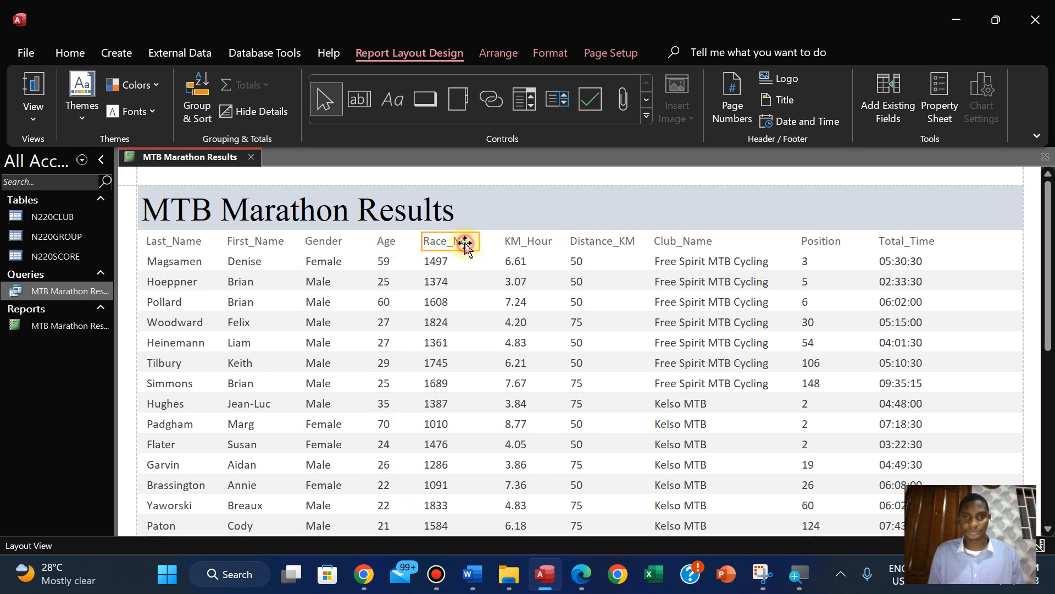
pyautogui.click(446, 264)
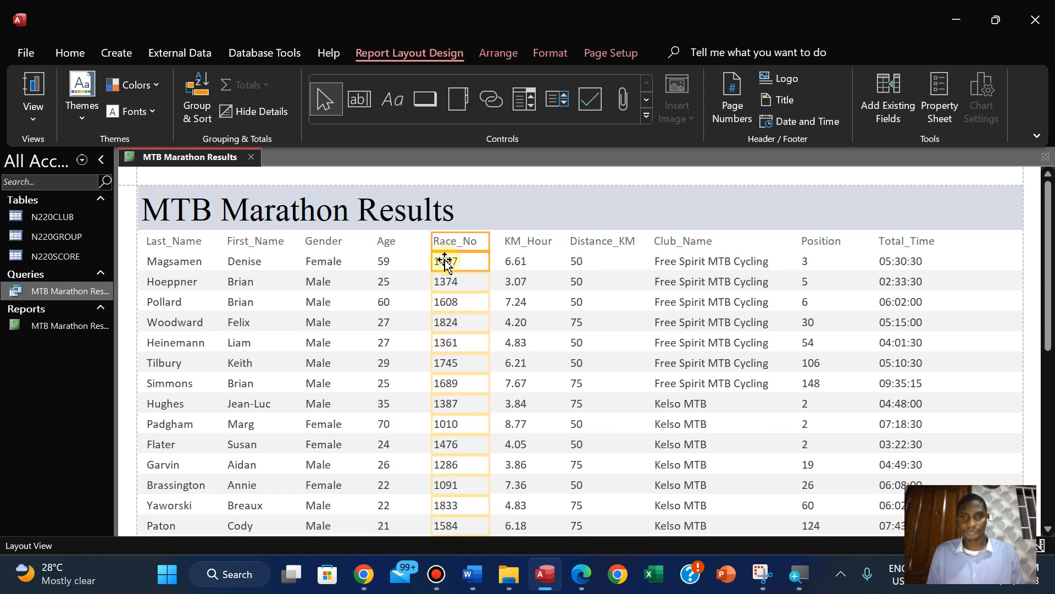
pyautogui.click(386, 242)
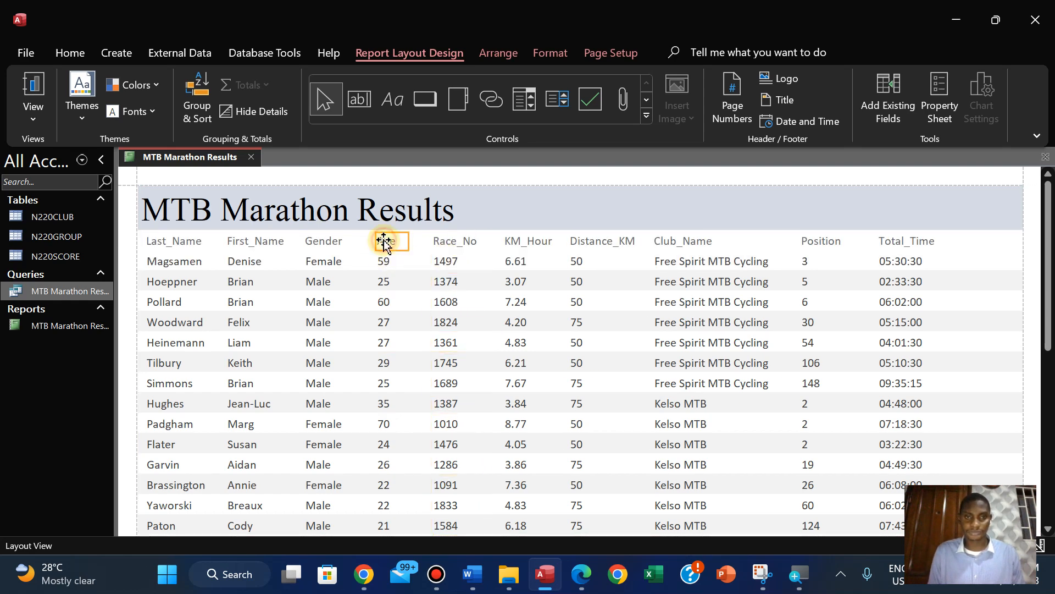
pyautogui.click(383, 263)
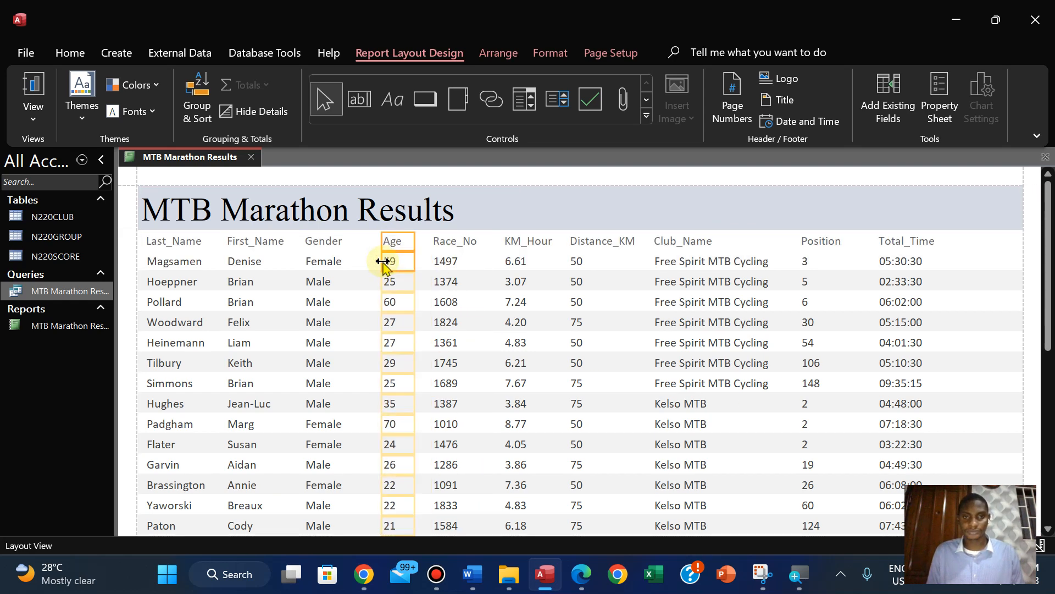
# Shift the Gender and First_Name headings with their data slightly right to even out the spacing between Last_Name and Age
pyautogui.click(336, 242)
pyautogui.click(325, 262)
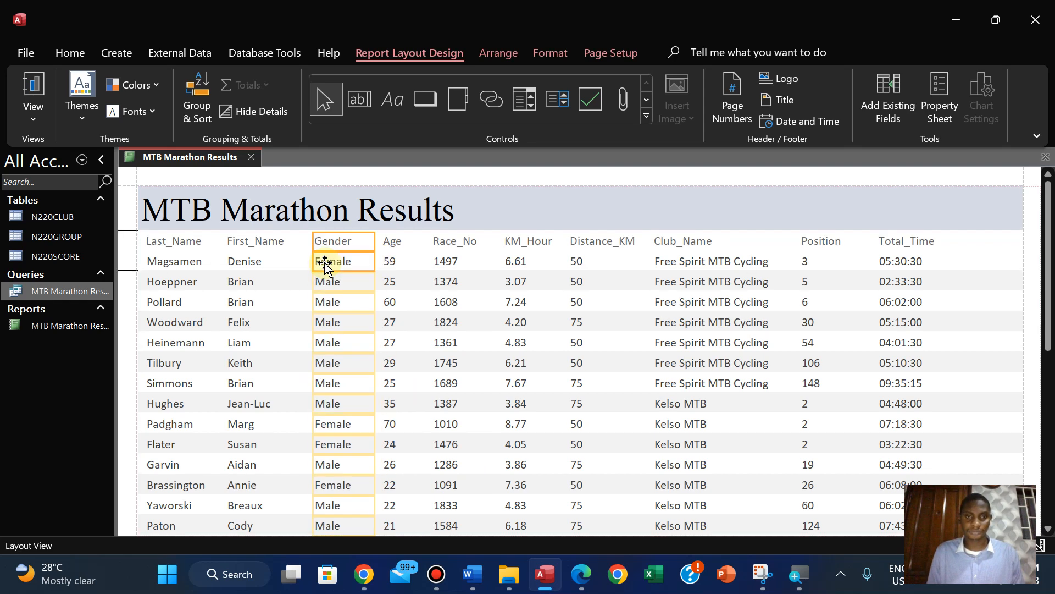
pyautogui.click(251, 248)
pyautogui.click(245, 263)
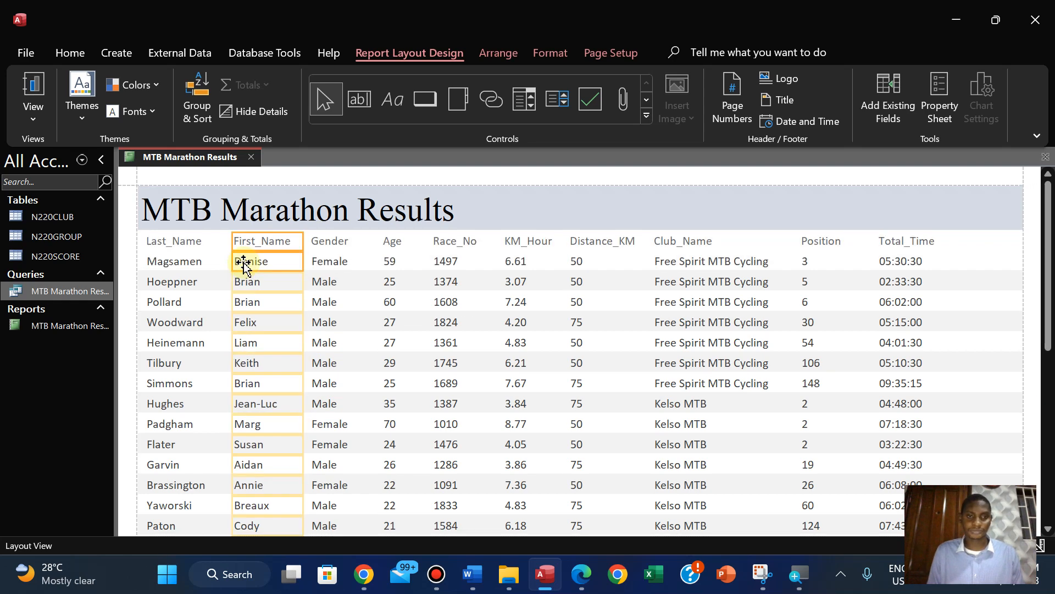
pyautogui.click(171, 242)
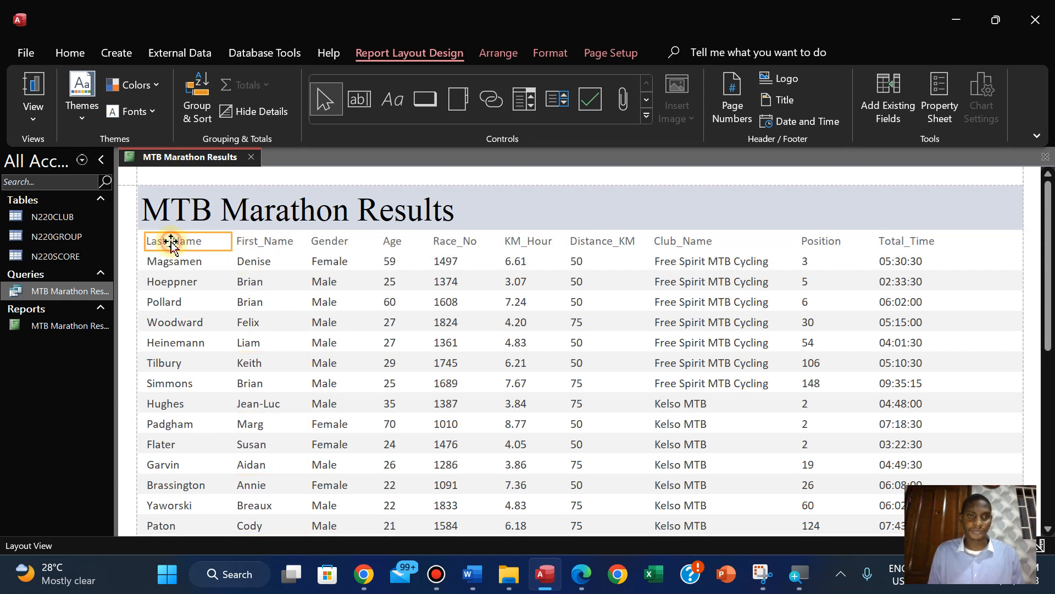
pyautogui.click(169, 259)
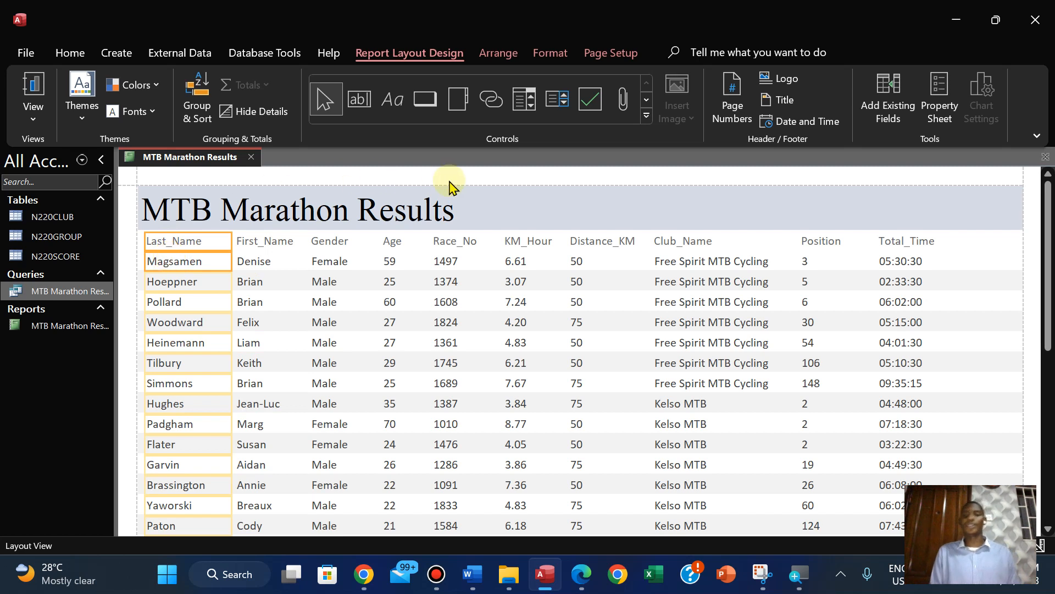
# Save the MTB Marathon Results report with its adjusted column layout
pyautogui.click(942, 215)
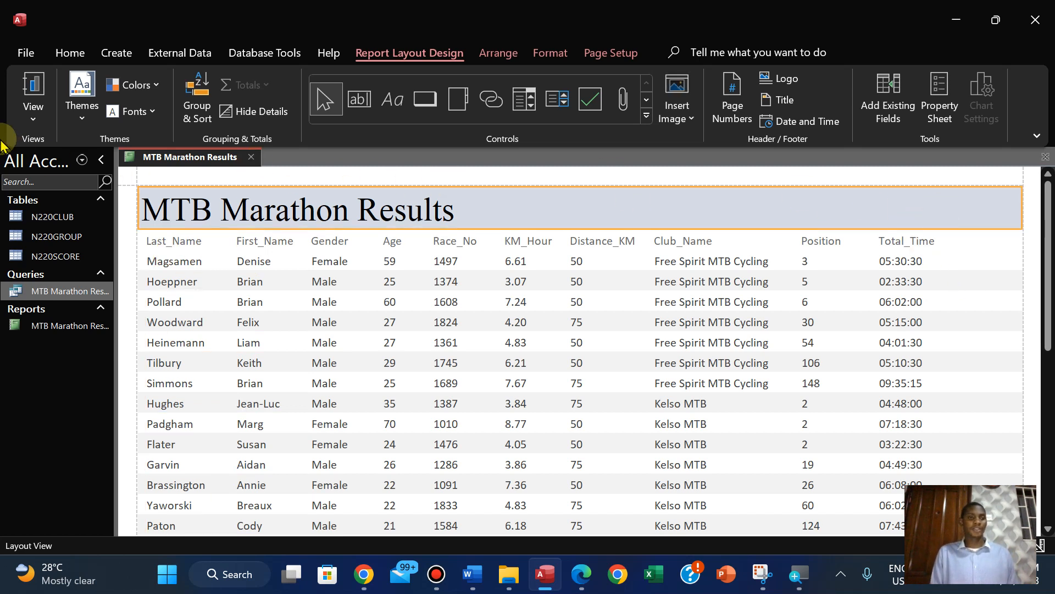
pyautogui.rightClick(161, 158)
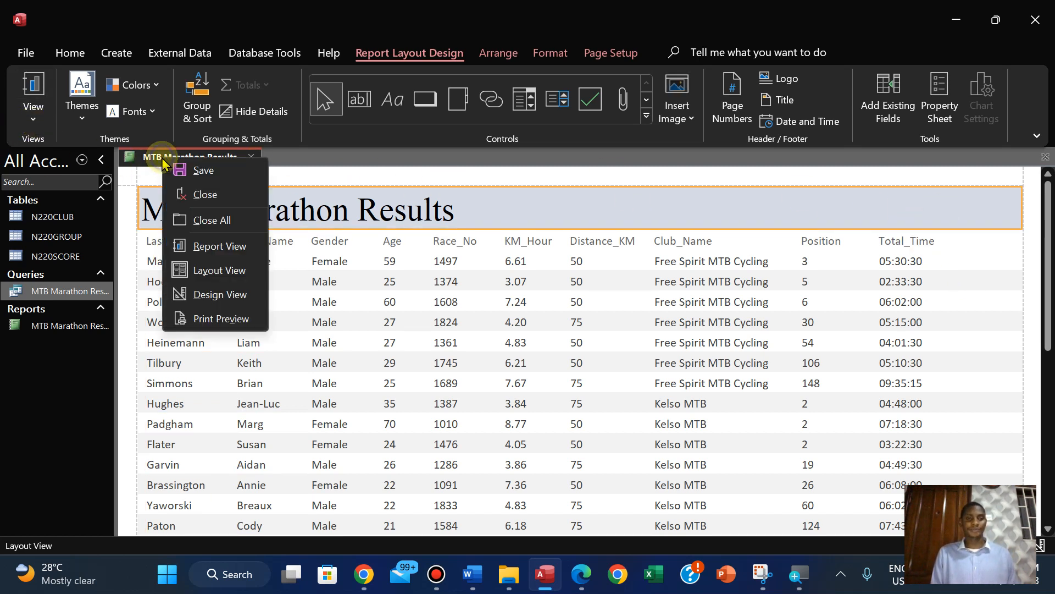
pyautogui.click(201, 172)
# Display the report in Print Preview and check the last page down to its footer
pyautogui.click(33, 110)
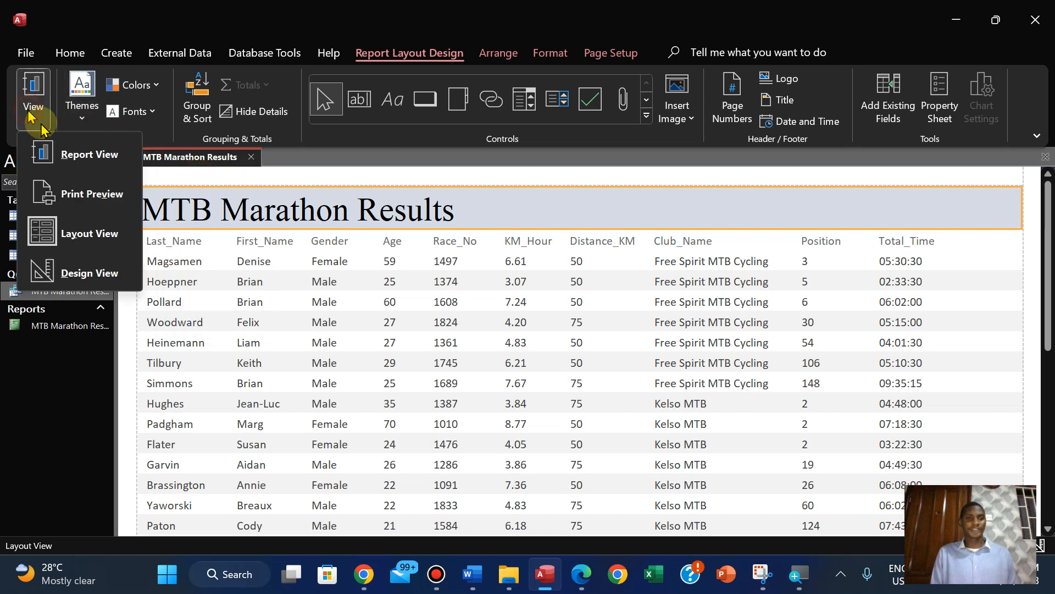
pyautogui.click(94, 211)
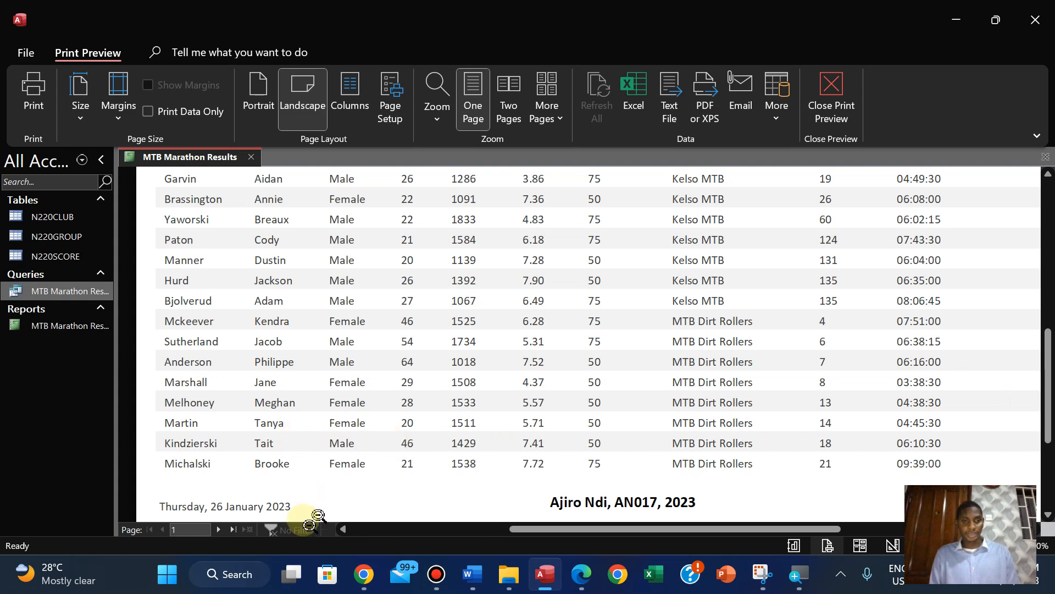
pyautogui.click(233, 530)
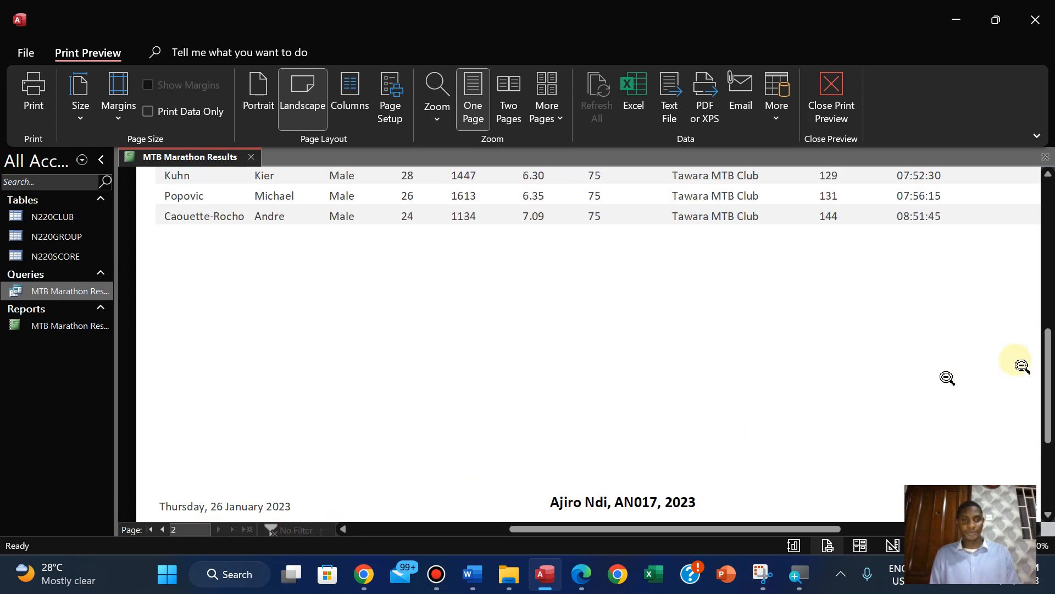
pyautogui.moveTo(1046, 401)
pyautogui.mouseDown()
pyautogui.moveTo(1046, 297)
pyautogui.moveTo(1050, 414)
pyautogui.mouseUp()
# Print all pages with Microsoft Print to PDF, and copy the name PRINTOUT 2 from the question paper in Edge before returning to Access
pyautogui.click(44, 103)
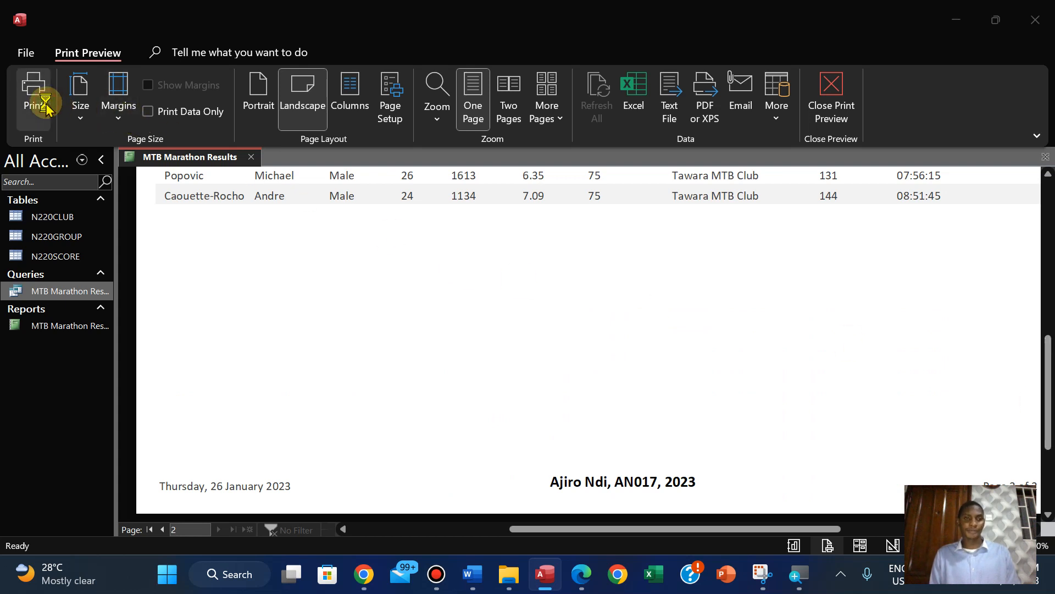
pyautogui.click(589, 344)
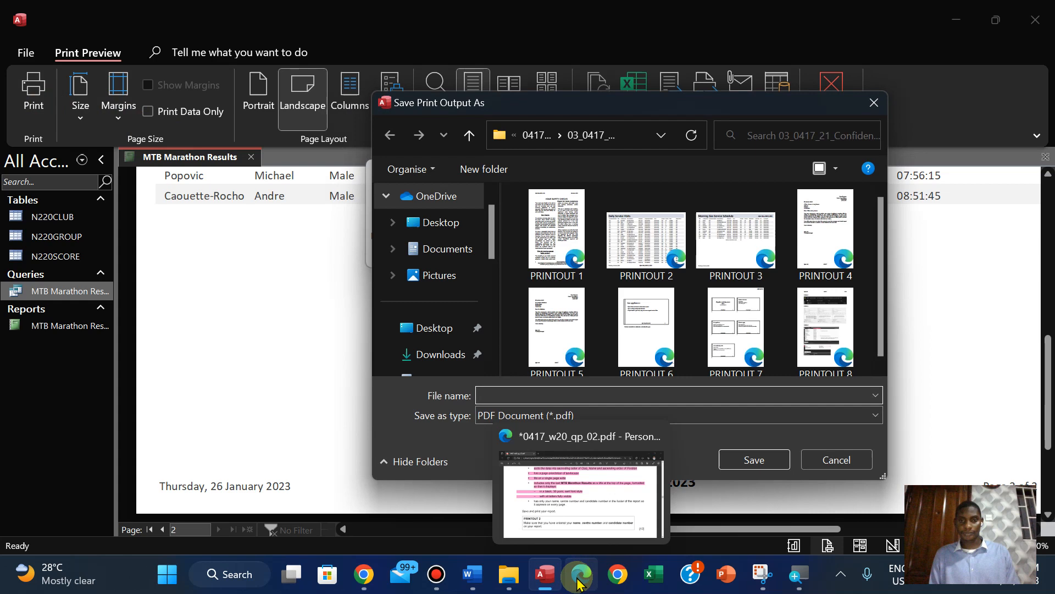
pyautogui.click(579, 583)
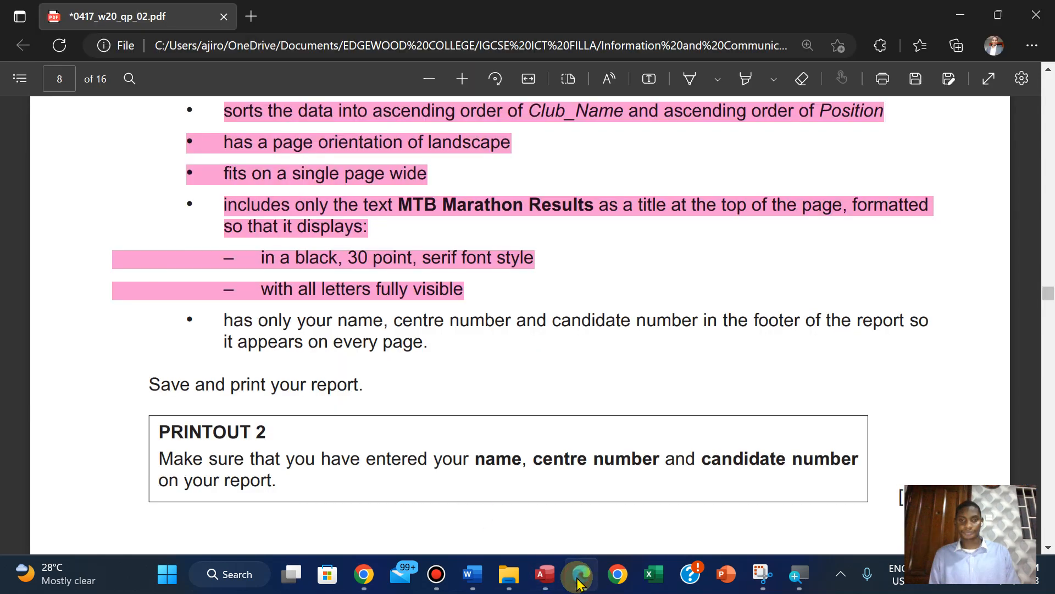
pyautogui.moveTo(162, 434); pyautogui.dragTo(276, 427)
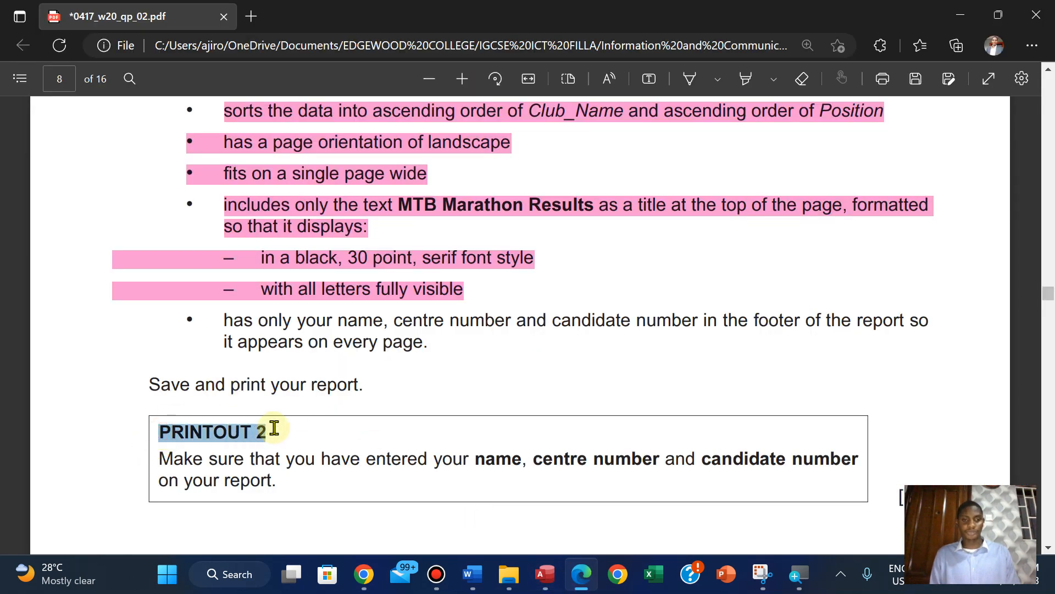
pyautogui.rightClick(286, 278)
pyautogui.click(300, 292)
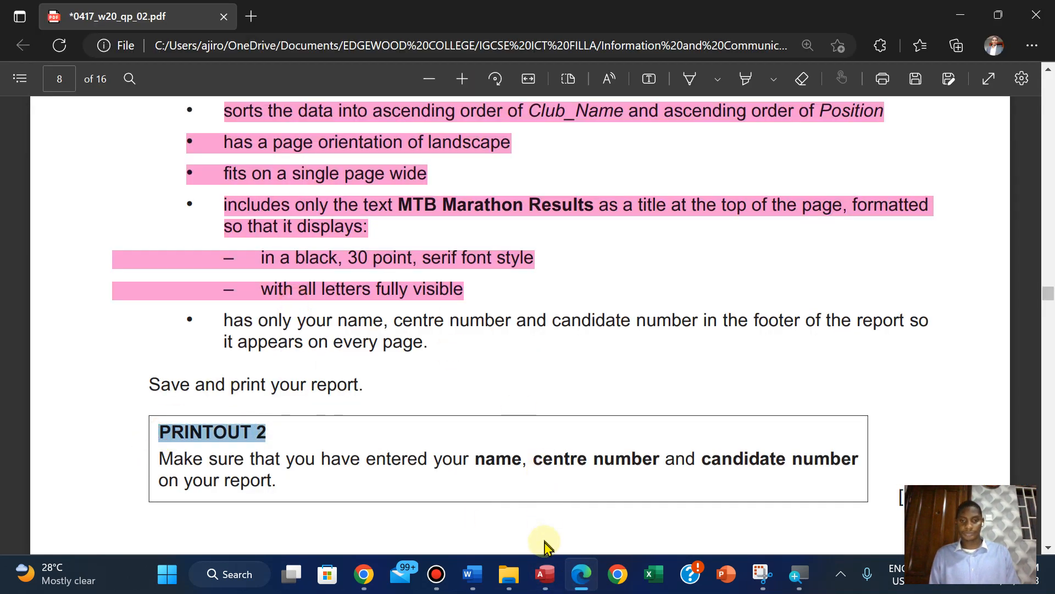
pyautogui.click(544, 573)
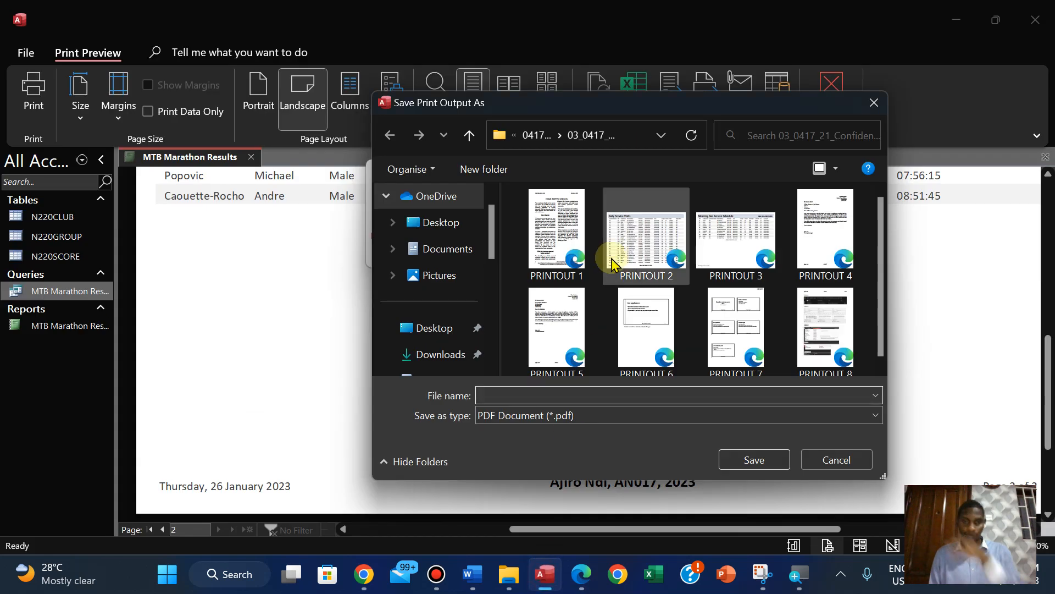
# Save the PDF as PRINTOUT 2 in the 11_0417_02 confidential source files folder inside 2020 November
pyautogui.click(531, 138)
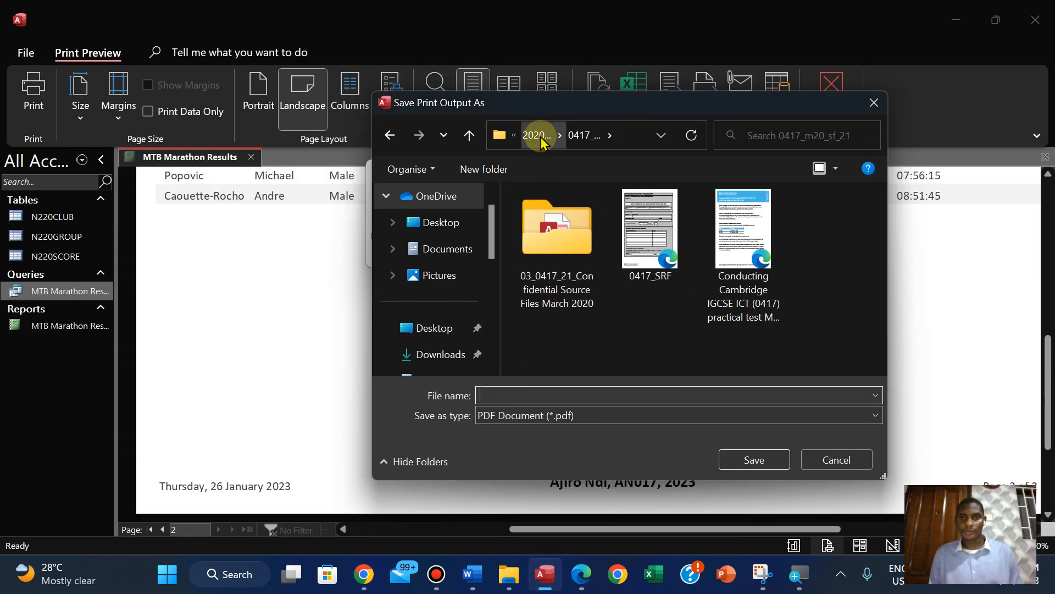
pyautogui.click(531, 137)
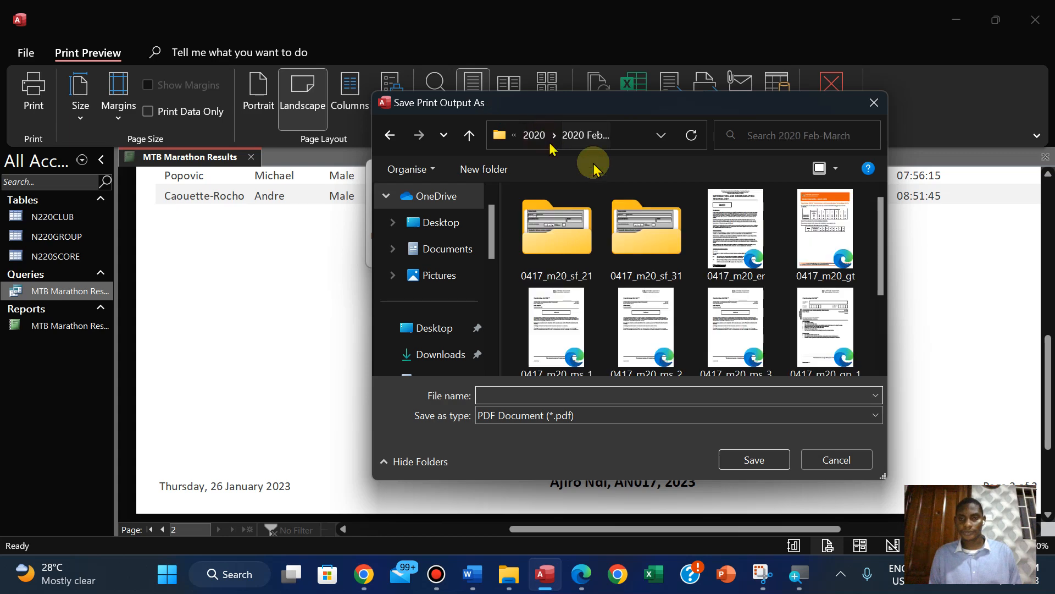
pyautogui.click(533, 135)
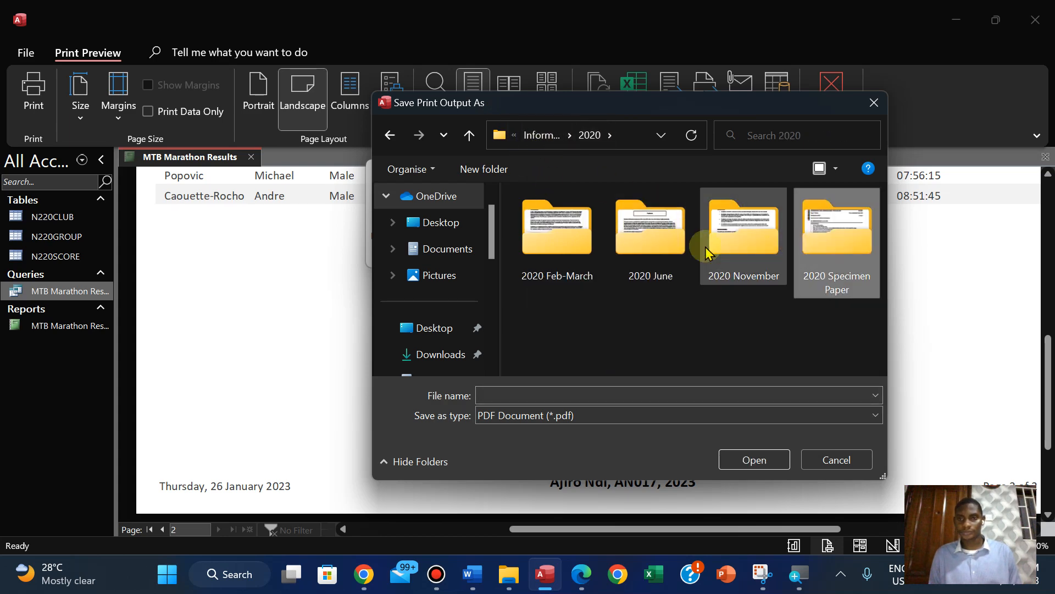
pyautogui.doubleClick(702, 237)
pyautogui.doubleClick(564, 246)
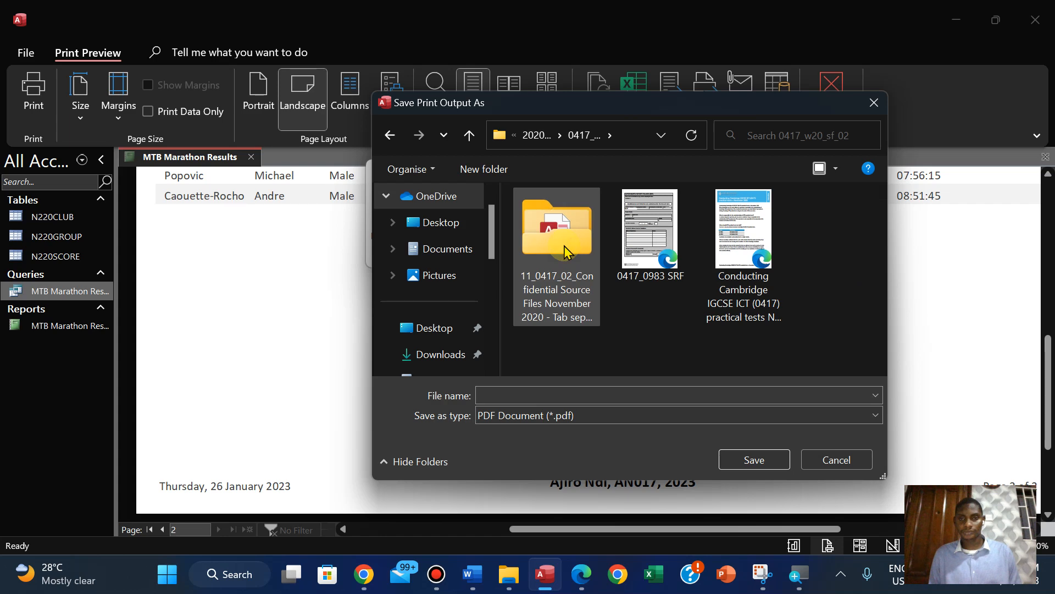
pyautogui.click(488, 395)
pyautogui.write('PRINTOUT 2')
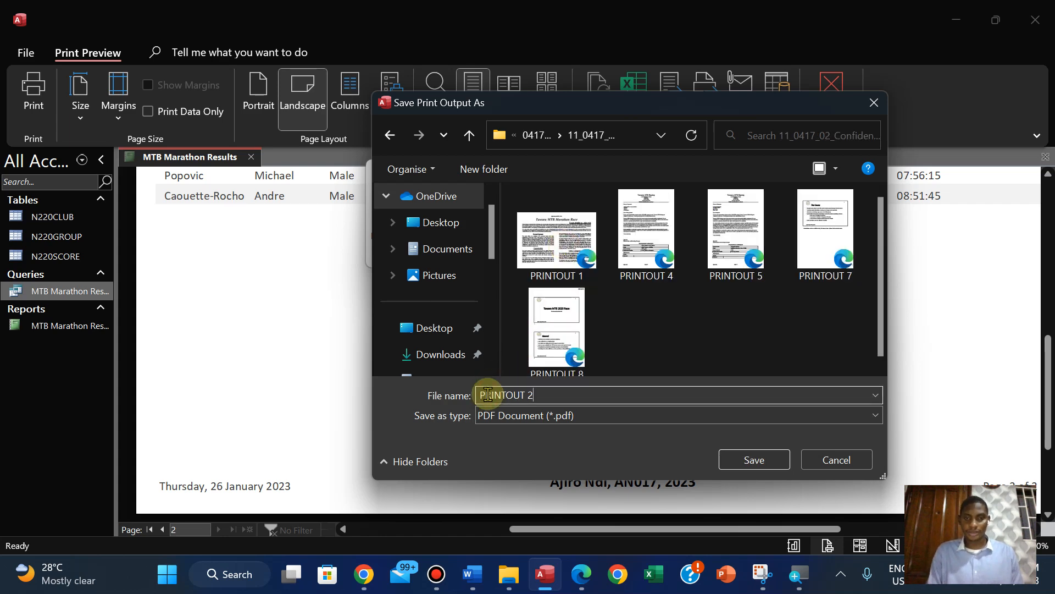
pyautogui.click(745, 463)
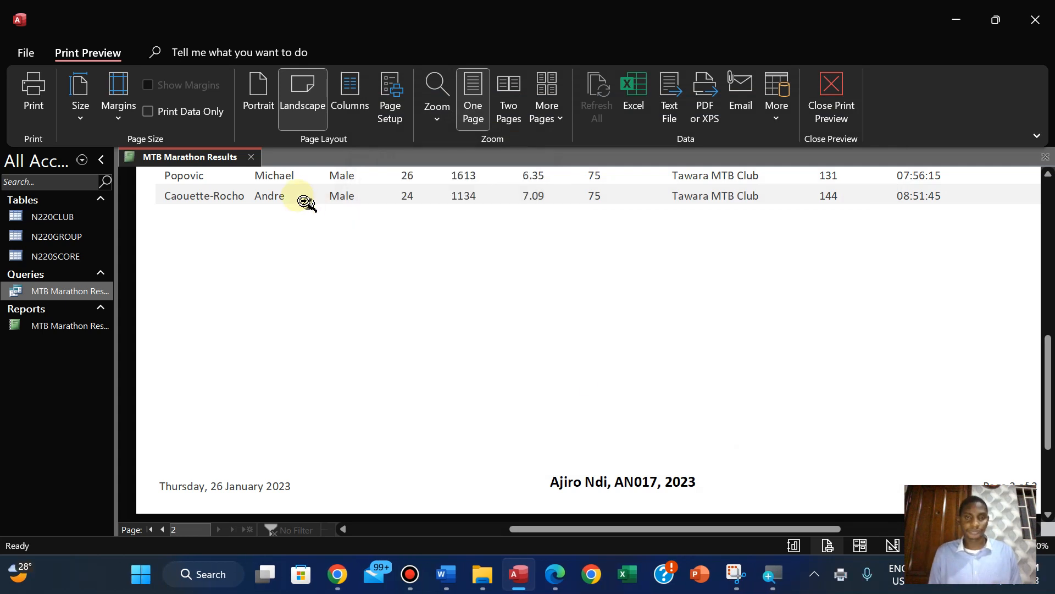
# Examine both pages of the report in the preview, checking column spacing, title, data and footer at whole-page zoom
pyautogui.rightClick(205, 159)
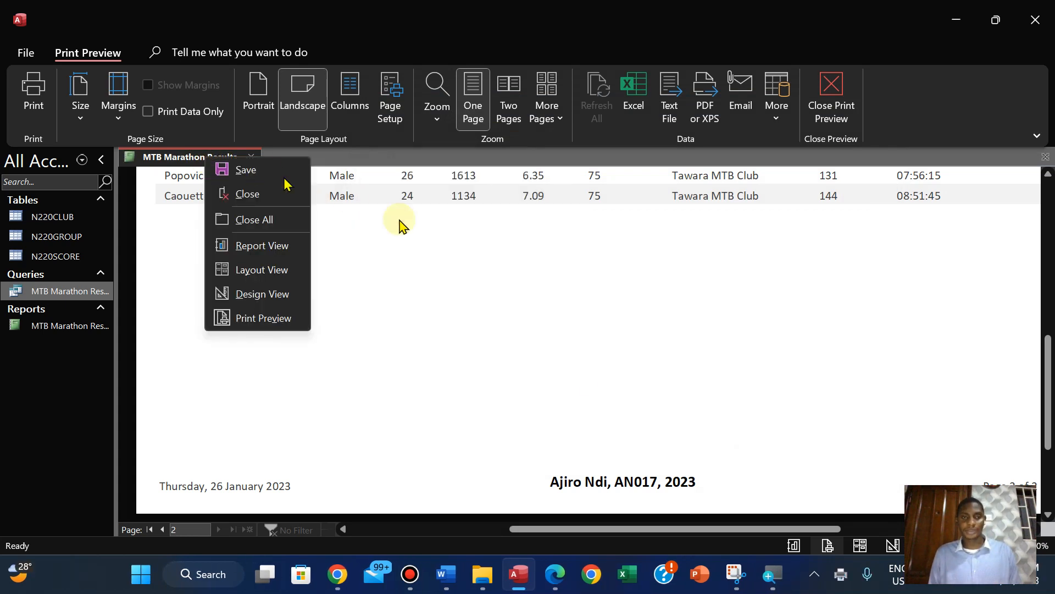
pyautogui.click(1047, 376)
pyautogui.moveTo(1047, 377); pyautogui.dragTo(1047, 251)
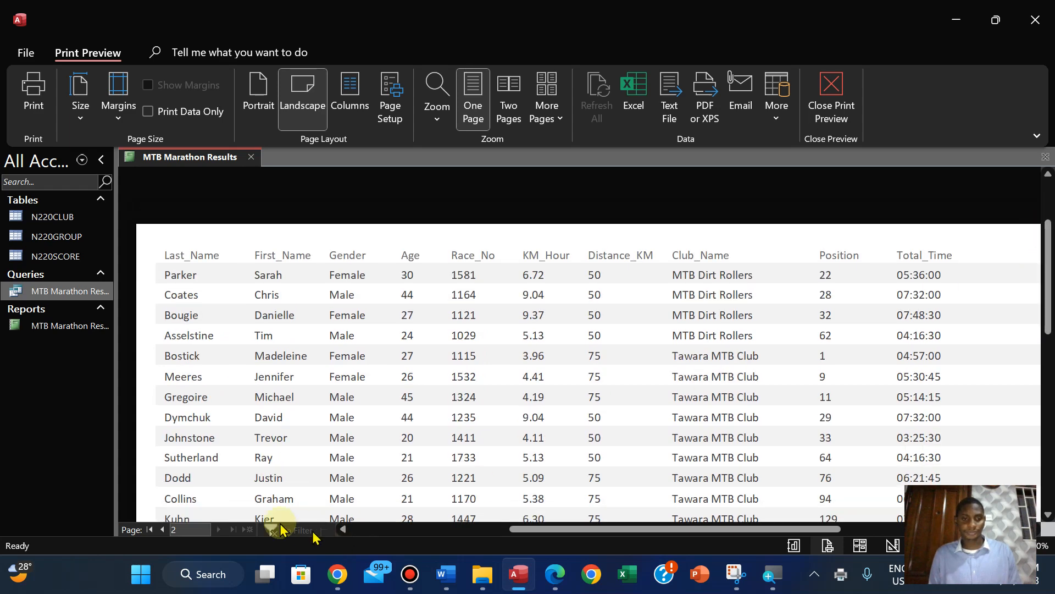
pyautogui.click(163, 530)
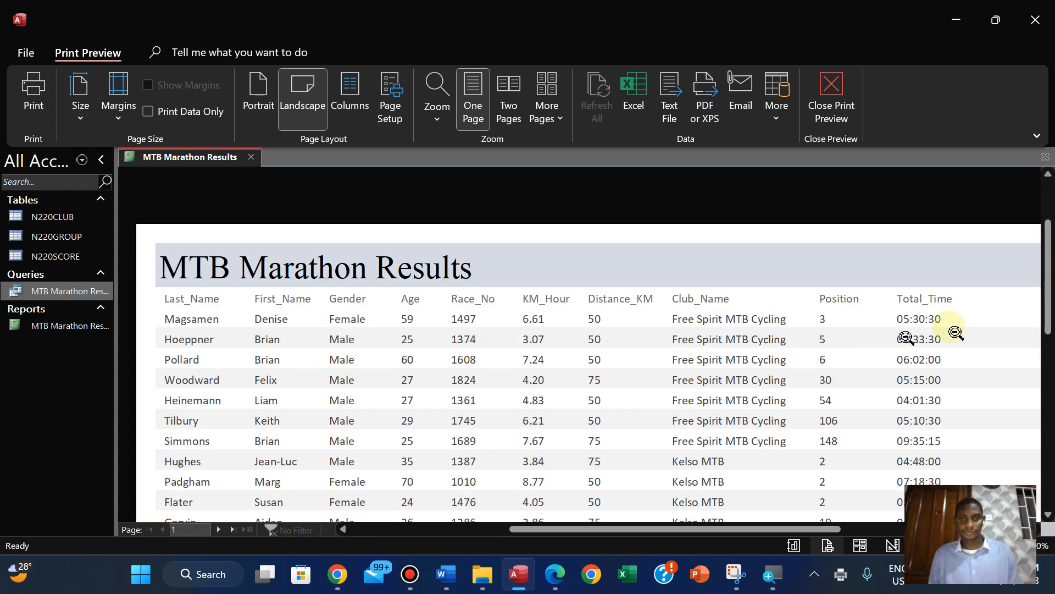
pyautogui.scroll(-1, 1050, 318)
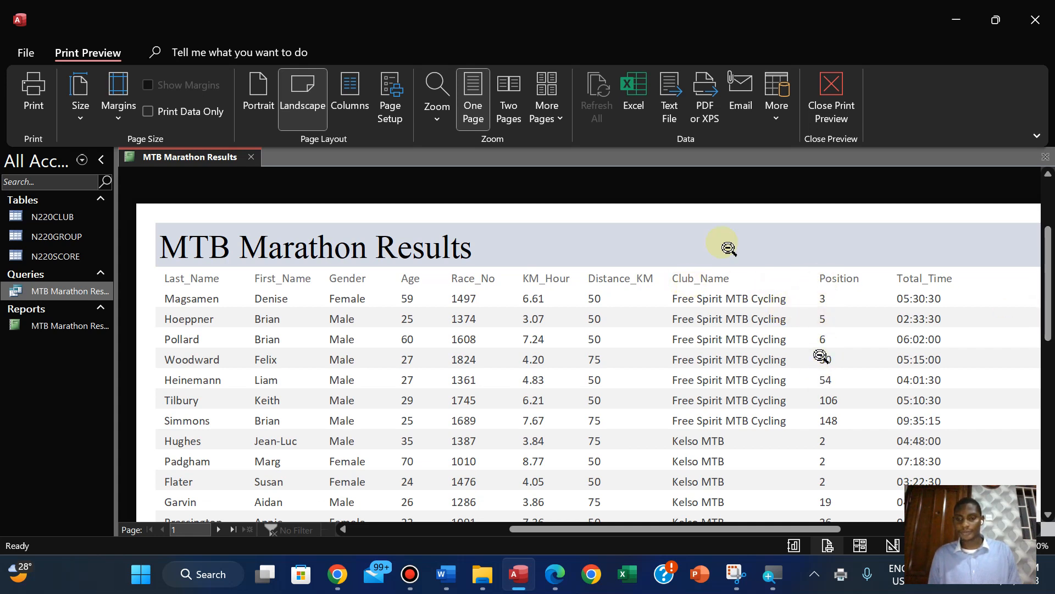
pyautogui.moveTo(593, 6)
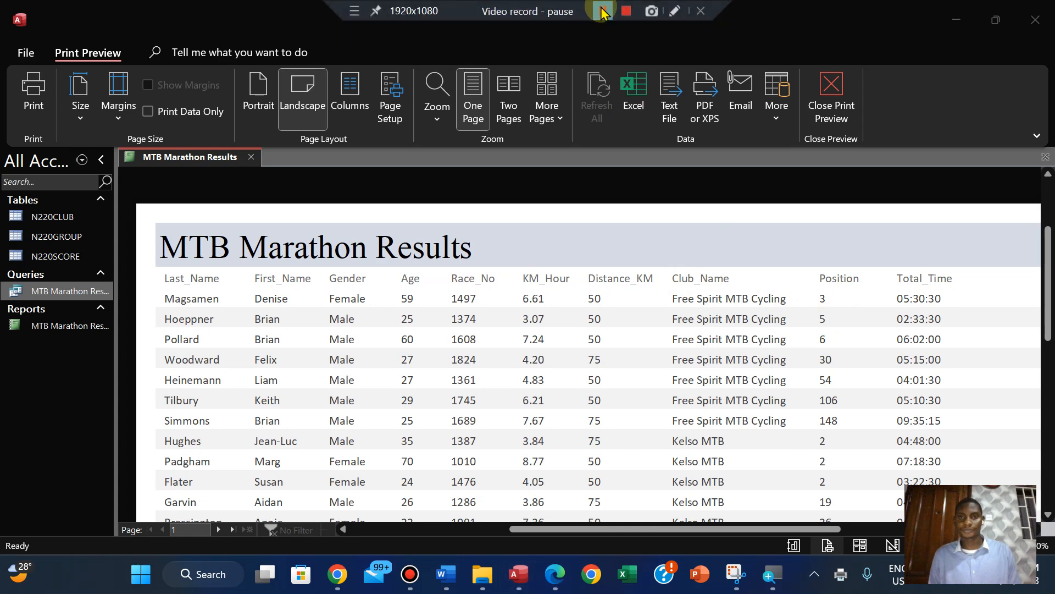
pyautogui.click(584, 325)
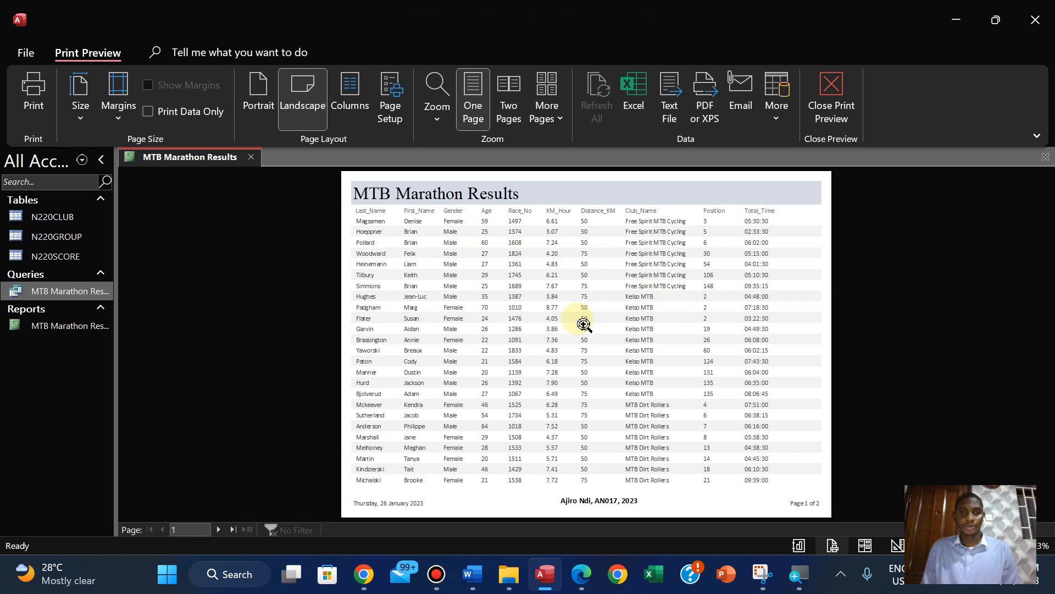
pyautogui.click(219, 530)
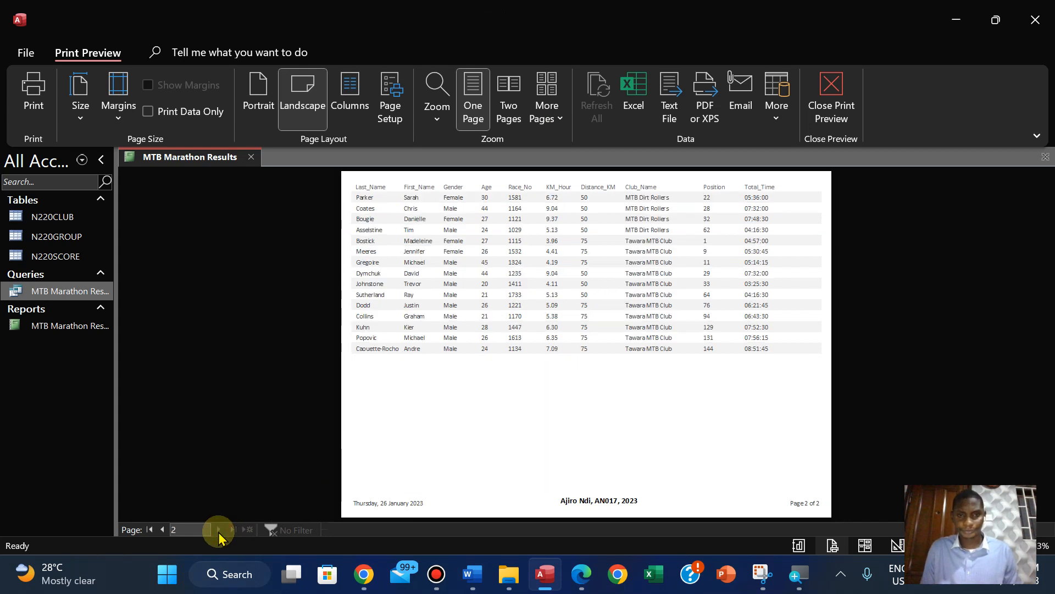
# Leave the print preview and close the MTB Marathon Results report
pyautogui.click(834, 108)
pyautogui.rightClick(209, 163)
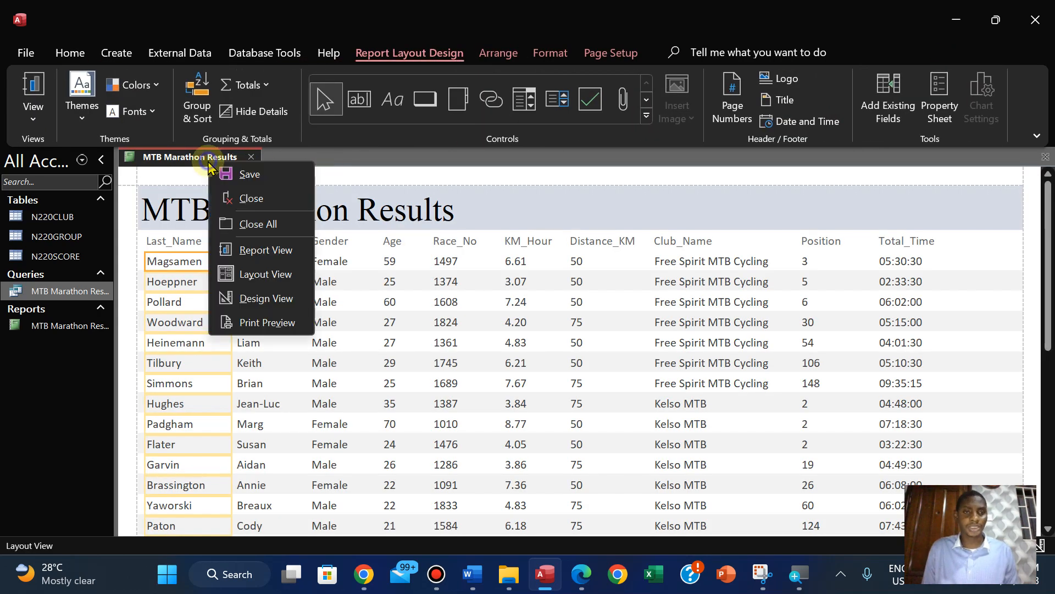
pyautogui.click(247, 198)
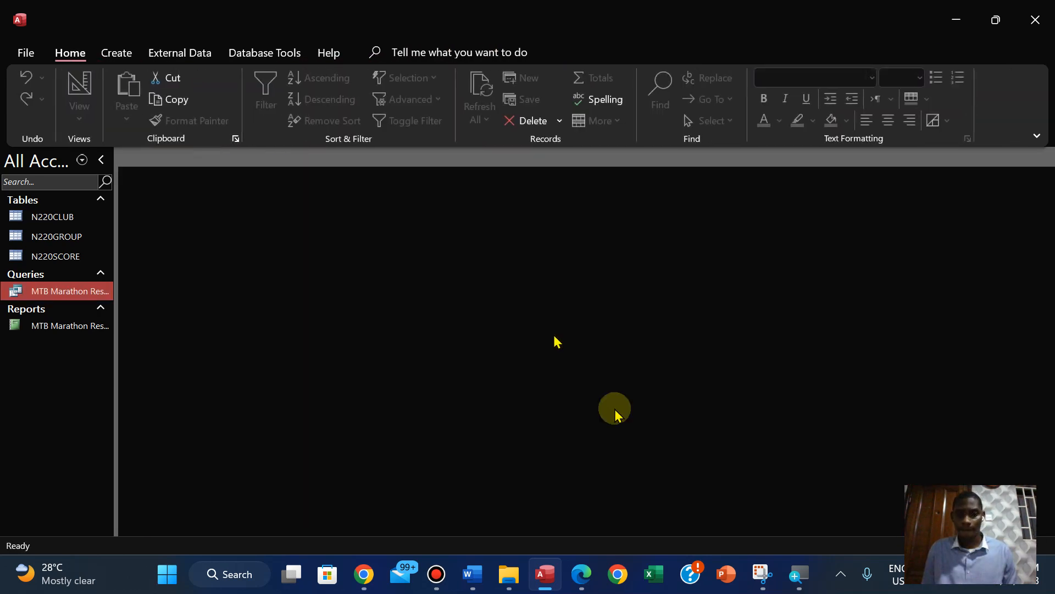
# Switch to the question paper in Edge and highlight the footer requirement through the PRINTOUT 2 box in green
pyautogui.click(583, 568)
pyautogui.press('Down')
pyautogui.press('Down')
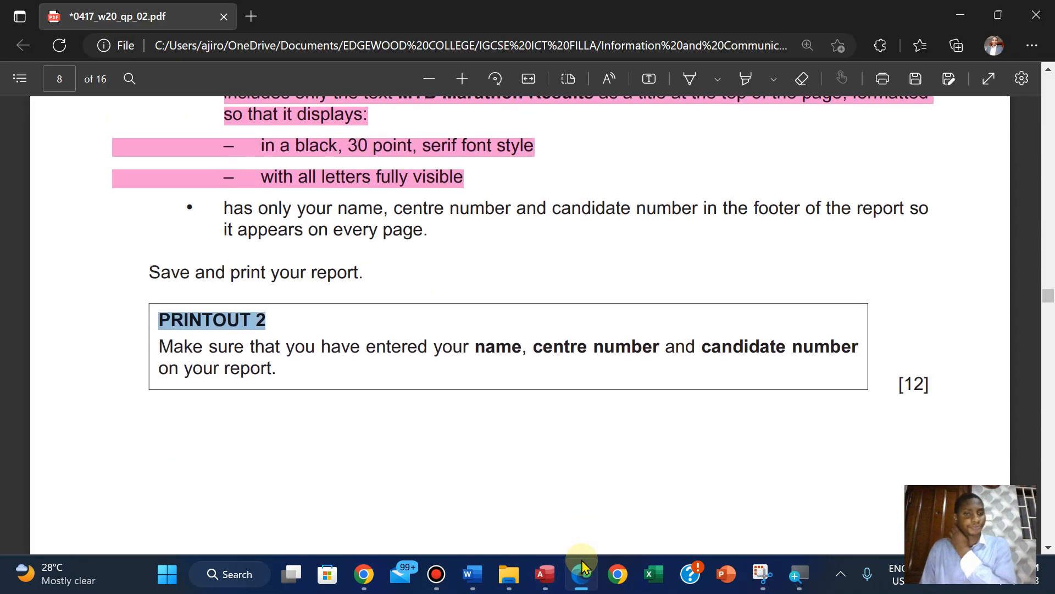
pyautogui.moveTo(223, 197); pyautogui.dragTo(931, 368)
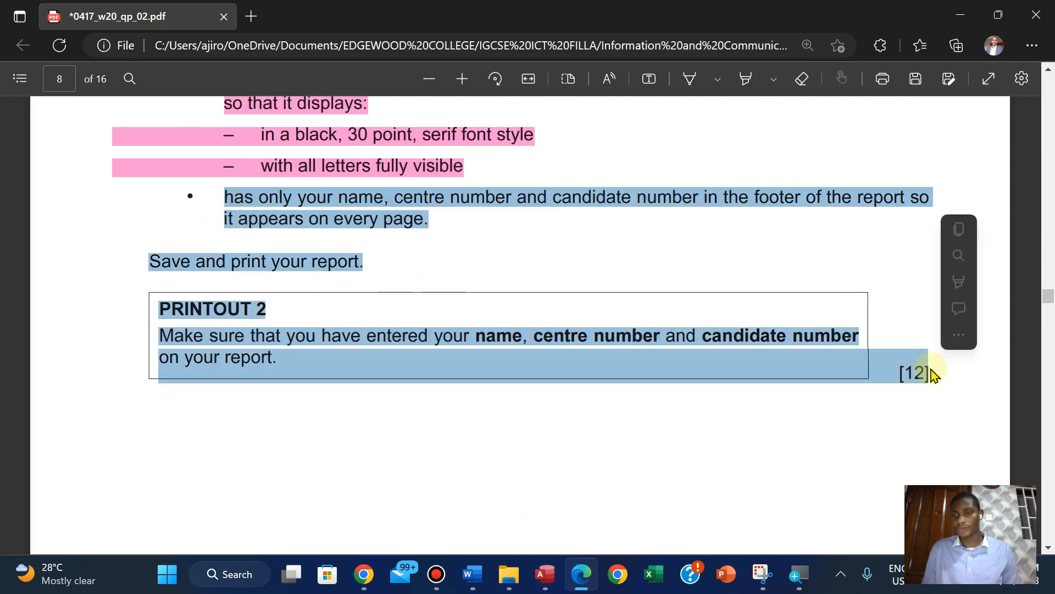
pyautogui.moveTo(956, 289)
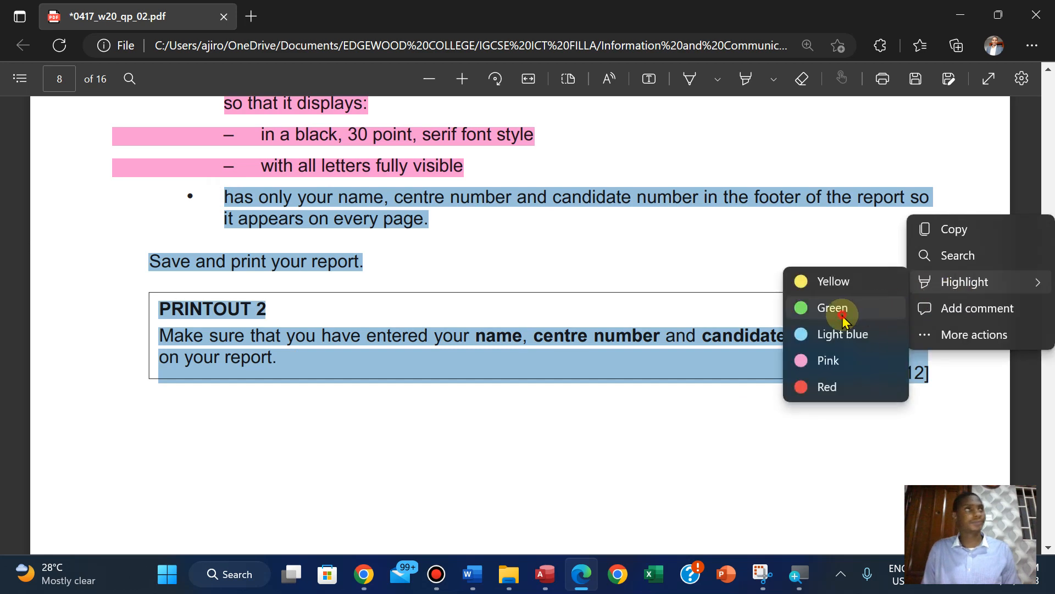
pyautogui.click(843, 318)
# Read the requirements of steps 24 and 25 on page 9, including the evidence instructions
pyautogui.scroll(-1, 841, 313)
pyautogui.scroll(-5, 842, 315)
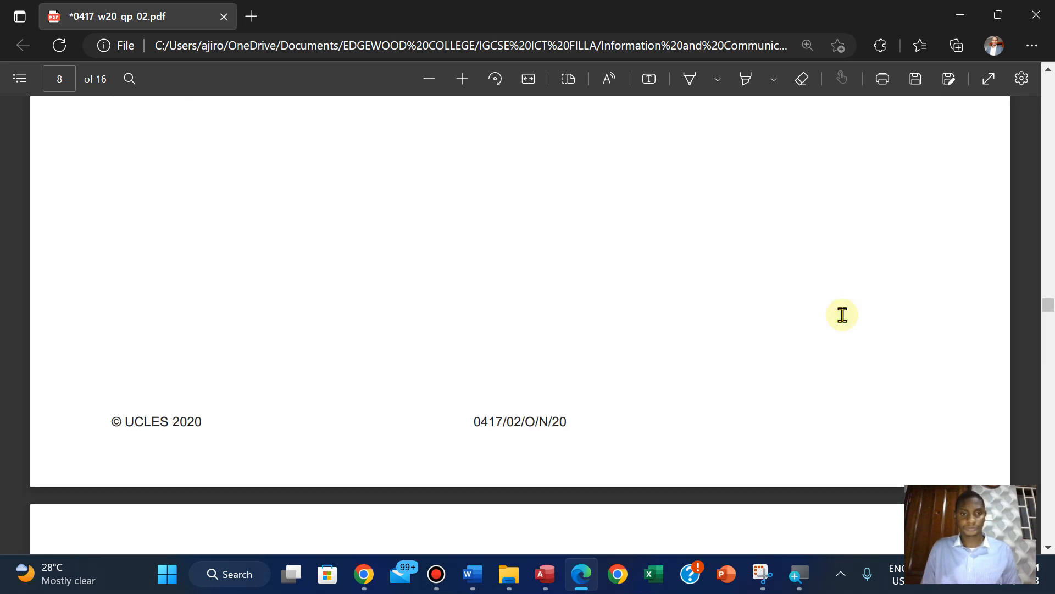
pyautogui.scroll(-8, 842, 315)
pyautogui.scroll(2, 842, 314)
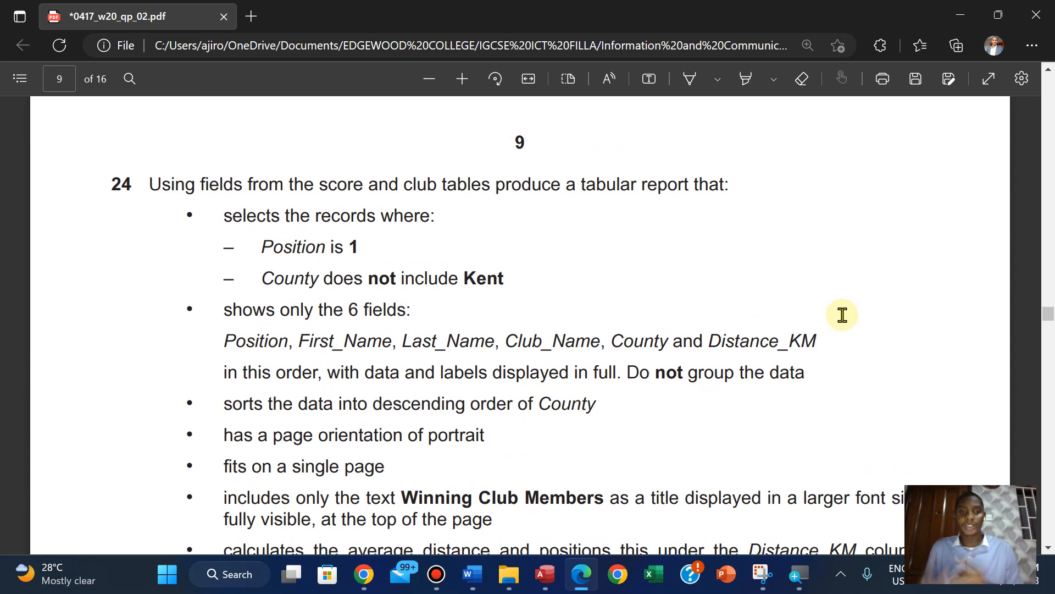
pyautogui.scroll(-10, 842, 314)
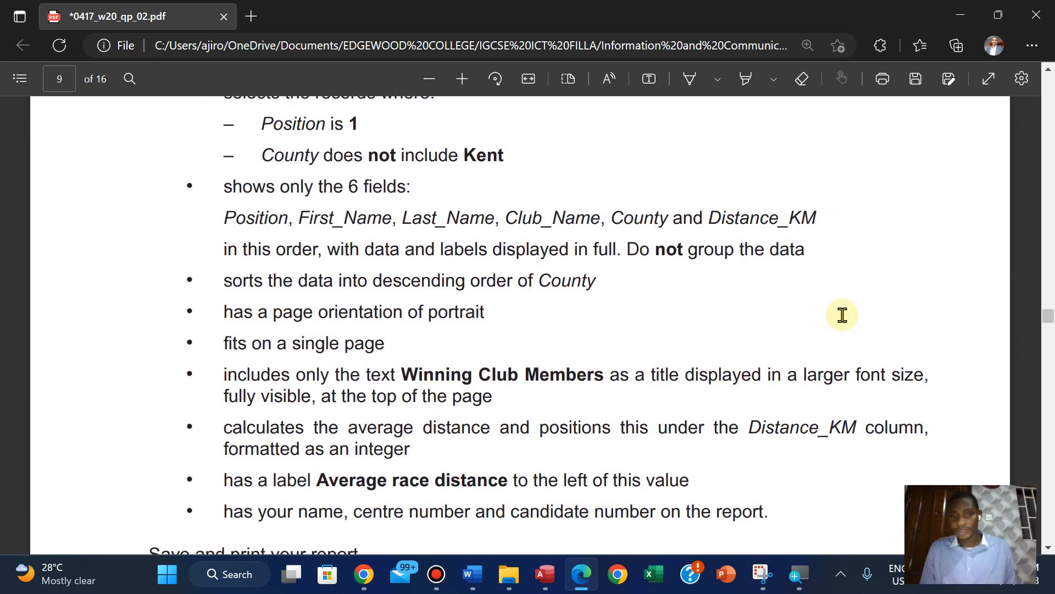
pyautogui.scroll(-3, 842, 315)
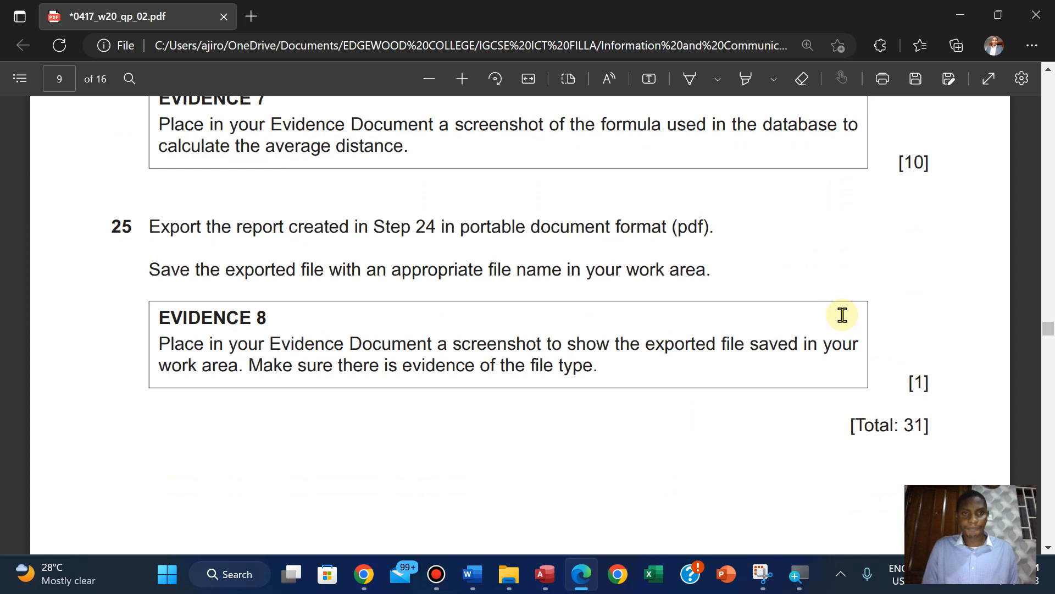
pyautogui.scroll(1, 842, 315)
pyautogui.scroll(-1, 842, 314)
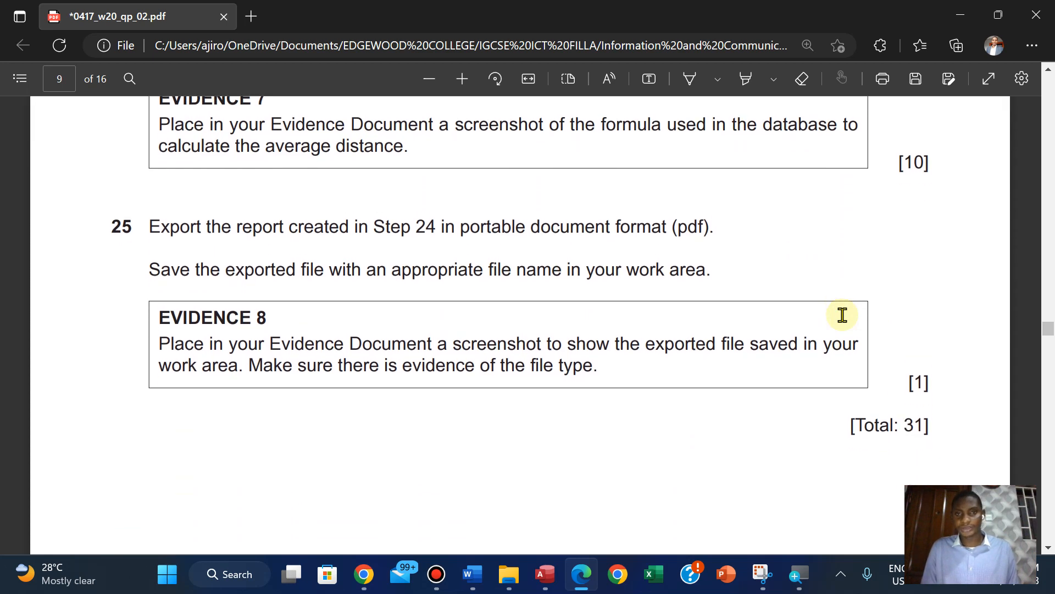
pyautogui.scroll(13, 842, 315)
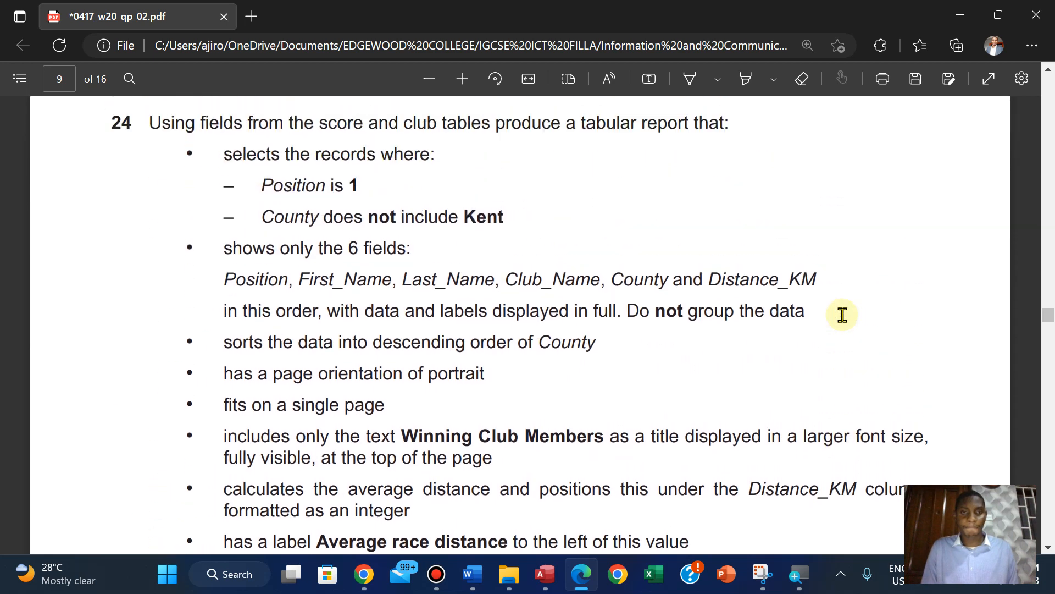
pyautogui.scroll(2, 842, 314)
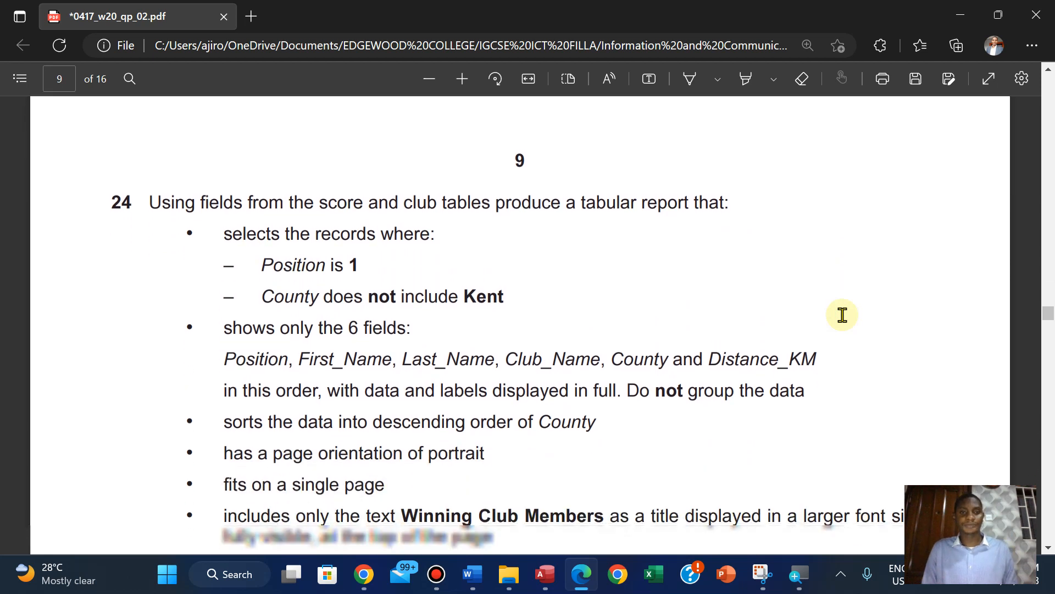
pyautogui.scroll(-1, 842, 314)
pyautogui.scroll(-1, 411, 384)
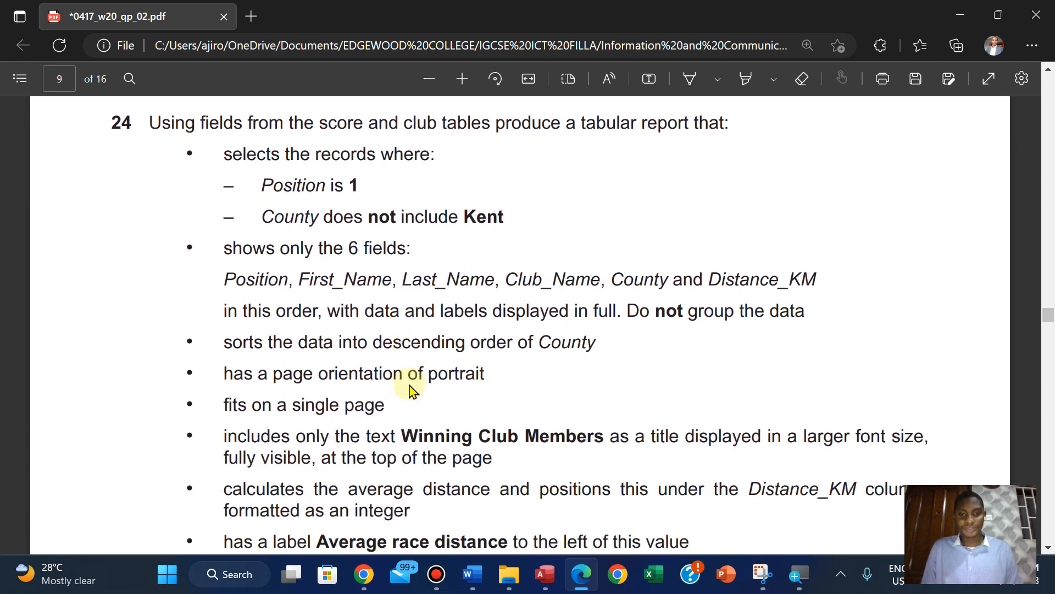
pyautogui.scroll(1, 411, 389)
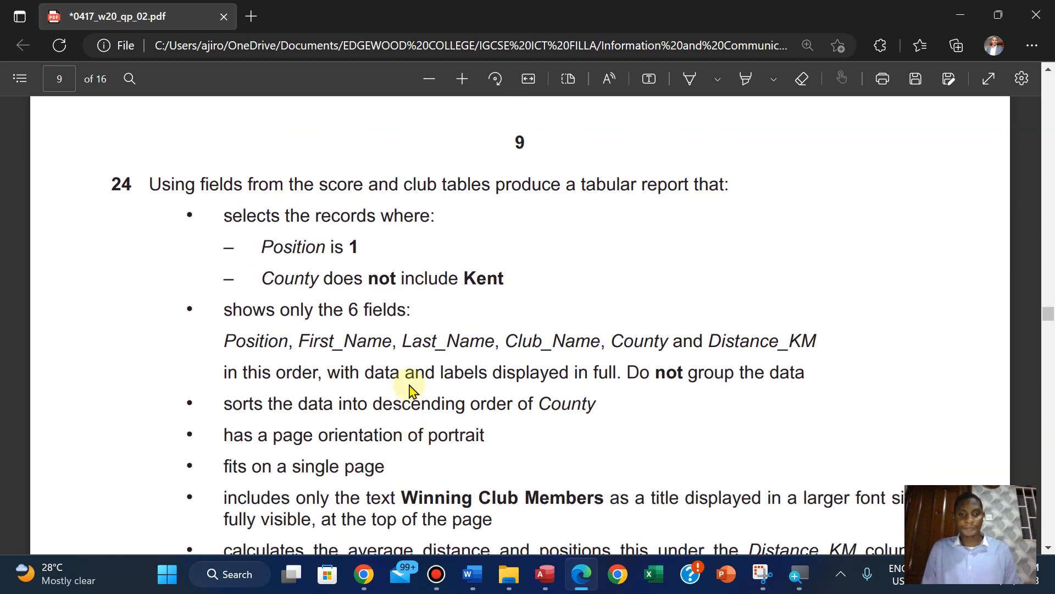
# Return to Access and start a new simple query with the Query Wizard
pyautogui.click(545, 574)
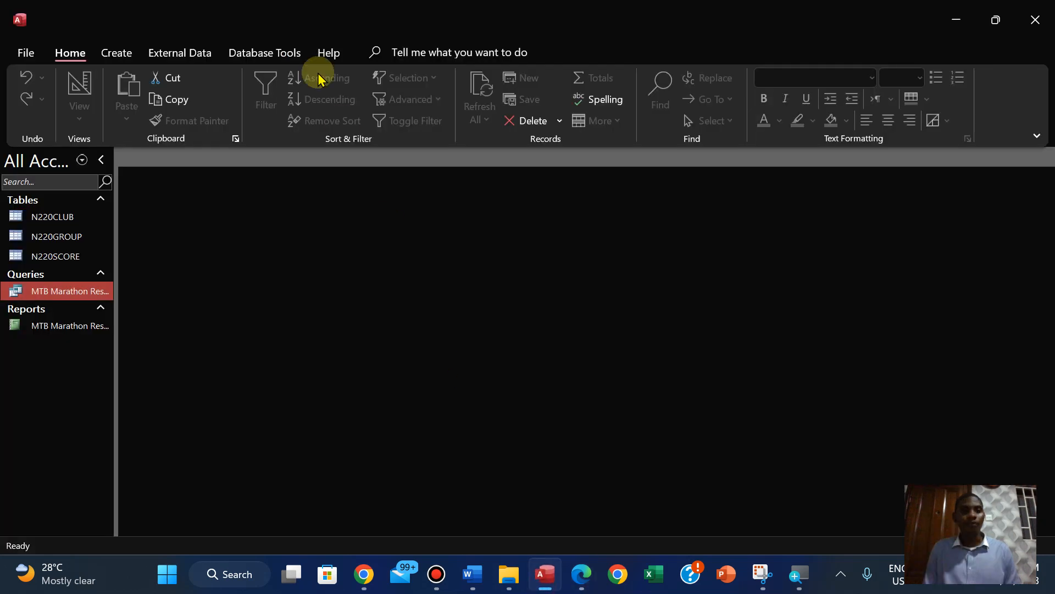
pyautogui.click(121, 53)
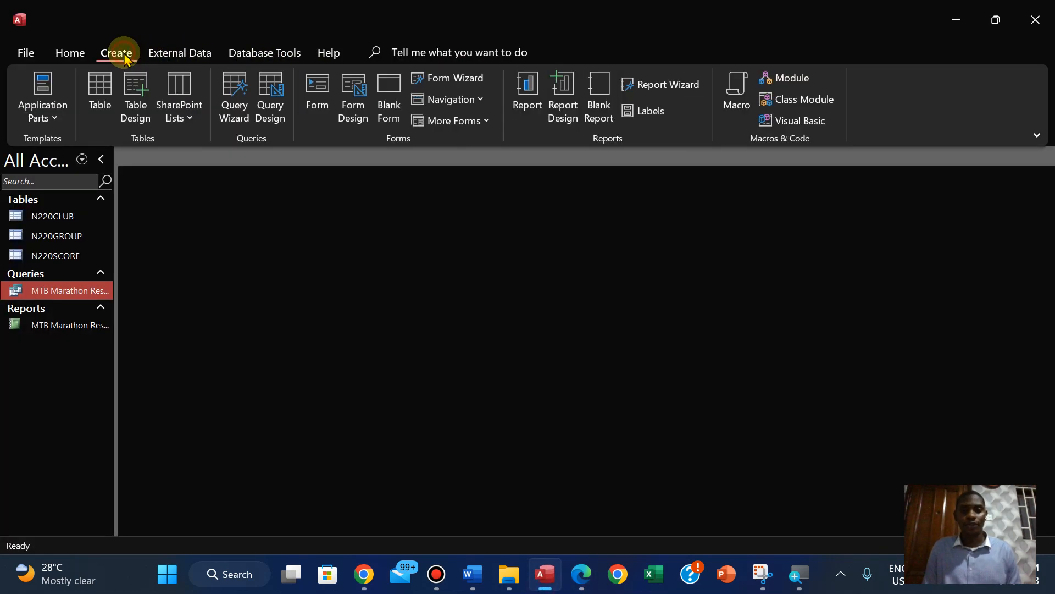
pyautogui.click(242, 112)
pyautogui.click(598, 330)
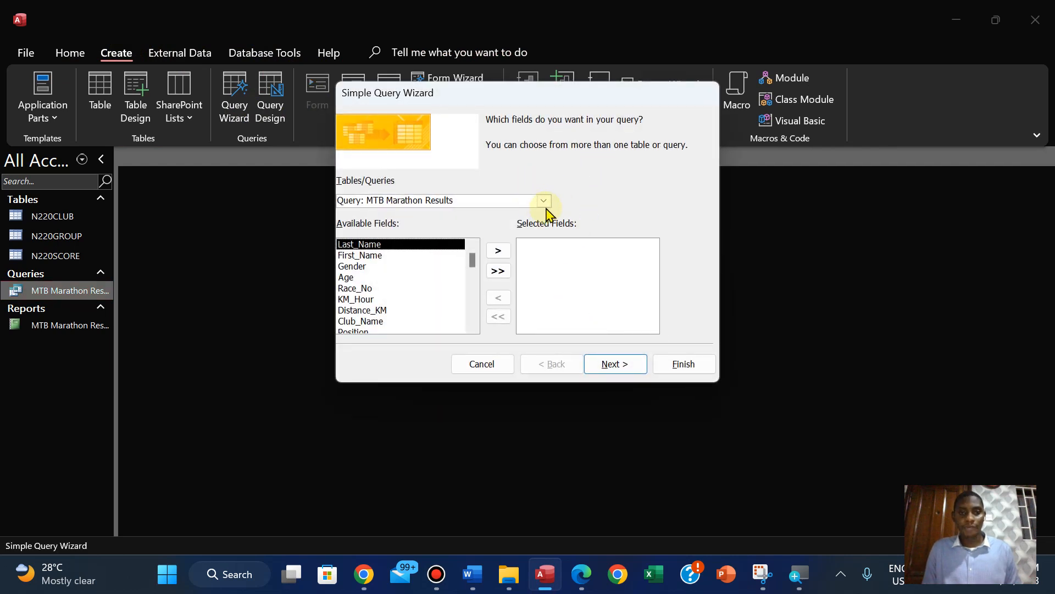
pyautogui.click(544, 202)
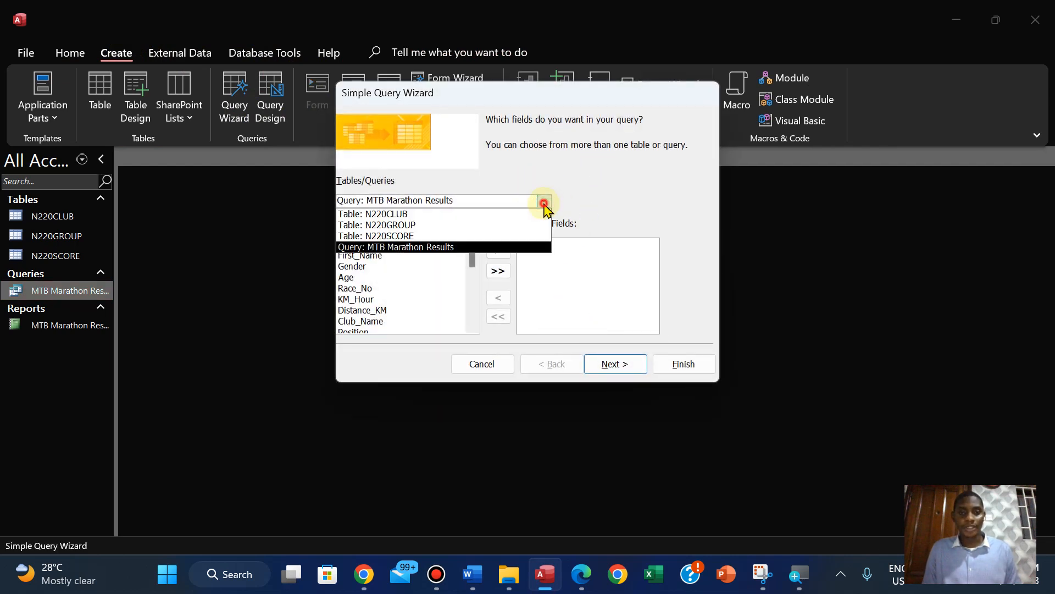
pyautogui.click(485, 214)
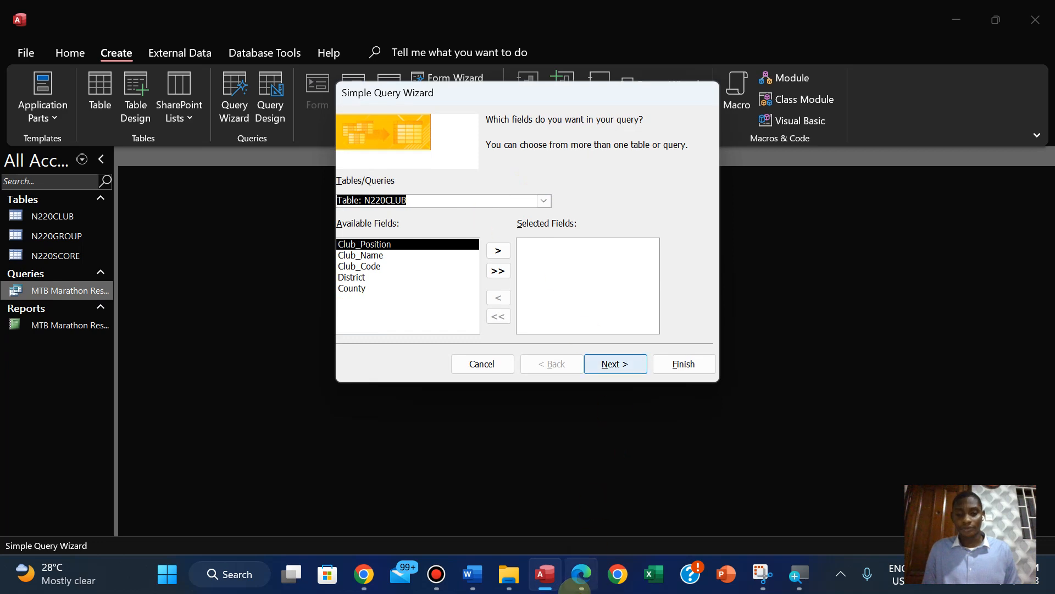
pyautogui.click(578, 581)
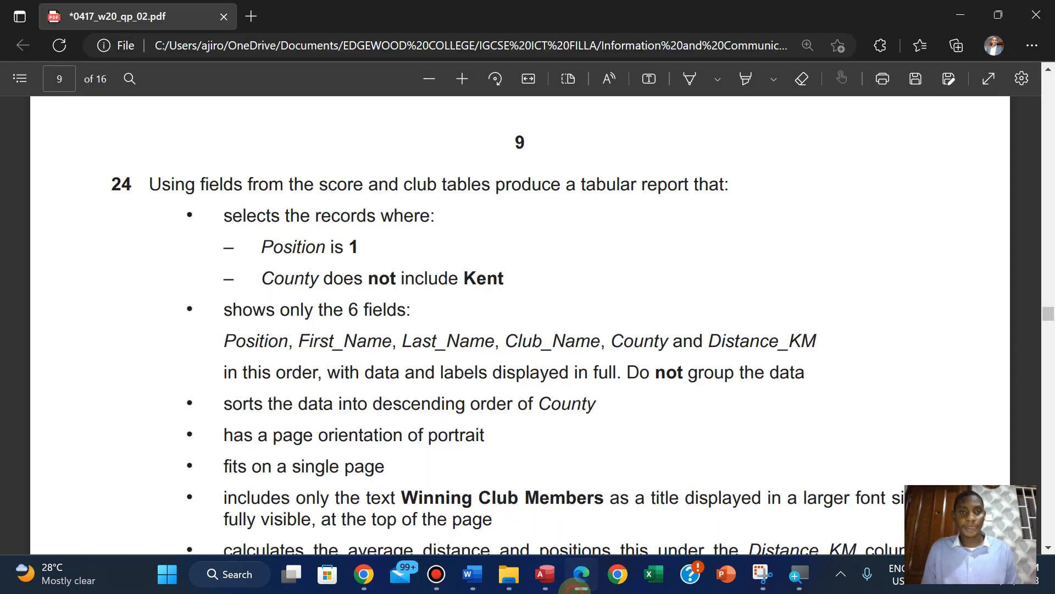
pyautogui.click(577, 582)
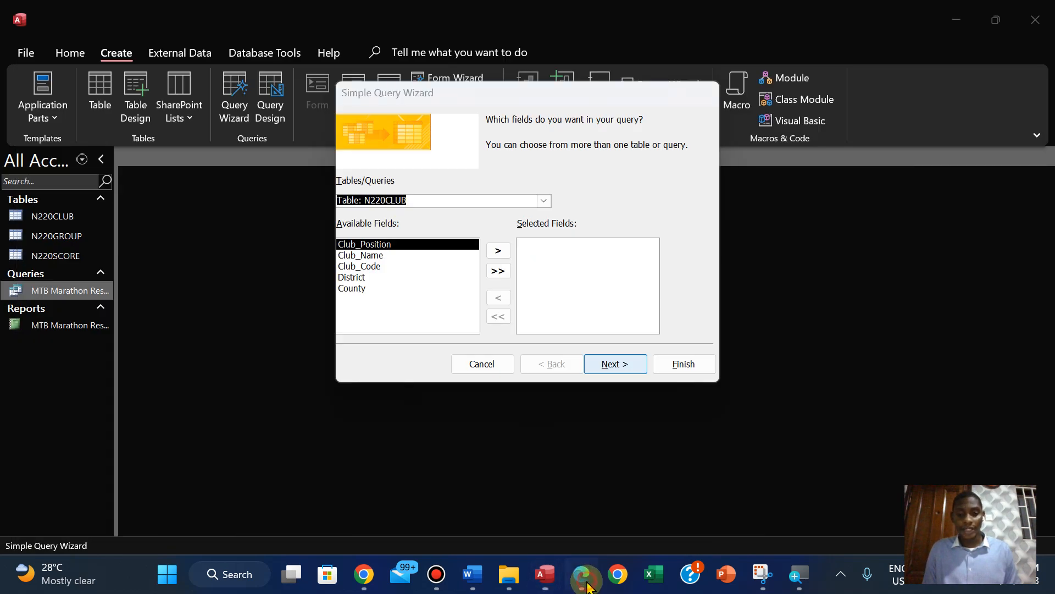
pyautogui.click(585, 584)
pyautogui.click(586, 585)
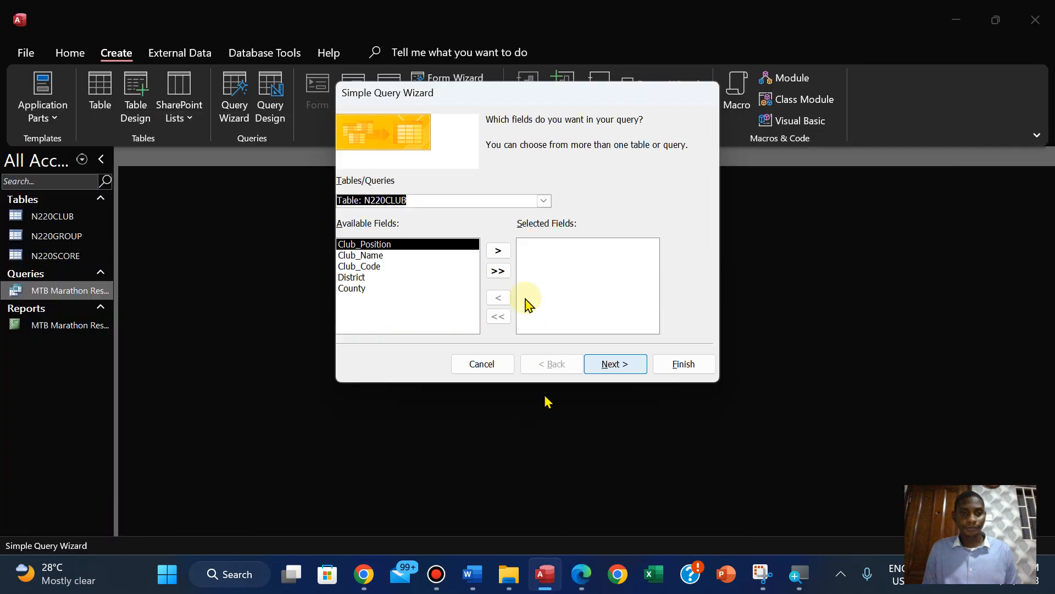
# Add First_Name and Last_Name from the N220SCORE table to the query, checking the field order in the question paper
pyautogui.click(544, 200)
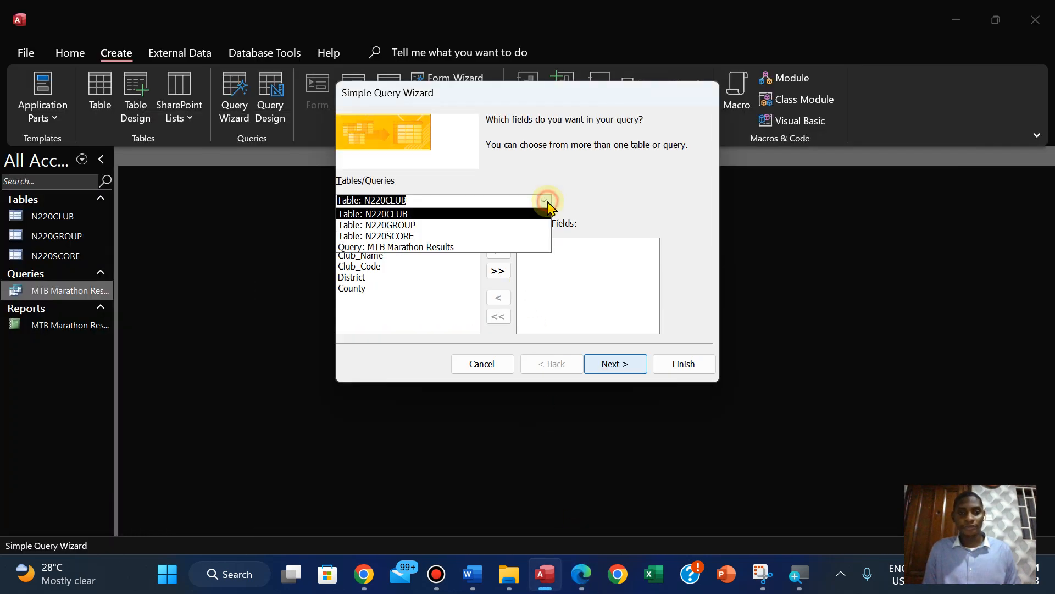
pyautogui.click(500, 235)
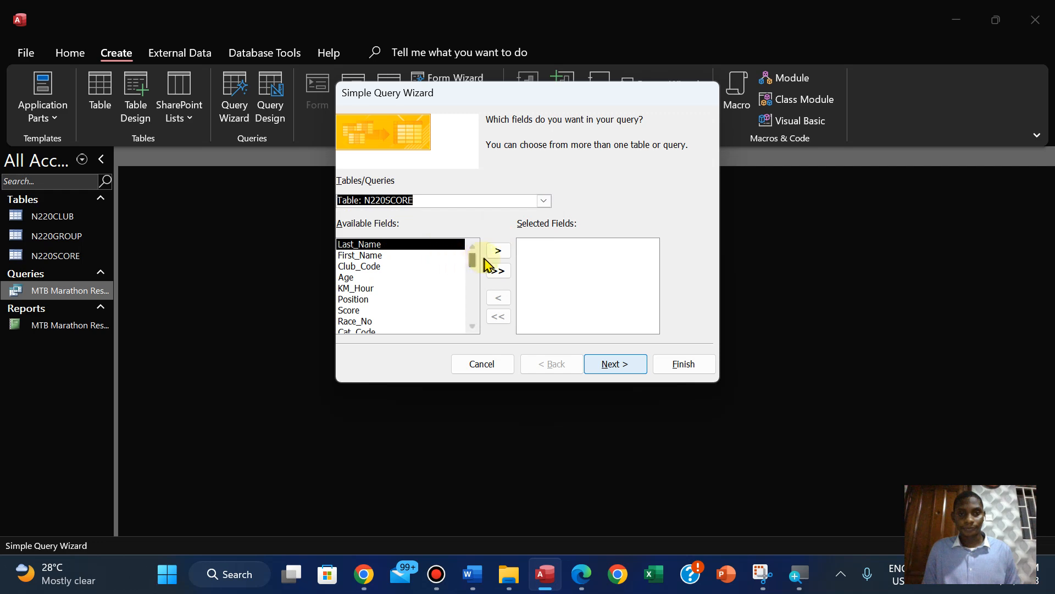
pyautogui.click(421, 256)
pyautogui.click(498, 251)
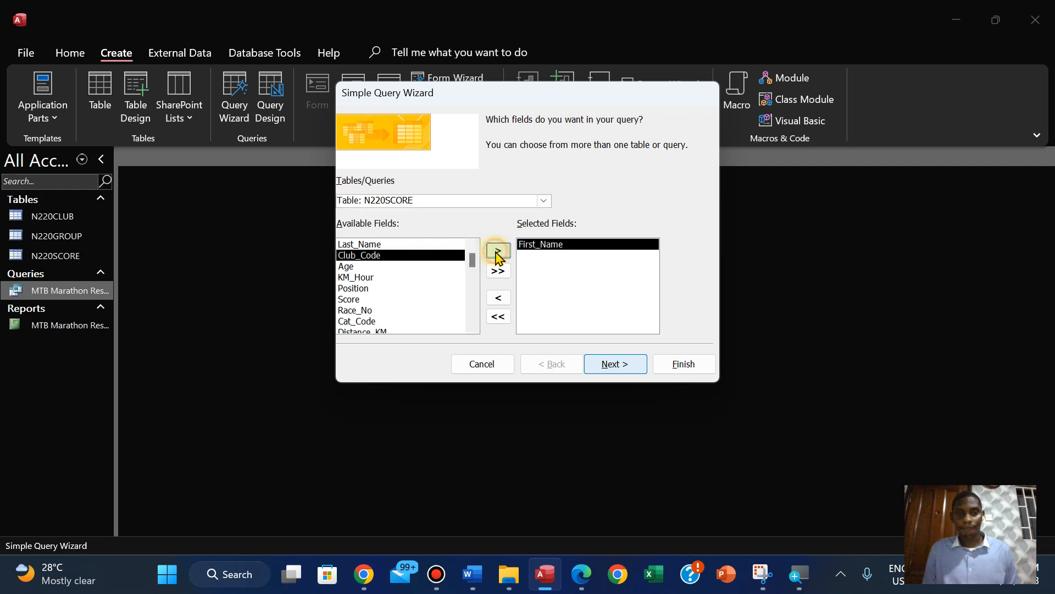
pyautogui.click(581, 575)
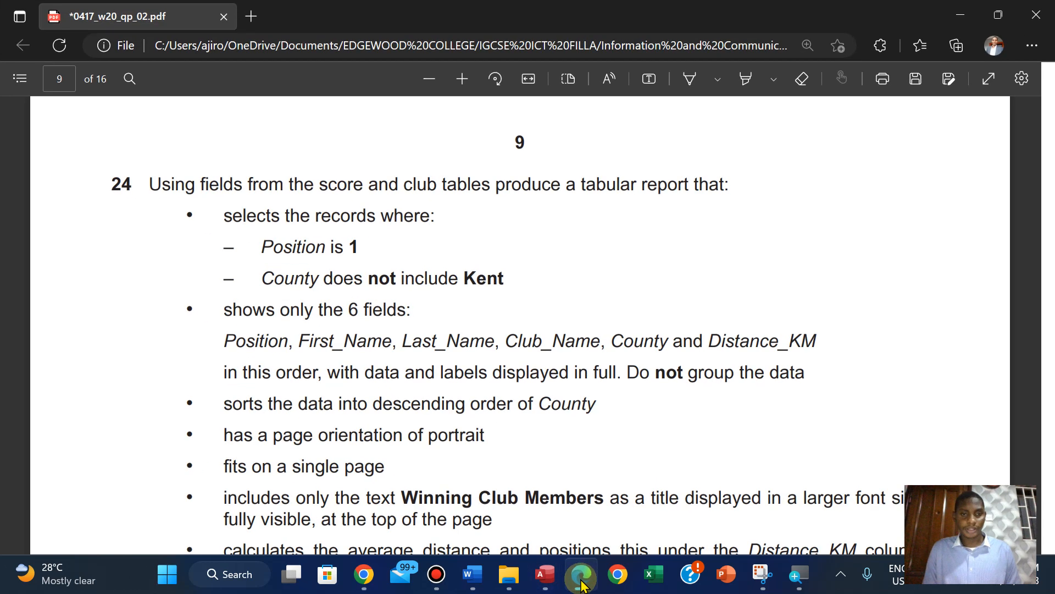
pyautogui.click(581, 580)
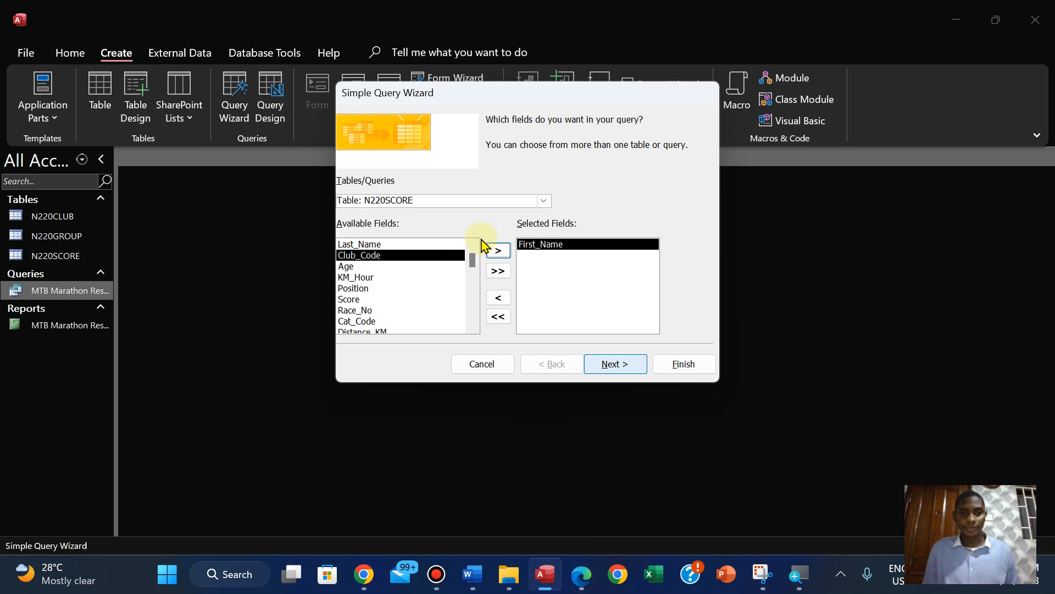
pyautogui.click(433, 244)
pyautogui.click(499, 251)
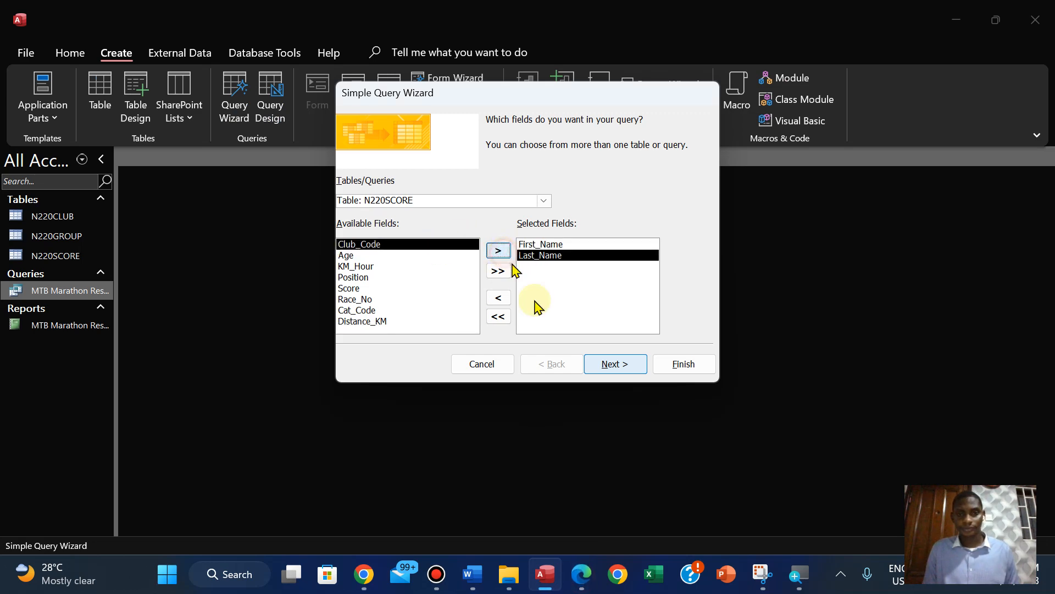
# Add Club_Name and County from the N220CLUB table to the query, checking the required field order in the question paper
pyautogui.click(588, 572)
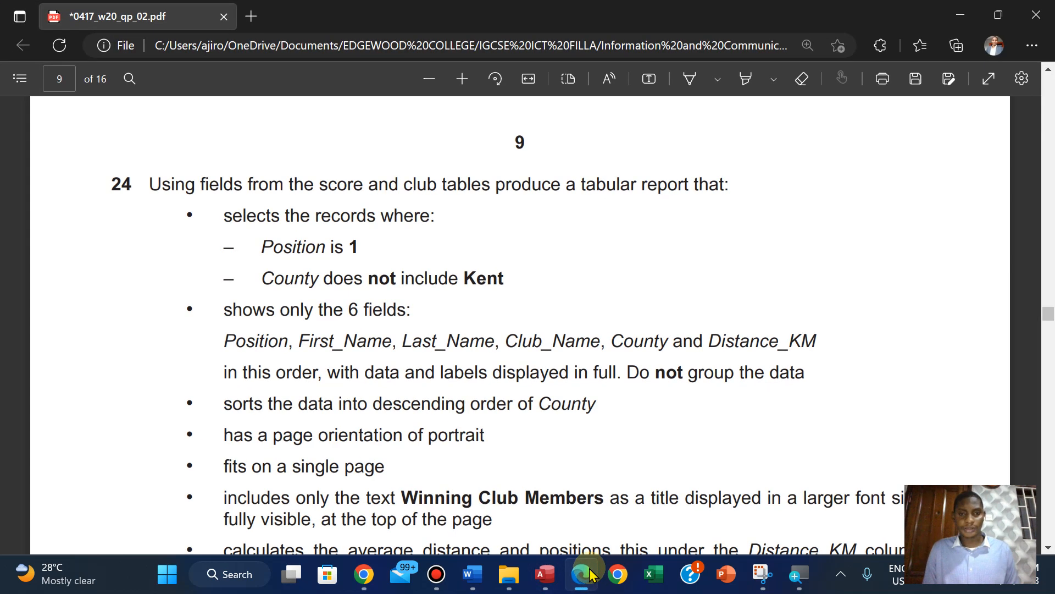
pyautogui.click(589, 574)
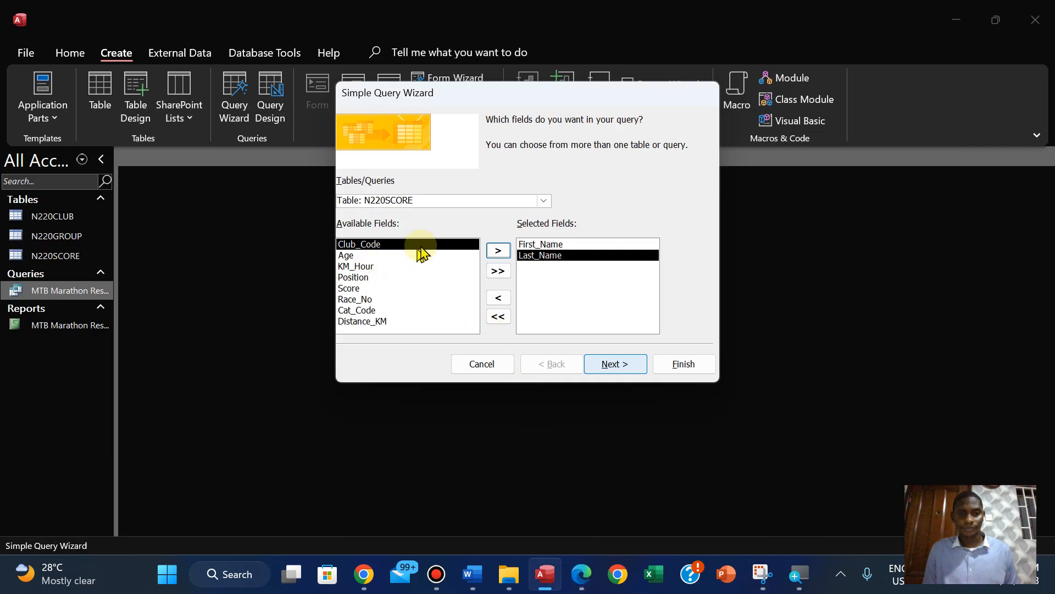
pyautogui.click(545, 201)
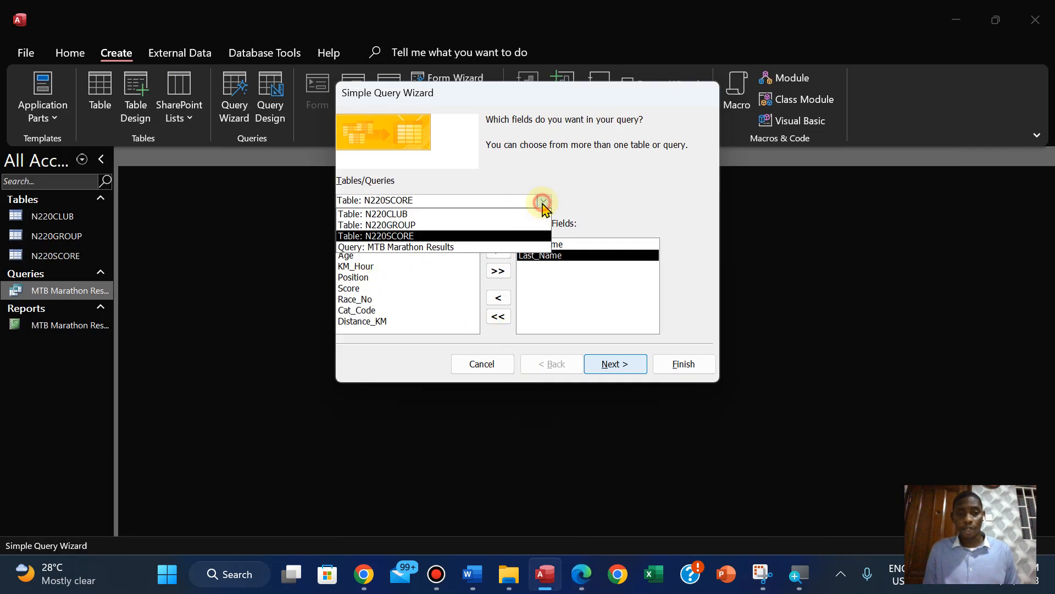
pyautogui.click(502, 210)
pyautogui.click(402, 256)
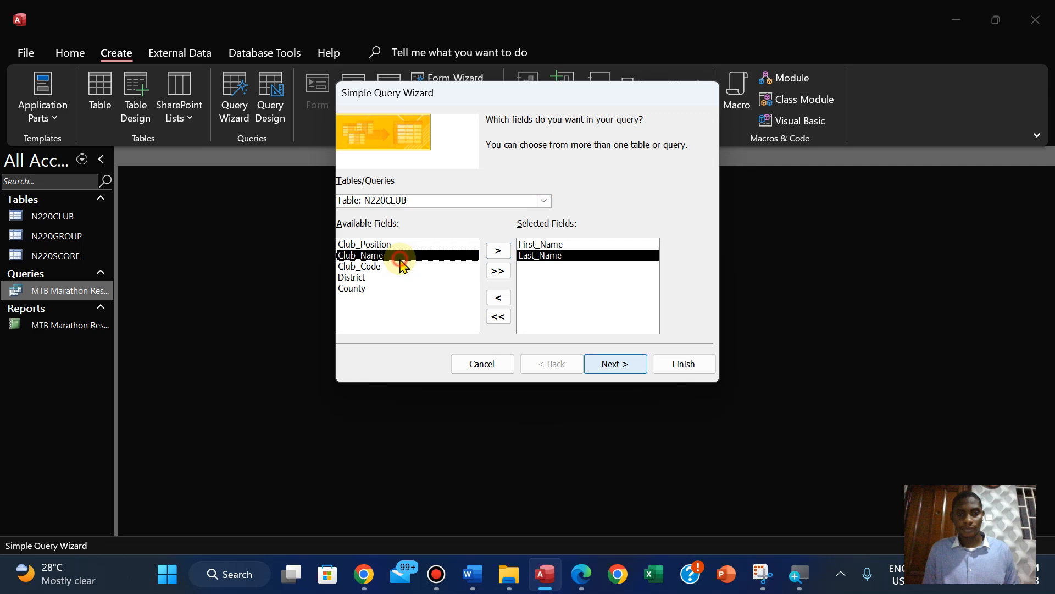
pyautogui.click(498, 251)
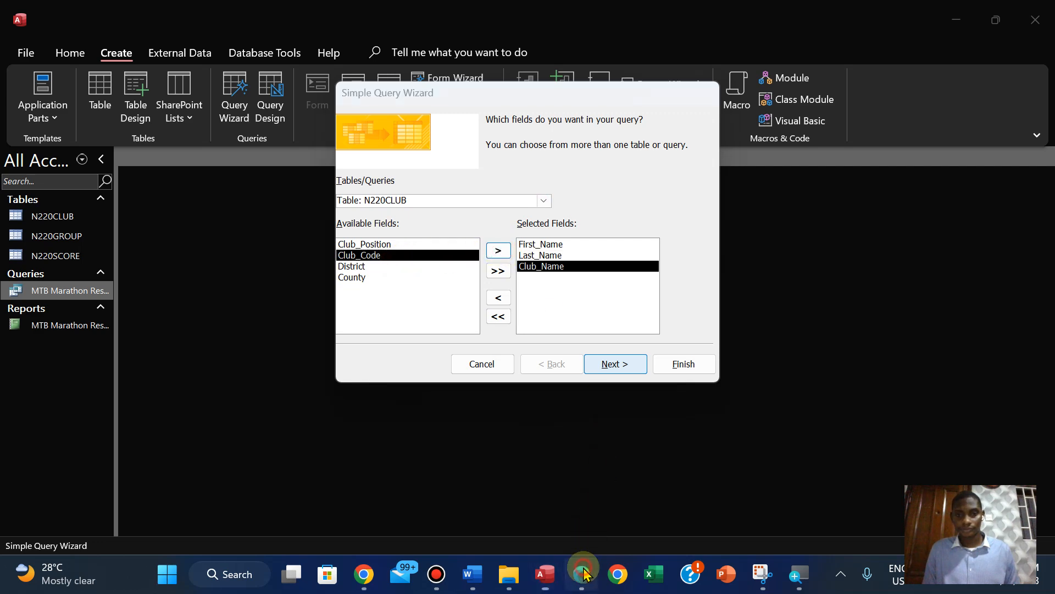
pyautogui.click(583, 573)
pyautogui.click(583, 573)
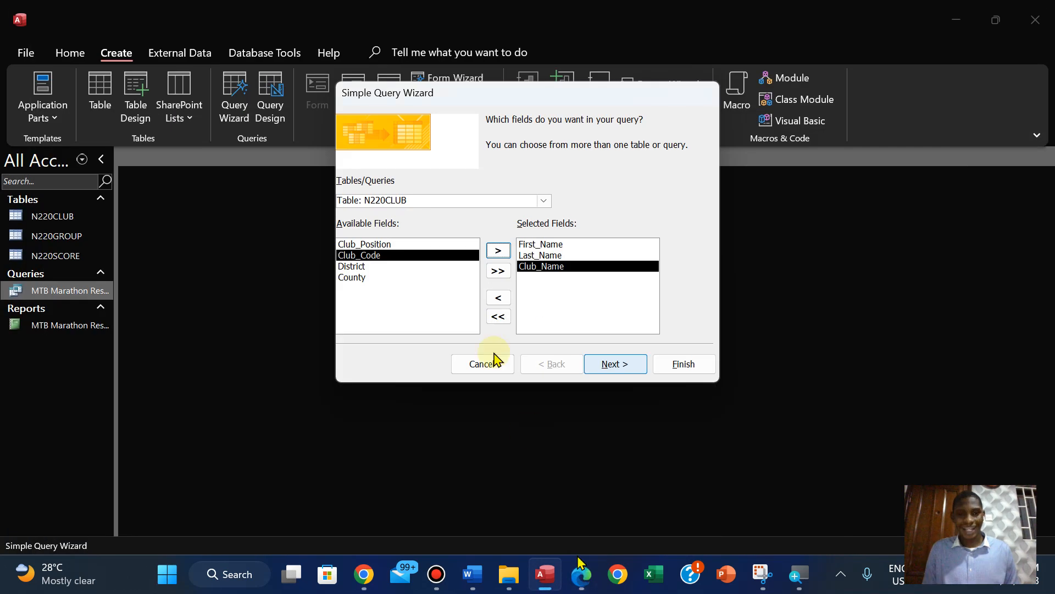
pyautogui.click(364, 277)
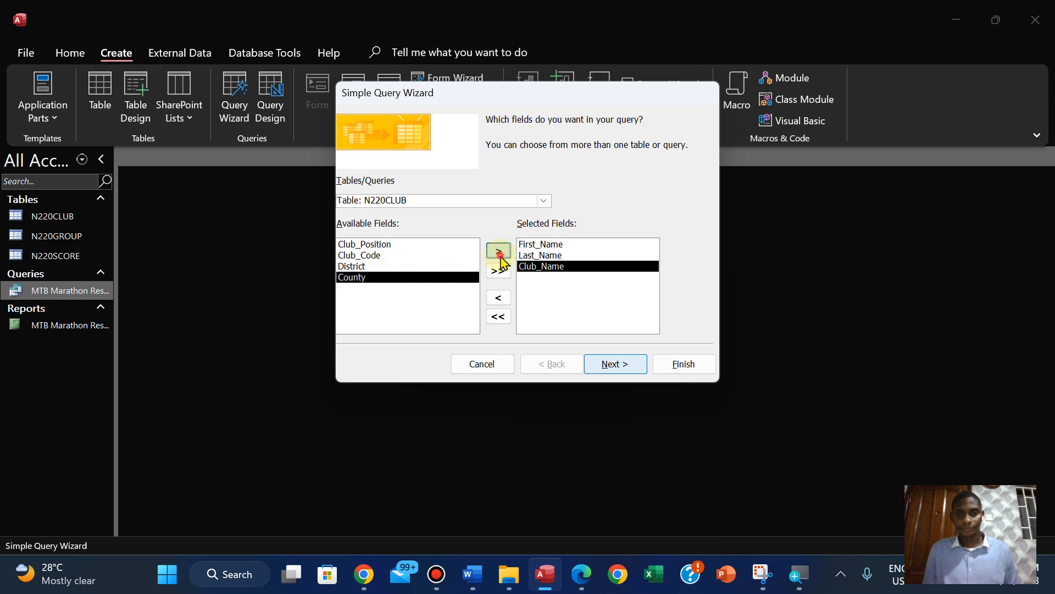
pyautogui.click(498, 252)
pyautogui.click(583, 579)
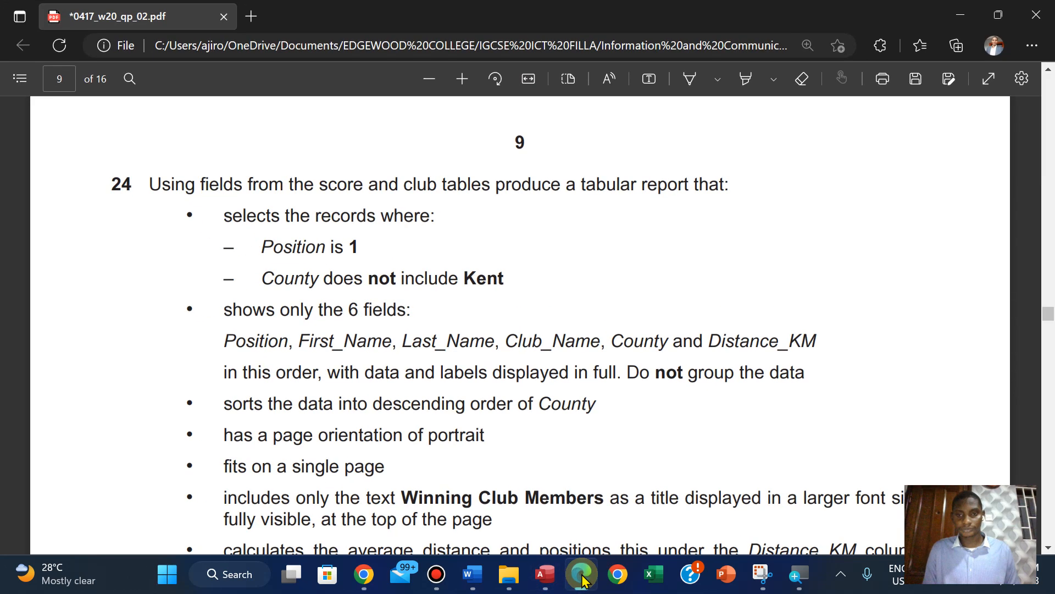
pyautogui.click(583, 576)
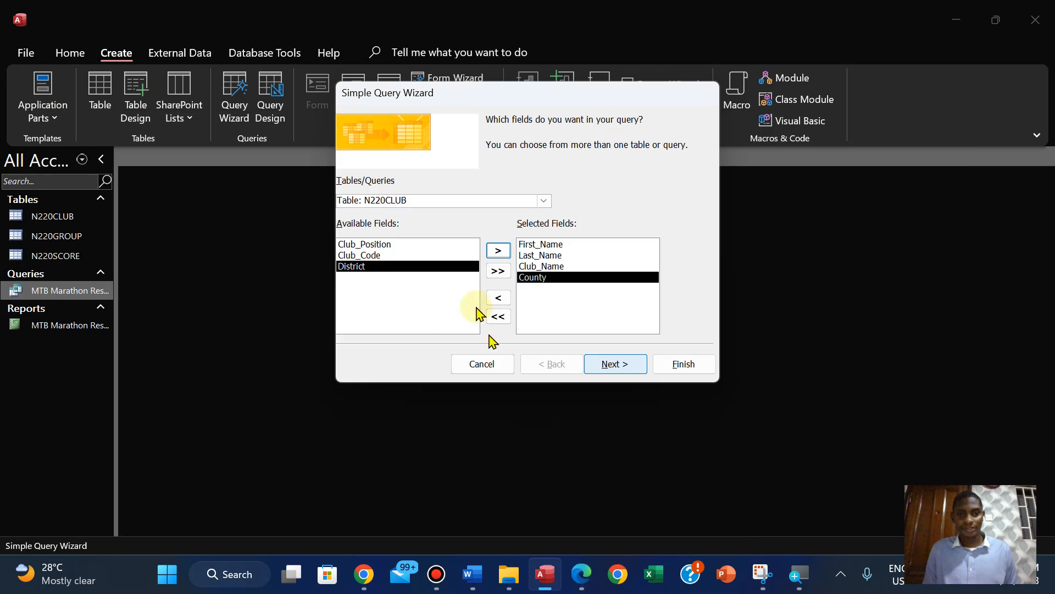
# Add Distance_KM from the N220SCORE table to the query, checking the selected fields against step 24 in the question paper
pyautogui.click(551, 204)
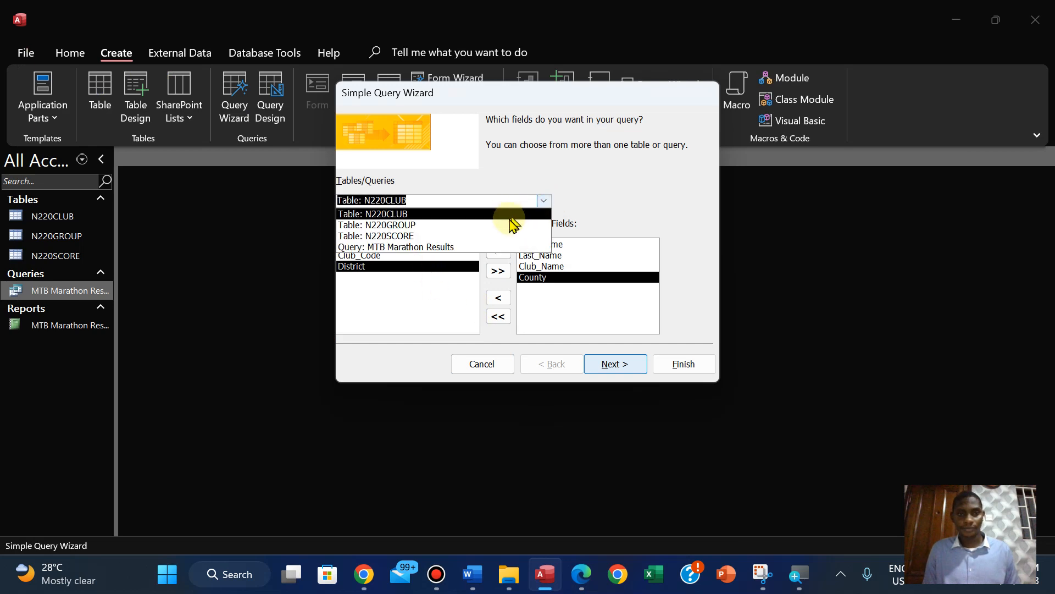
pyautogui.click(492, 237)
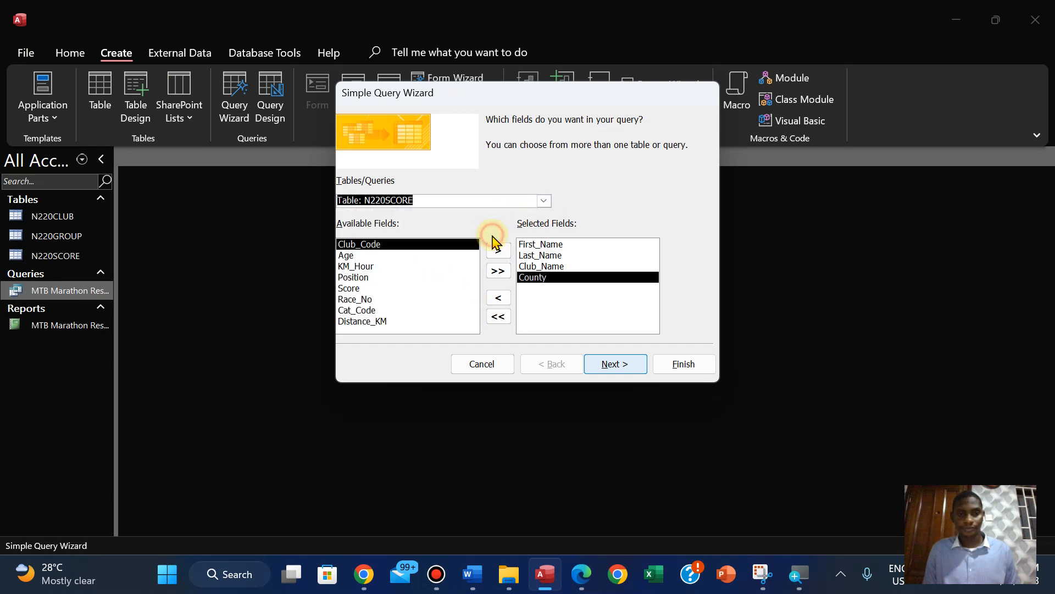
pyautogui.click(380, 321)
pyautogui.click(498, 254)
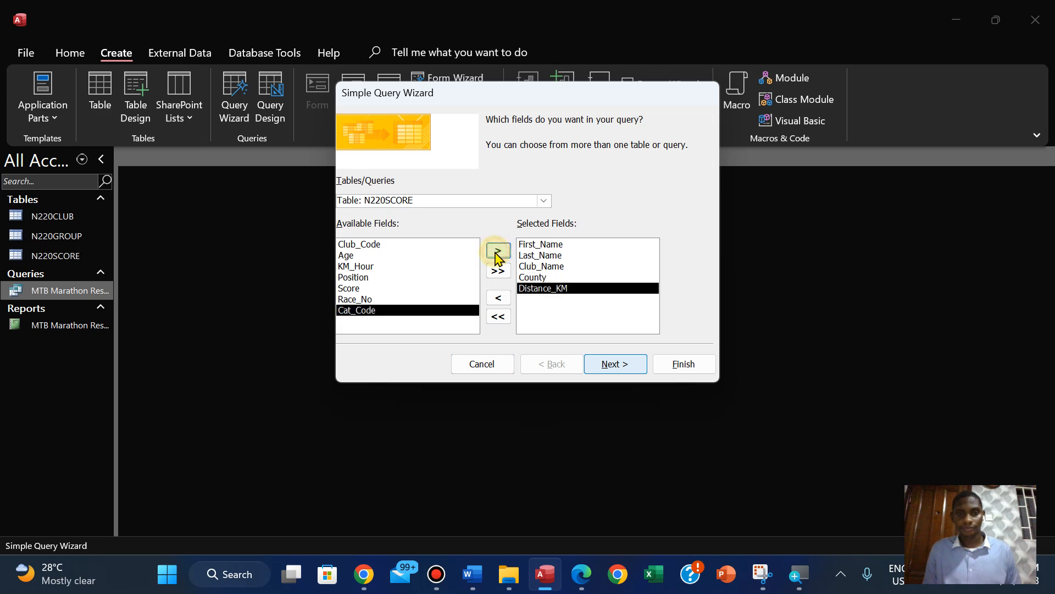
pyautogui.click(583, 574)
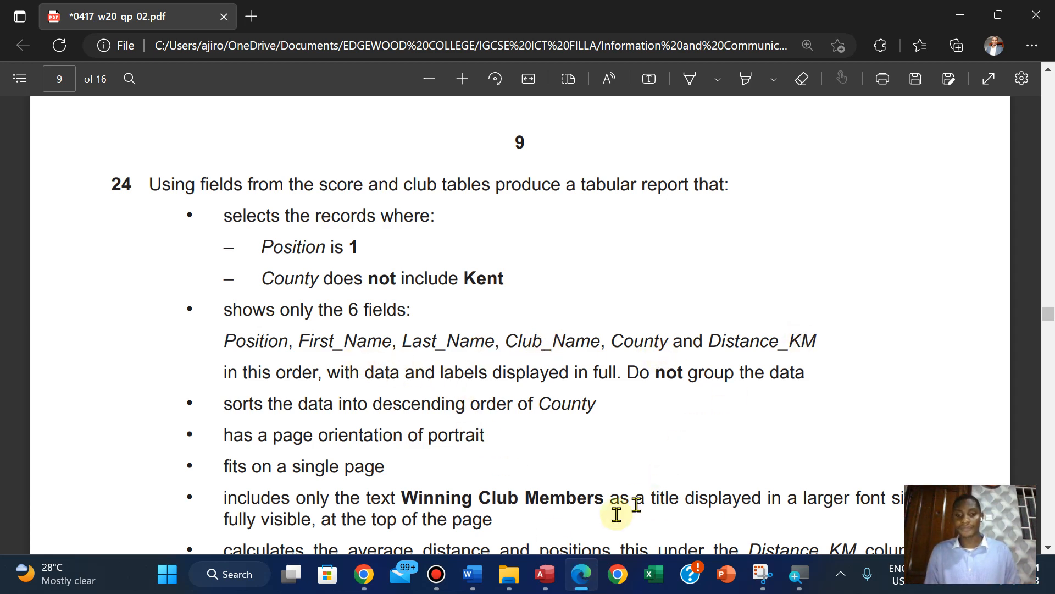
pyautogui.click(546, 577)
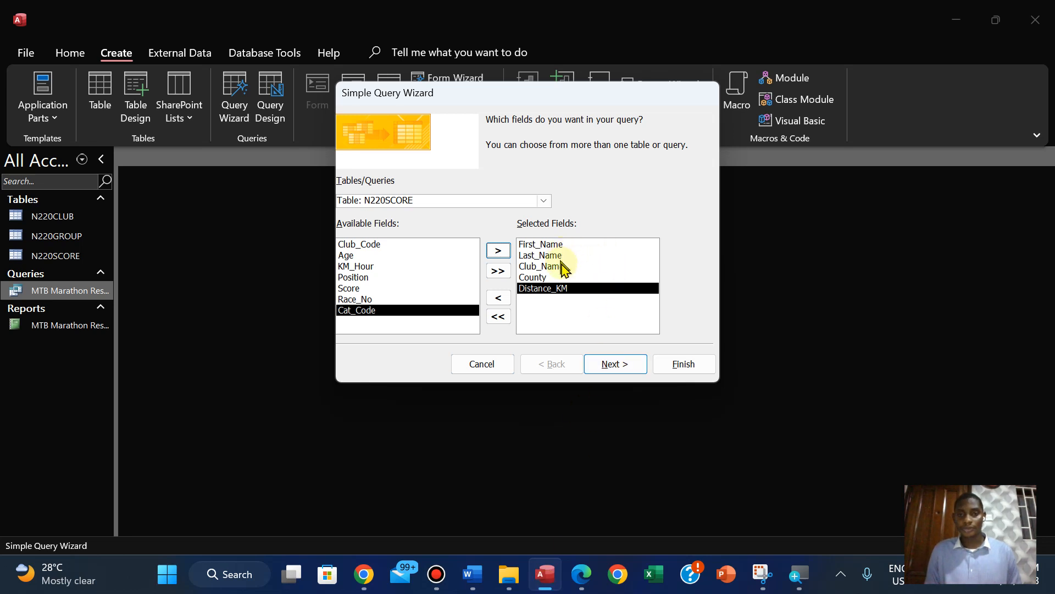
# Title the query "Winning Club Members" using the title text copied from the question paper, and finish the wizard
pyautogui.click(612, 367)
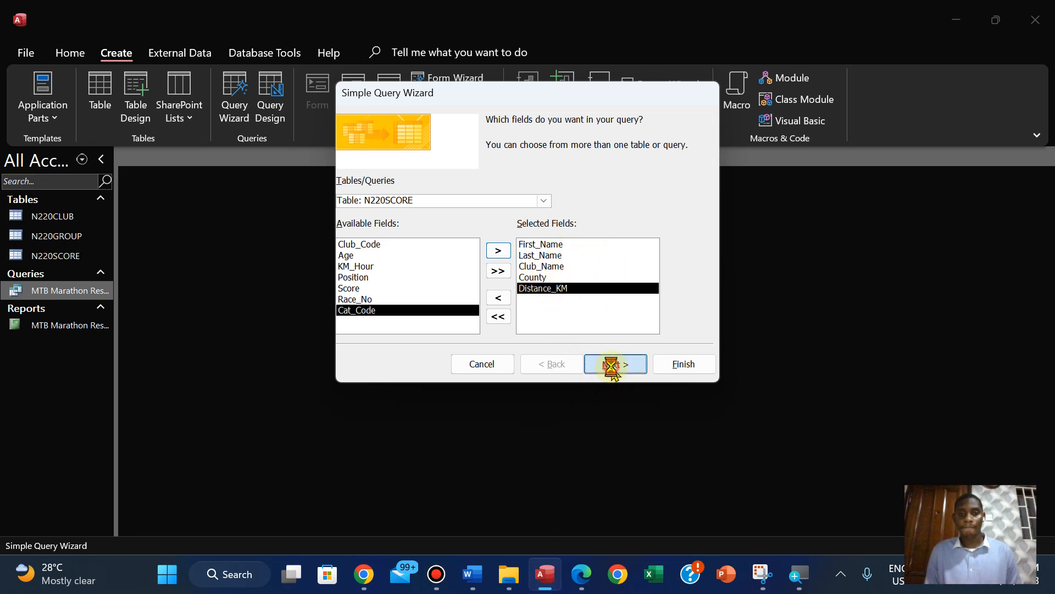
pyautogui.click(616, 365)
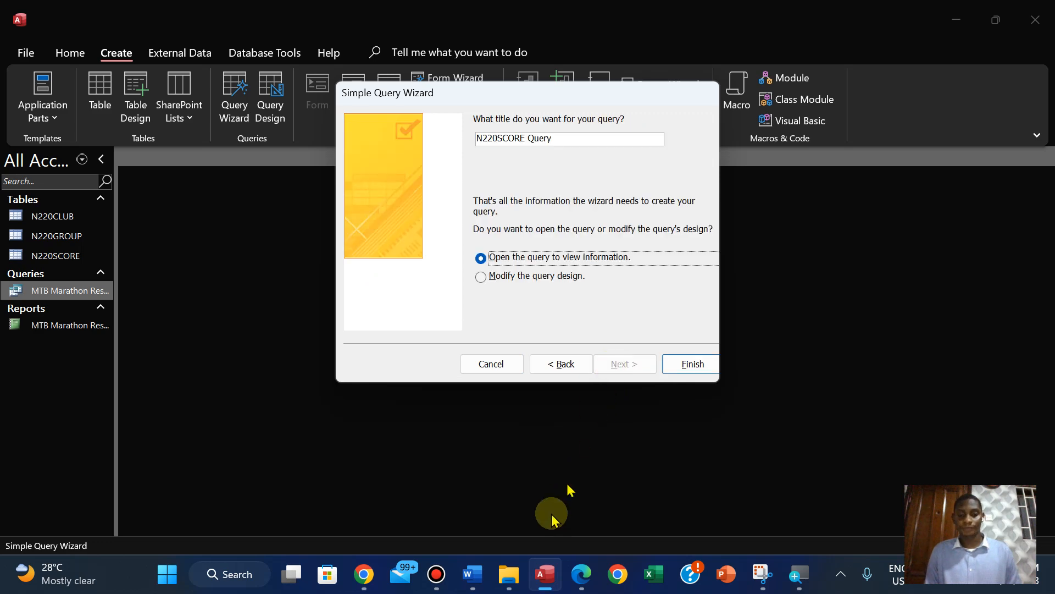
pyautogui.click(581, 574)
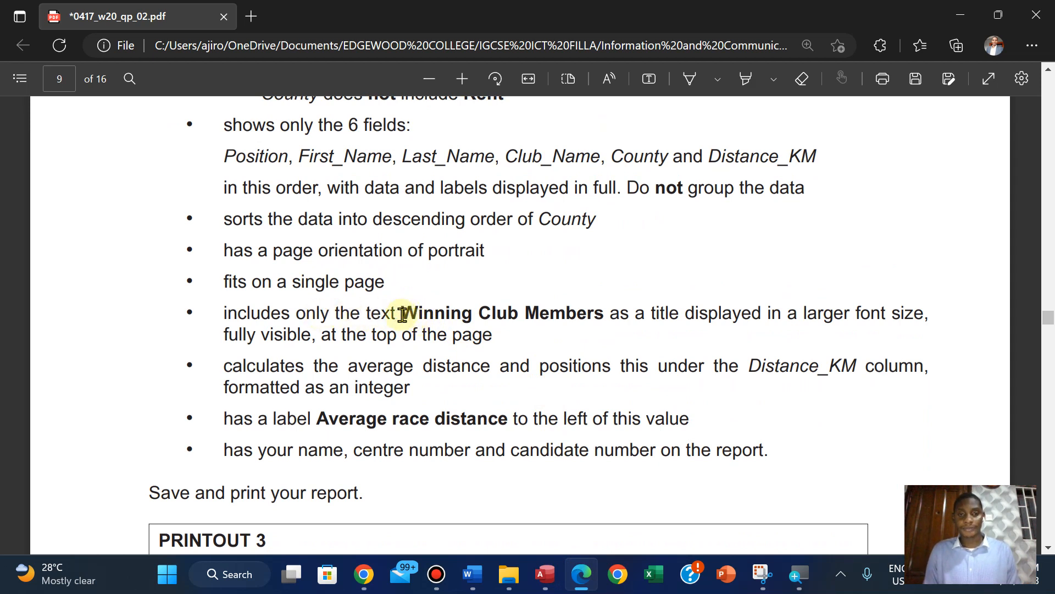
pyautogui.moveTo(403, 315); pyautogui.dragTo(613, 320)
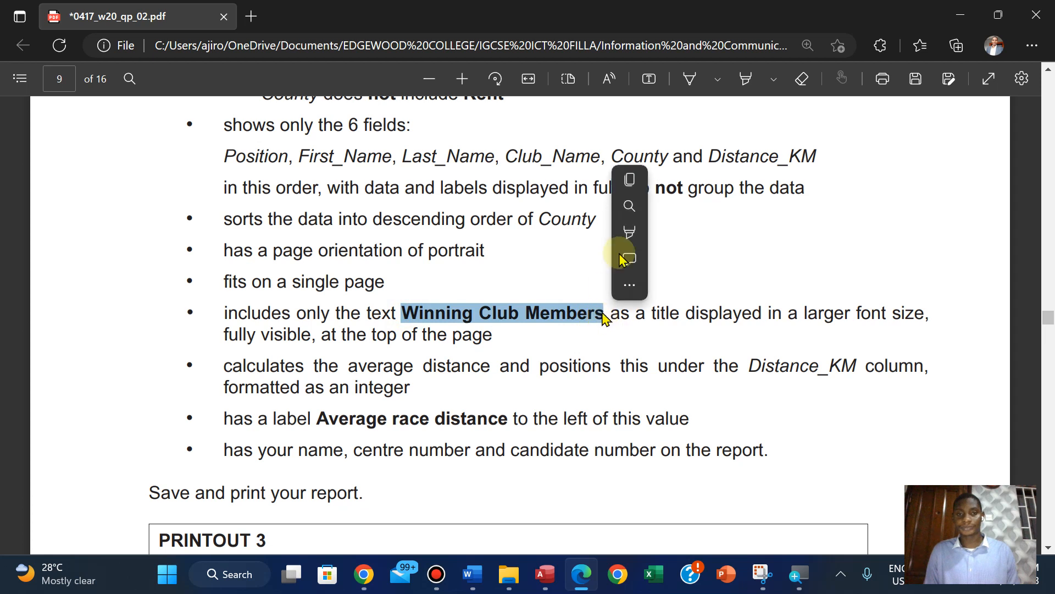
pyautogui.click(632, 180)
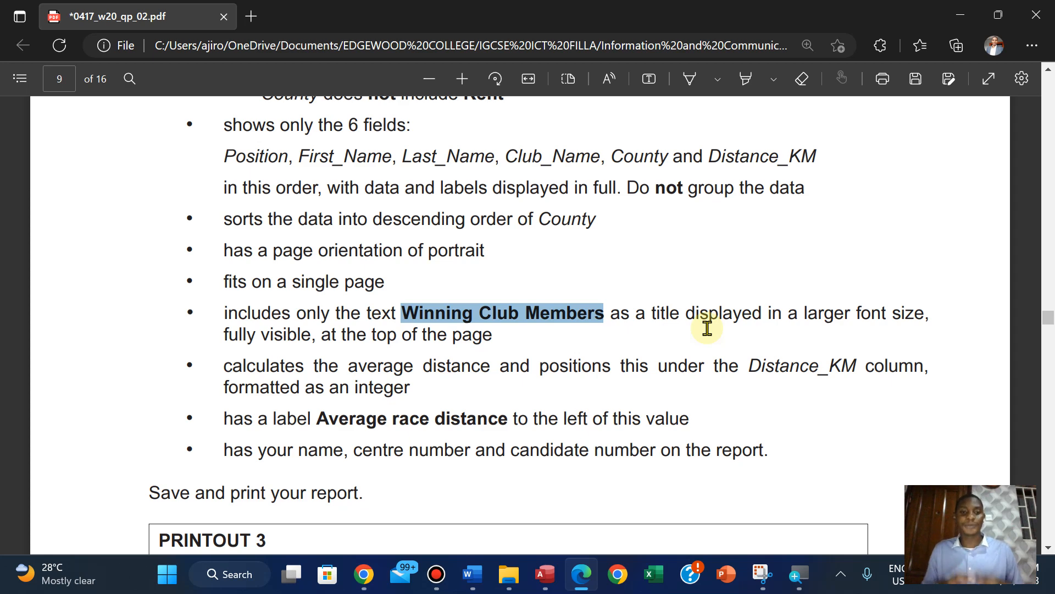
pyautogui.click(544, 574)
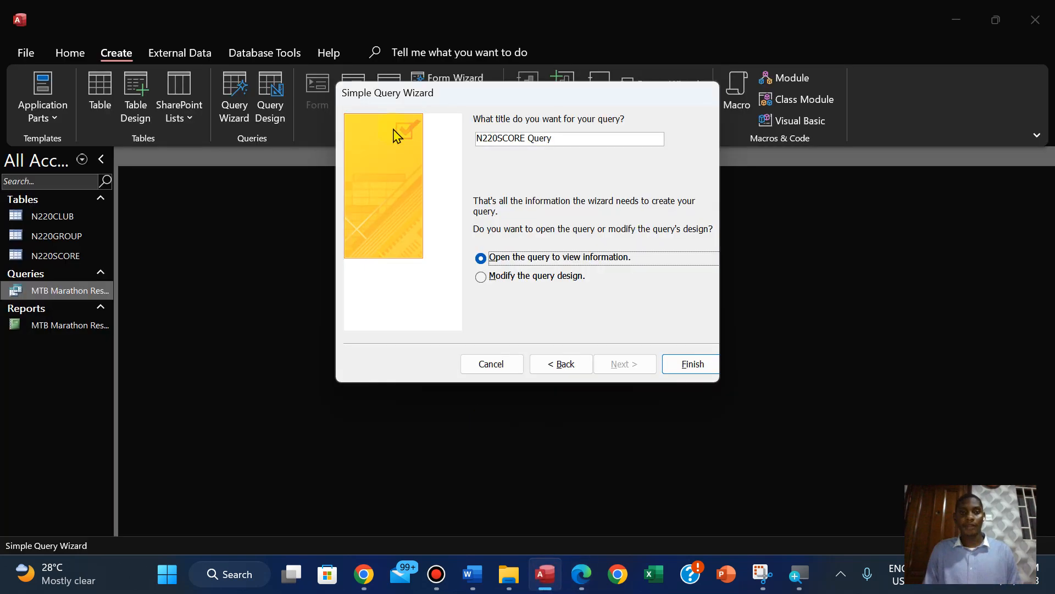
pyautogui.click(555, 138)
pyautogui.press('BackSpace')
pyautogui.press('BackSpace')
pyautogui.press('BackSpace')
pyautogui.press('BackSpace')
pyautogui.press('BackSpace')
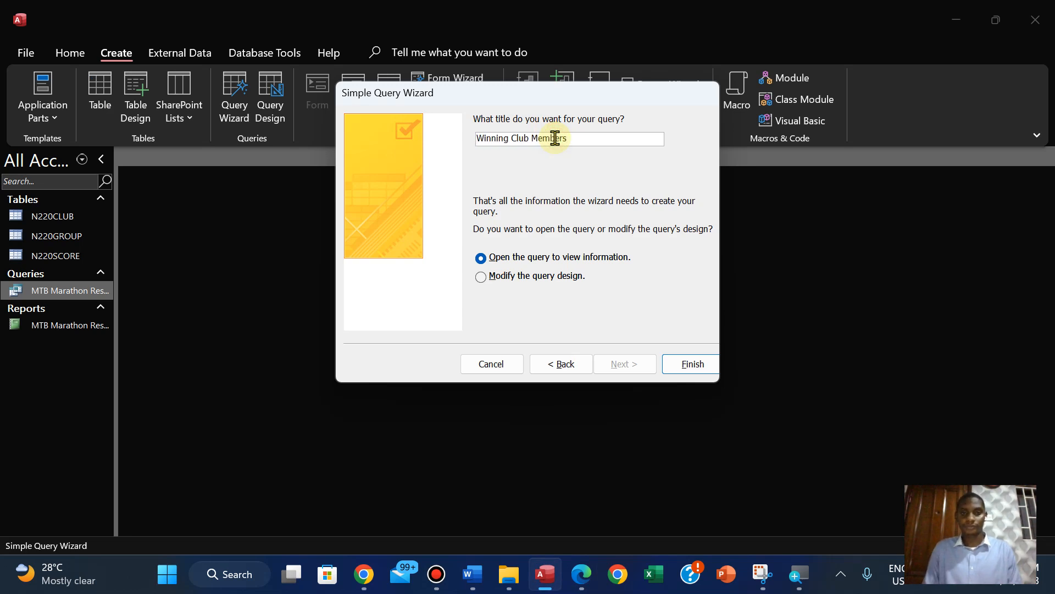
pyautogui.click(695, 368)
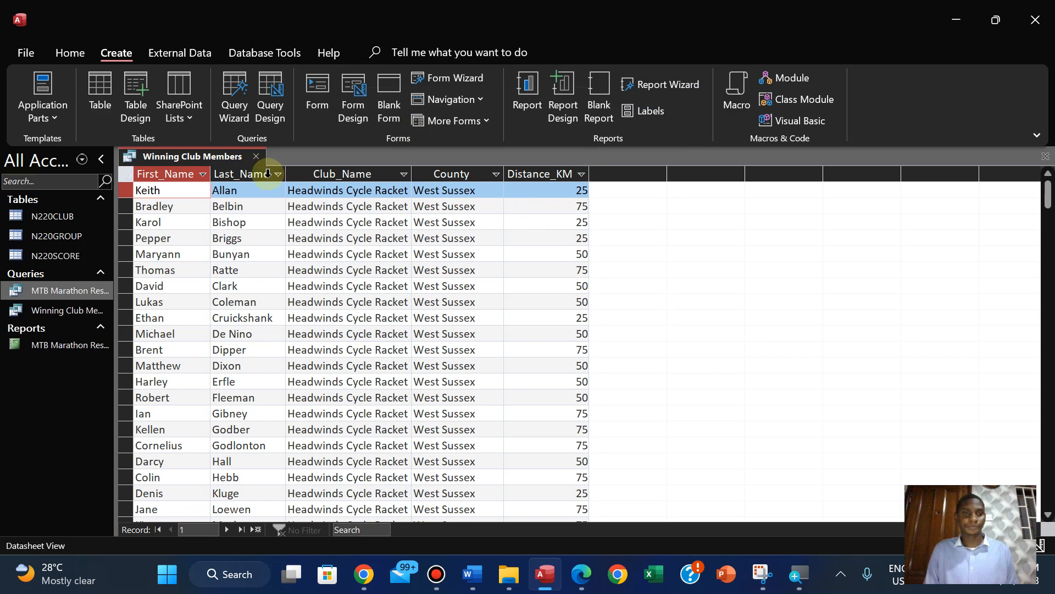
# Fit the Club_Name, County and Distance_KM columns of the query datasheet to their contents
pyautogui.click(407, 174)
pyautogui.click(412, 174)
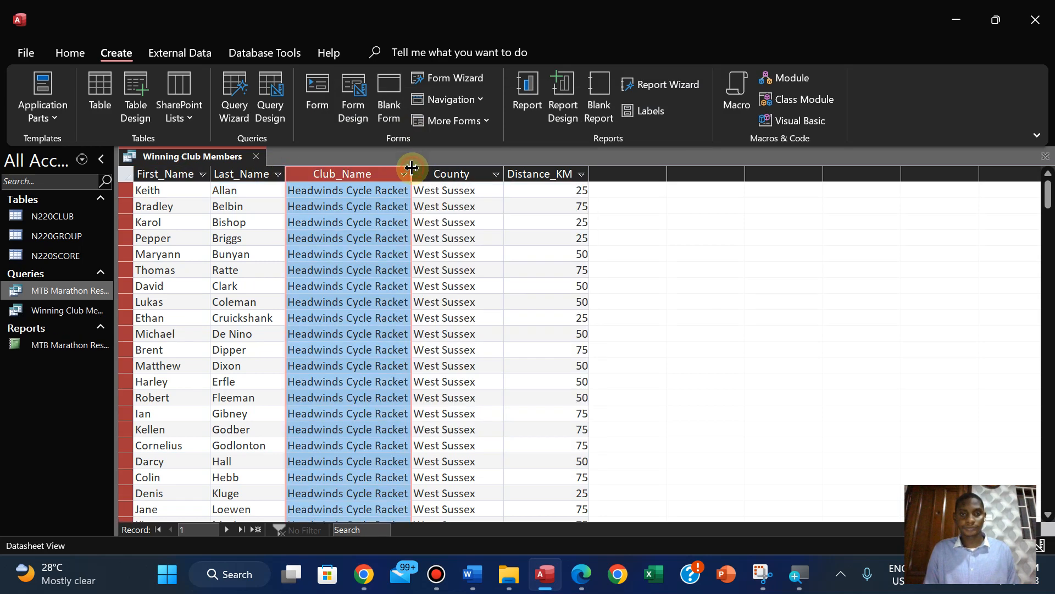
pyautogui.doubleClick(505, 174)
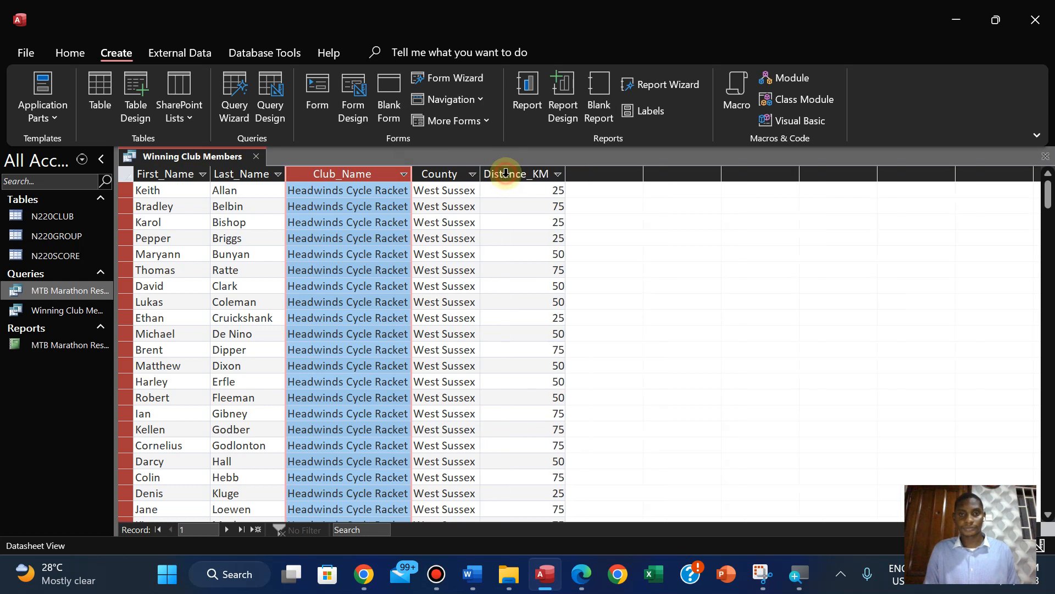
pyautogui.doubleClick(566, 170)
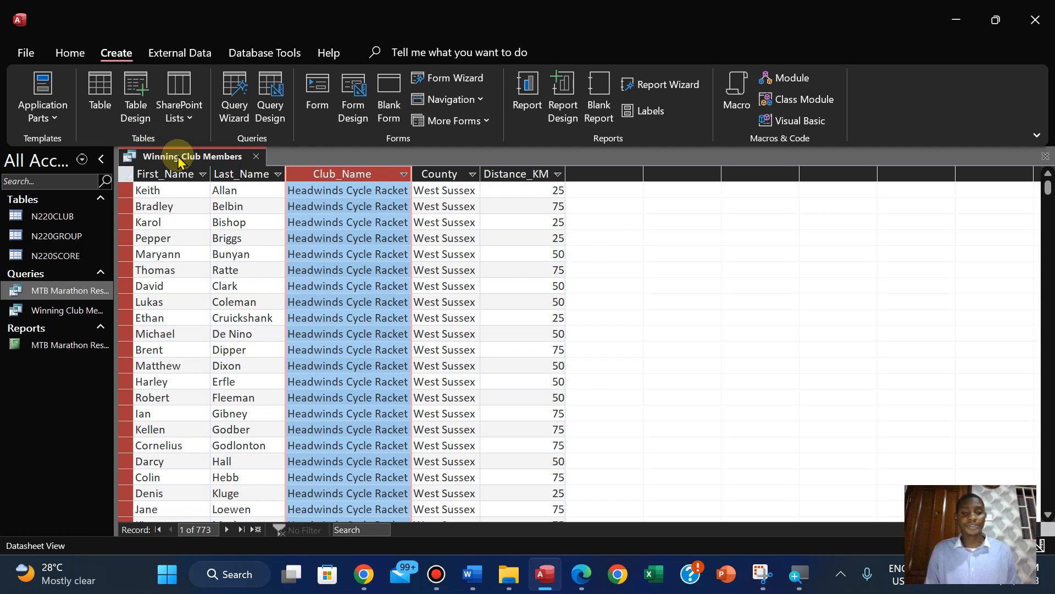
# Recheck the step 24 requirements in the question paper and open the Winning Club Members query in Design View
pyautogui.click(572, 587)
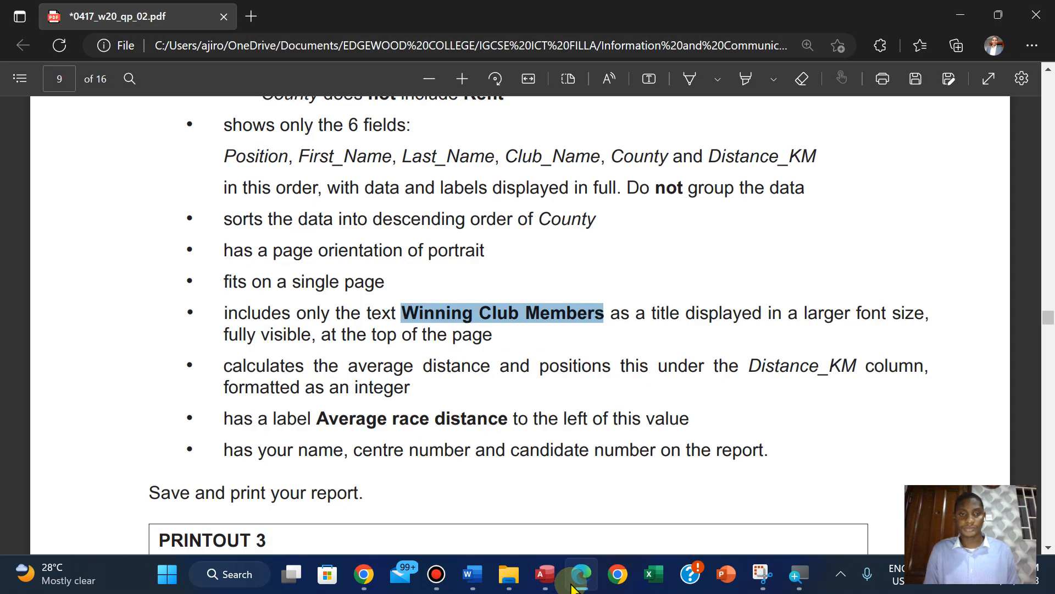
pyautogui.scroll(-1, 537, 321)
pyautogui.scroll(1, 541, 325)
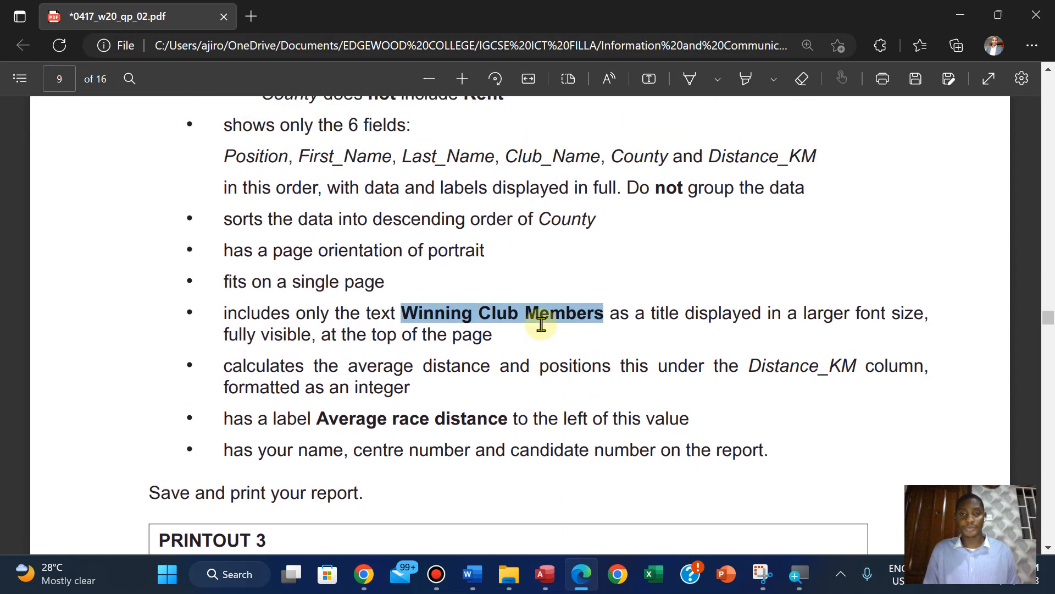
pyautogui.scroll(3, 541, 324)
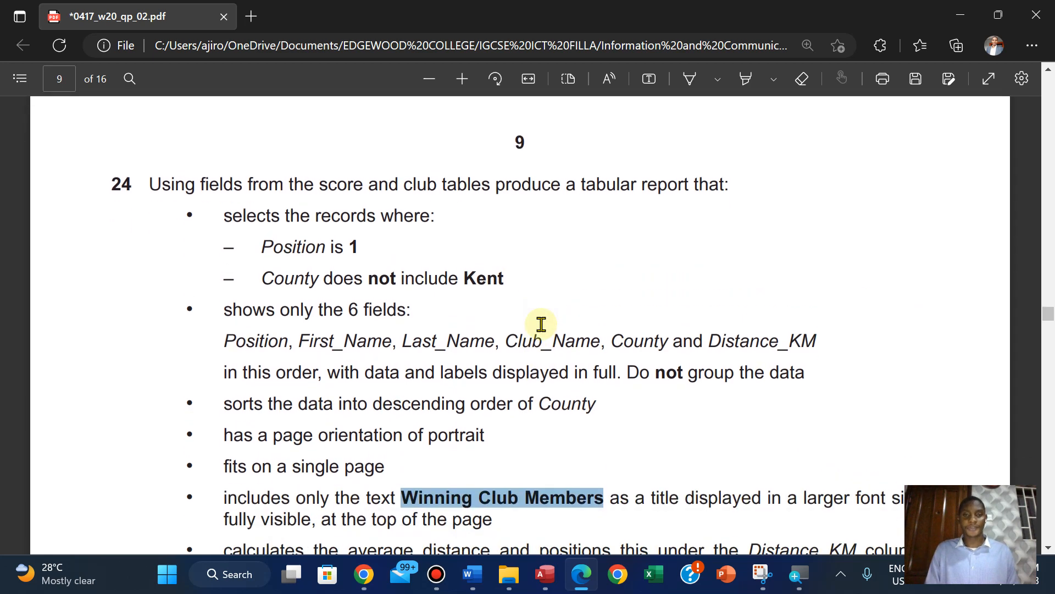
pyautogui.scroll(-1, 541, 325)
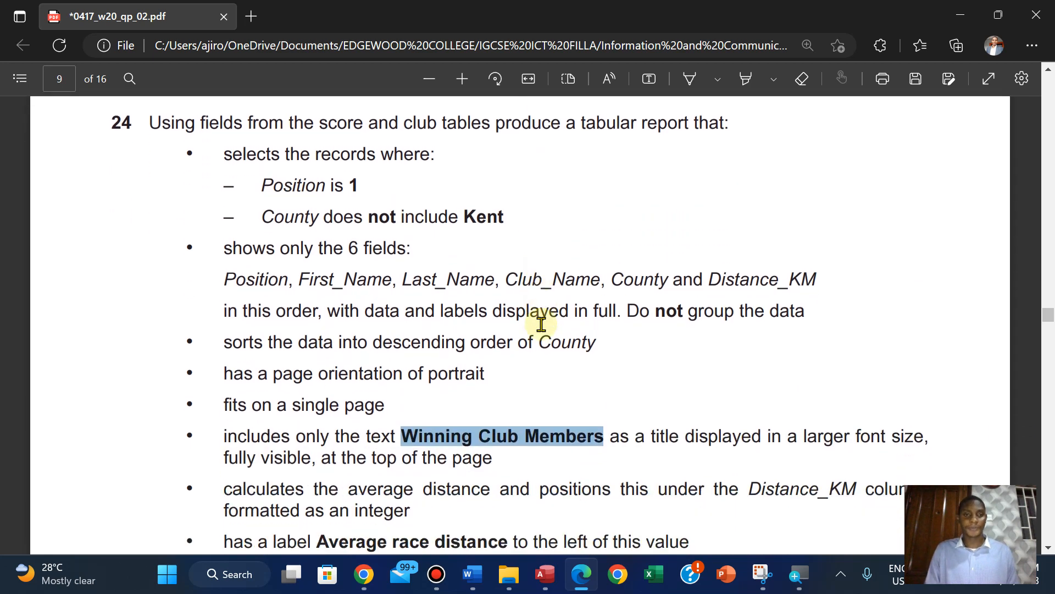
pyautogui.click(544, 573)
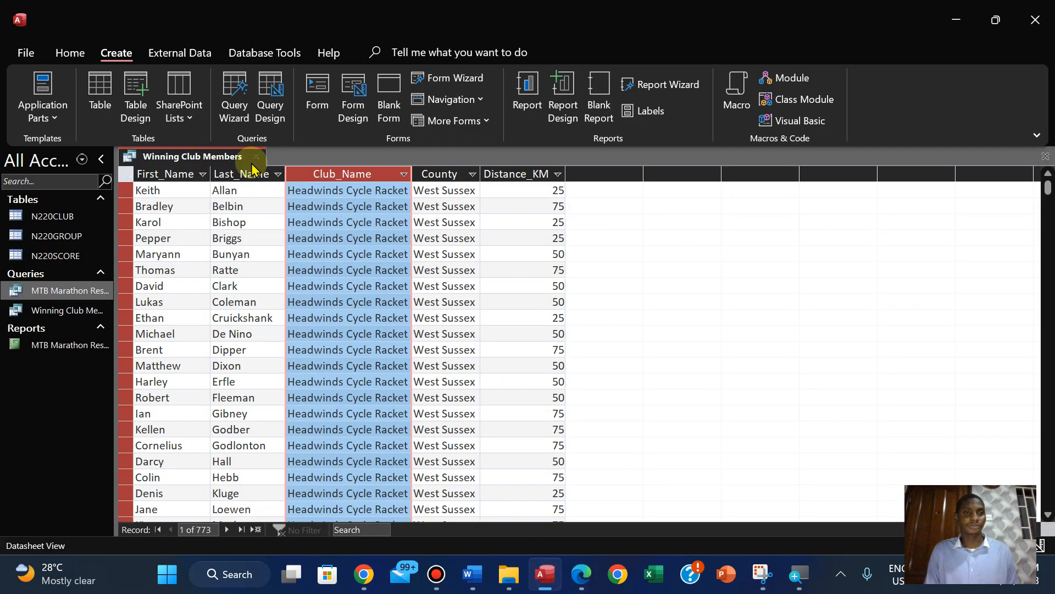
pyautogui.click(70, 53)
pyautogui.click(79, 115)
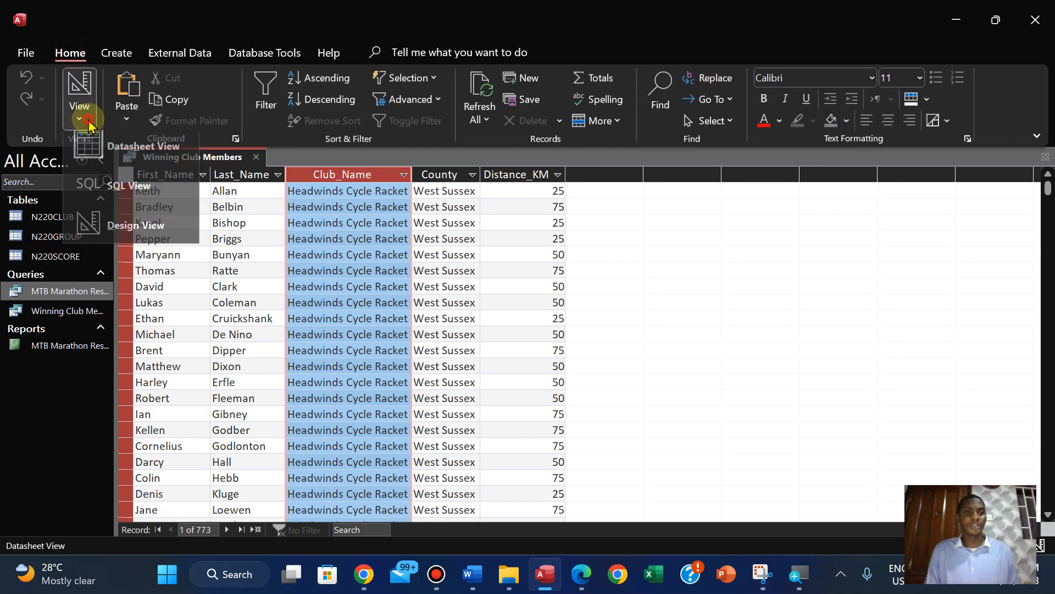
pyautogui.click(120, 223)
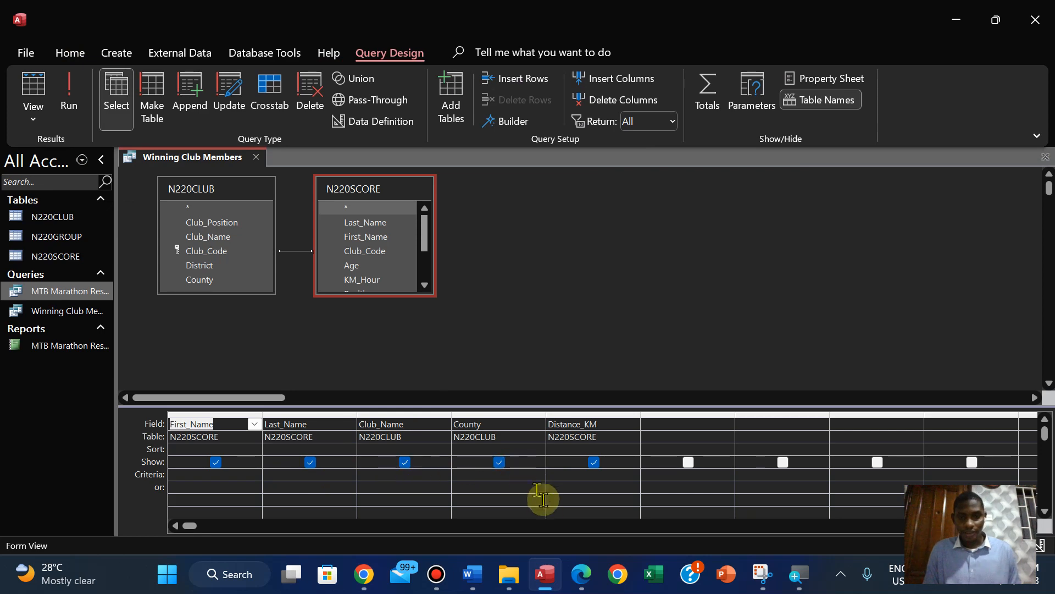
# Check the required field order in the question paper and insert Position from N220SCORE before First_Name in the query
pyautogui.click(583, 571)
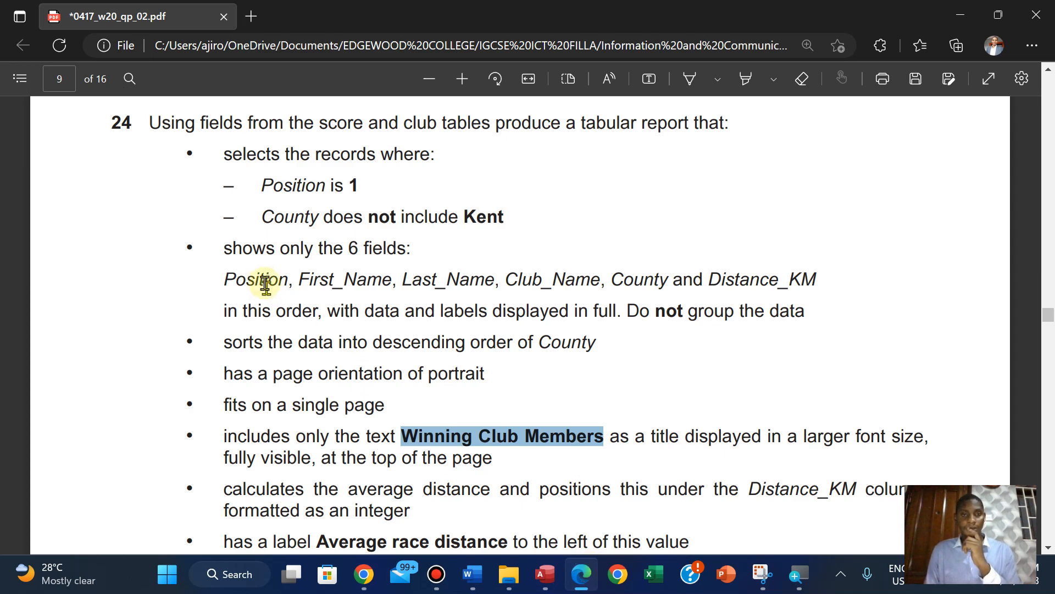
pyautogui.click(549, 576)
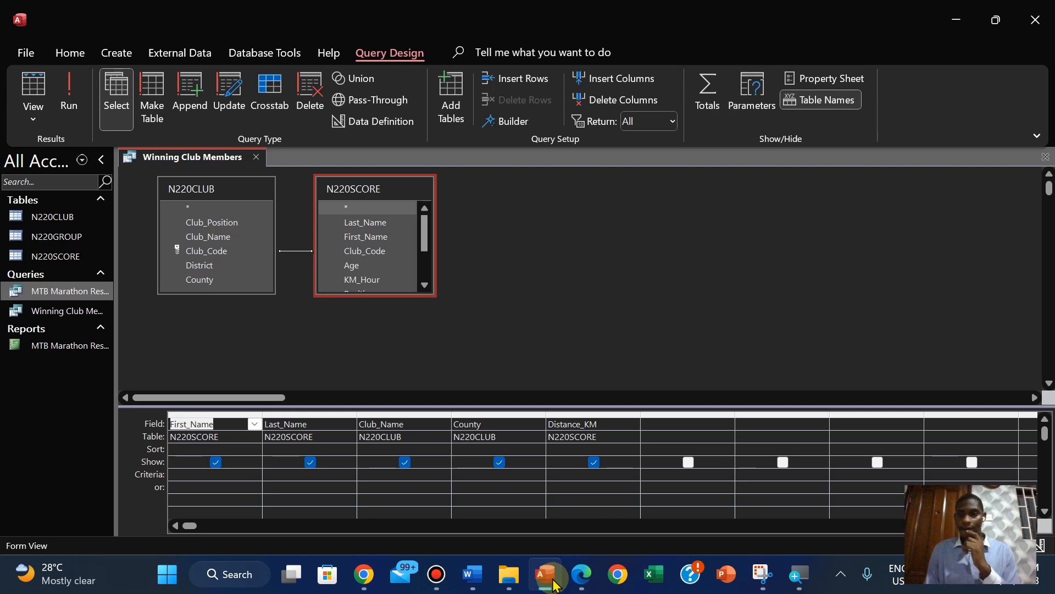
pyautogui.click(367, 224)
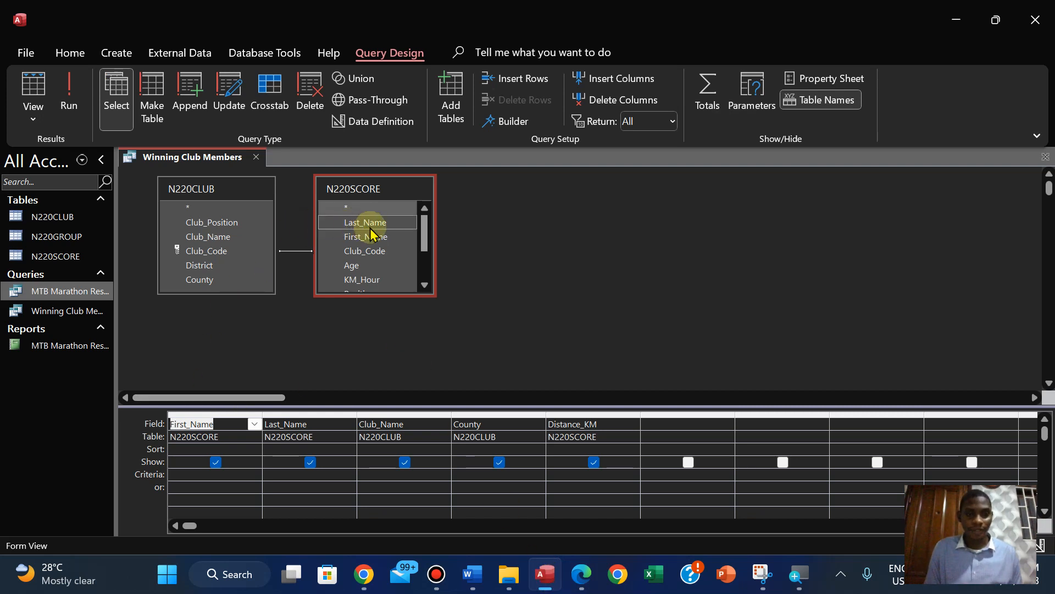
pyautogui.click(424, 285)
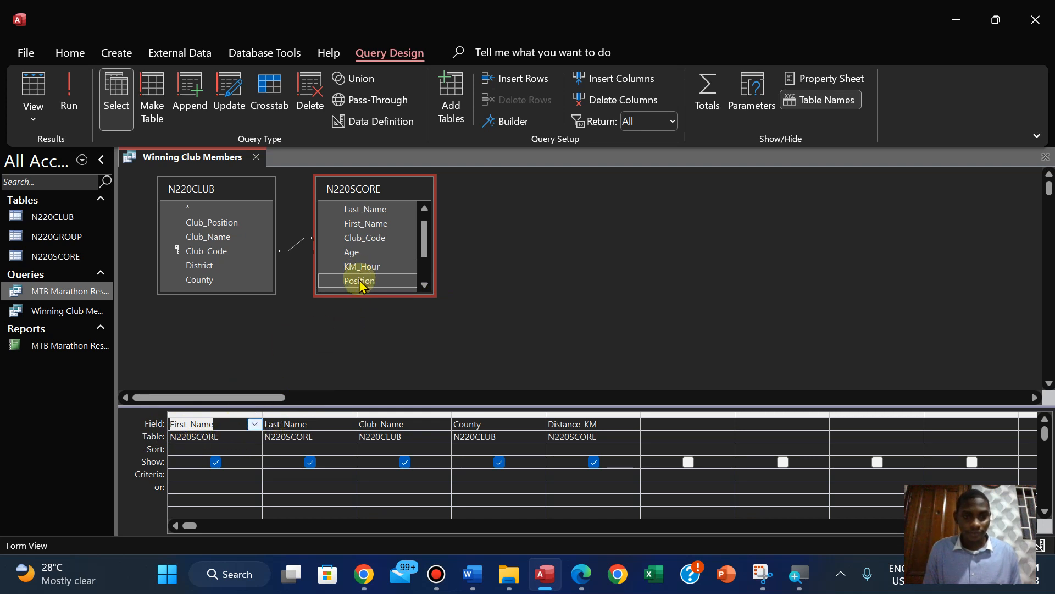
pyautogui.moveTo(363, 281); pyautogui.dragTo(173, 427)
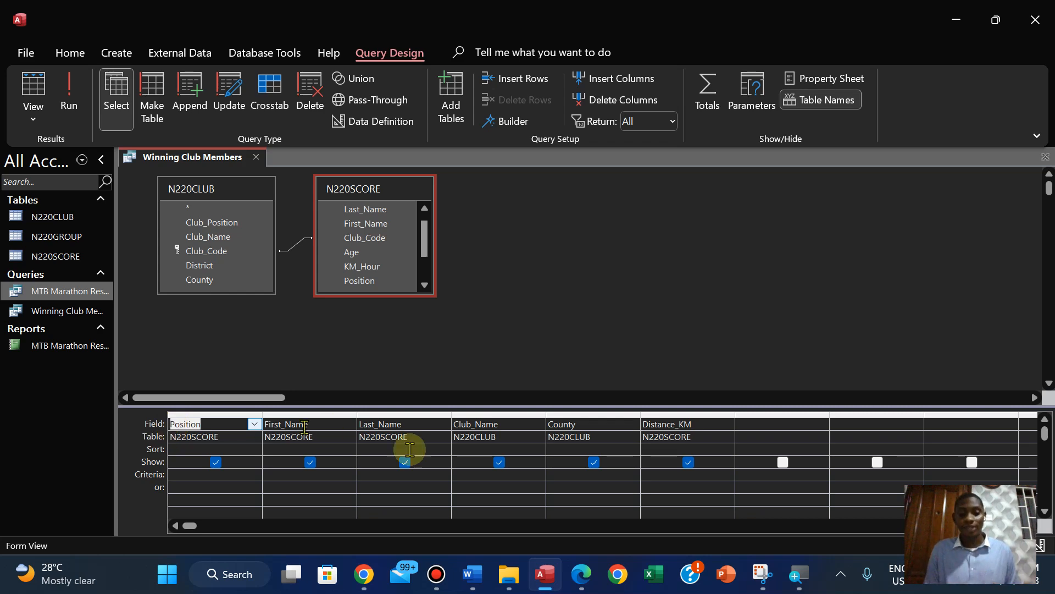
# Review the selection conditions in the question paper and run the query to view its six fields
pyautogui.click(579, 576)
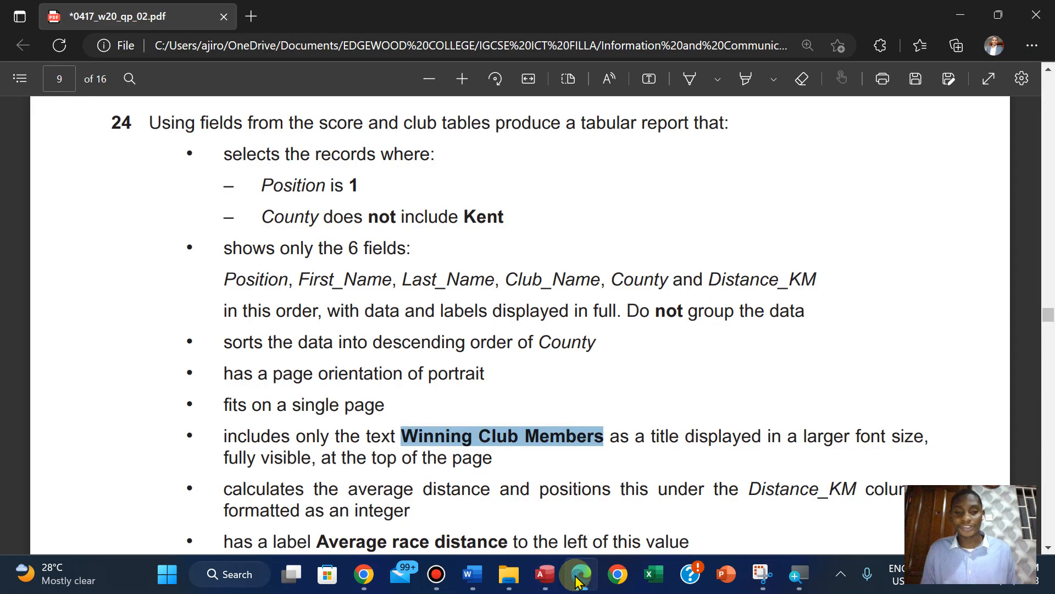
pyautogui.click(544, 578)
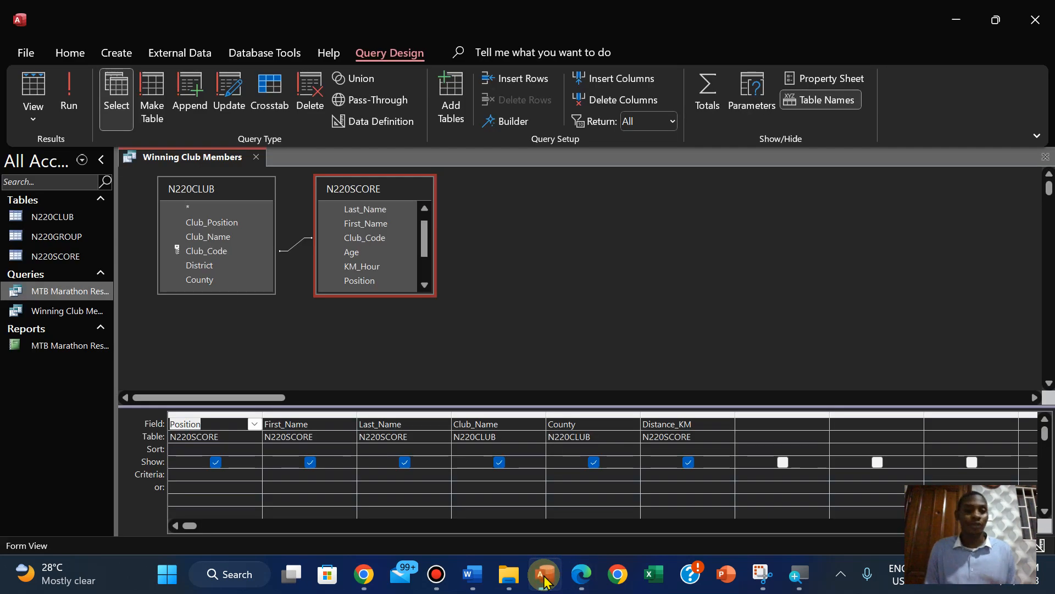
pyautogui.click(62, 88)
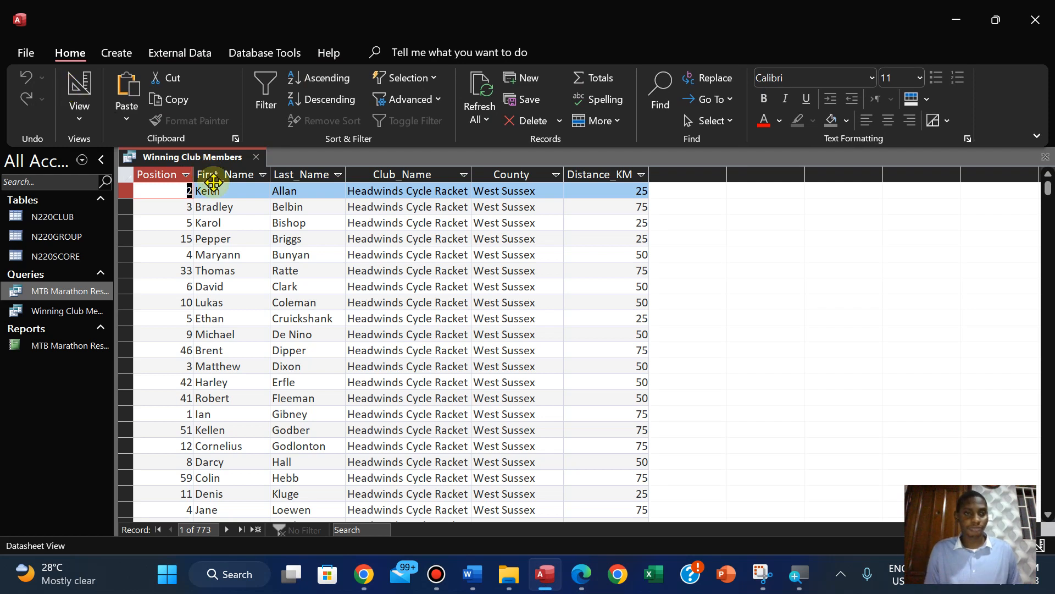
# Return the query to Design View, set the Position criterion to 1 and run the query
pyautogui.click(77, 114)
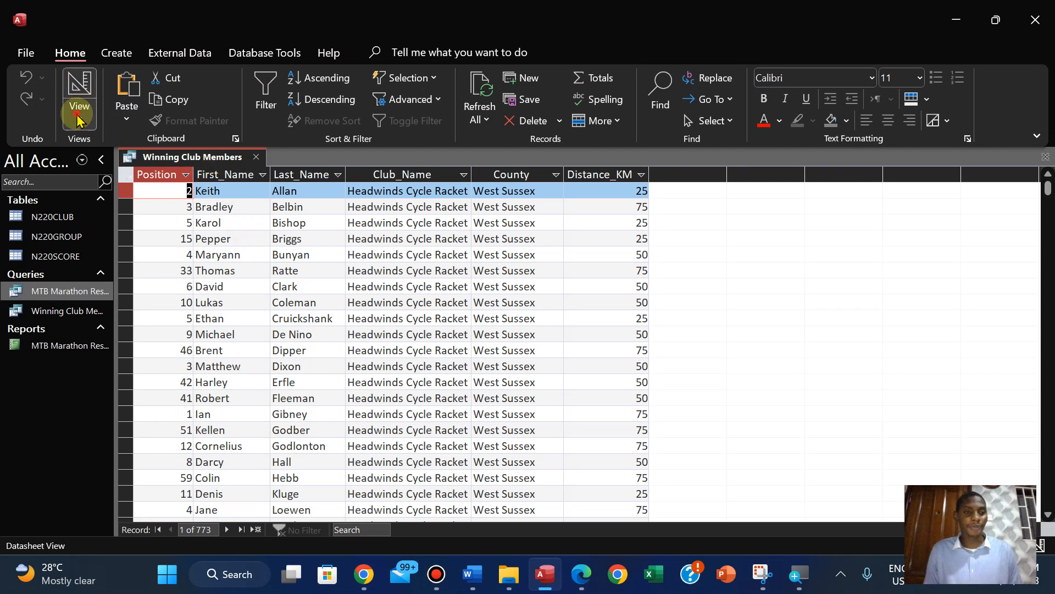
pyautogui.click(91, 229)
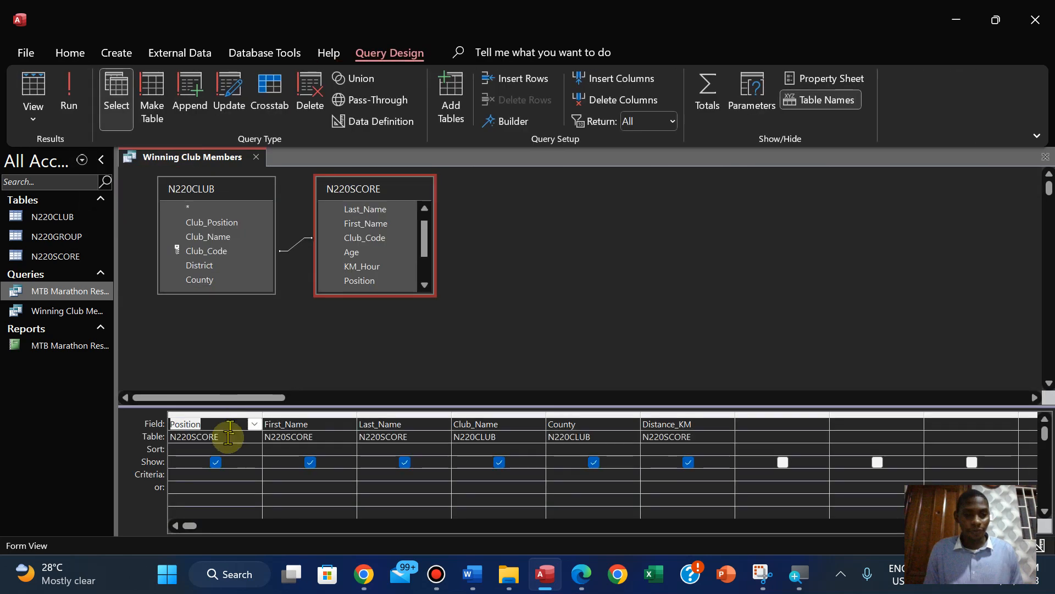
pyautogui.click(212, 476)
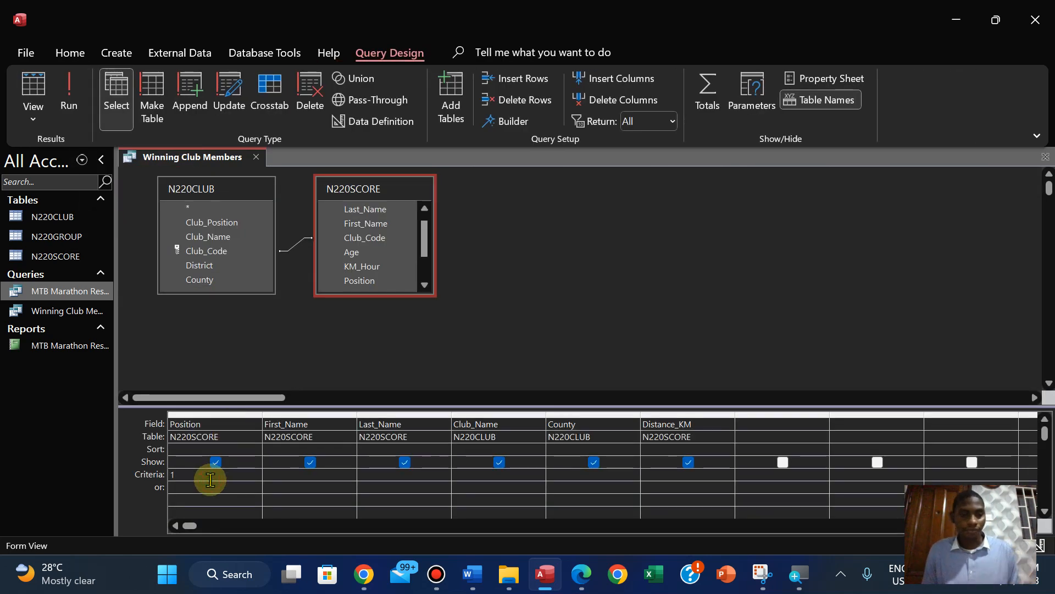
pyautogui.write('1')
pyautogui.click(67, 93)
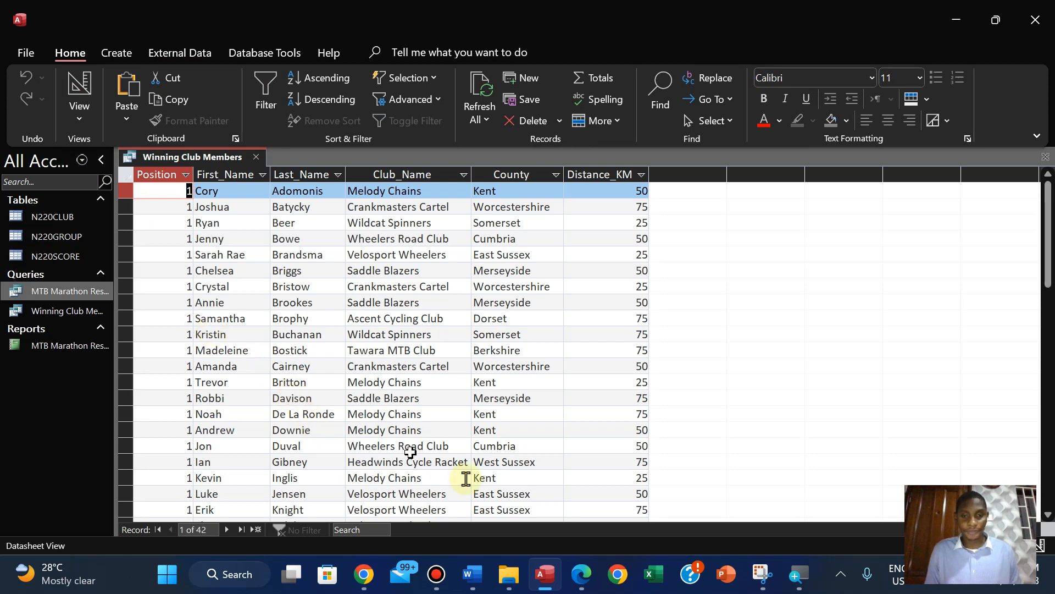
# Switch to the question paper in Edge and check the County selection condition for step 24, then return to Access
pyautogui.click(580, 576)
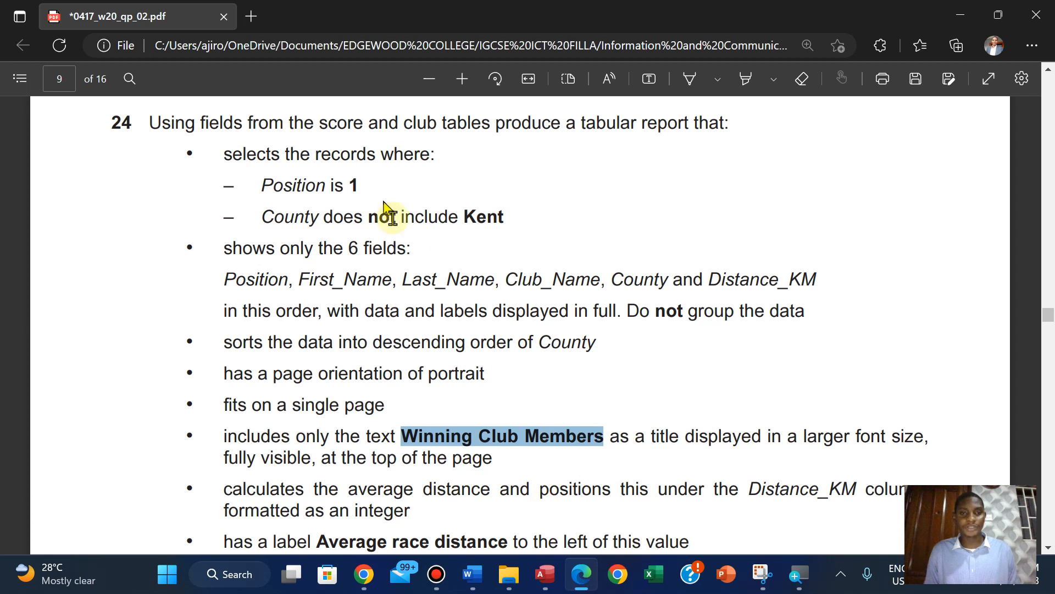
pyautogui.moveTo(467, 220); pyautogui.dragTo(504, 217)
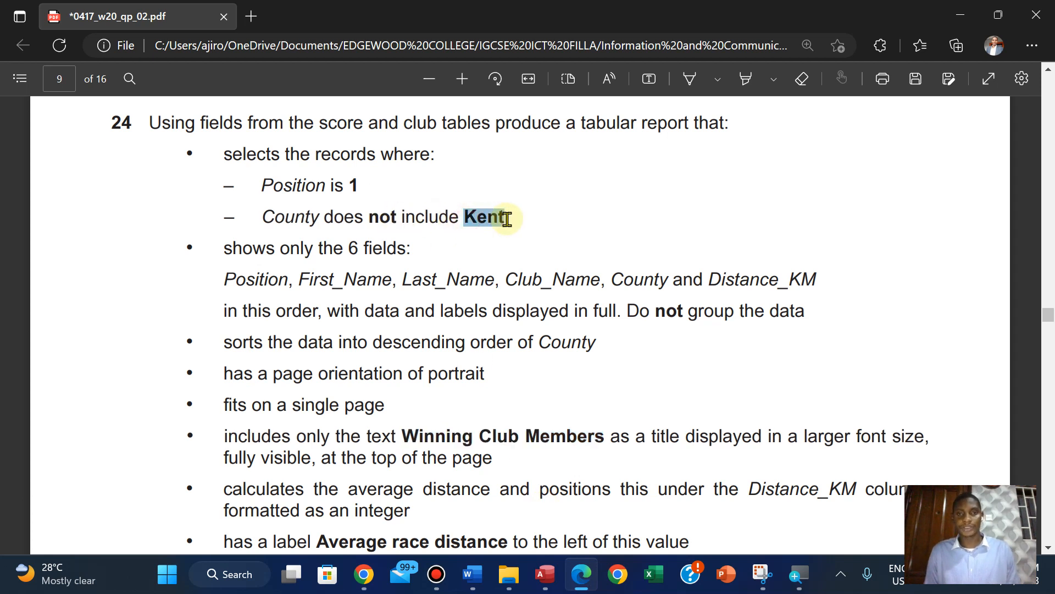
pyautogui.click(536, 83)
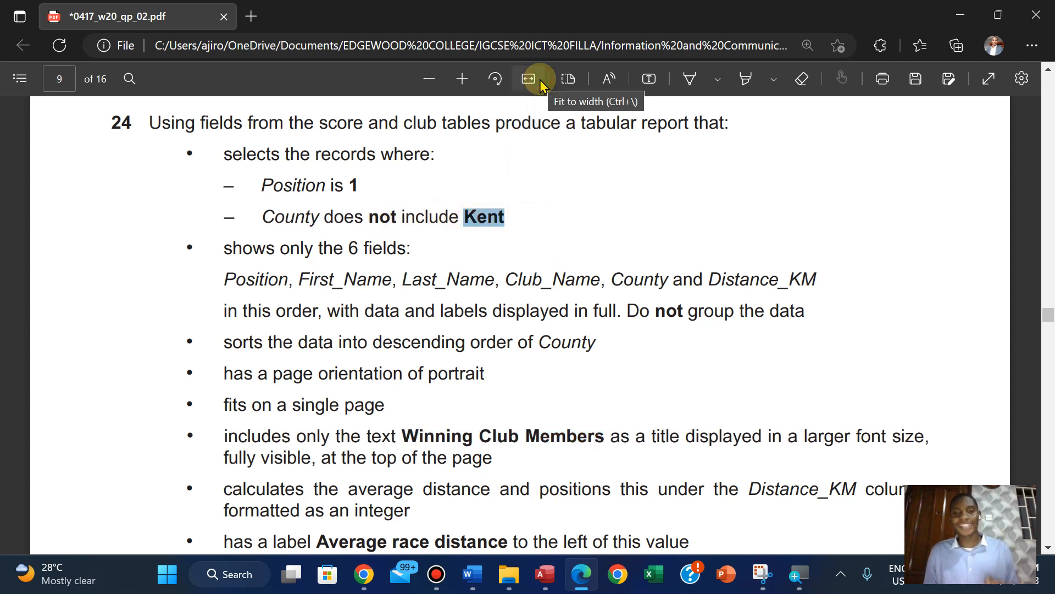
pyautogui.click(545, 574)
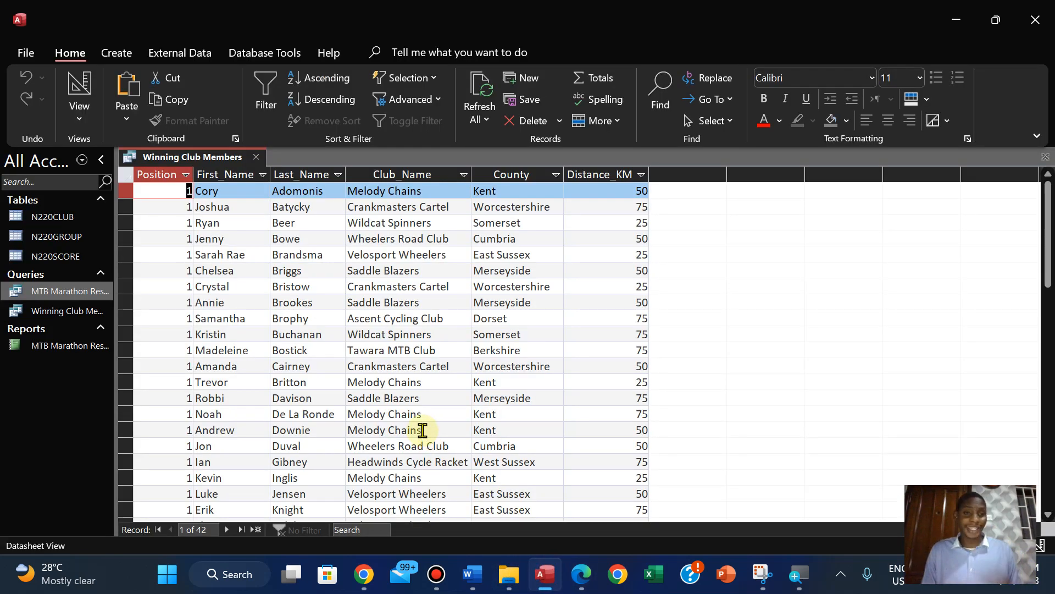
# Return the Winning Club Members query to Design View, set the County criterion to <>Kent and run the query
pyautogui.click(79, 105)
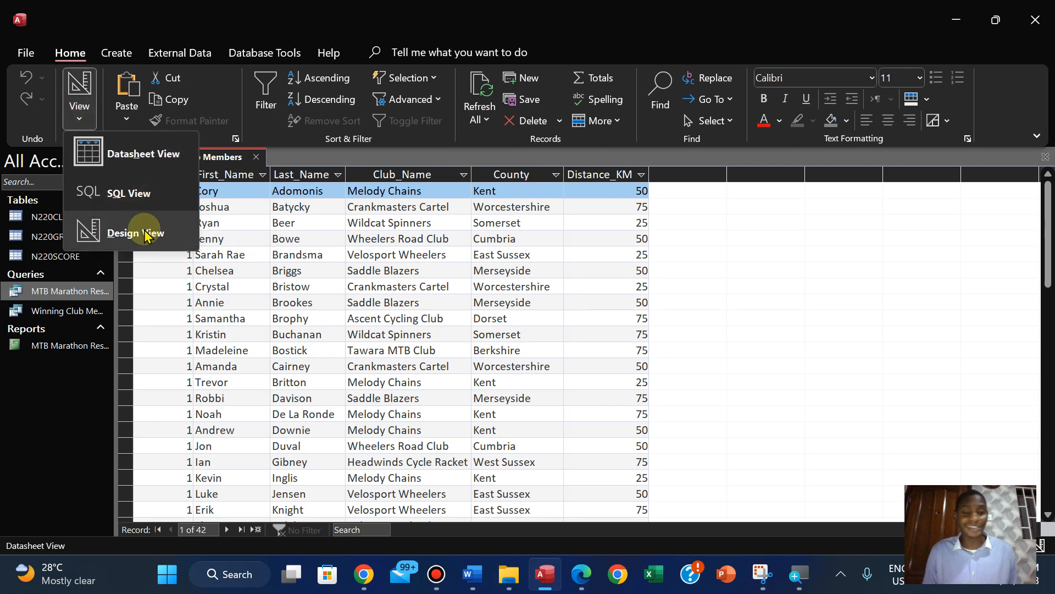
pyautogui.click(145, 236)
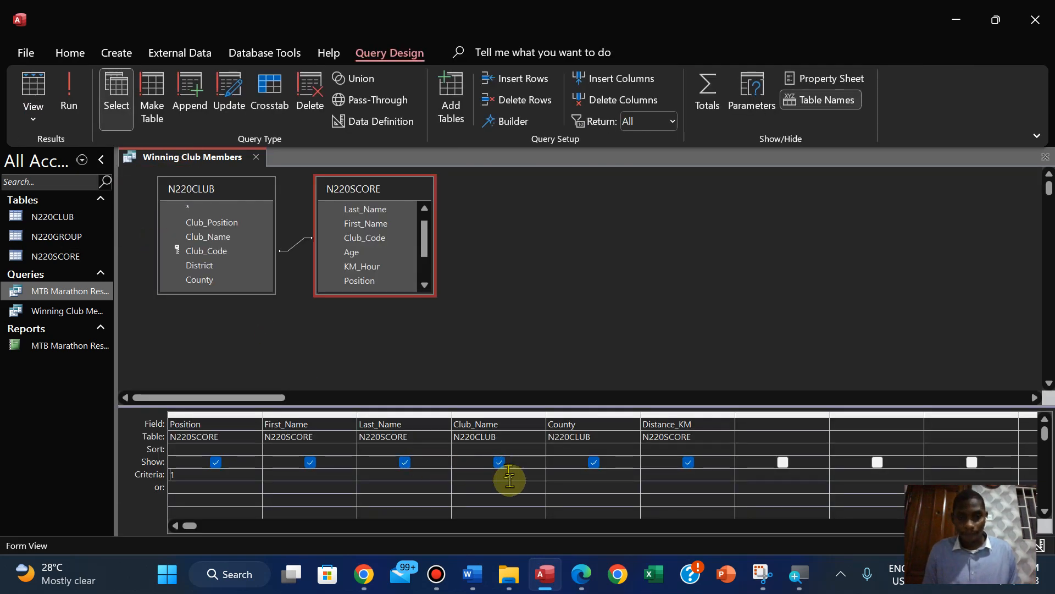
pyautogui.click(581, 574)
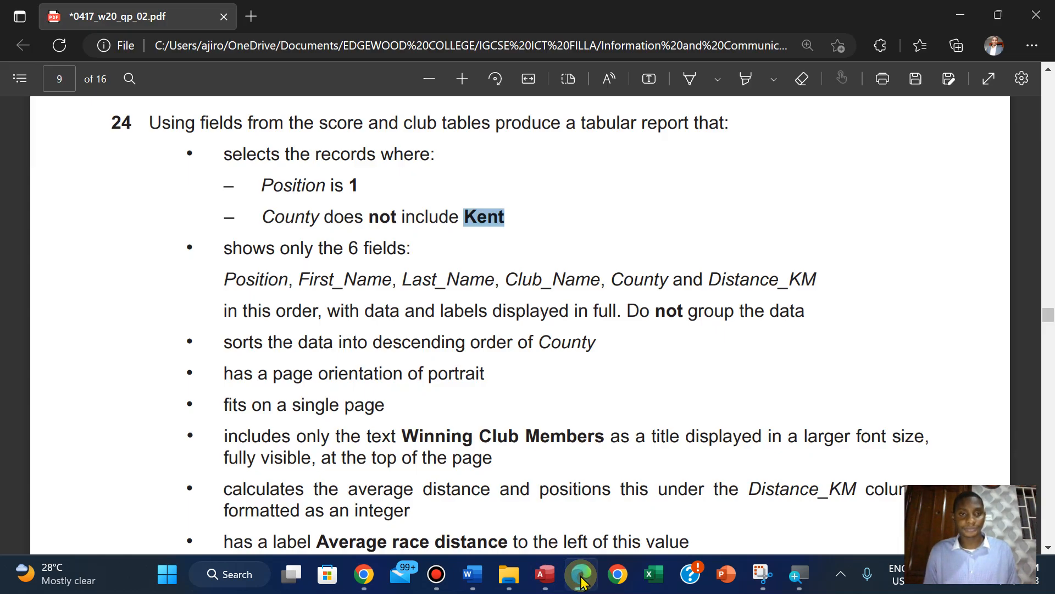
pyautogui.click(582, 577)
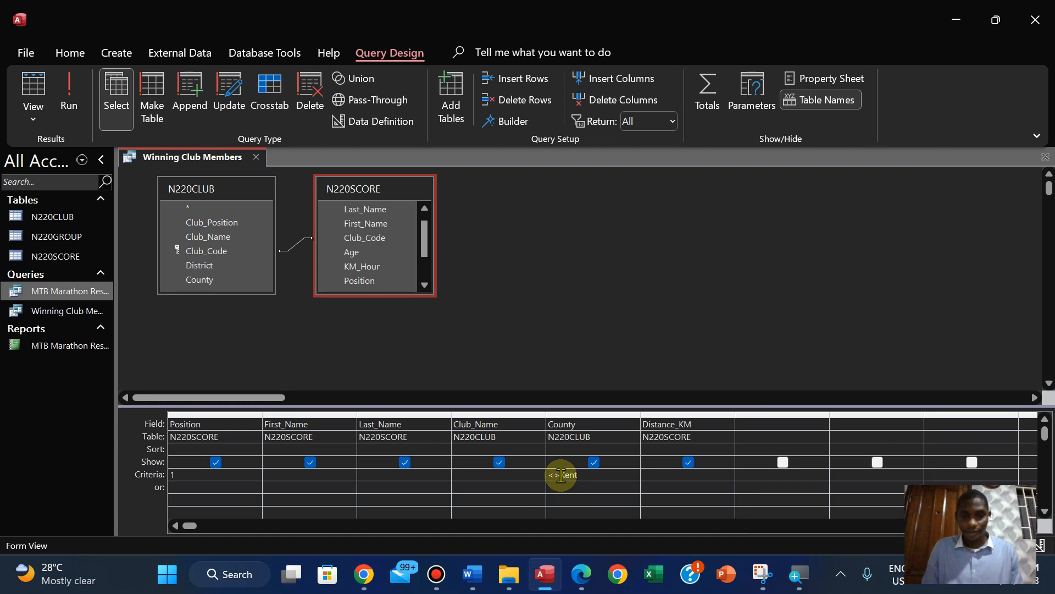
pyautogui.click(69, 99)
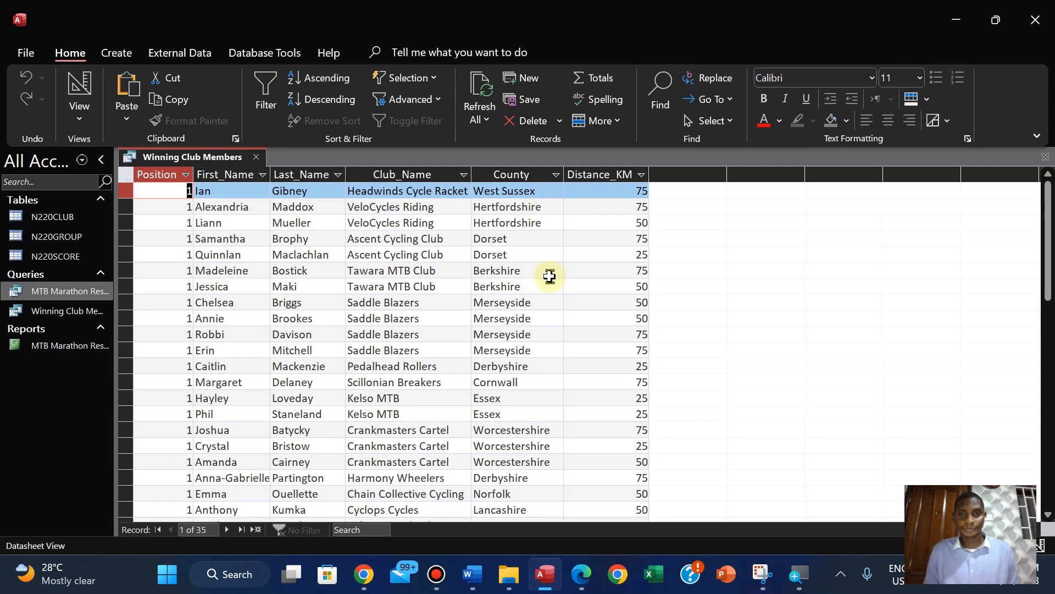
# Highlight the step 24 record selection conditions in yellow in the question paper in Edge, then return to Access
pyautogui.click(582, 575)
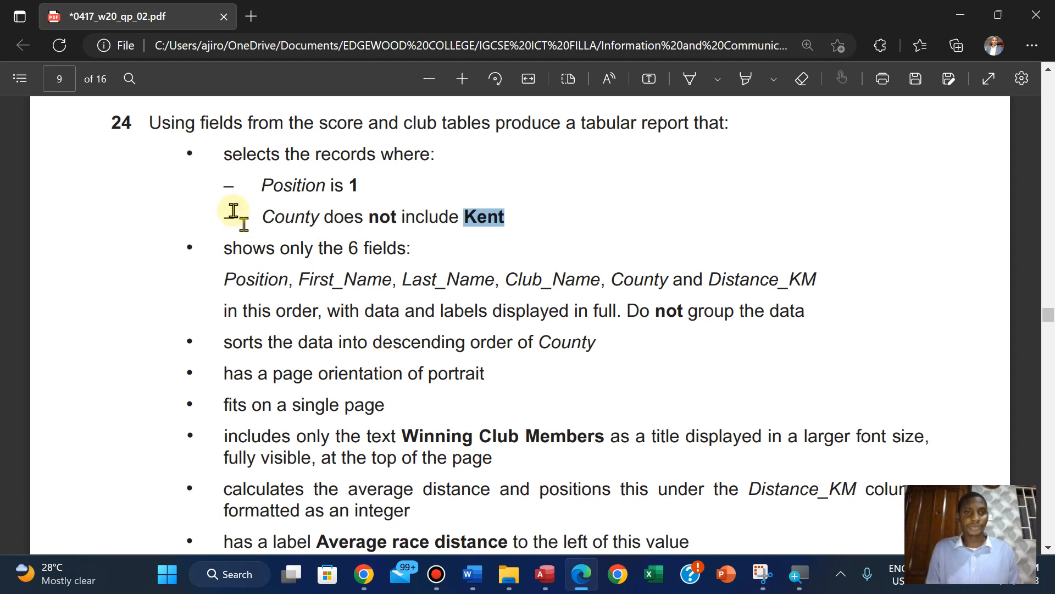
pyautogui.moveTo(222, 152); pyautogui.dragTo(521, 219)
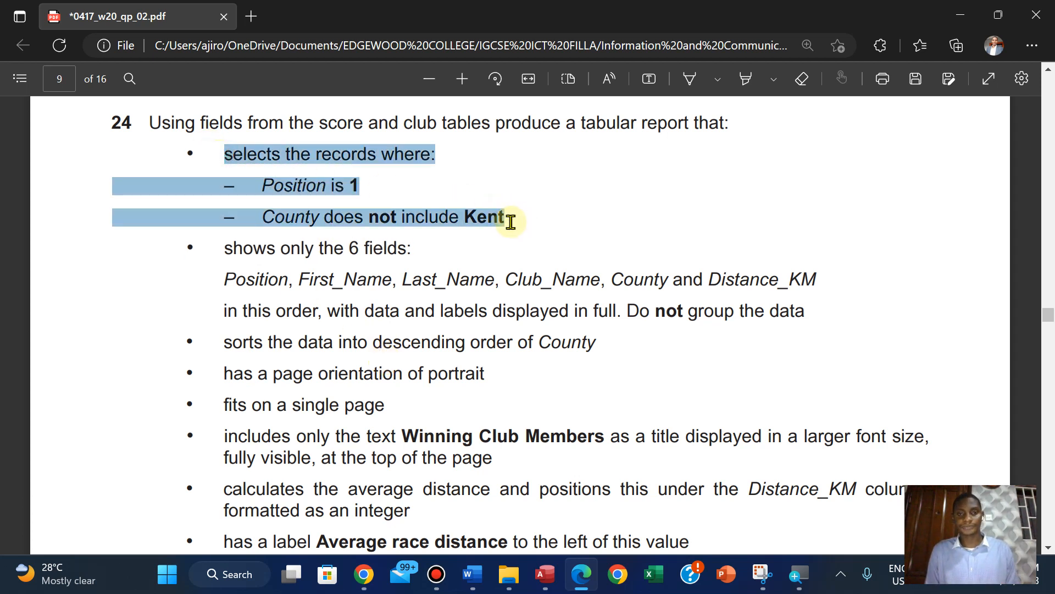
pyautogui.moveTo(537, 151)
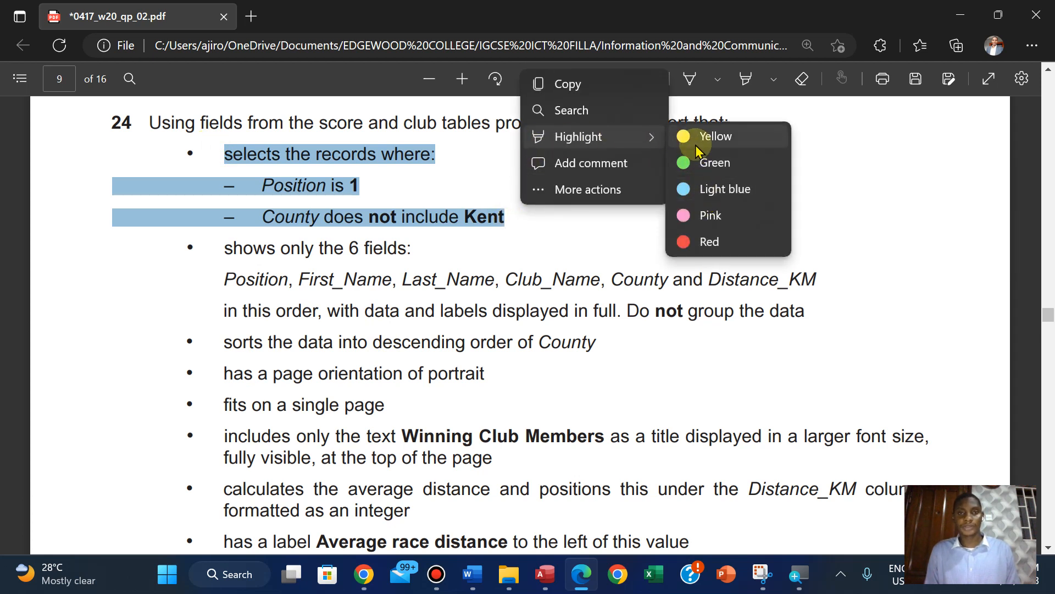
pyautogui.click(696, 146)
pyautogui.click(546, 574)
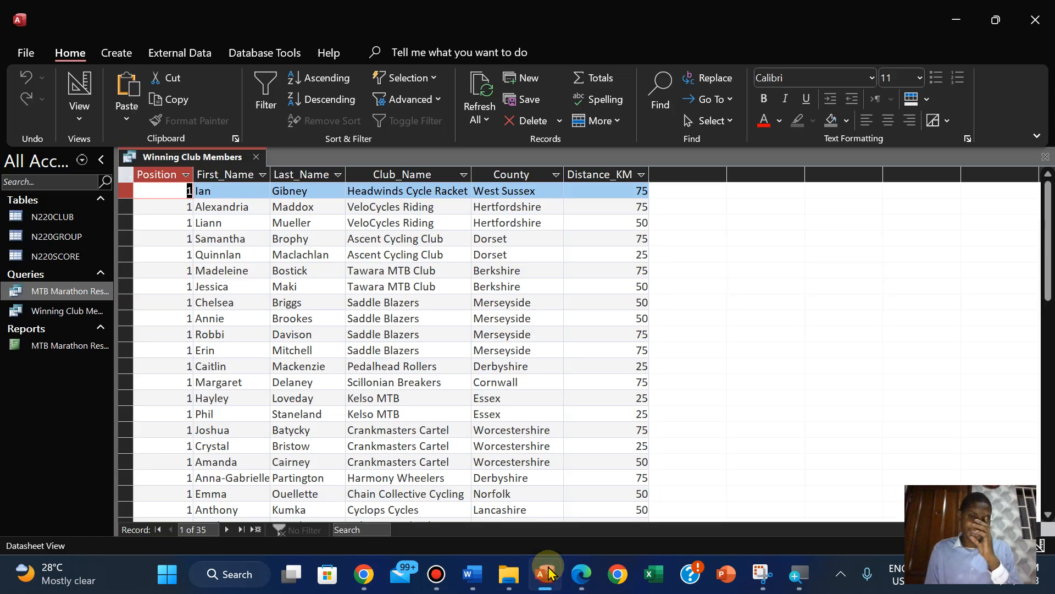
# Review the remaining step 24 requirements in the question paper in Edge, then save and close the Winning Club Members query in Access
pyautogui.click(582, 574)
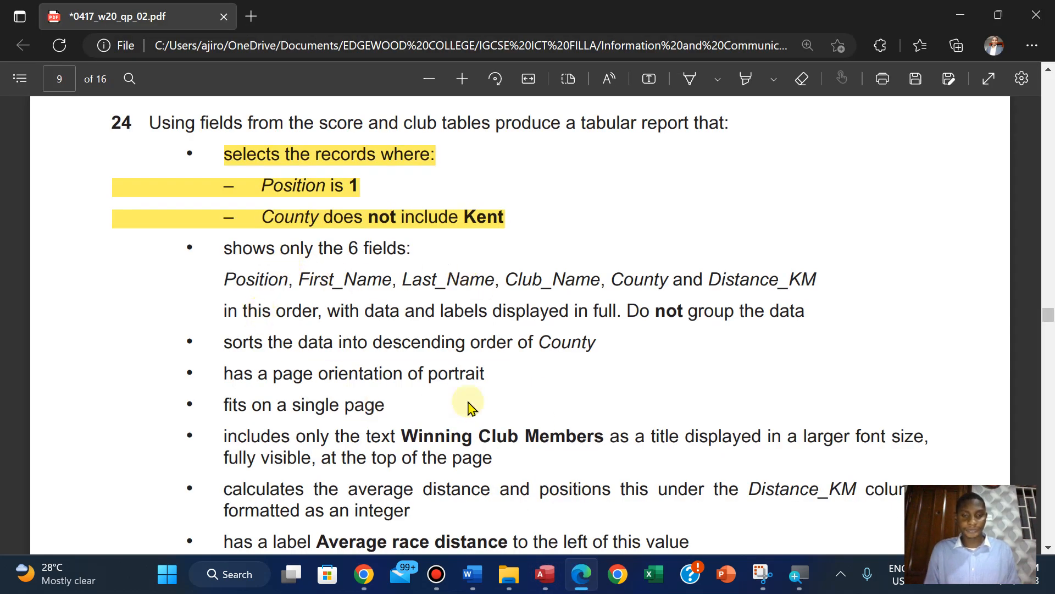
pyautogui.scroll(-1, 467, 406)
pyautogui.scroll(-1, 469, 407)
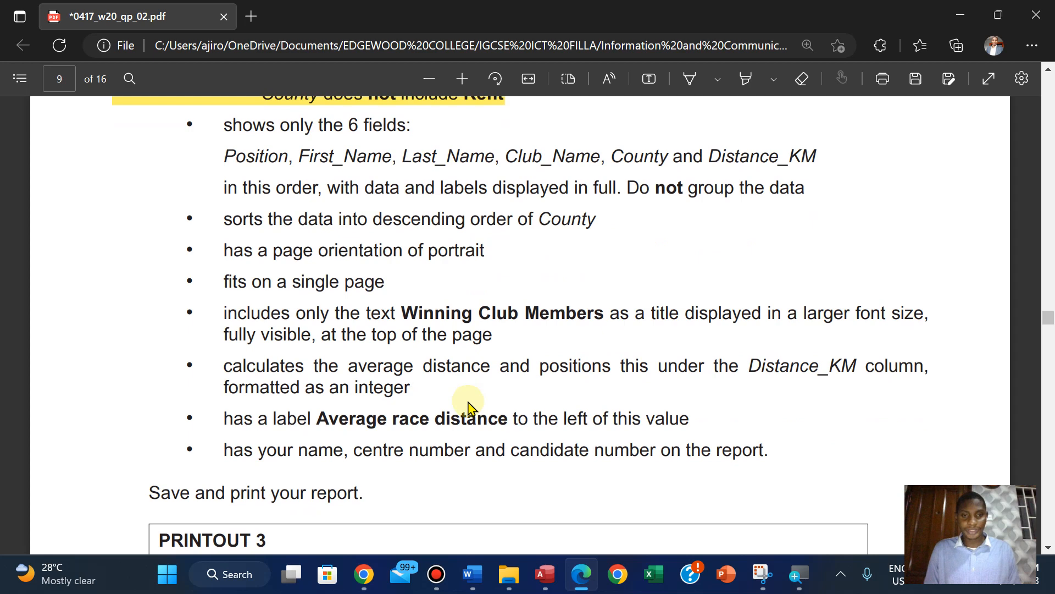
pyautogui.click(544, 574)
pyautogui.rightClick(147, 160)
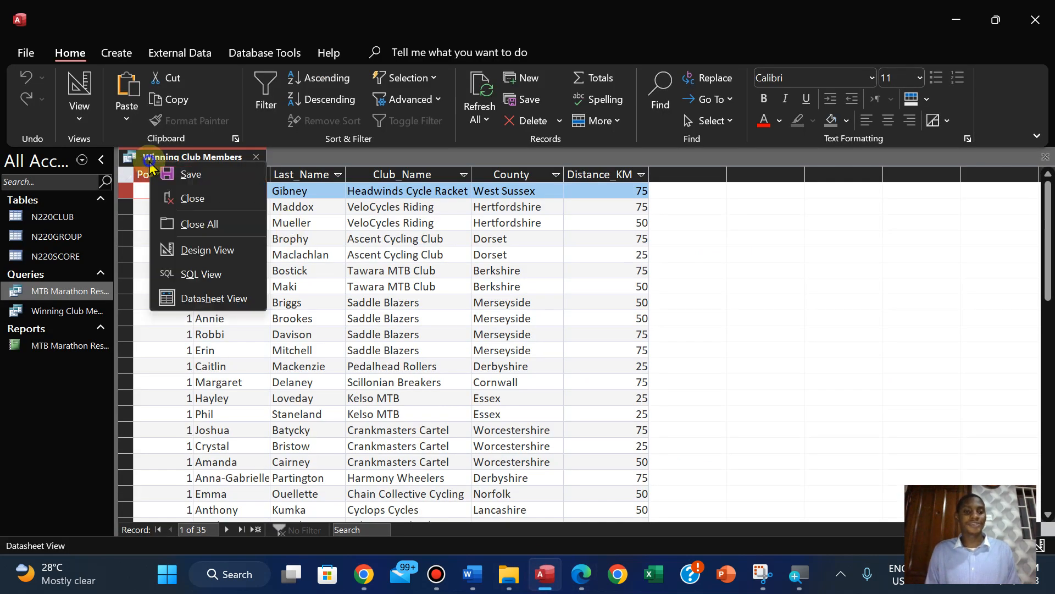
pyautogui.click(174, 174)
pyautogui.rightClick(164, 162)
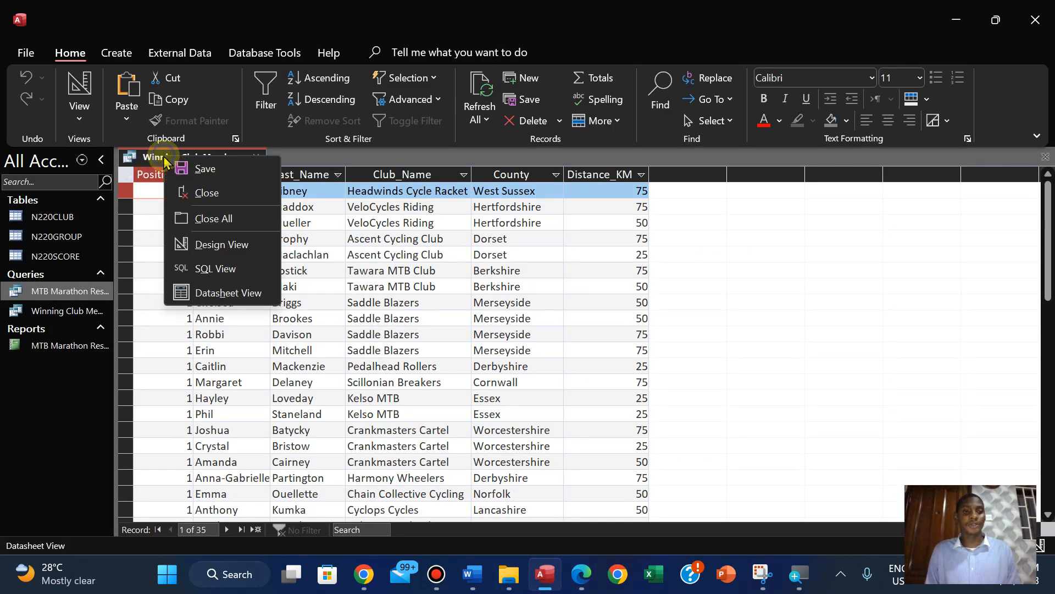
pyautogui.click(197, 190)
# Start the Report Wizard from the Winning Club Members query, include all six fields and continue to the data view options
pyautogui.click(112, 57)
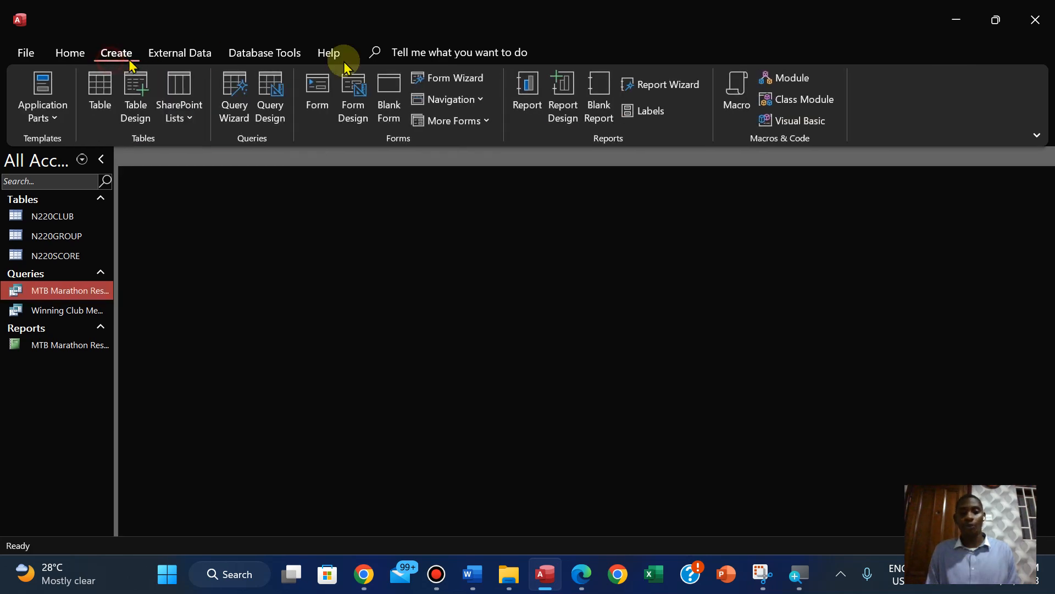
pyautogui.click(682, 82)
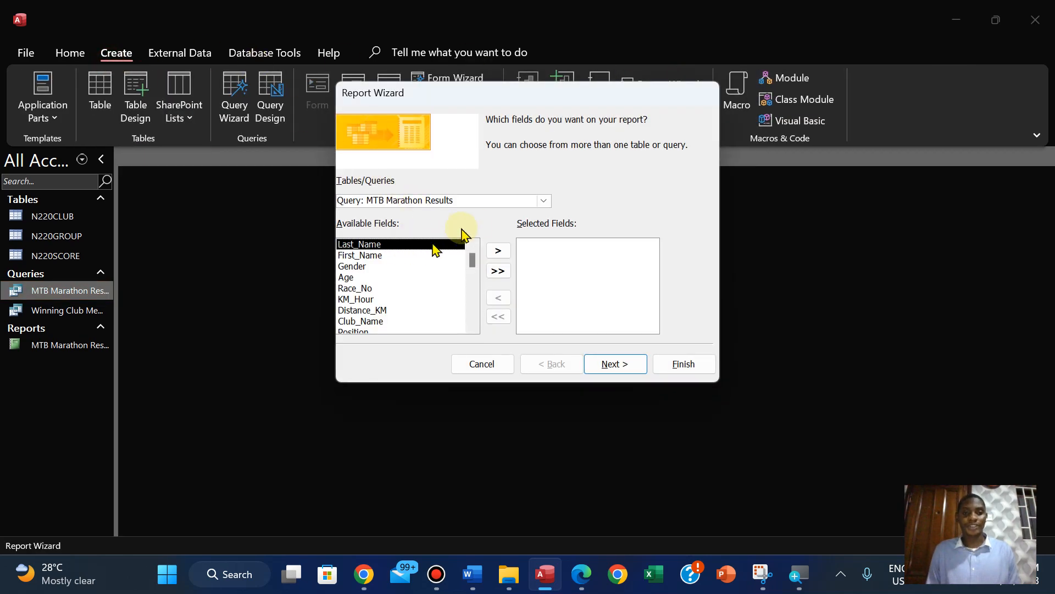
pyautogui.click(543, 201)
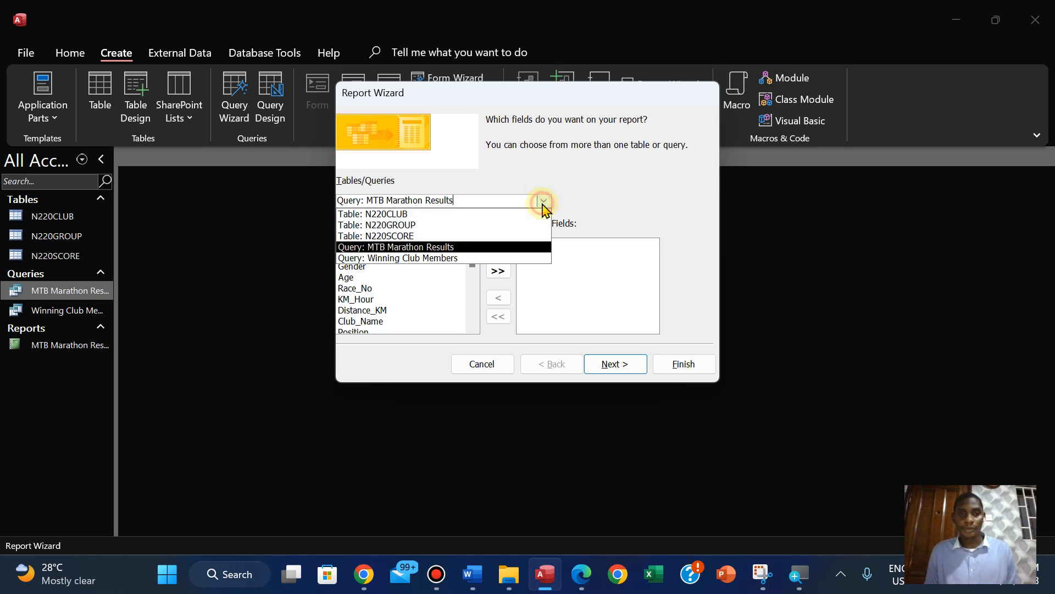
pyautogui.click(482, 258)
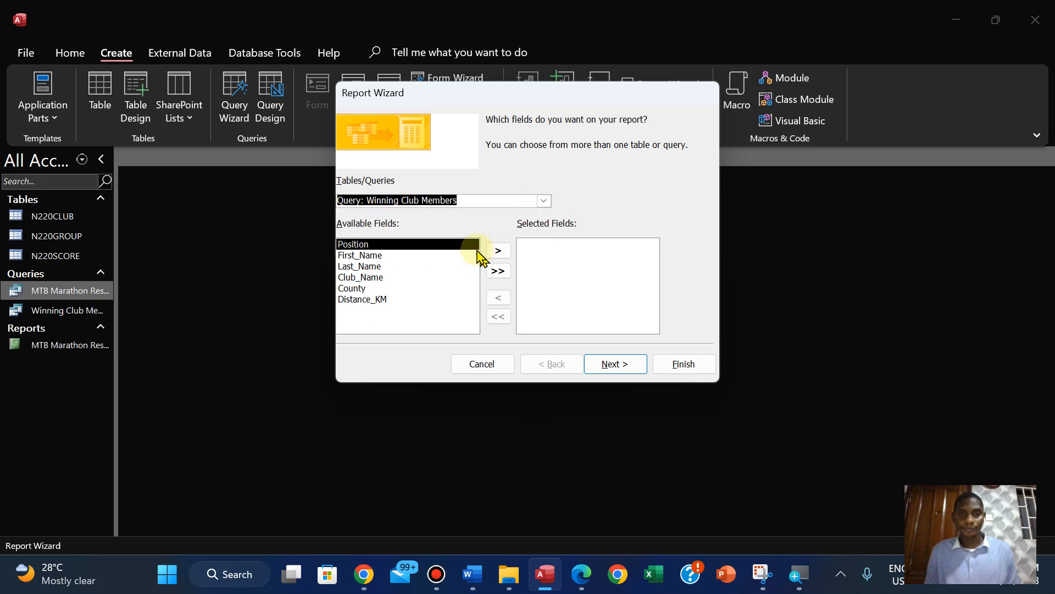
pyautogui.click(497, 271)
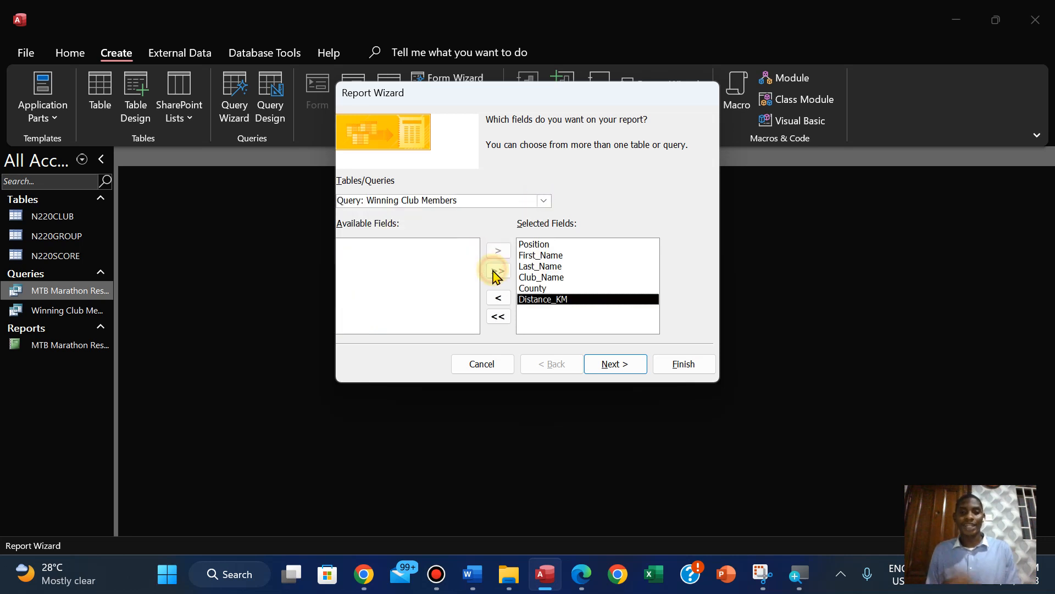
pyautogui.click(580, 575)
pyautogui.click(578, 587)
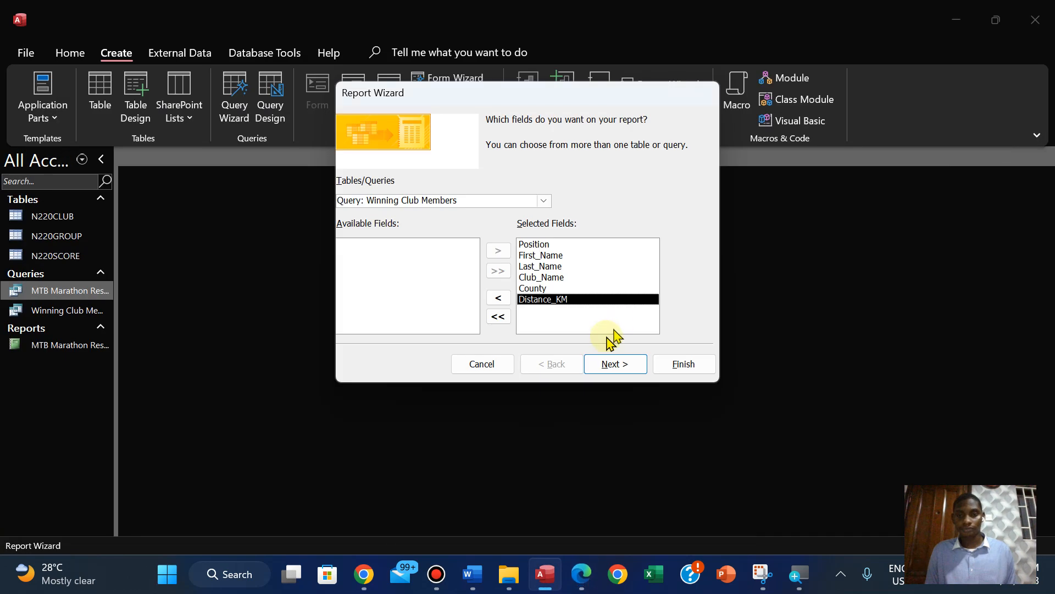
pyautogui.click(604, 378)
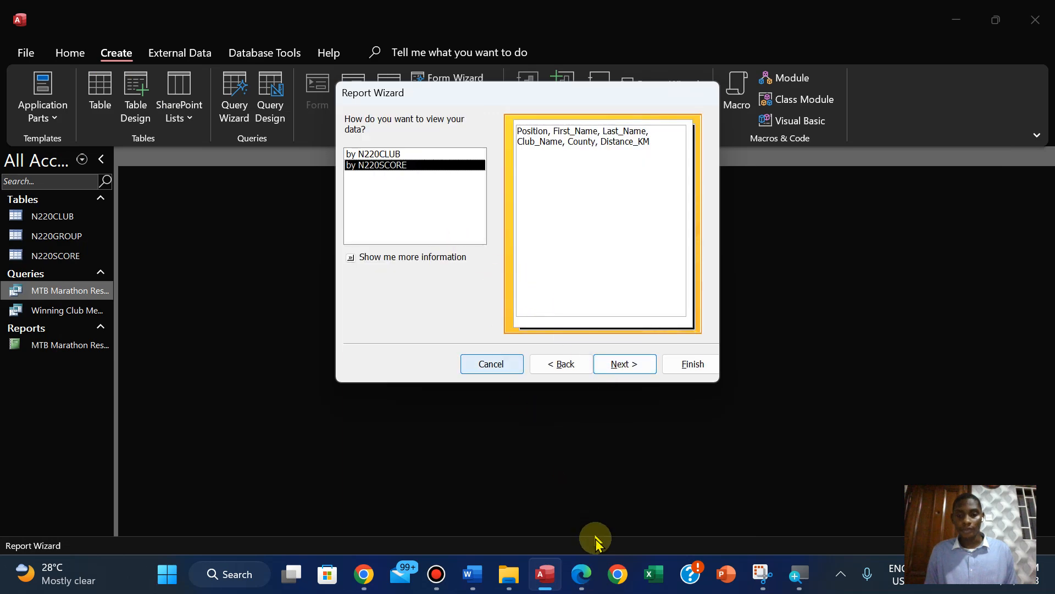
# Recheck the grouping requirement in the question paper, view the report data by N220SCORE and continue without adding grouping levels
pyautogui.click(576, 578)
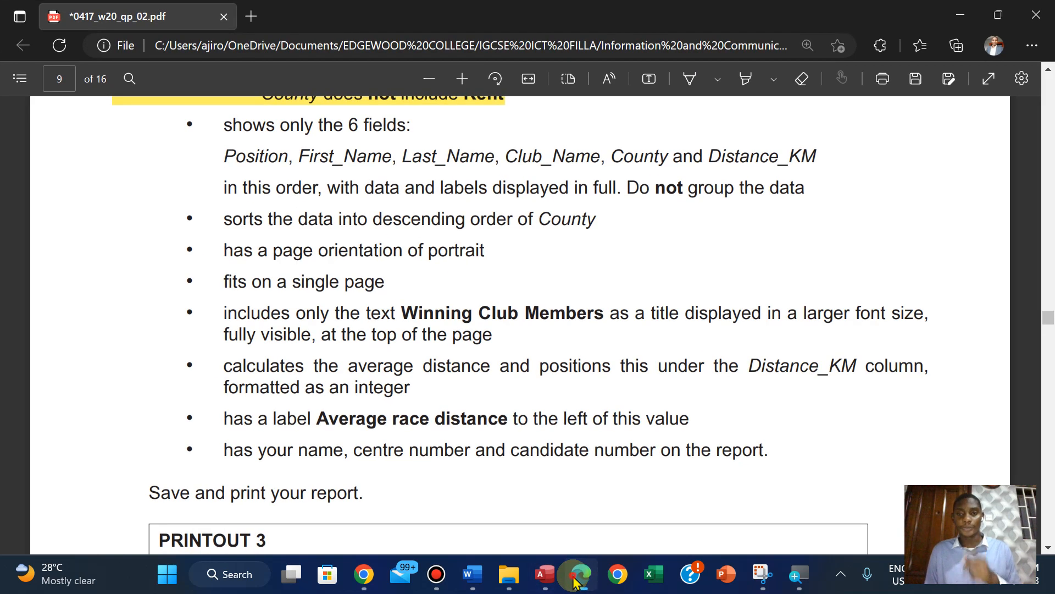
pyautogui.click(575, 580)
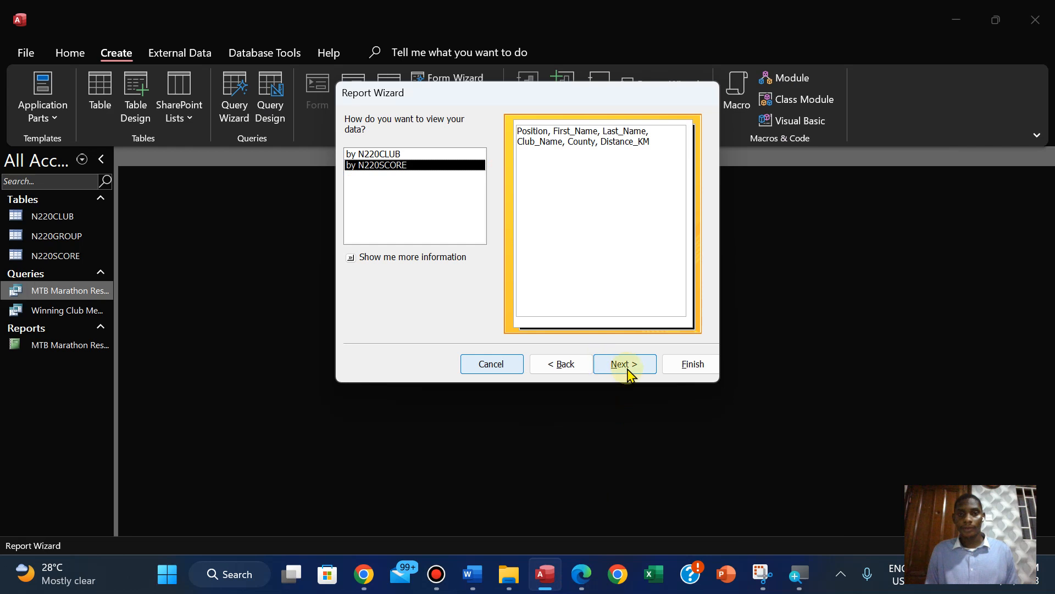
pyautogui.click(398, 154)
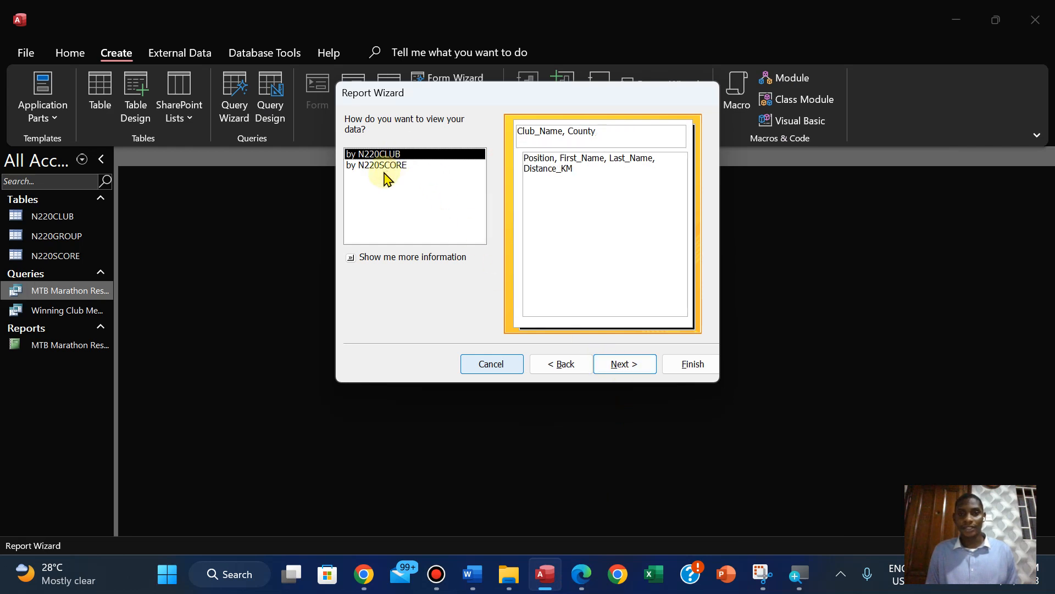
pyautogui.click(379, 166)
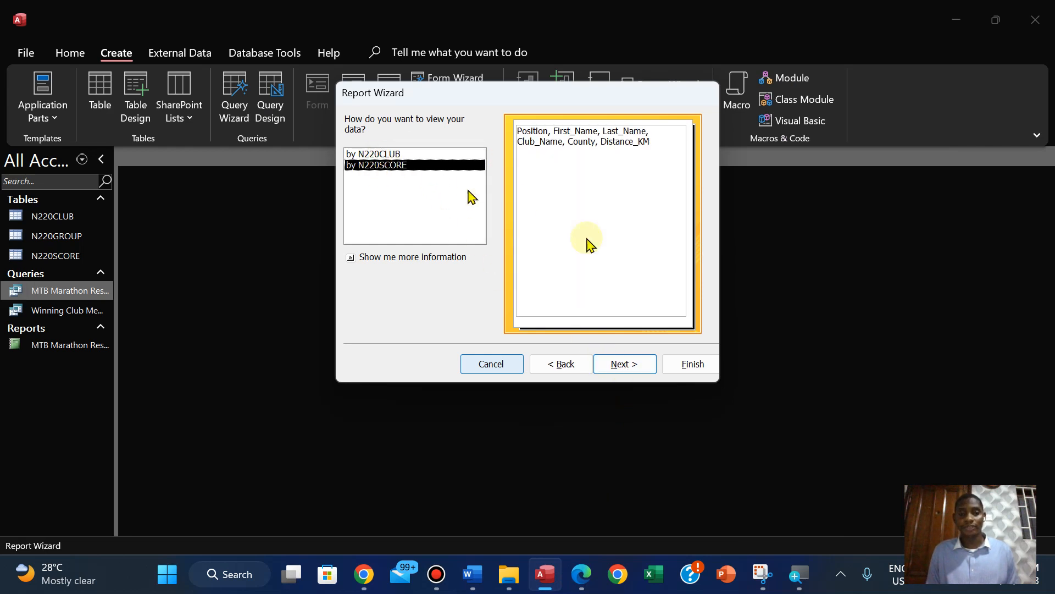
pyautogui.click(649, 363)
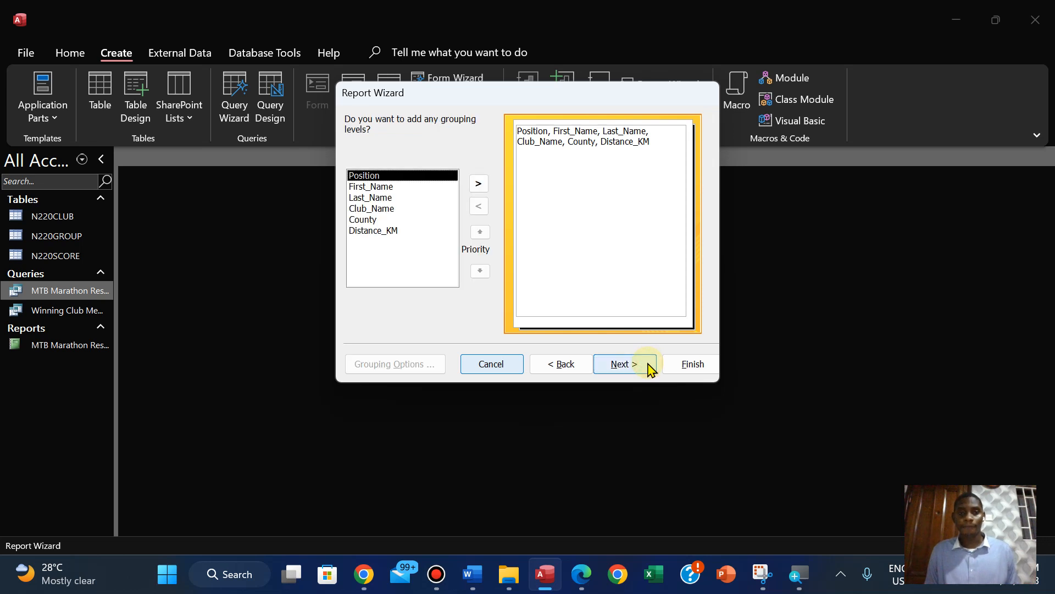
pyautogui.click(649, 364)
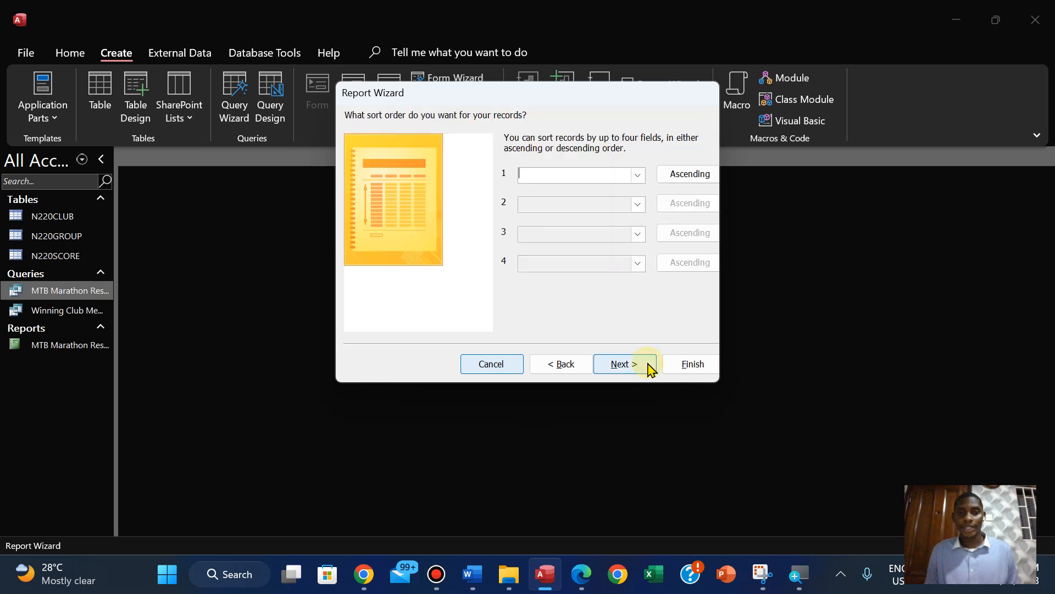
# Check the sort requirement in the question paper and sort the report by County in descending order
pyautogui.click(582, 575)
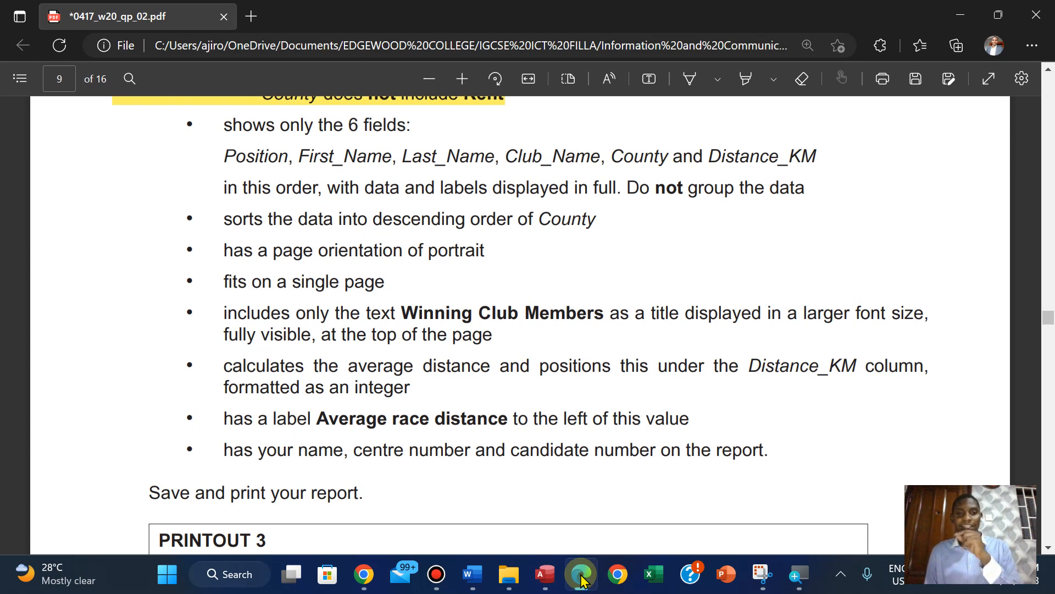
pyautogui.click(581, 575)
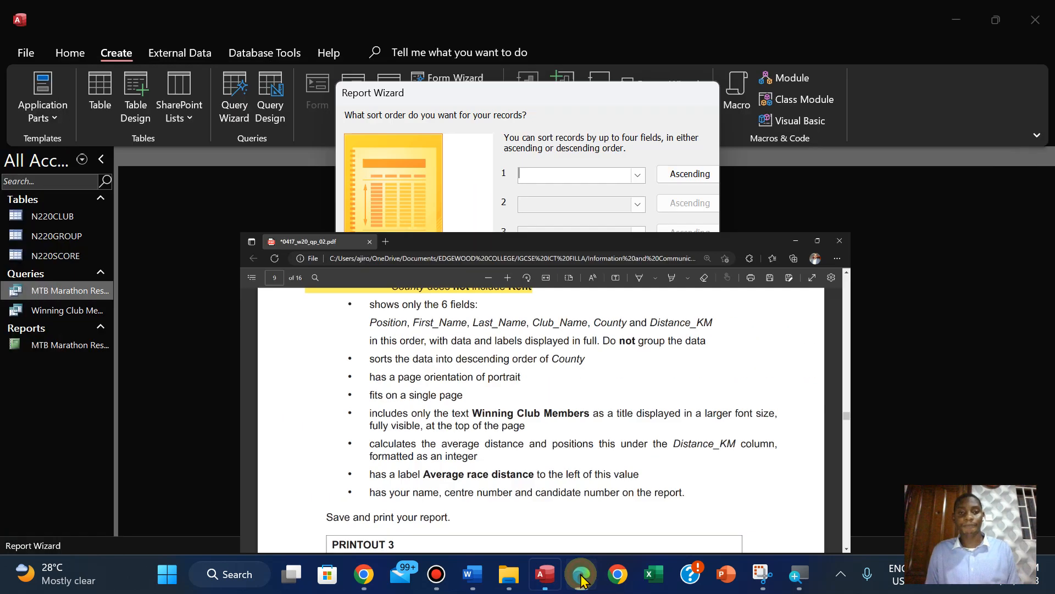
pyautogui.click(636, 175)
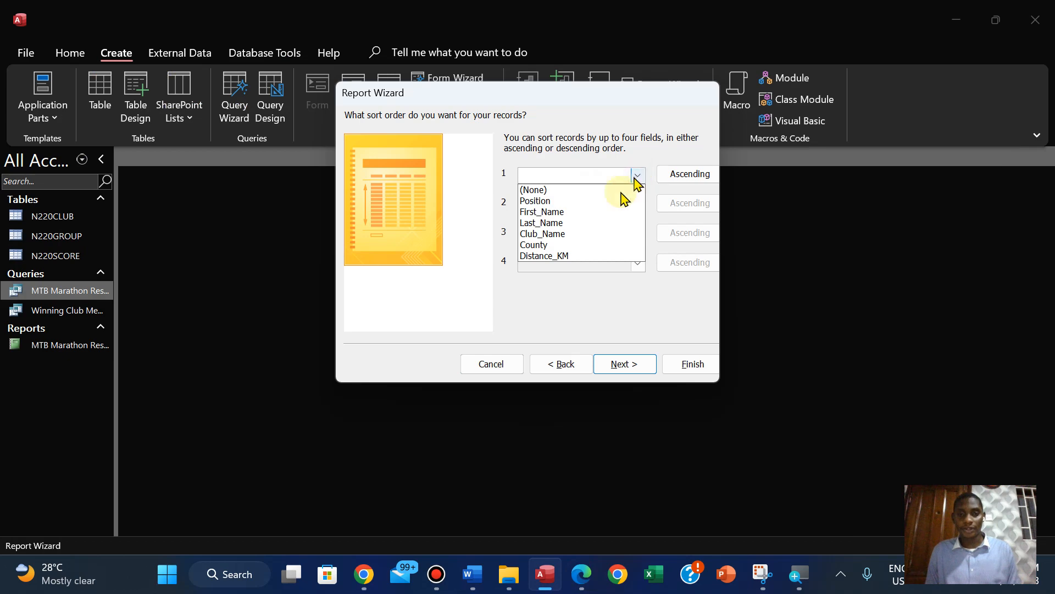
pyautogui.click(560, 247)
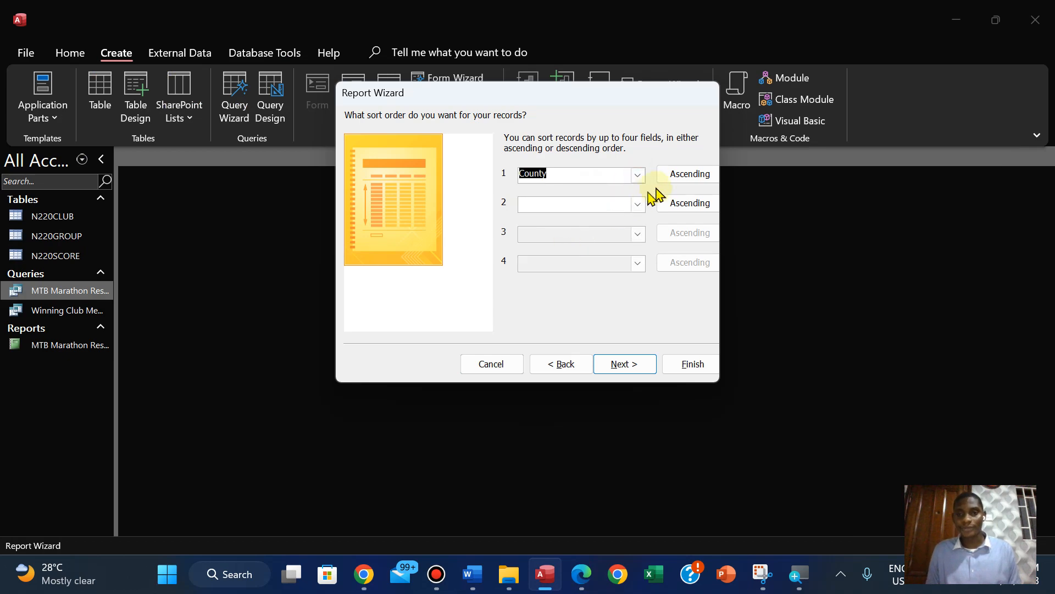
pyautogui.click(685, 174)
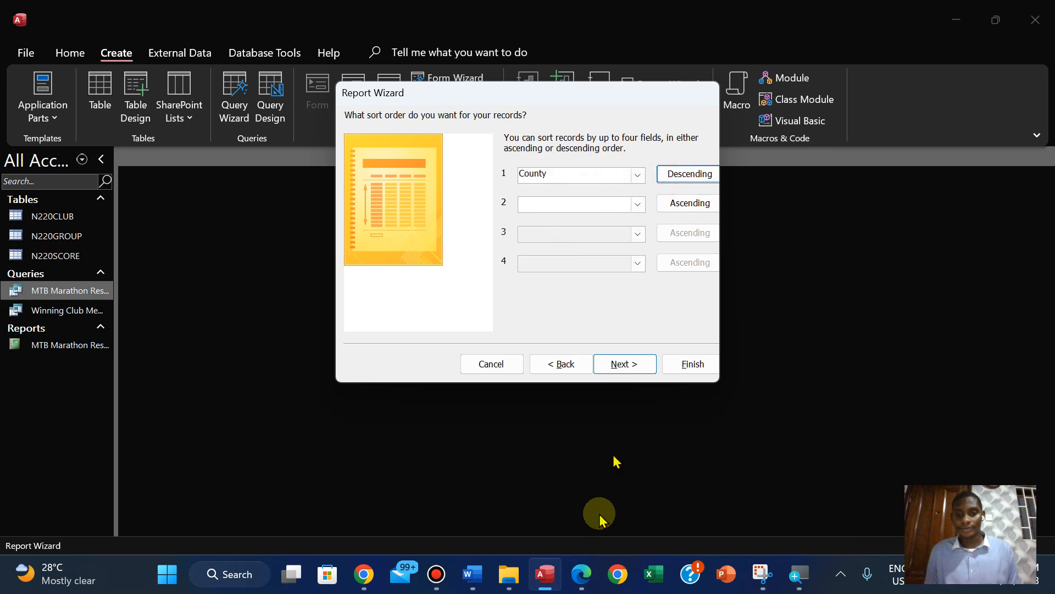
# Recheck the sort requirement in the question paper in Edge, then continue the Report Wizard in Access to the layout options
pyautogui.click(582, 574)
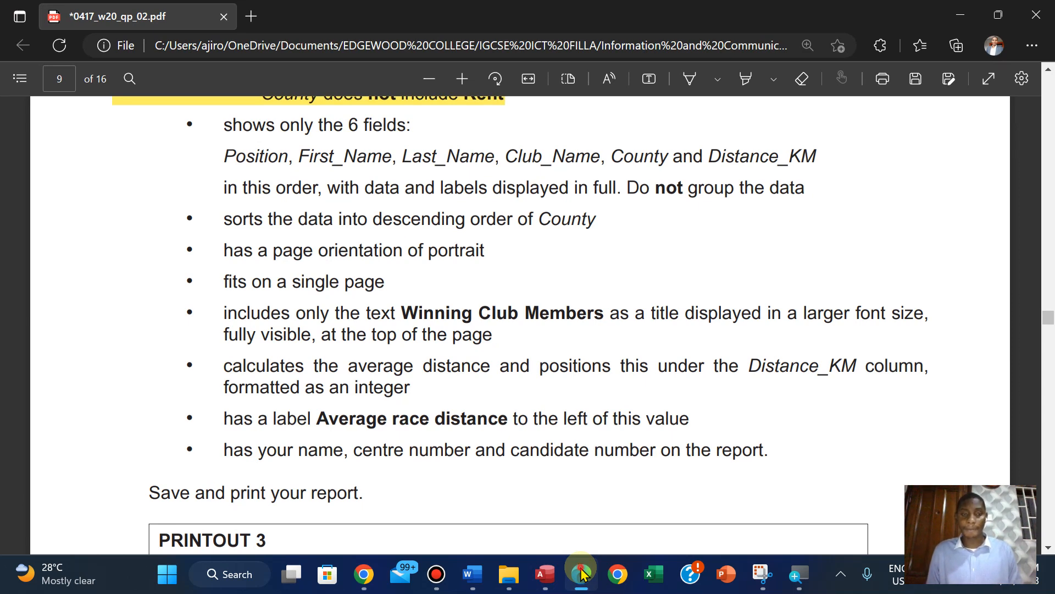
pyautogui.click(582, 574)
pyautogui.click(619, 365)
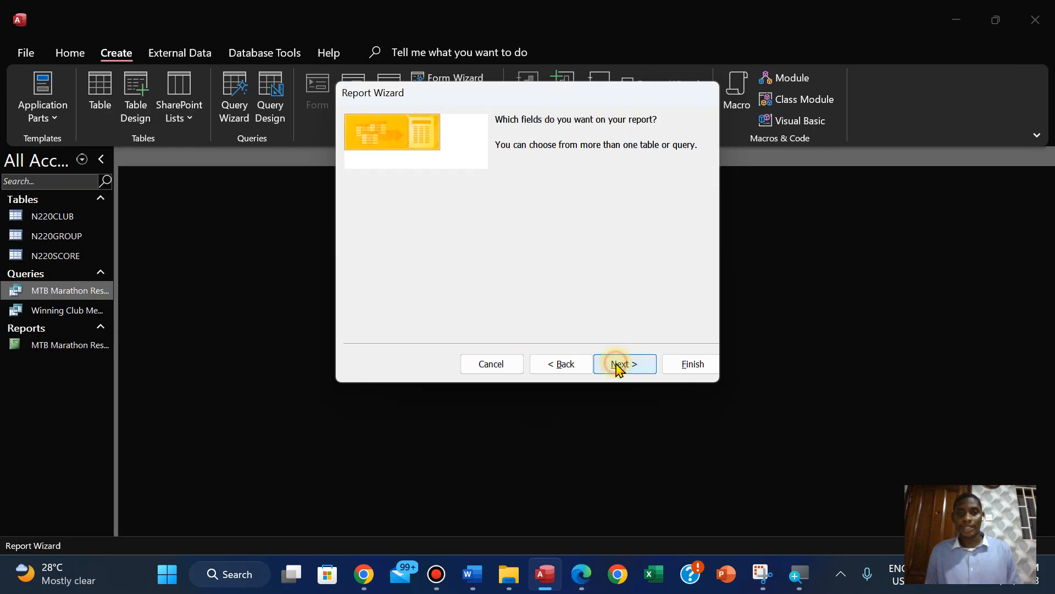
# Check the layout and orientation requirements in the question paper in Edge, then accept Tabular layout and Portrait orientation in the Access Report Wizard
pyautogui.click(584, 573)
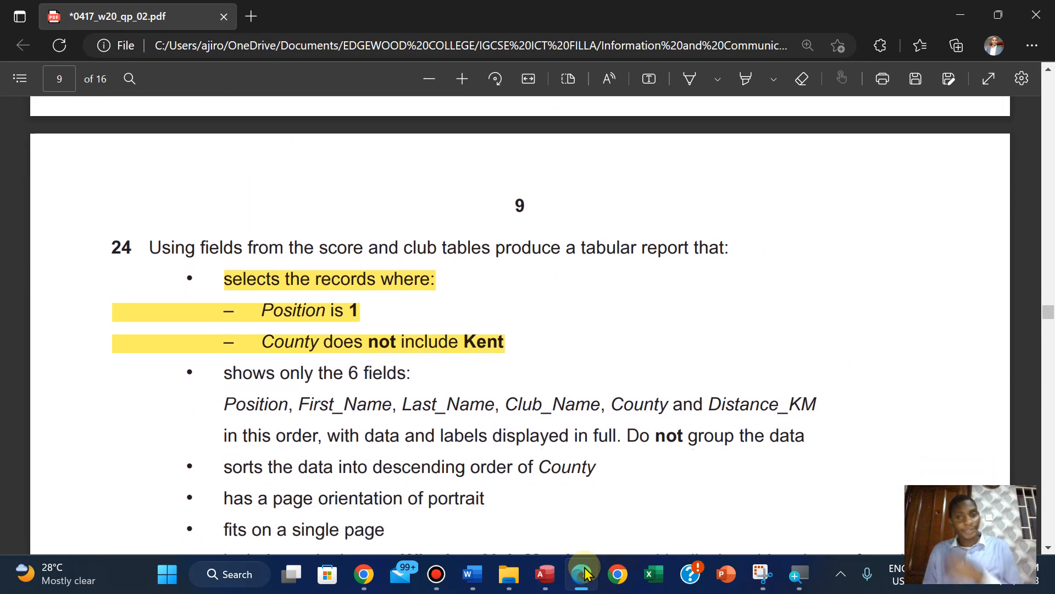
pyautogui.press('Down')
pyautogui.press('Down')
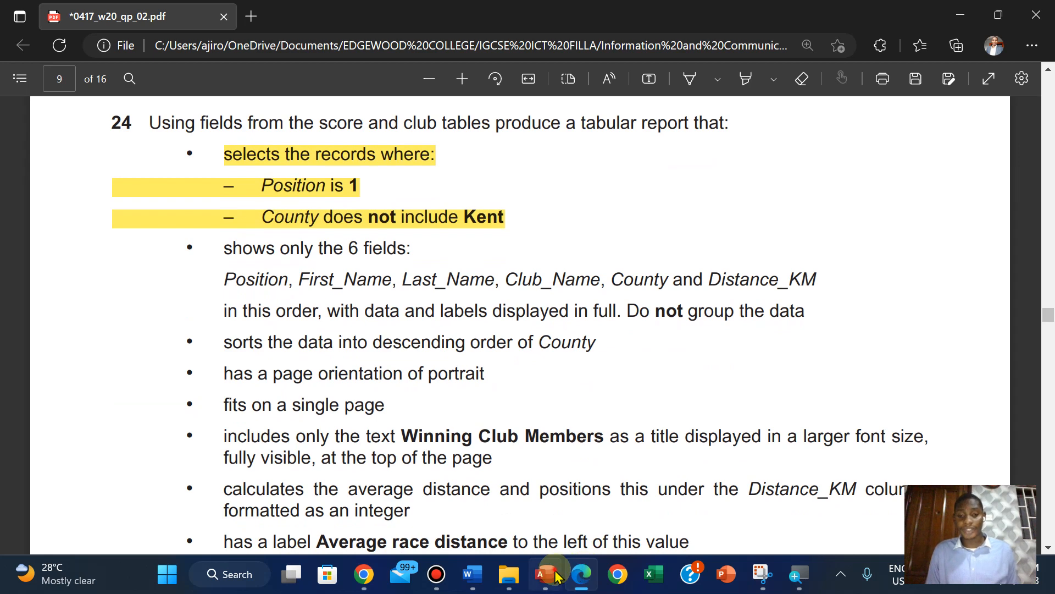
pyautogui.click(555, 576)
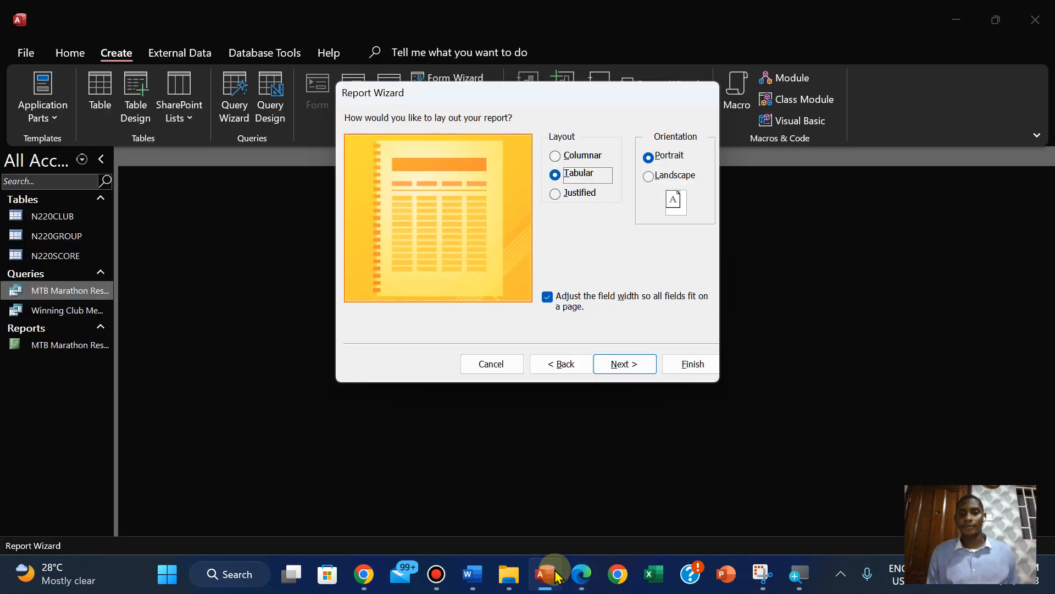
pyautogui.click(584, 580)
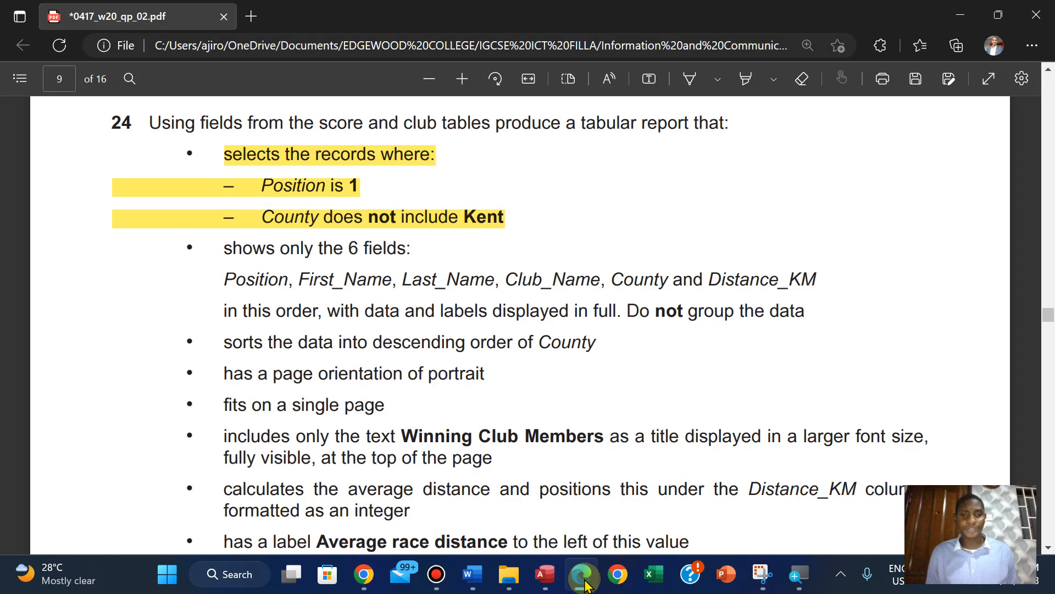
pyautogui.click(544, 575)
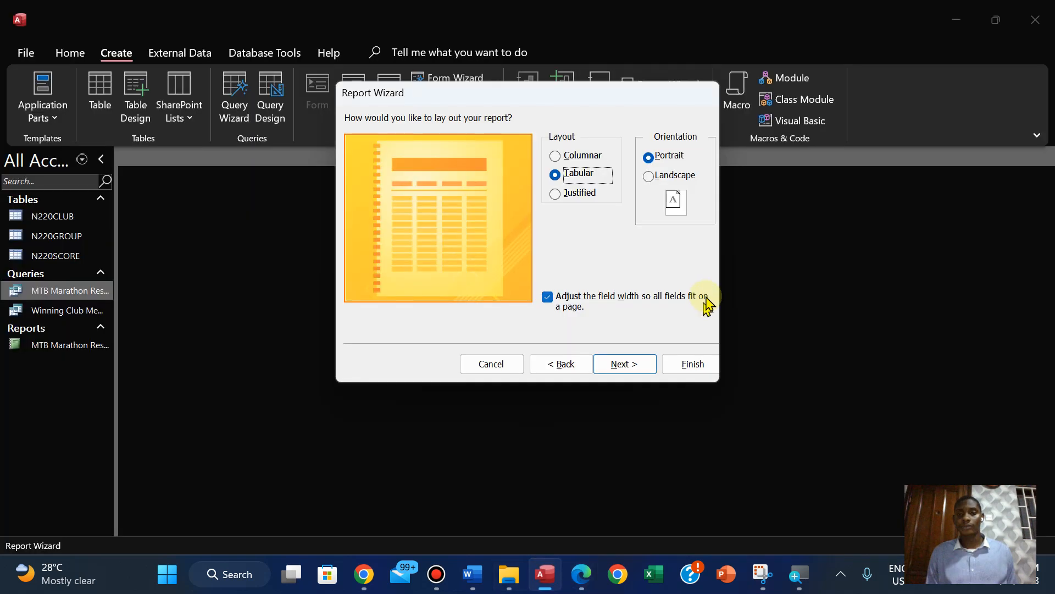
pyautogui.click(622, 365)
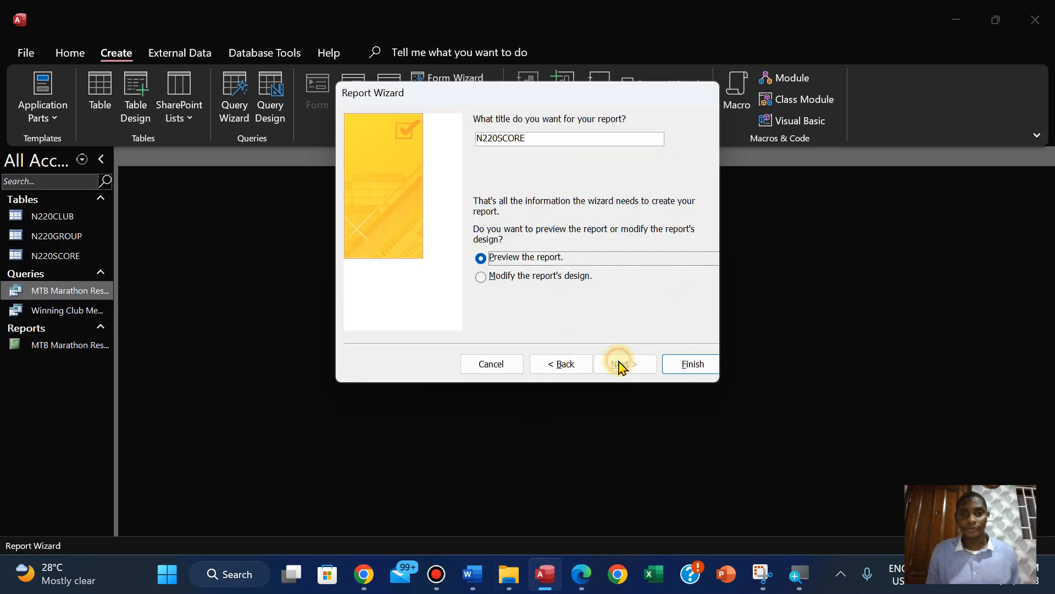
# Copy the title from the question paper in Edge, title the Access report Winning Club Members and finish the wizard with a preview
pyautogui.click(578, 573)
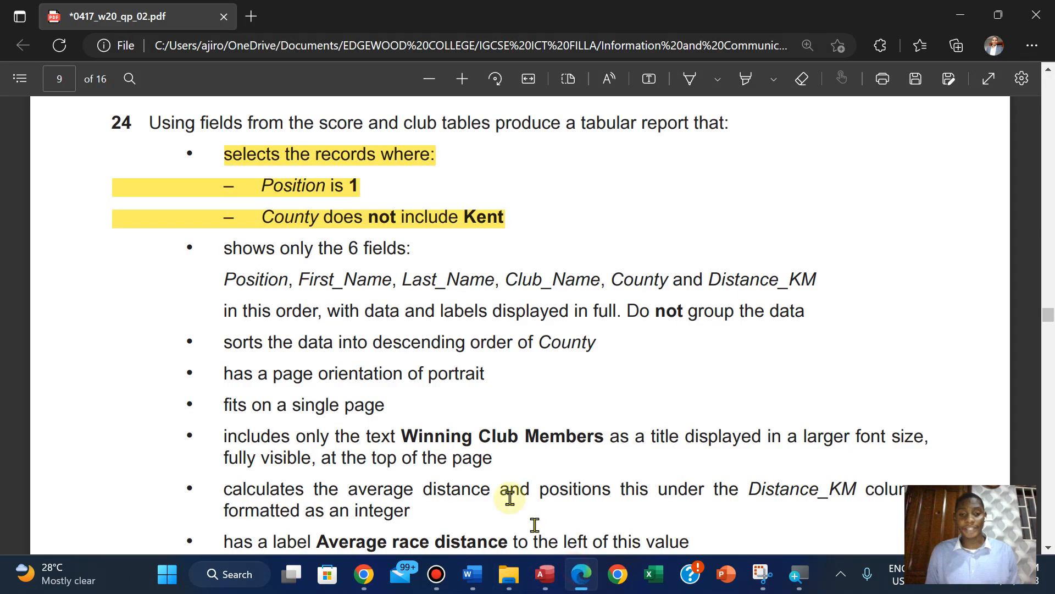
pyautogui.moveTo(404, 436); pyautogui.dragTo(607, 437)
pyautogui.click(634, 301)
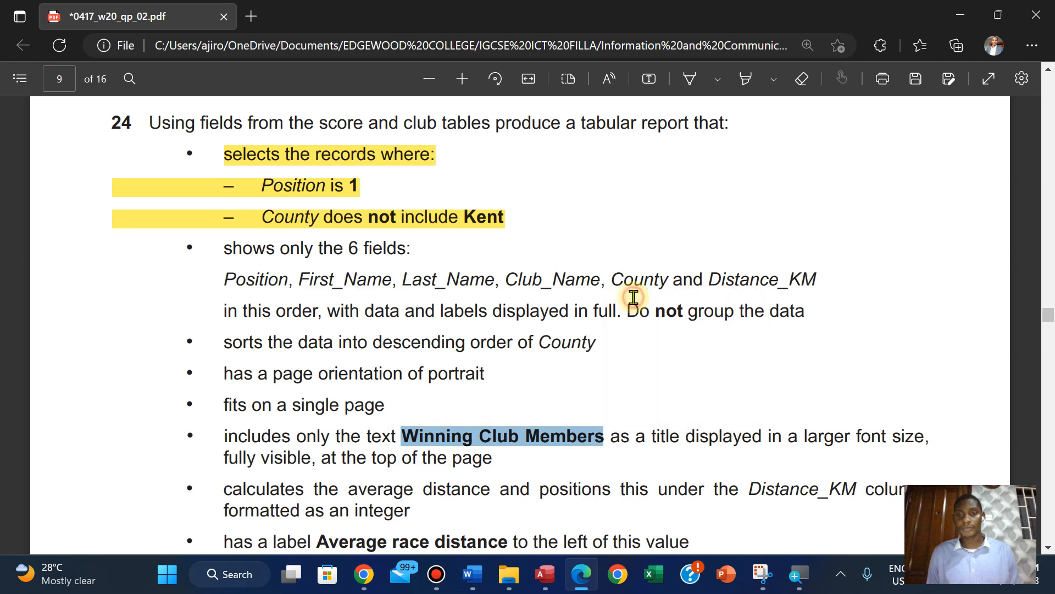
pyautogui.click(544, 574)
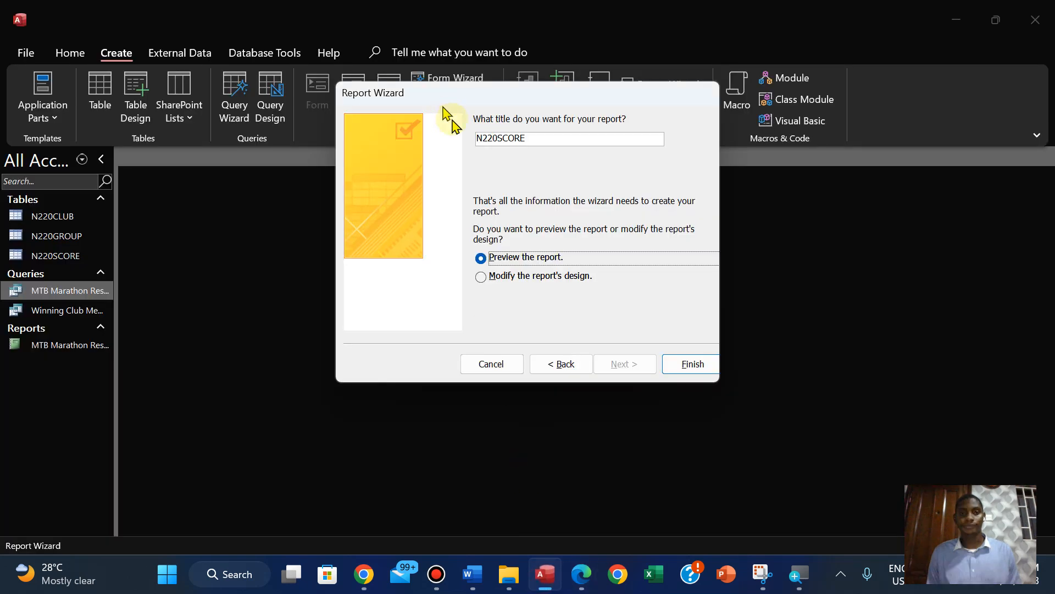
pyautogui.click(548, 137)
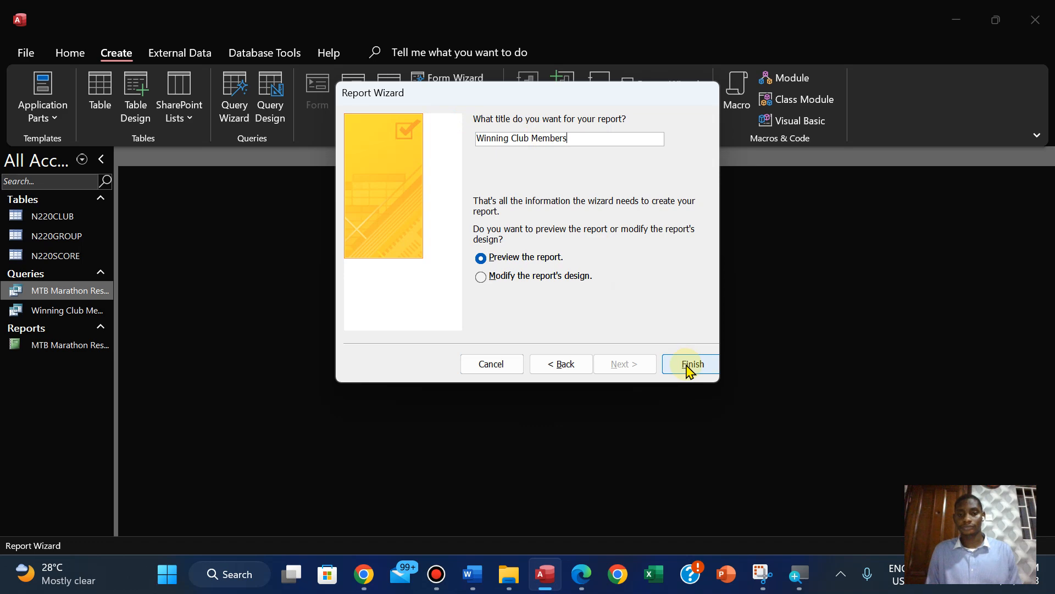
pyautogui.click(691, 364)
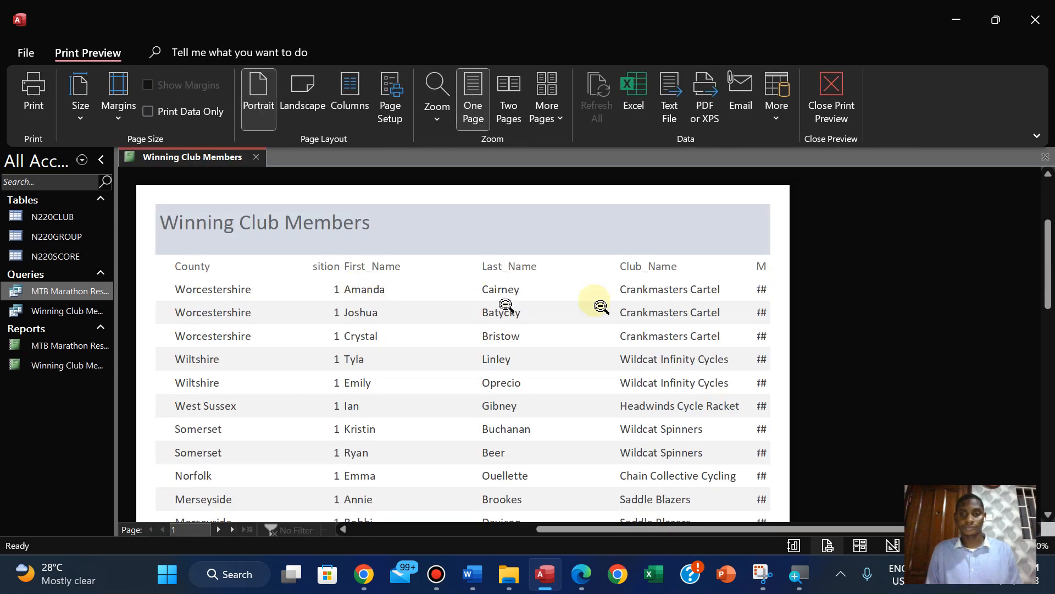
# Close the print preview of the Winning Club Members report and switch the report to Layout View
pyautogui.click(833, 100)
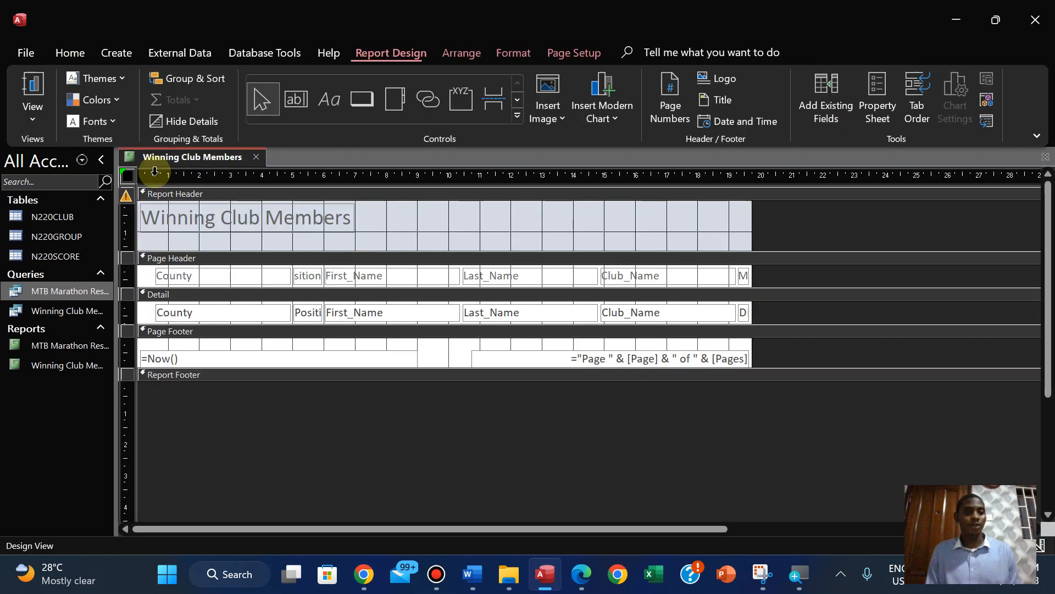
pyautogui.click(35, 124)
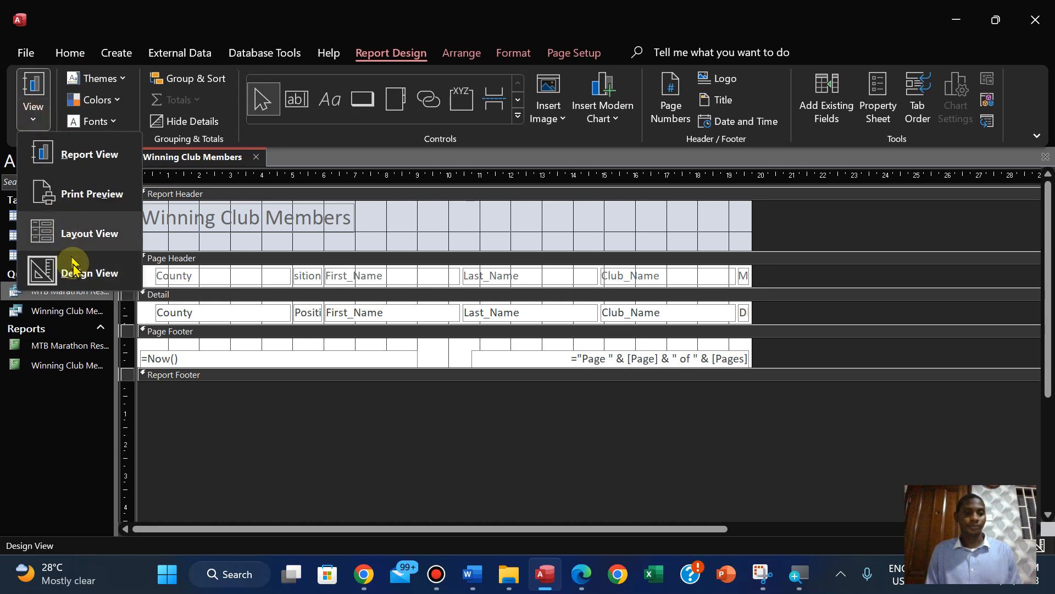
pyautogui.click(70, 225)
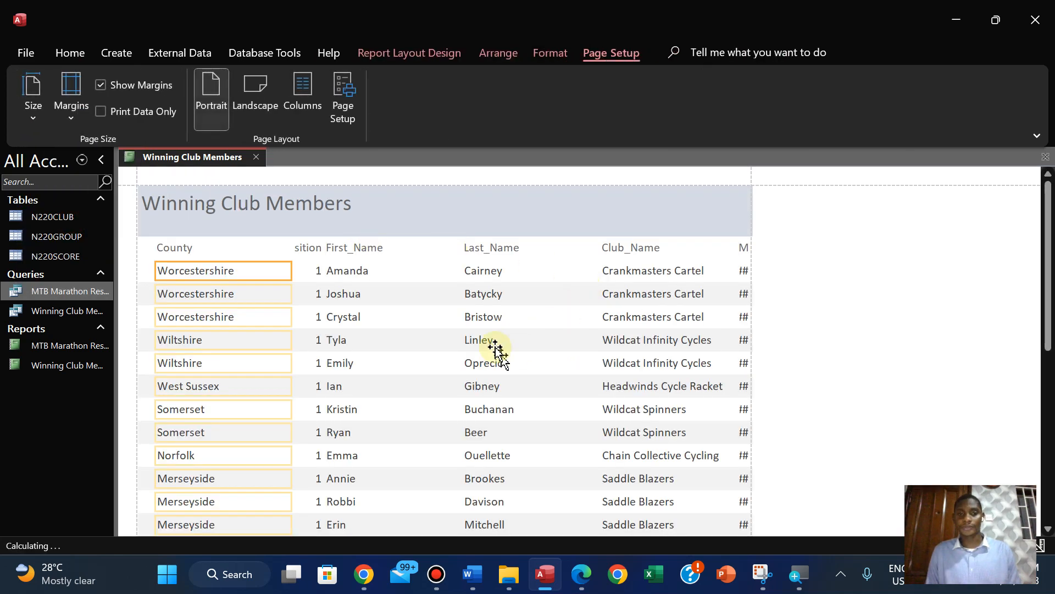
# Review the step 24 field order, title, average distance and label requirements in the question paper in Edge
pyautogui.click(579, 577)
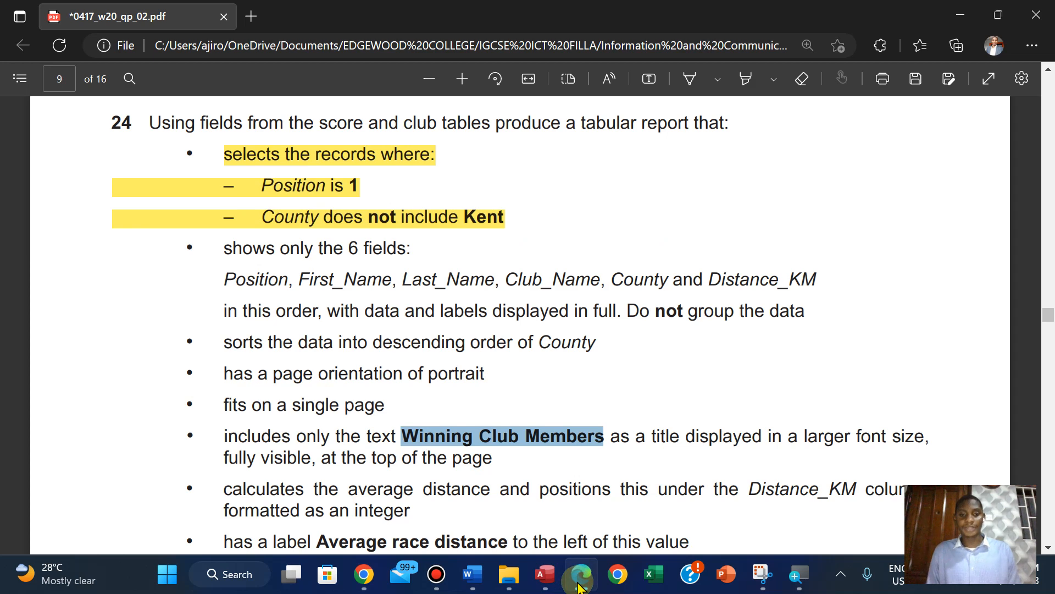
pyautogui.press('Down')
pyautogui.press('Down')
pyautogui.press('Down')
pyautogui.press('Down')
pyautogui.press('Down')
pyautogui.press('Down')
pyautogui.press('Down')
pyautogui.press('Down')
pyautogui.press('Down')
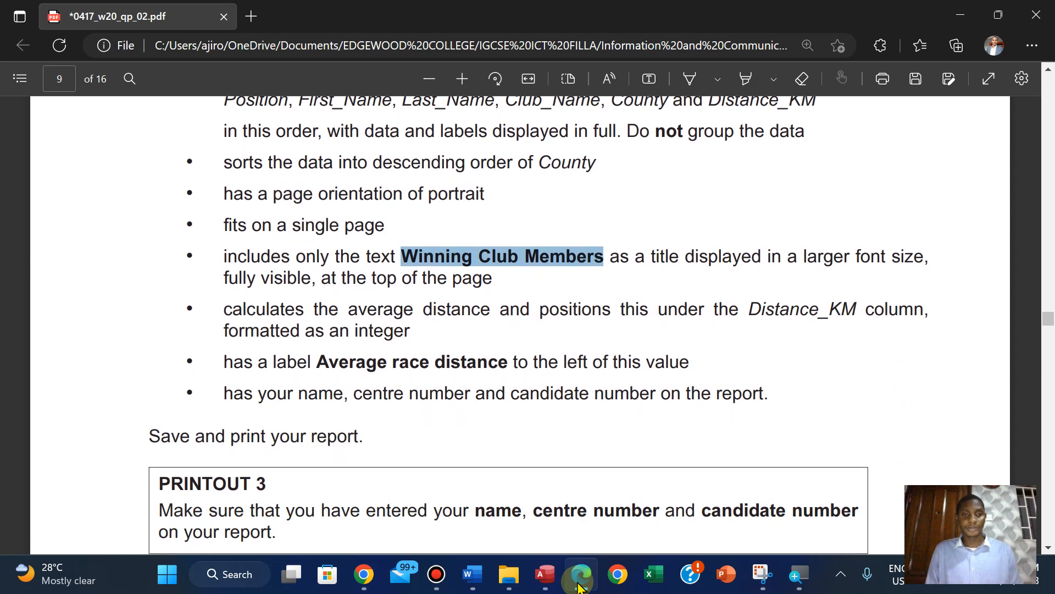
pyautogui.press('Up')
pyautogui.press('Up')
pyautogui.press('Up')
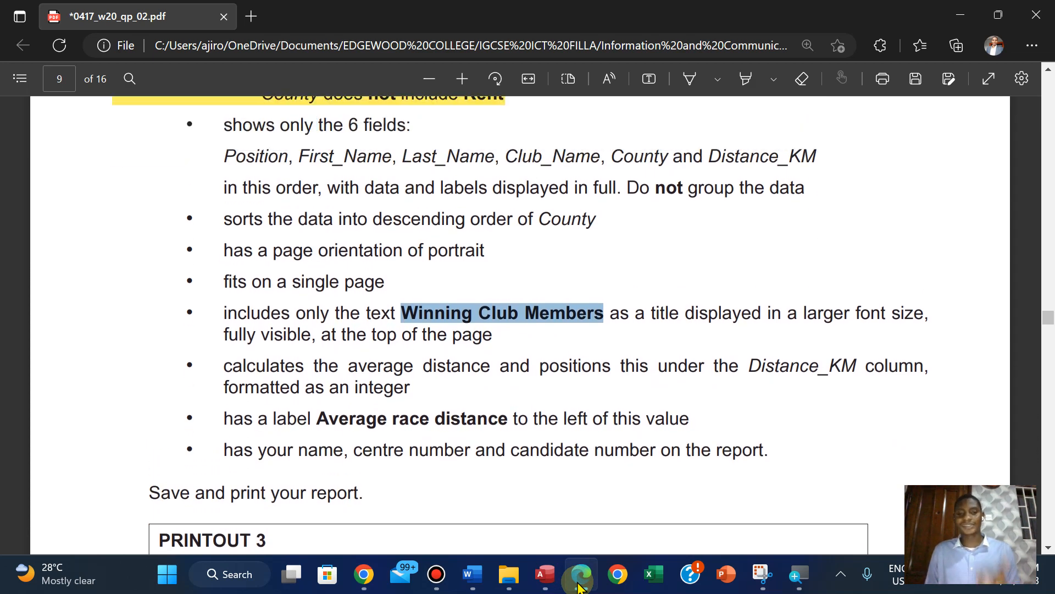
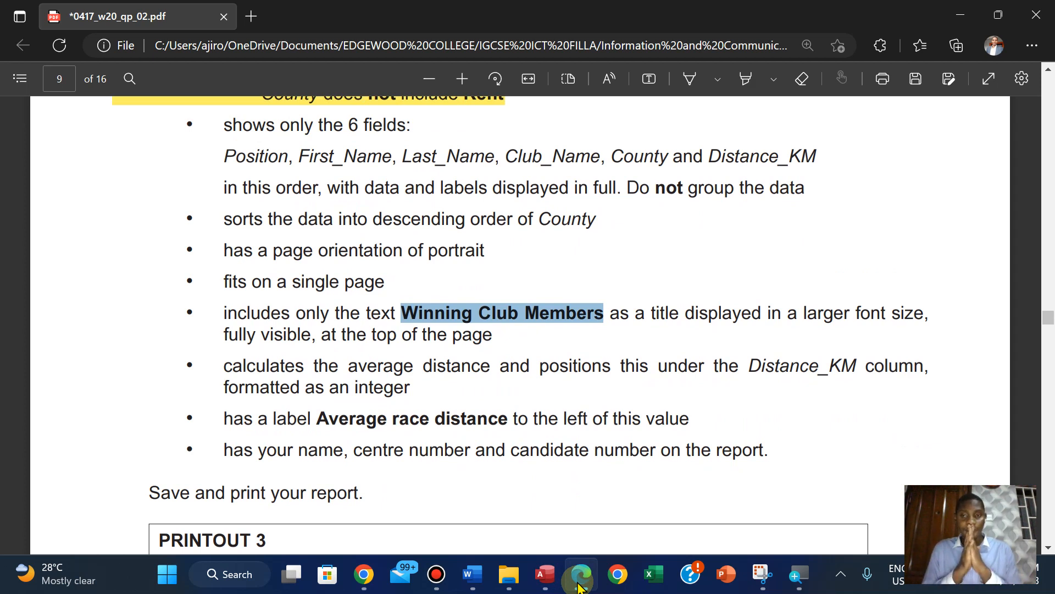
# Switch to Access and format the report title Winning Club Members in 30 pt bold black text
pyautogui.click(544, 573)
pyautogui.click(297, 217)
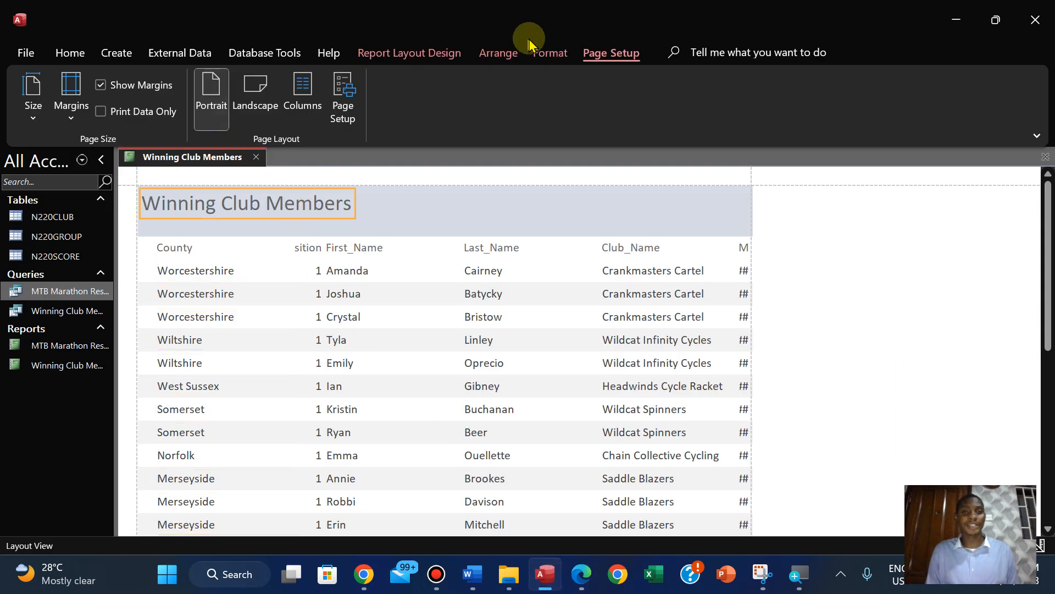
pyautogui.click(547, 52)
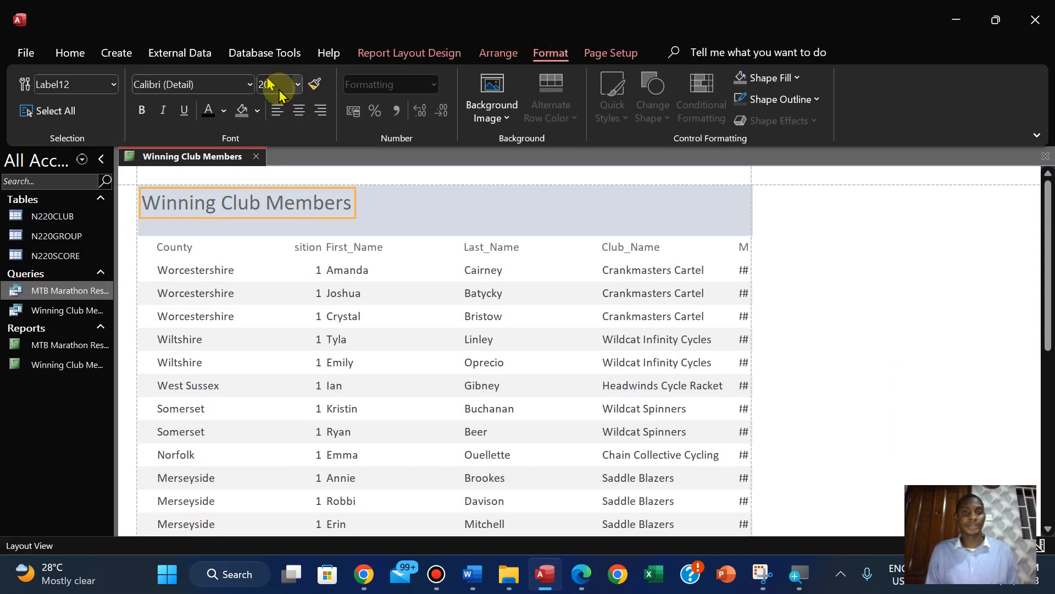
pyautogui.click(289, 84)
pyautogui.write('3')
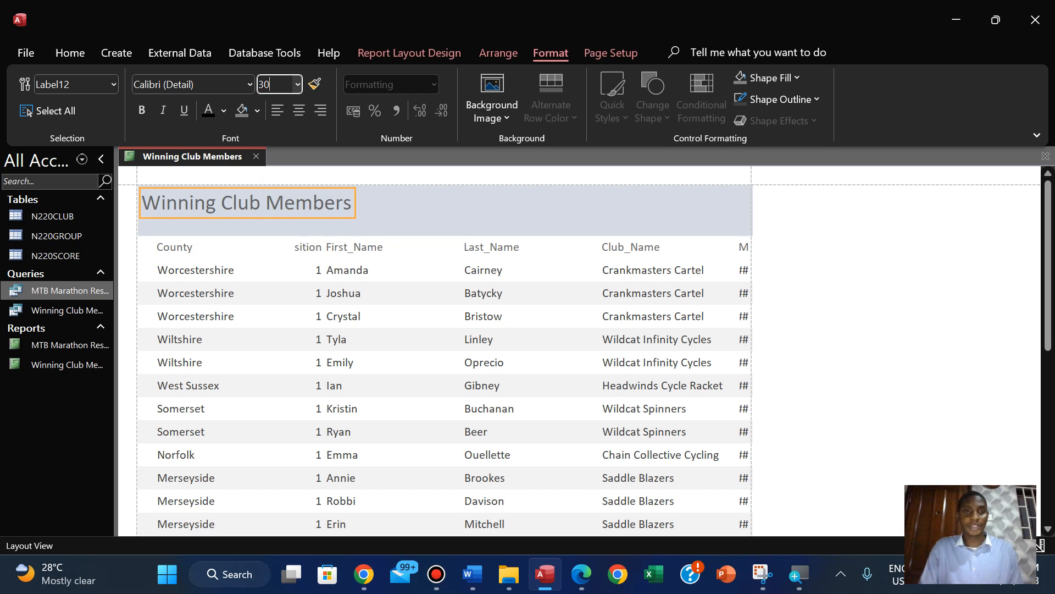
pyautogui.write('0')
pyautogui.press('Return')
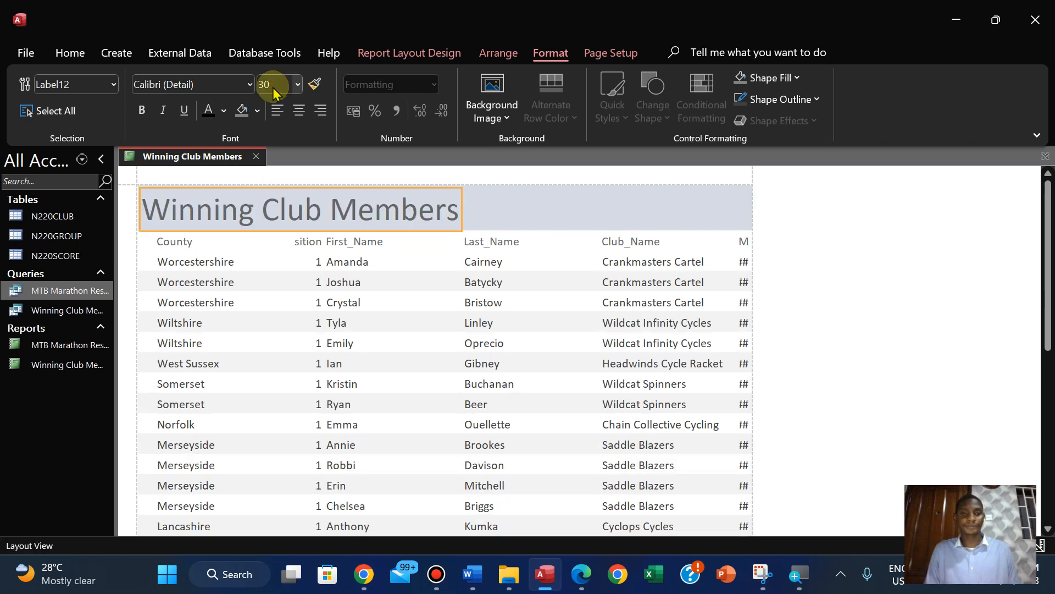
pyautogui.click(141, 109)
pyautogui.click(208, 110)
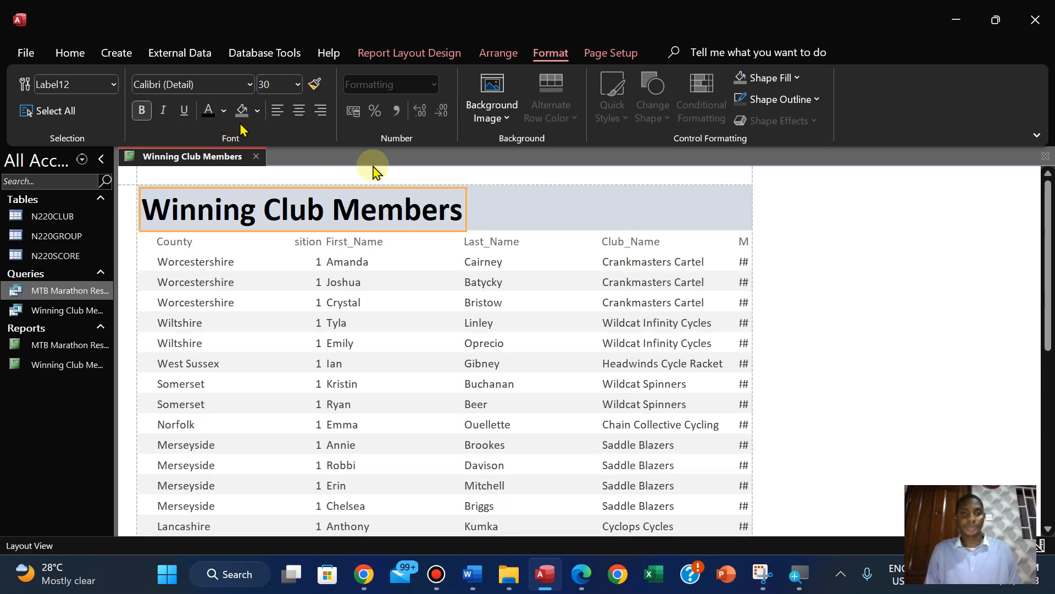
# In the exam PDF in Edge, highlight the portrait orientation, single page and Winning Club Members title requirements in pink
pyautogui.click(583, 571)
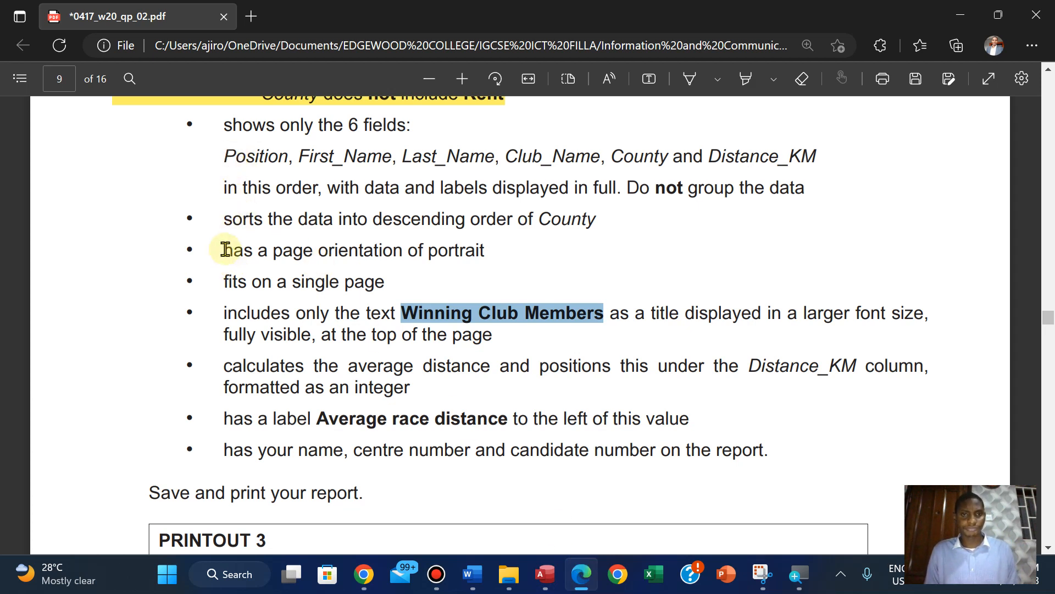
pyautogui.moveTo(226, 249); pyautogui.dragTo(497, 251)
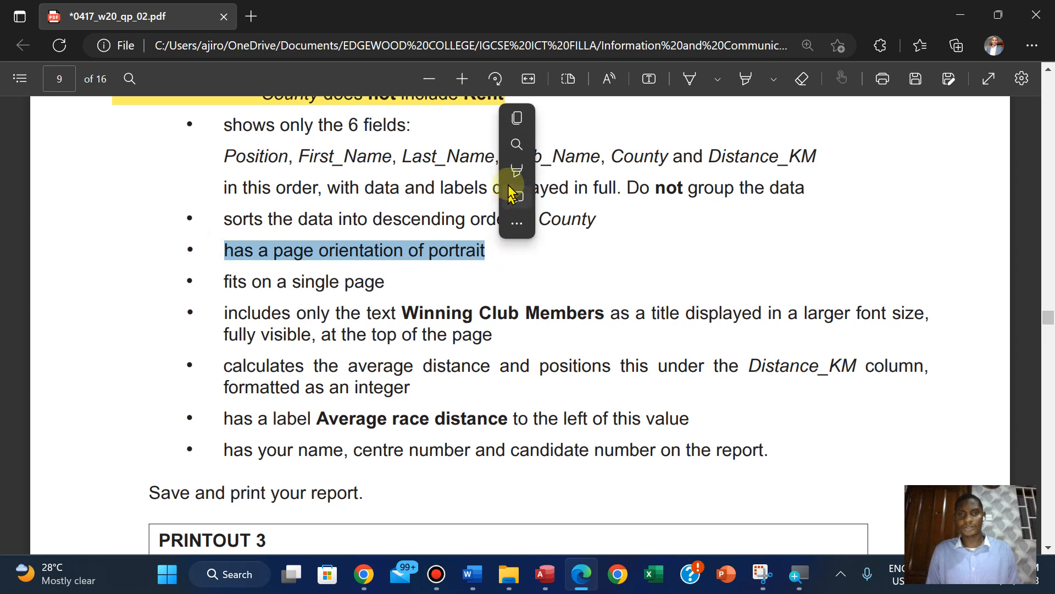
pyautogui.moveTo(508, 170)
pyautogui.click(660, 249)
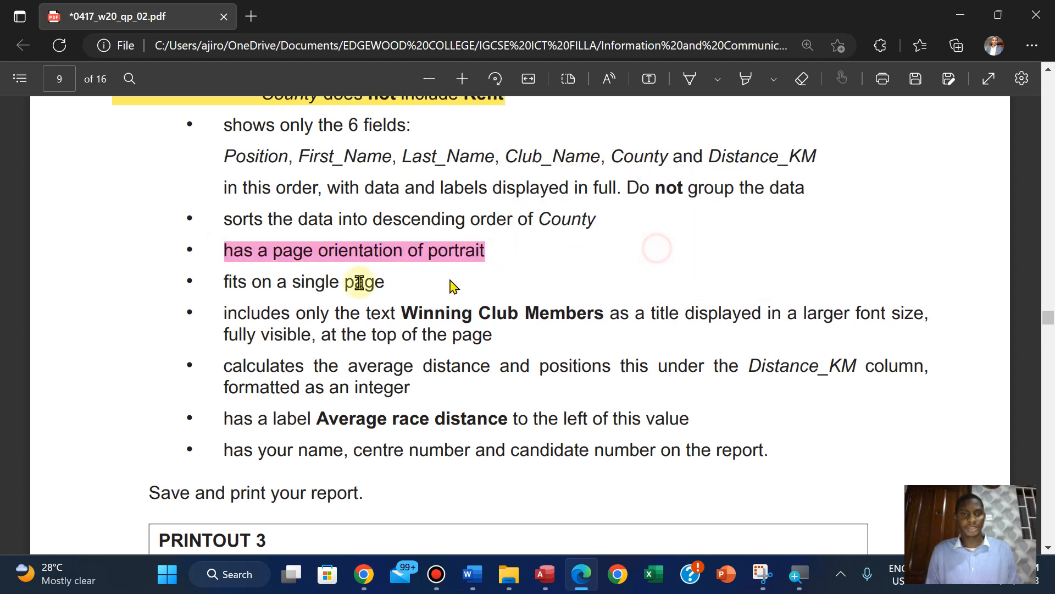
pyautogui.moveTo(224, 284); pyautogui.dragTo(385, 287)
pyautogui.moveTo(417, 207)
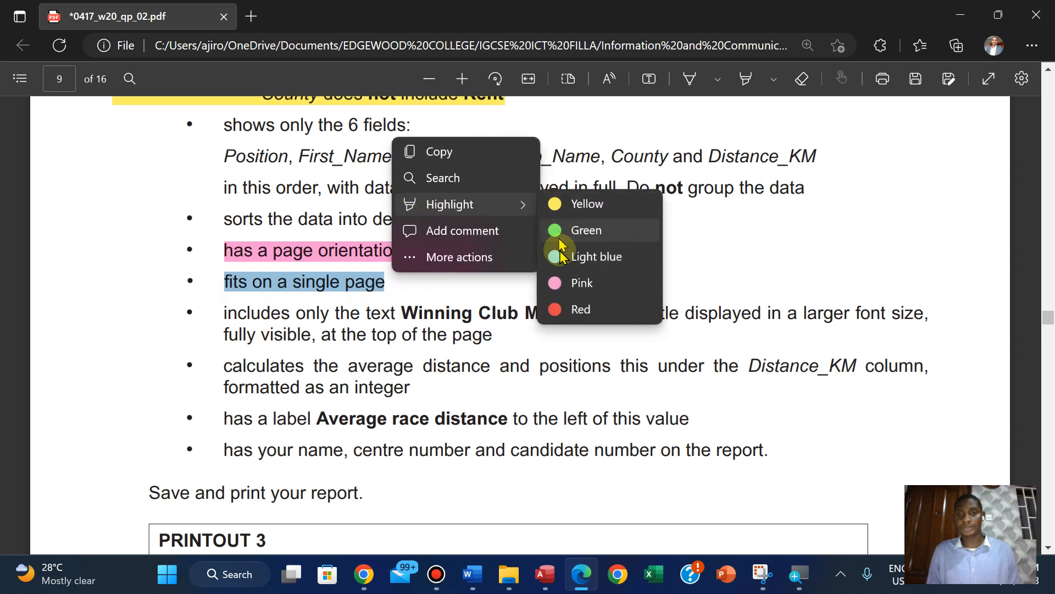
pyautogui.click(567, 285)
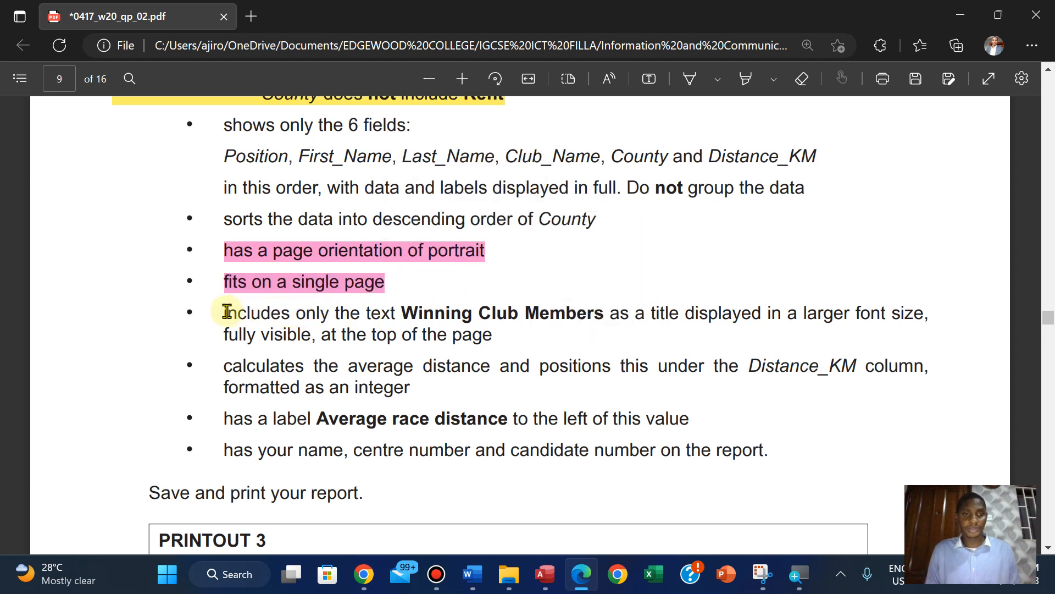
pyautogui.moveTo(226, 312); pyautogui.dragTo(504, 337)
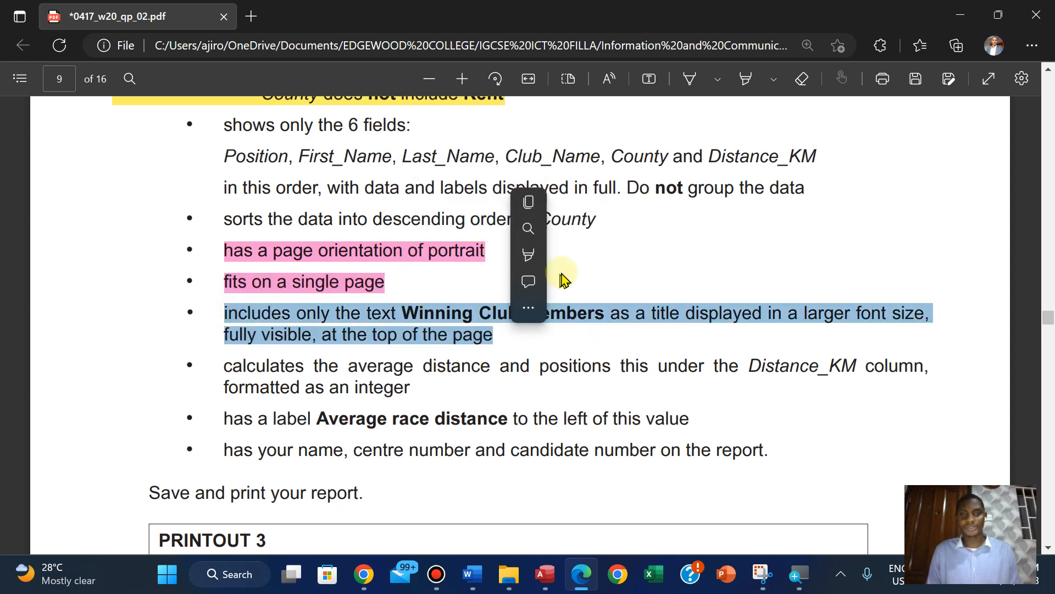
pyautogui.moveTo(539, 254)
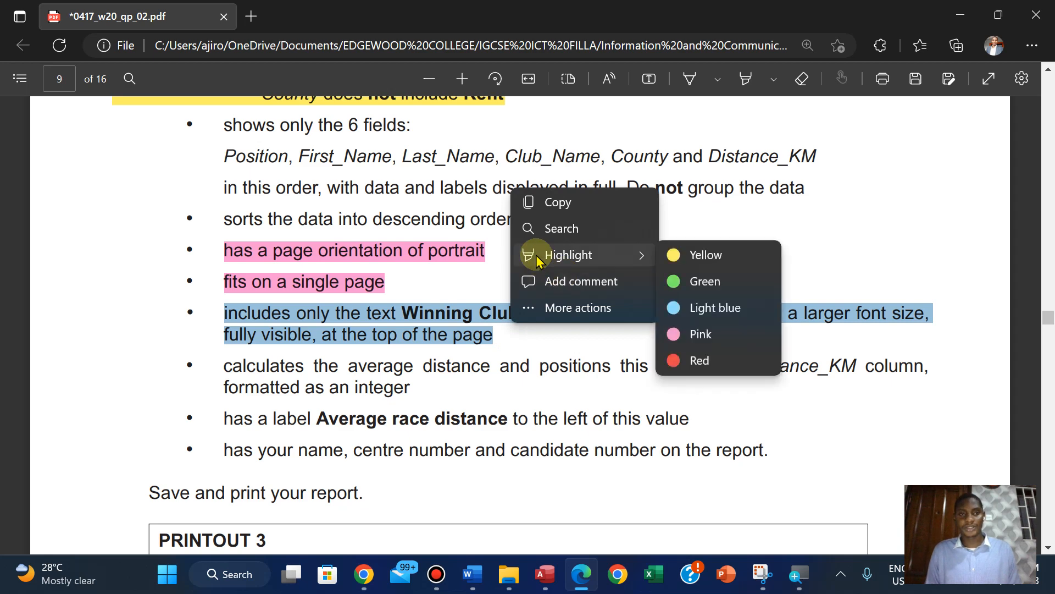
pyautogui.click(697, 334)
# Back in Access, reposition the County heading and data in a narrow column between Last_Name and Club_Name
pyautogui.click(545, 574)
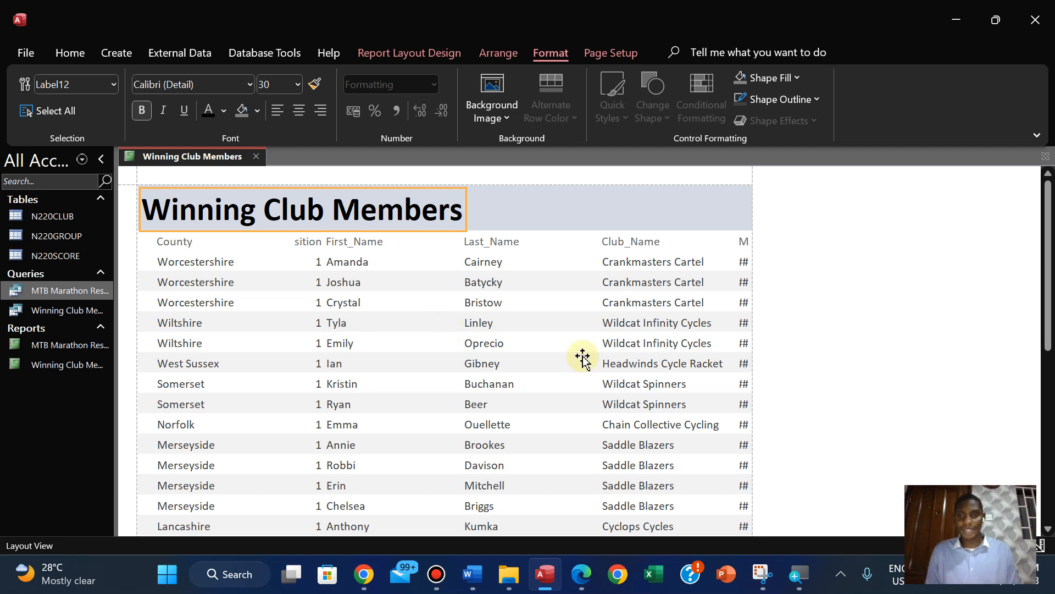
pyautogui.click(581, 574)
pyautogui.click(581, 574)
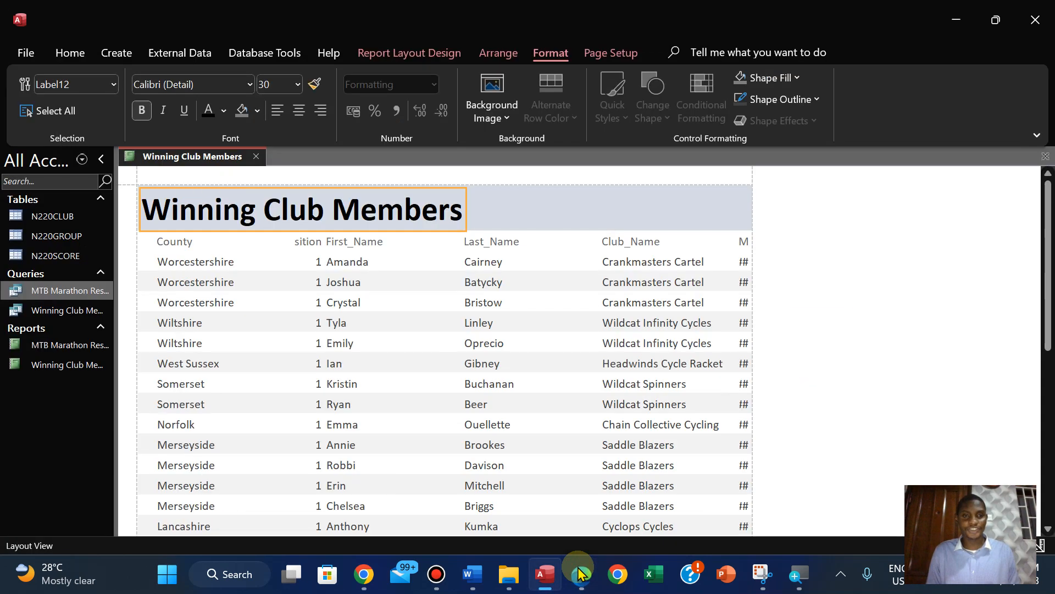
pyautogui.click(581, 574)
pyautogui.click(578, 574)
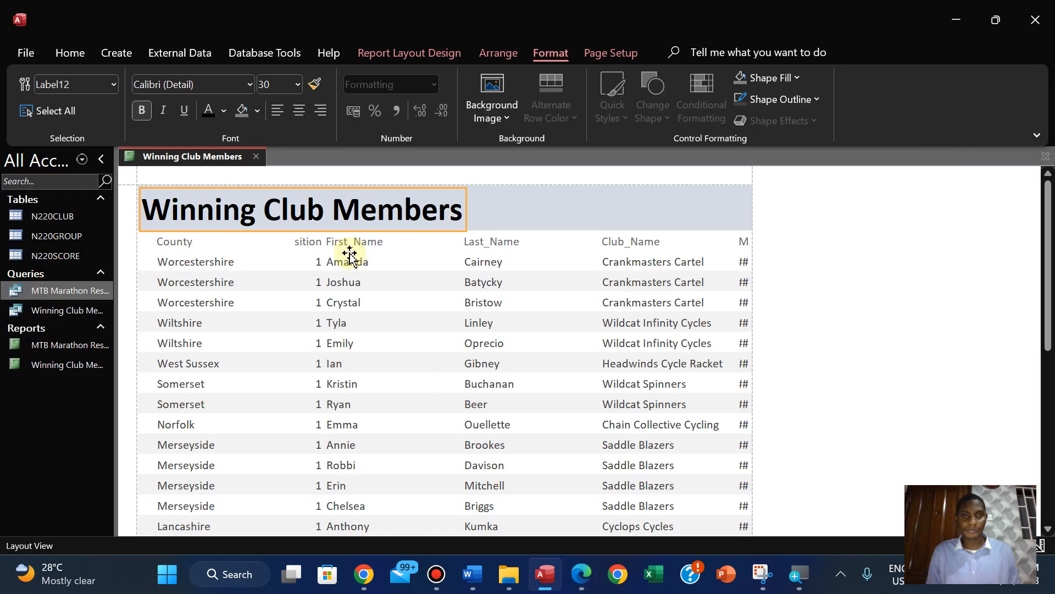
pyautogui.click(188, 241)
pyautogui.click(180, 264)
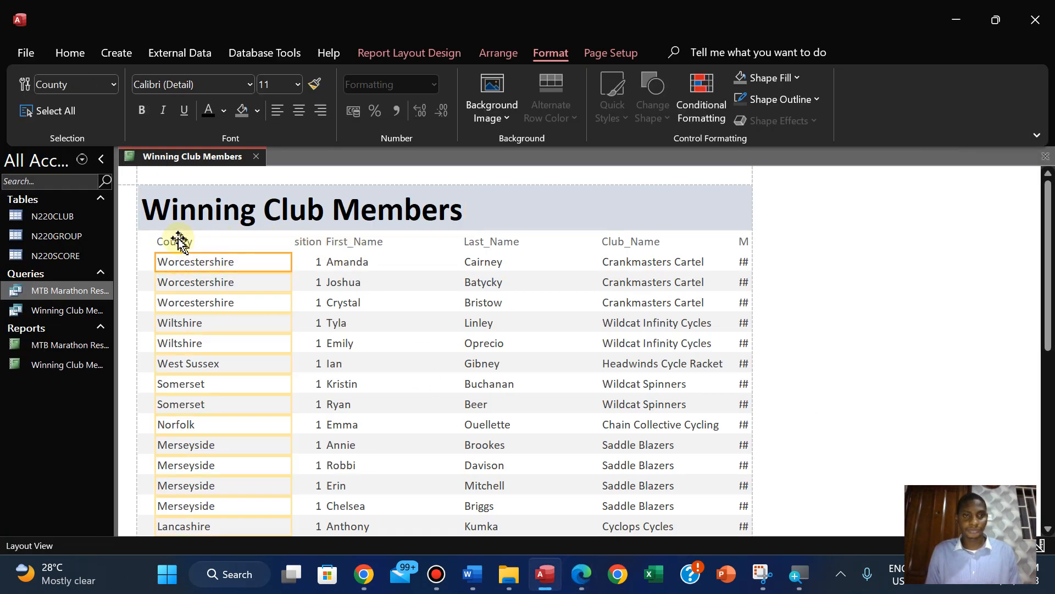
pyautogui.keyDown('shift'); pyautogui.click(178, 242); pyautogui.keyUp('shift')
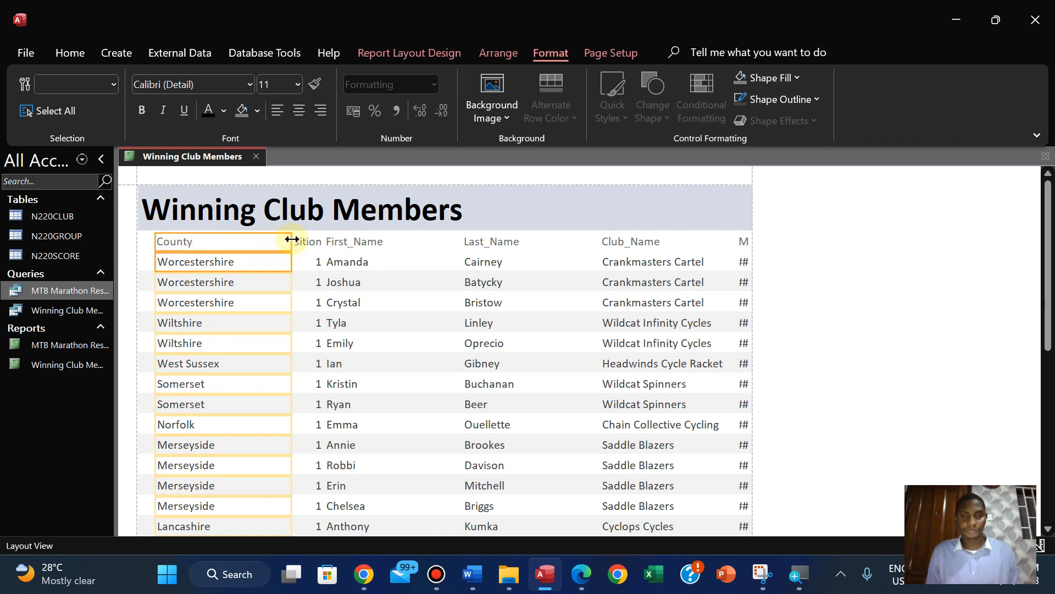
pyautogui.moveTo(292, 240); pyautogui.dragTo(593, 241)
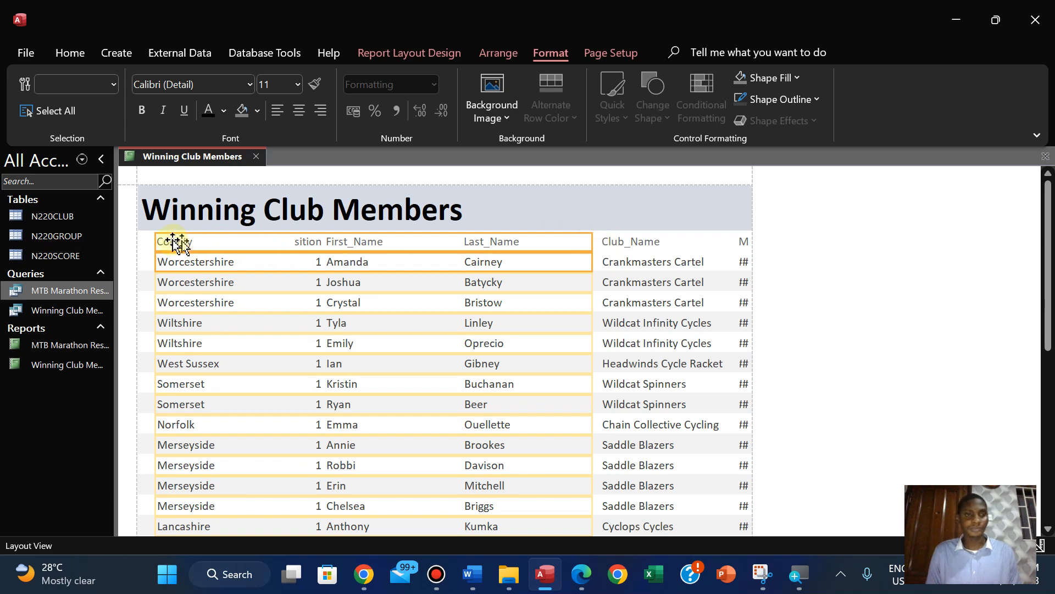
pyautogui.moveTo(155, 240); pyautogui.dragTo(557, 262)
# Move the Position column to the report's left edge, narrow it to fit its heading and left-align it
pyautogui.click(301, 243)
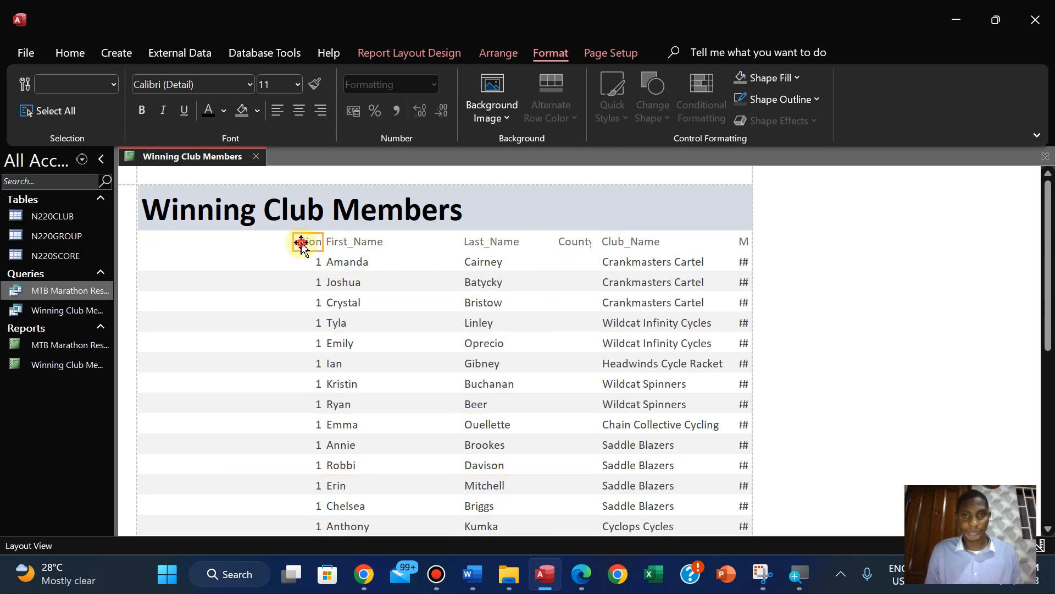
pyautogui.click(310, 263)
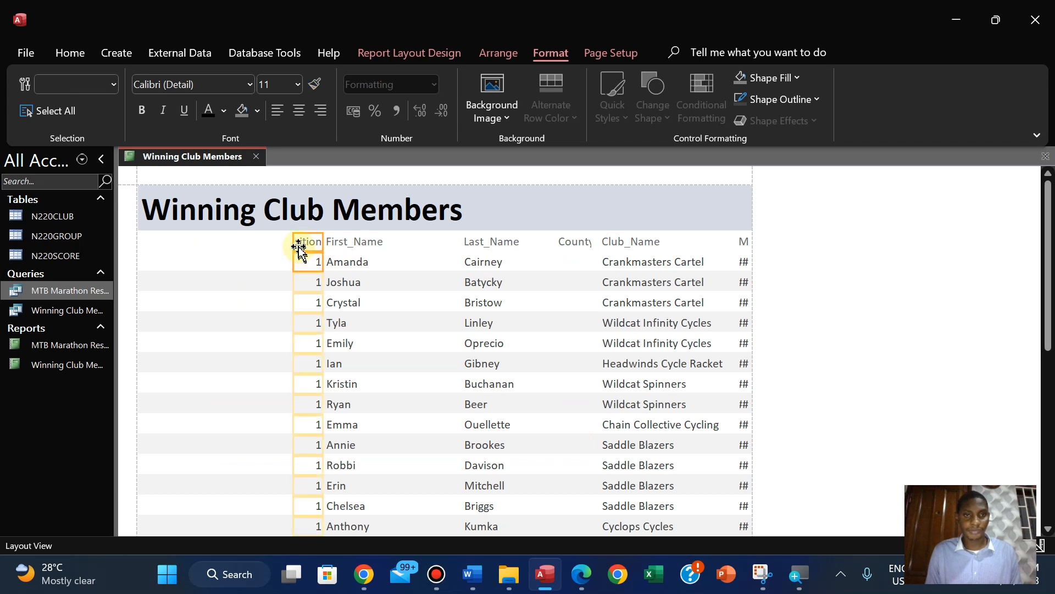
pyautogui.moveTo(292, 241); pyautogui.dragTo(149, 244)
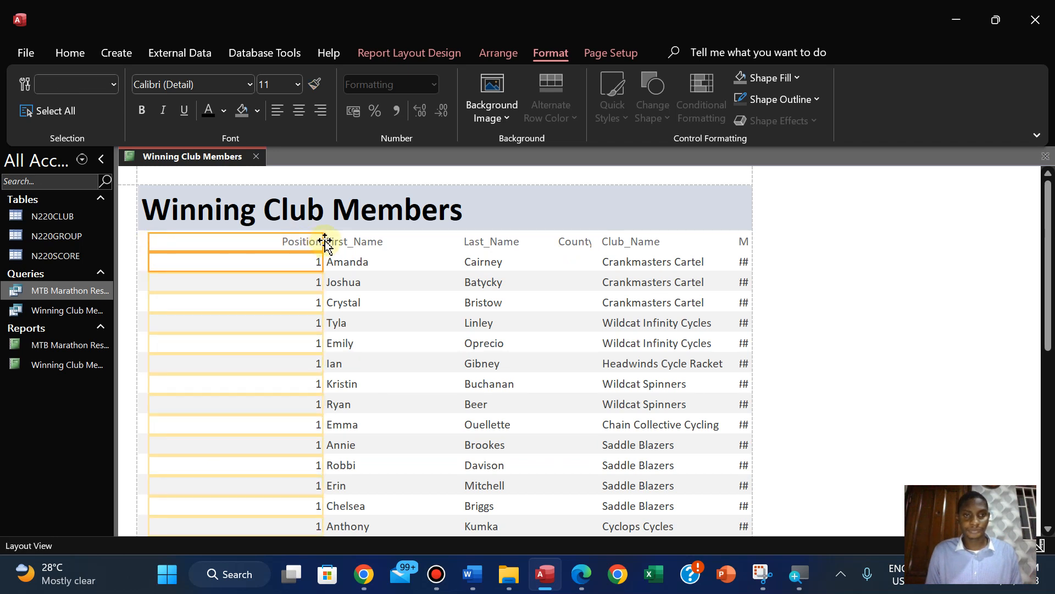
pyautogui.moveTo(322, 241); pyautogui.dragTo(197, 240)
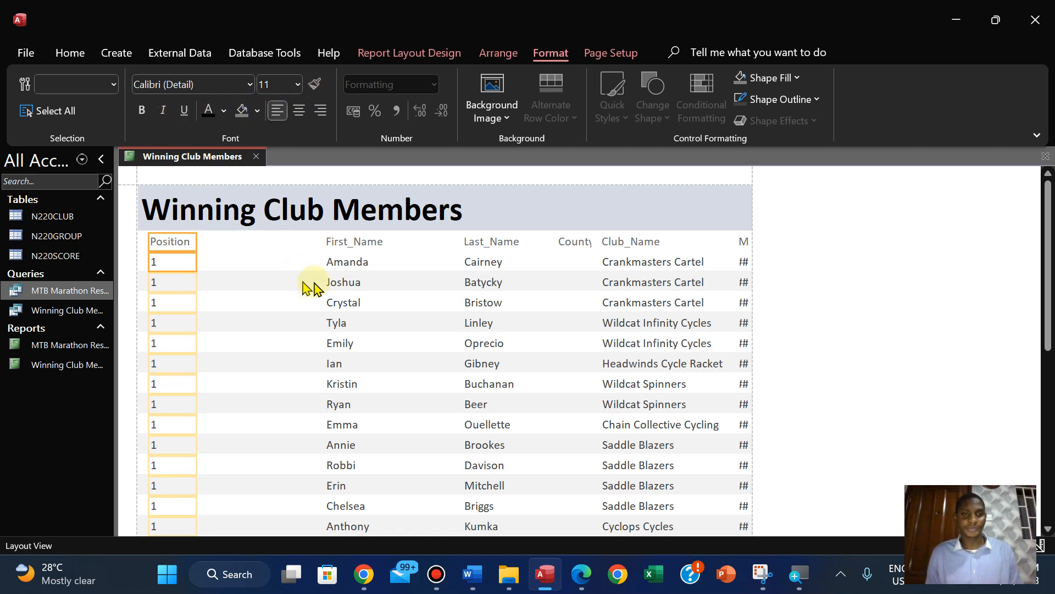
# Check the field order in the exam paper, then place the First_Name column beside Position and narrow it to fit its names
pyautogui.click(576, 583)
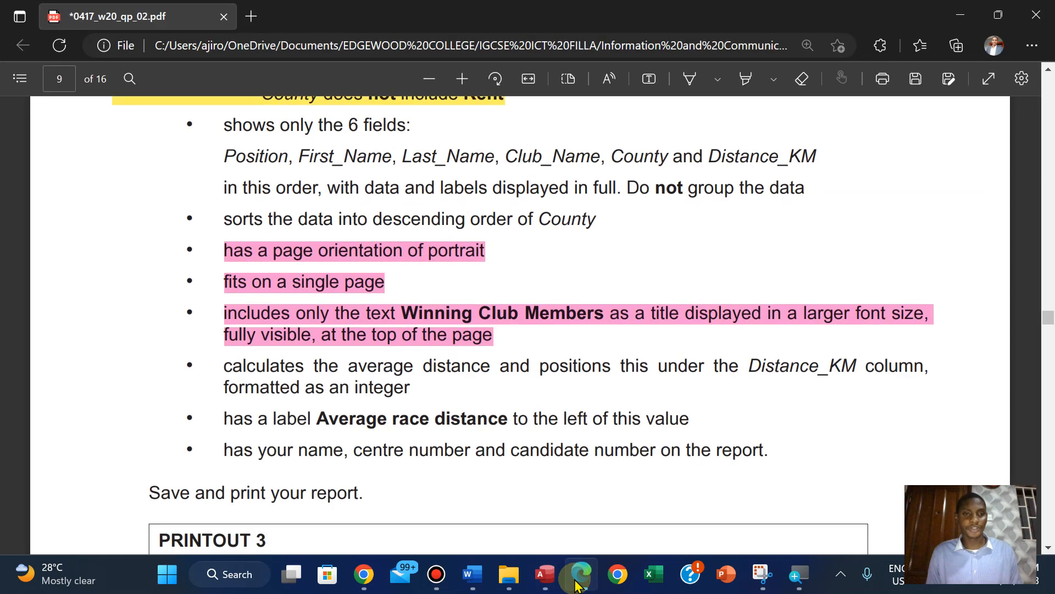
pyautogui.click(576, 584)
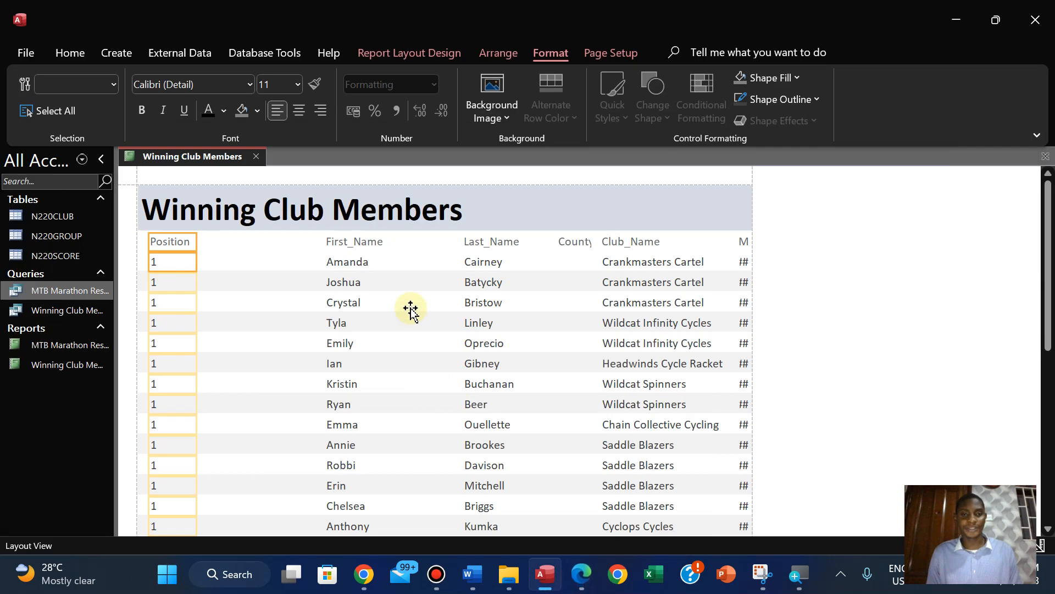
pyautogui.click(350, 244)
pyautogui.keyDown('ctrl'); pyautogui.click(338, 263); pyautogui.keyUp('ctrl')
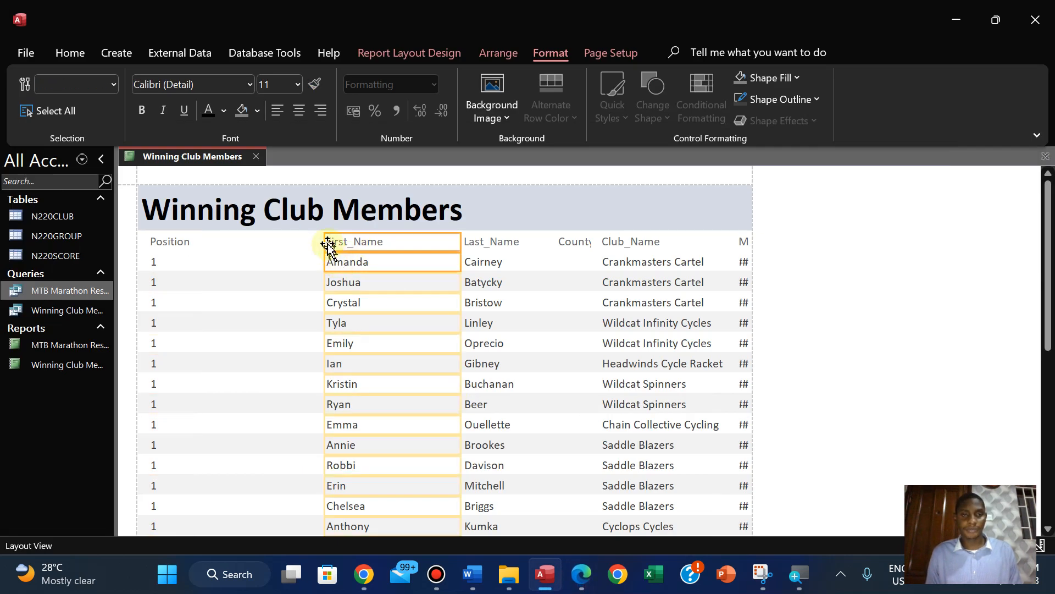
pyautogui.moveTo(324, 240); pyautogui.dragTo(195, 240)
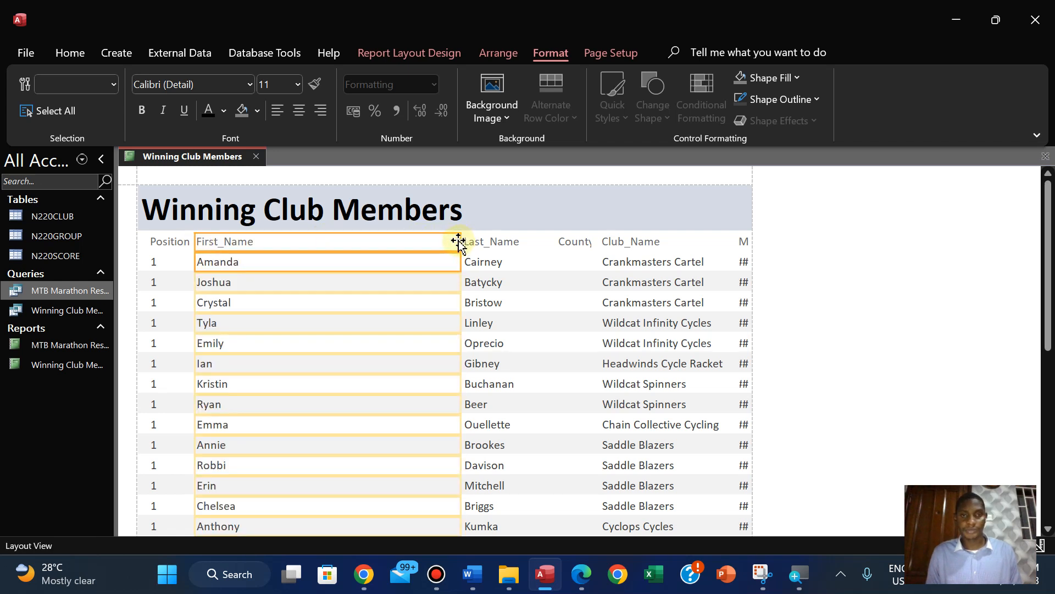
pyautogui.moveTo(460, 241); pyautogui.dragTo(261, 258)
pyautogui.press('Right')
pyautogui.press('Right')
pyautogui.press('Right')
pyautogui.press('Right')
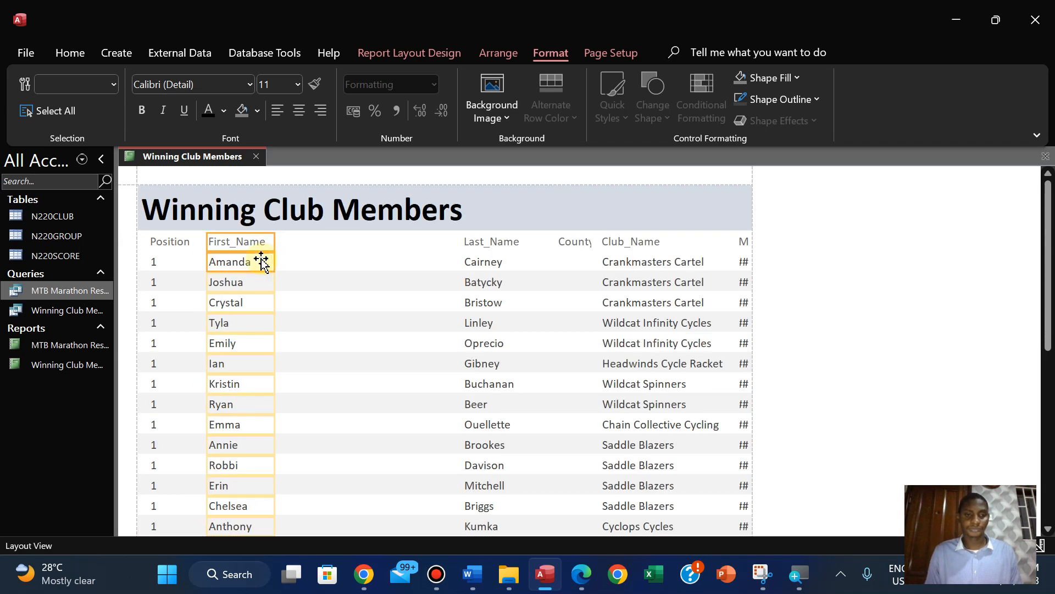
# Move the Last_Name heading and data beside the First_Name column and narrow them to fit the surnames
pyautogui.click(503, 242)
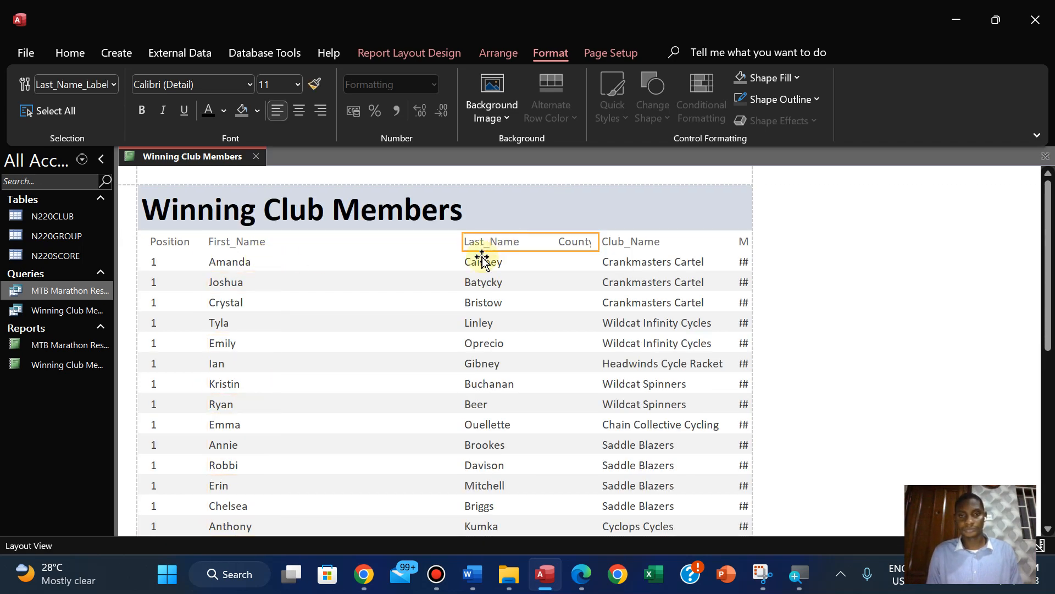
pyautogui.keyDown('shift'); pyautogui.click(483, 259); pyautogui.keyUp('shift')
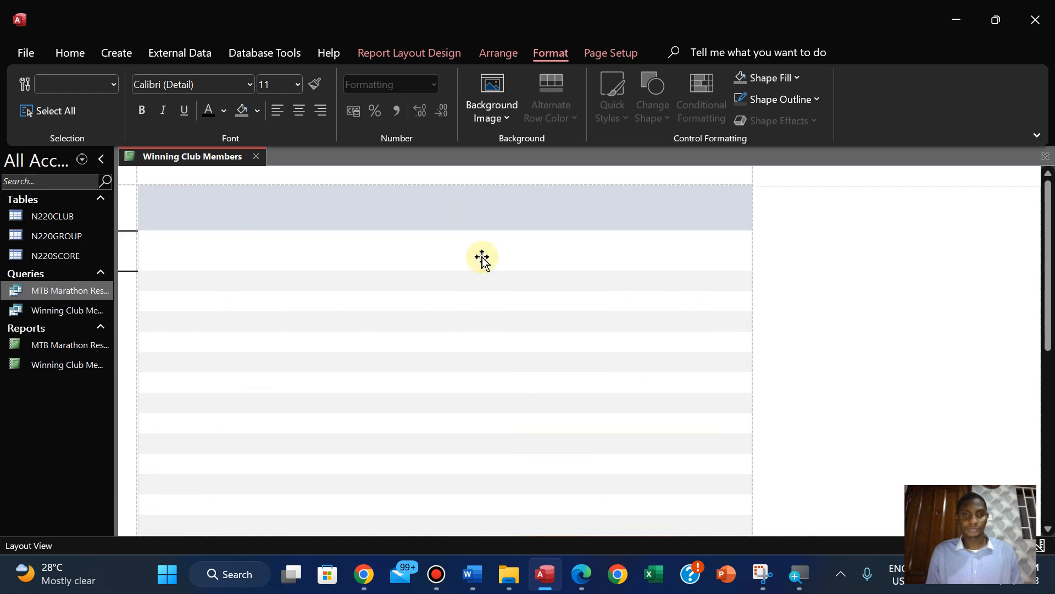
pyautogui.press('Left')
pyautogui.press('Left')
pyautogui.press('Left')
pyautogui.press('Left')
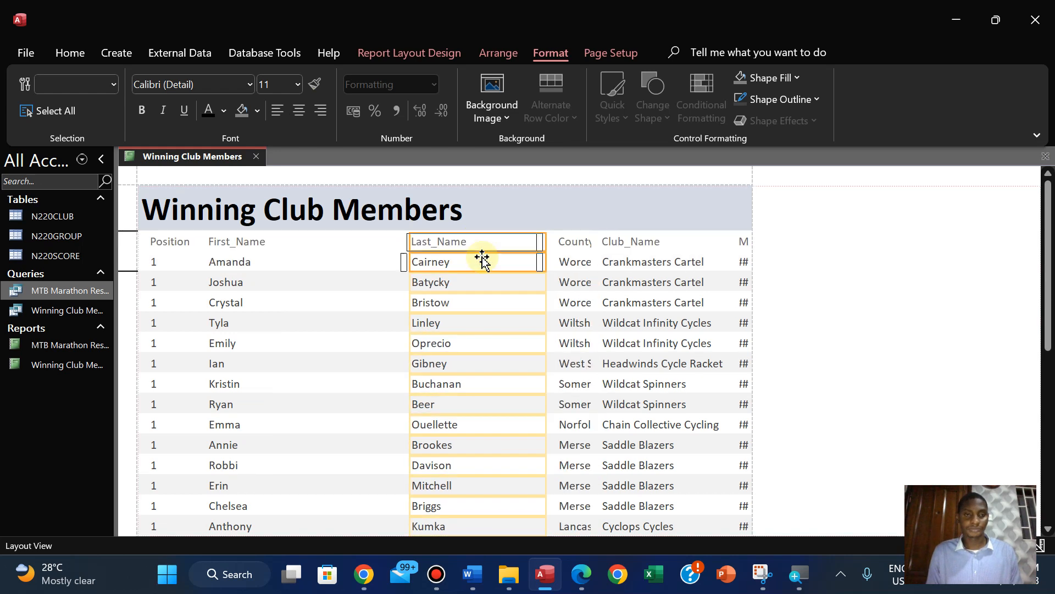
pyautogui.press('Left')
pyautogui.press('Left')
pyautogui.press('Left')
pyautogui.press('Left')
pyautogui.press('Left')
pyautogui.press('Left')
pyautogui.press('Left')
pyautogui.press('Left')
pyautogui.press('Left')
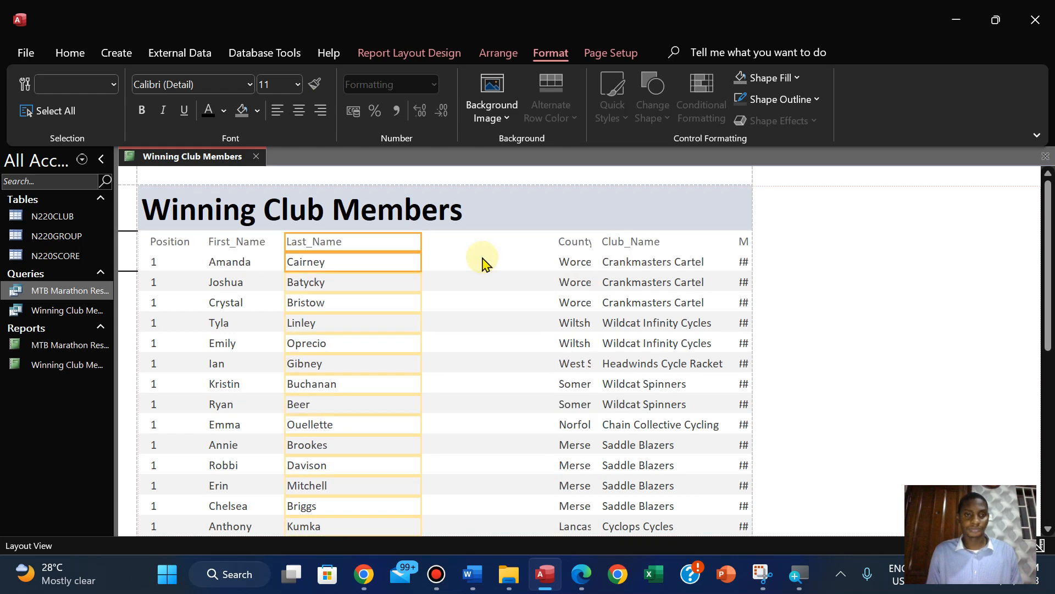
pyautogui.press('Left')
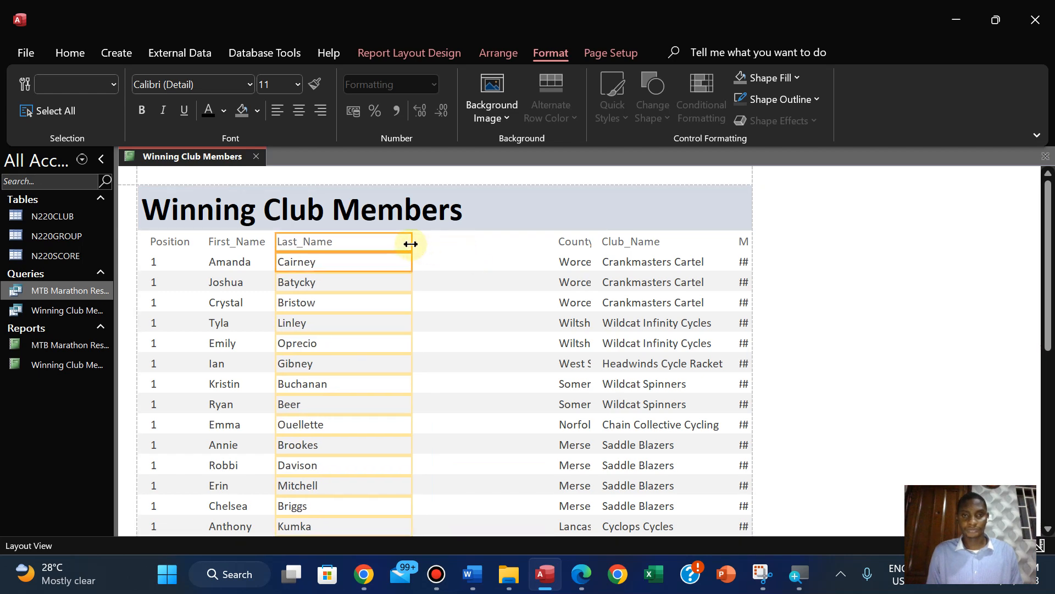
pyautogui.moveTo(411, 244); pyautogui.dragTo(346, 245)
pyautogui.press('Right')
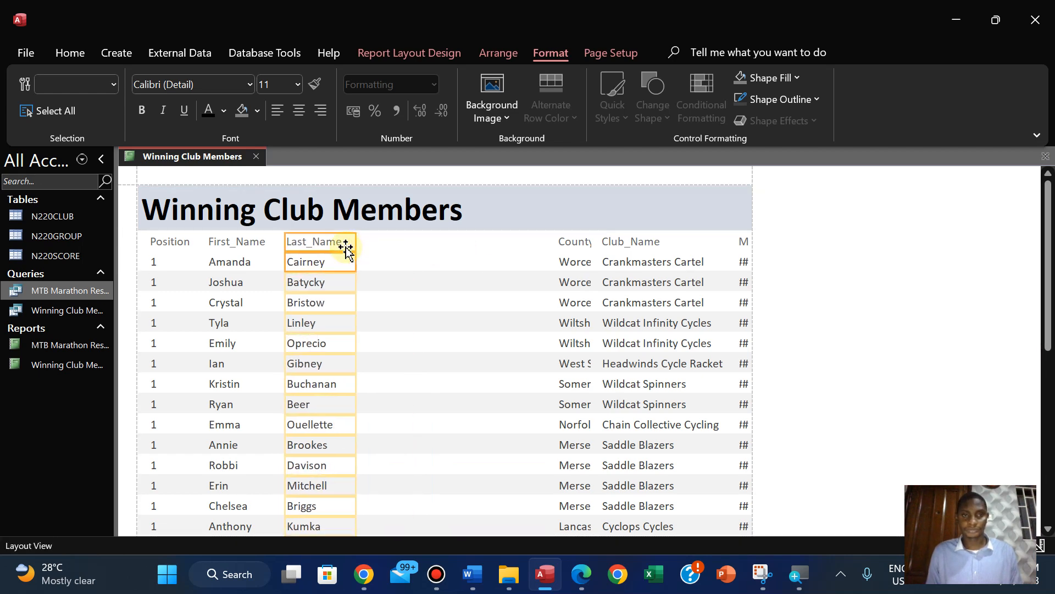
# Check the field order in the exam paper, then move the Club_Name heading and data beside Last_Name and narrow them to fit the club names
pyautogui.click(583, 583)
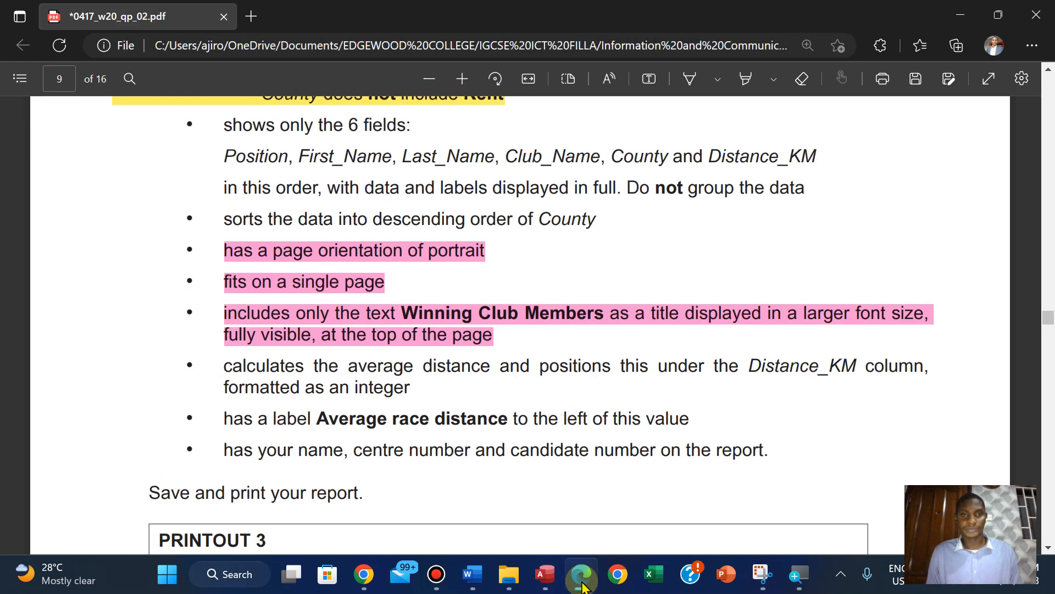
pyautogui.click(582, 584)
pyautogui.click(628, 242)
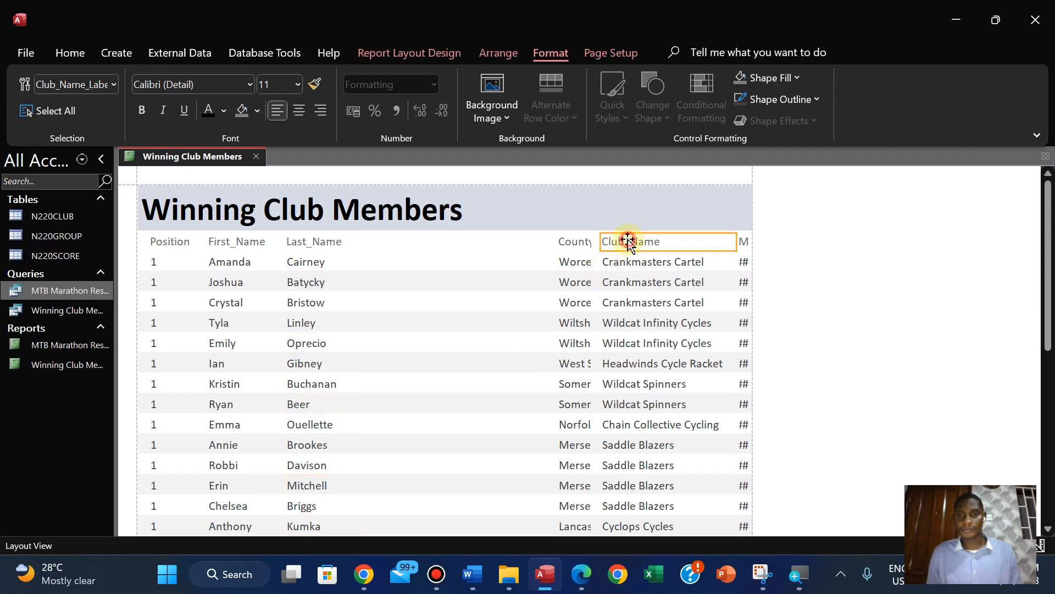
pyautogui.keyDown('shift'); pyautogui.click(629, 263); pyautogui.keyUp('shift')
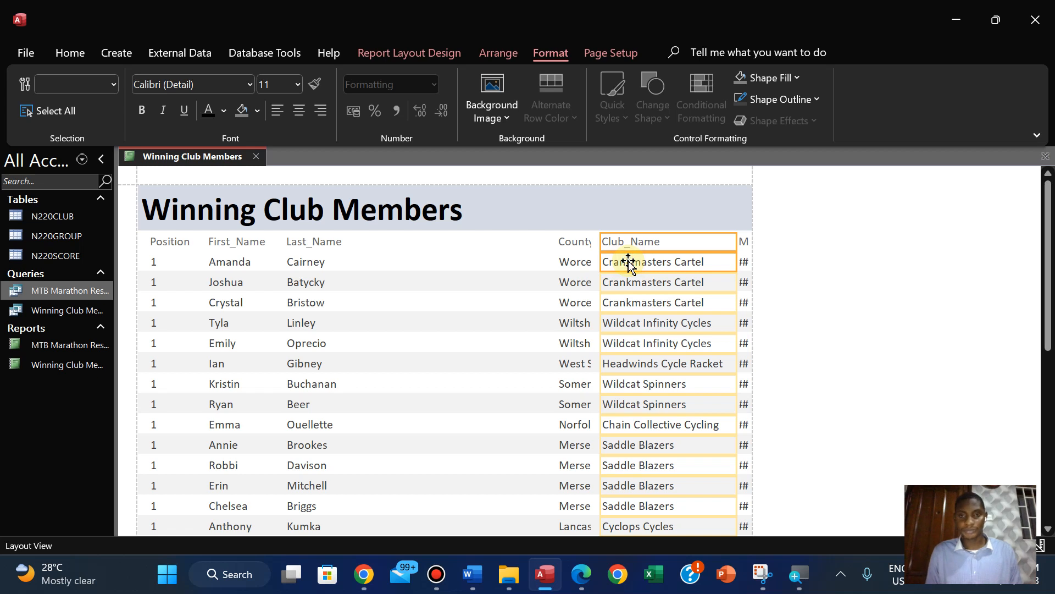
pyautogui.moveTo(600, 244); pyautogui.dragTo(361, 245)
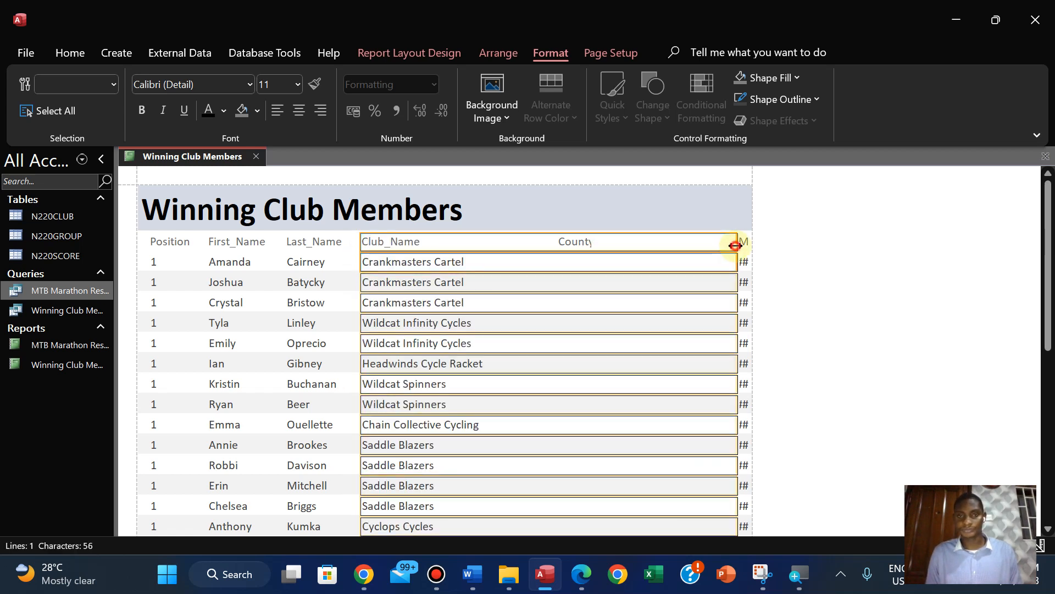
pyautogui.moveTo(735, 245); pyautogui.dragTo(492, 273)
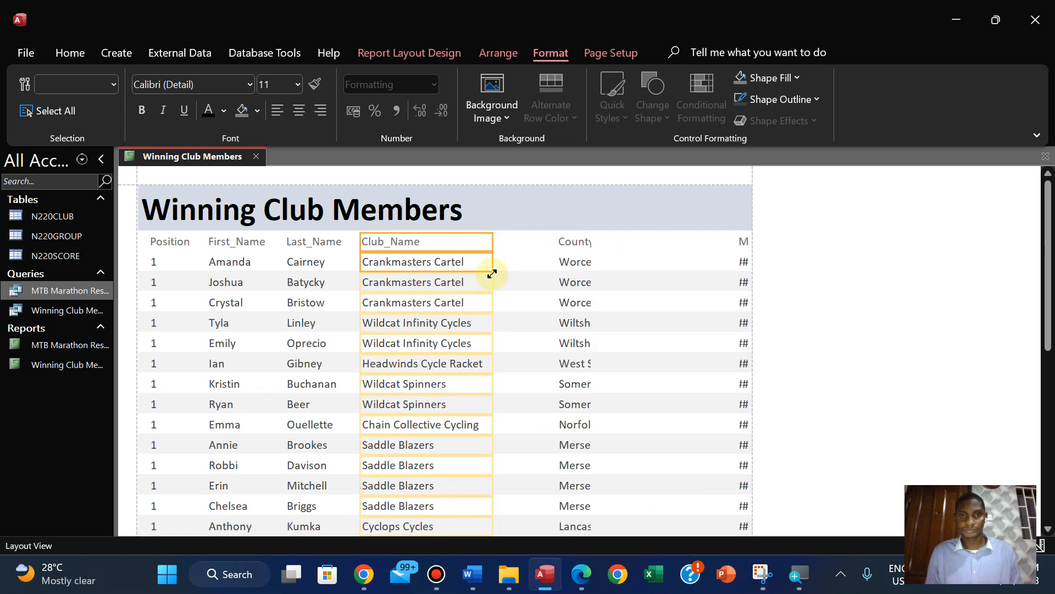
# Confirm the next field in the exam paper, then extend the County heading and data from beside Club_Name and widen them to fit the county names
pyautogui.click(580, 574)
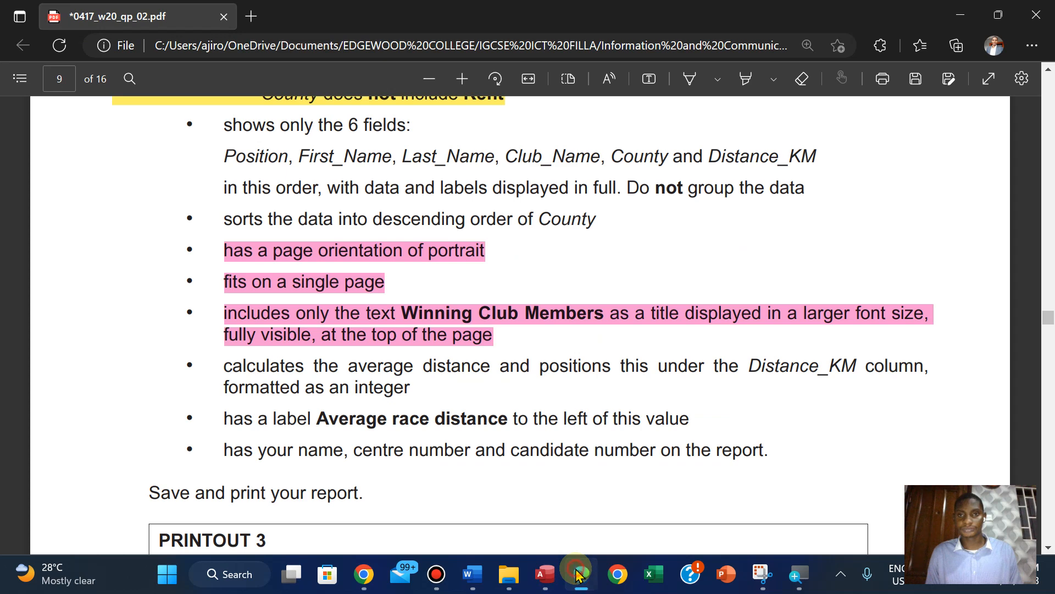
pyautogui.click(577, 573)
pyautogui.click(573, 241)
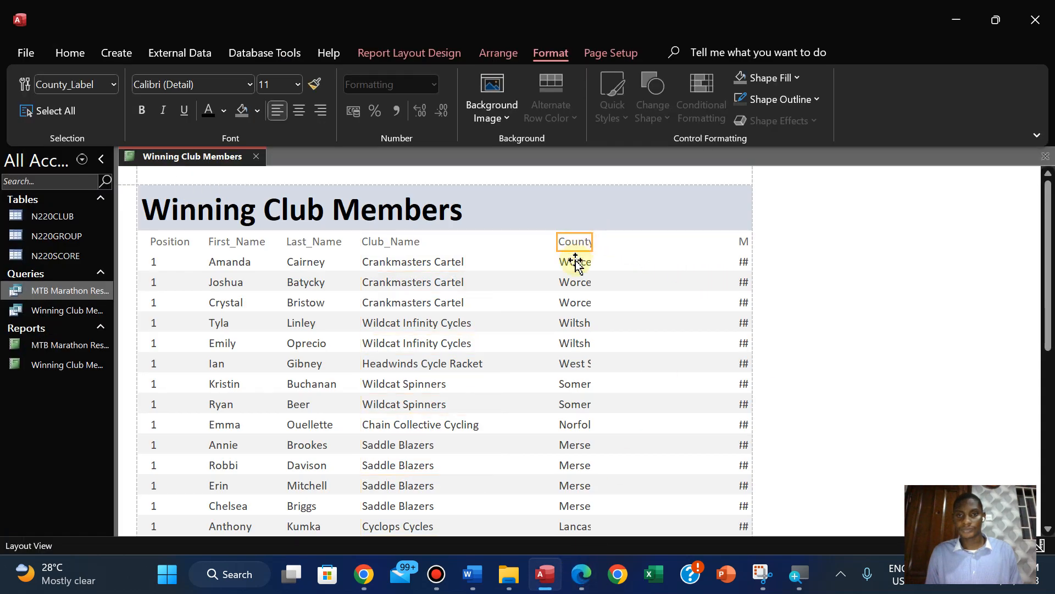
pyautogui.keyDown('shift'); pyautogui.click(576, 262); pyautogui.keyUp('shift')
pyautogui.moveTo(558, 246); pyautogui.dragTo(501, 246)
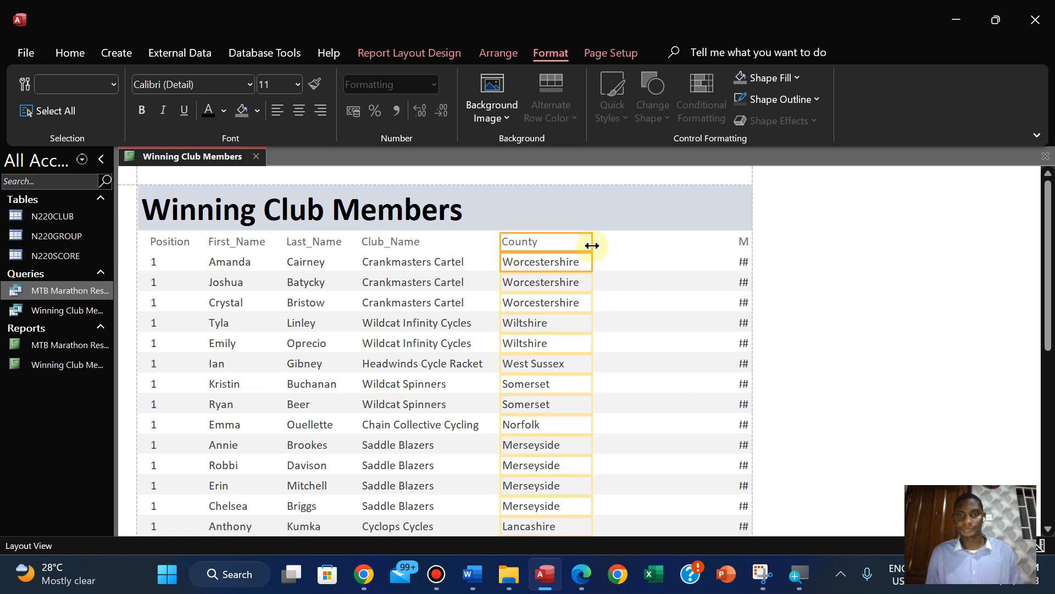
pyautogui.moveTo(592, 246); pyautogui.dragTo(599, 245)
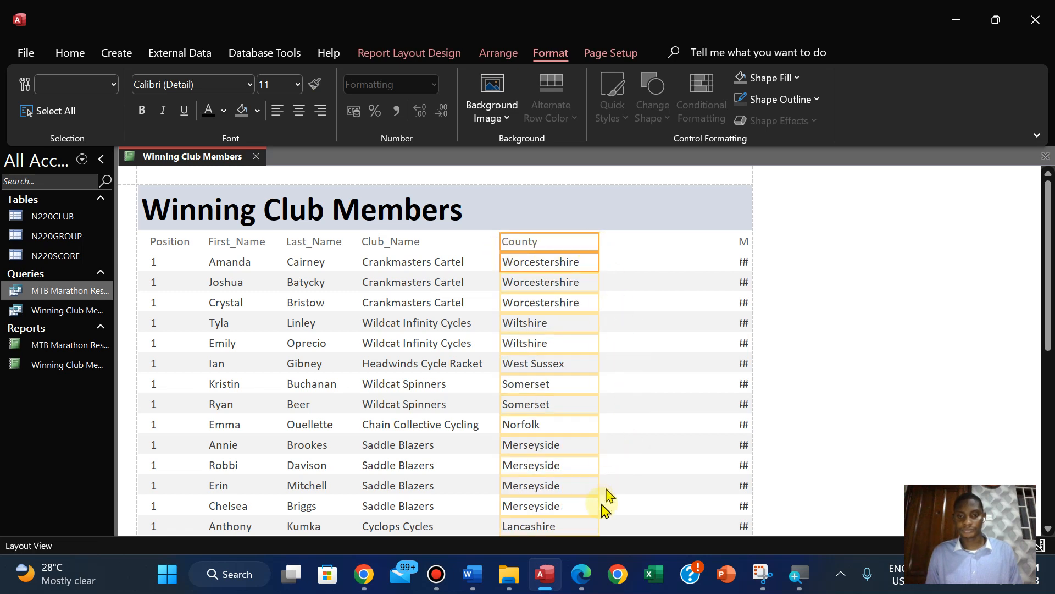
# Recheck the exam paper's field order, then place the Distance_KM column beside County, size it to fit its heading and left-align it
pyautogui.click(581, 572)
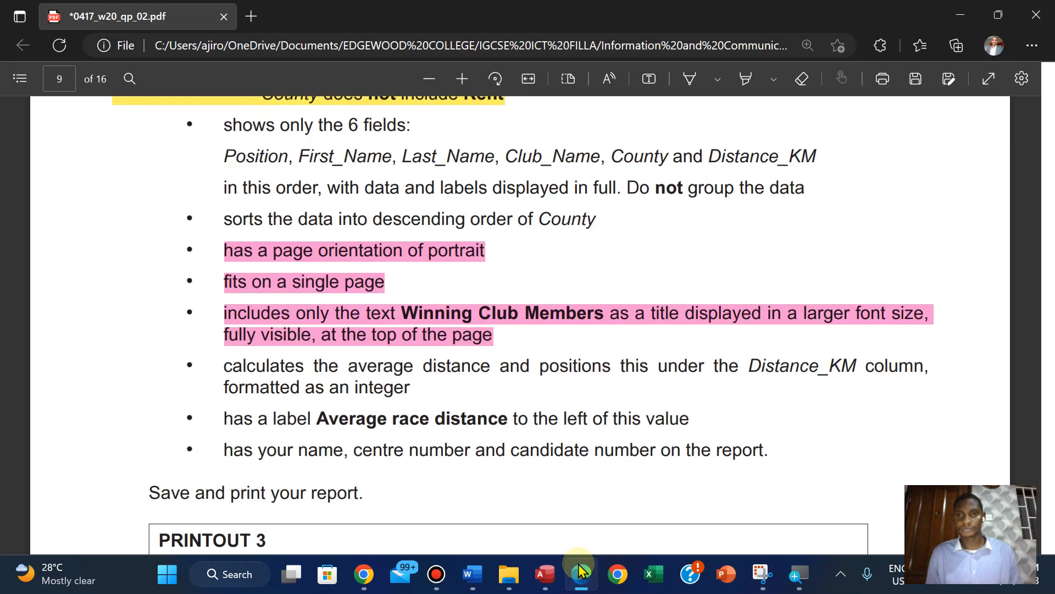
pyautogui.click(581, 571)
pyautogui.click(736, 246)
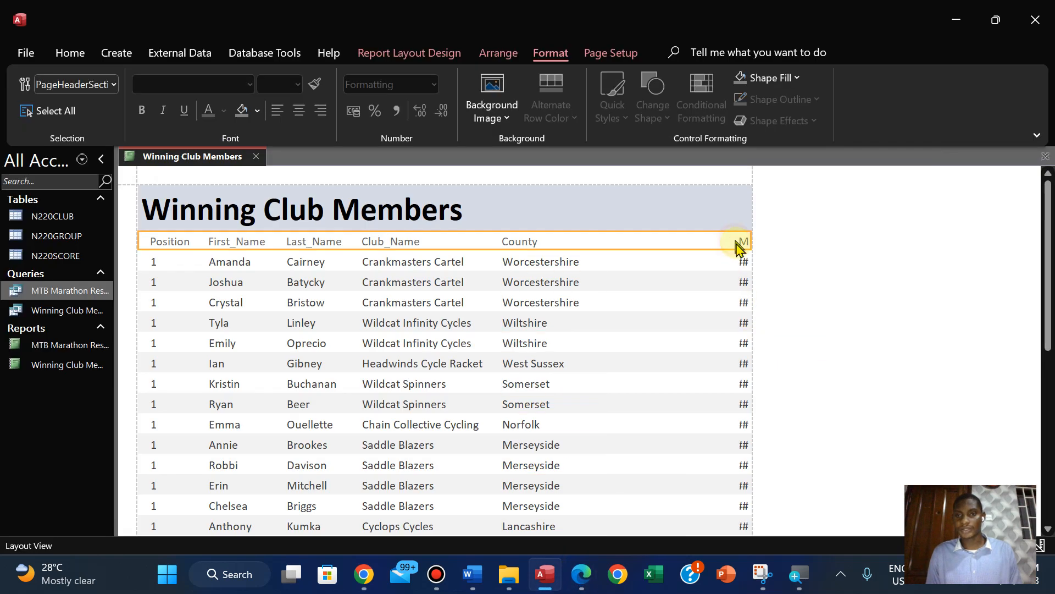
pyautogui.click(742, 246)
pyautogui.keyDown('shift'); pyautogui.click(744, 263); pyautogui.keyUp('shift')
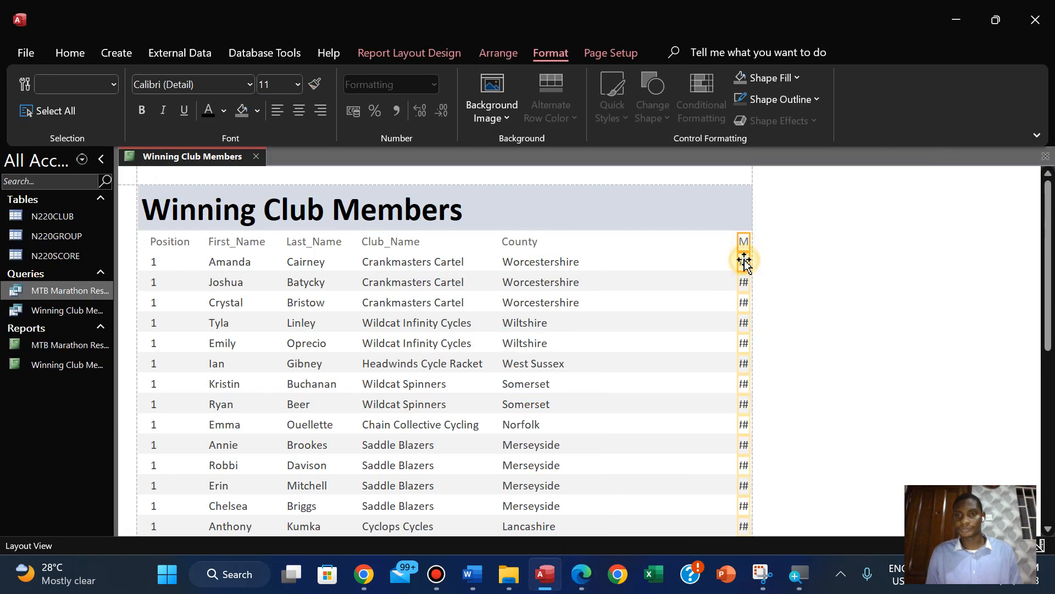
pyautogui.moveTo(740, 242); pyautogui.dragTo(601, 247)
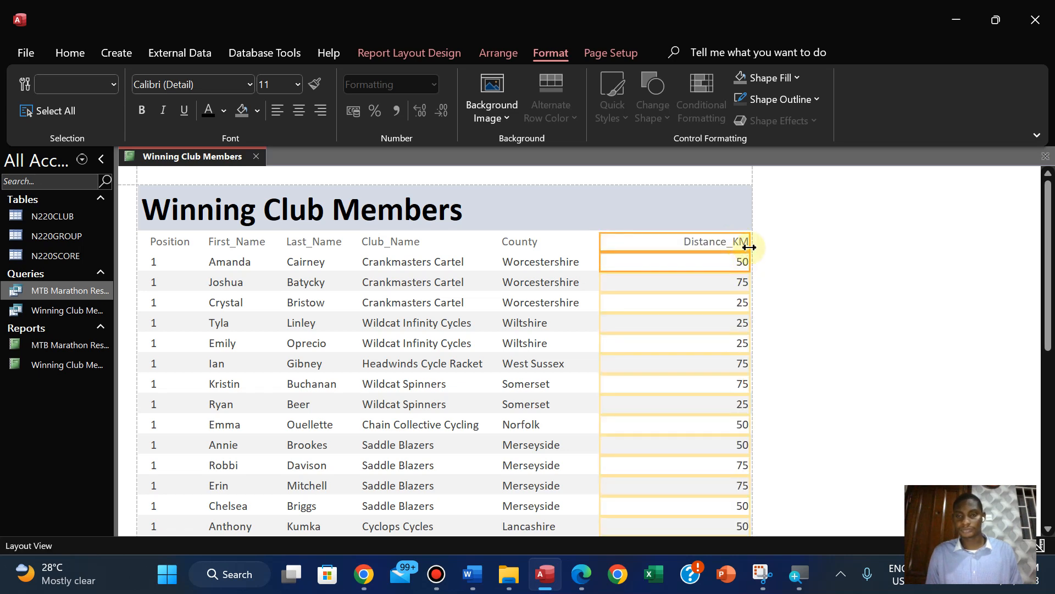
pyautogui.moveTo(750, 247); pyautogui.dragTo(688, 245)
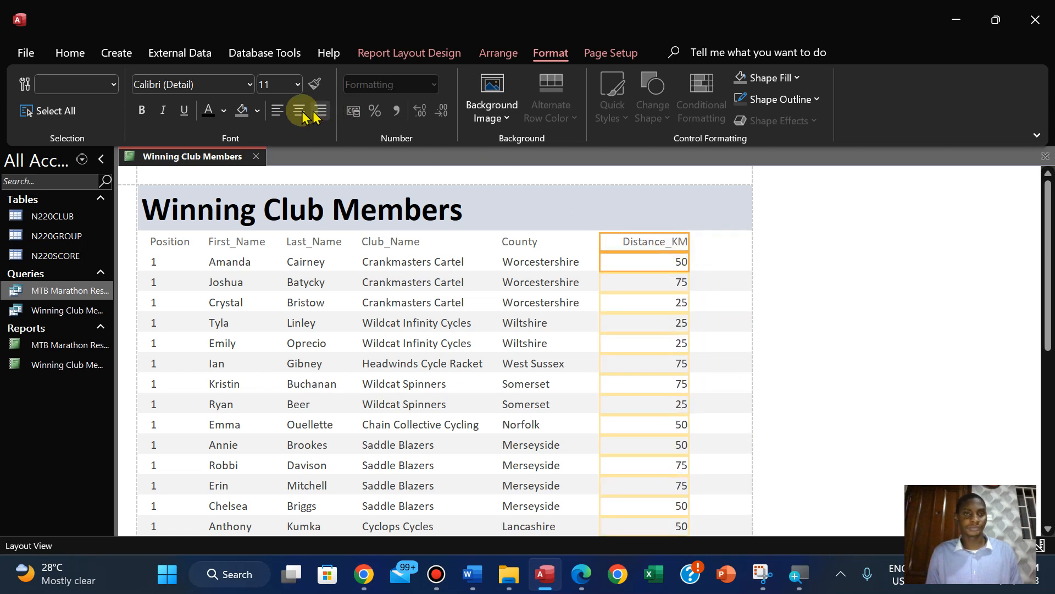
pyautogui.click(277, 110)
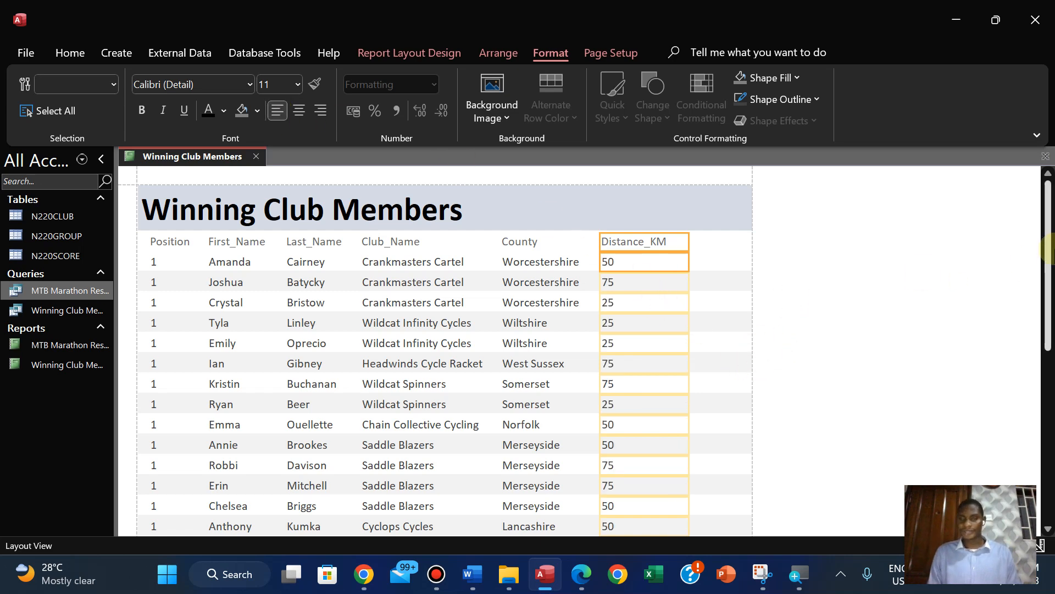
pyautogui.moveTo(1048, 247); pyautogui.dragTo(1044, 225)
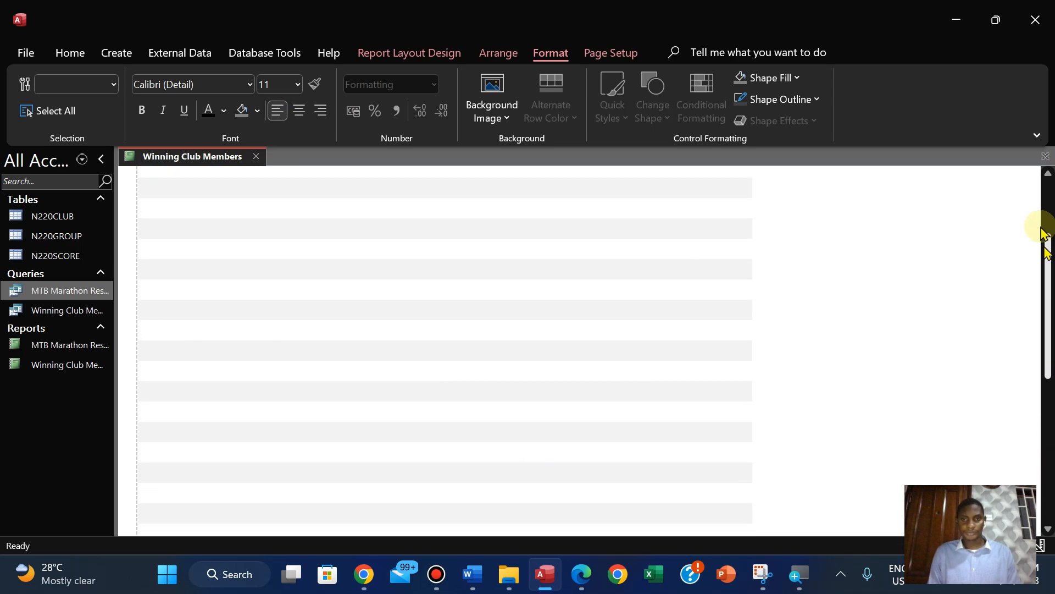
pyautogui.click(744, 306)
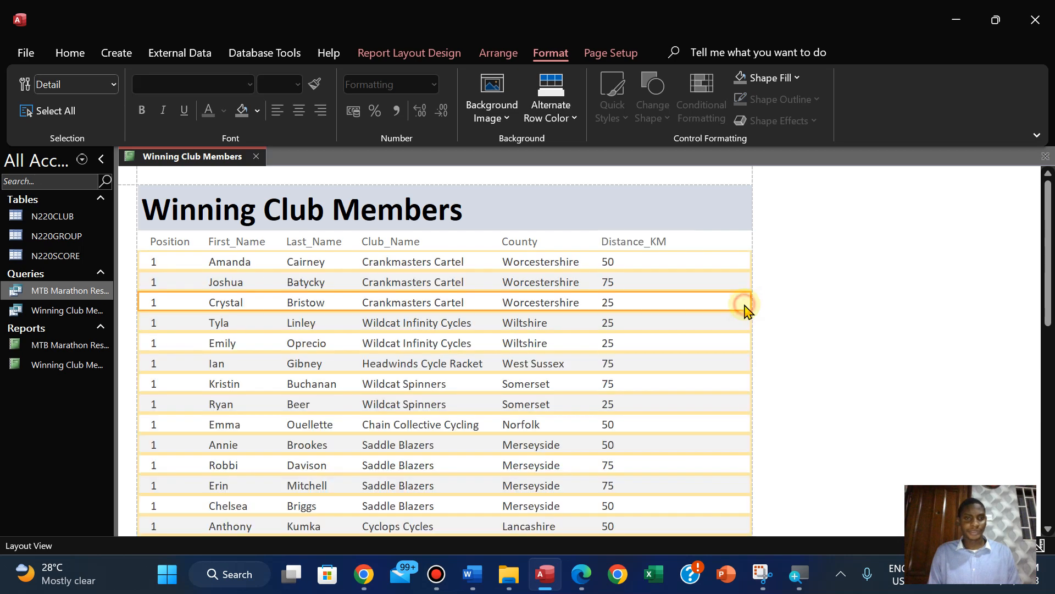
pyautogui.click(723, 261)
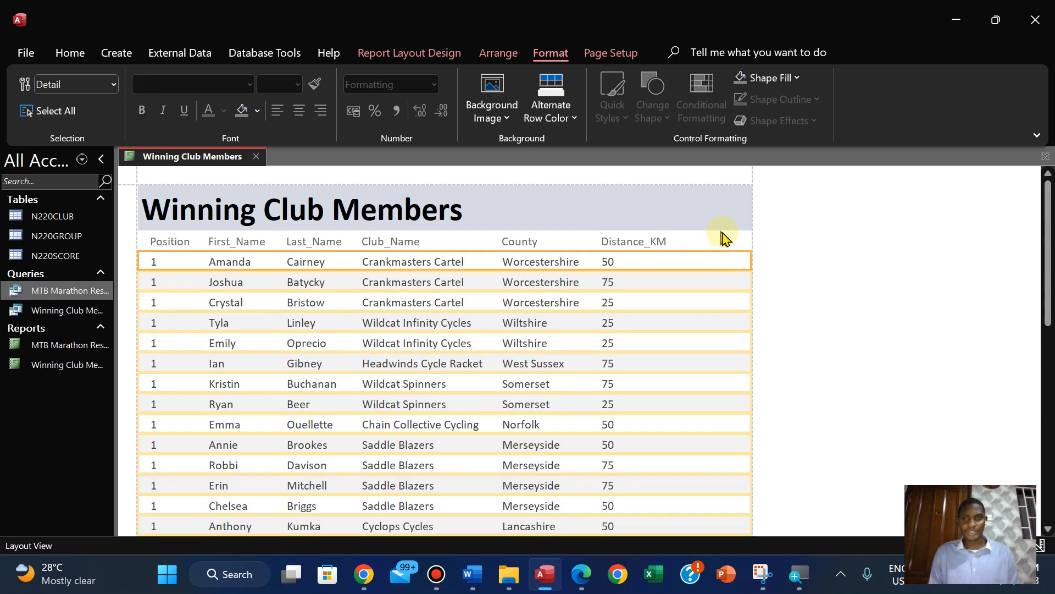
pyautogui.click(723, 238)
pyautogui.click(701, 215)
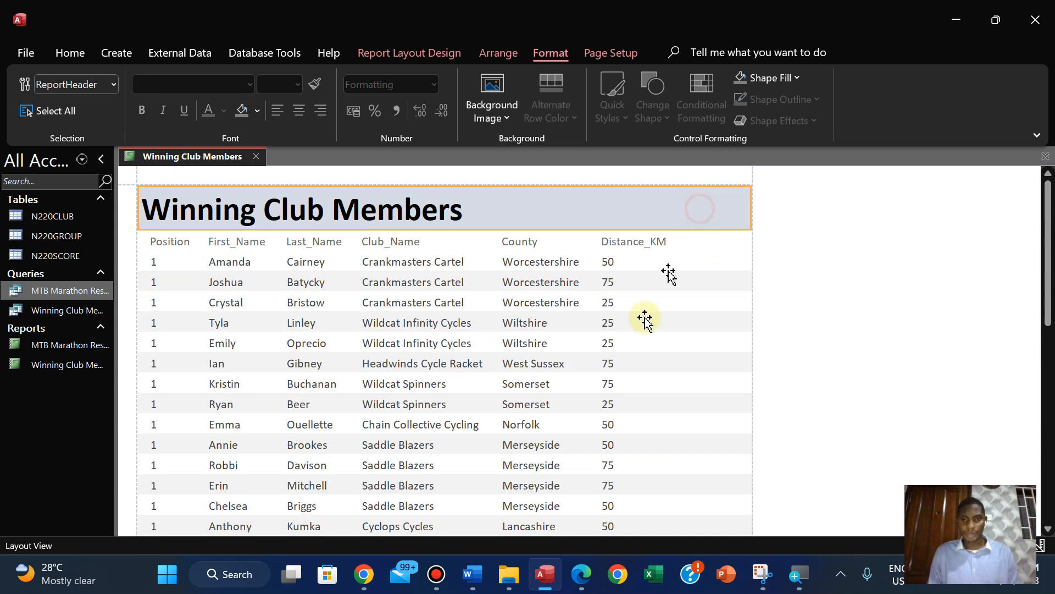
# In the exam paper, highlight the field list, field order and descending County sort requirements in pink
pyautogui.click(582, 573)
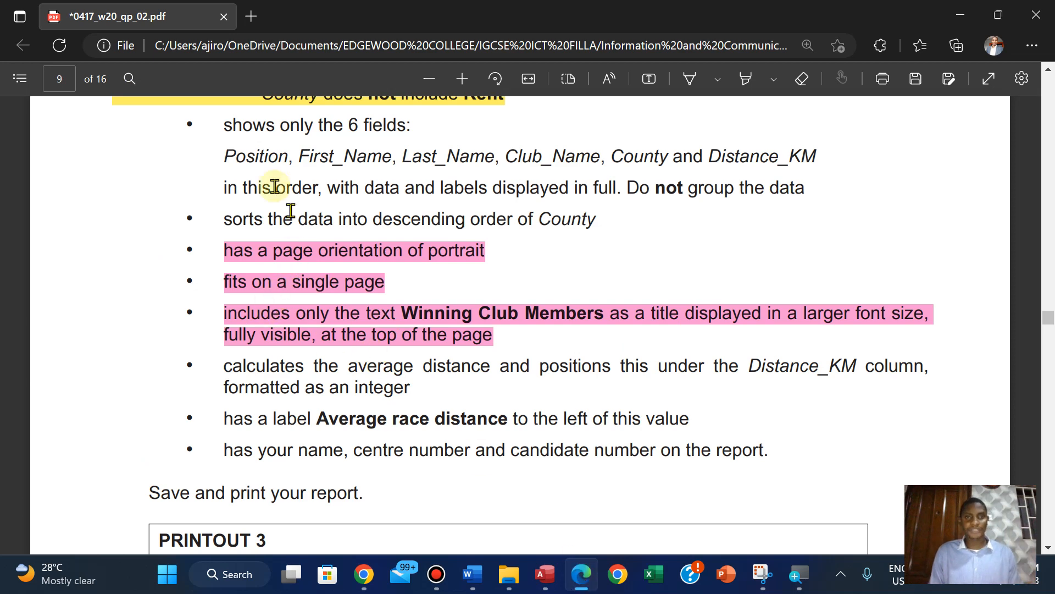
pyautogui.moveTo(225, 154); pyautogui.dragTo(599, 222)
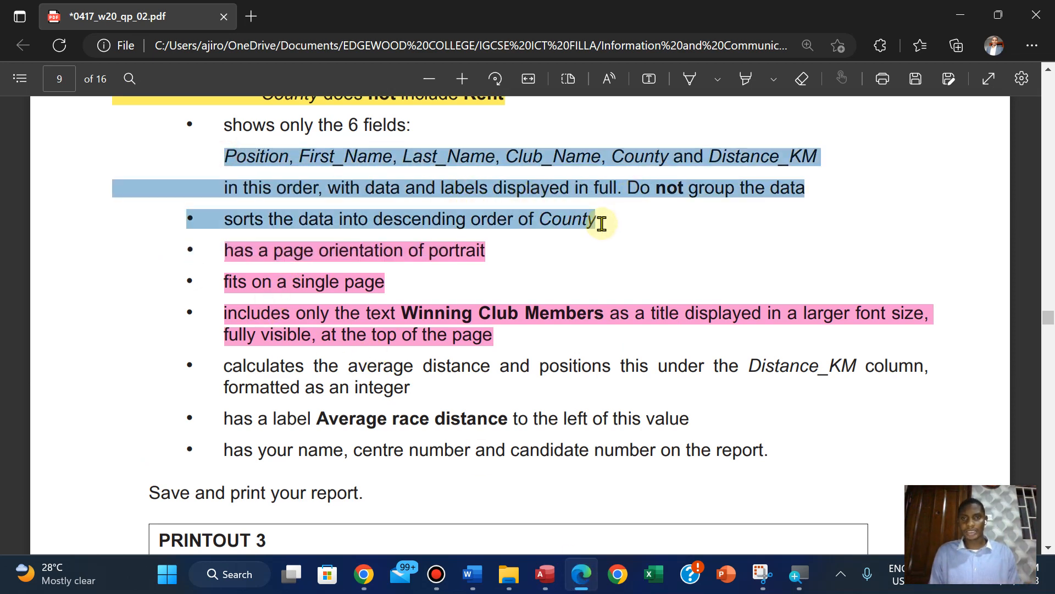
pyautogui.moveTo(649, 144)
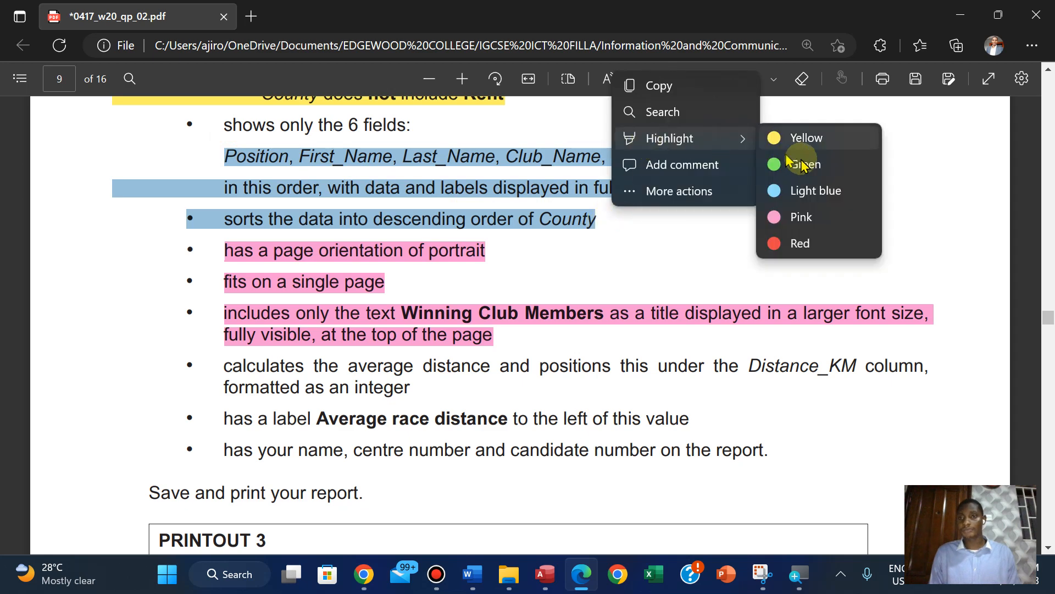
pyautogui.click(802, 217)
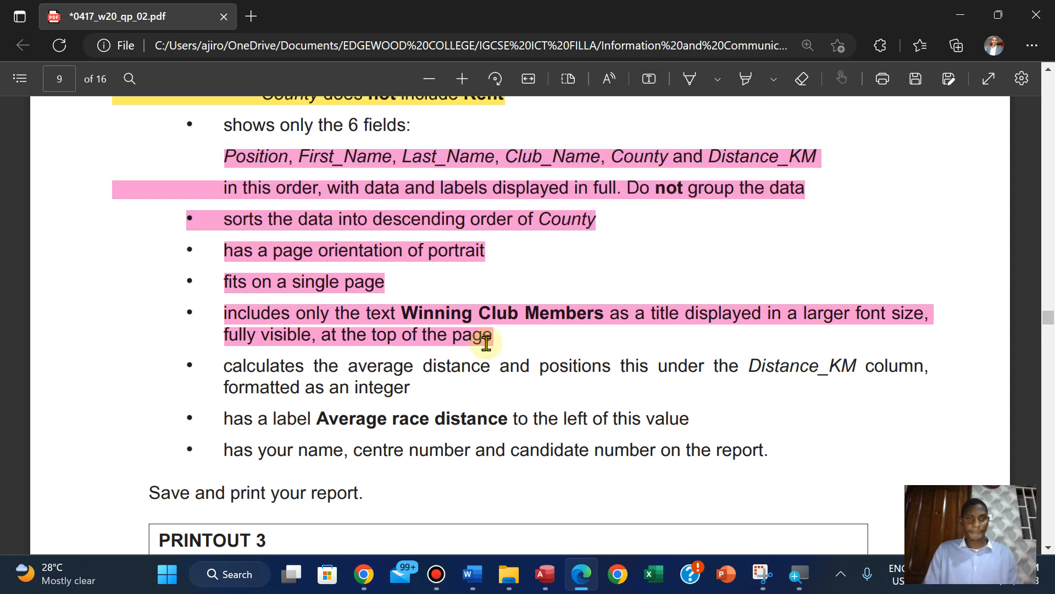
pyautogui.scroll(-1, 486, 343)
pyautogui.scroll(1, 486, 343)
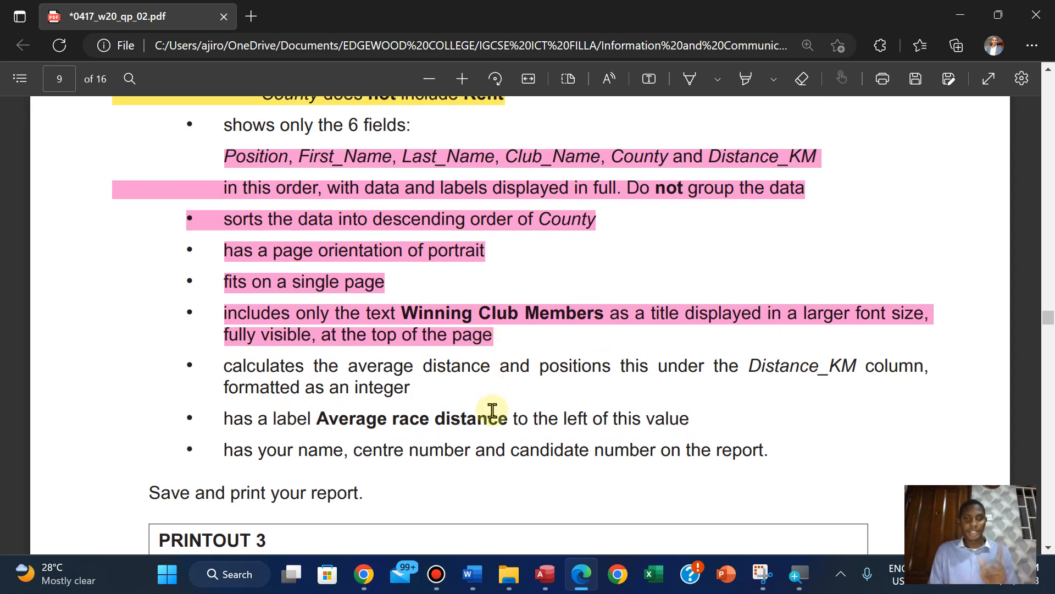
# Back in Access, add an Average total beneath the report's Distance_KM column
pyautogui.click(555, 580)
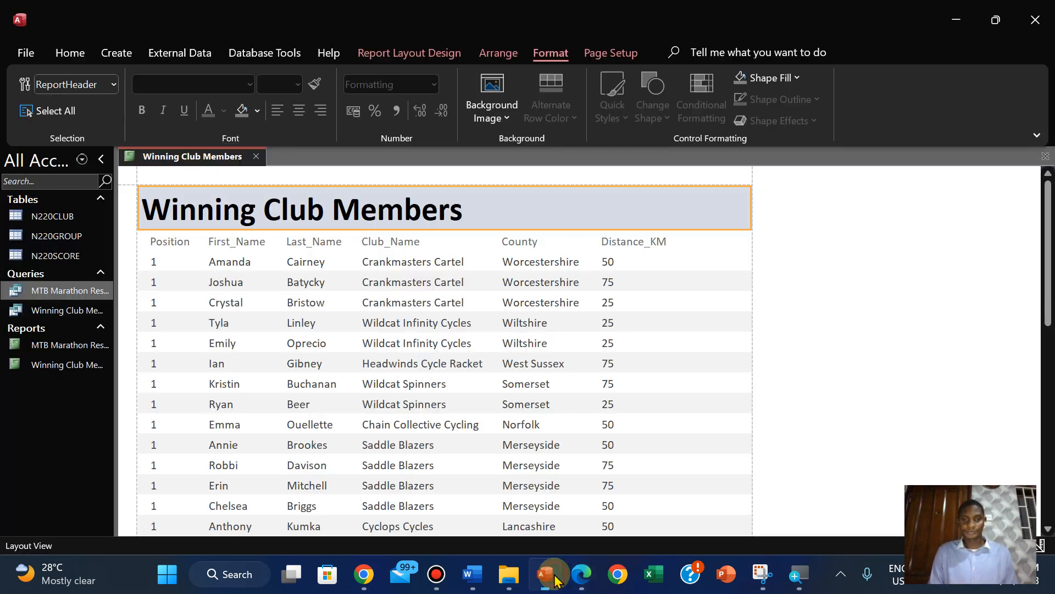
pyautogui.click(611, 262)
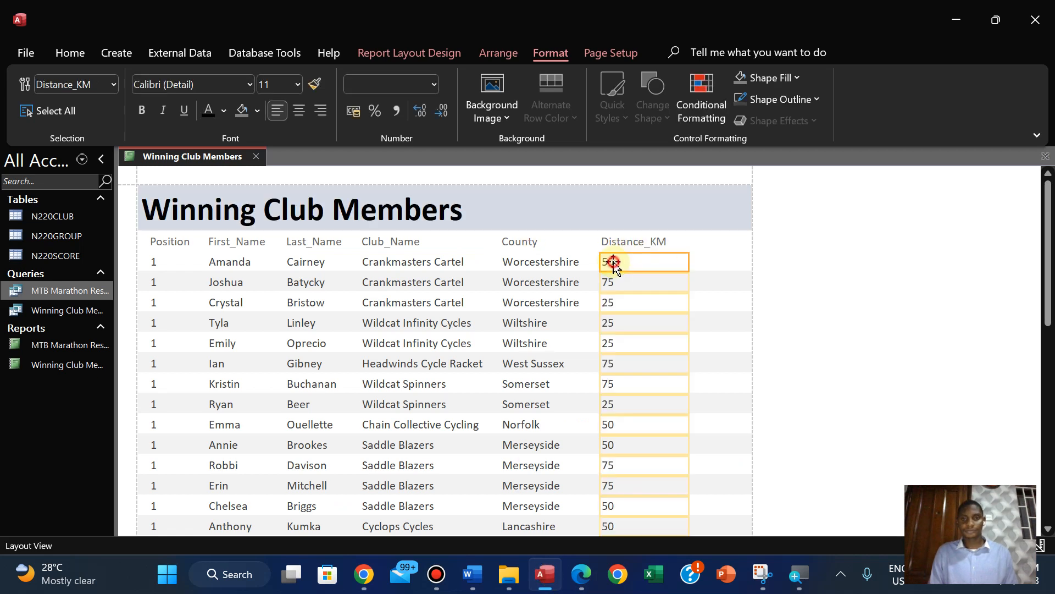
pyautogui.click(442, 52)
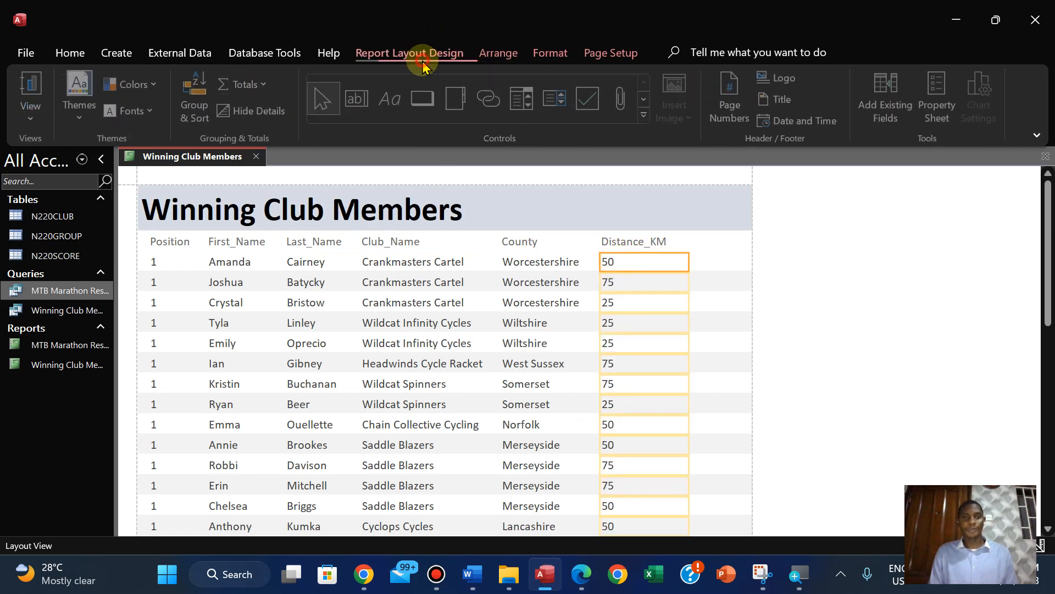
pyautogui.click(262, 91)
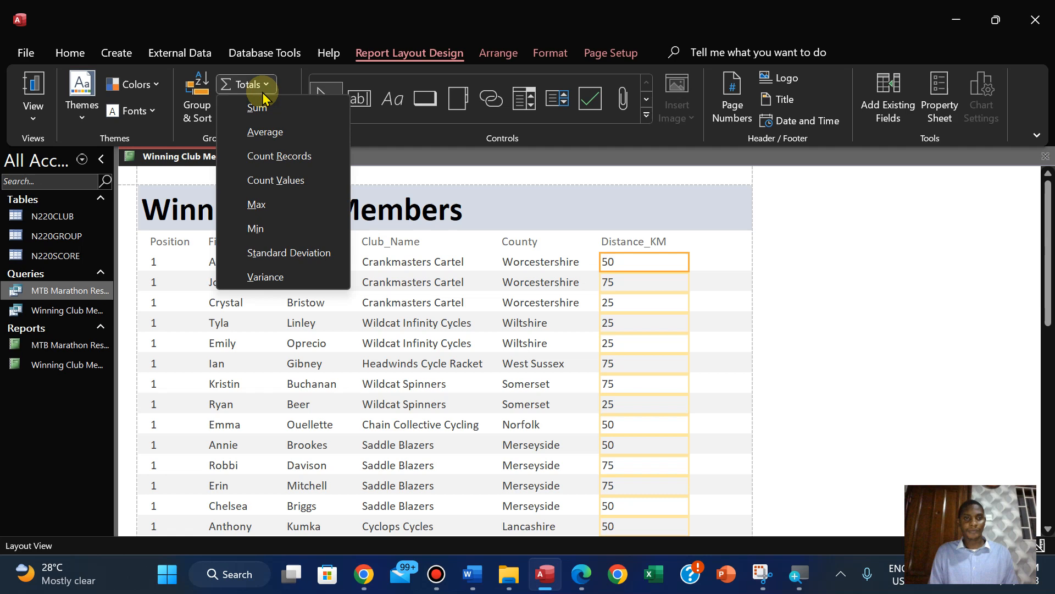
pyautogui.click(263, 132)
pyautogui.moveTo(1051, 226); pyautogui.dragTo(1046, 438)
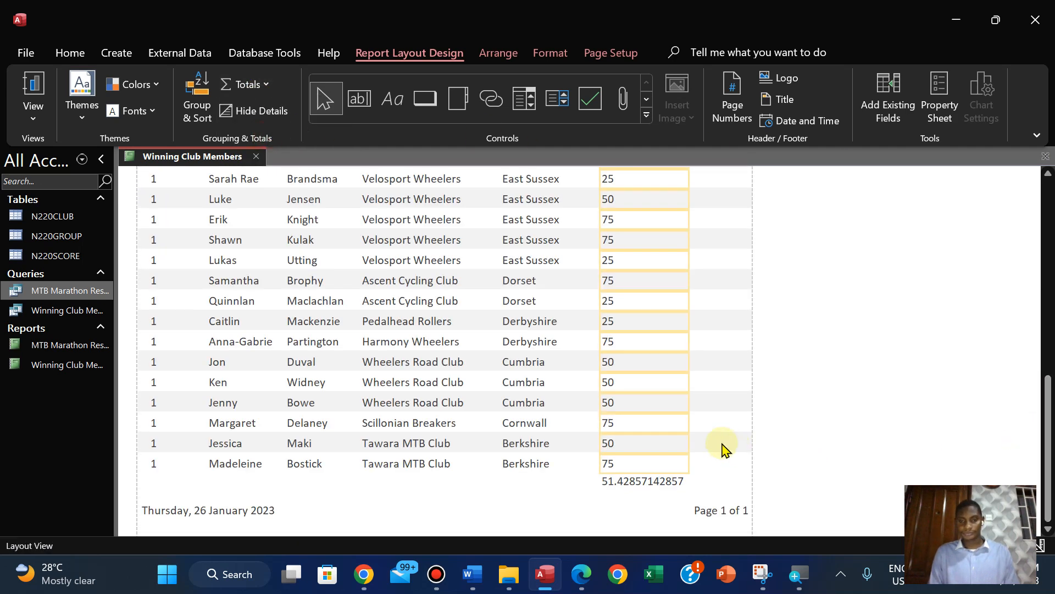
# Check the average's formatting requirement in the exam paper, then set the Format property of the Distance_KM average in Access to Standard
pyautogui.click(591, 574)
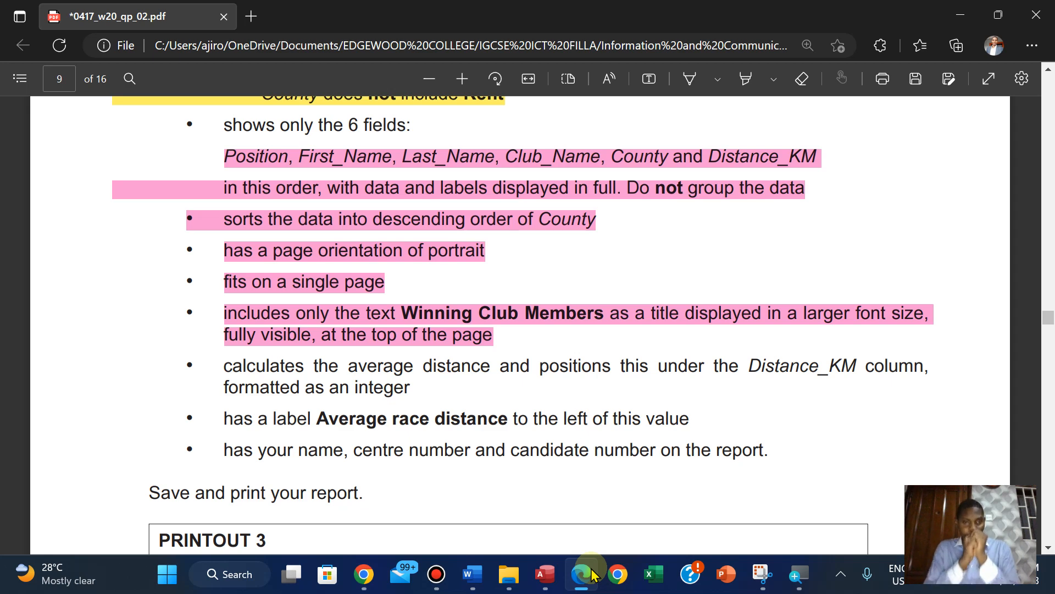
pyautogui.click(558, 577)
pyautogui.click(626, 483)
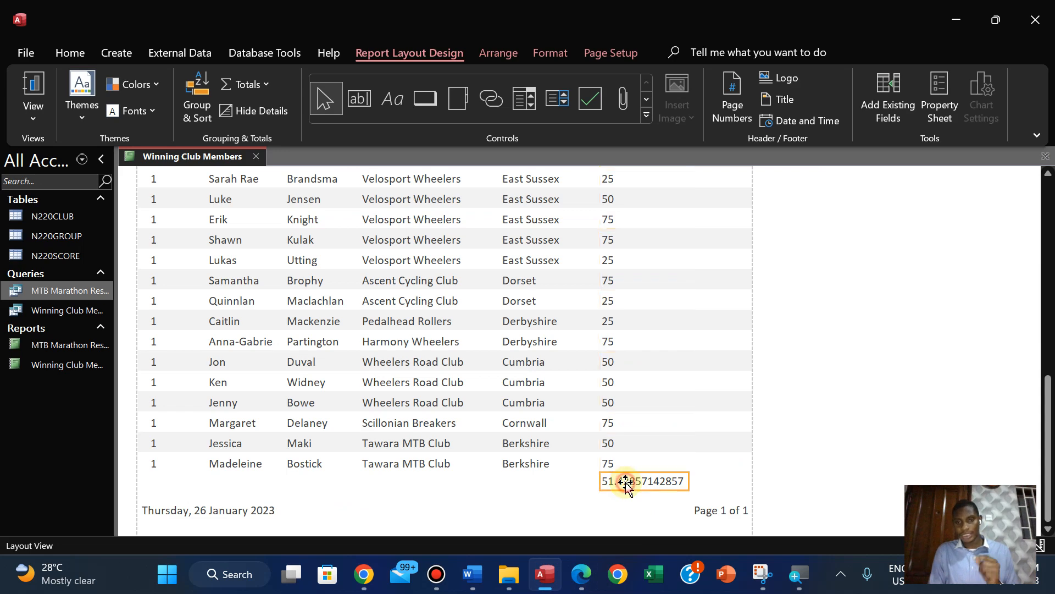
pyautogui.click(939, 89)
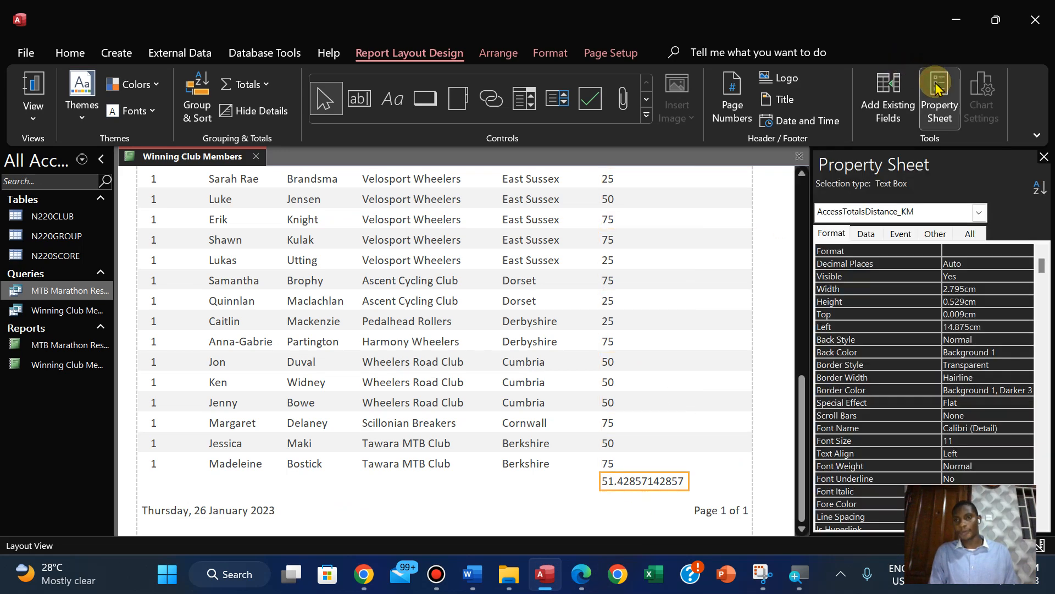
pyautogui.click(866, 235)
pyautogui.click(833, 234)
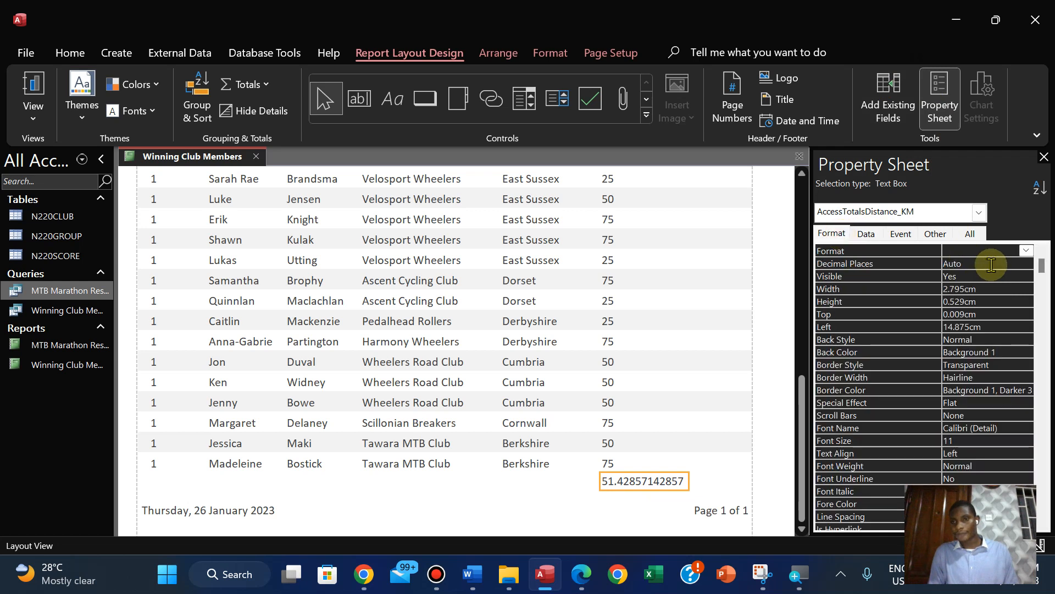
pyautogui.click(1025, 251)
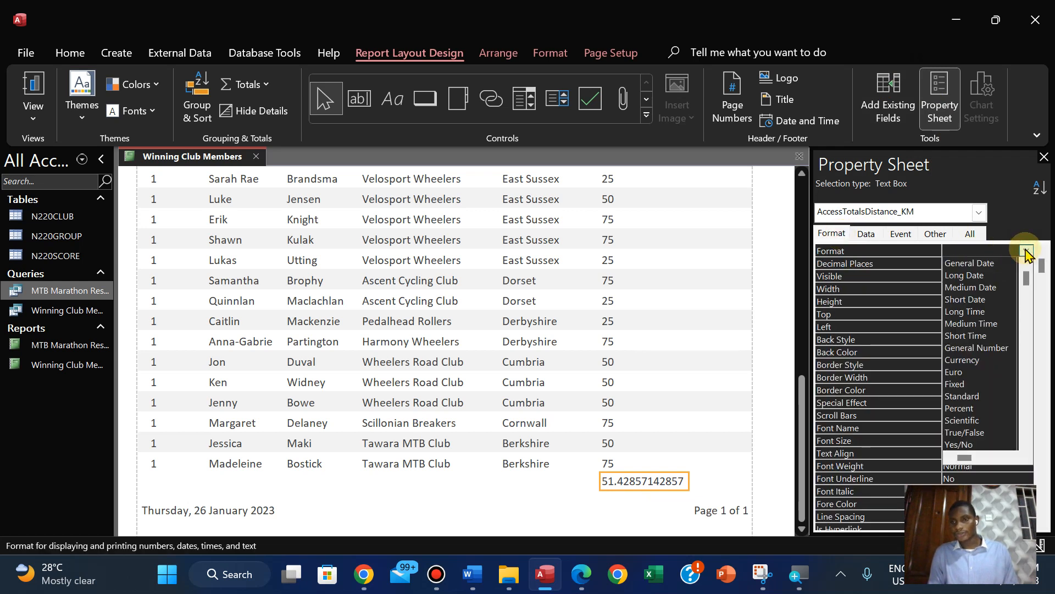
pyautogui.click(977, 397)
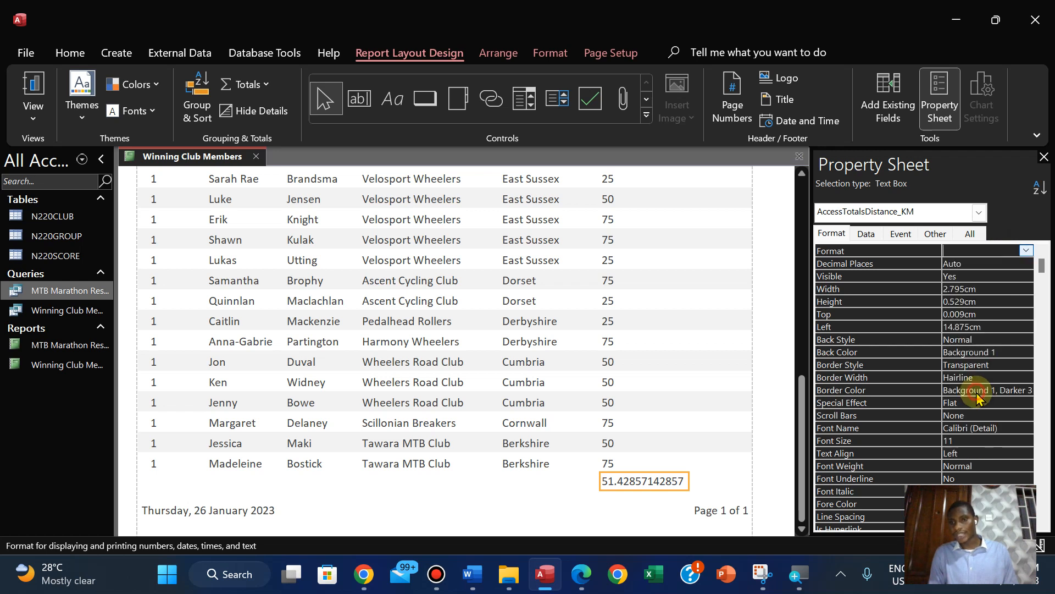
# Set the Distance_KM average to 0 decimal places, close its properties and narrow its box to suit the value
pyautogui.click(964, 266)
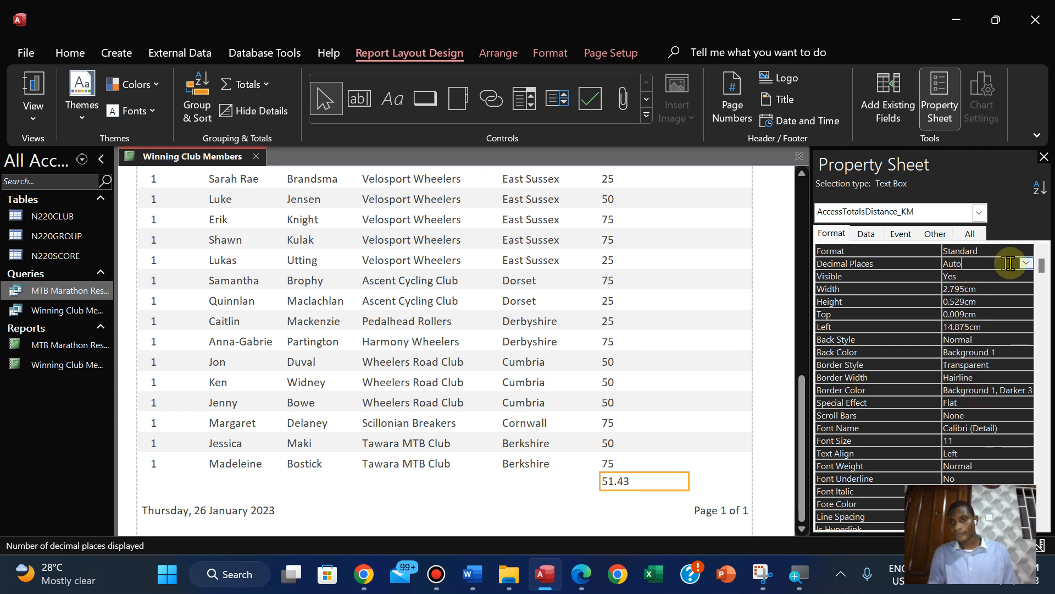
pyautogui.click(1026, 265)
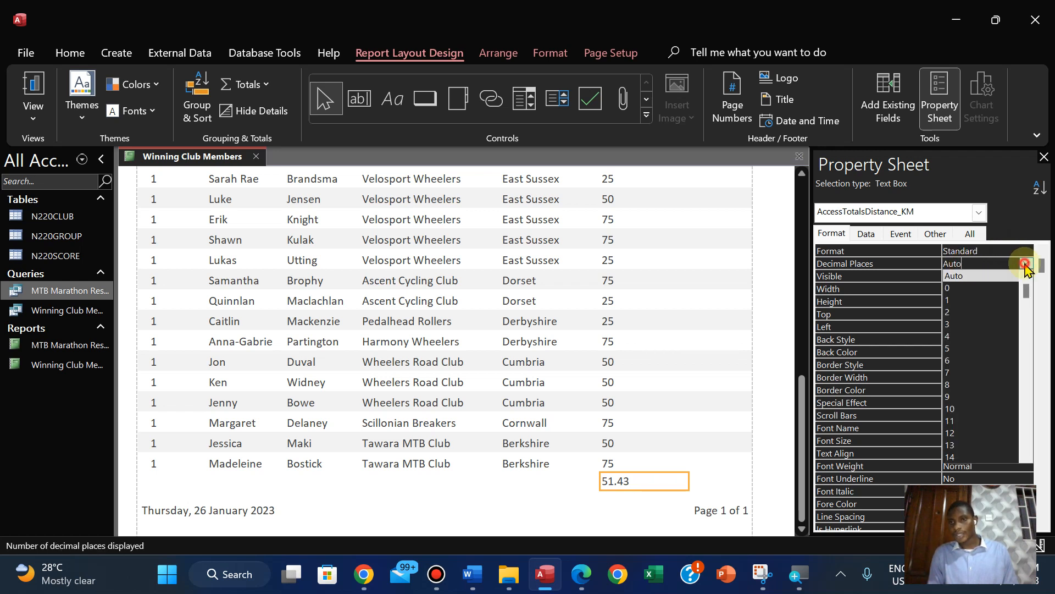
pyautogui.click(966, 290)
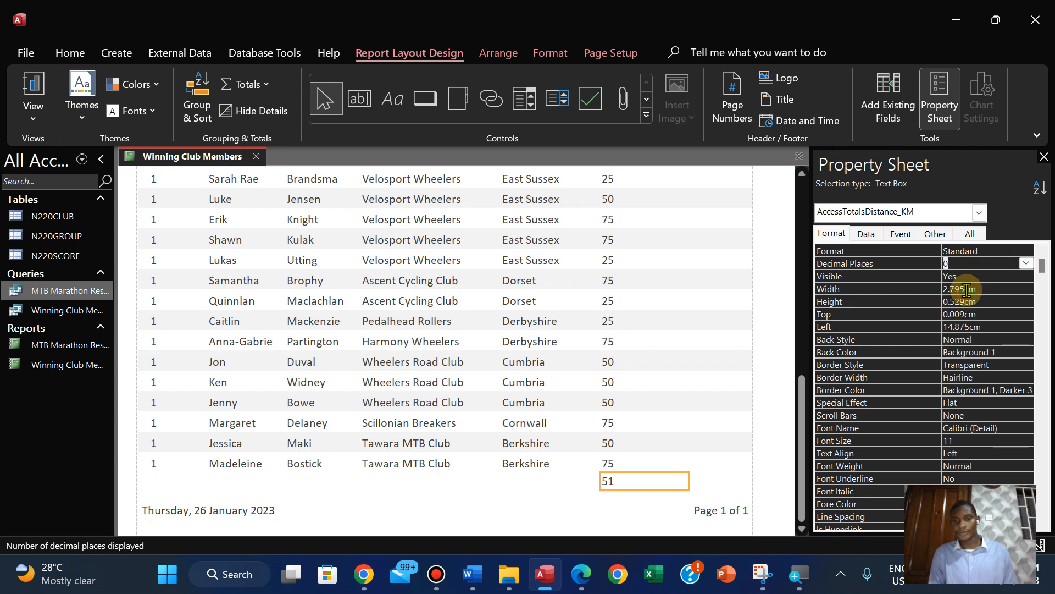
pyautogui.click(1044, 157)
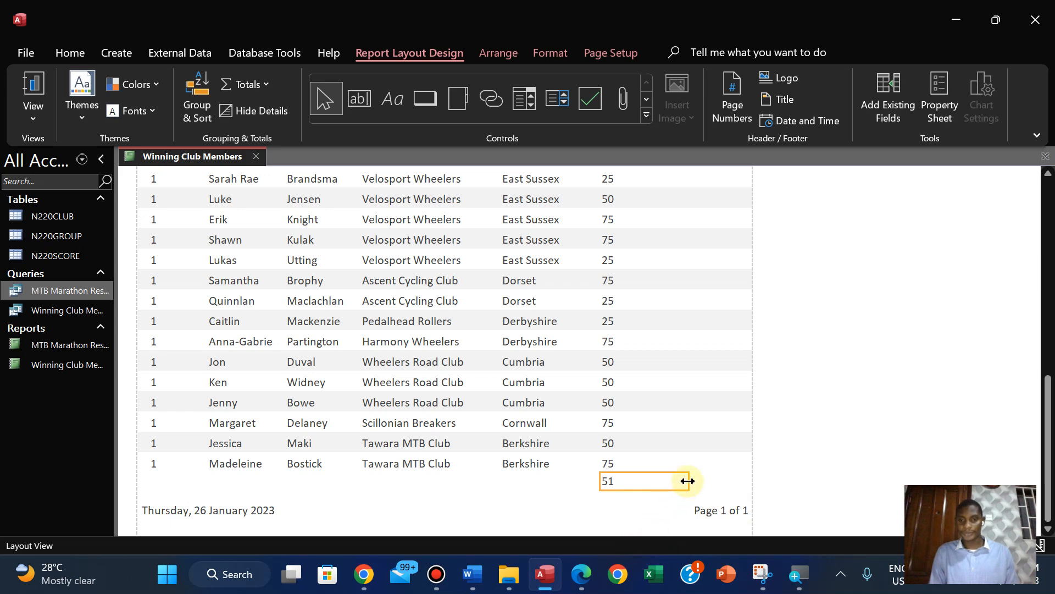
pyautogui.moveTo(661, 481); pyautogui.dragTo(637, 482)
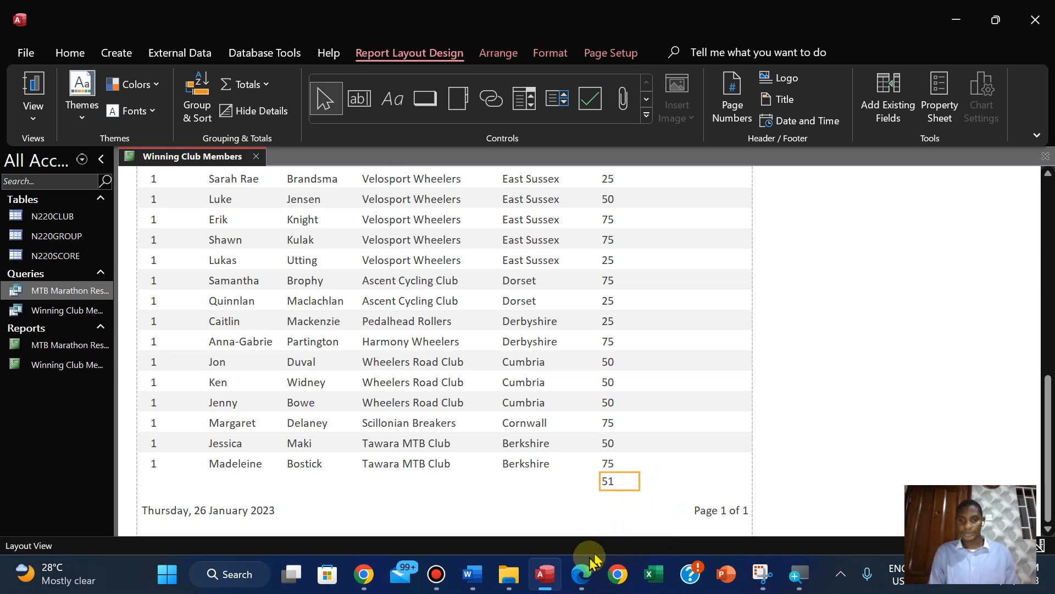
# Switch to the exam paper in Edge and copy the label text Average race distance
pyautogui.click(580, 576)
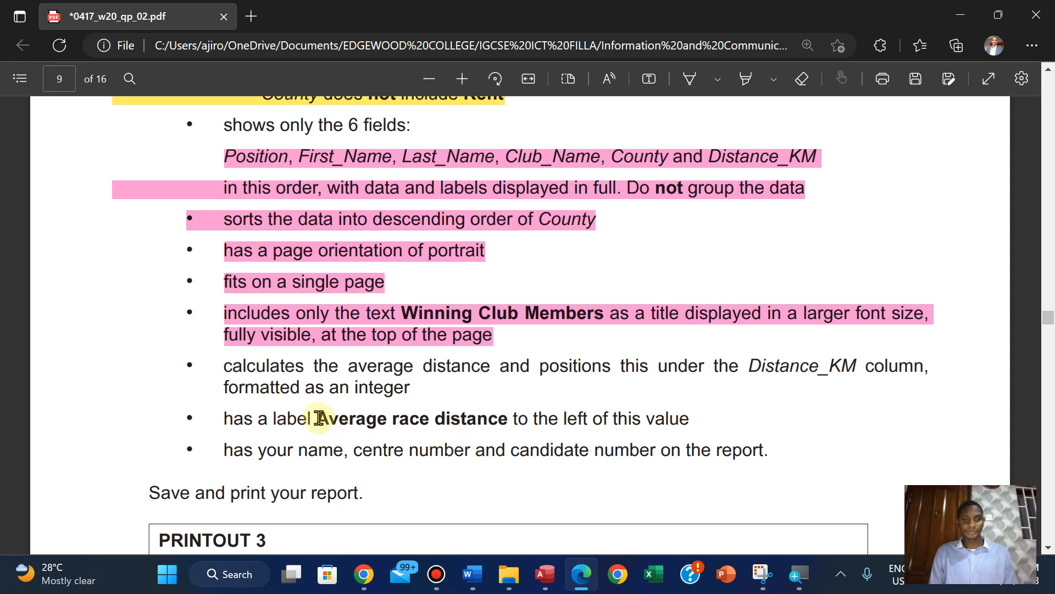
pyautogui.moveTo(319, 418); pyautogui.dragTo(506, 429)
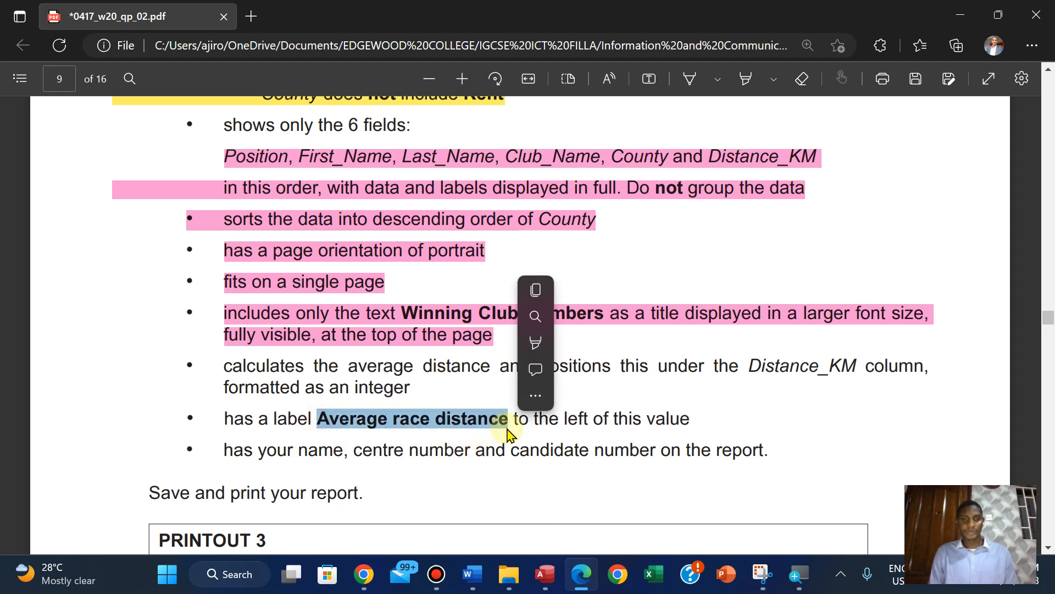
pyautogui.click(547, 296)
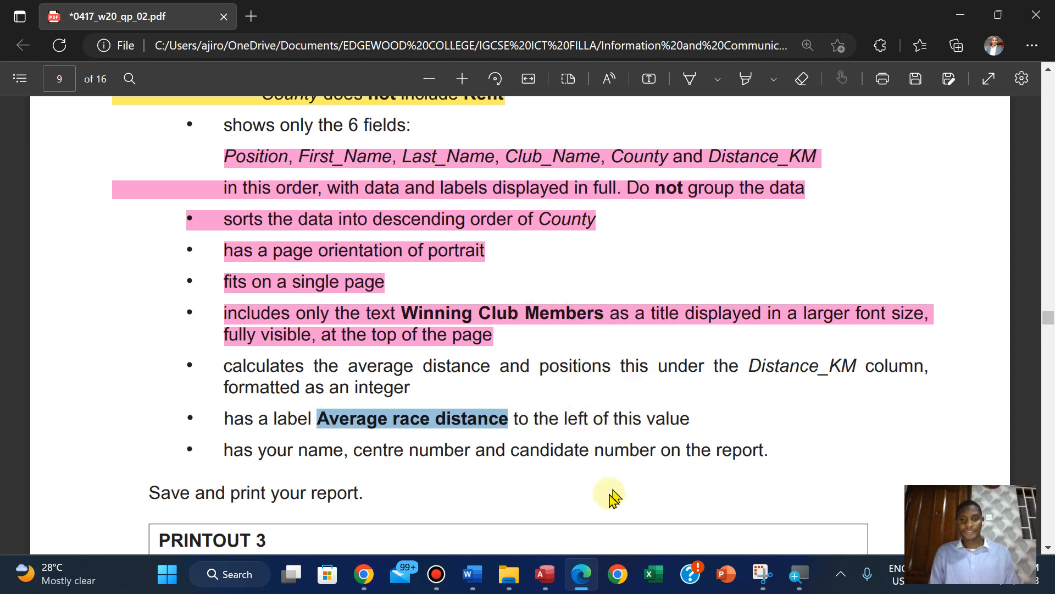
# Back in Access, open the report in Design View and add an Average race distance label before the average in the Report Footer
pyautogui.click(544, 574)
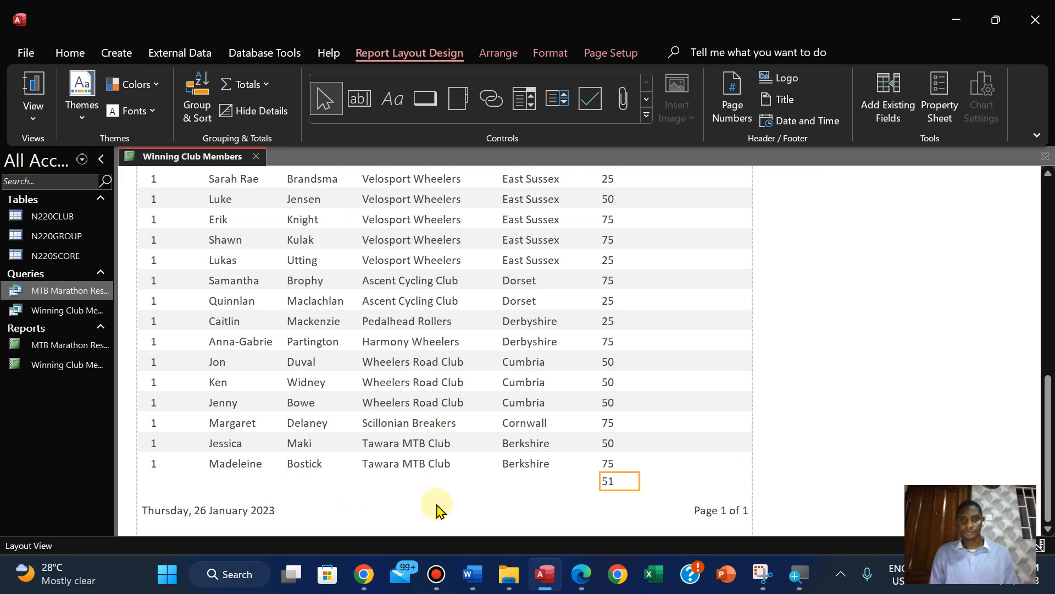
pyautogui.click(34, 110)
pyautogui.click(82, 272)
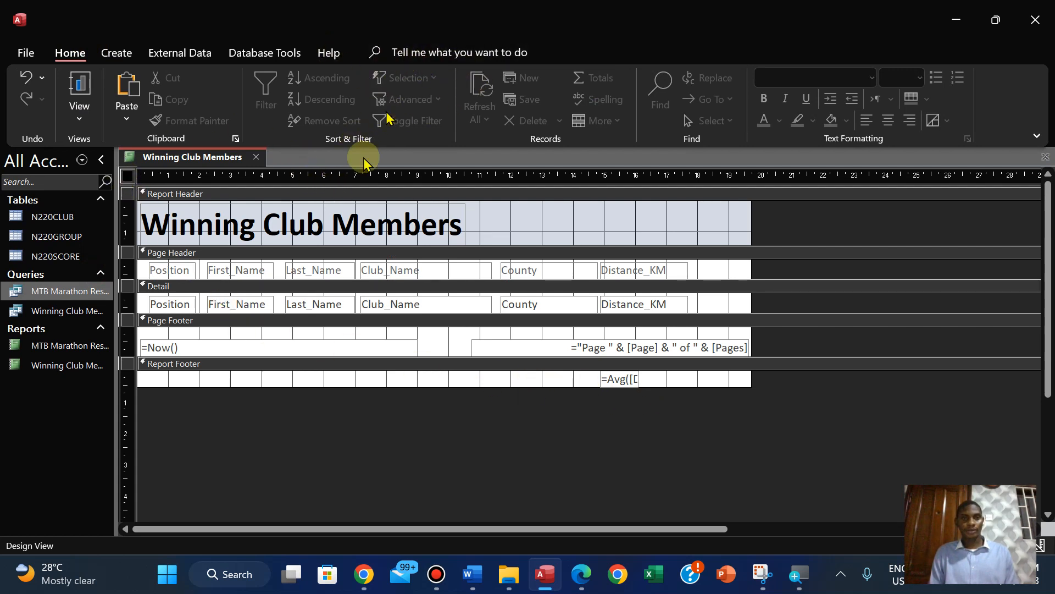
pyautogui.click(493, 232)
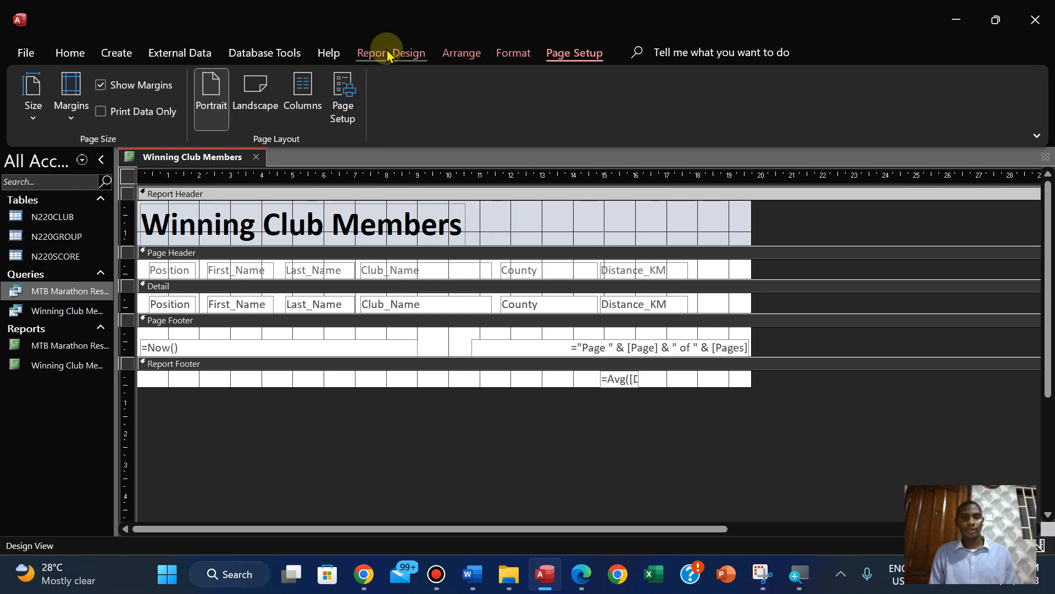
pyautogui.click(390, 51)
pyautogui.click(329, 99)
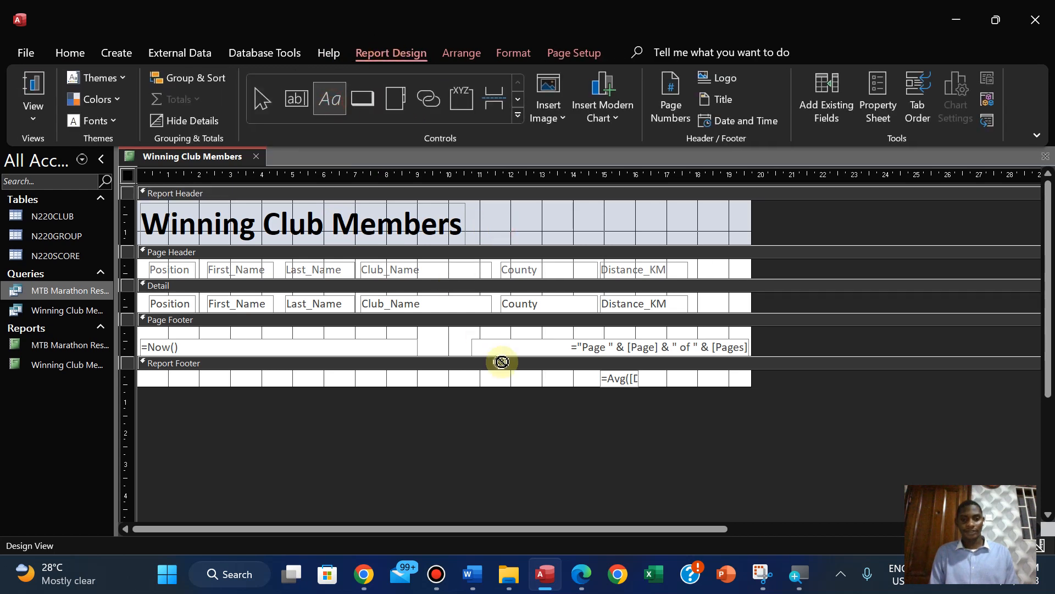
pyautogui.moveTo(439, 372); pyautogui.dragTo(548, 387)
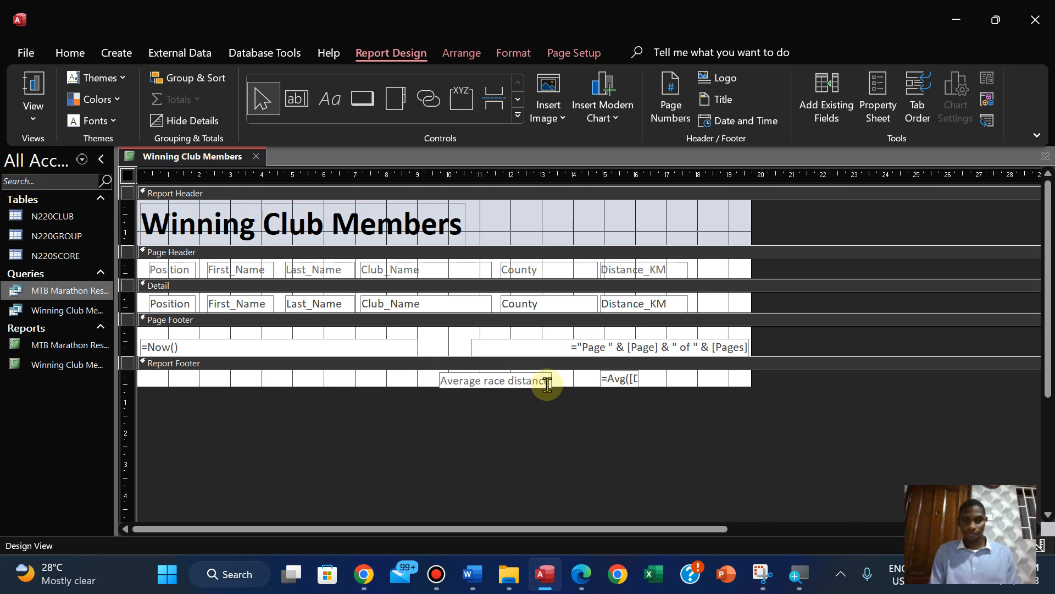
pyautogui.click(568, 408)
# Move the Average race distance label horizontally until it sits directly beside the average box
pyautogui.click(535, 383)
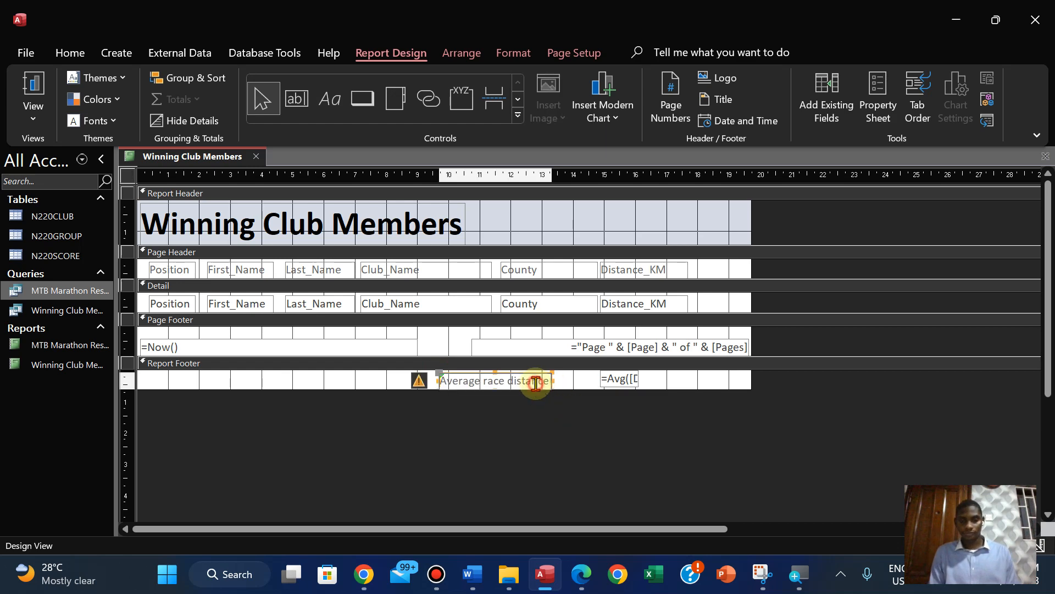
pyautogui.press('Right')
pyautogui.press('Right')
pyautogui.press('Right')
pyautogui.press('Right')
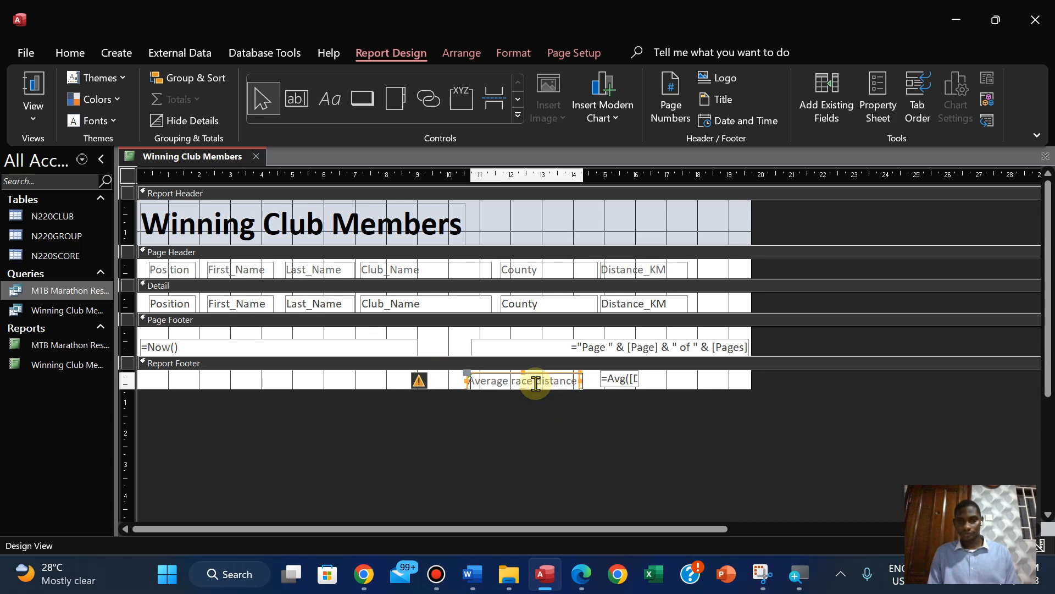
pyautogui.press('Right')
pyautogui.press('Right')
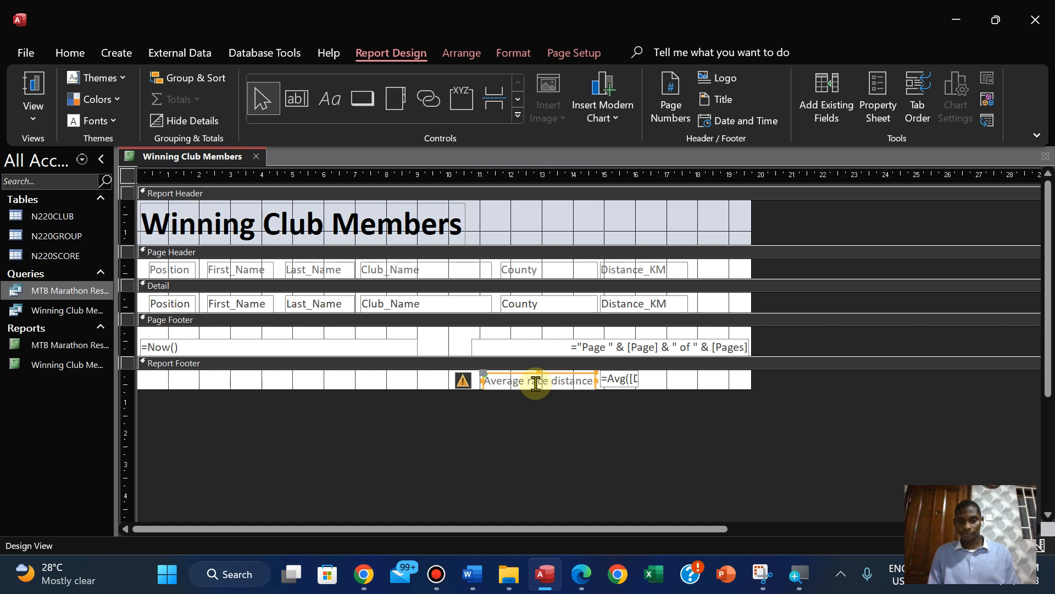
pyautogui.click(468, 425)
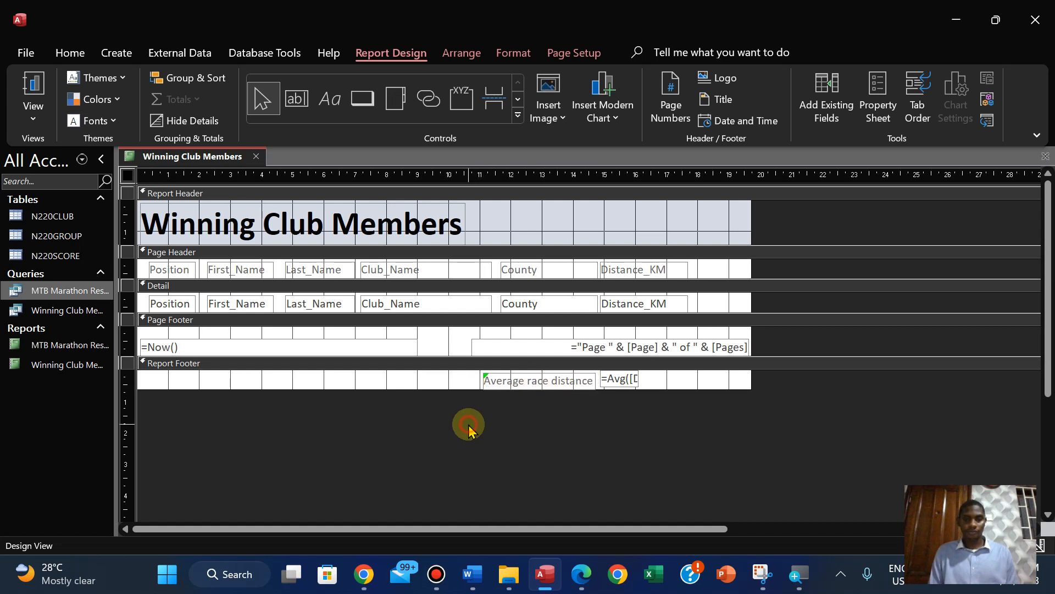
# In Layout View, make the Average race distance label black and bold, then check the end of the report
pyautogui.click(25, 122)
pyautogui.click(73, 237)
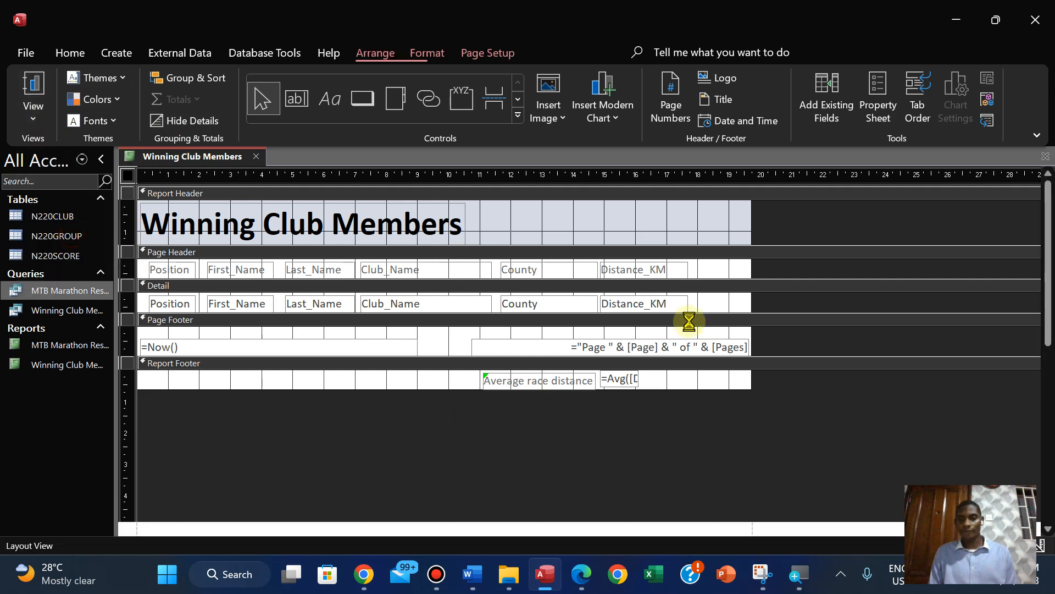
pyautogui.moveTo(1044, 273); pyautogui.dragTo(1046, 494)
pyautogui.click(636, 501)
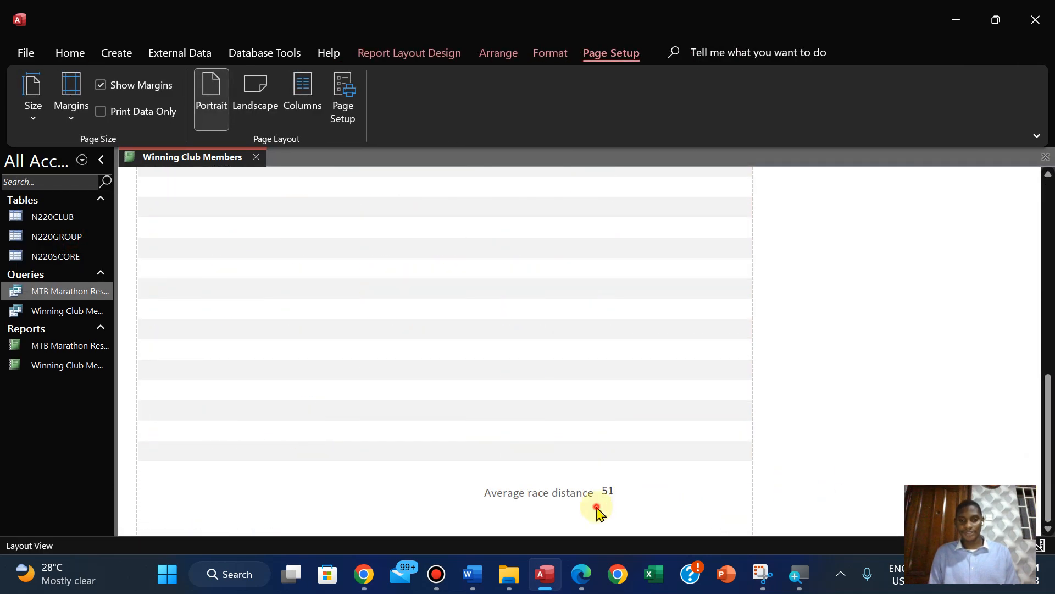
pyautogui.click(556, 491)
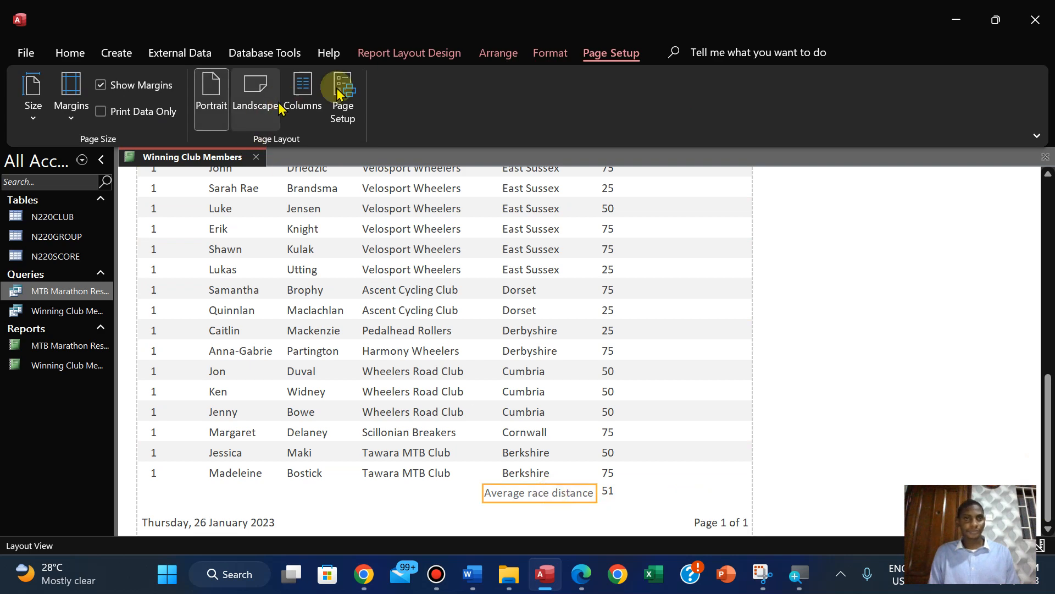
pyautogui.click(550, 53)
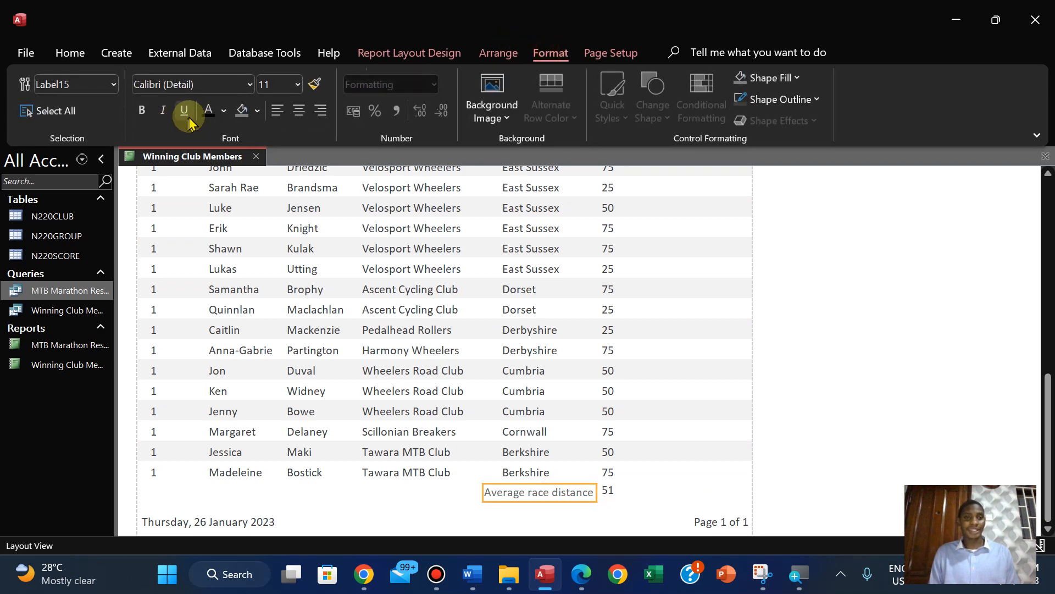
pyautogui.click(138, 115)
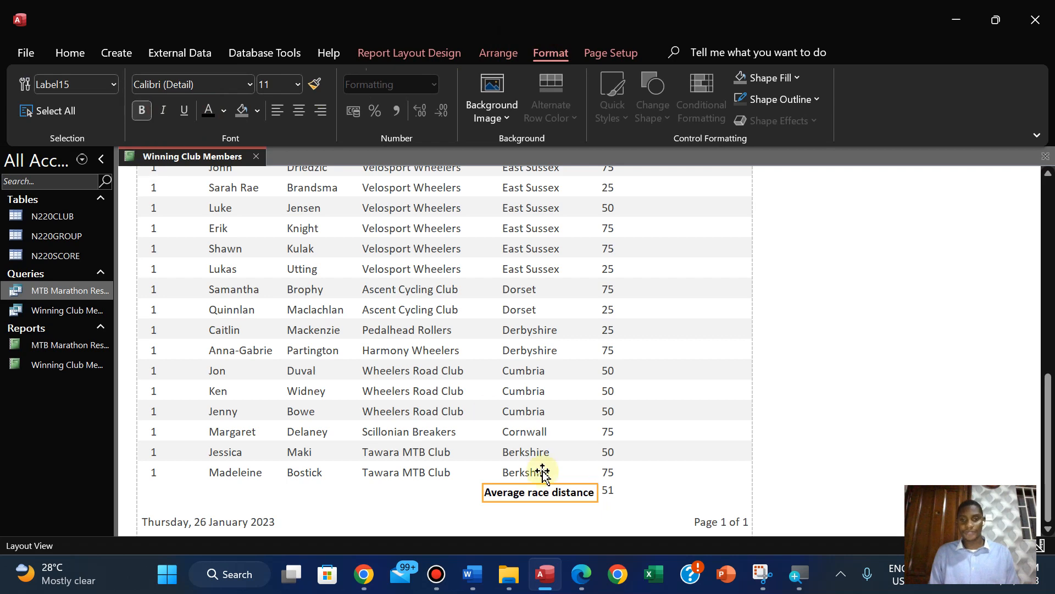
pyautogui.click(605, 497)
pyautogui.scroll(-5, 605, 498)
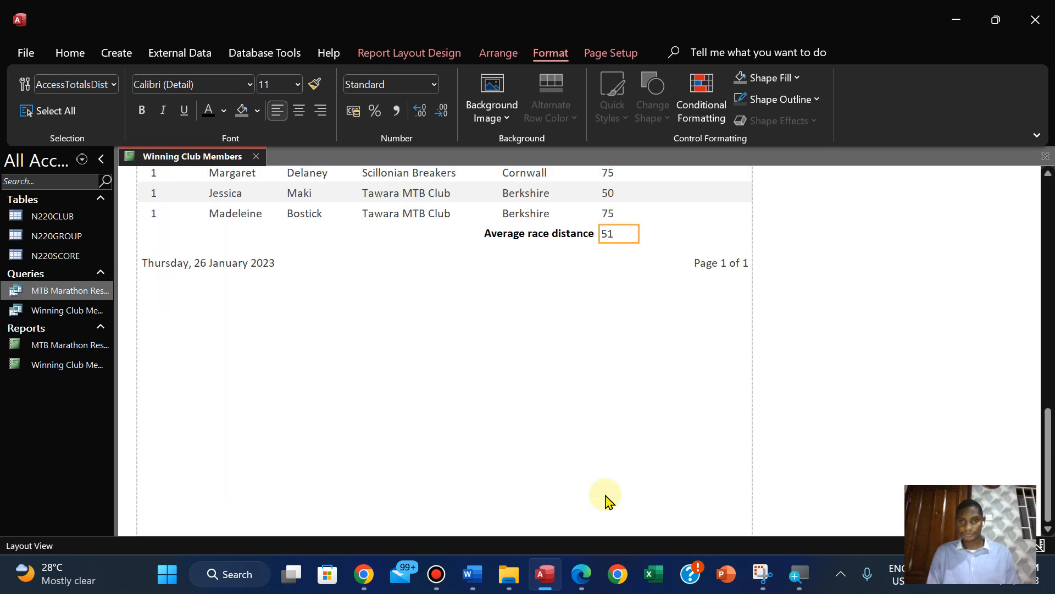
pyautogui.click(551, 379)
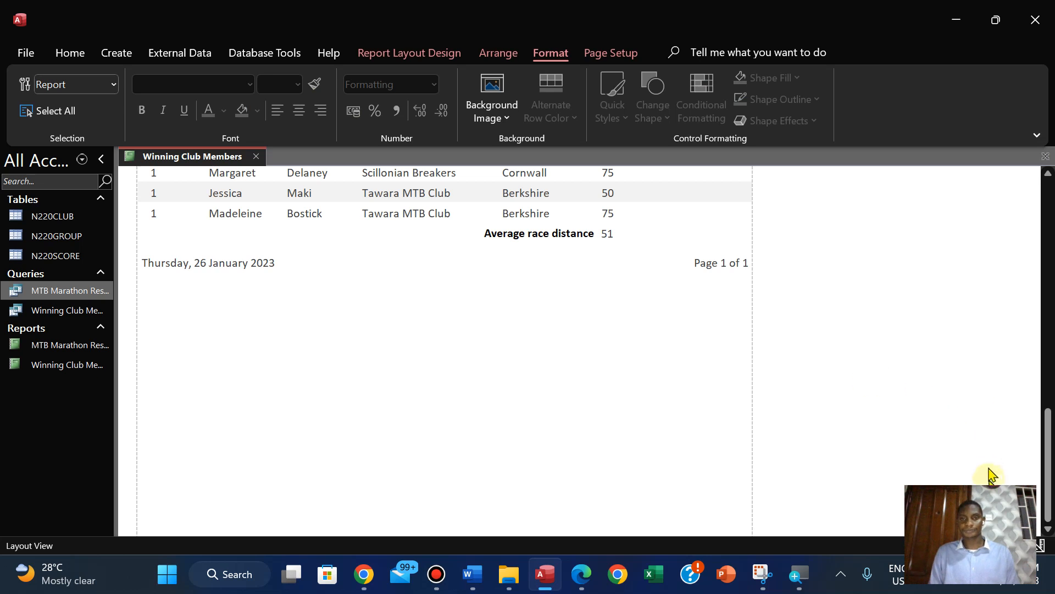
# Open the report in Design View and check the exam paper's requirement for name, centre number and candidate number before returning to Access
pyautogui.click(70, 53)
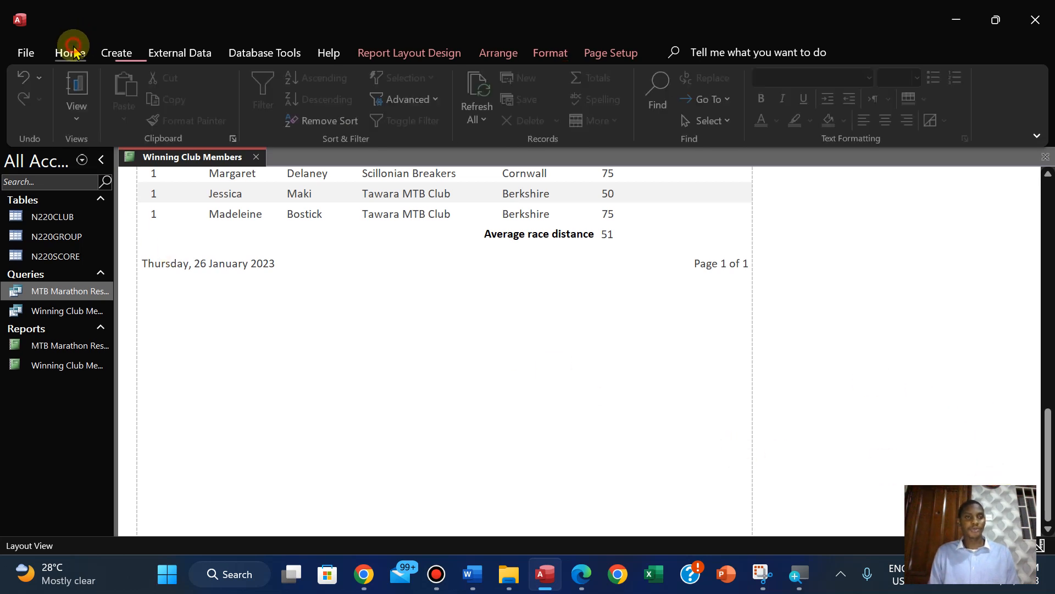
pyautogui.click(77, 122)
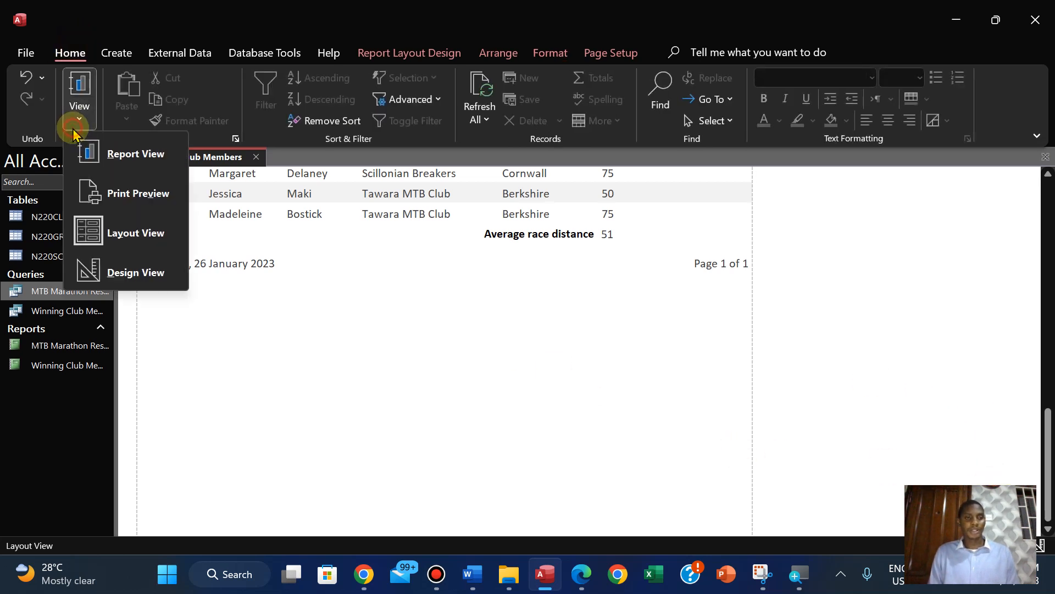
pyautogui.click(153, 279)
pyautogui.click(596, 582)
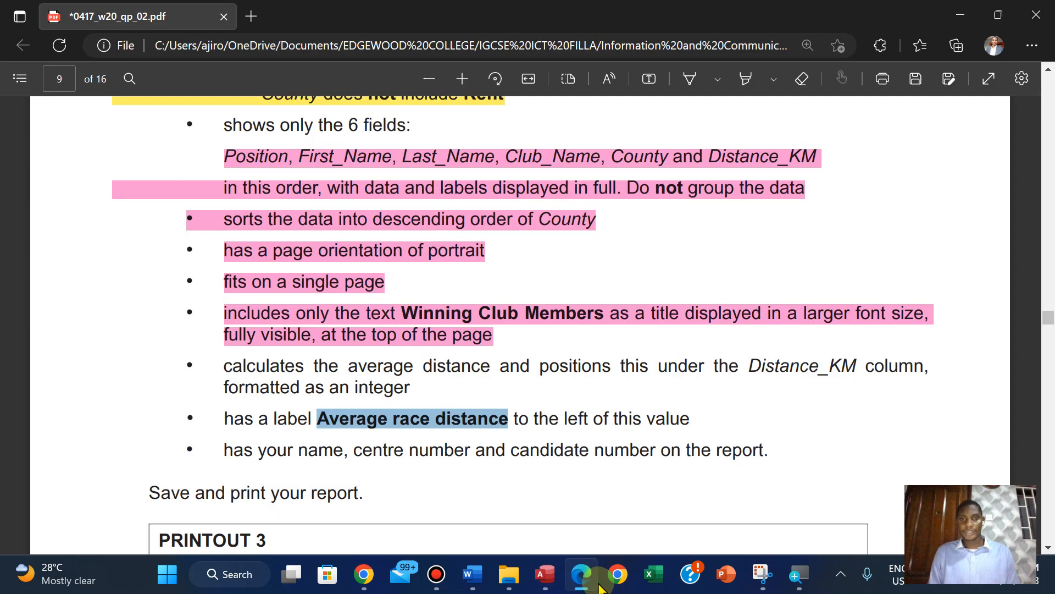
pyautogui.click(551, 581)
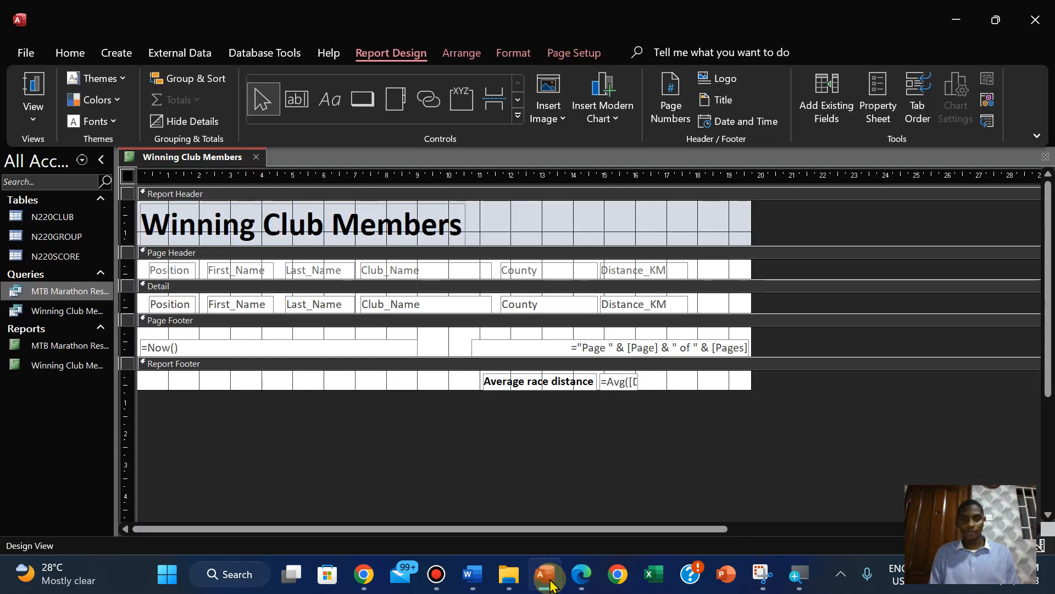
pyautogui.click(586, 582)
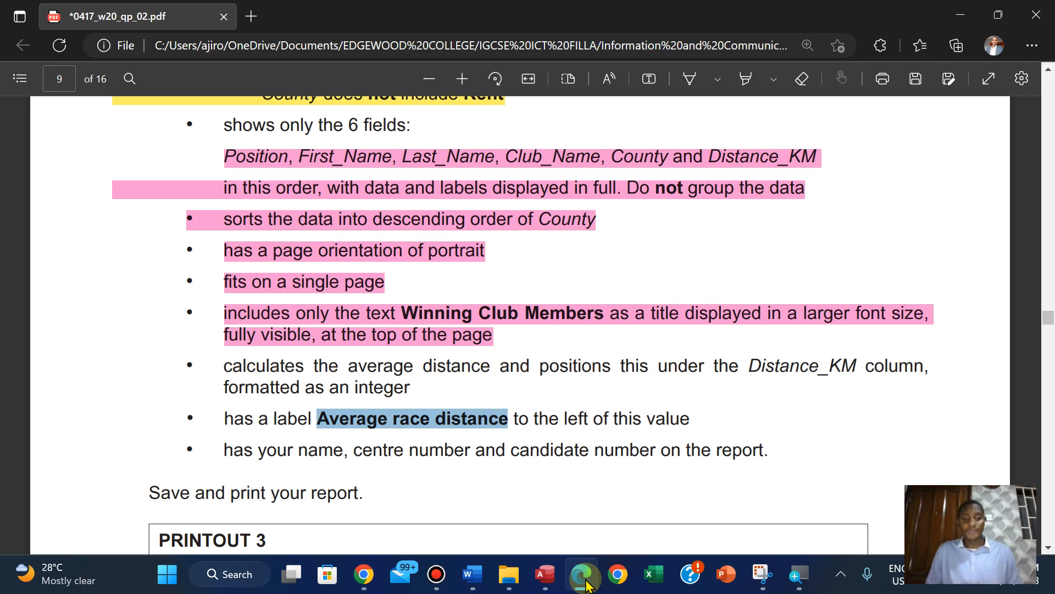
pyautogui.click(547, 580)
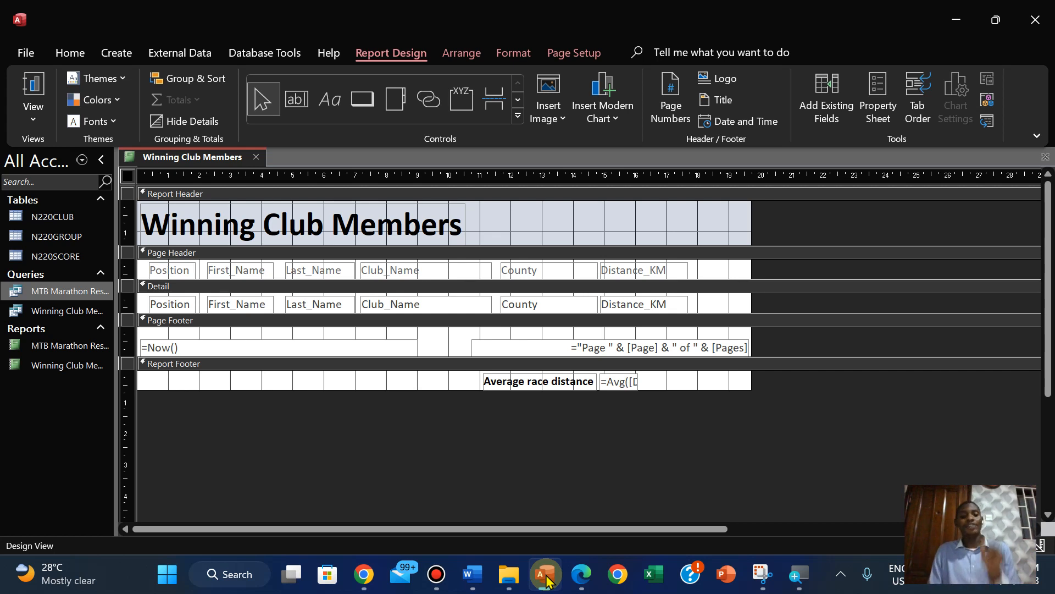
pyautogui.click(572, 584)
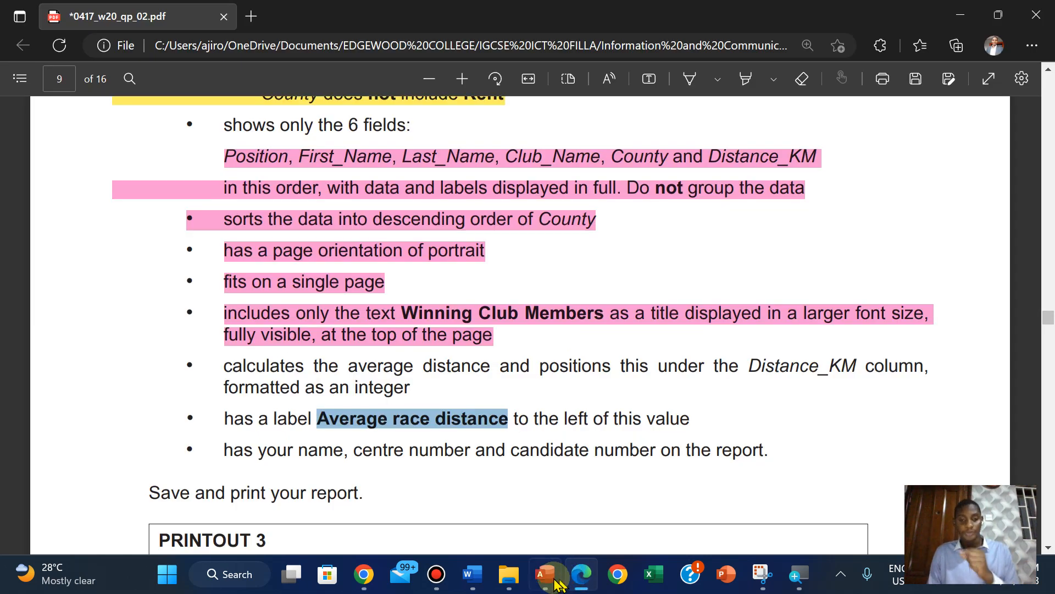
pyautogui.click(547, 581)
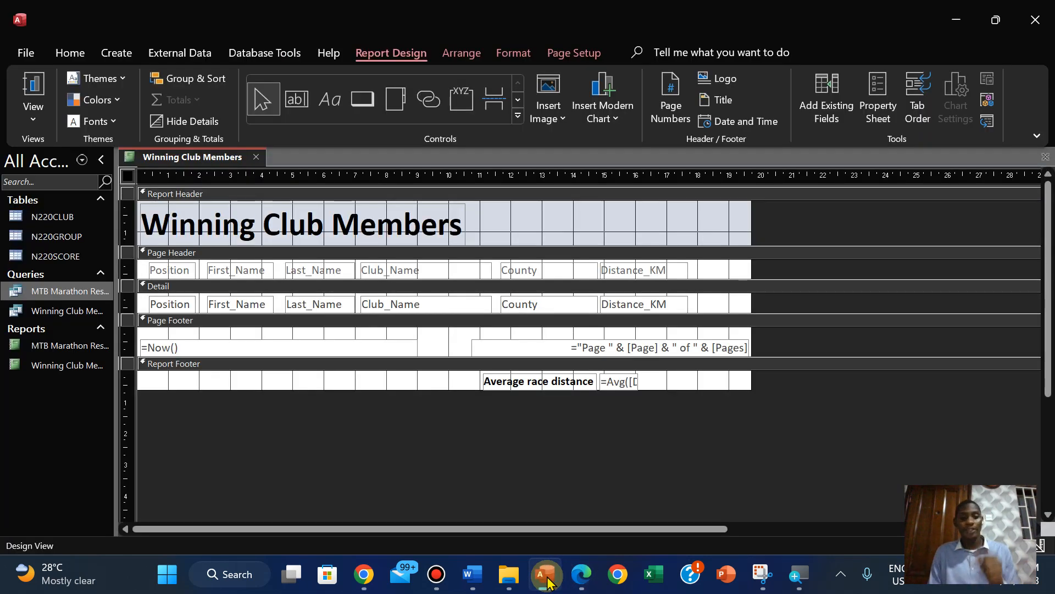
# Narrow the date box and the page number box in the Page Footer to free space between them
pyautogui.click(408, 346)
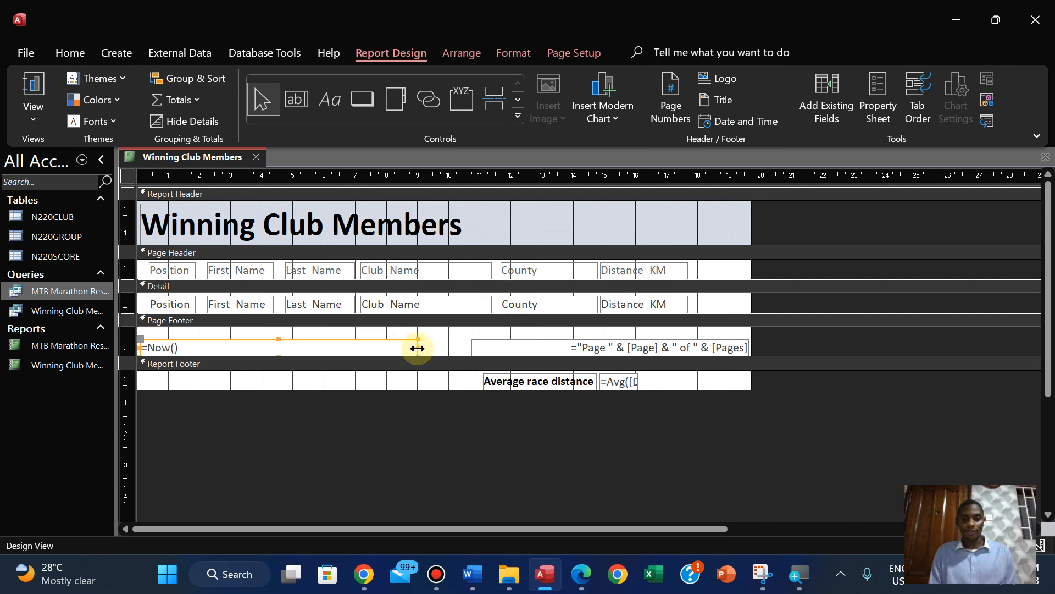
pyautogui.moveTo(416, 348); pyautogui.dragTo(324, 345)
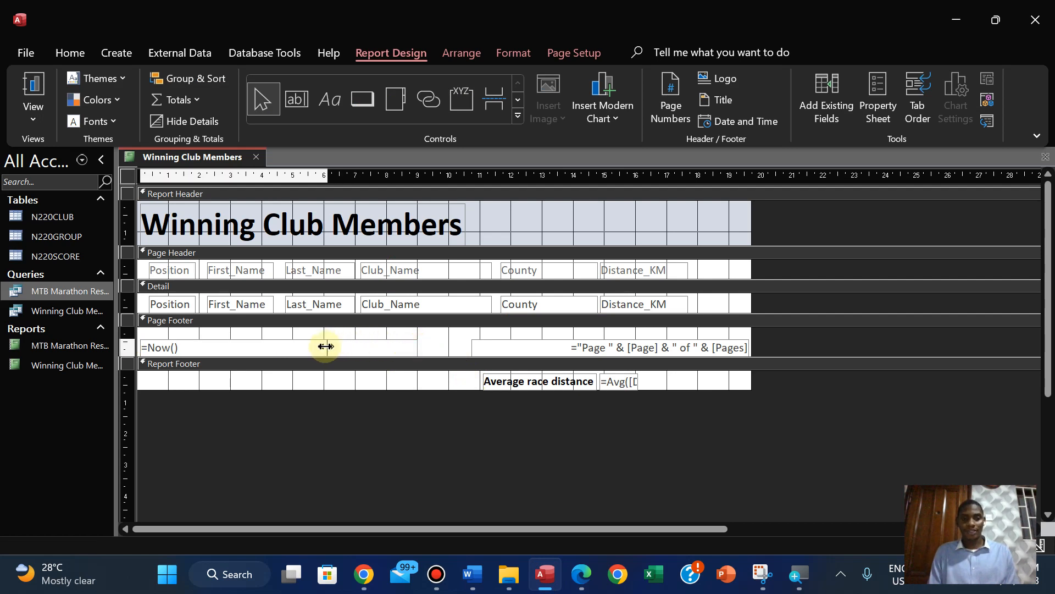
pyautogui.click(473, 345)
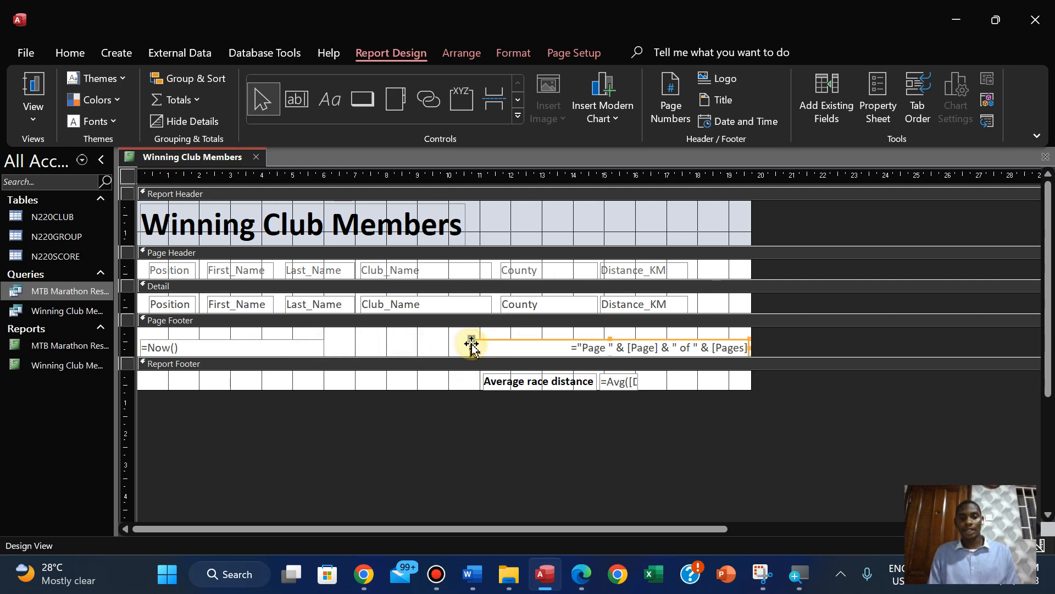
pyautogui.moveTo(471, 346); pyautogui.dragTo(541, 347)
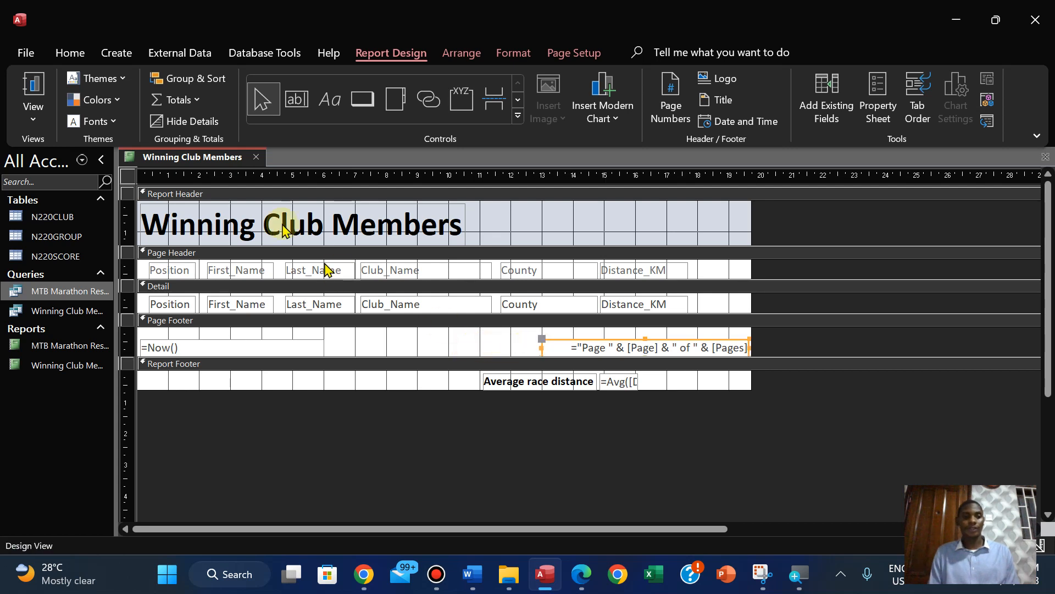
pyautogui.click(326, 110)
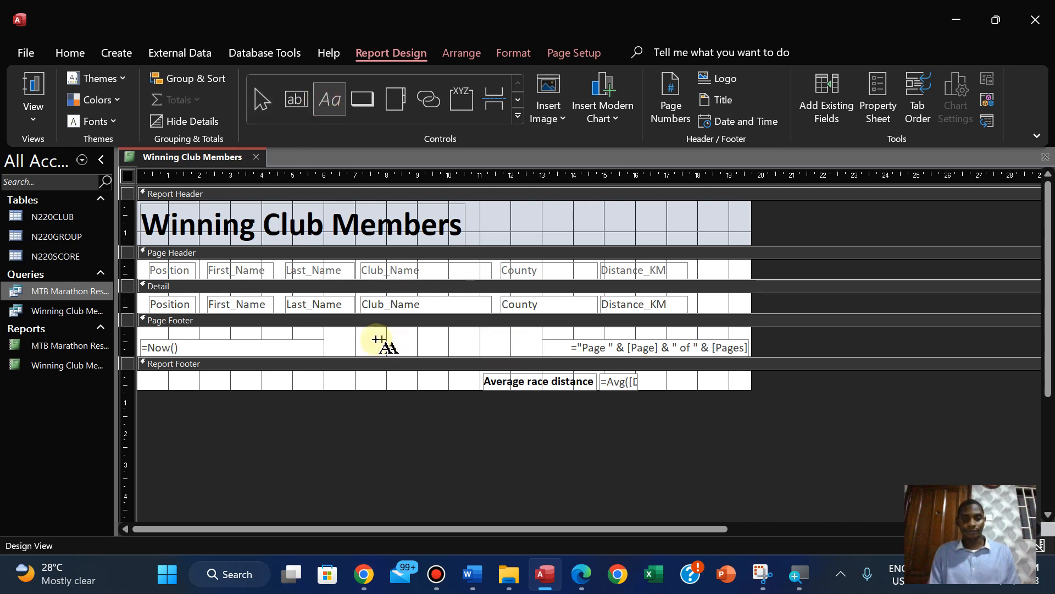
pyautogui.moveTo(350, 342); pyautogui.dragTo(488, 357)
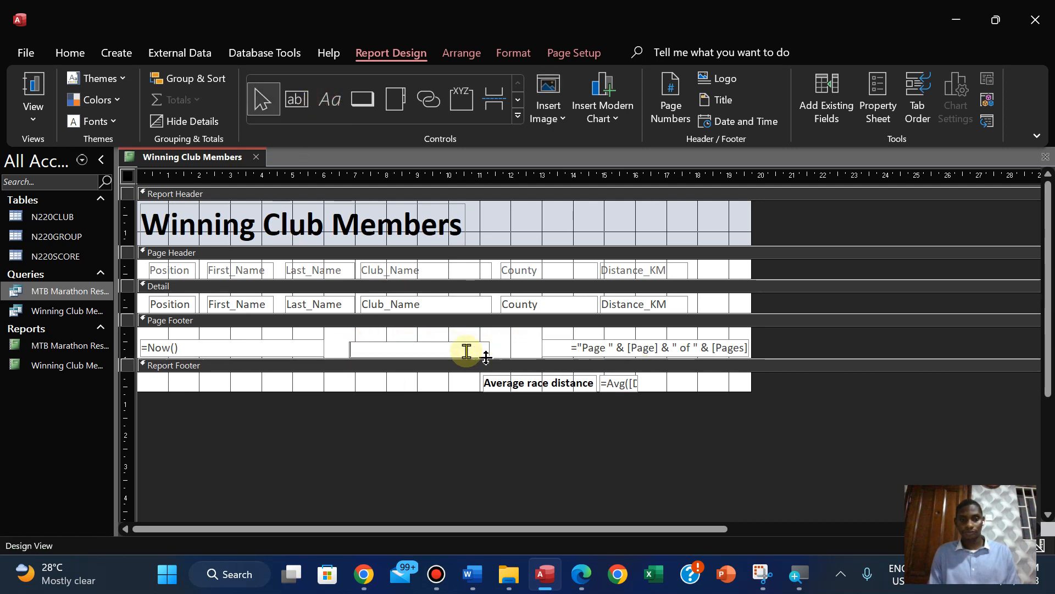
pyautogui.click(423, 342)
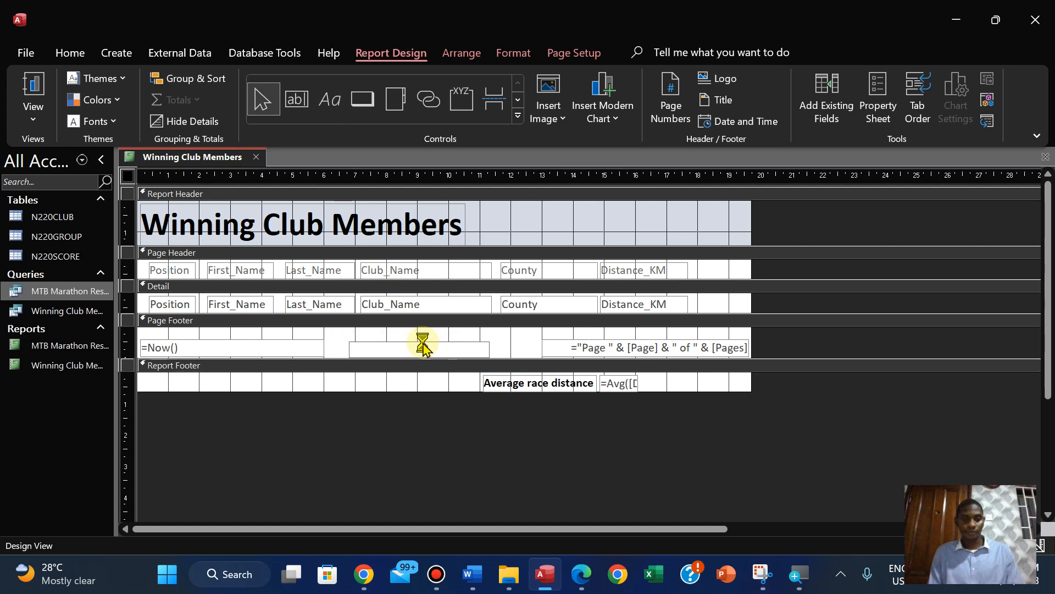
pyautogui.click(328, 104)
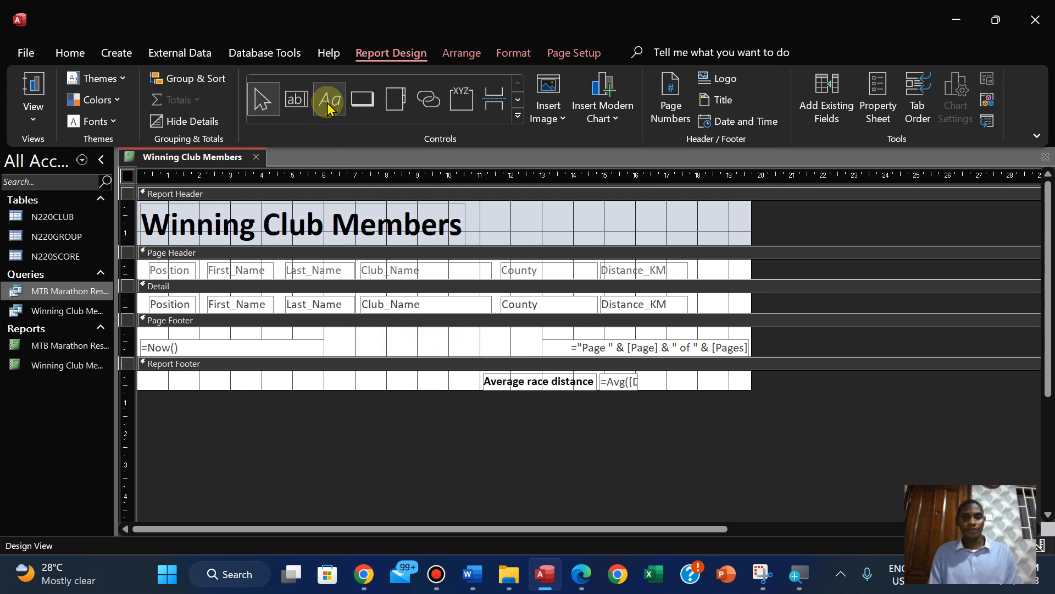
pyautogui.click(334, 102)
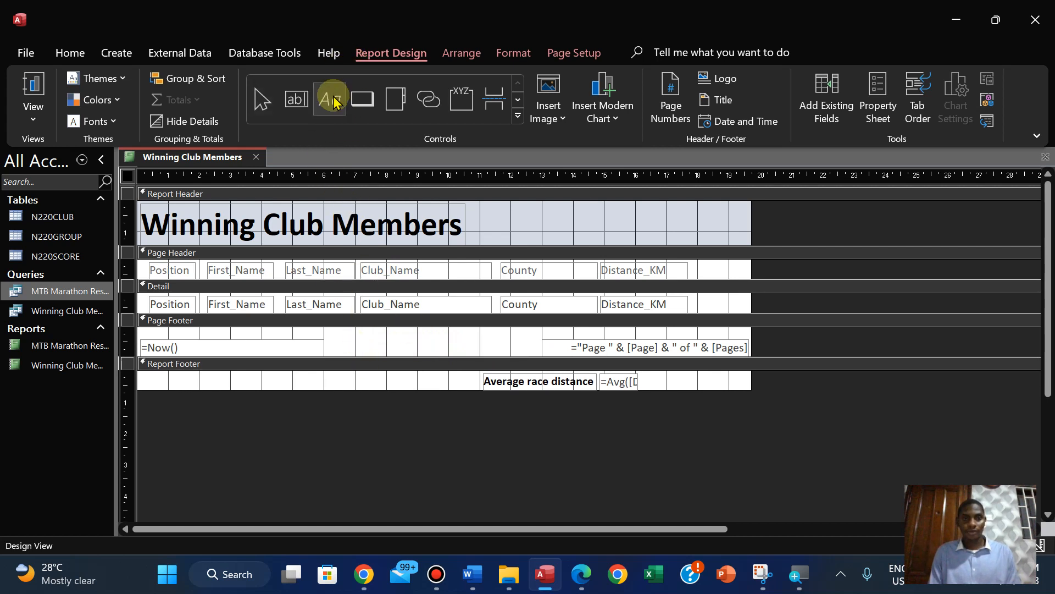
pyautogui.click(332, 101)
pyautogui.click(358, 342)
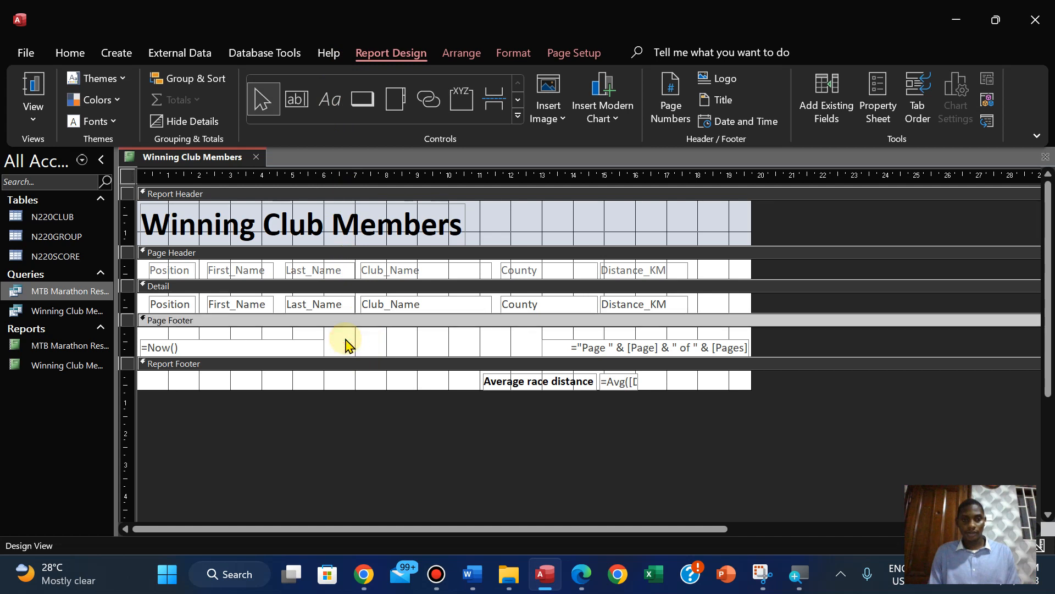
# Add a Page Footer label between the date and page number with the candidate's name, centre number and candidate number, and centre its text
pyautogui.click(328, 100)
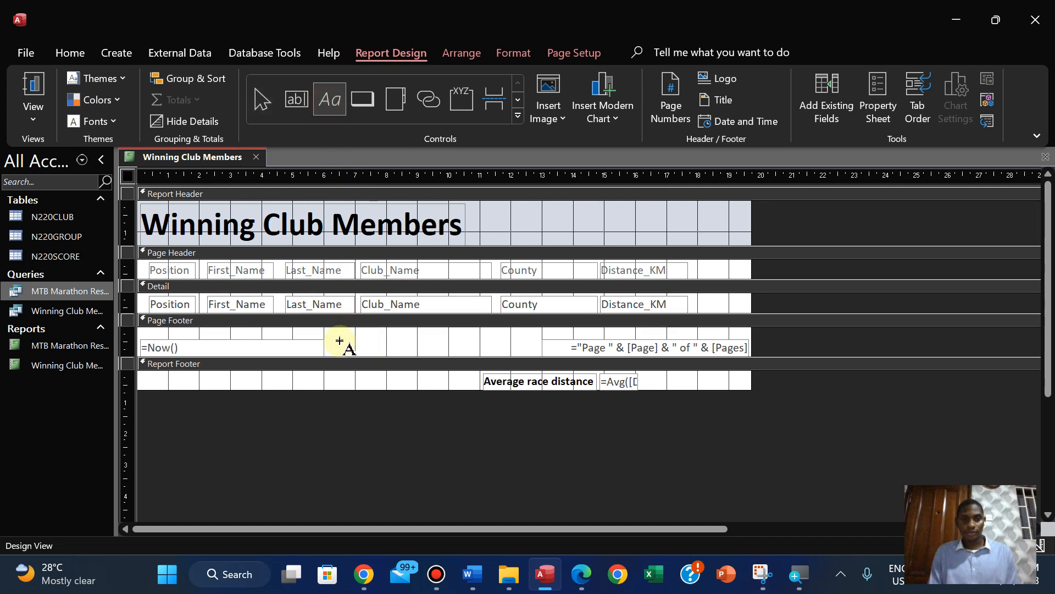
pyautogui.moveTo(336, 338); pyautogui.dragTo(465, 354)
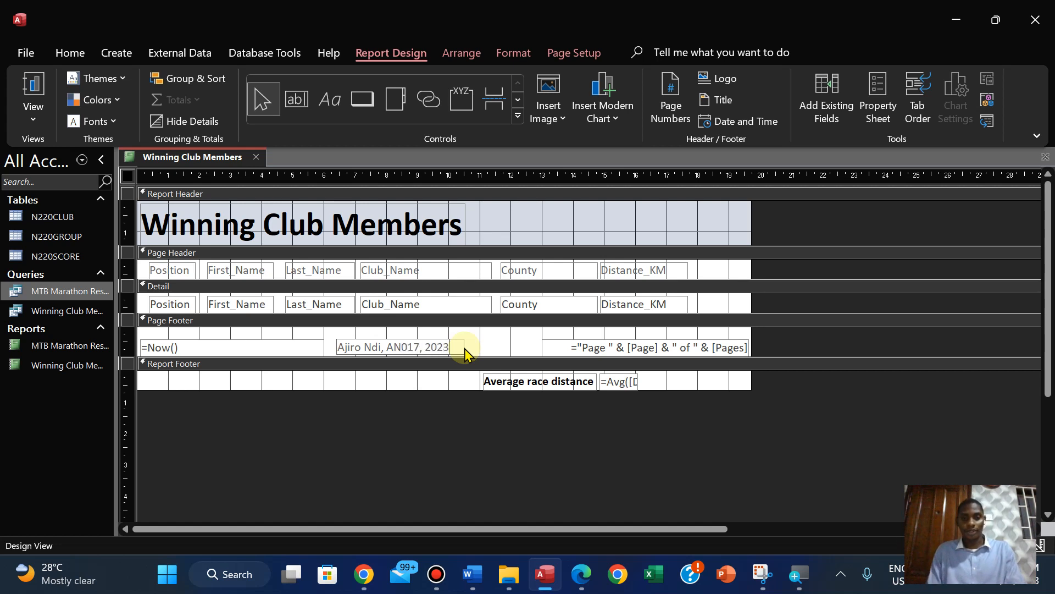
pyautogui.click(410, 440)
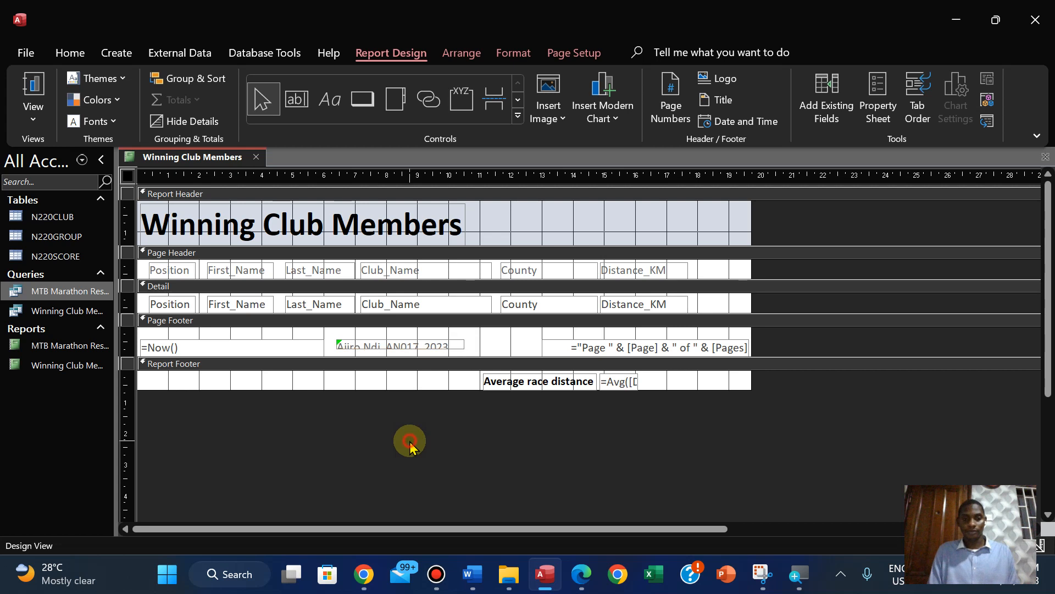
pyautogui.click(421, 347)
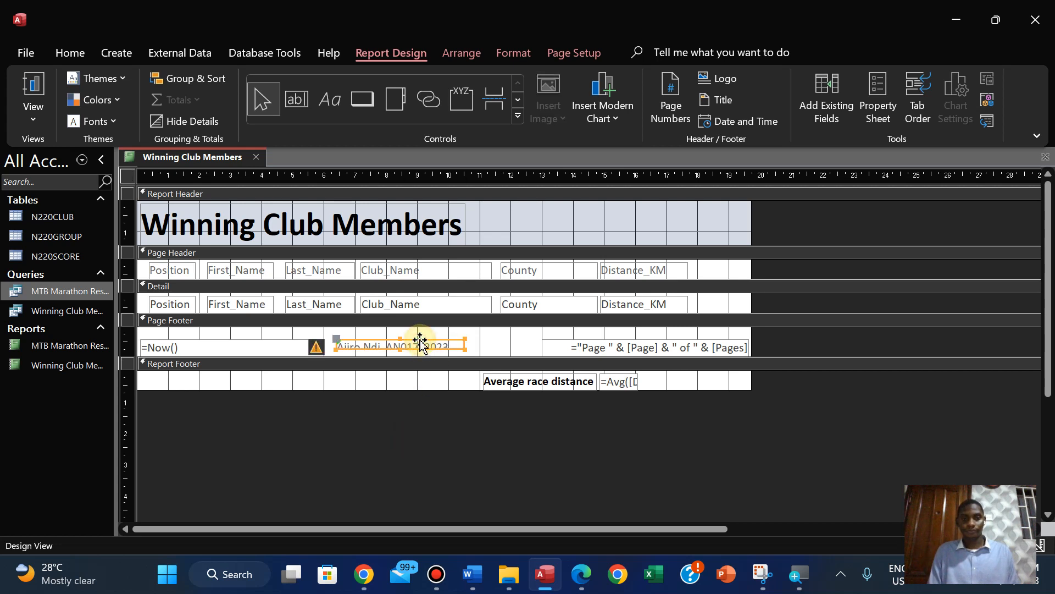
pyautogui.click(506, 53)
pyautogui.click(299, 110)
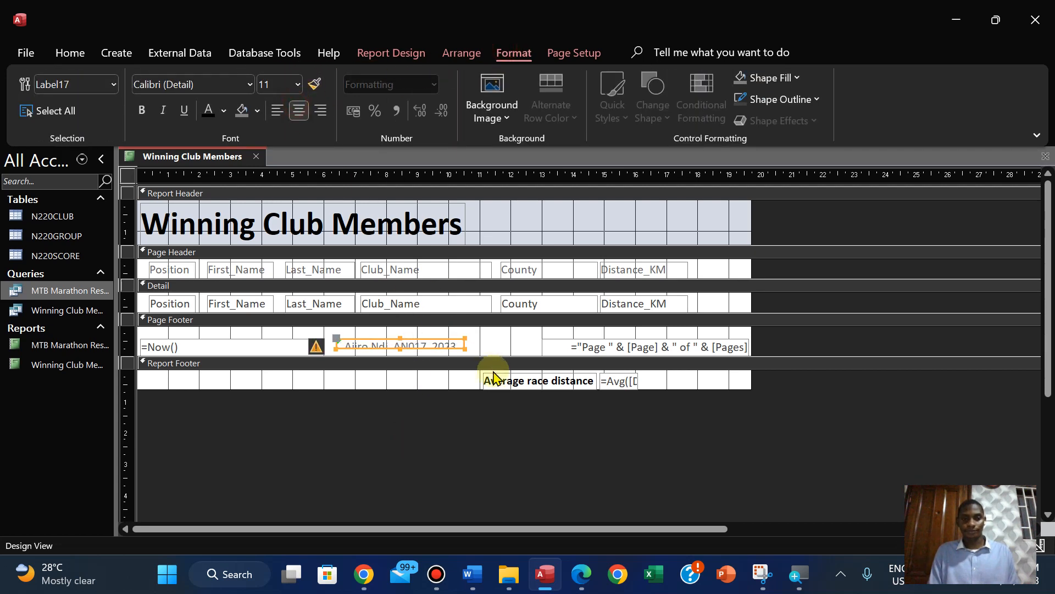
# Move the candidate details label so it sits midway between the date and page number boxes, level with them
pyautogui.moveTo(399, 337); pyautogui.dragTo(398, 332)
pyautogui.press('Right')
pyautogui.press('Right')
pyautogui.press('Right')
pyautogui.press('Right')
pyautogui.press('Right')
pyautogui.press('Right')
pyautogui.press('Right')
pyautogui.press('Right')
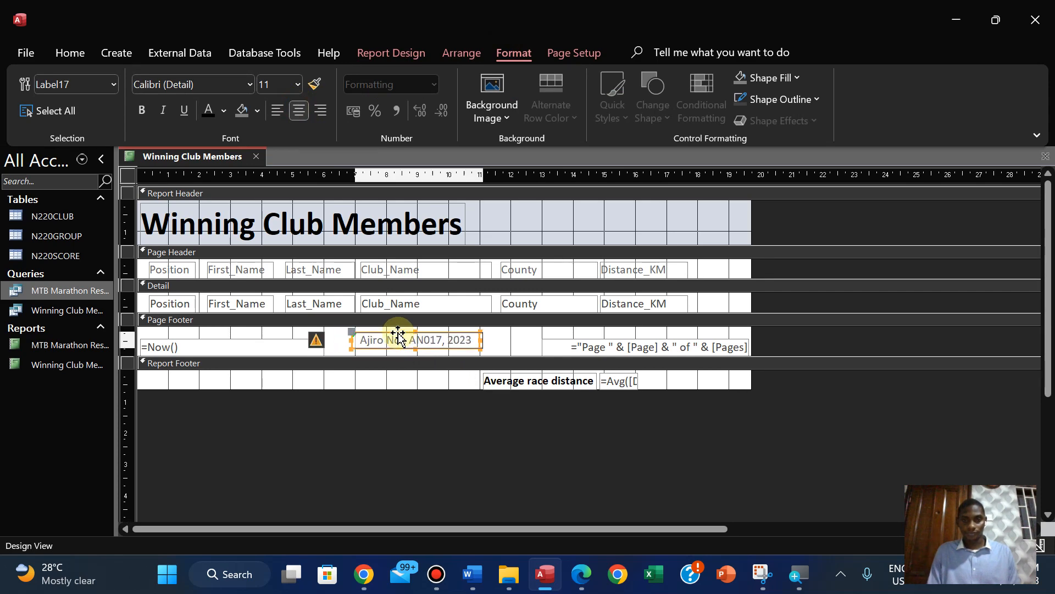
pyautogui.press('Down')
pyautogui.press('Down')
pyautogui.press('Right')
pyautogui.press('Right')
pyautogui.press('Right')
pyautogui.press('Right')
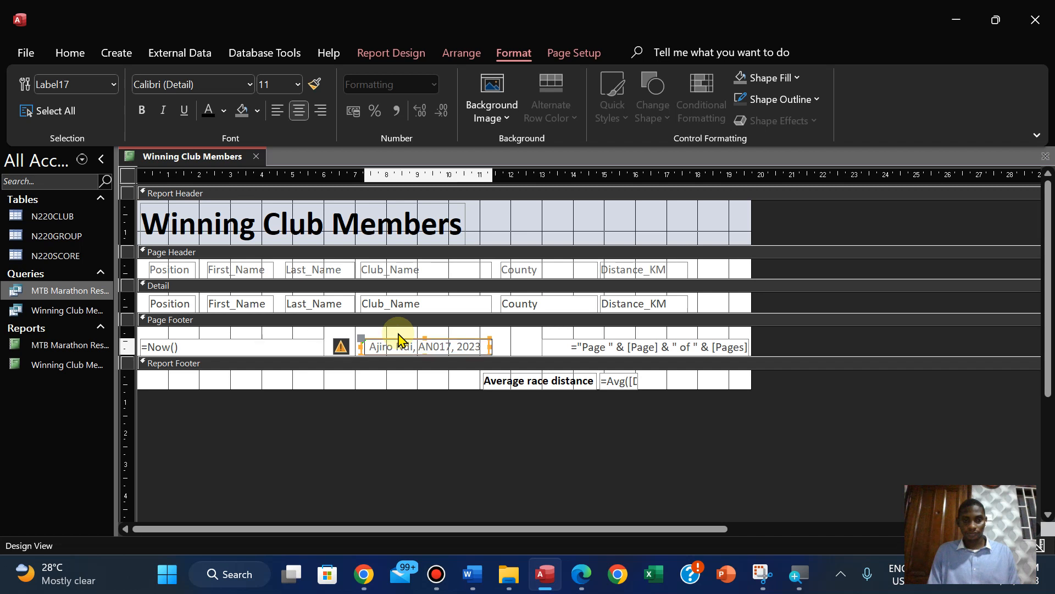
pyautogui.press('Right')
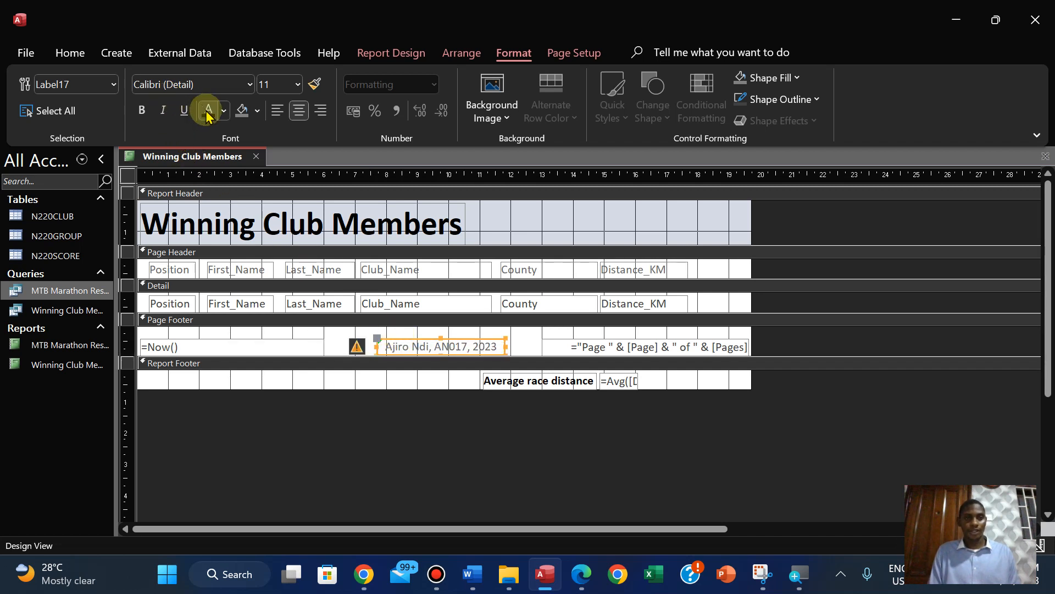
# Make the candidate details label black and bold, then check the end of the report in Layout View
pyautogui.click(138, 110)
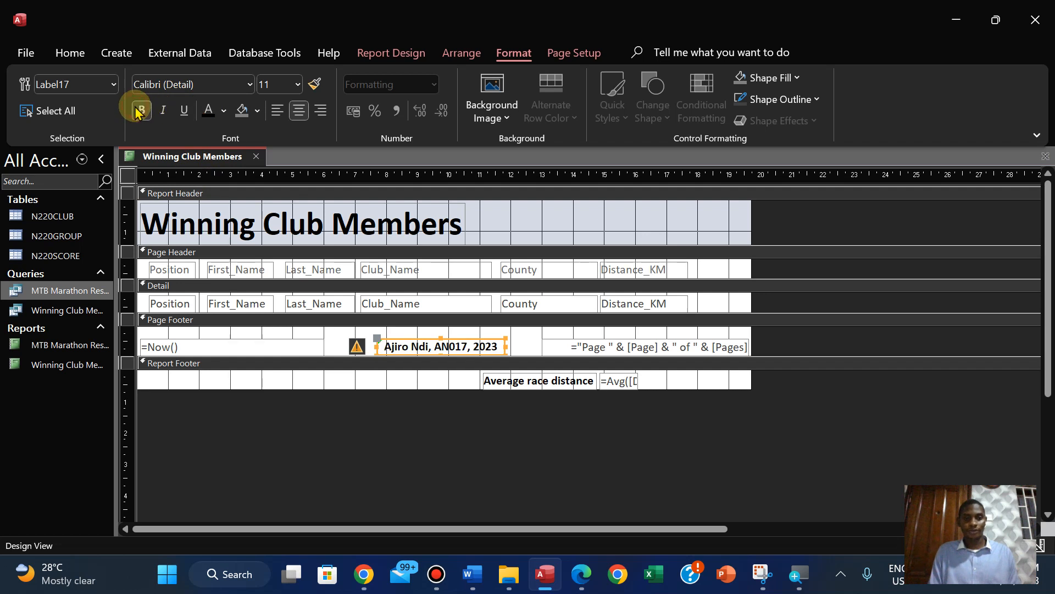
pyautogui.click(69, 53)
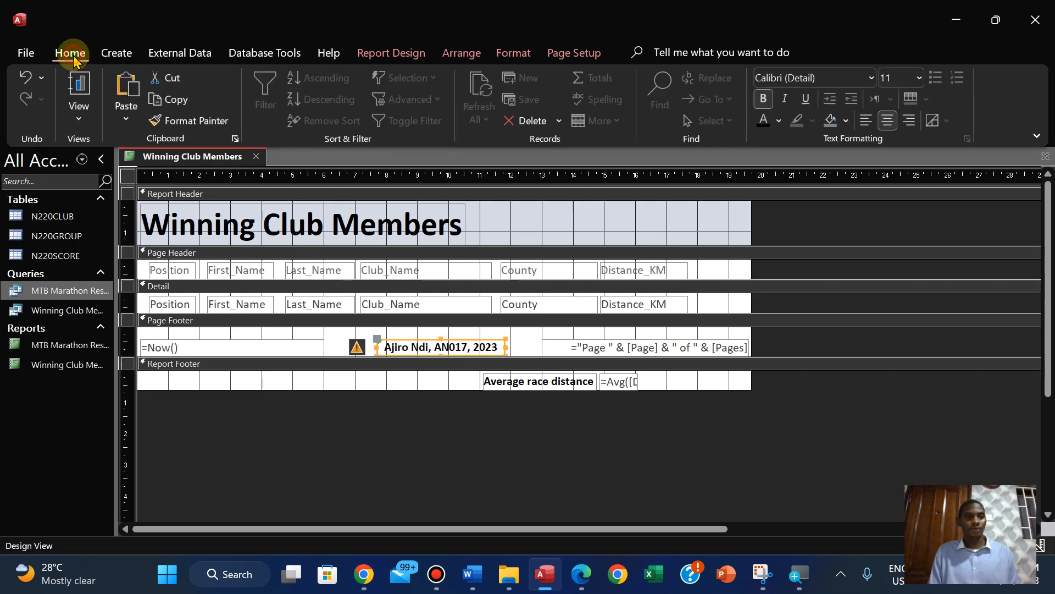
pyautogui.click(80, 110)
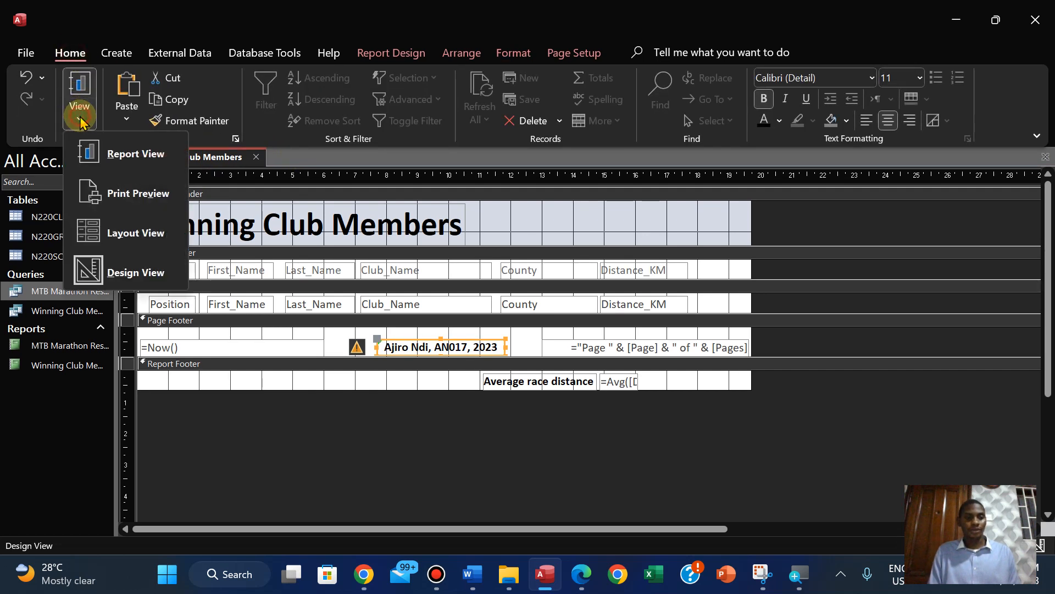
pyautogui.click(115, 233)
pyautogui.moveTo(1047, 293); pyautogui.dragTo(1050, 571)
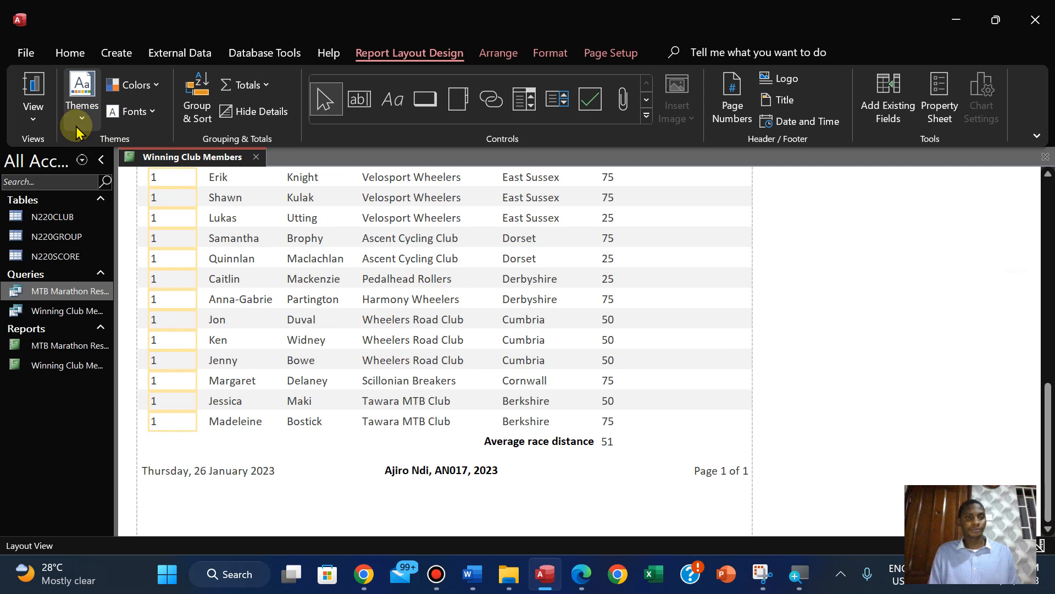
pyautogui.click(30, 110)
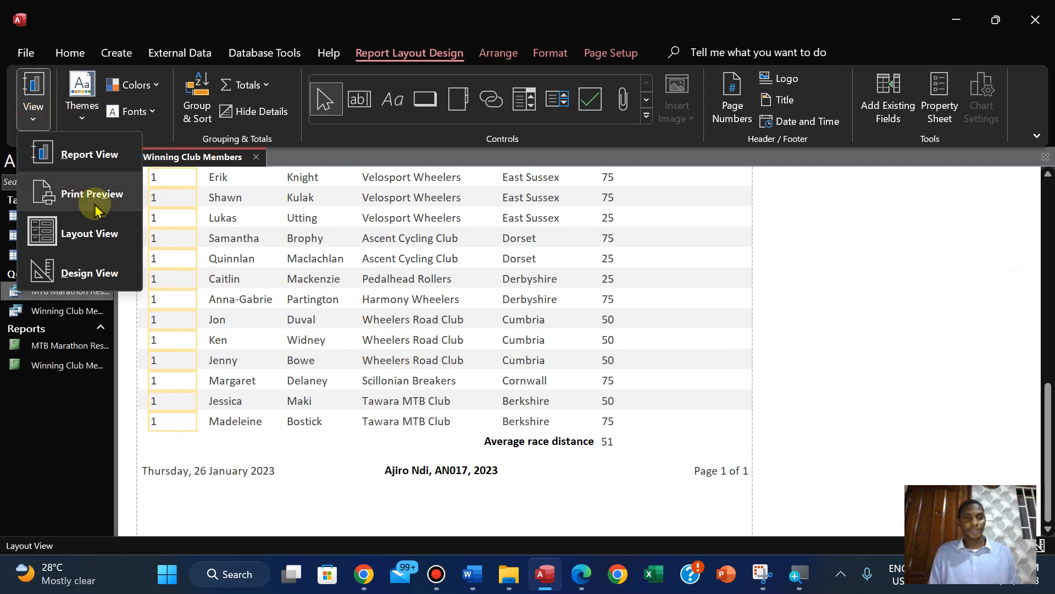
# Switch to the exam paper PDF in Edge and highlight the average distance and Average race distance label requirements in pink
pyautogui.click(583, 574)
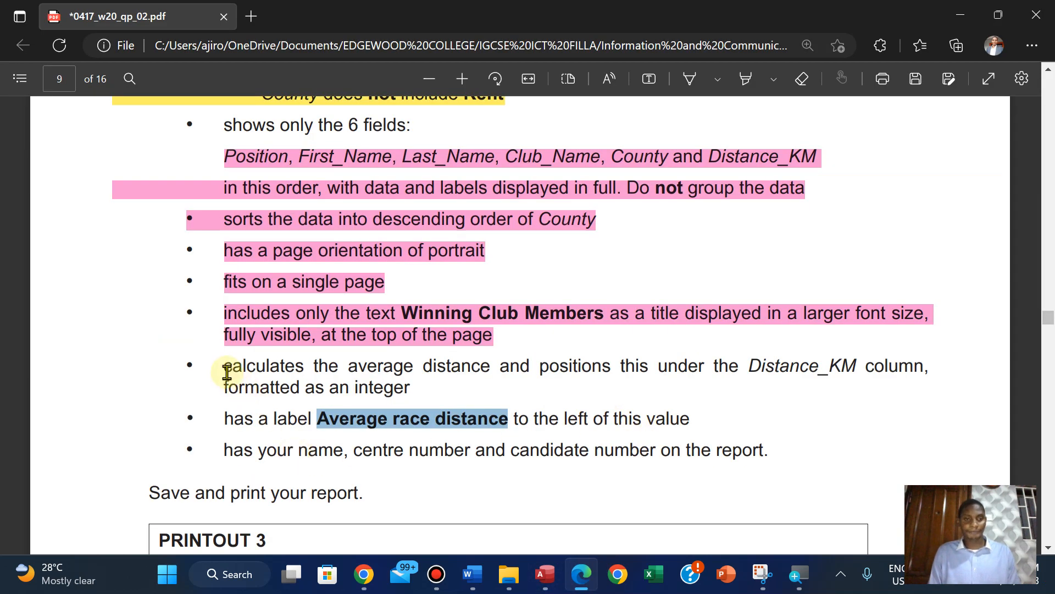
pyautogui.moveTo(226, 371); pyautogui.dragTo(706, 426)
pyautogui.rightClick(696, 415)
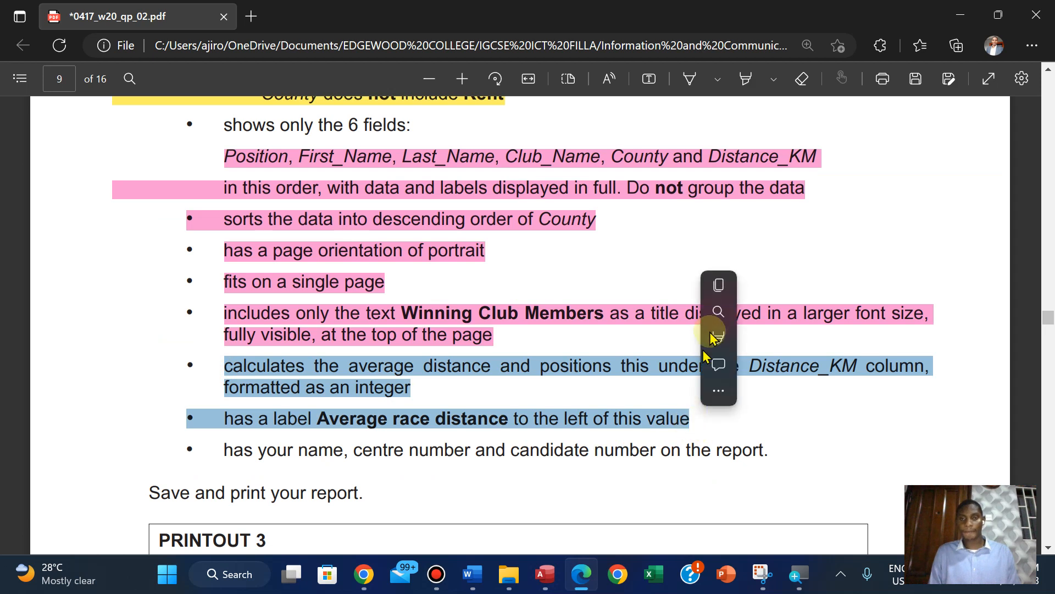
pyautogui.moveTo(742, 337)
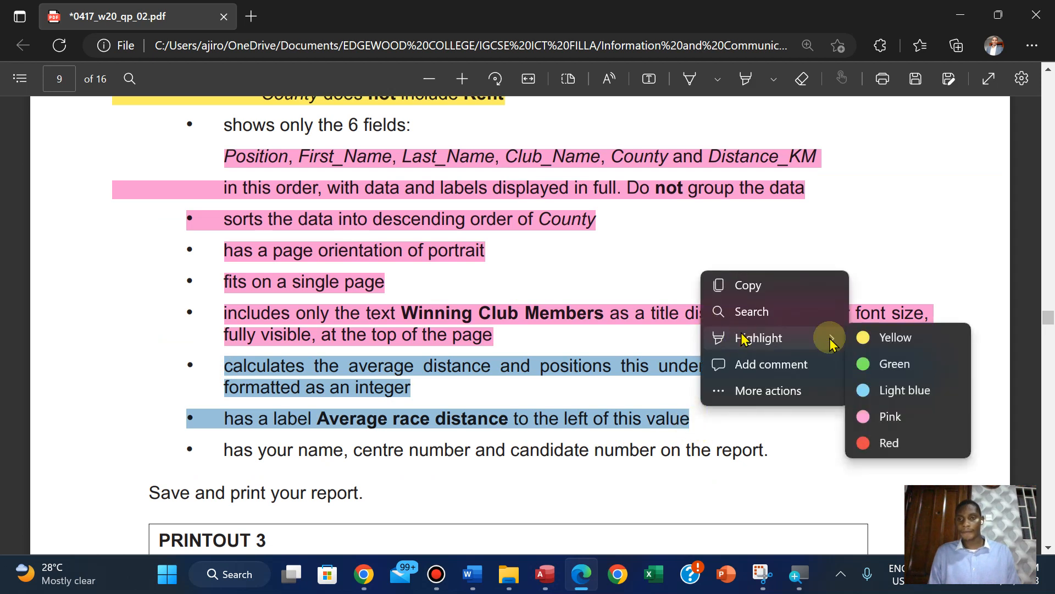
pyautogui.click(884, 423)
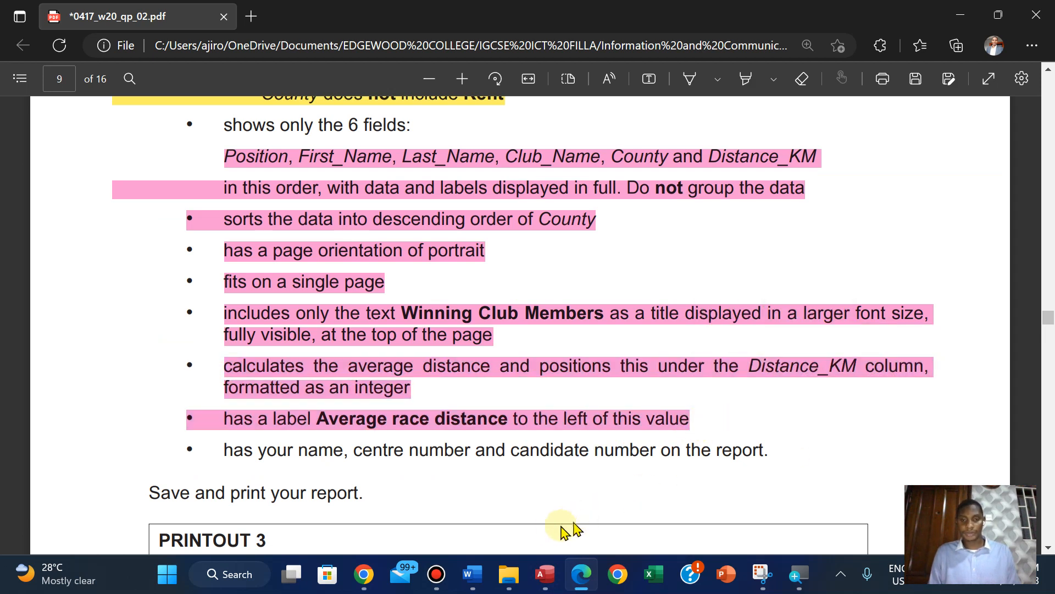
# Check the report in Access, return to the exam paper and highlight the name, centre number and candidate number requirement in pink
pyautogui.click(562, 583)
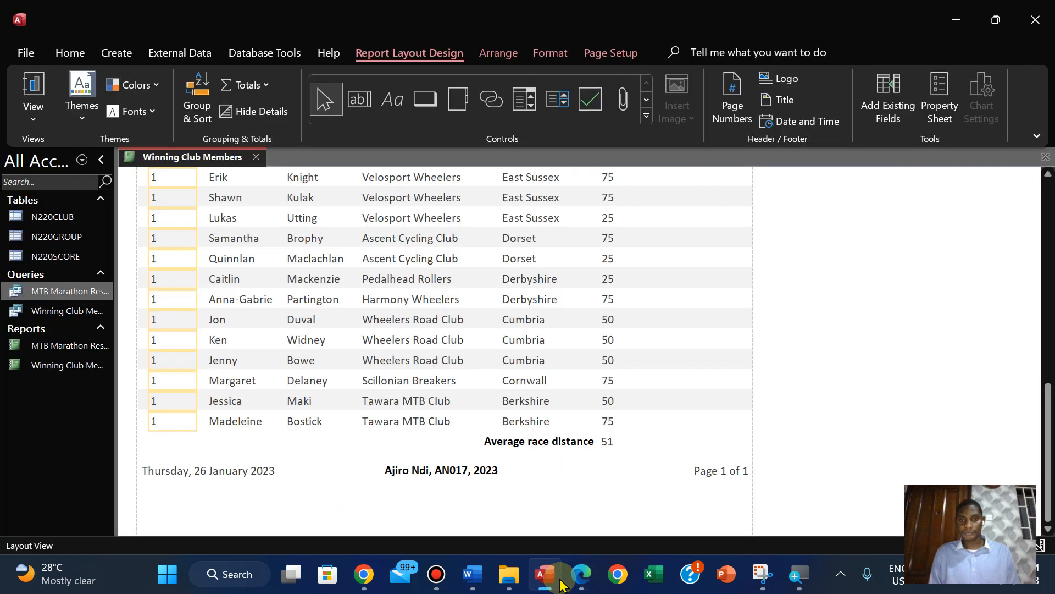
pyautogui.click(590, 581)
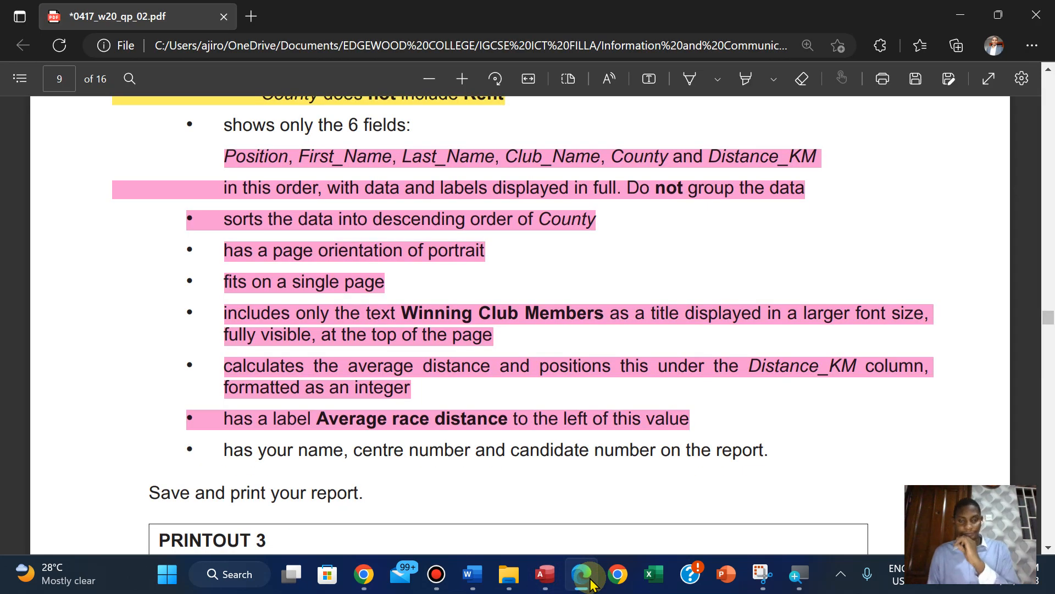
pyautogui.click(547, 579)
pyautogui.click(548, 581)
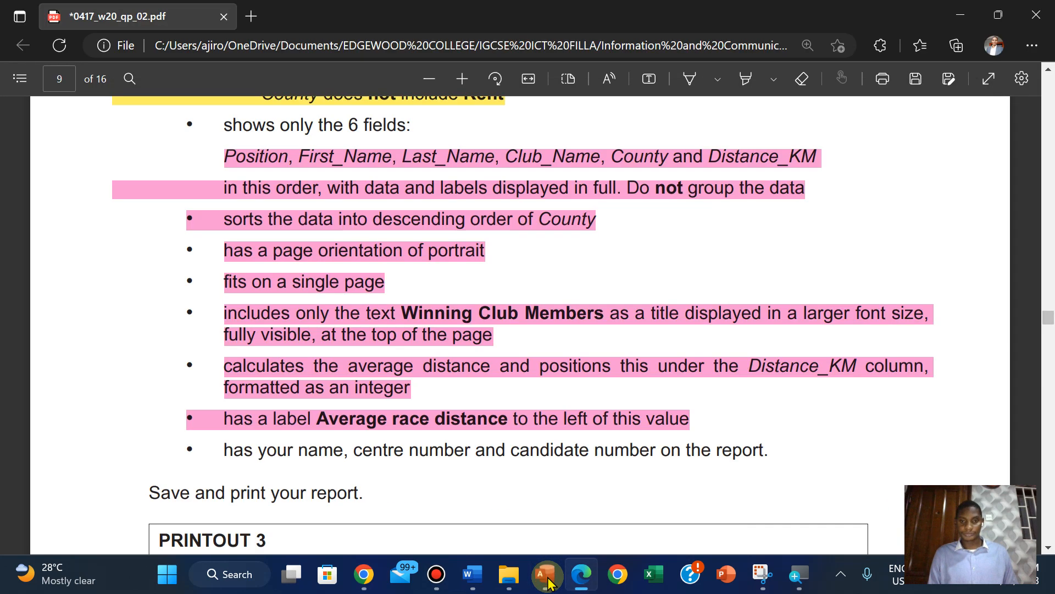
pyautogui.moveTo(225, 450); pyautogui.dragTo(791, 461)
pyautogui.moveTo(802, 387)
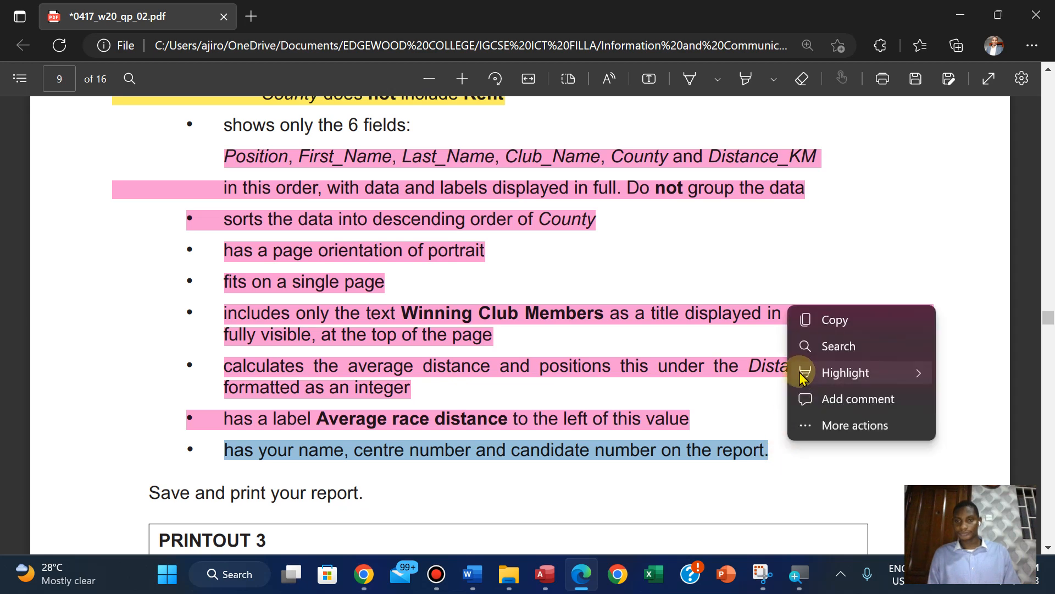
pyautogui.click(693, 452)
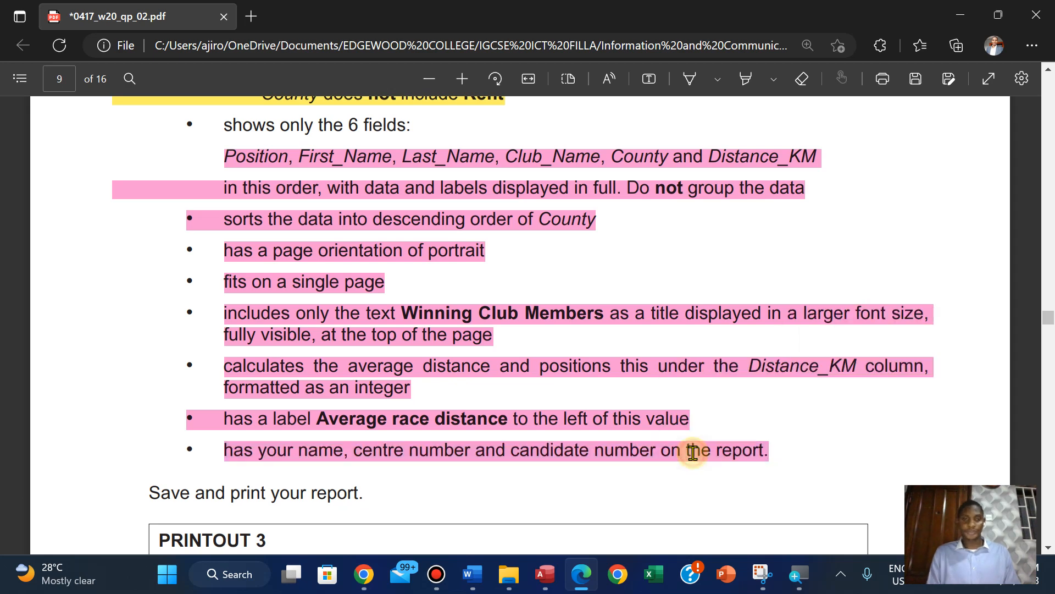
# Copy the heading PRINTOUT 3 from the box below the report requirements in the exam paper
pyautogui.scroll(-4, 693, 453)
pyautogui.scroll(-2, 693, 452)
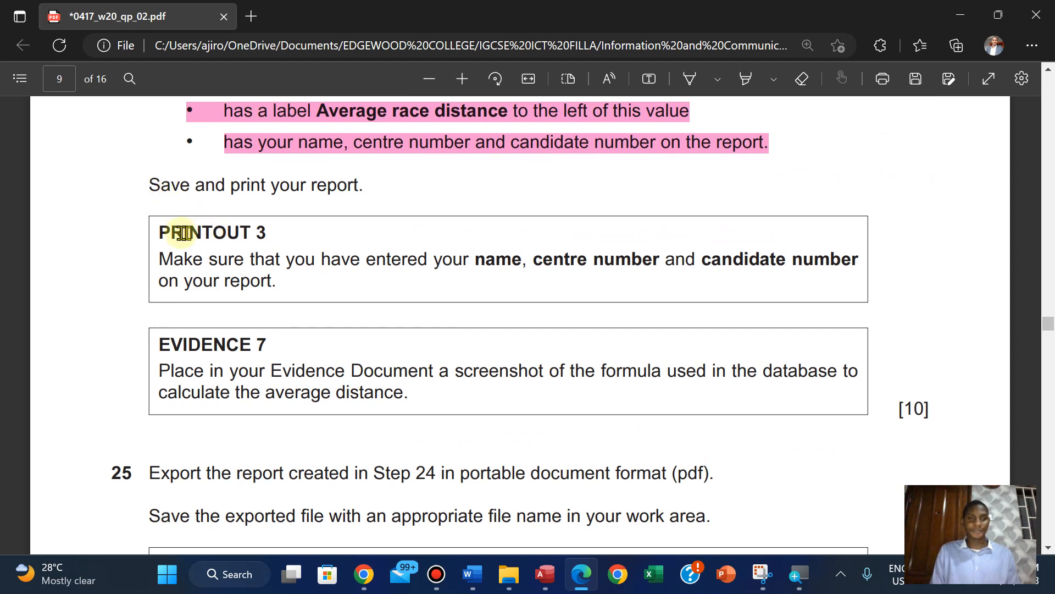
pyautogui.moveTo(160, 228); pyautogui.dragTo(273, 234)
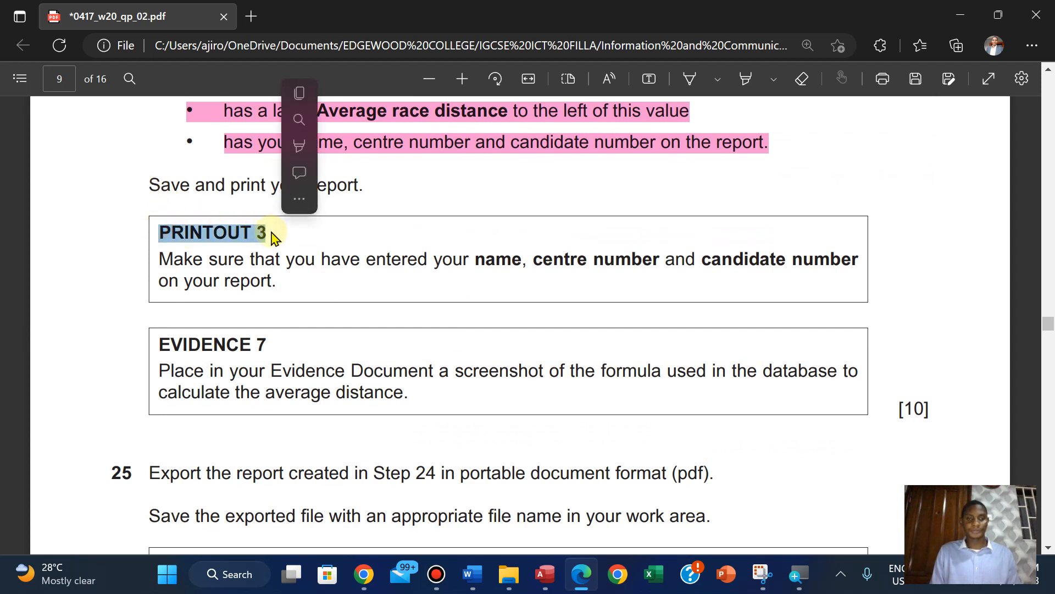
pyautogui.click(301, 91)
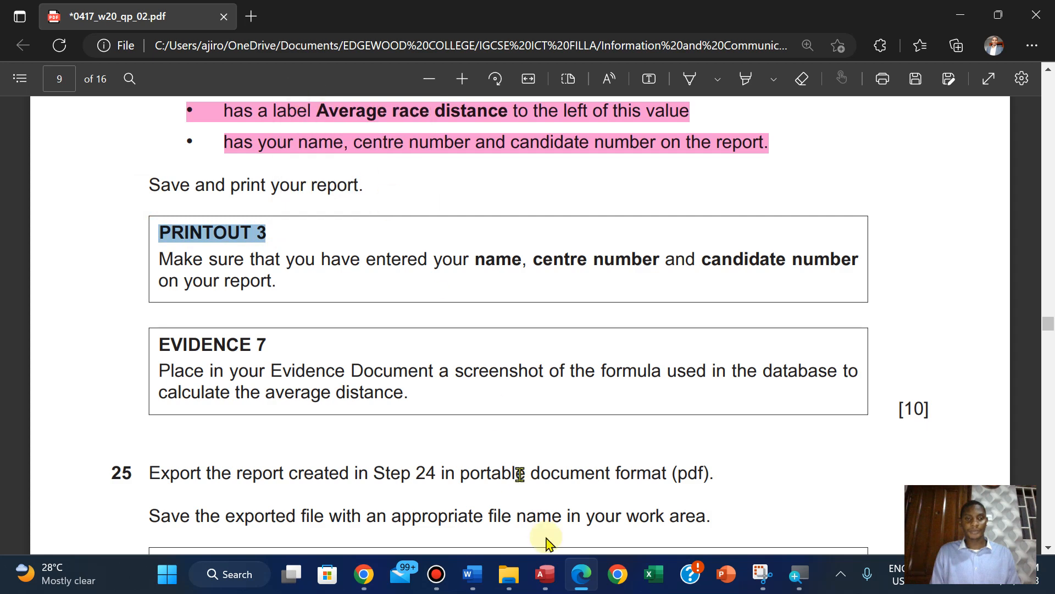
# Switch to Access, open the Winning Club Members report in Print Preview and check the page from footer to title
pyautogui.click(549, 574)
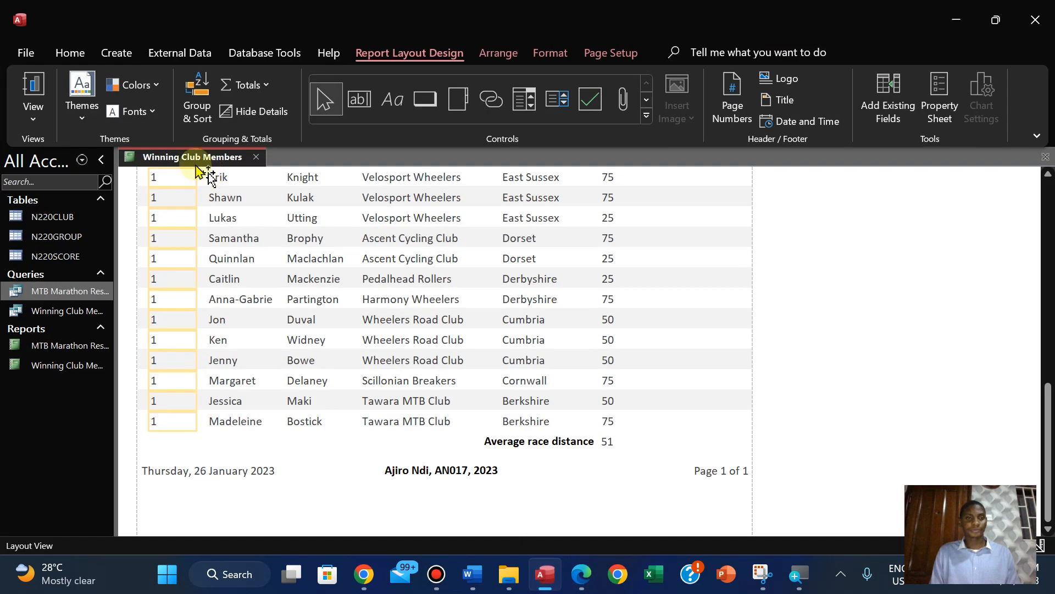
pyautogui.click(35, 110)
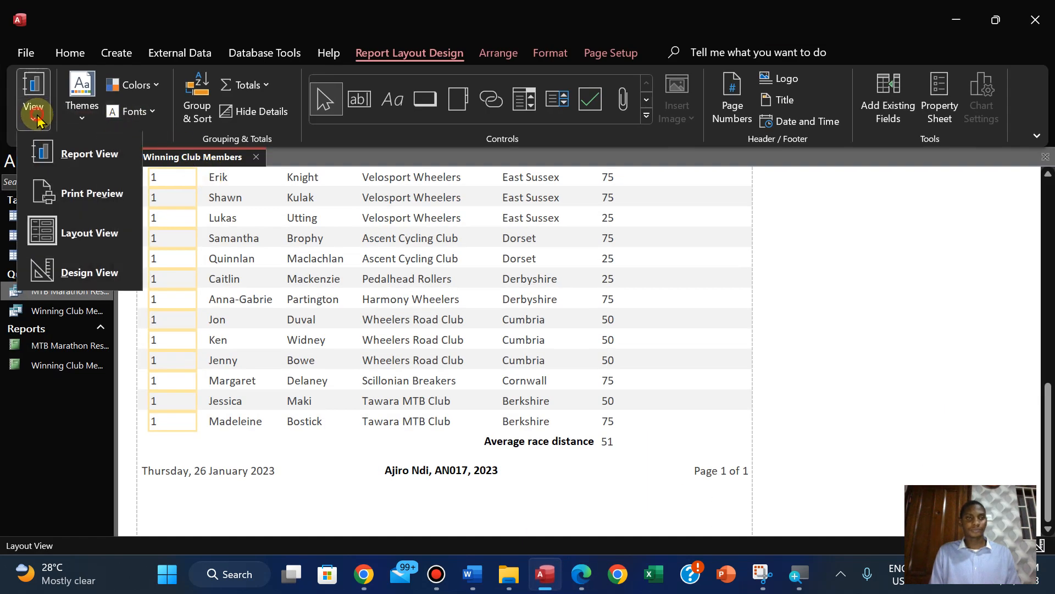
pyautogui.click(85, 198)
pyautogui.moveTo(1046, 245); pyautogui.dragTo(1050, 415)
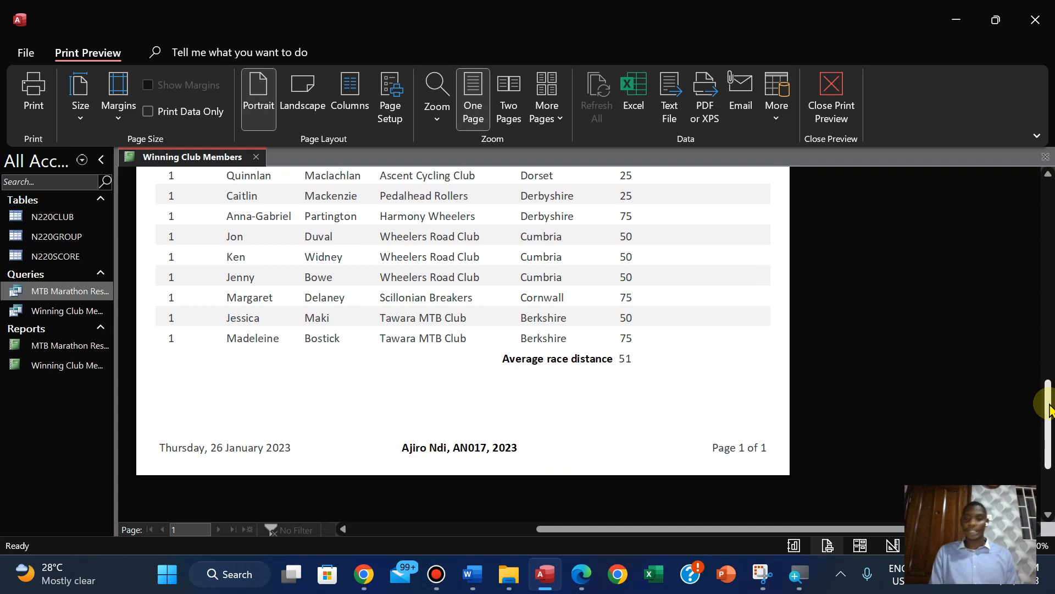
pyautogui.moveTo(1050, 407); pyautogui.dragTo(992, 233)
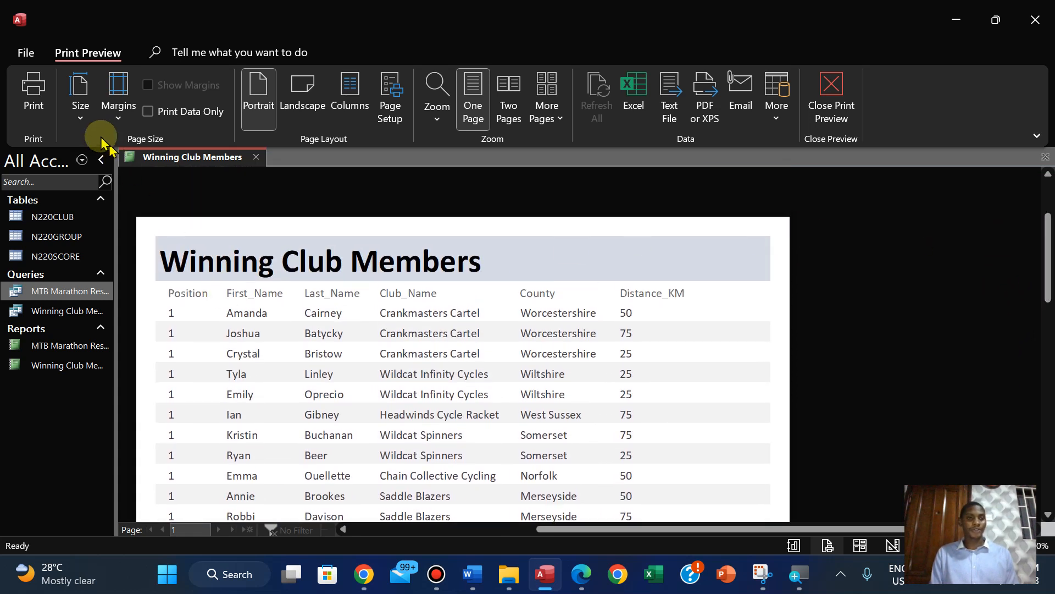
# Print the whole report with Microsoft Print to PDF and save the output as PRINTOUT 3
pyautogui.click(34, 102)
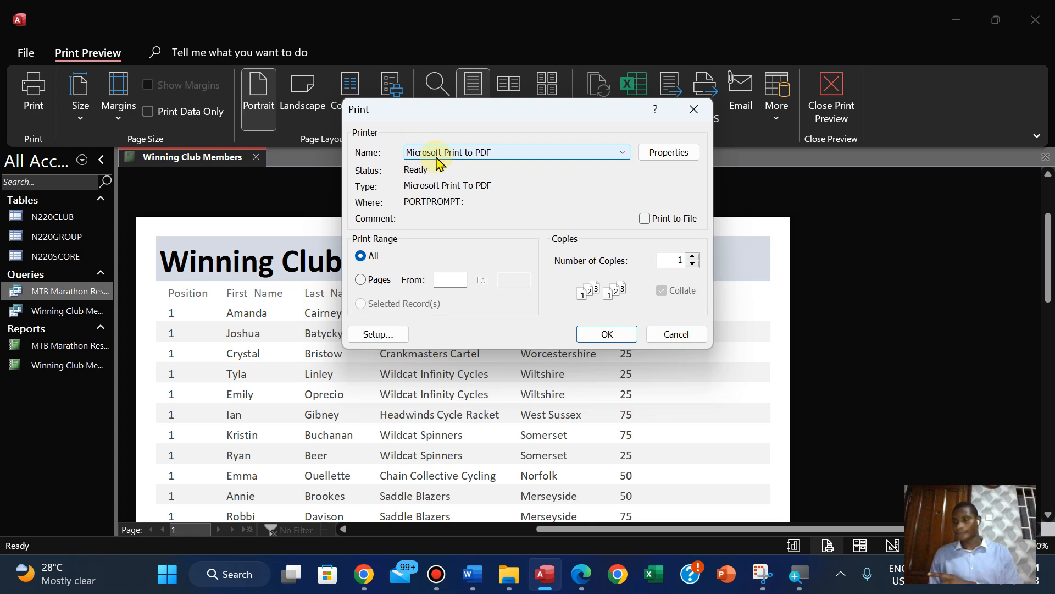
pyautogui.click(600, 333)
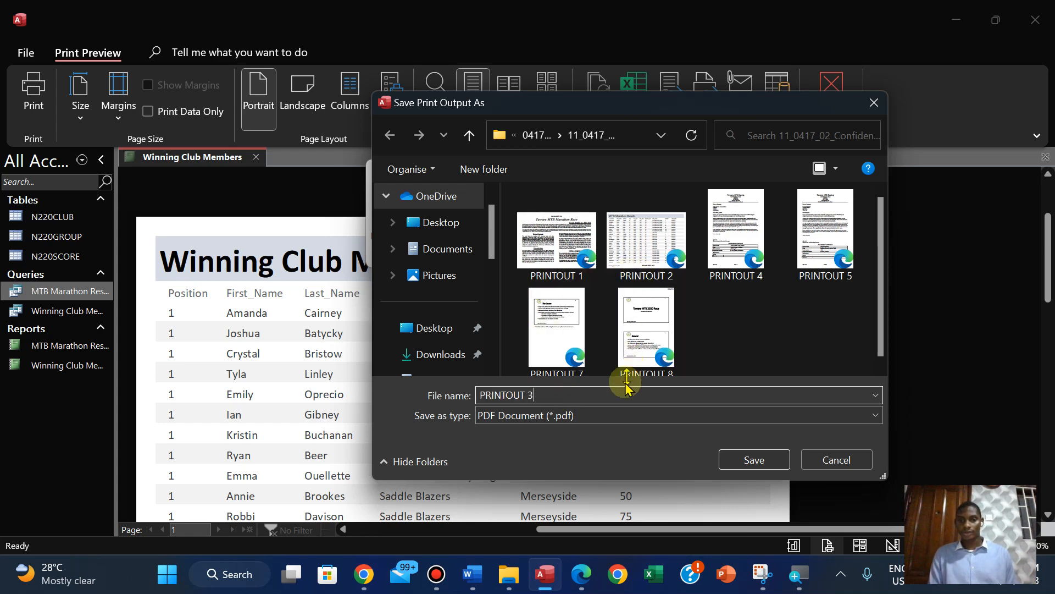
pyautogui.click(732, 461)
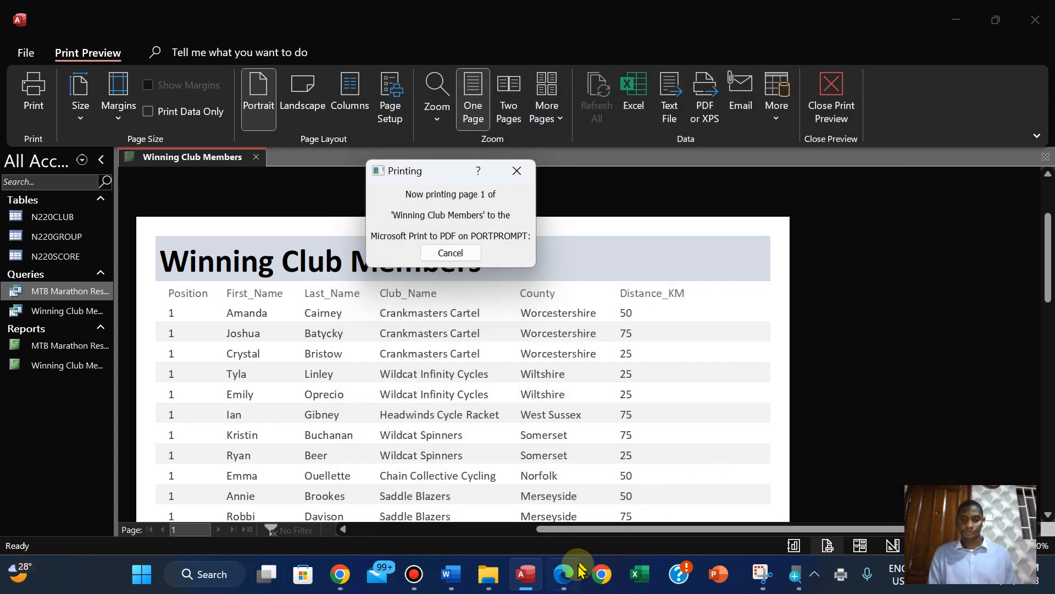
# Switch to the exam paper in Edge and highlight the save-and-print instruction and the PRINTOUT 3 box text in green
pyautogui.click(559, 581)
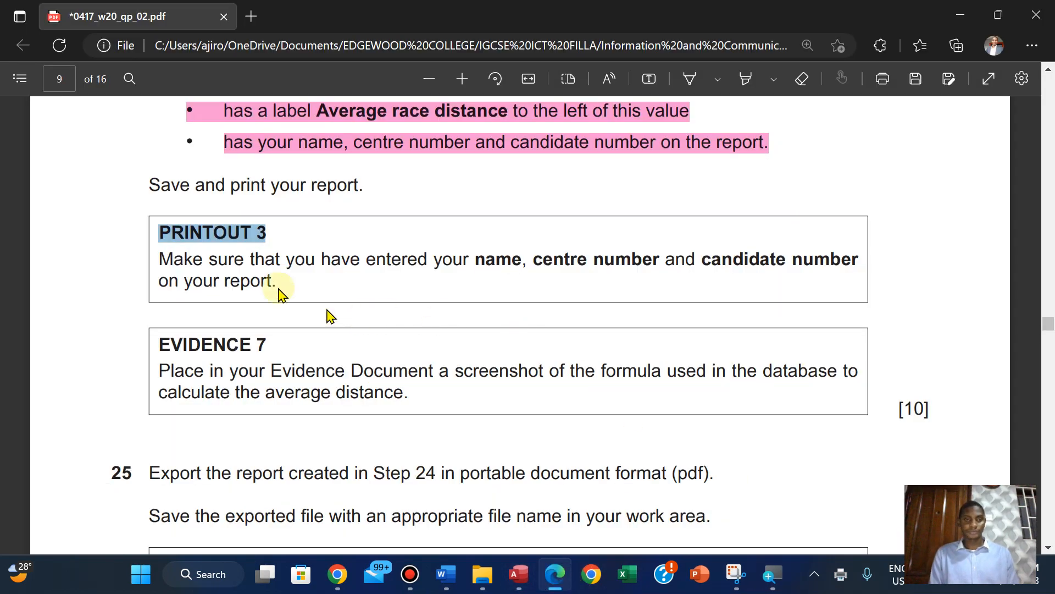
pyautogui.moveTo(149, 182); pyautogui.dragTo(285, 291)
pyautogui.moveTo(330, 200)
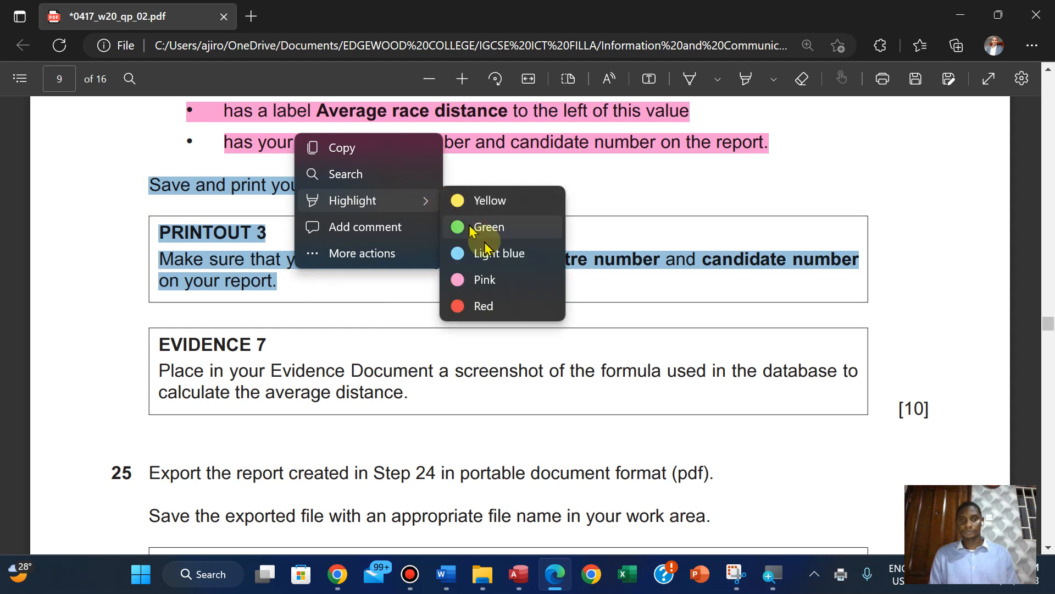
pyautogui.click(476, 231)
pyautogui.scroll(-1, 476, 233)
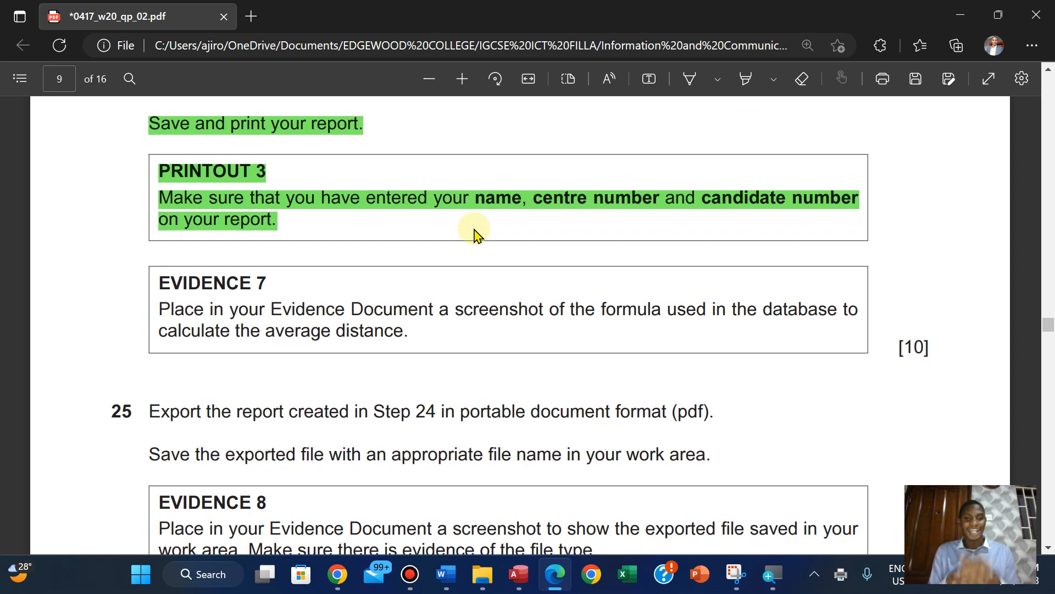
# Return to Access, close the print preview and open the report in Design View with nothing selected
pyautogui.click(518, 574)
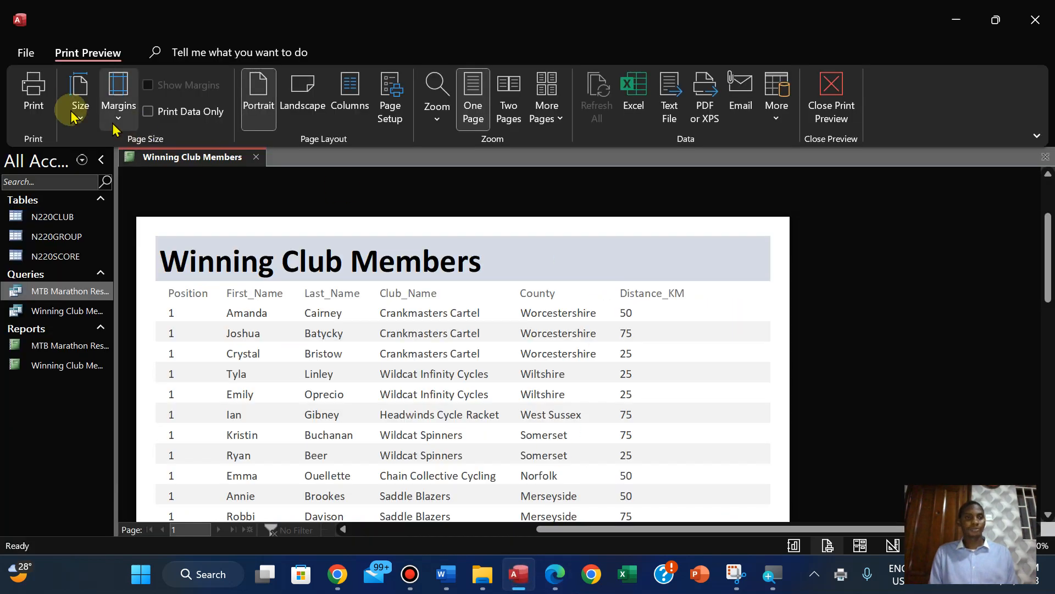
pyautogui.click(807, 108)
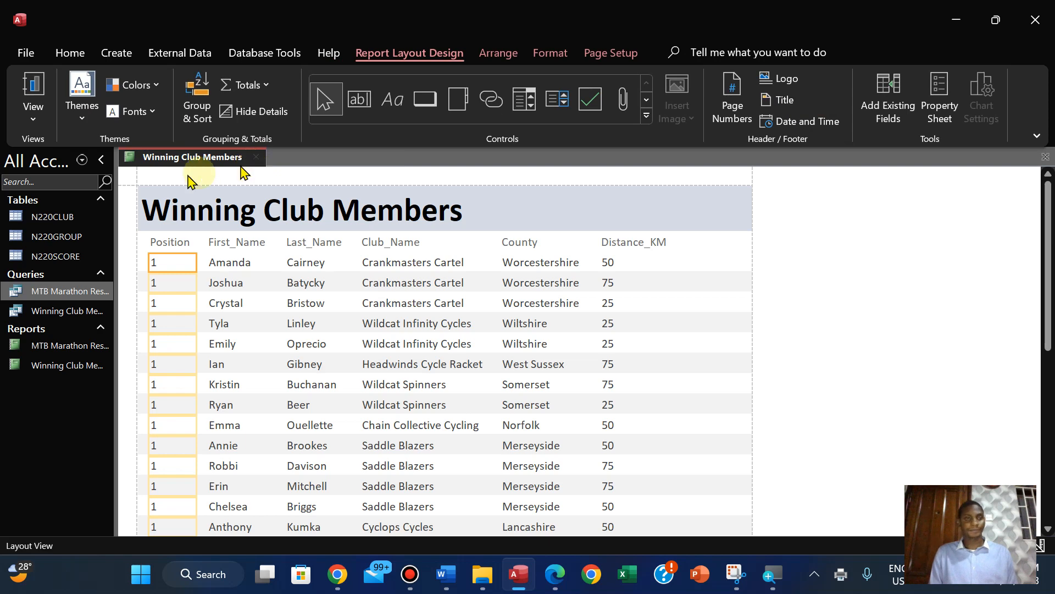
pyautogui.click(30, 104)
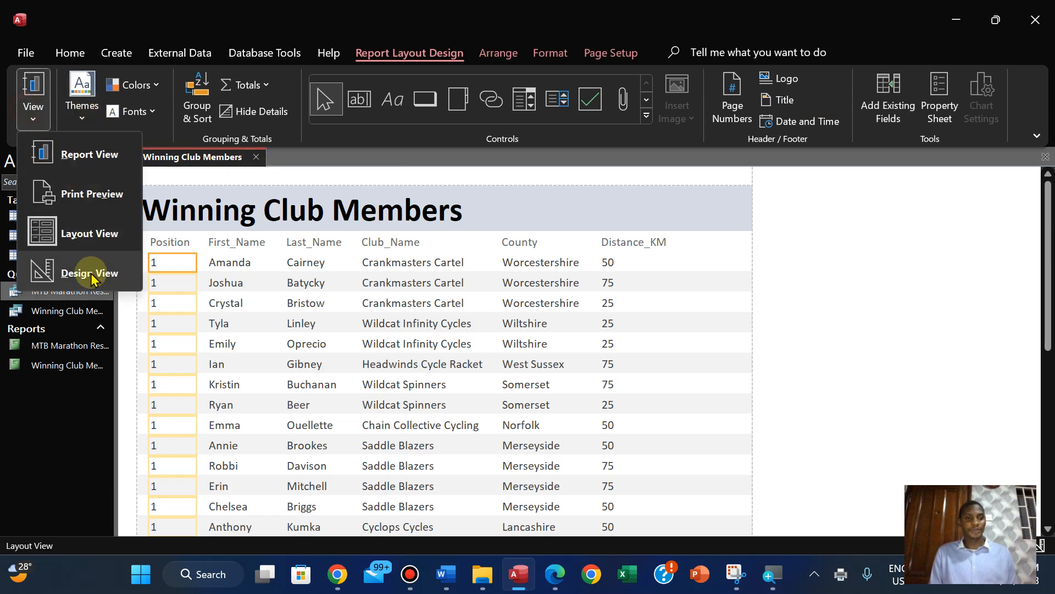
pyautogui.click(90, 273)
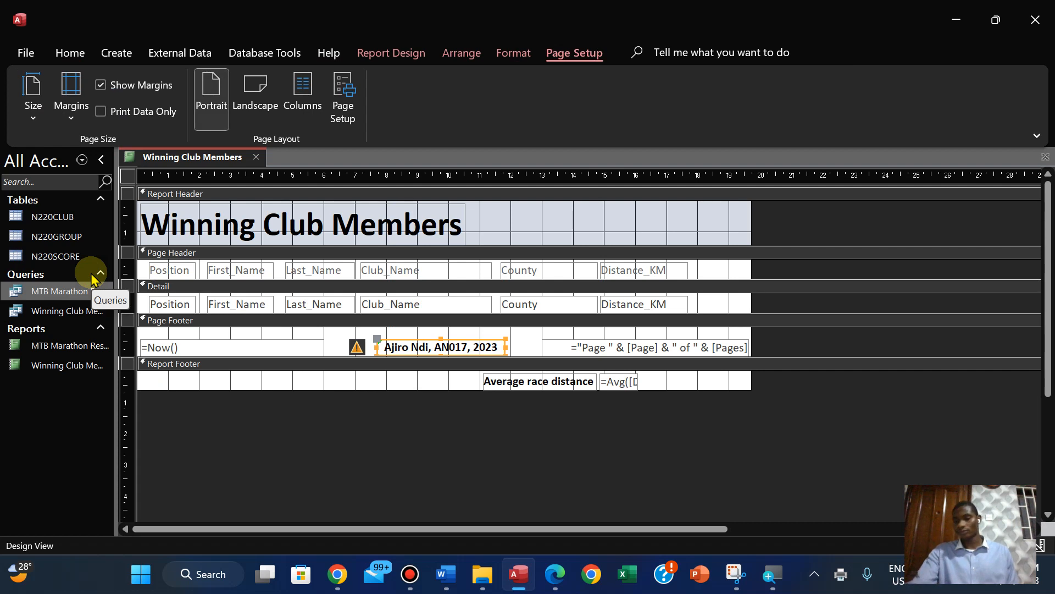
pyautogui.click(600, 457)
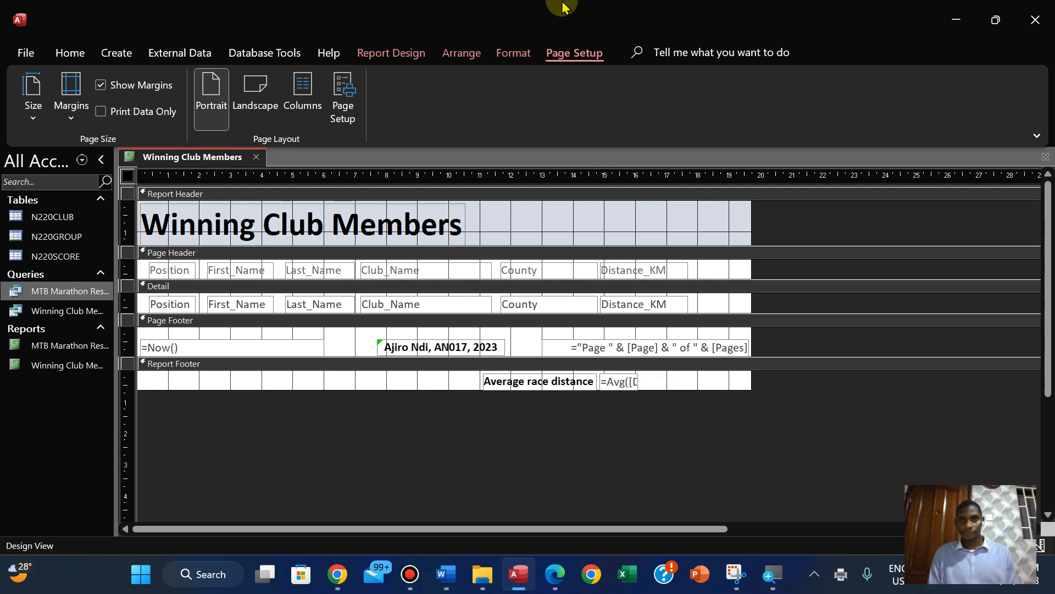
# Widen the average text box in the Report Footer enough to show its full formula =Avg([Distance_KM])
pyautogui.moveTo(587, 12)
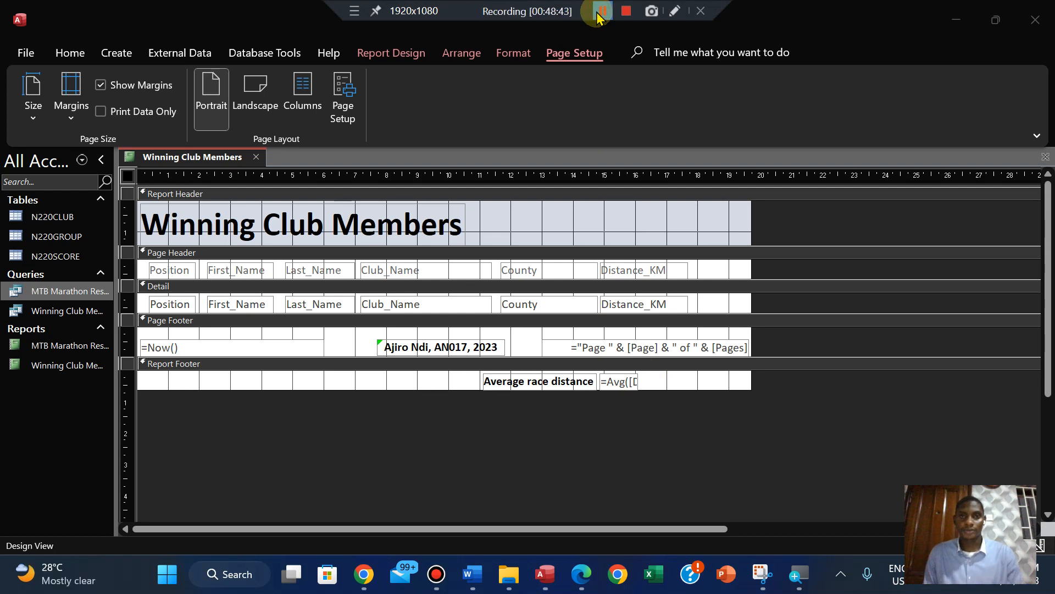
pyautogui.click(627, 382)
pyautogui.click(639, 381)
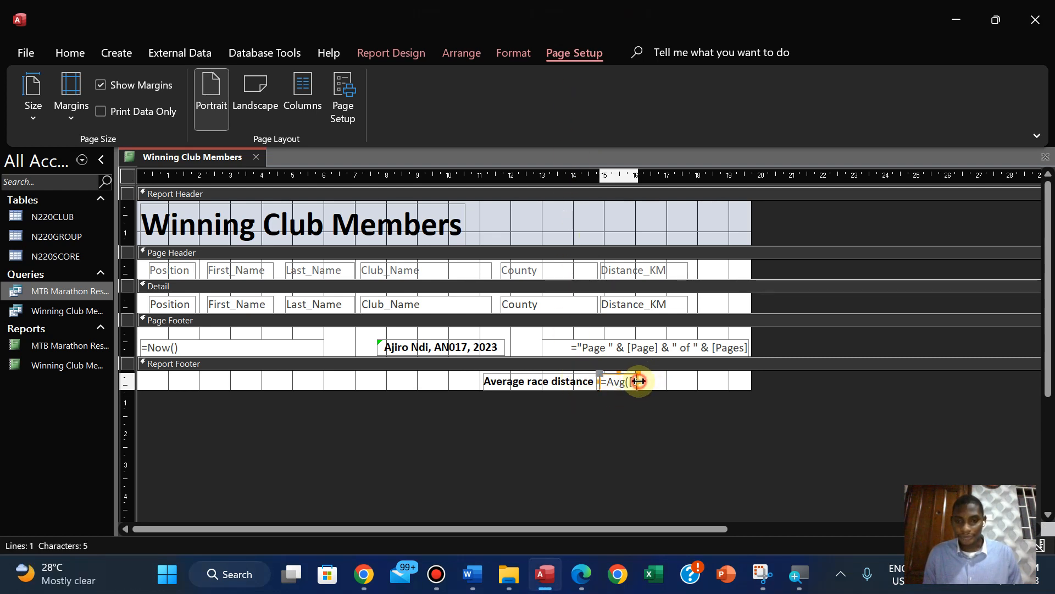
pyautogui.moveTo(642, 381); pyautogui.dragTo(716, 381)
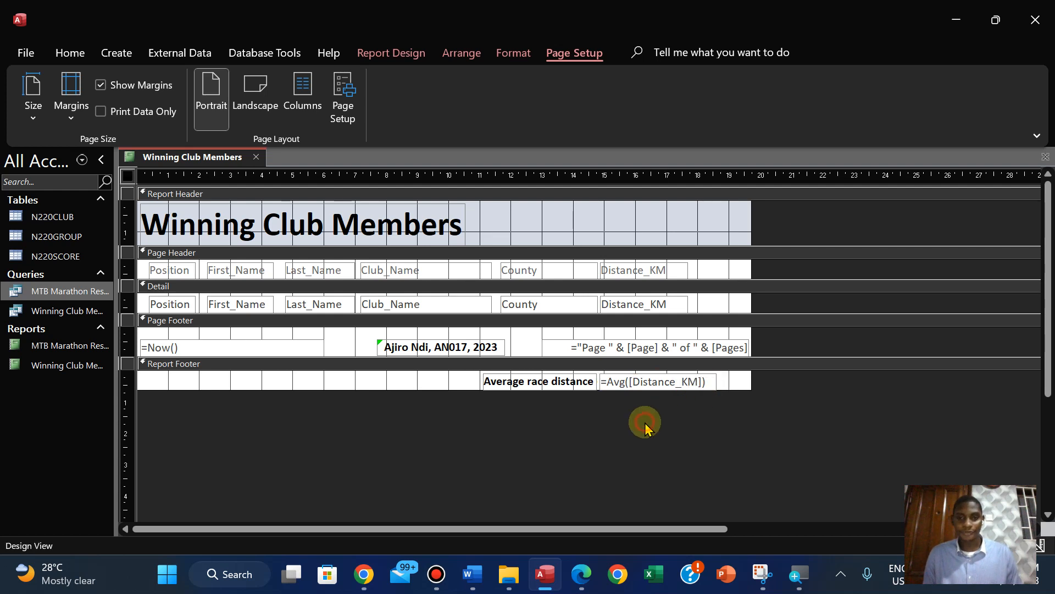
# Capture a new Snipping Tool screenshot of the Average race distance label and its formula in the Report Footer
pyautogui.click(762, 575)
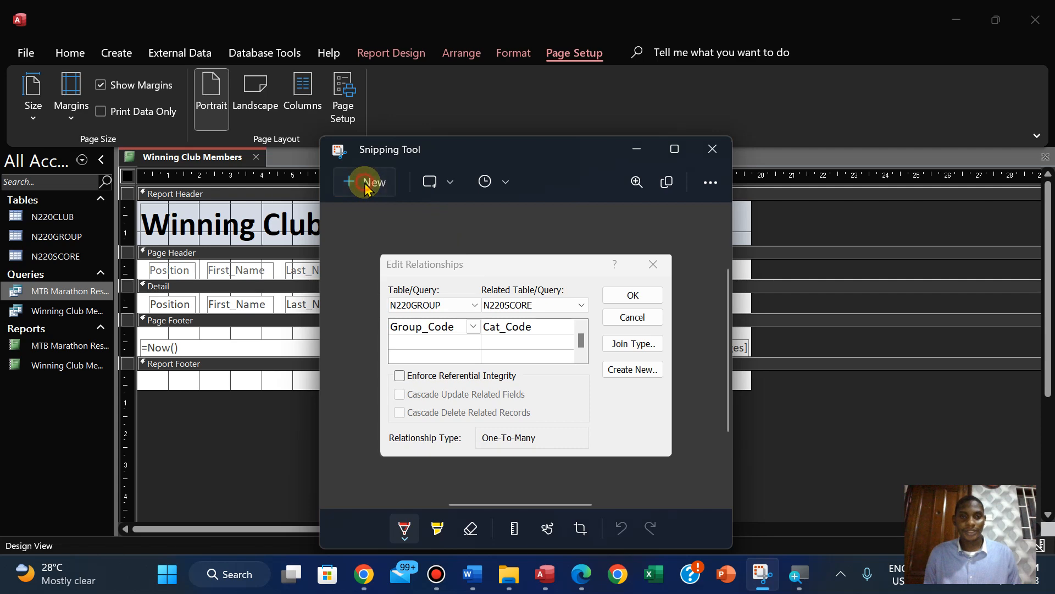
pyautogui.click(378, 198)
pyautogui.moveTo(471, 369); pyautogui.dragTo(725, 392)
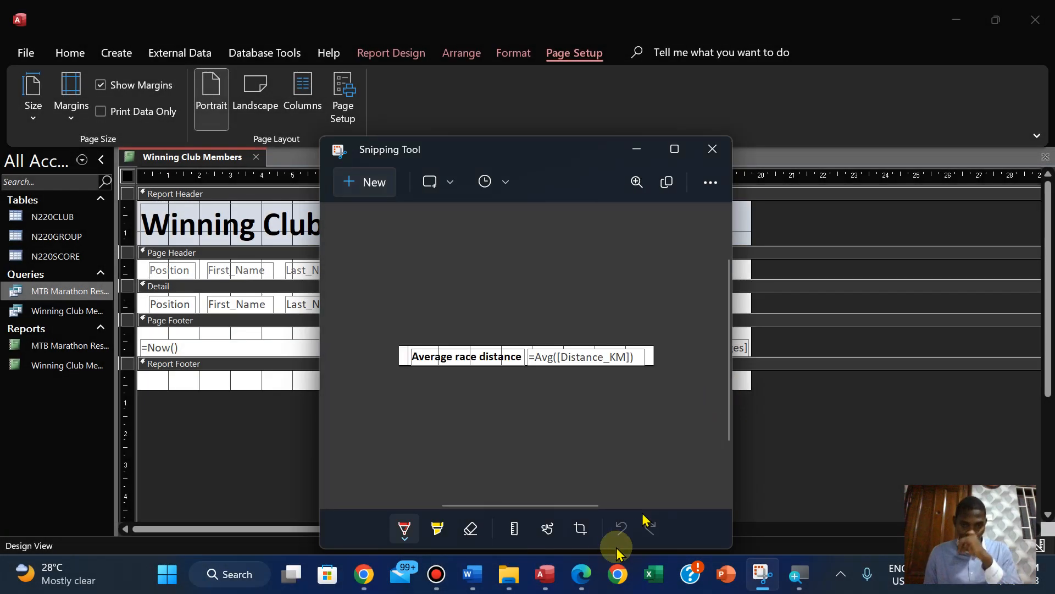
# Switch to the N220EVIDENCE1234 document in Word, paste the formula screenshot under the Step 24 EVIDENCE 7 heading and enlarge it
pyautogui.click(584, 575)
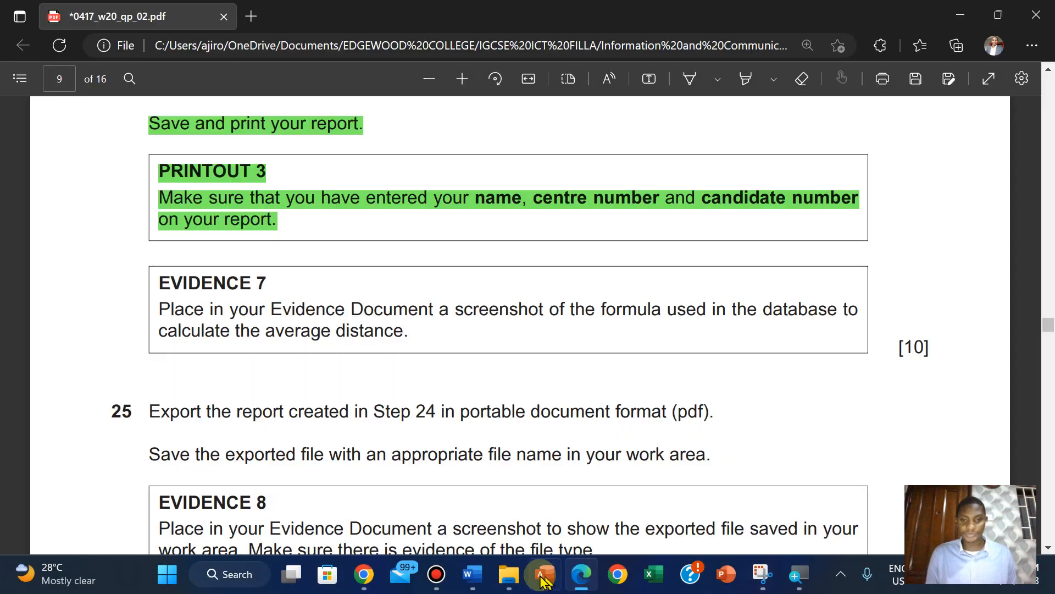
pyautogui.click(486, 503)
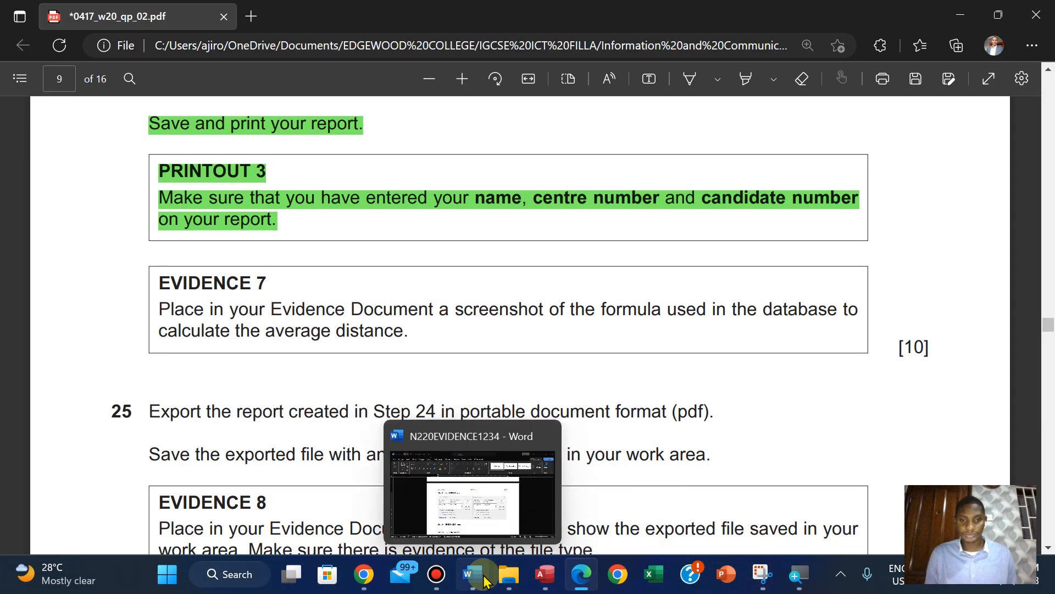
pyautogui.click(472, 574)
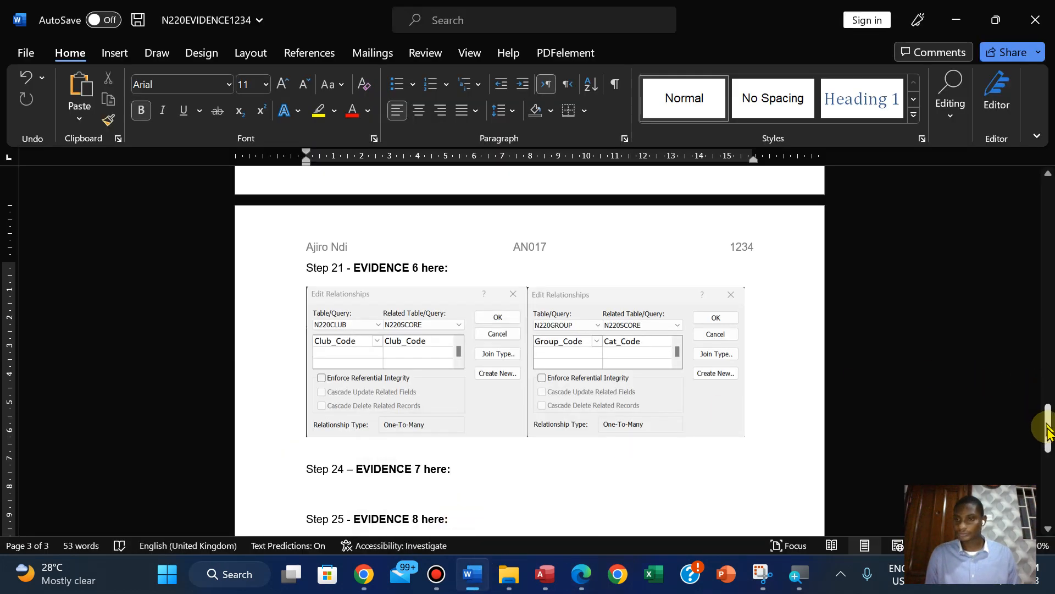
pyautogui.scroll(-3, 996, 431)
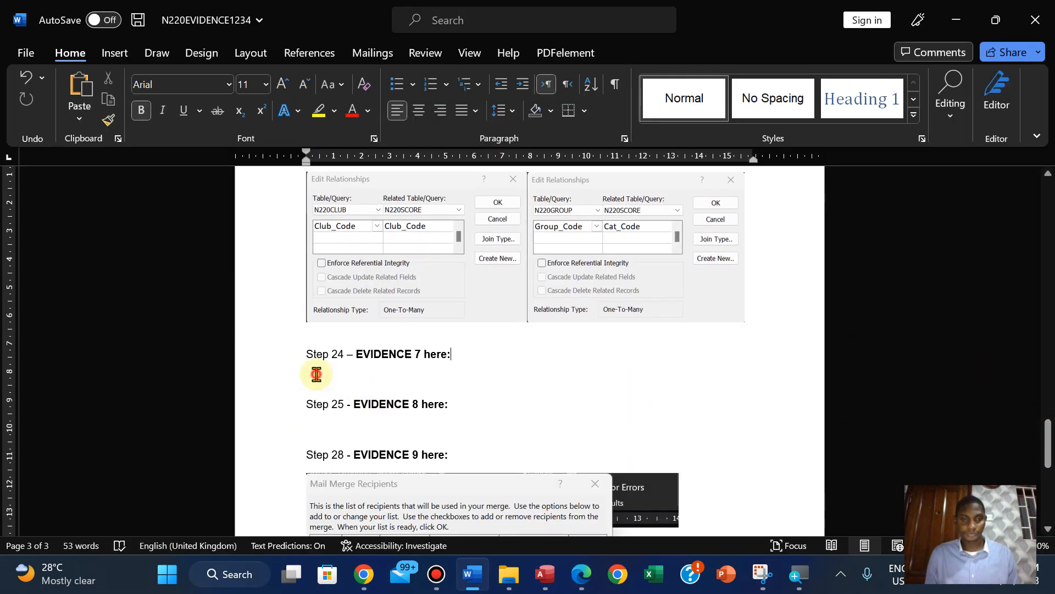
pyautogui.click(316, 374)
pyautogui.write('Average race distance\t=Avg([Distance_KM])')
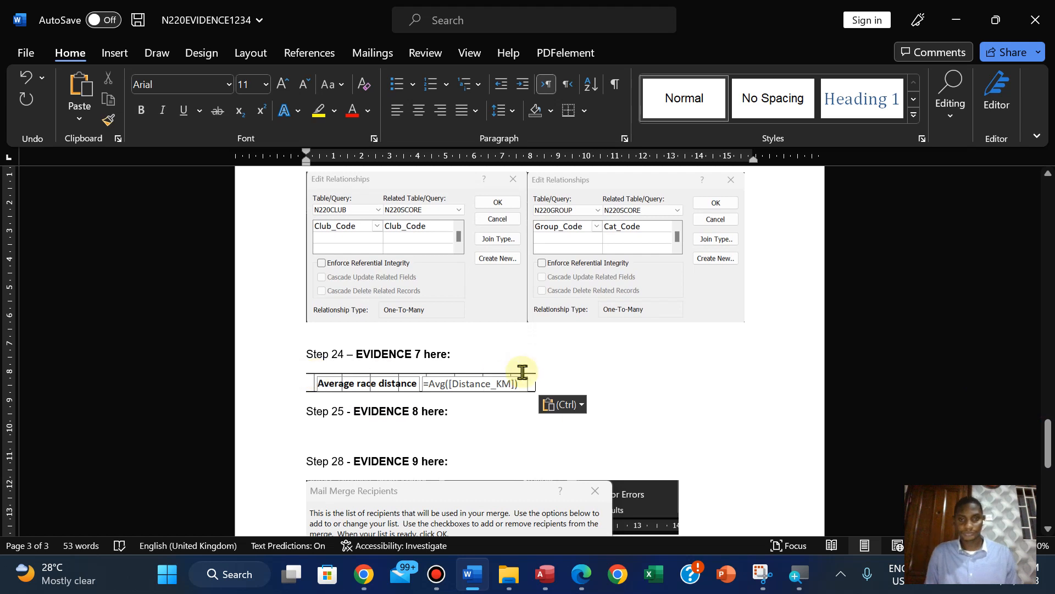
pyautogui.click(506, 384)
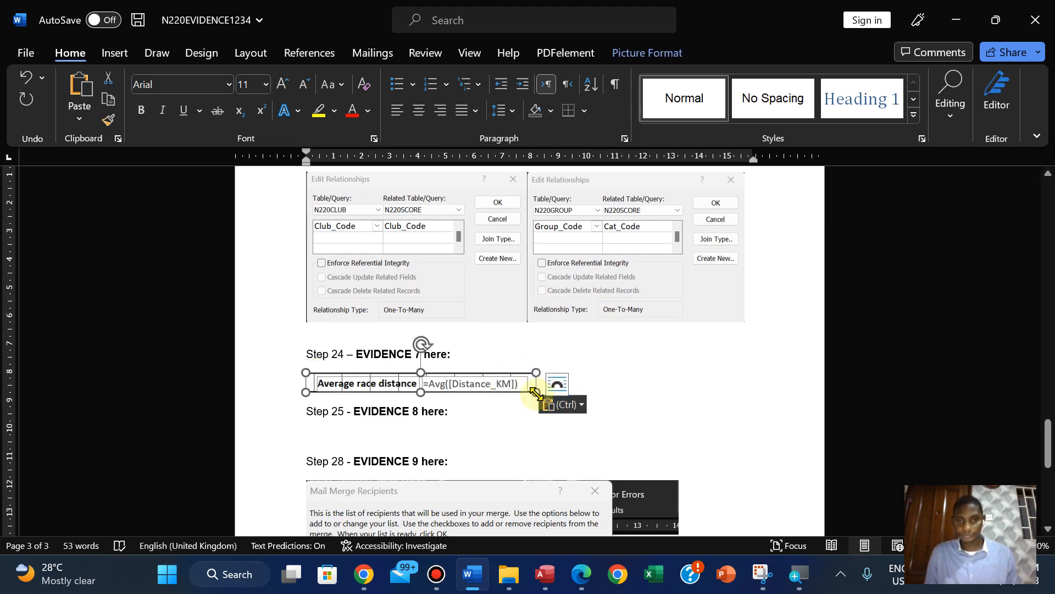
pyautogui.moveTo(536, 392); pyautogui.dragTo(638, 405)
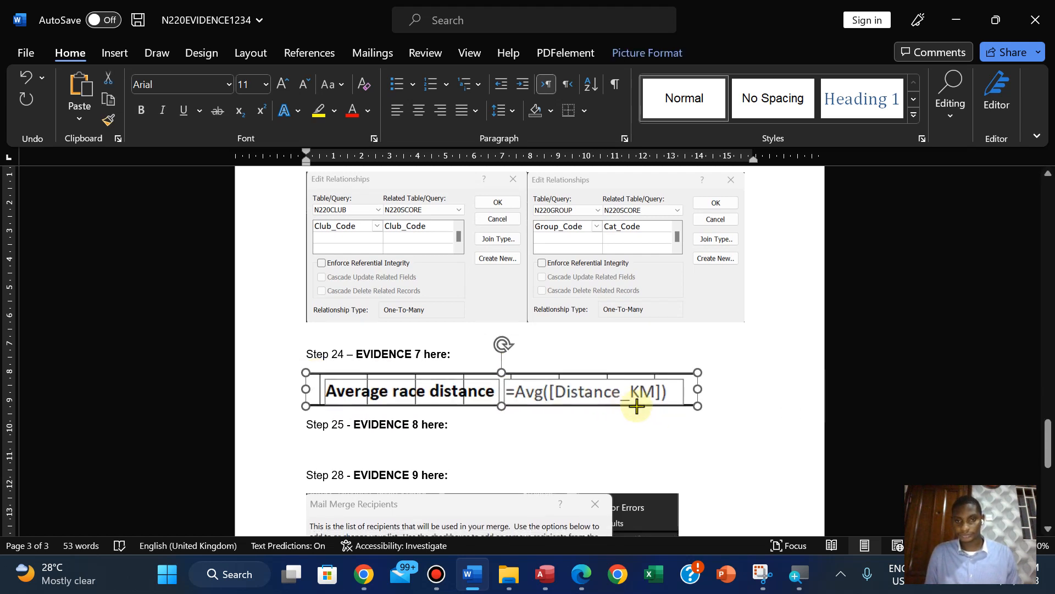
pyautogui.click(664, 438)
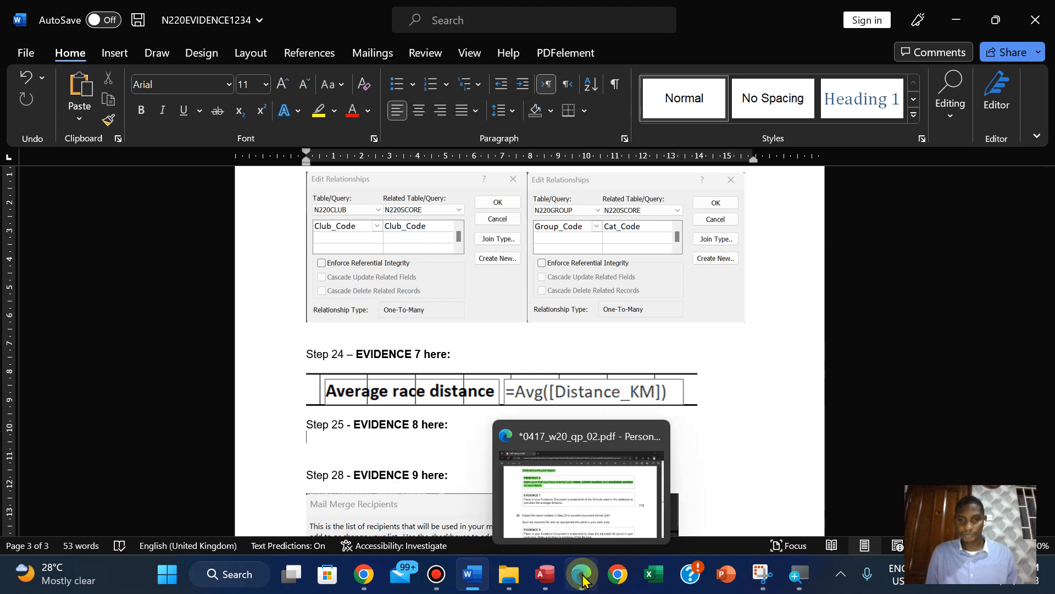
# Return to Access, narrow the average text box again and check the end of the report in Layout View
pyautogui.click(549, 577)
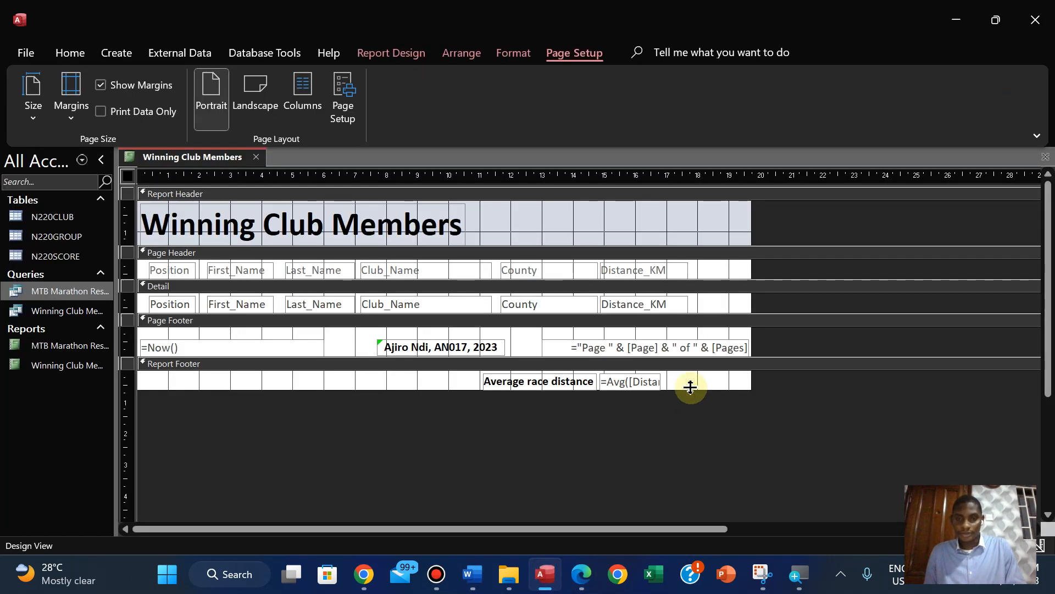
pyautogui.rightClick(180, 163)
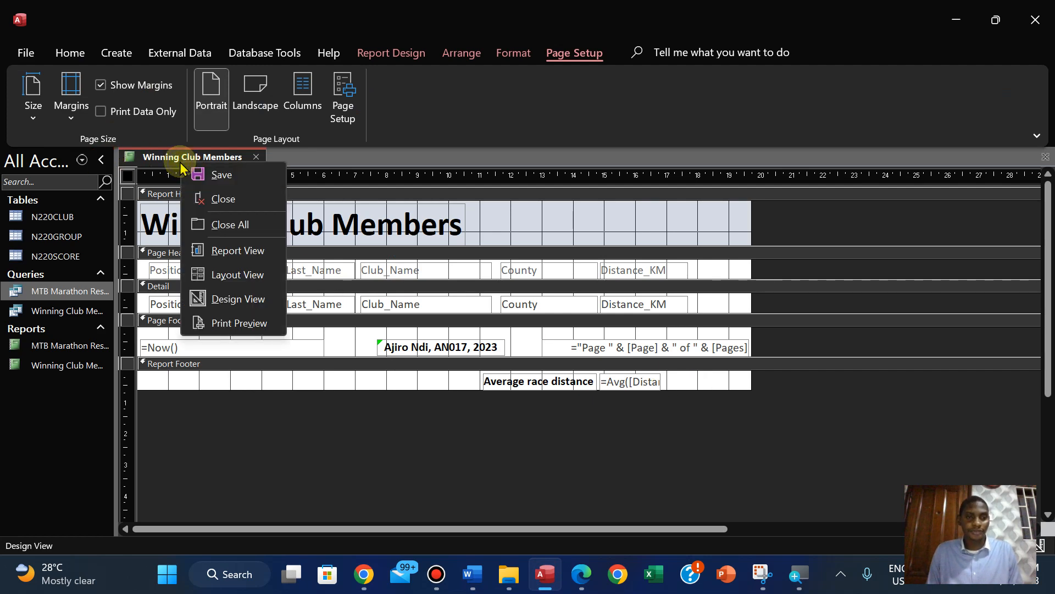
pyautogui.click(233, 274)
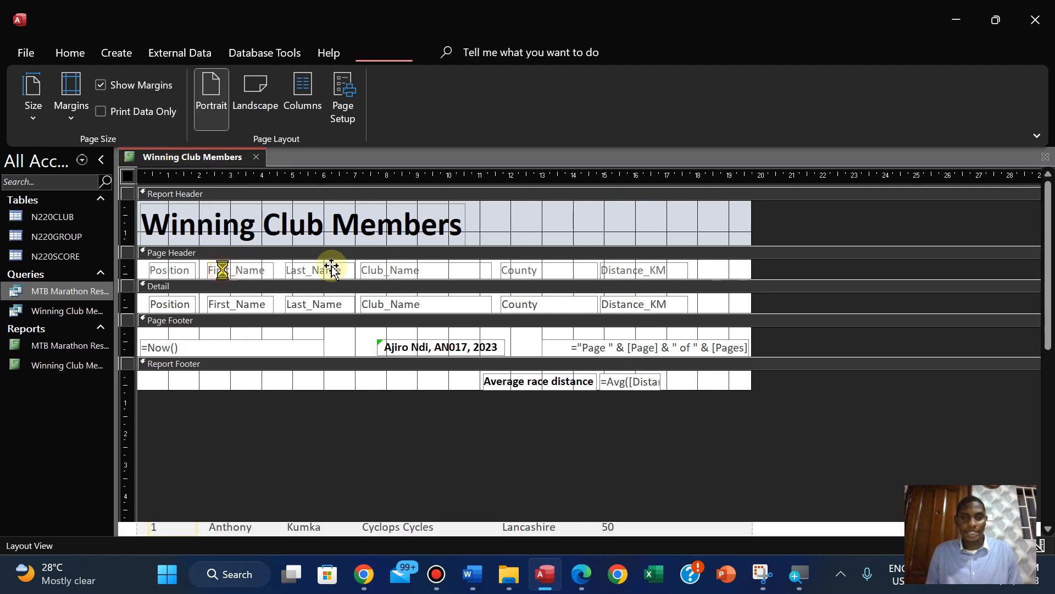
pyautogui.moveTo(1049, 237); pyautogui.dragTo(1051, 457)
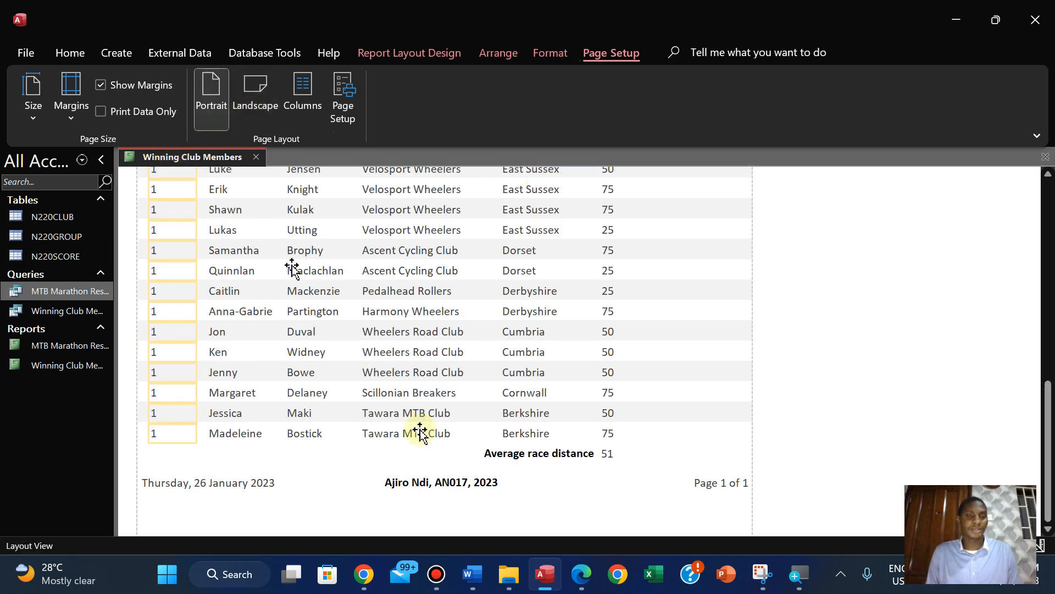
# Switch to the exam paper in Edge and highlight the EVIDENCE 7 instruction in green
pyautogui.click(581, 574)
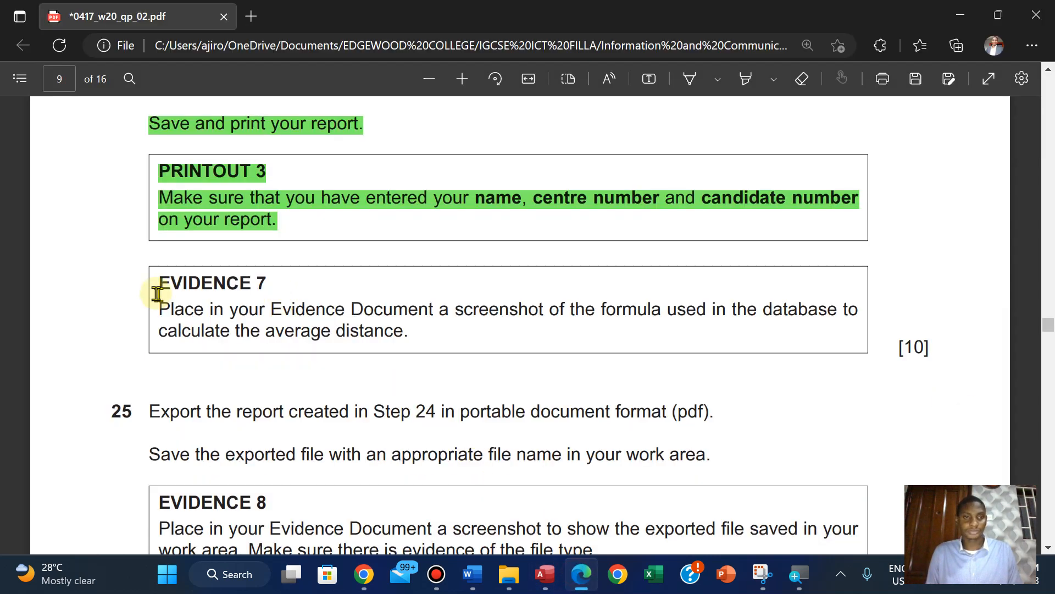
pyautogui.moveTo(159, 280); pyautogui.dragTo(923, 351)
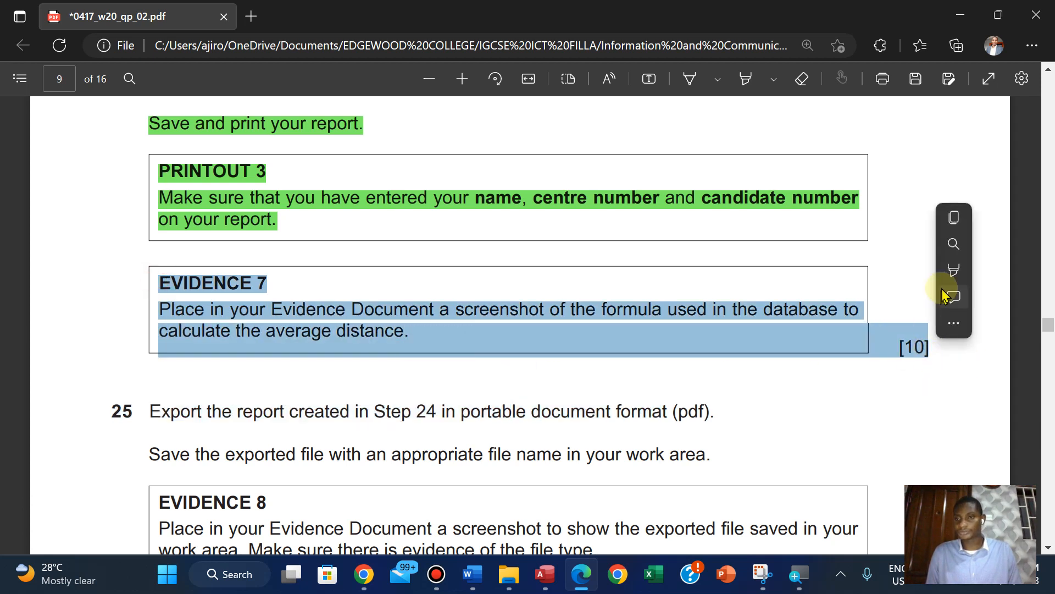
pyautogui.moveTo(943, 273)
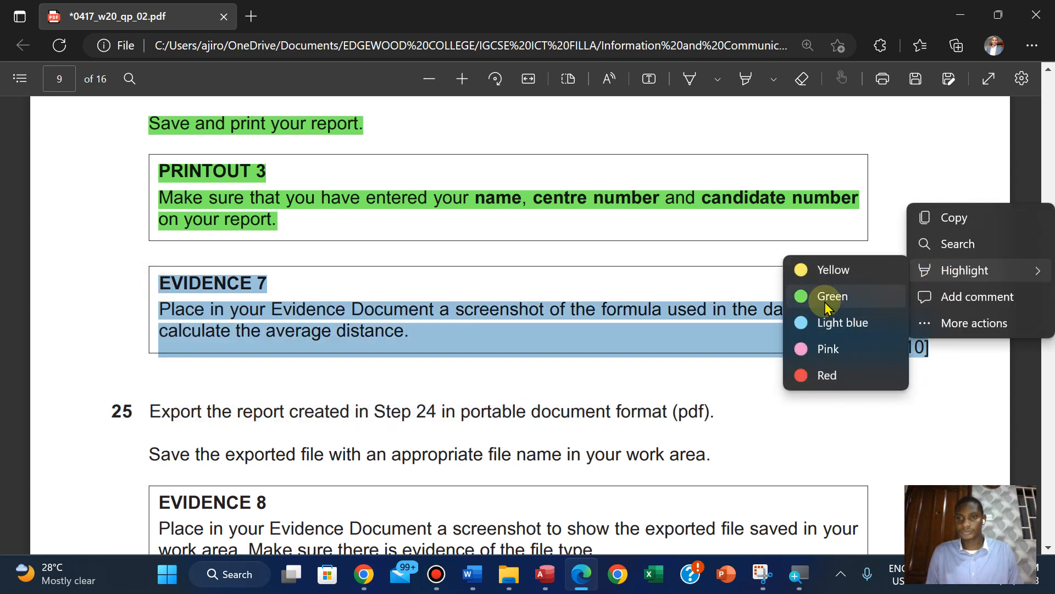
pyautogui.click(826, 296)
# Review the Step 24 report requirements against the Step 25 PDF export and EVIDENCE 8 instructions
pyautogui.scroll(-3, 825, 300)
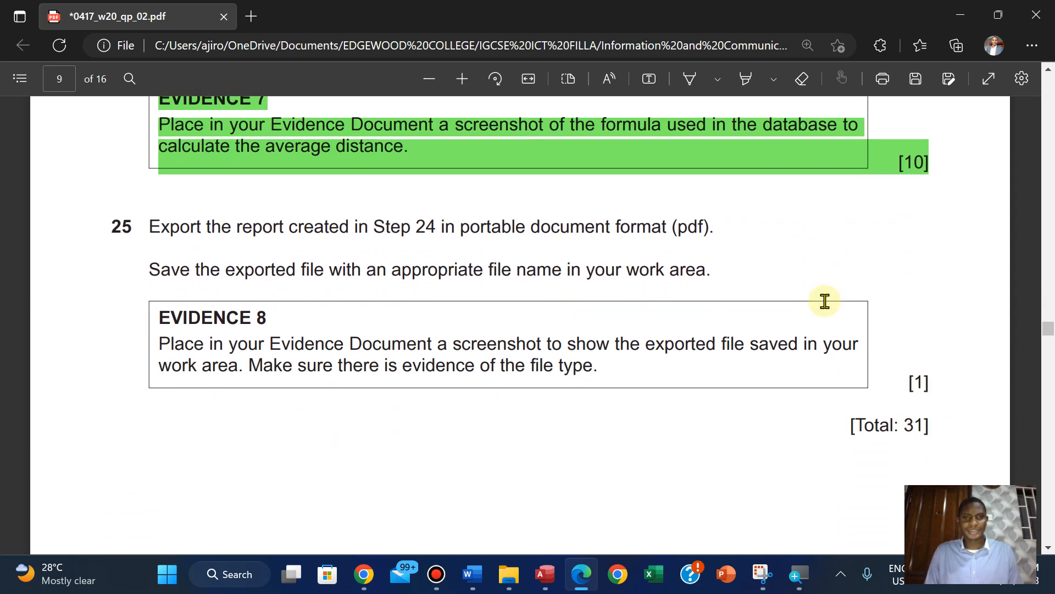
pyautogui.scroll(1, 825, 300)
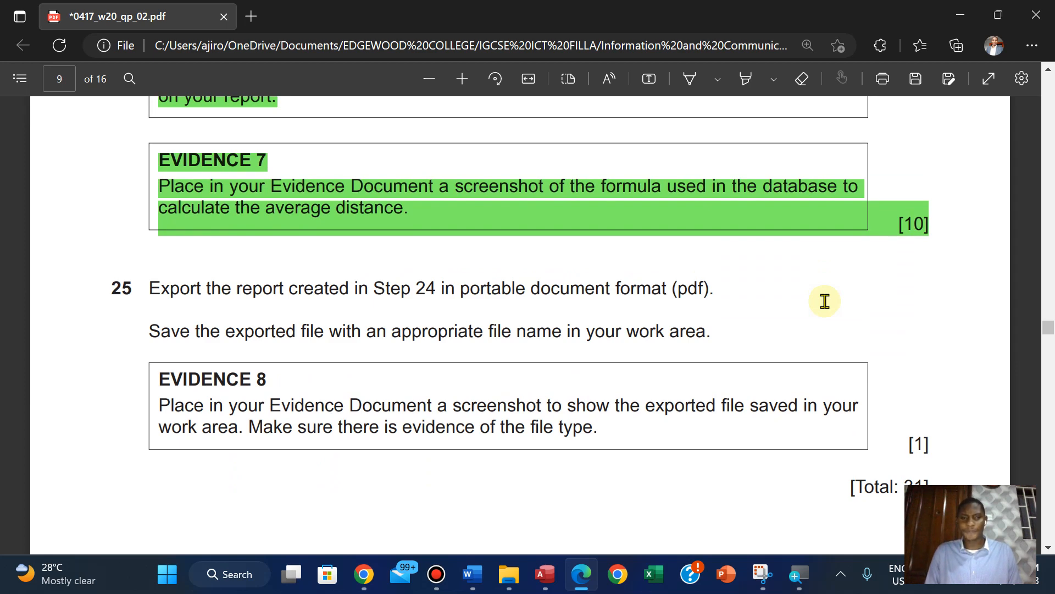
pyautogui.scroll(5, 825, 300)
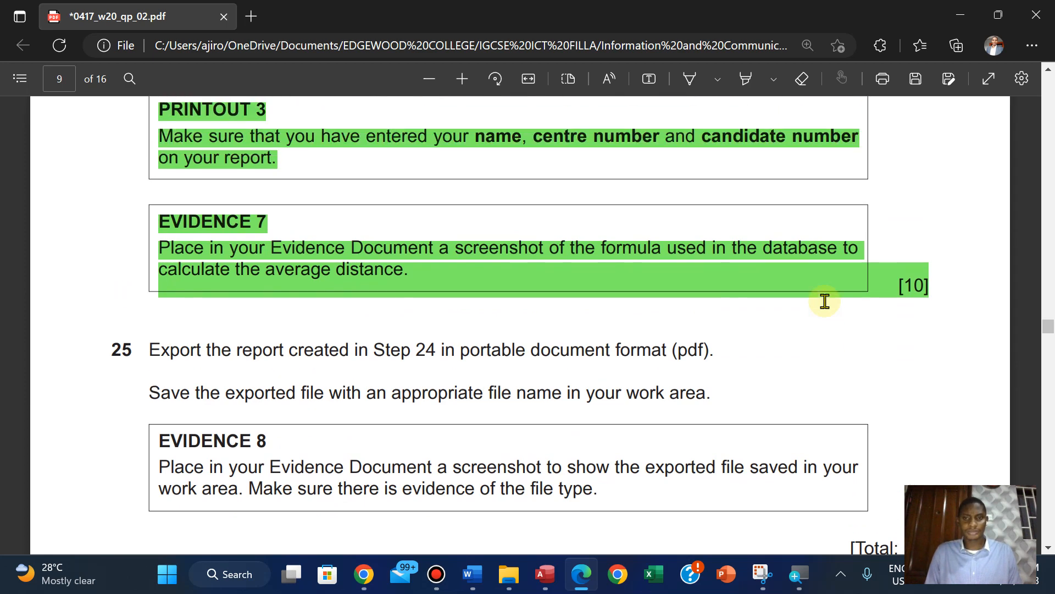
pyautogui.scroll(-2, 824, 301)
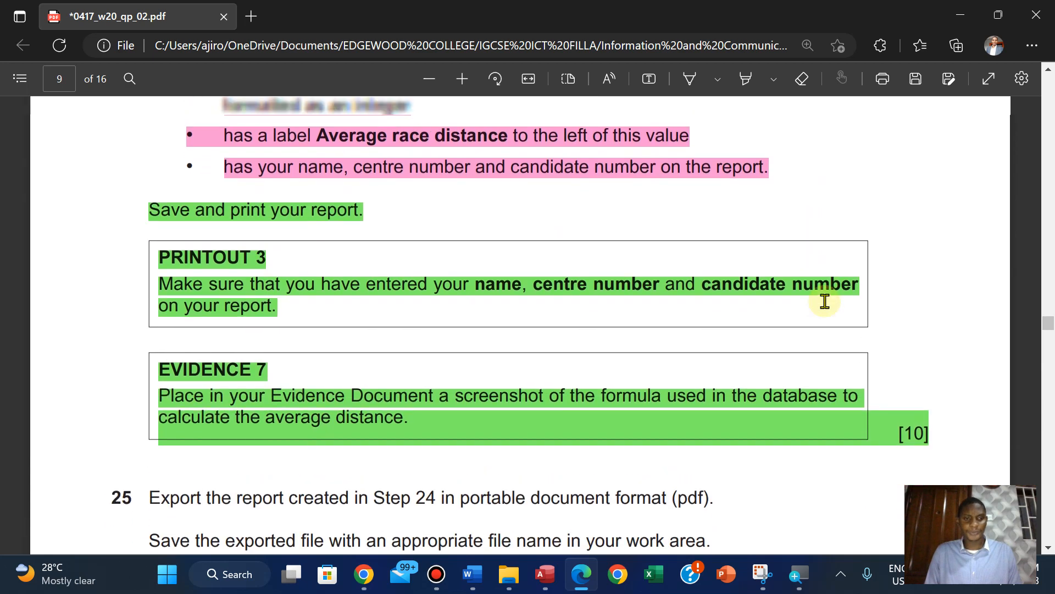
pyautogui.scroll(8, 825, 301)
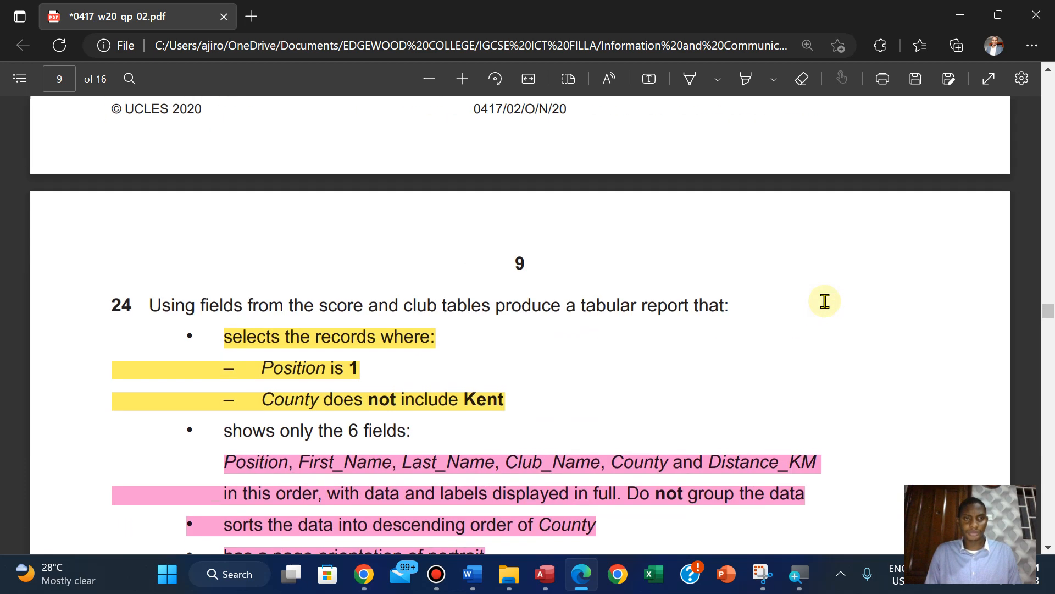
pyautogui.scroll(-5, 825, 301)
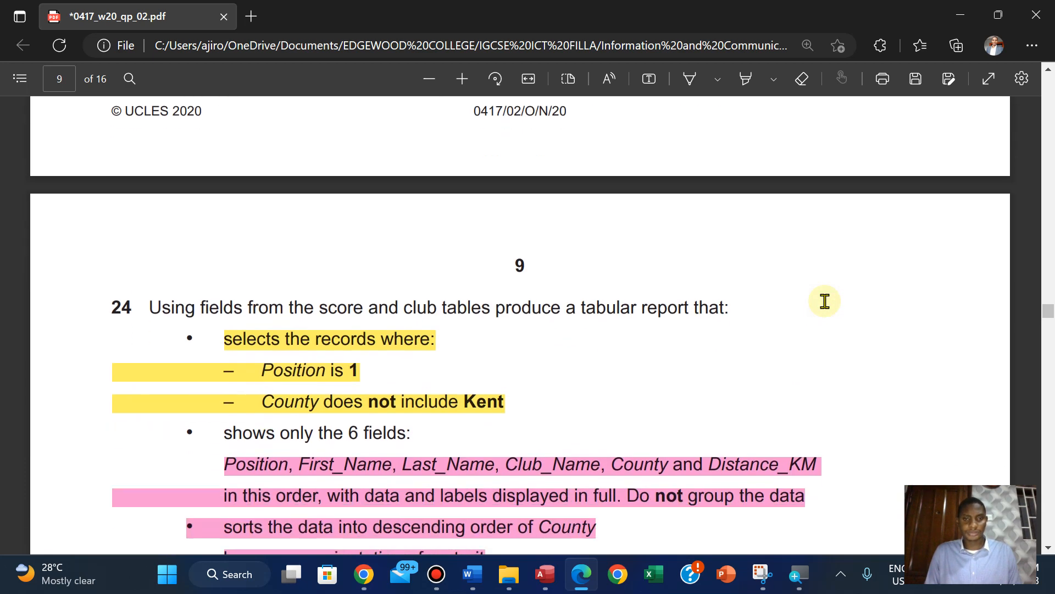
pyautogui.scroll(3, 825, 300)
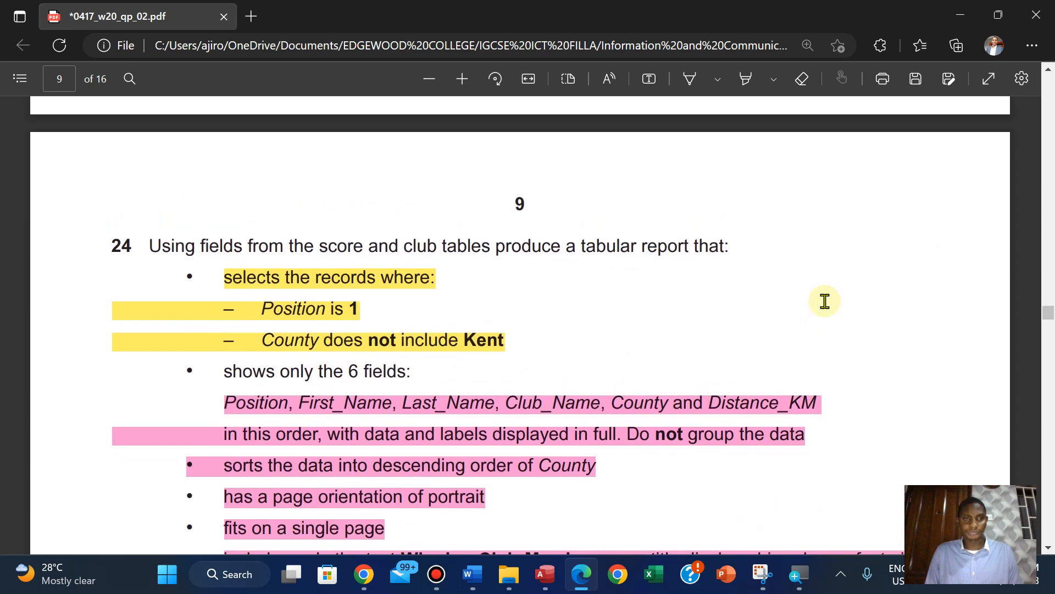
pyautogui.scroll(-3, 825, 301)
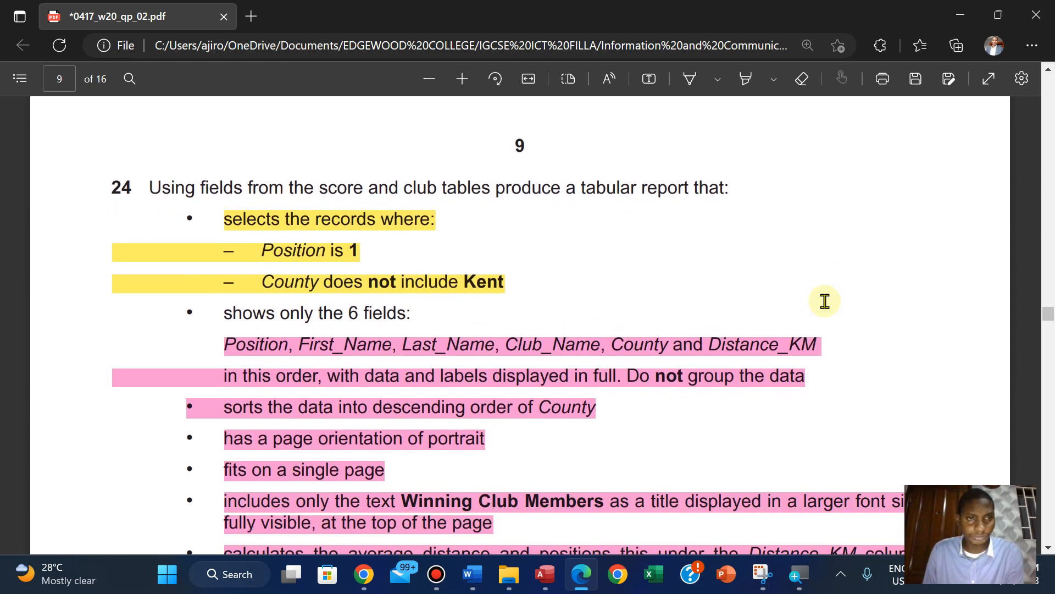
pyautogui.scroll(-6, 825, 301)
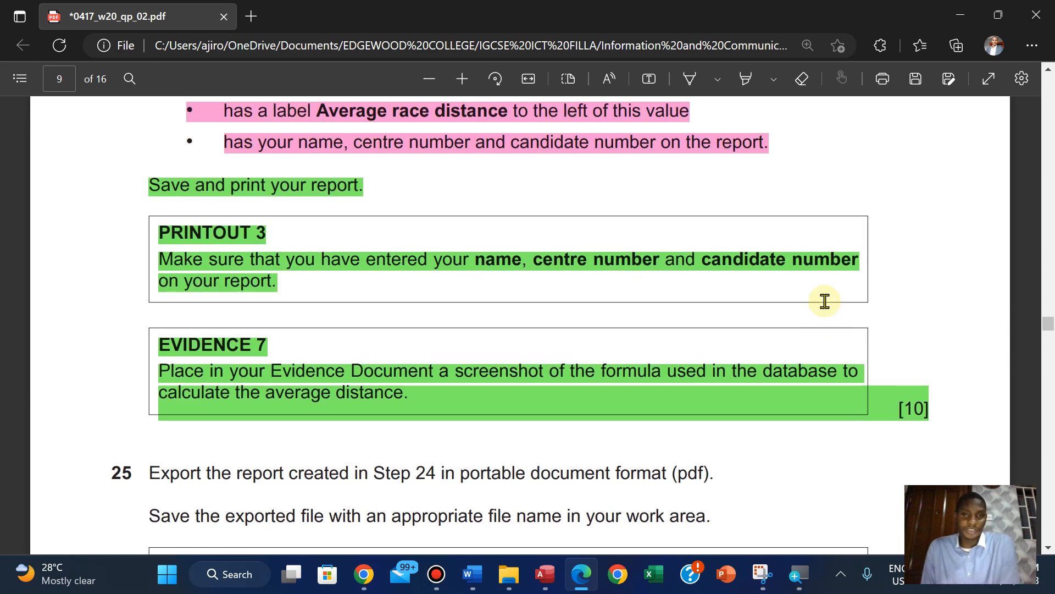
pyautogui.scroll(-1, 825, 301)
pyautogui.scroll(-2, 825, 300)
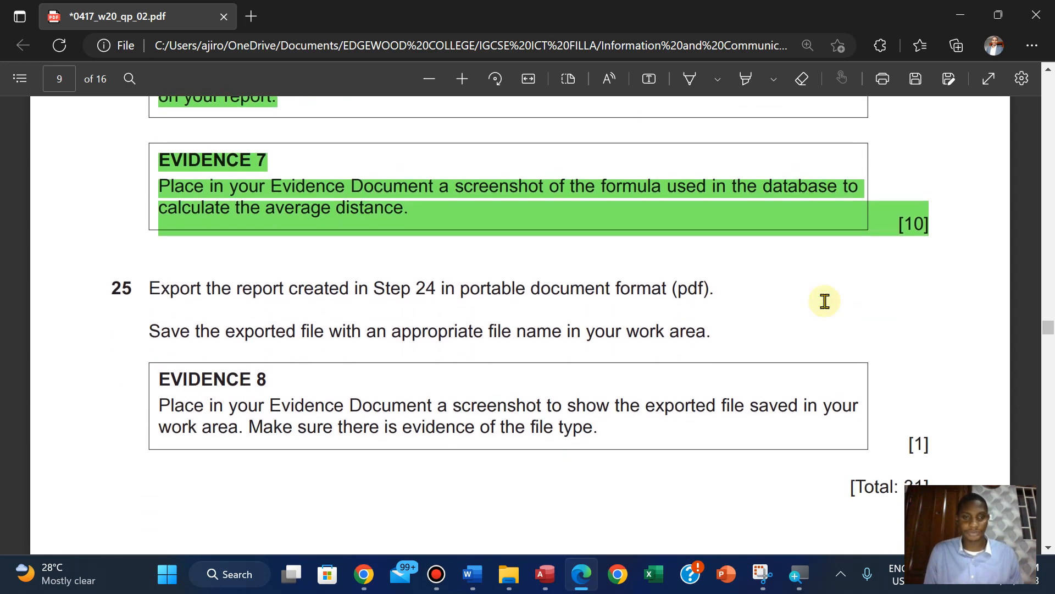
pyautogui.scroll(1, 825, 301)
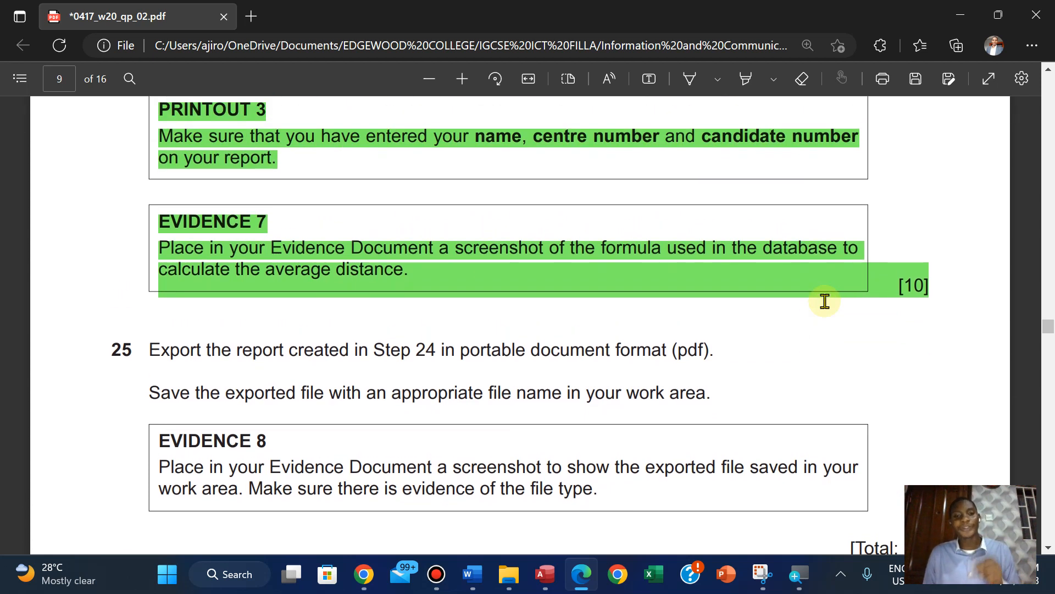
pyautogui.scroll(6, 825, 301)
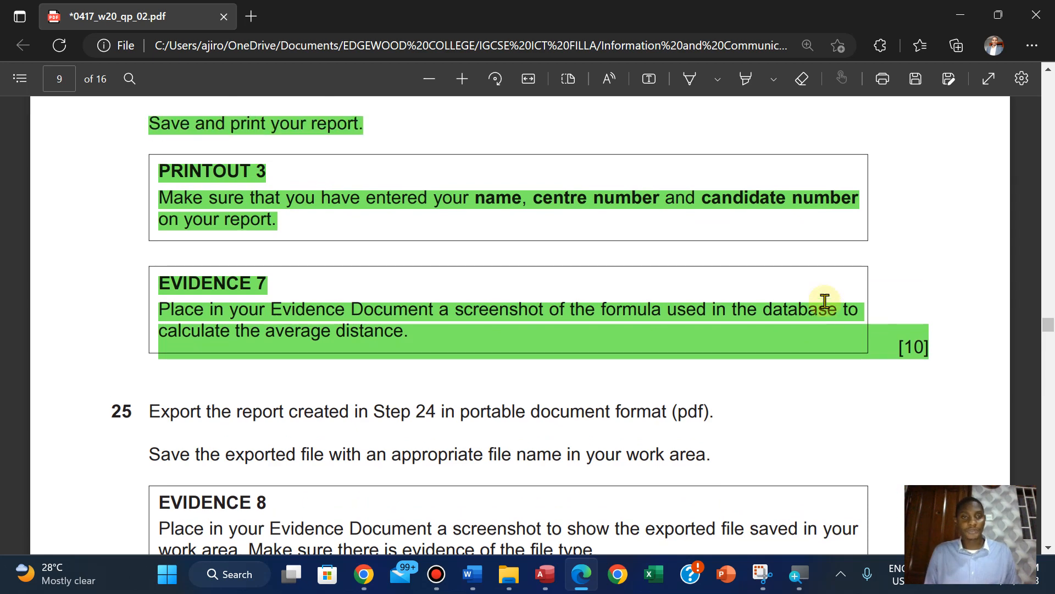
pyautogui.scroll(-6, 824, 301)
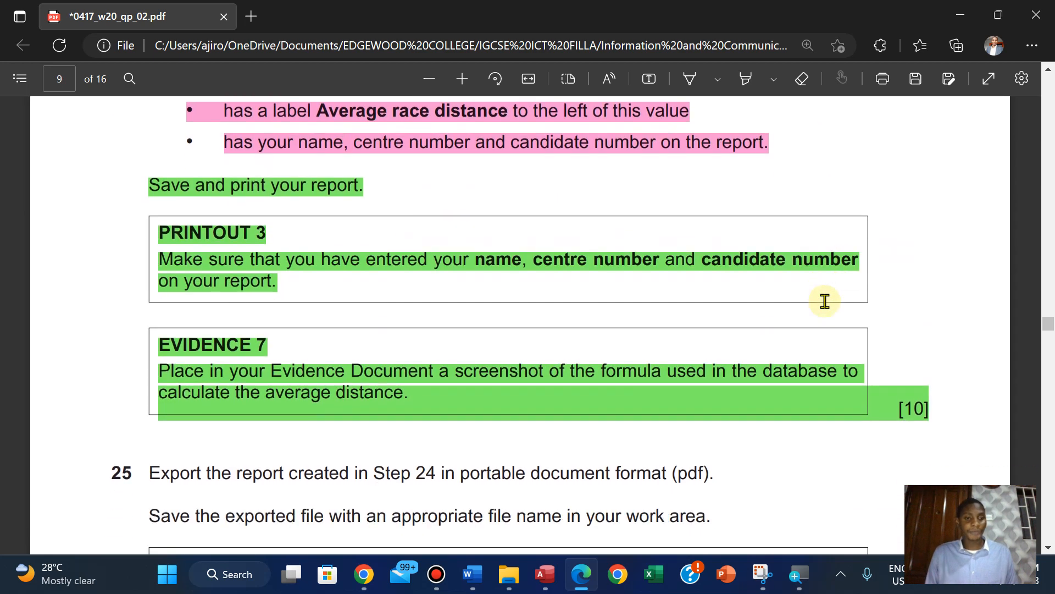
pyautogui.scroll(6, 824, 301)
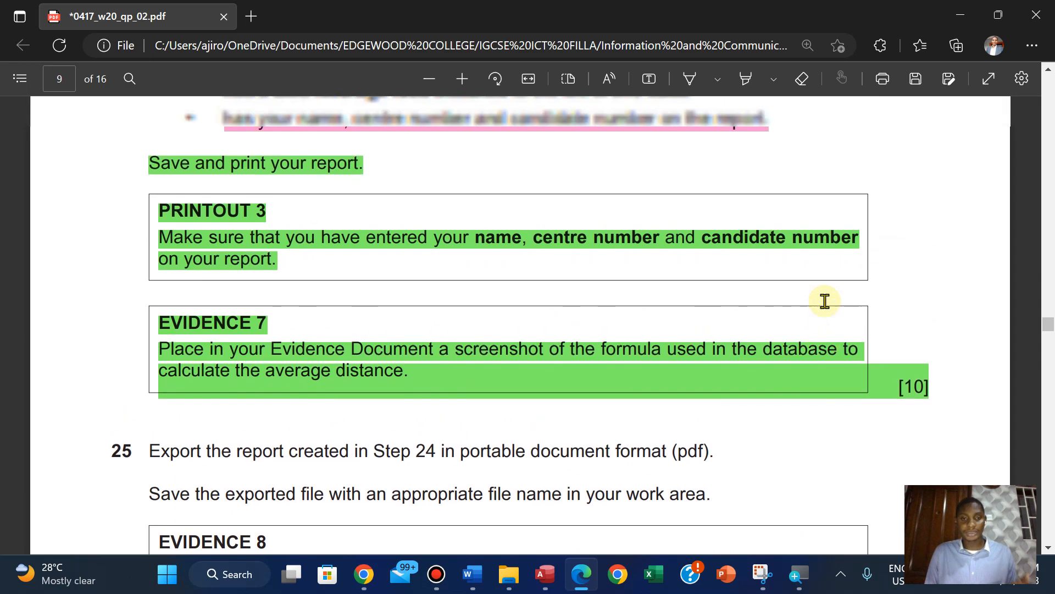
pyautogui.scroll(2, 824, 301)
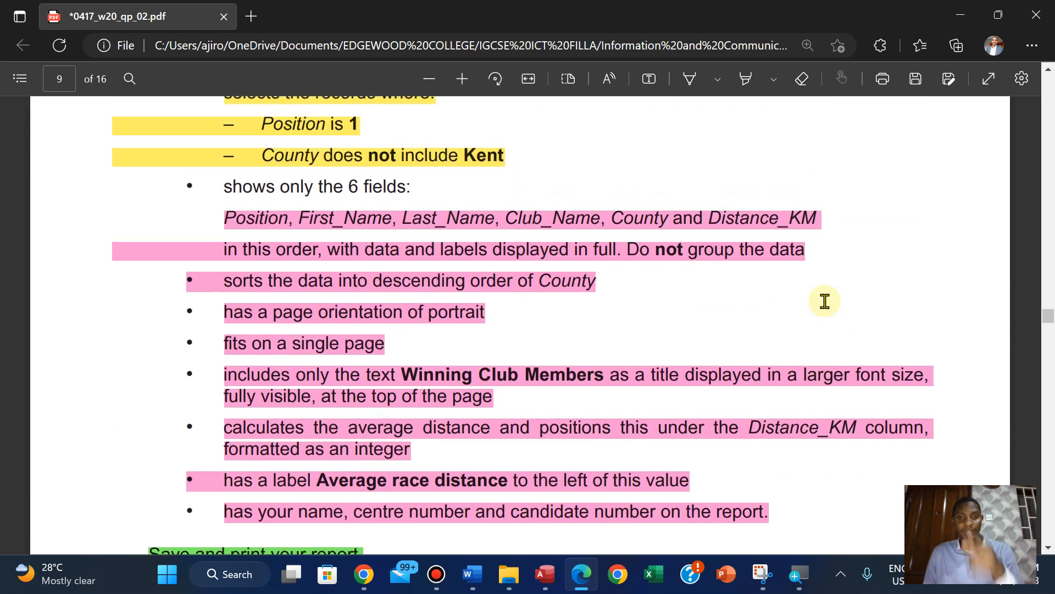
pyautogui.scroll(-6, 824, 301)
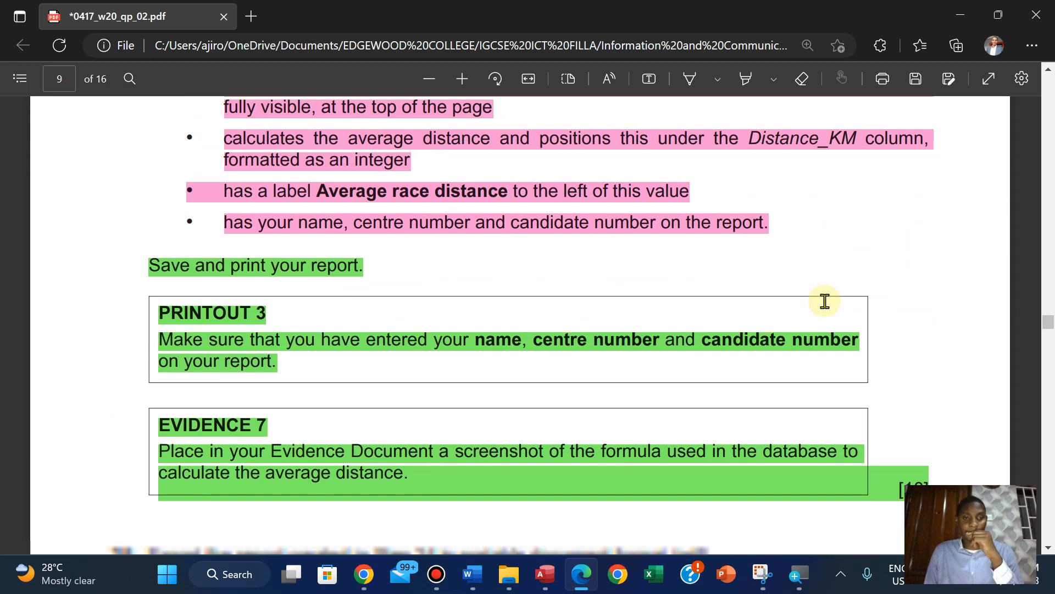
pyautogui.scroll(-3, 825, 301)
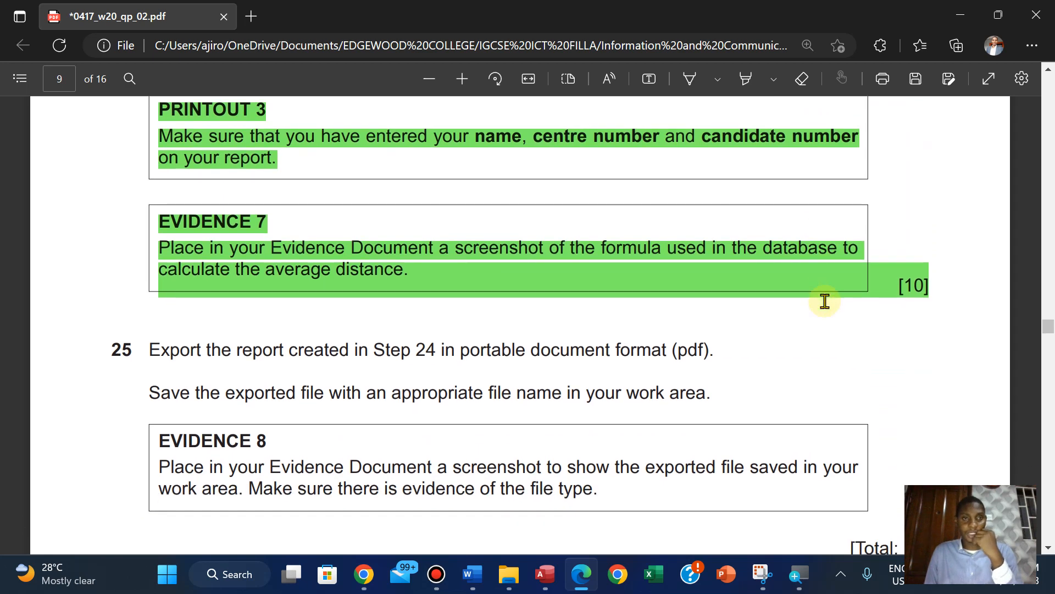
pyautogui.scroll(2, 824, 300)
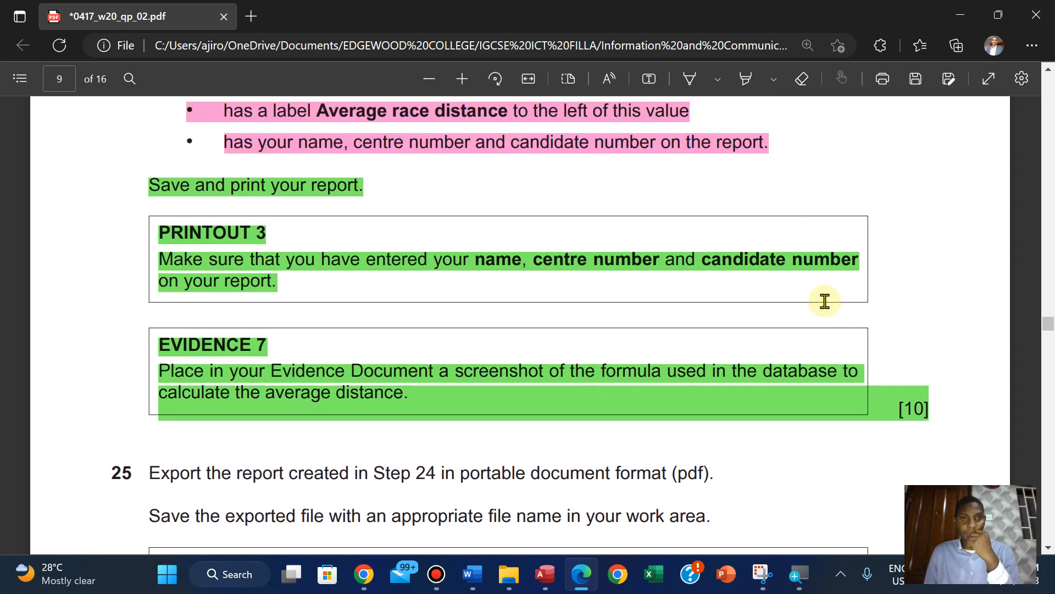
pyautogui.scroll(-2, 825, 301)
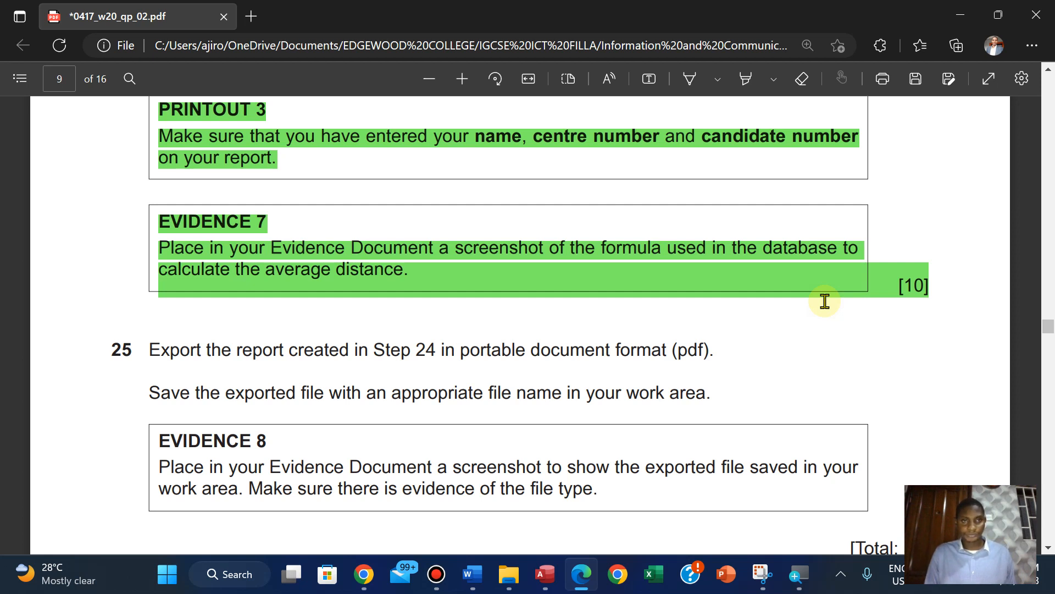
pyautogui.scroll(1, 824, 301)
pyautogui.scroll(-1, 825, 301)
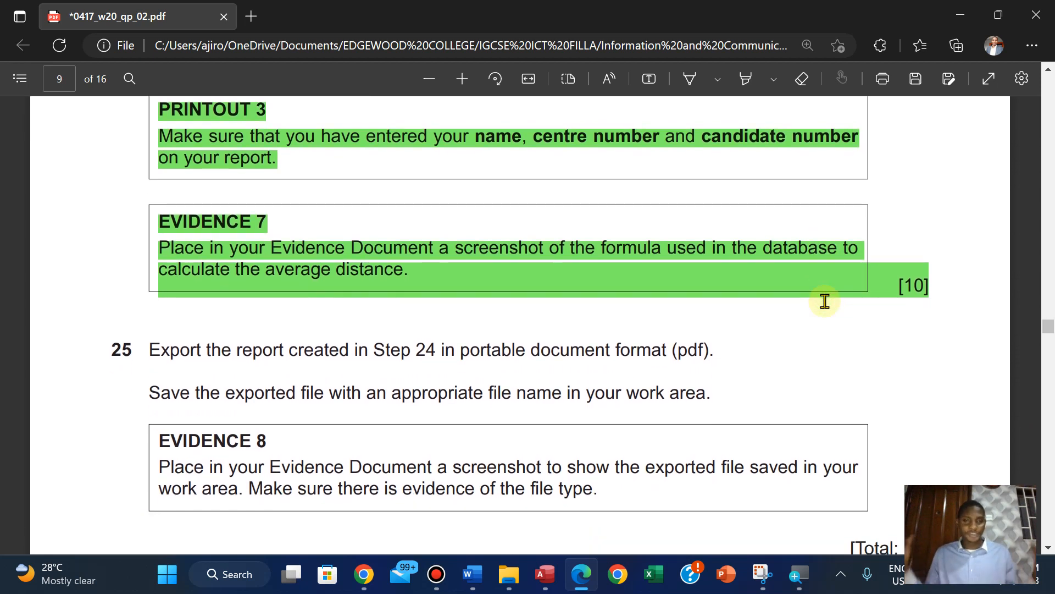
pyautogui.scroll(-1, 825, 301)
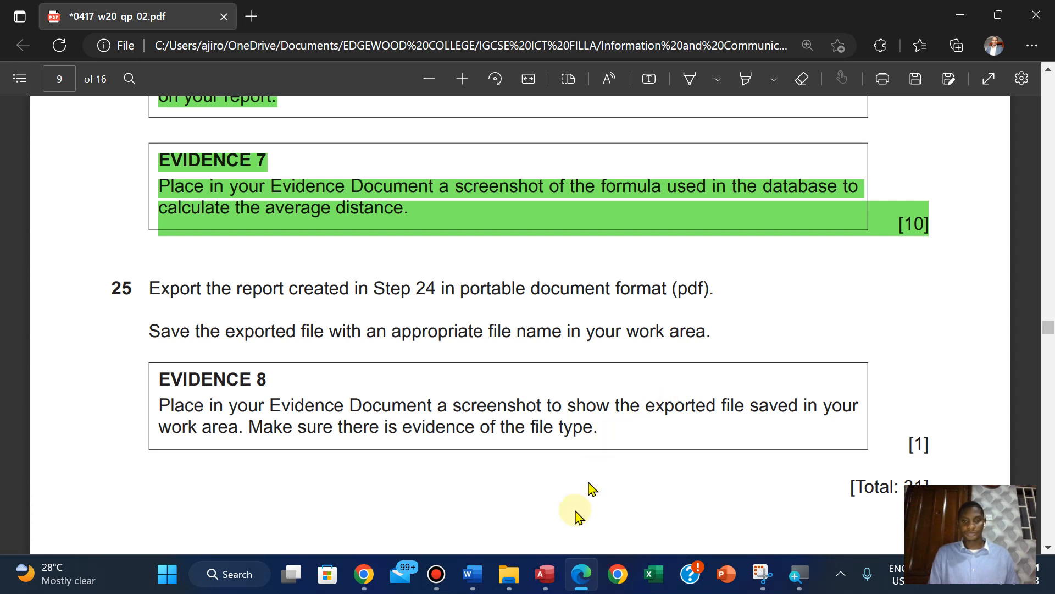
pyautogui.moveTo(556, 573)
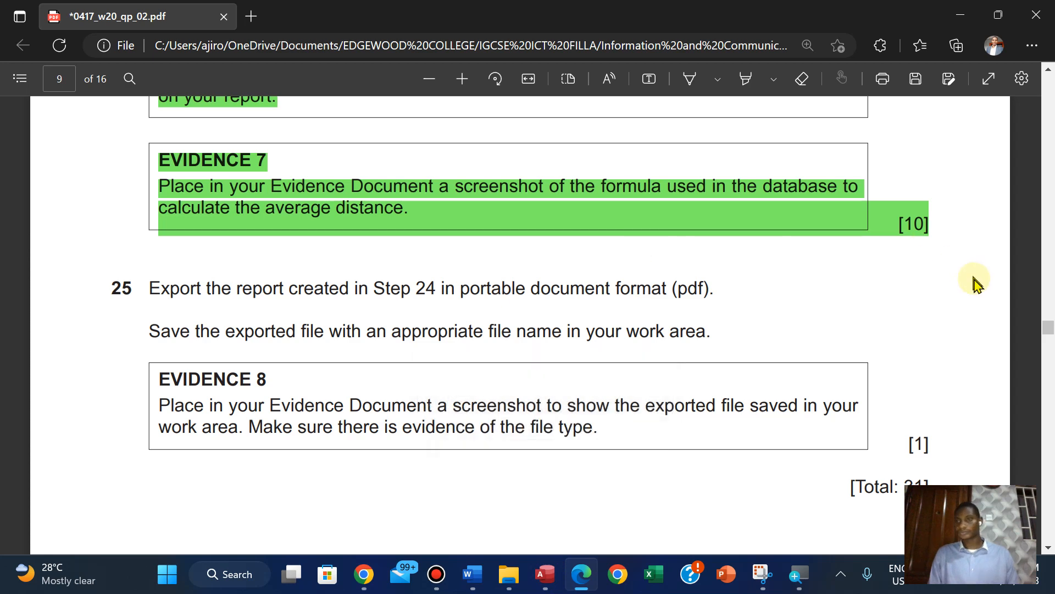
# Select the title text Winning Club Members in the Step 24 instructions, then switch to Access and open the report in Print Preview
pyautogui.scroll(5, 1044, 329)
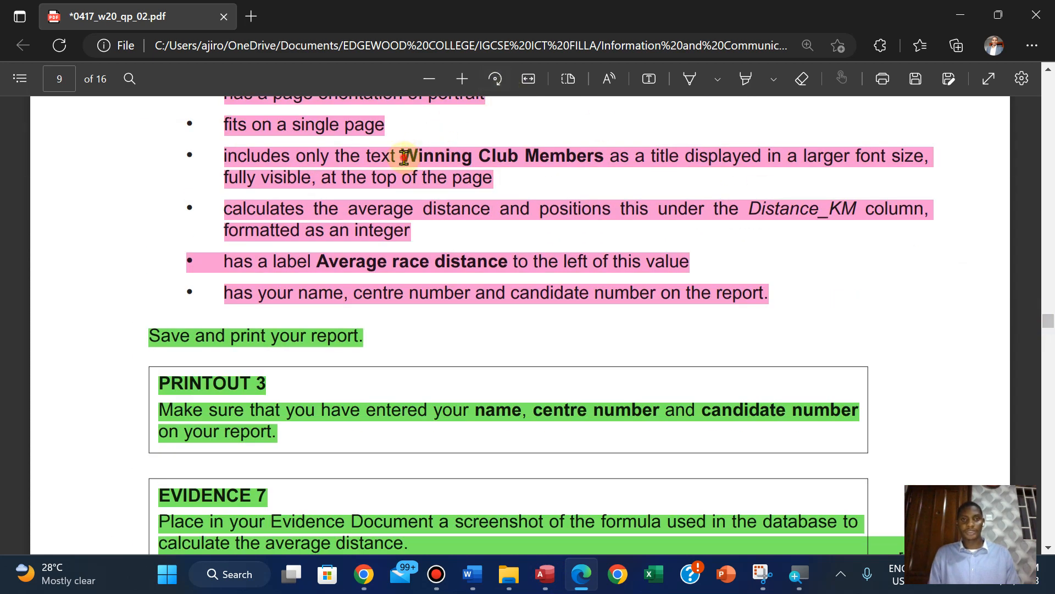
pyautogui.moveTo(404, 158); pyautogui.dragTo(603, 165)
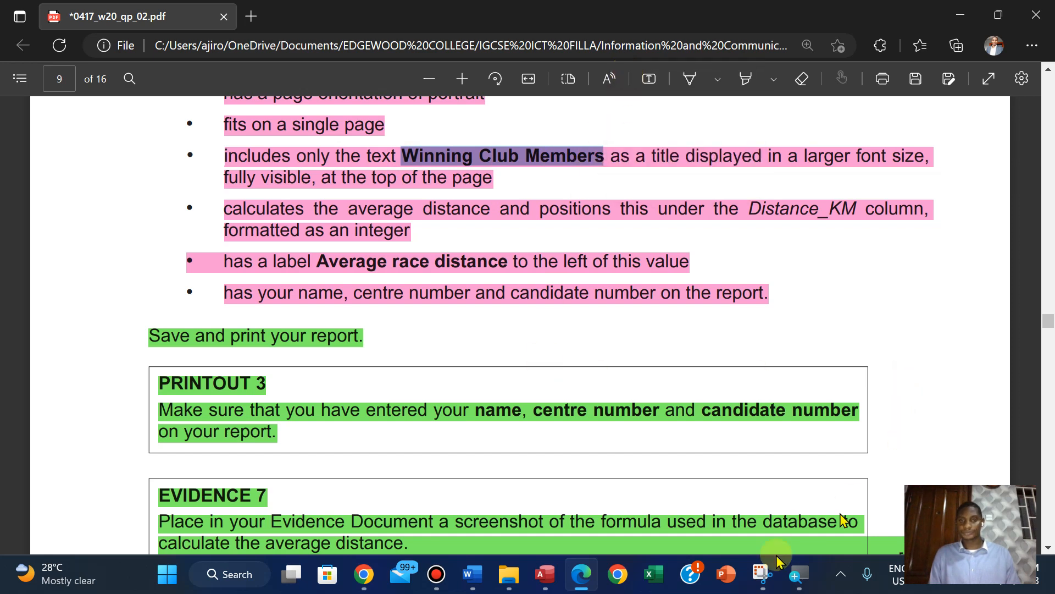
pyautogui.click(550, 577)
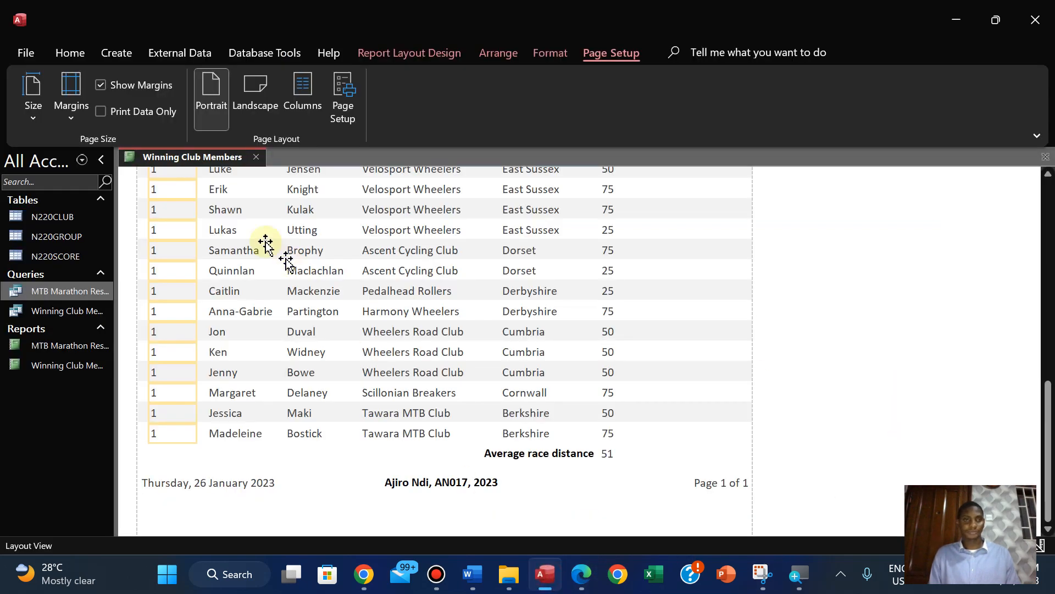
pyautogui.click(70, 54)
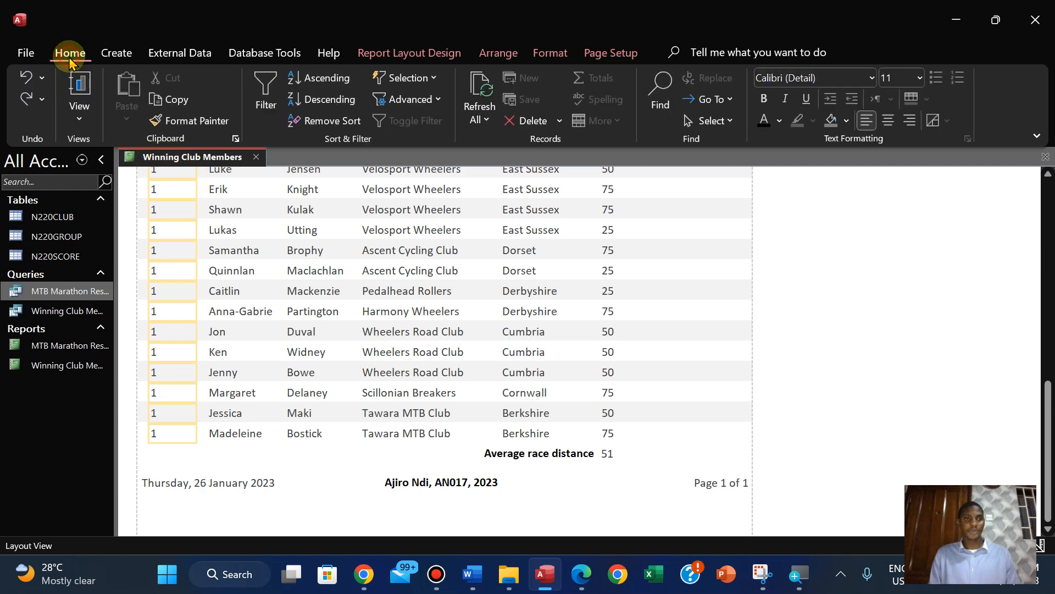
pyautogui.click(86, 120)
pyautogui.click(140, 198)
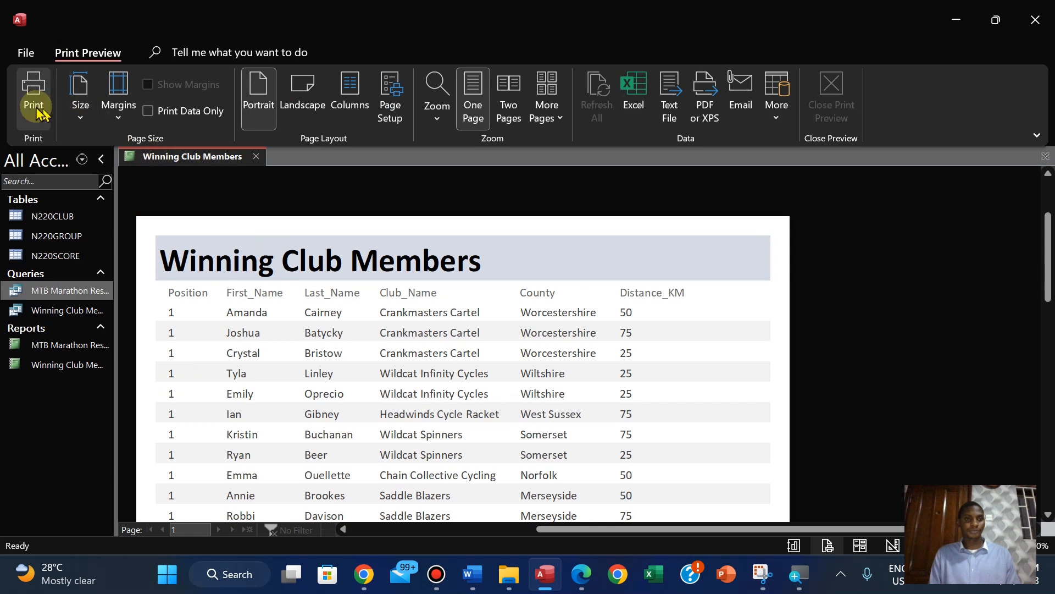
# Print all pages of the Winning Club Members report with Microsoft Print to PDF and save the PDF alongside the existing printouts
pyautogui.click(33, 91)
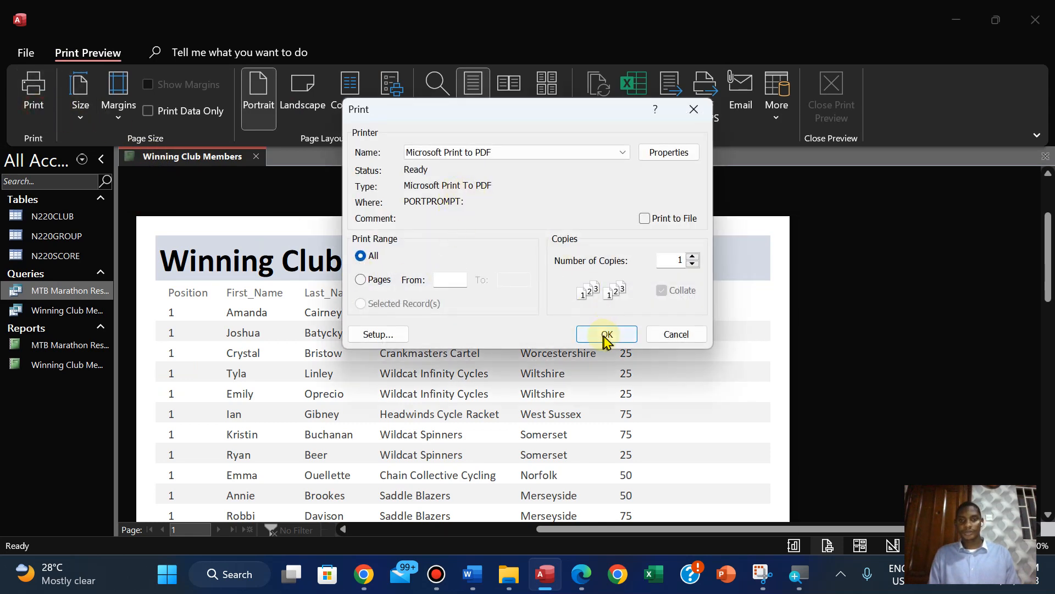
pyautogui.click(606, 335)
pyautogui.click(552, 396)
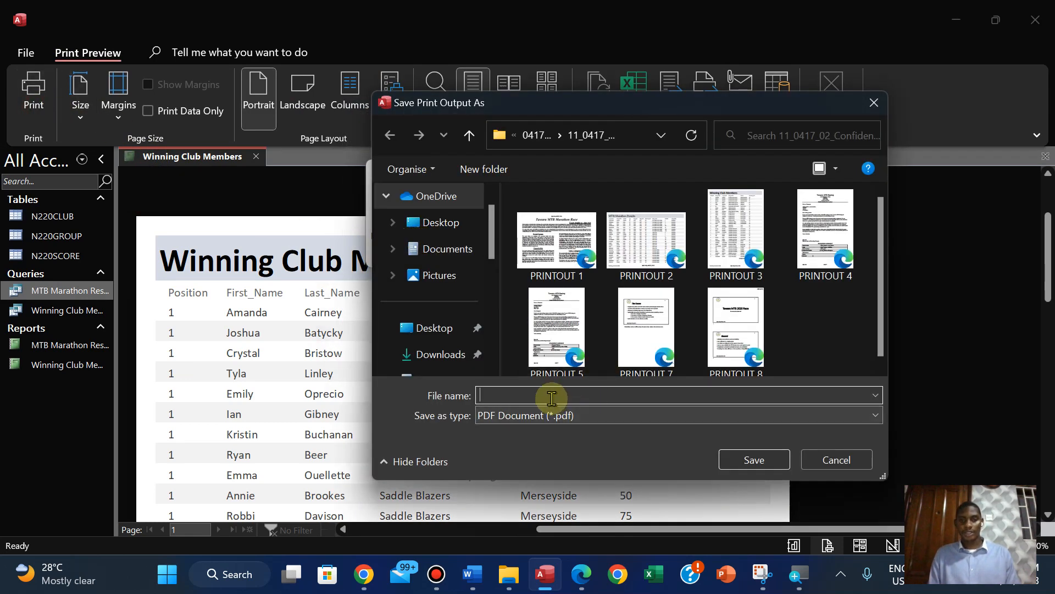
pyautogui.click(752, 462)
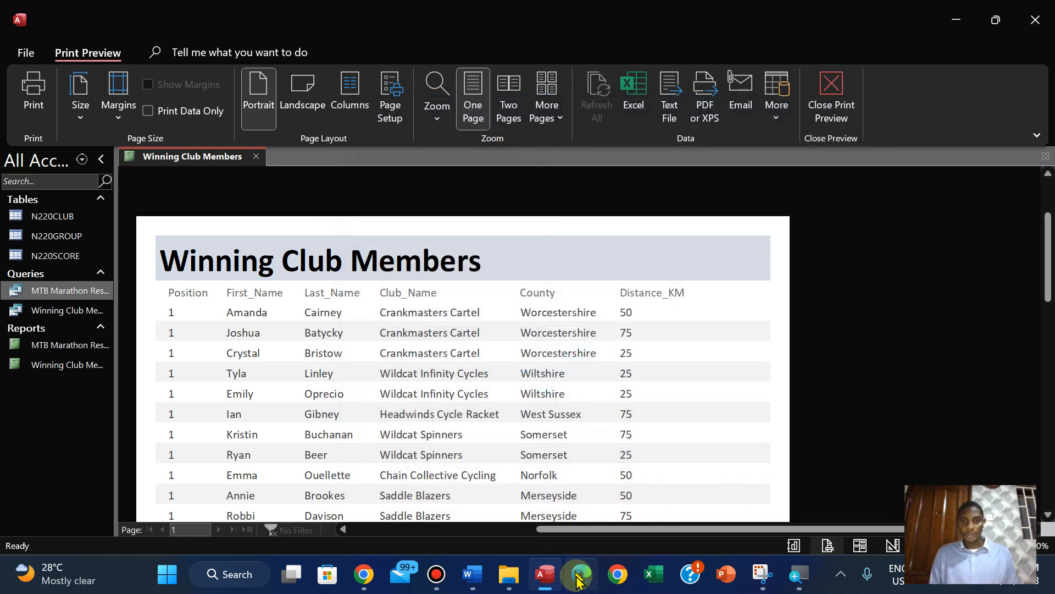
# Return to the exam paper in Edge and read the Step 25 and EVIDENCE 8 instructions
pyautogui.click(578, 576)
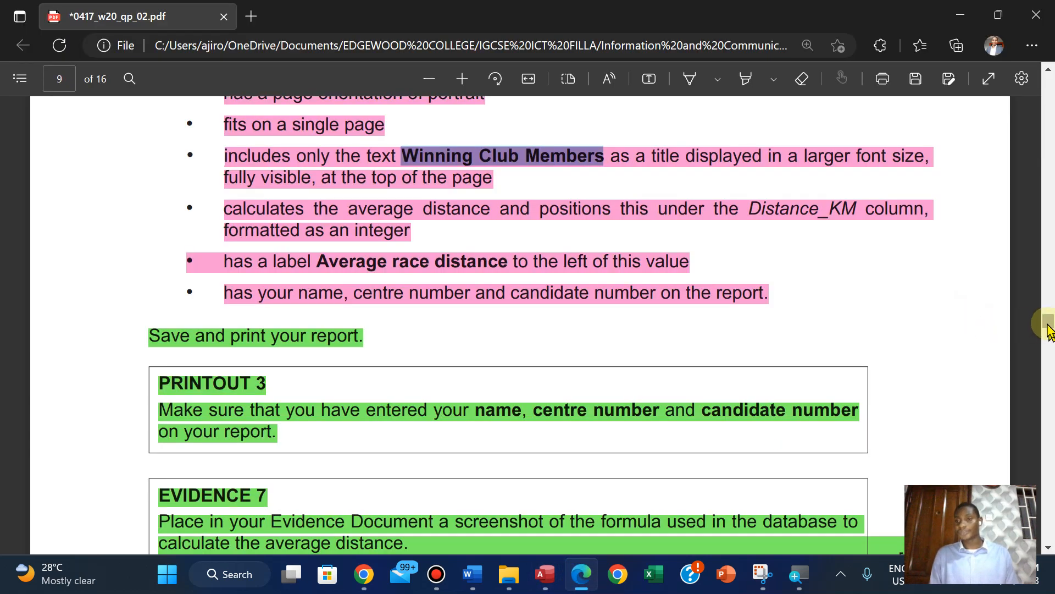
pyautogui.moveTo(1047, 328); pyautogui.dragTo(1047, 338)
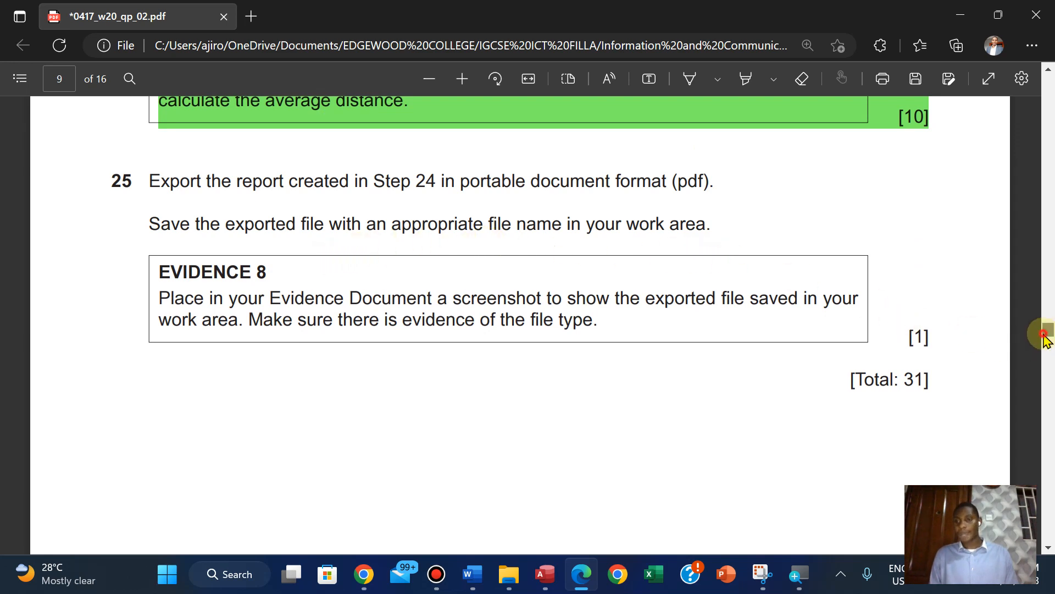
# In File Explorer, show the work folder's files in Details view and fit the Name column to the full file names
pyautogui.moveTo(1044, 336); pyautogui.dragTo(1043, 329)
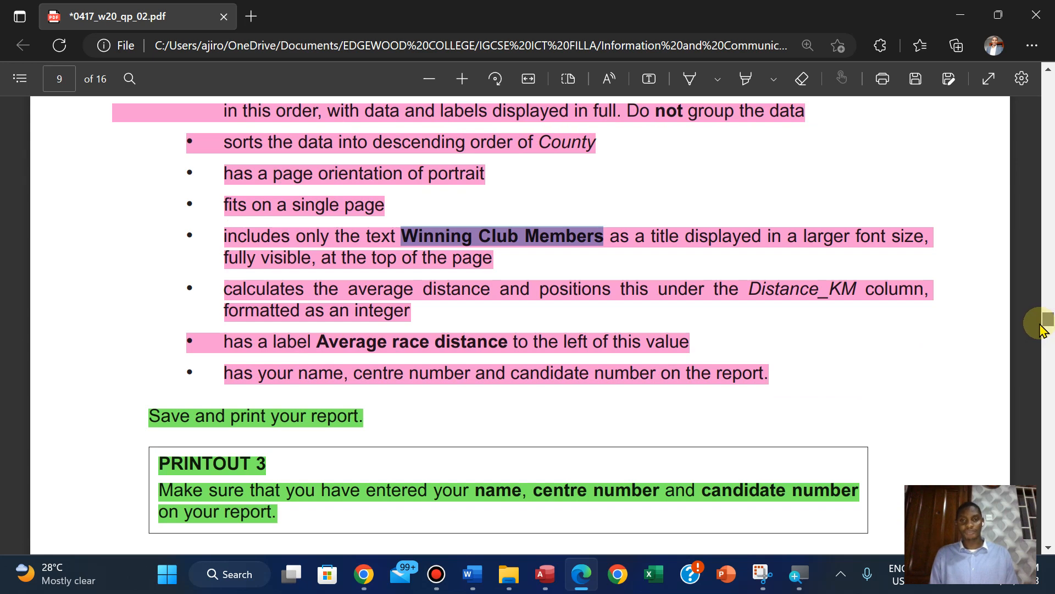
pyautogui.moveTo(1043, 329); pyautogui.dragTo(1043, 338)
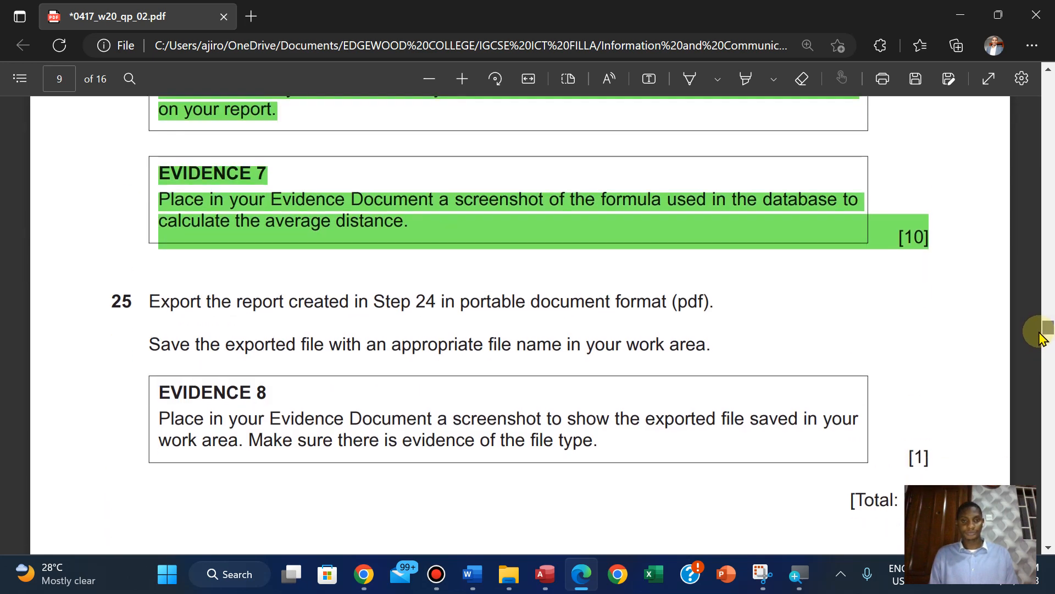
pyautogui.scroll(-1, 1040, 337)
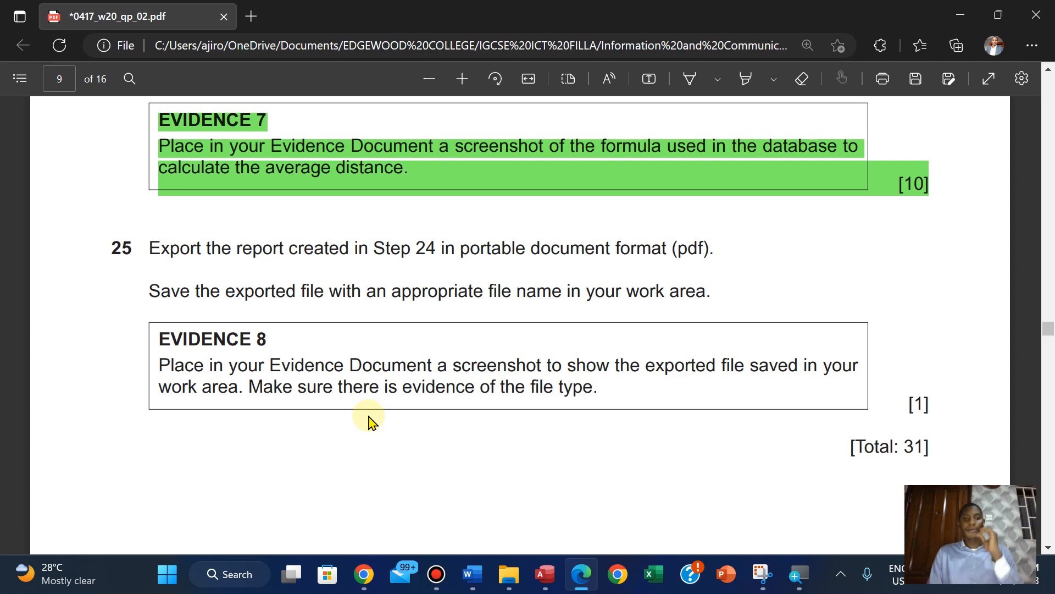
pyautogui.click(505, 570)
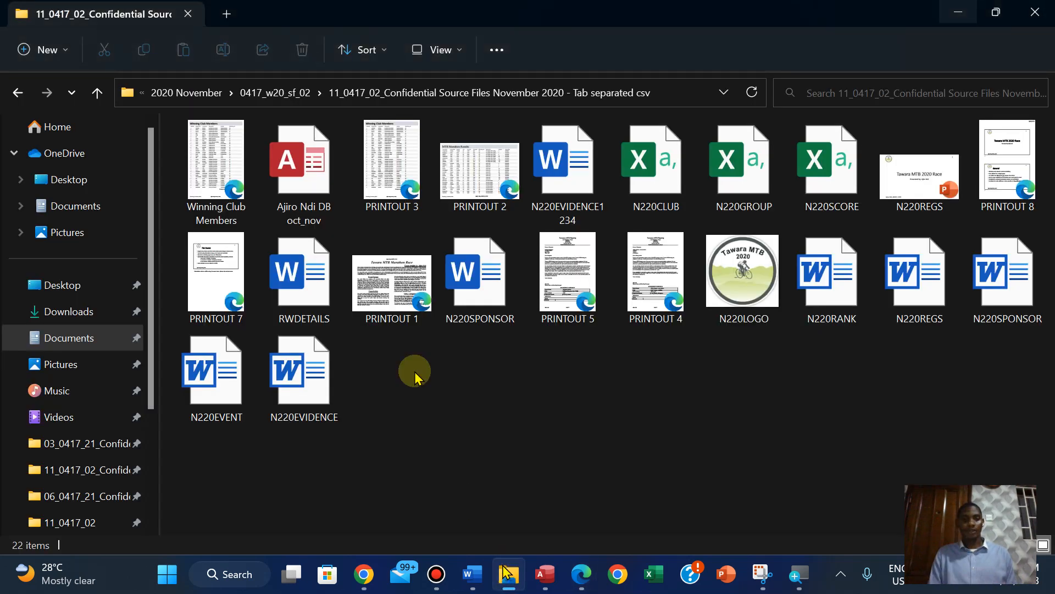
pyautogui.click(438, 55)
pyautogui.click(449, 219)
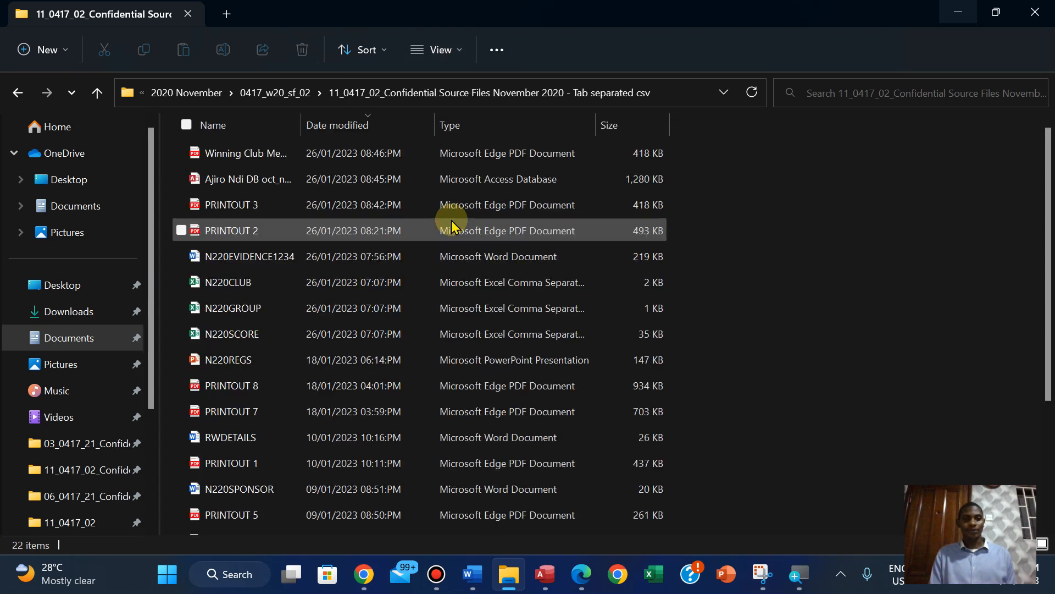
pyautogui.doubleClick(303, 119)
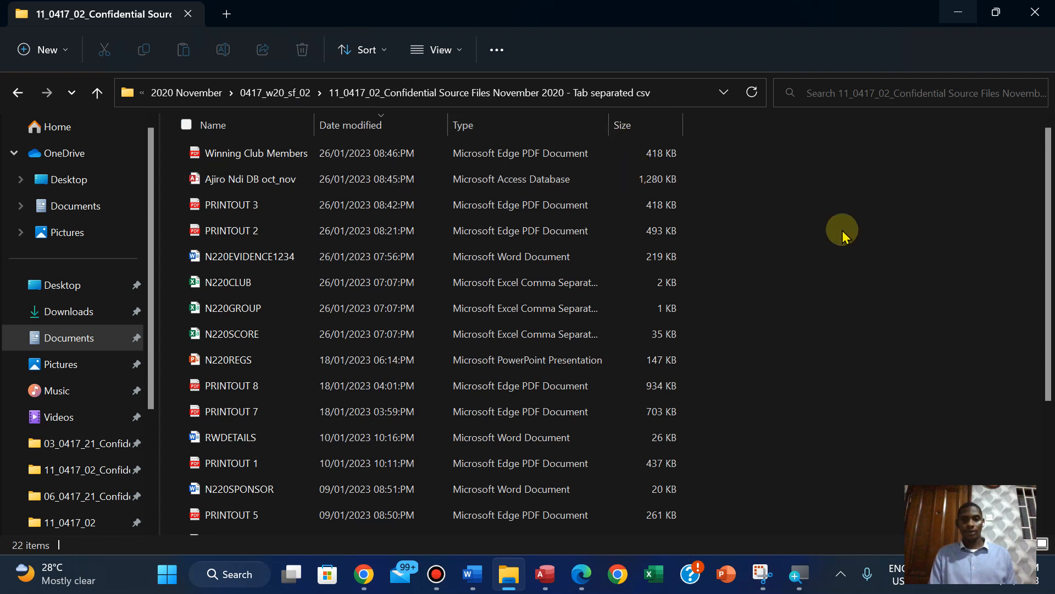
# Capture a Snipping Tool screenshot covering the folder path, column headings and the Winning Club Members PDF entry
pyautogui.click(761, 574)
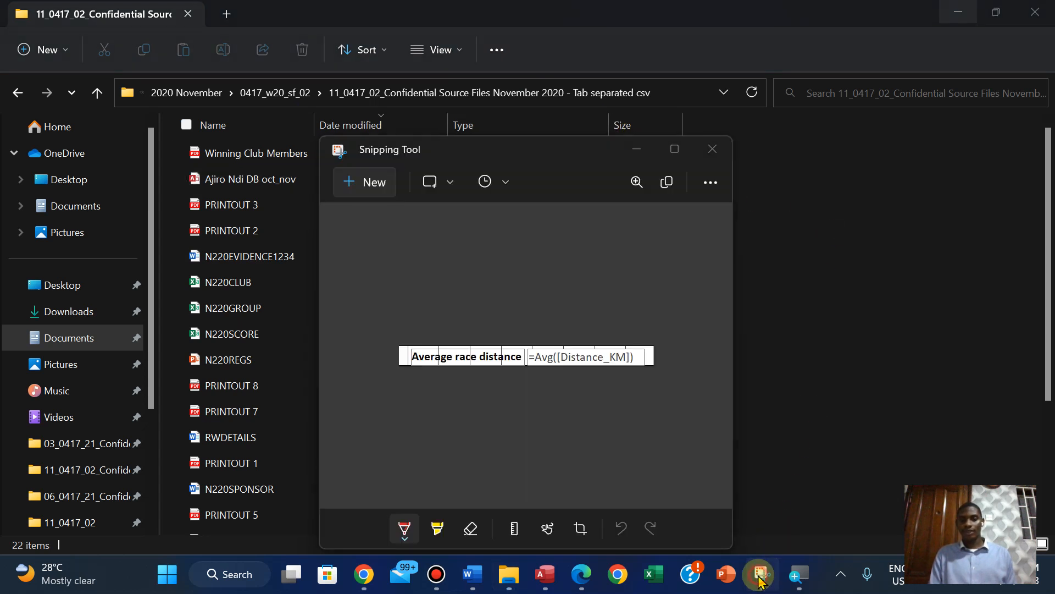
pyautogui.click(361, 190)
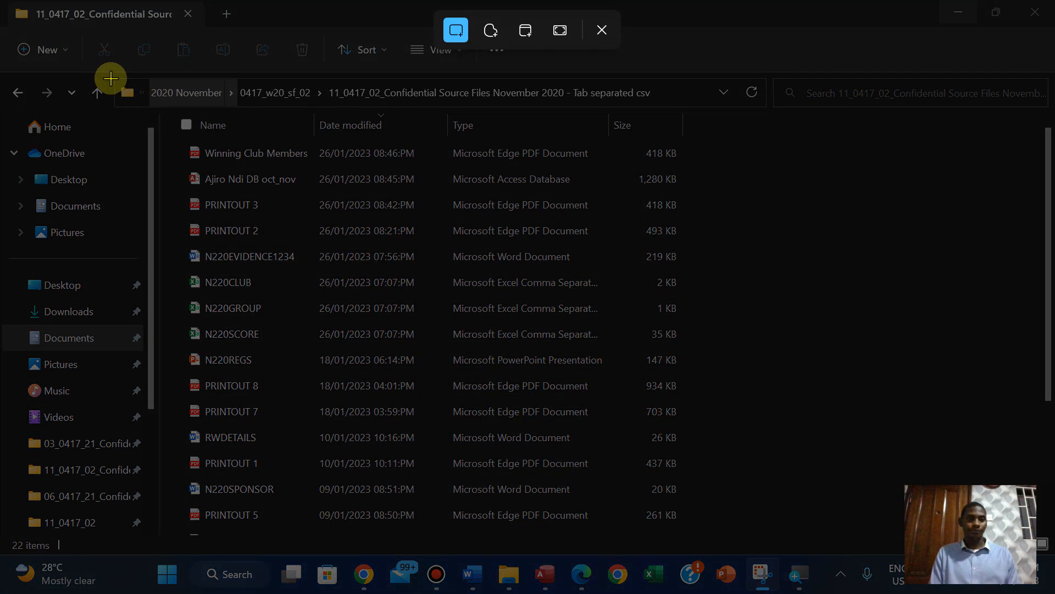
pyautogui.moveTo(111, 79); pyautogui.dragTo(181, 107)
pyautogui.moveTo(373, 144); pyautogui.dragTo(702, 165)
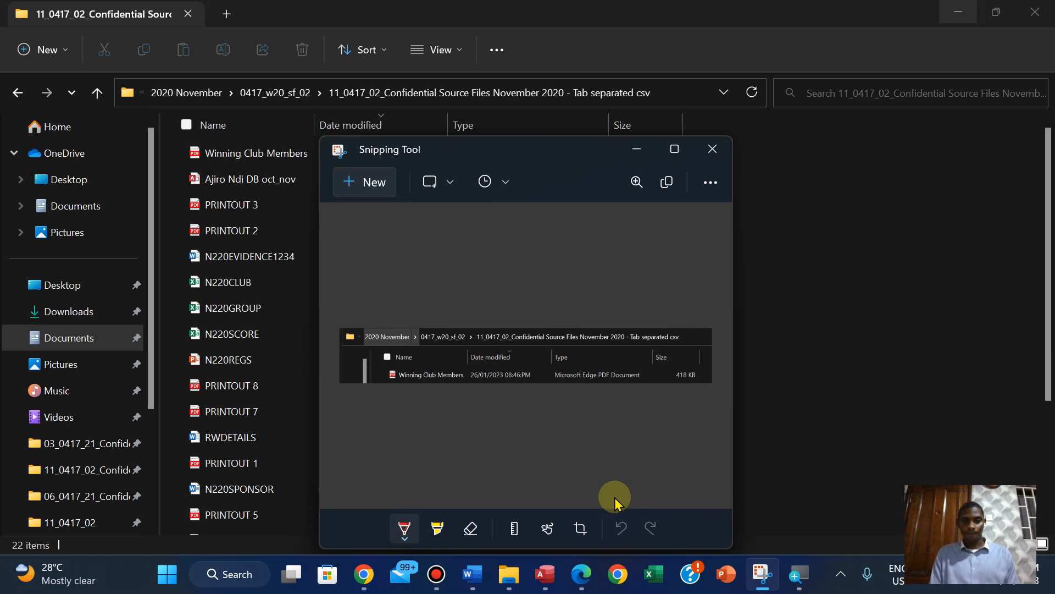
# Switch to Word and paste the screenshot below the Step 25 - EVIDENCE 8 heading in N220EVIDENCE1234
pyautogui.moveTo(476, 576)
pyautogui.click(464, 489)
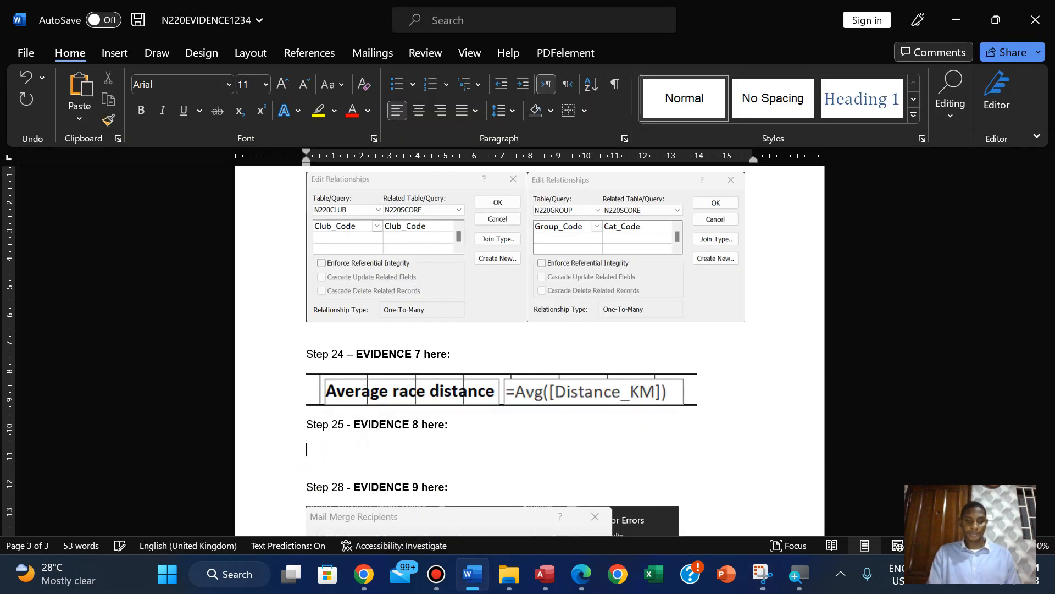
pyautogui.hotkey('ctrl', 'v')
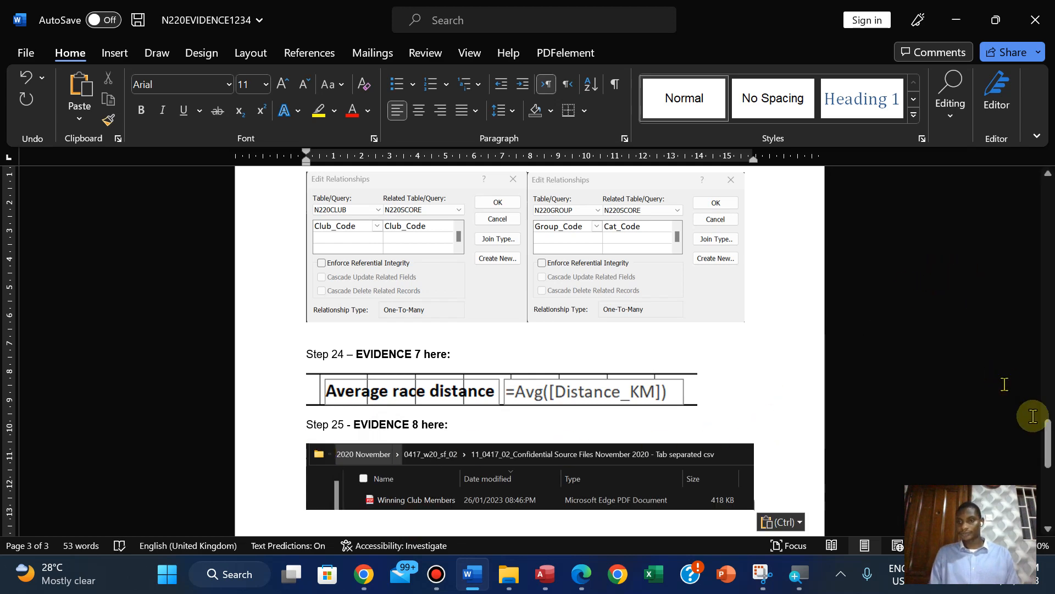
# Insert a page break before the Step 6 - EVIDENCE 4 heading and save the Evidence Document
pyautogui.moveTo(1047, 438); pyautogui.dragTo(963, 285)
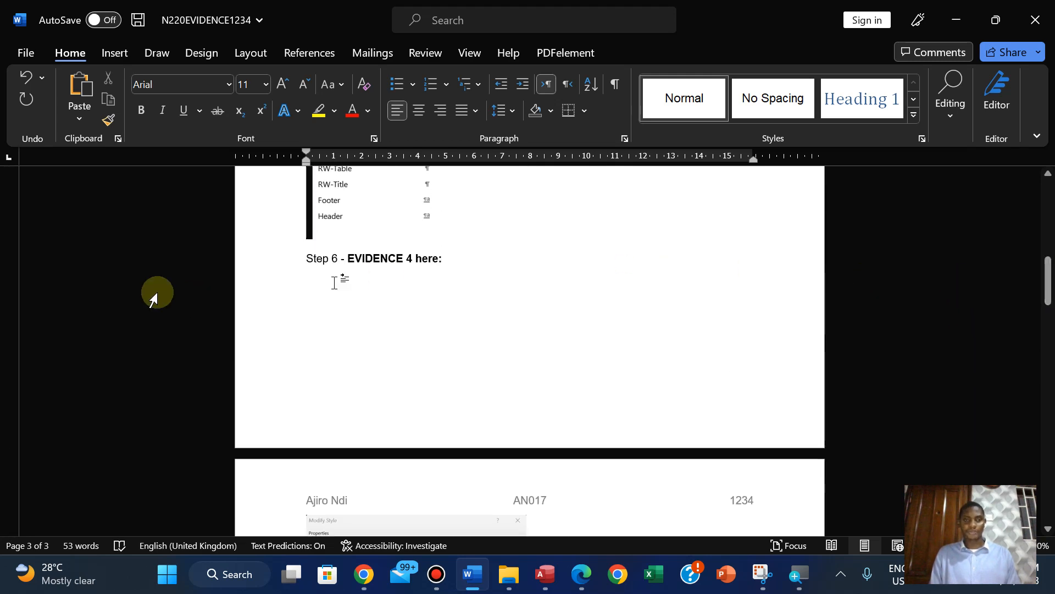
pyautogui.click(302, 258)
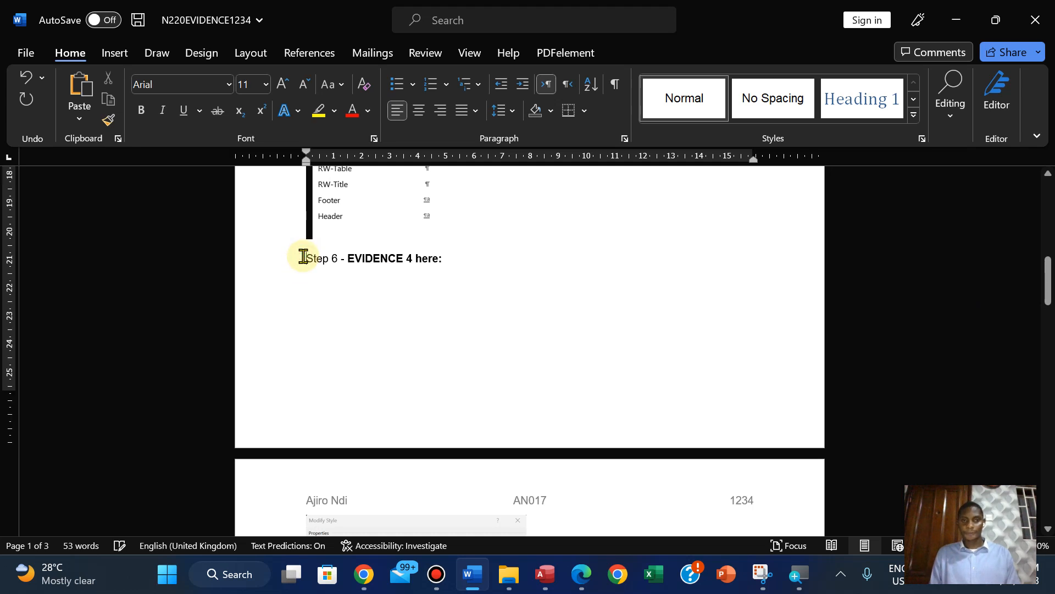
pyautogui.hotkey('ctrl', 'Return')
pyautogui.moveTo(1047, 251); pyautogui.dragTo(1044, 529)
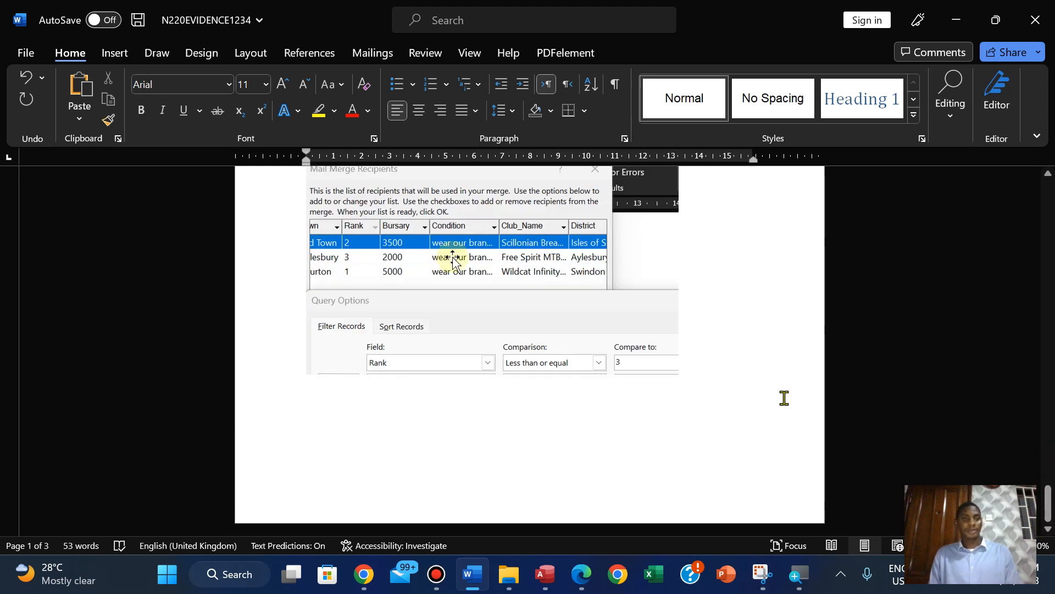
pyautogui.click(24, 53)
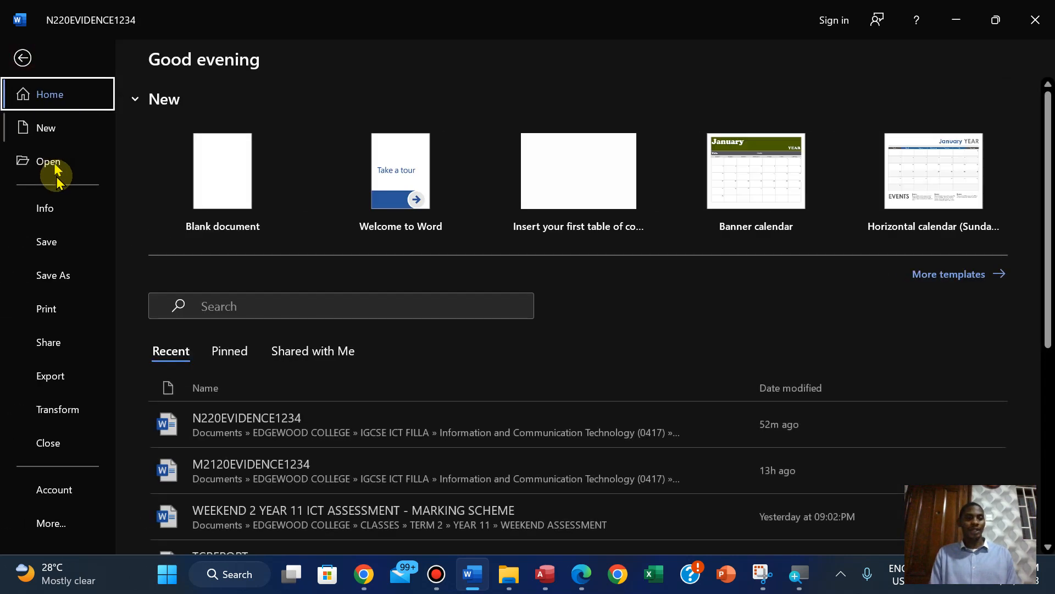
pyautogui.click(55, 241)
# Return to the exam paper in Edge and highlight the Step 25 and EVIDENCE 8 instructions in green
pyautogui.moveTo(549, 585)
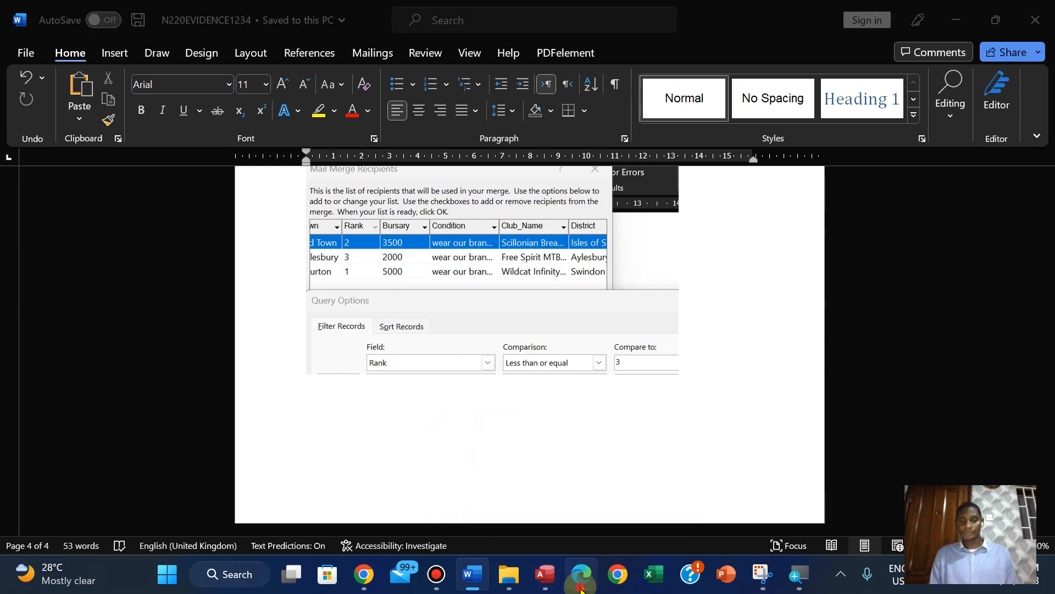
pyautogui.click(582, 574)
pyautogui.moveTo(153, 244); pyautogui.dragTo(945, 411)
pyautogui.moveTo(965, 320)
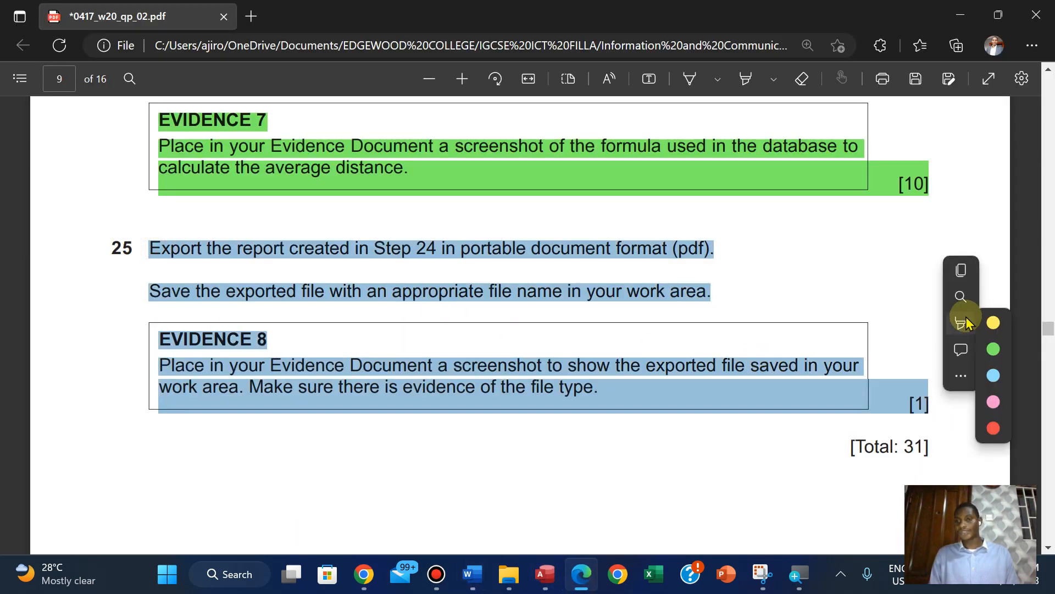
pyautogui.click(836, 350)
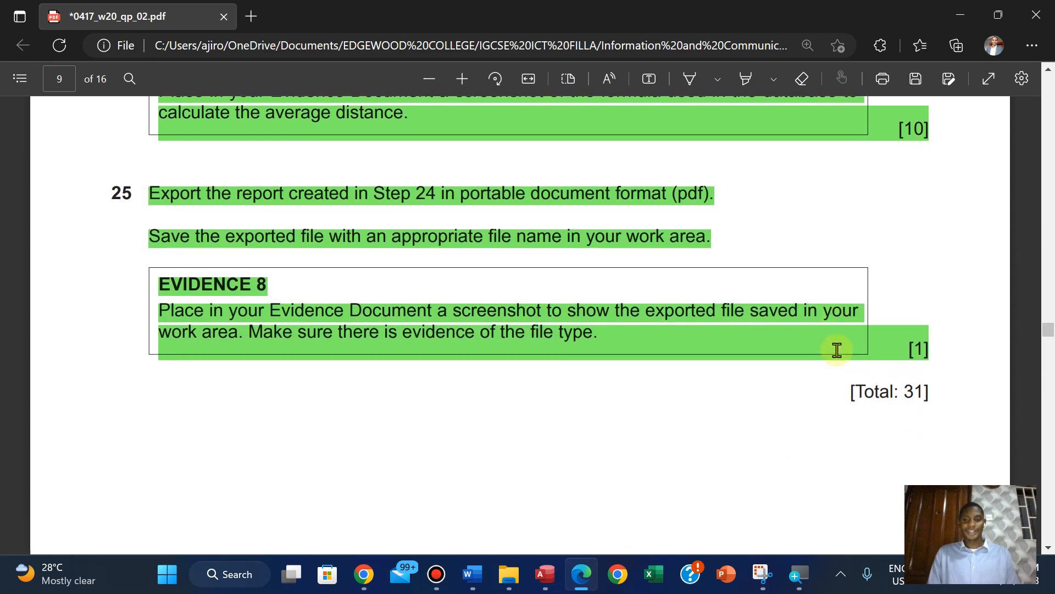
# Look through the remaining exam tasks for unhighlighted instructions and read Task 5 on printing the Evidence Document
pyautogui.scroll(-10, 837, 349)
pyautogui.scroll(-15, 836, 350)
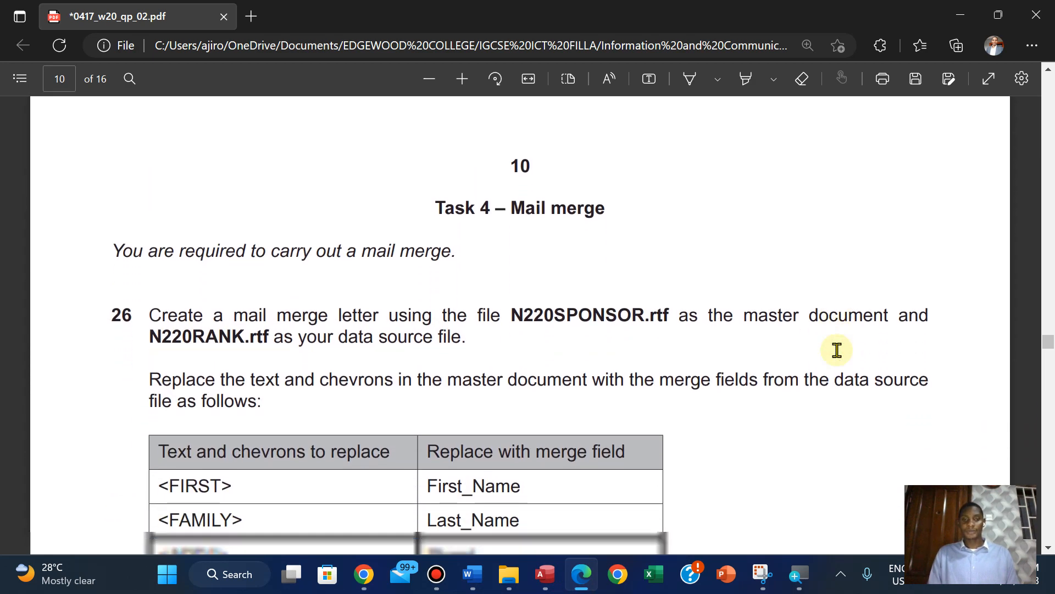
pyautogui.scroll(-10, 836, 350)
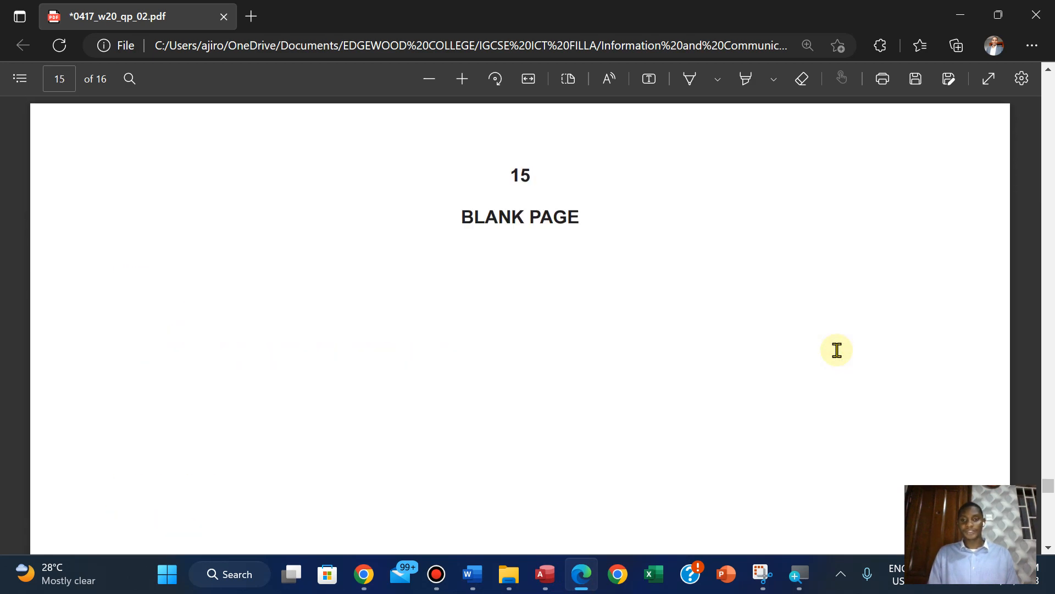
pyautogui.scroll(8, 837, 350)
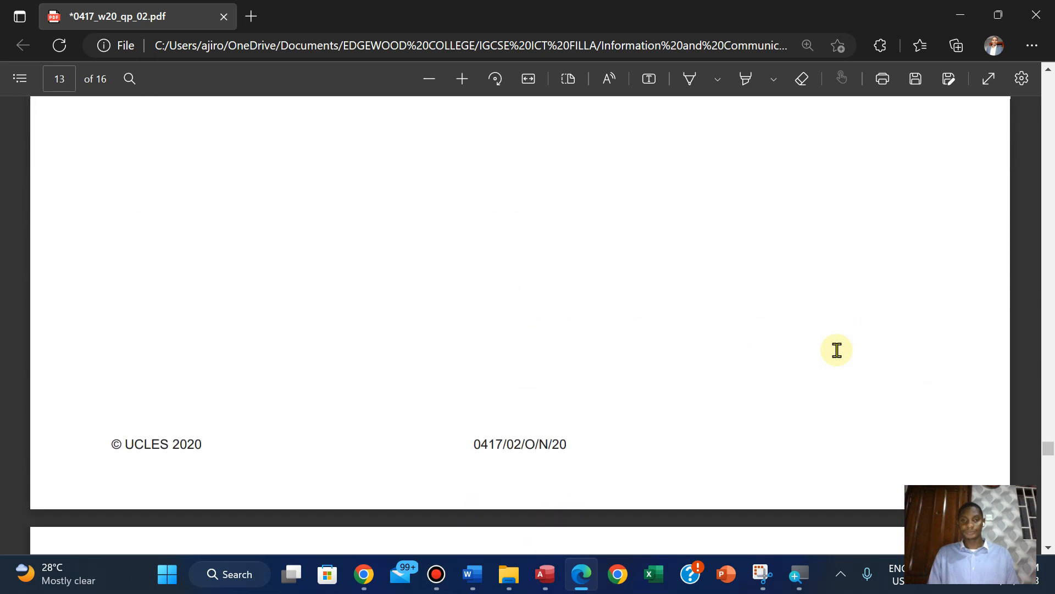
pyautogui.scroll(8, 836, 350)
pyautogui.scroll(-4, 837, 350)
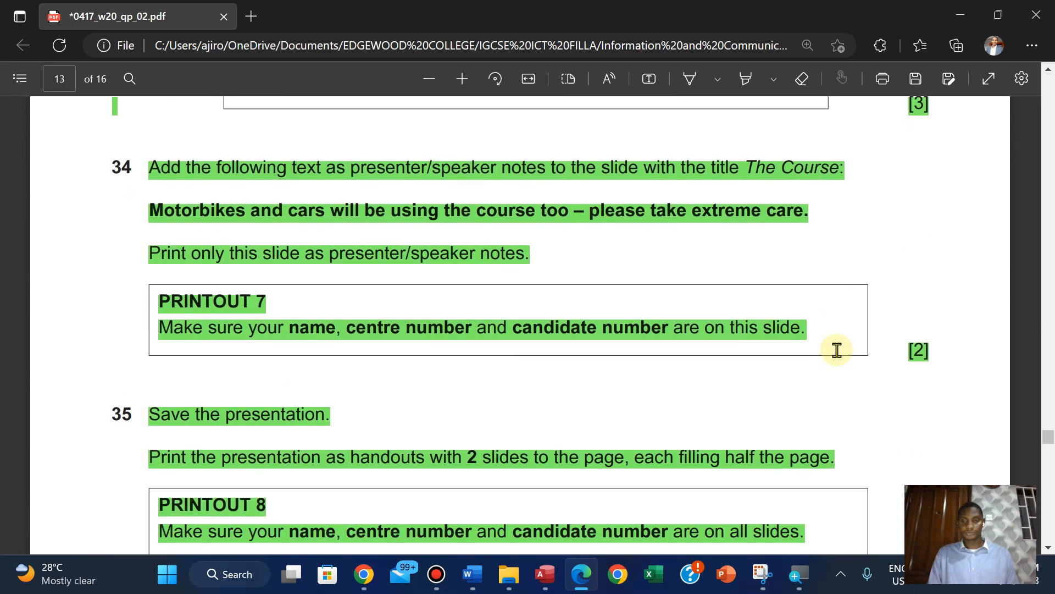
pyautogui.scroll(-10, 837, 350)
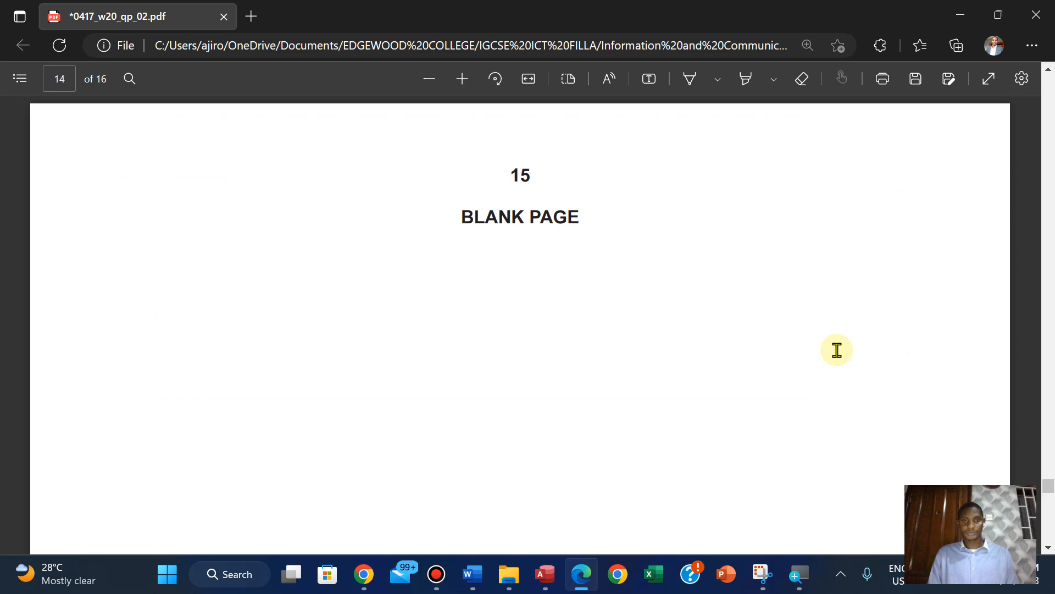
pyautogui.scroll(15, 836, 350)
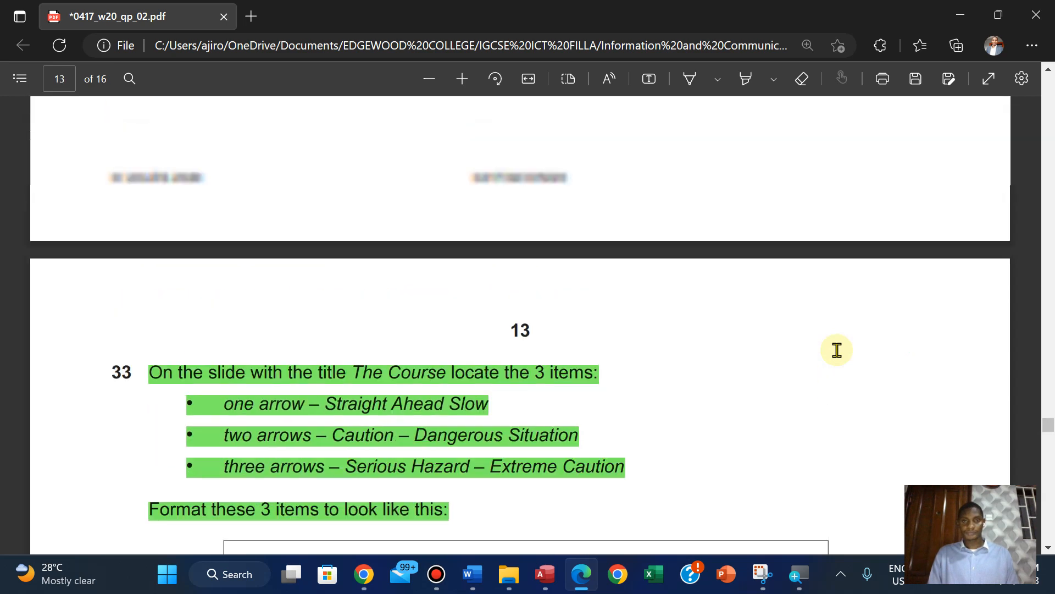
pyautogui.scroll(10, 836, 350)
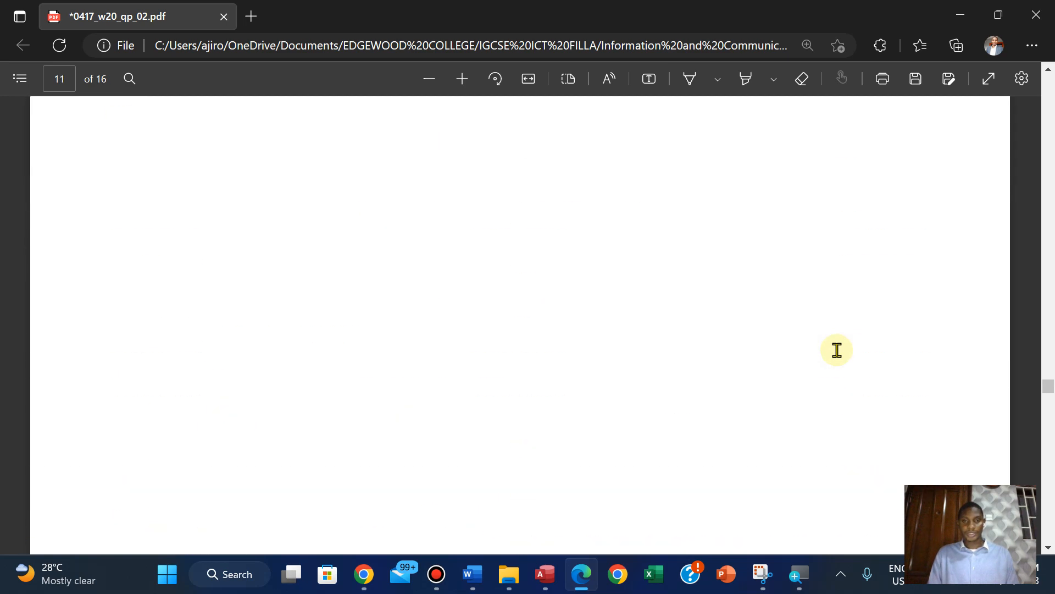
pyautogui.scroll(-5, 837, 350)
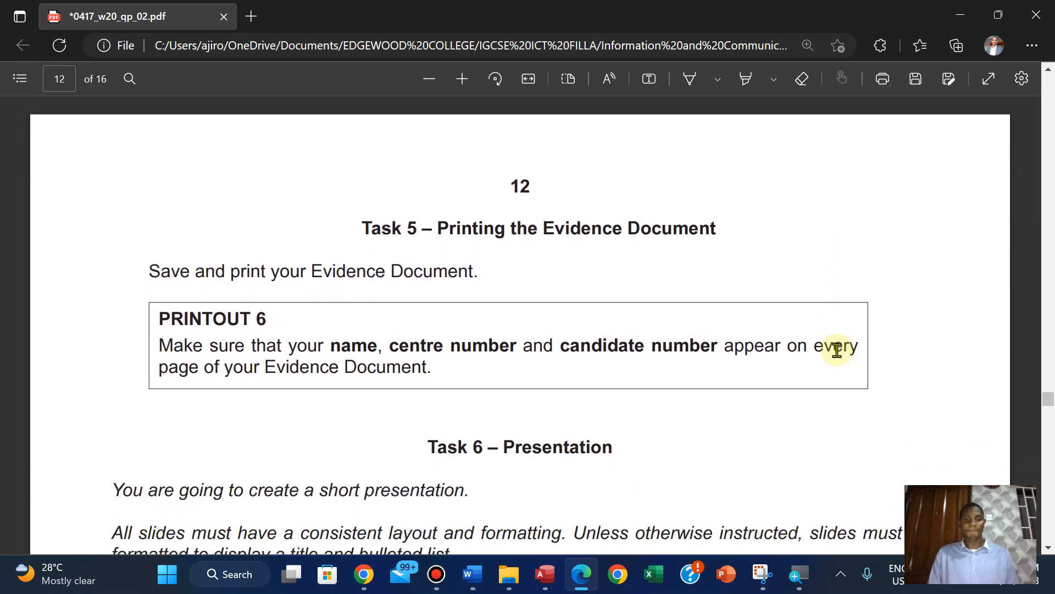
pyautogui.scroll(1, 836, 350)
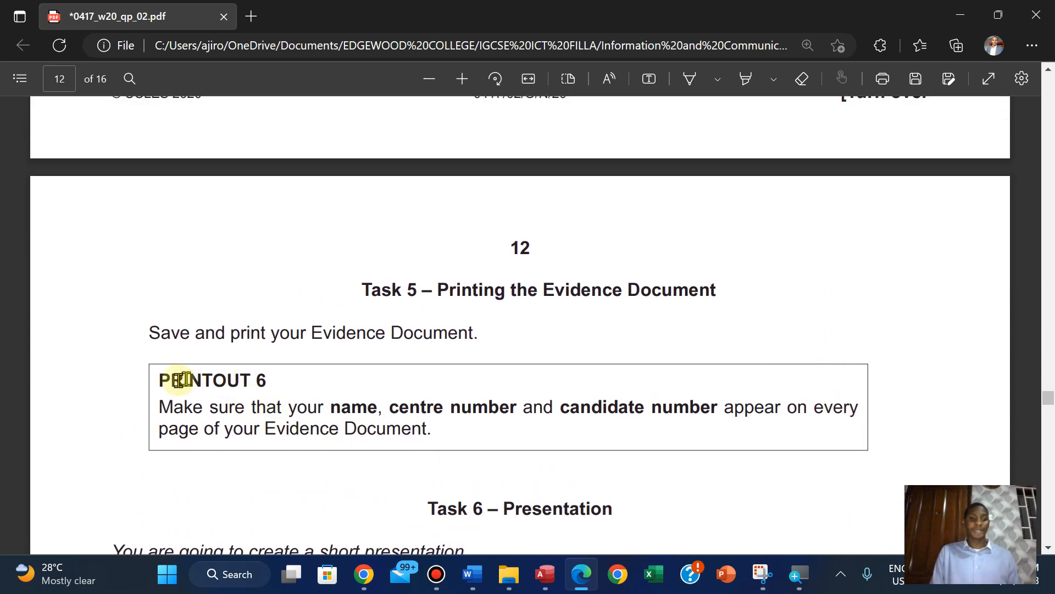
# Check the Evidence Document's page header in Word, then copy the text PRINTOUT 6 from the exam paper in Edge
pyautogui.click(475, 589)
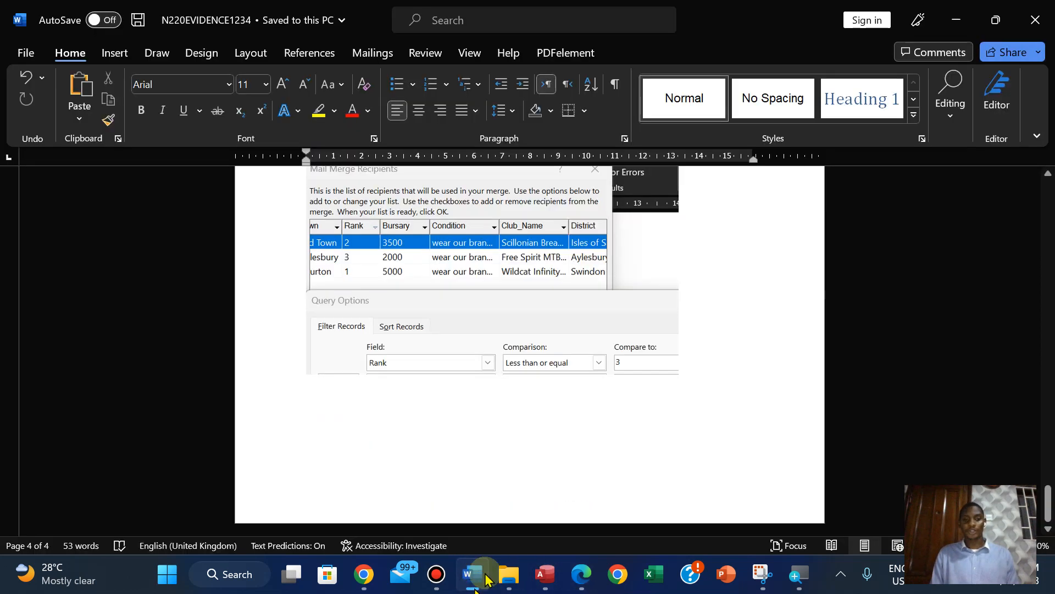
pyautogui.moveTo(1049, 502); pyautogui.dragTo(992, 205)
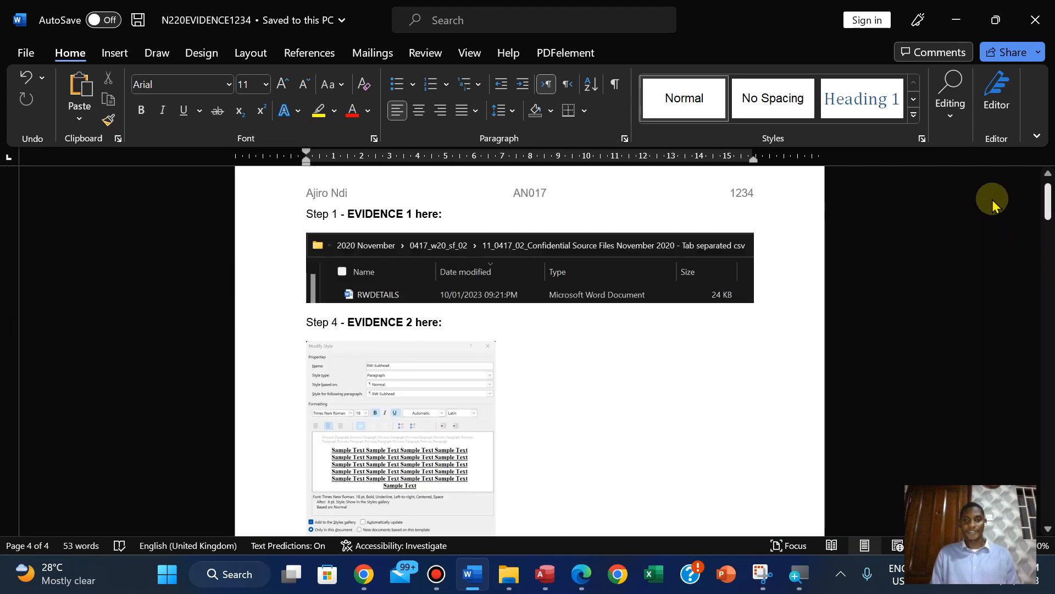
pyautogui.click(587, 580)
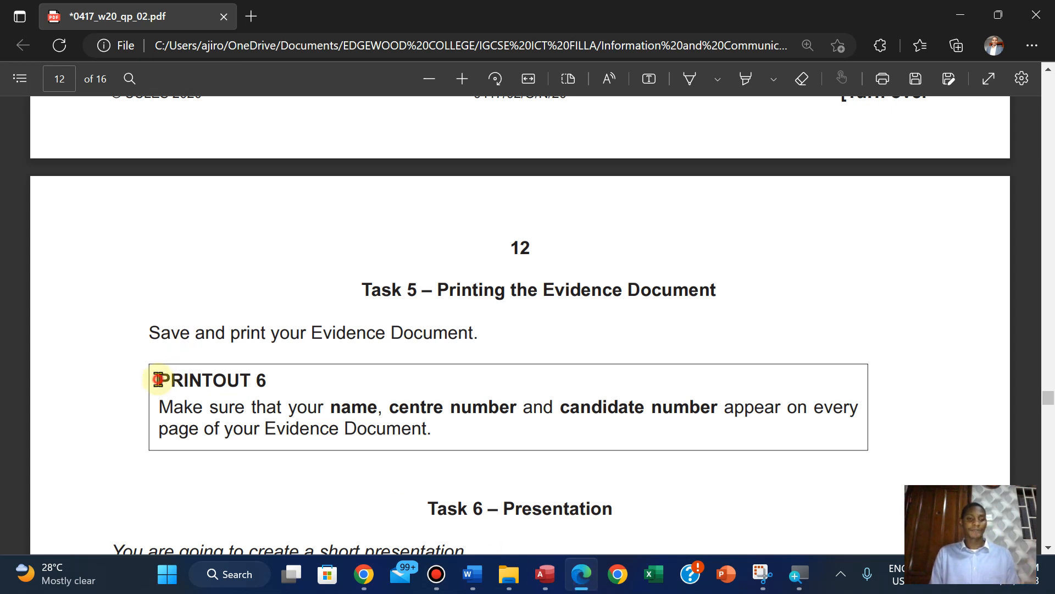
pyautogui.moveTo(158, 379); pyautogui.dragTo(265, 379)
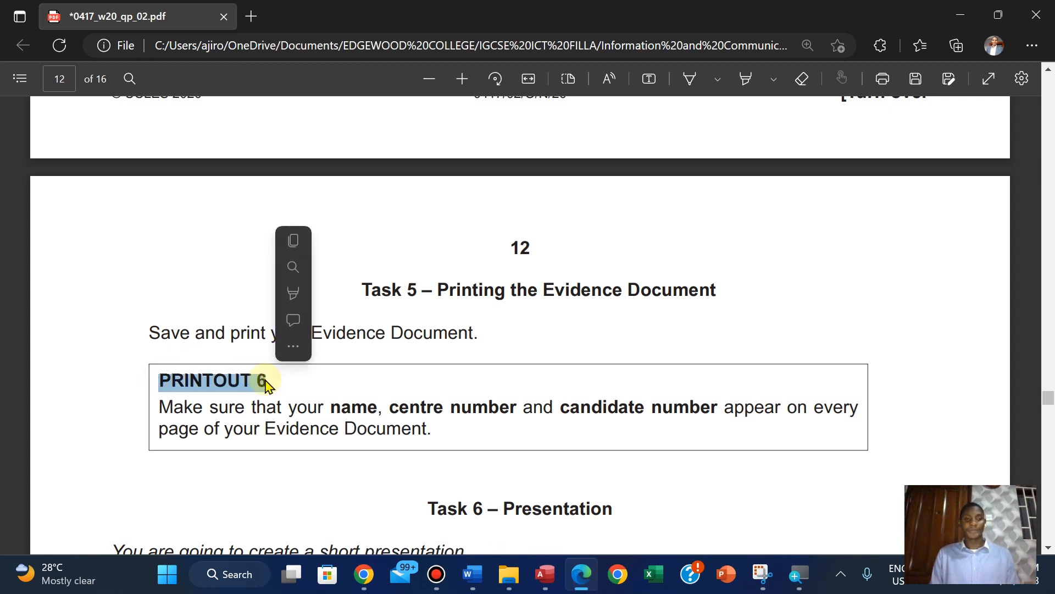
pyautogui.click(286, 242)
# Switch to Word and look through every page of the Evidence Document in the print preview
pyautogui.click(472, 575)
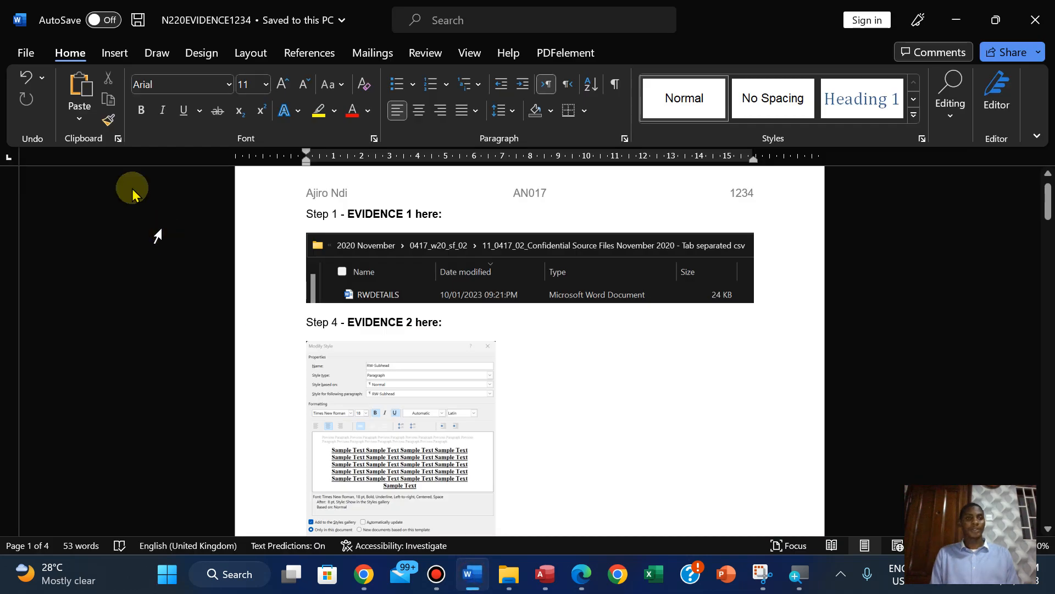
pyautogui.click(22, 49)
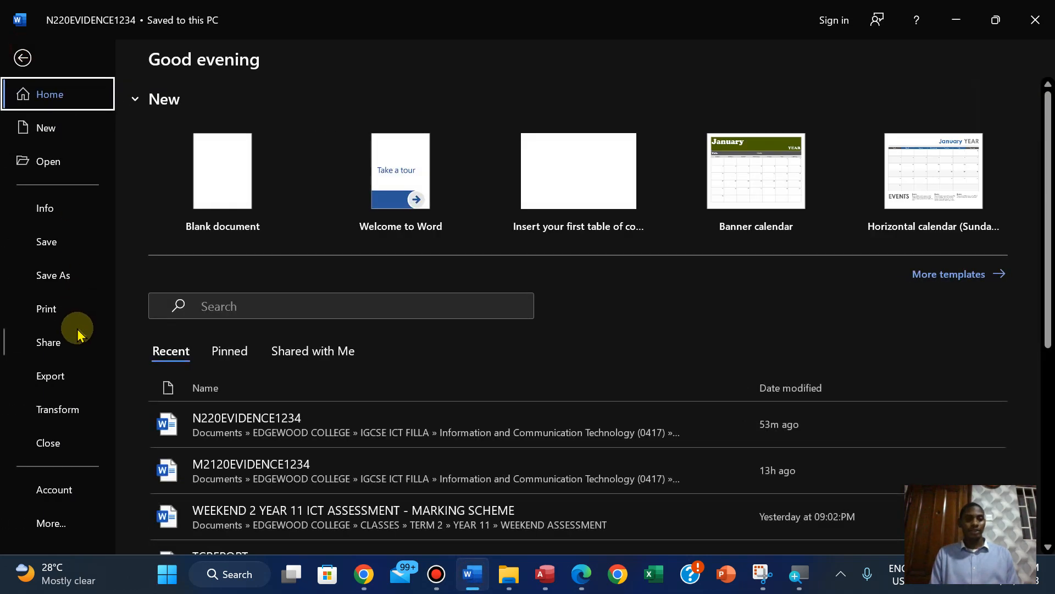
pyautogui.click(43, 307)
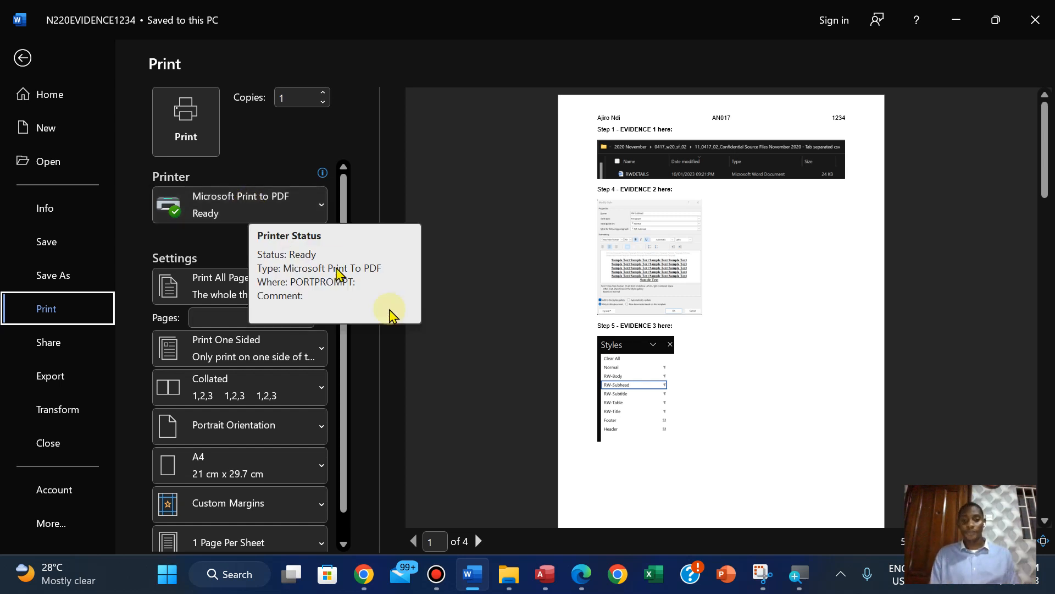
pyautogui.click(479, 542)
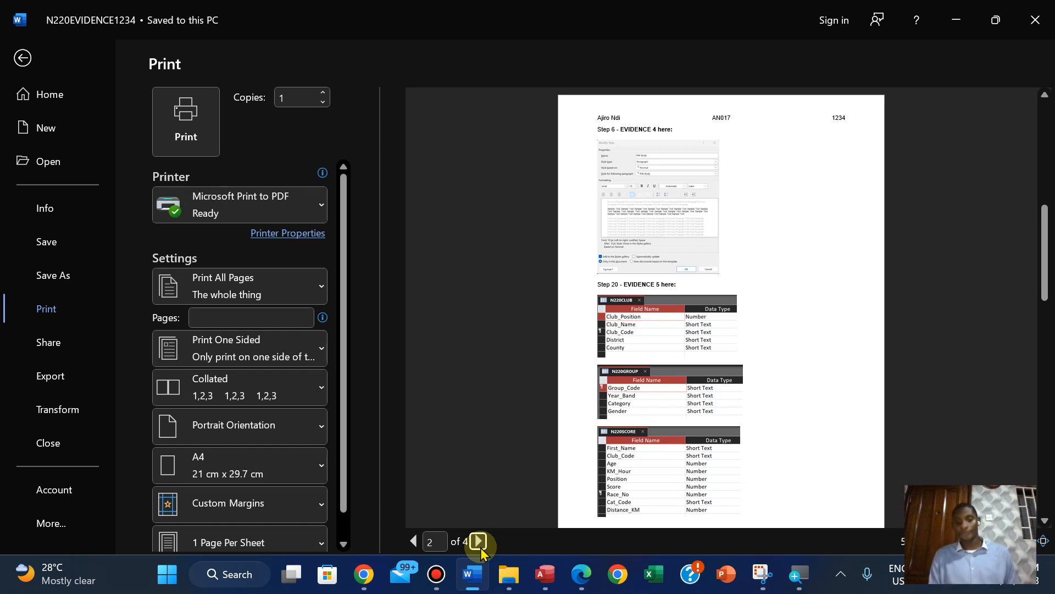
pyautogui.click(479, 544)
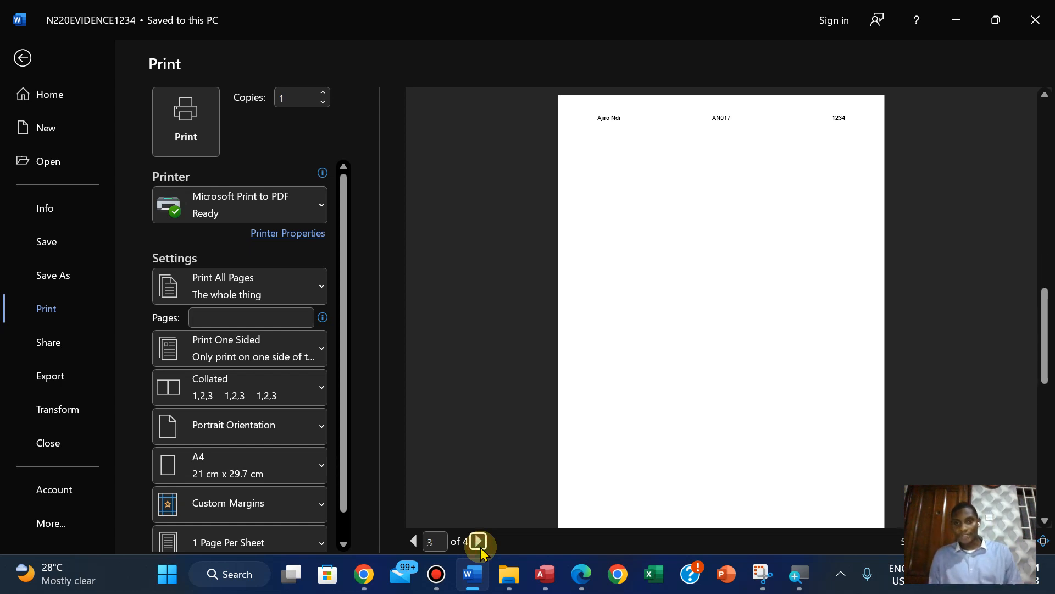
pyautogui.click(479, 543)
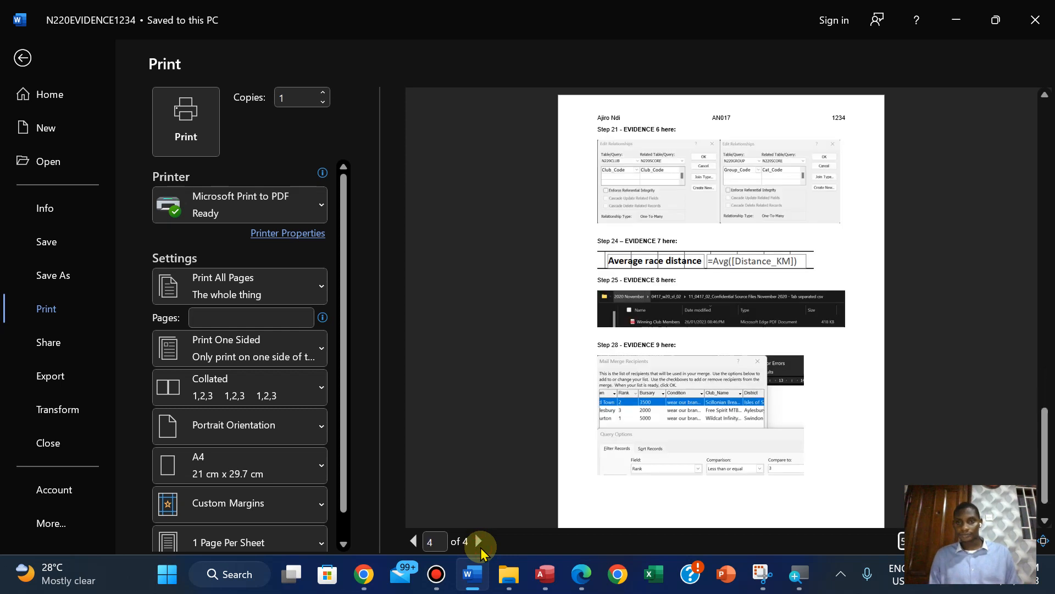
pyautogui.click(414, 544)
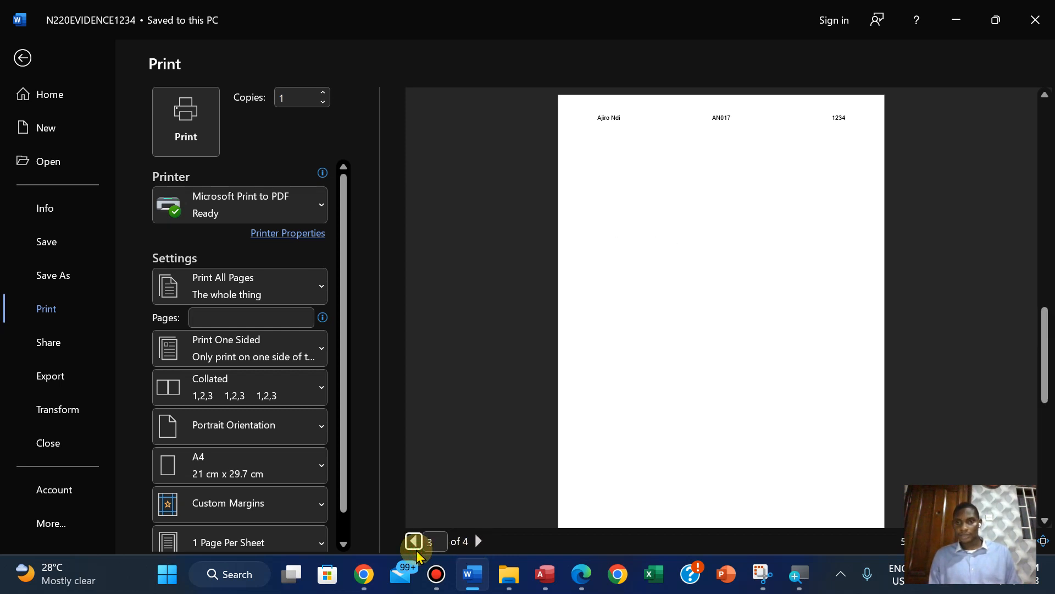
pyautogui.click(746, 248)
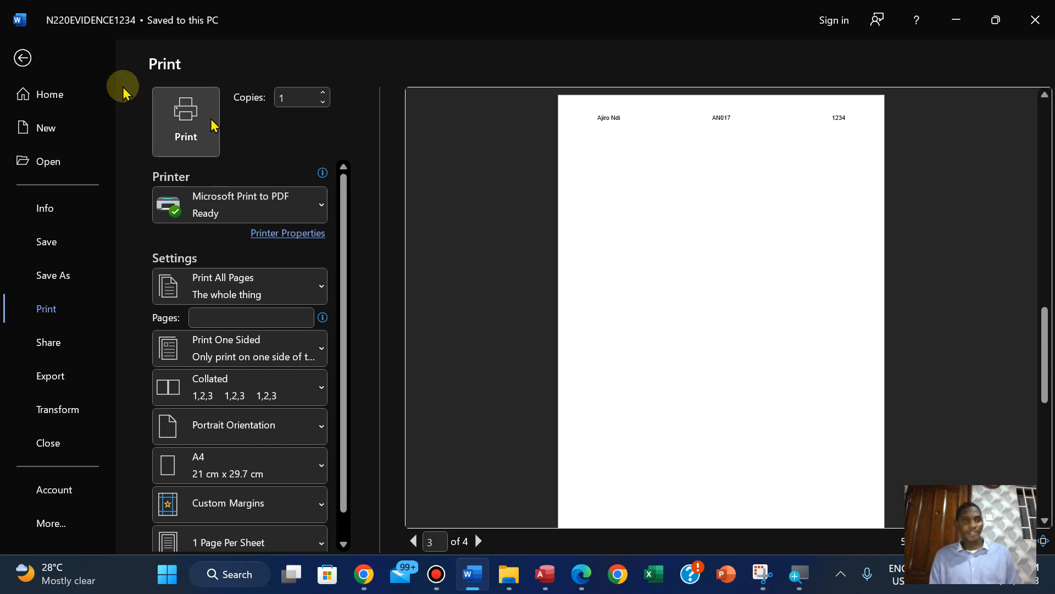
pyautogui.click(20, 61)
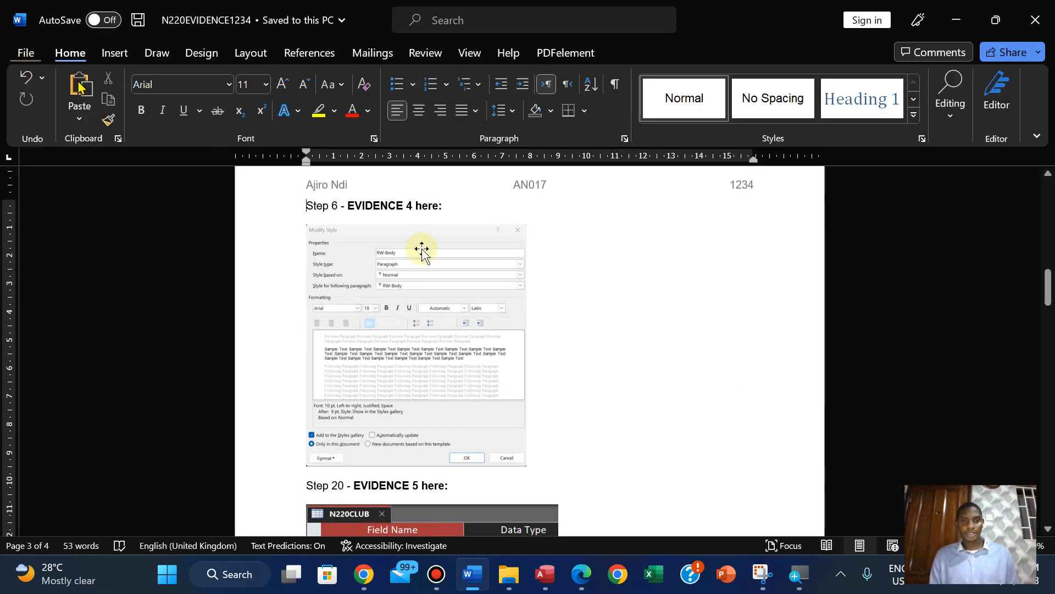
pyautogui.moveTo(1048, 298); pyautogui.dragTo(1048, 423)
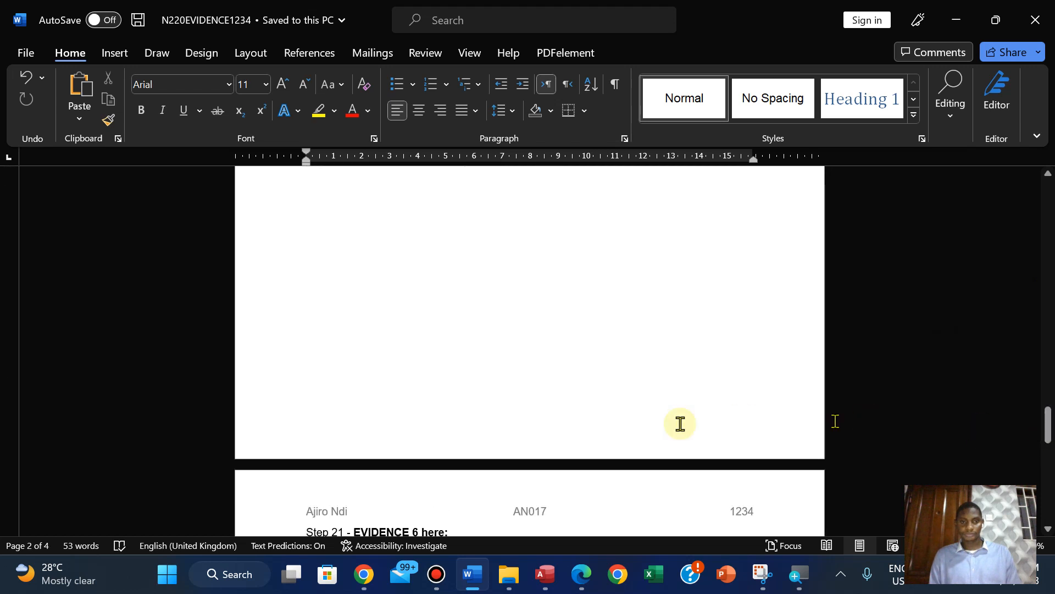
pyautogui.click(398, 373)
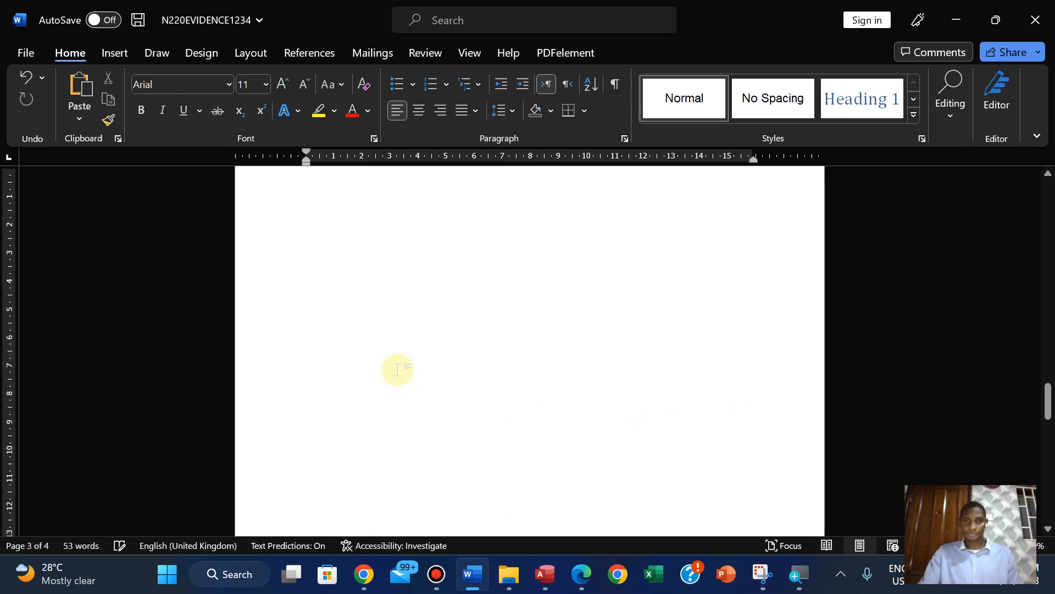
pyautogui.press('Down')
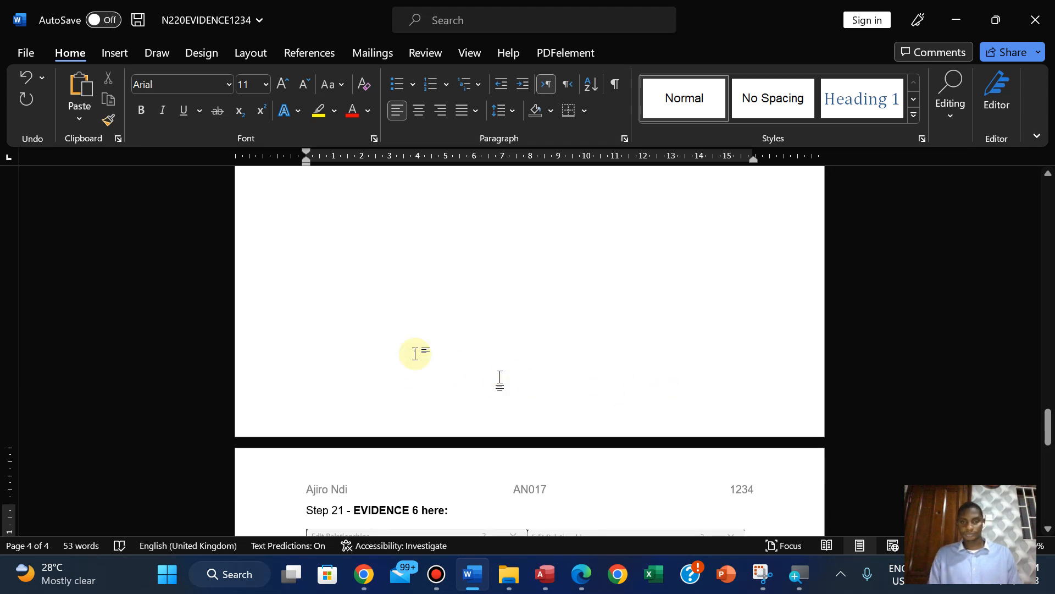
pyautogui.click(919, 546)
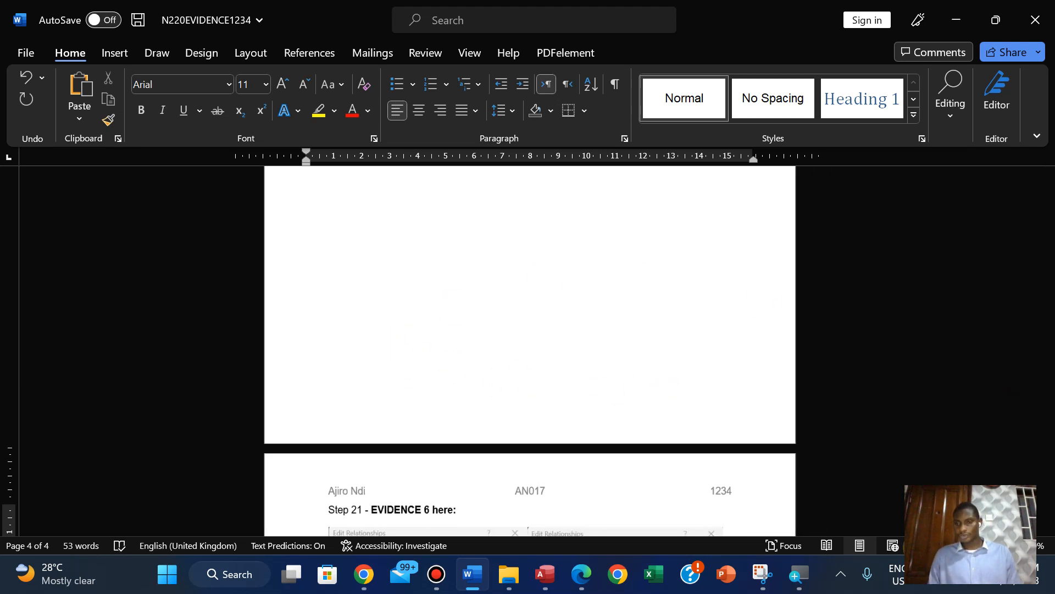
pyautogui.click(919, 546)
pyautogui.moveTo(1047, 311); pyautogui.dragTo(1047, 476)
pyautogui.click(315, 406)
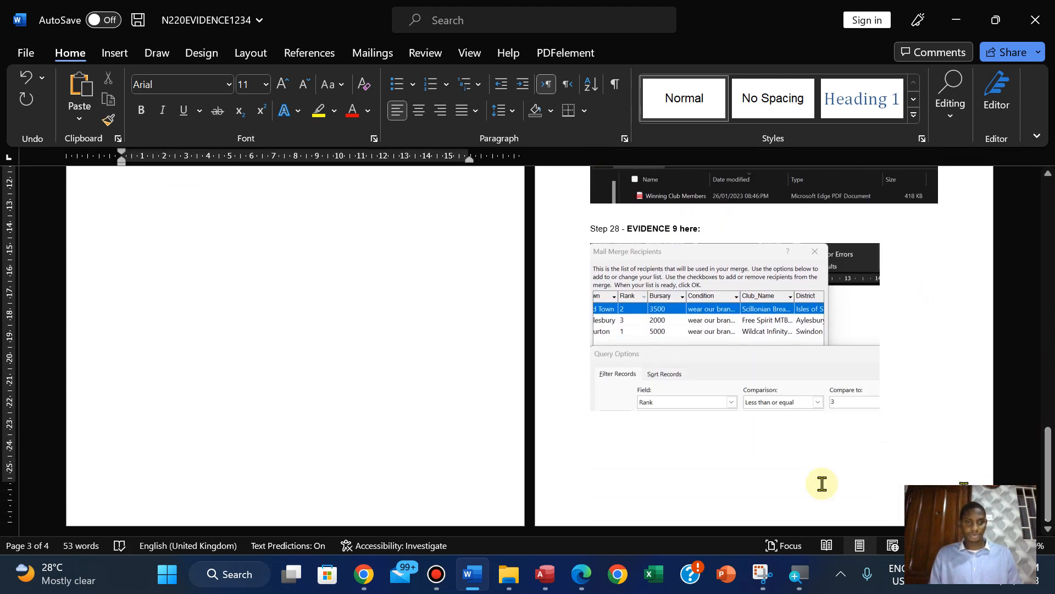
pyautogui.click(375, 481)
pyautogui.click(304, 386)
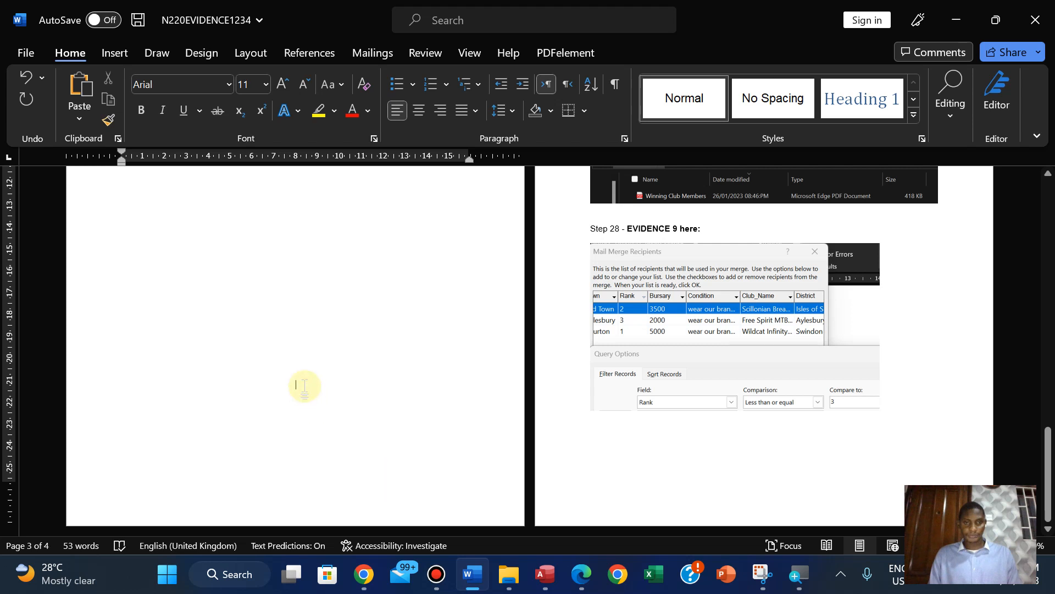
pyautogui.hotkey('ctrl', 'z')
pyautogui.click(322, 431)
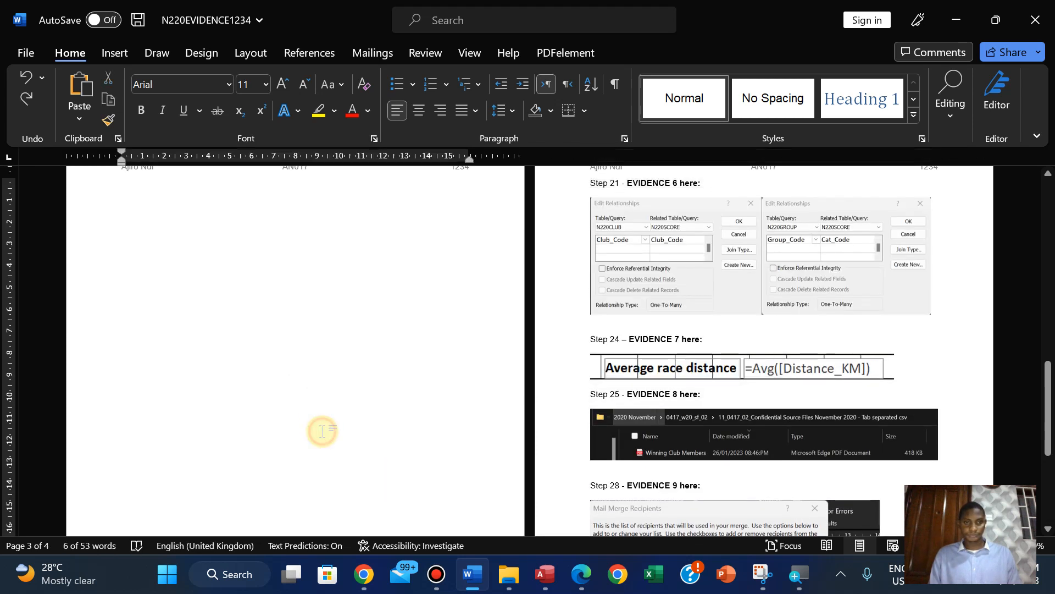
pyautogui.moveTo(1047, 381); pyautogui.dragTo(1041, 305)
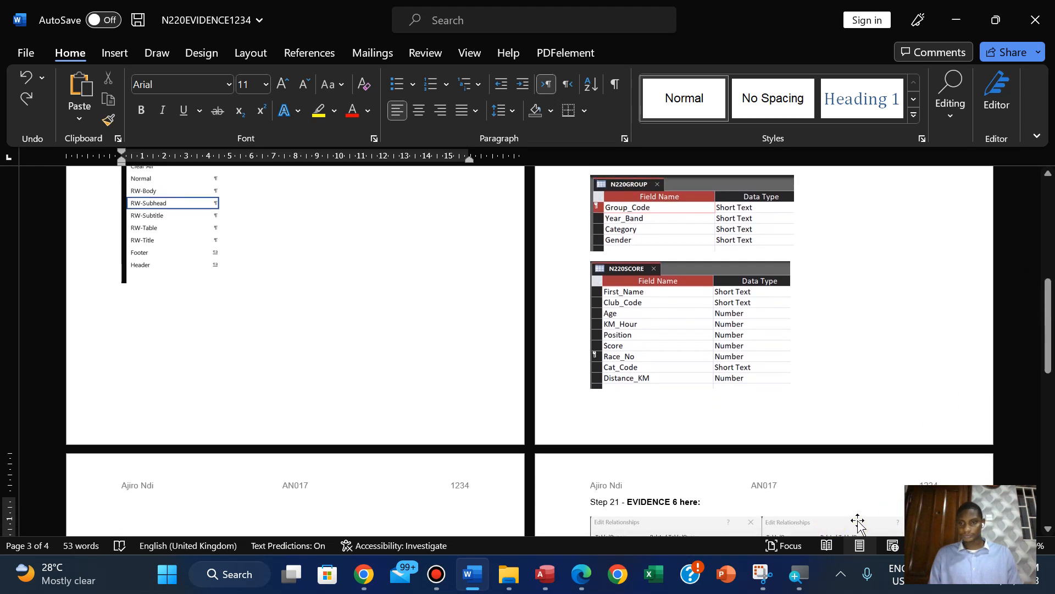
pyautogui.click(1015, 545)
pyautogui.click(1014, 546)
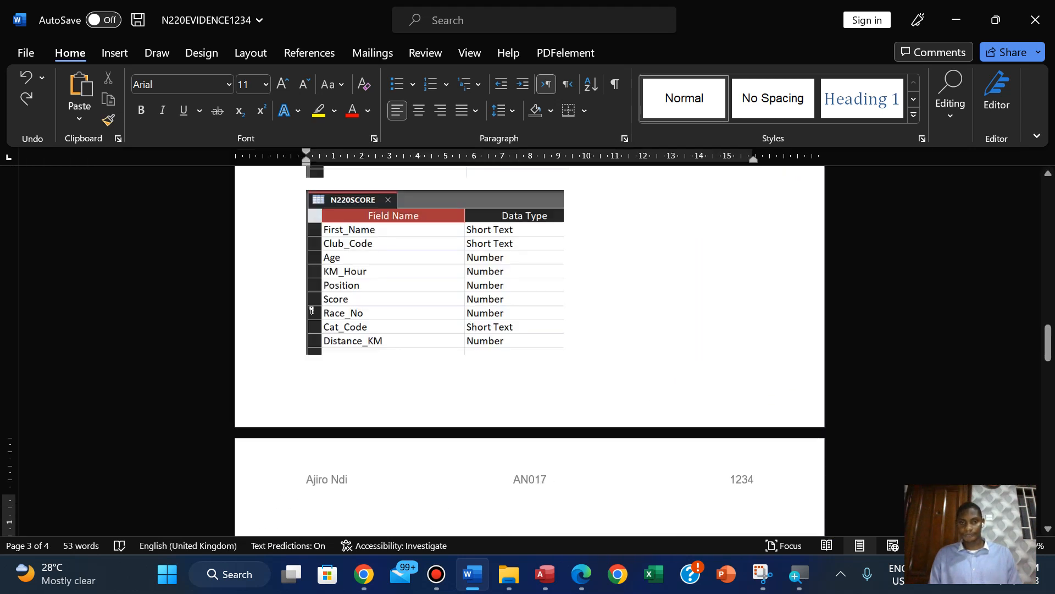
# Remove the blank page before the Step 21 - EVIDENCE 6 heading and save the Evidence Document
pyautogui.moveTo(1050, 346); pyautogui.dragTo(1050, 448)
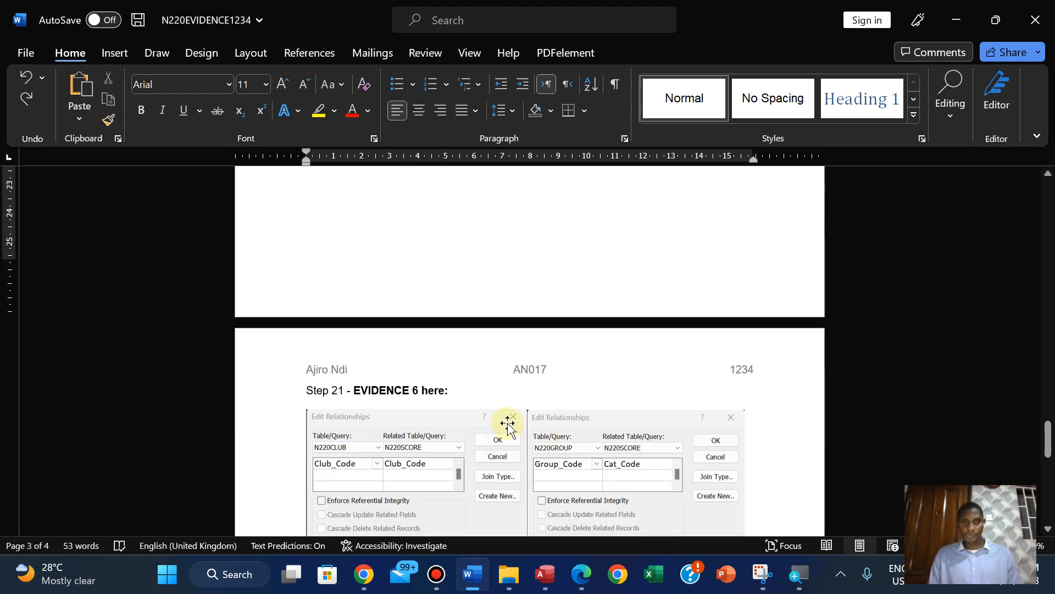
pyautogui.click(307, 388)
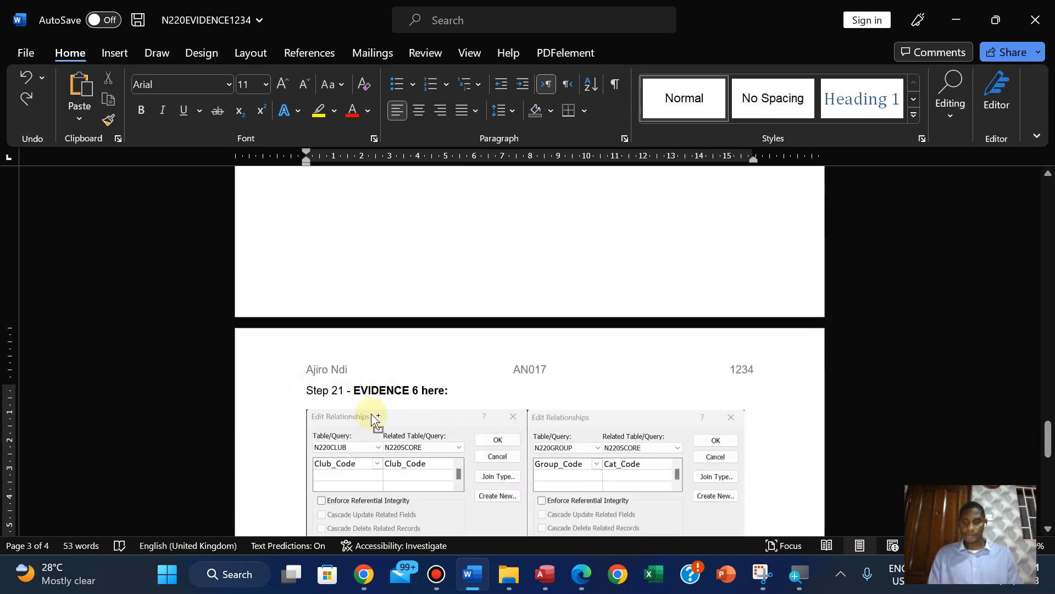
pyautogui.press('BackSpace')
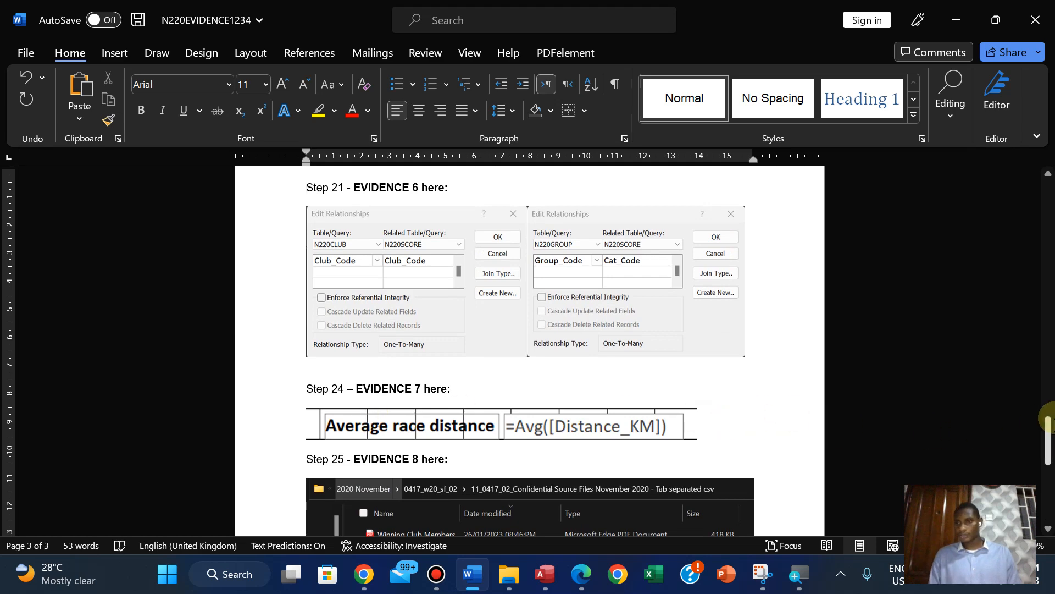
pyautogui.moveTo(1046, 418); pyautogui.dragTo(1013, 346)
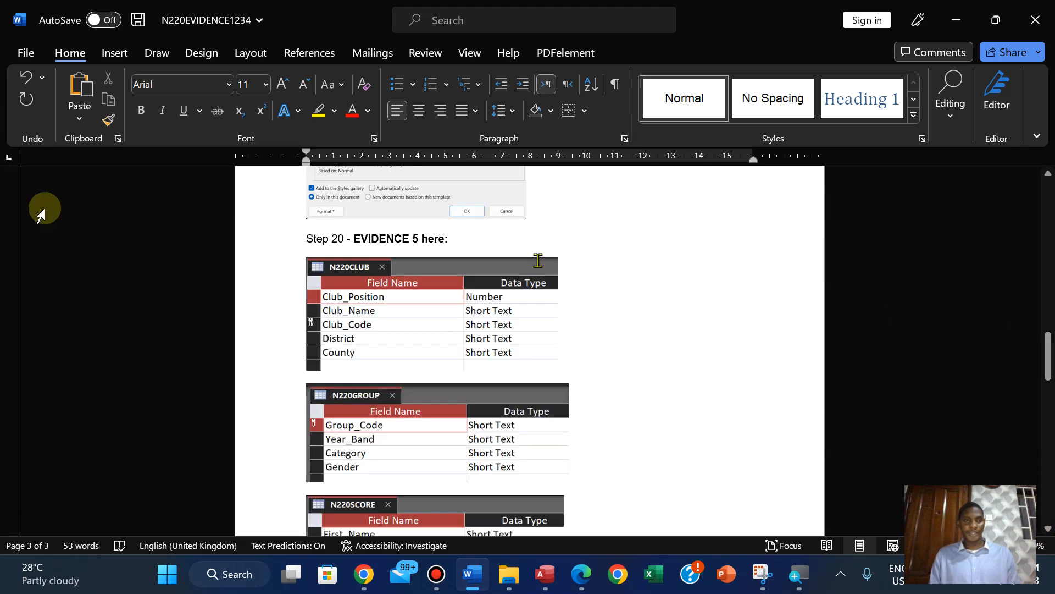
pyautogui.click(26, 53)
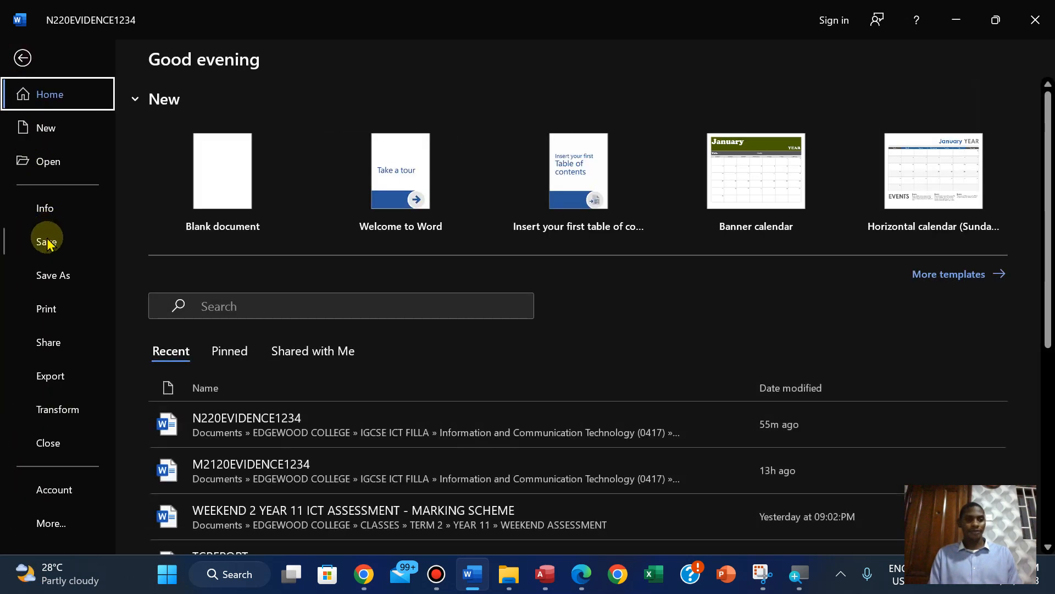
pyautogui.click(48, 238)
# Check the Evidence Document's pages in the print preview and print it with Microsoft Print to PDF
pyautogui.click(28, 52)
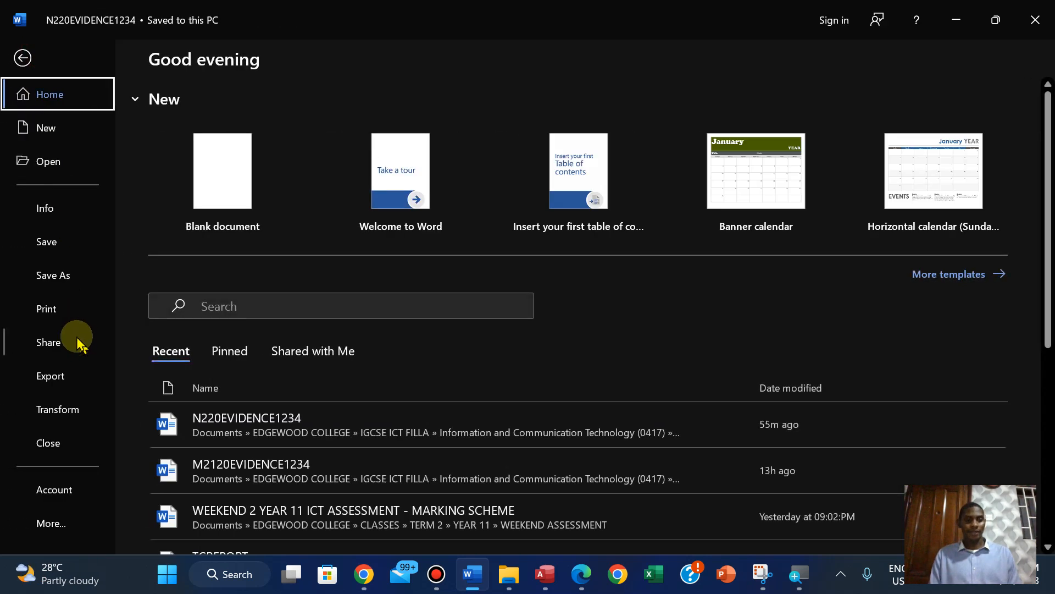
pyautogui.click(58, 309)
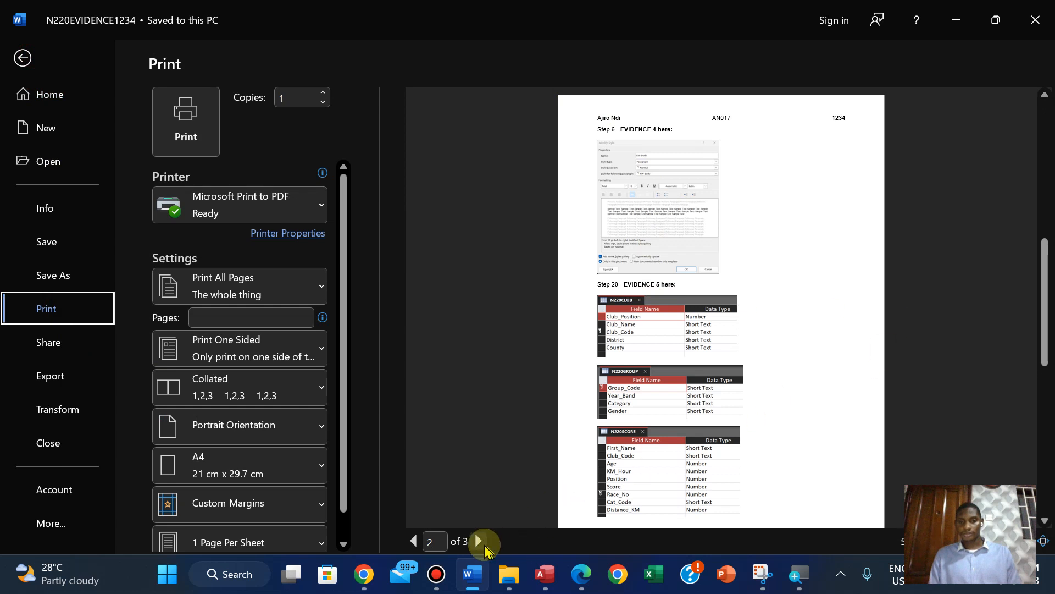
pyautogui.click(479, 542)
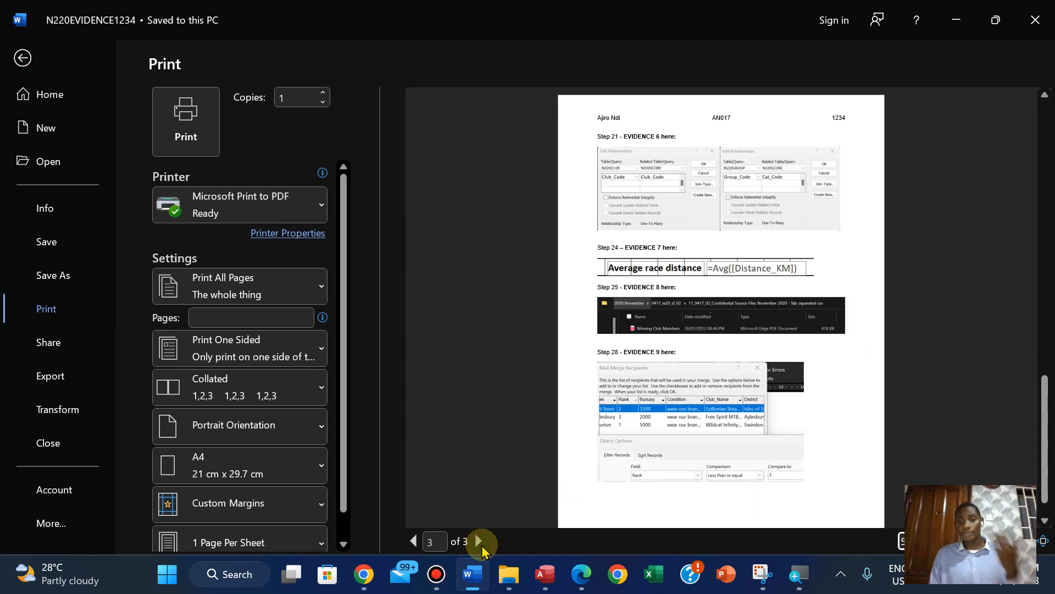
pyautogui.click(413, 542)
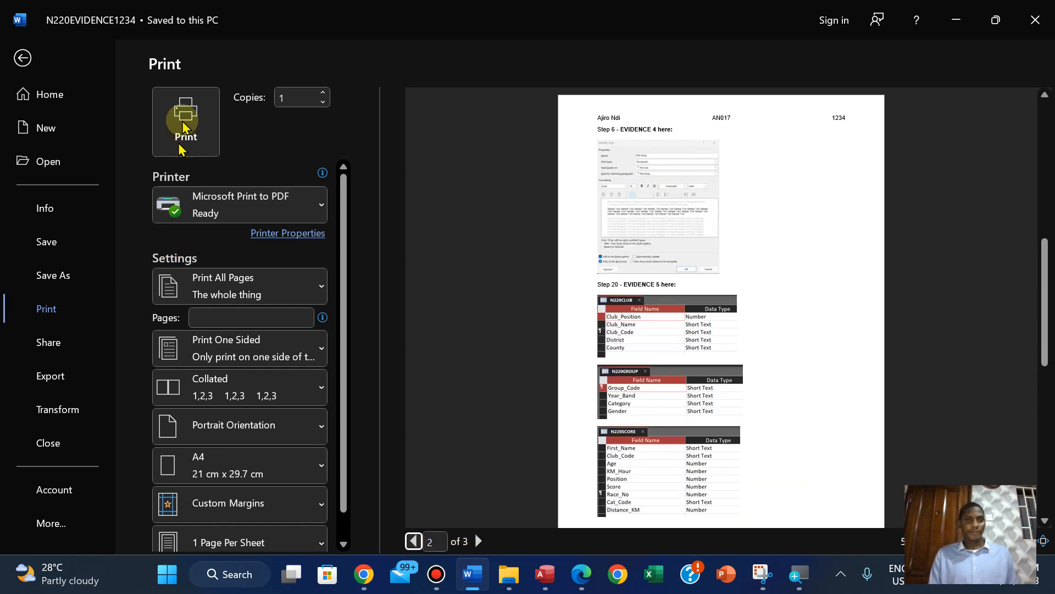
pyautogui.click(185, 132)
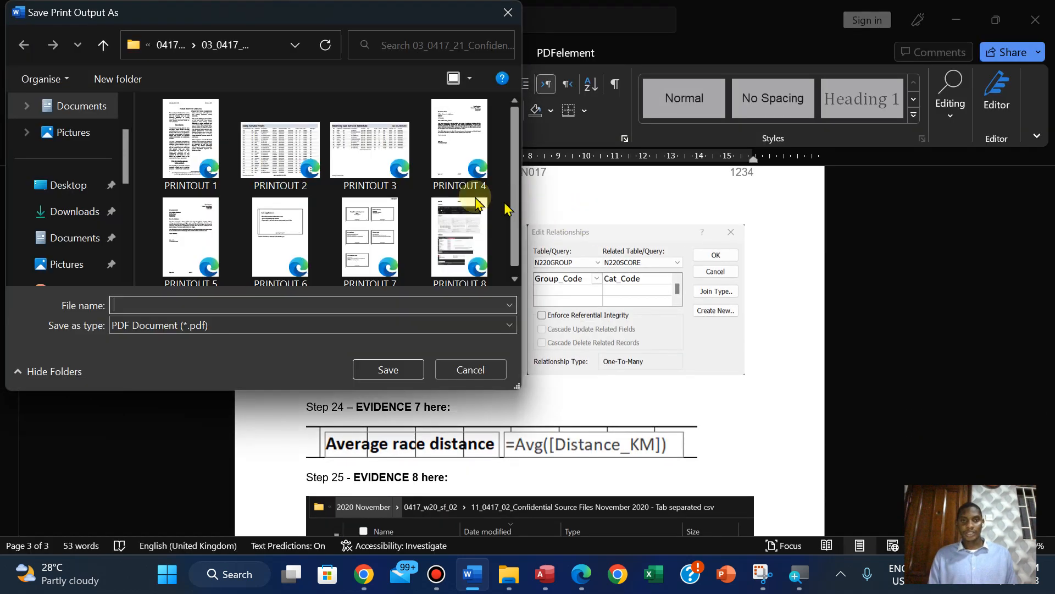
# Save the print output as PRINTOUT 6 in 2020 November's 0417_w20_sf_02 subfolder 11_0417_02_Confidential Source Files November 2020 - Tab separated csv
pyautogui.scroll(-1, 506, 275)
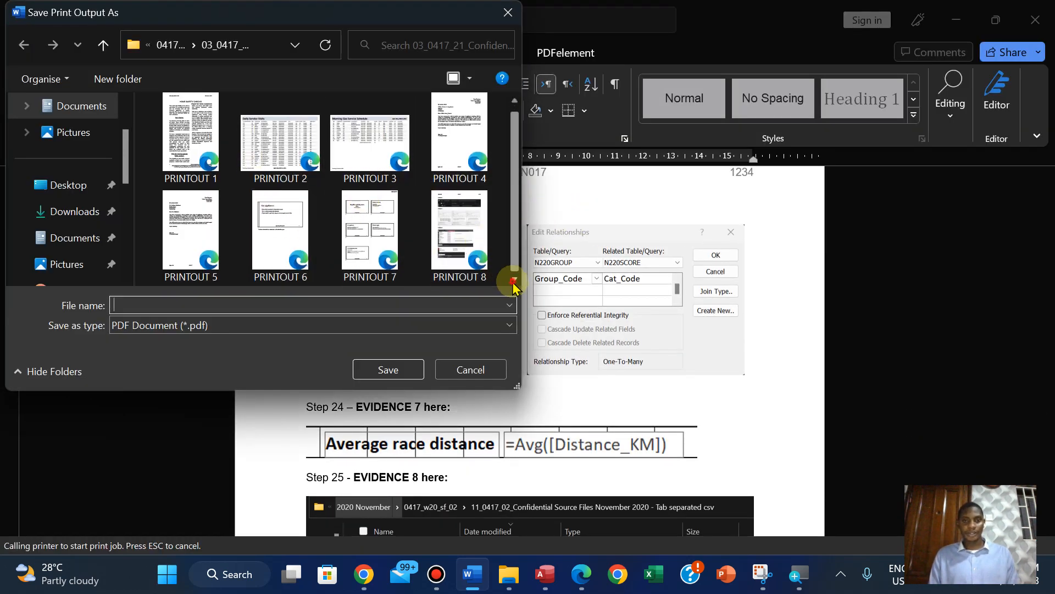
pyautogui.click(167, 45)
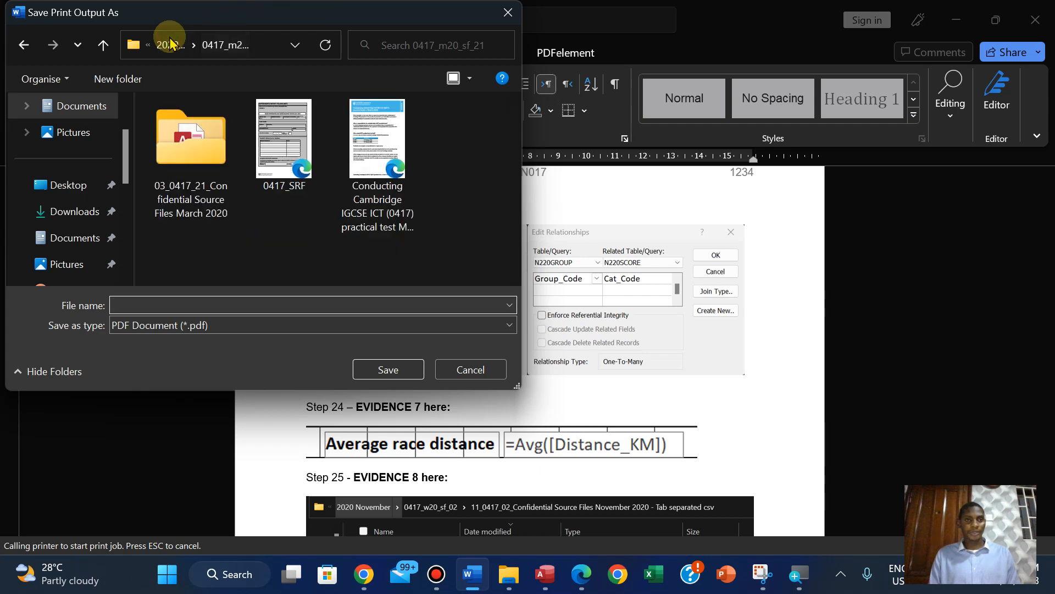
pyautogui.click(166, 45)
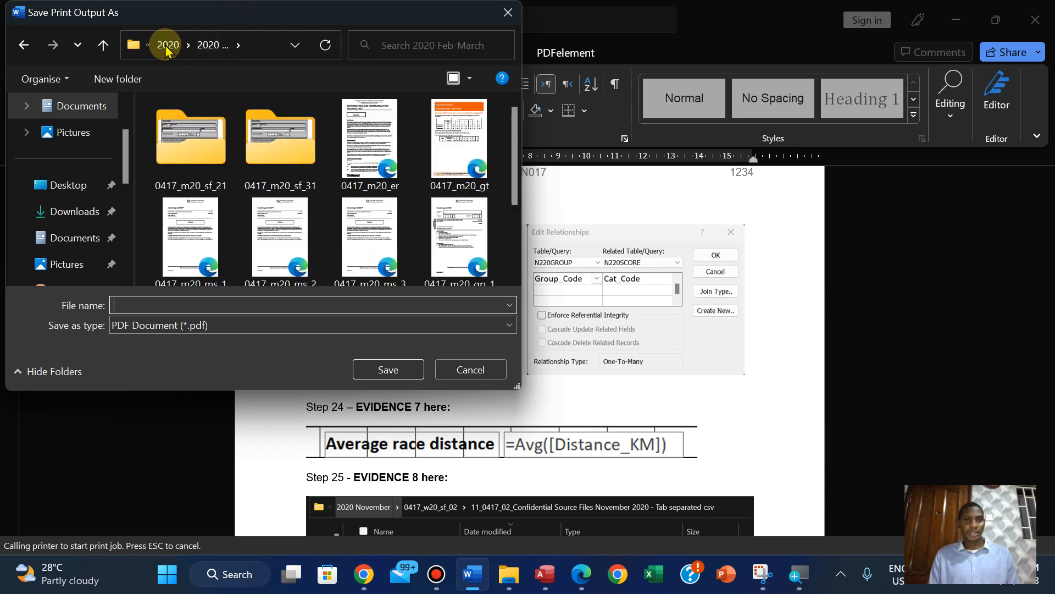
pyautogui.click(166, 45)
pyautogui.doubleClick(363, 166)
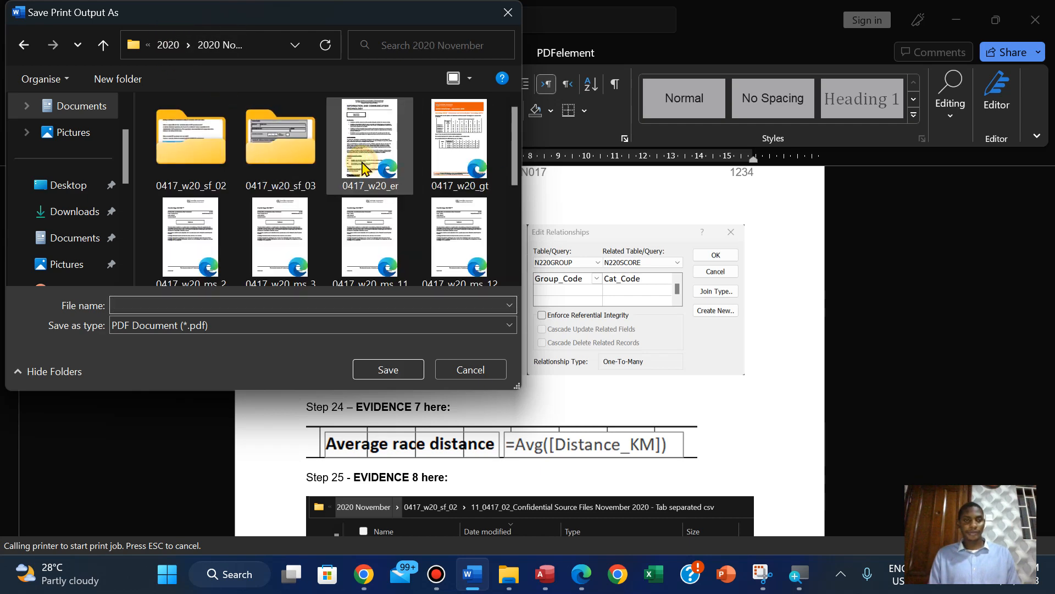
pyautogui.doubleClick(194, 152)
pyautogui.click(195, 152)
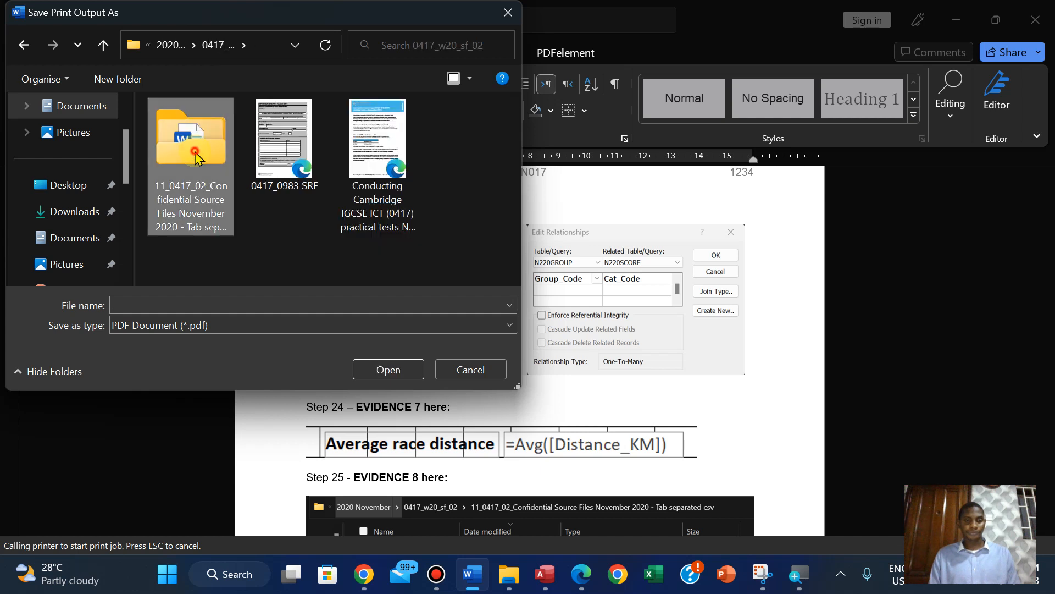
pyautogui.doubleClick(194, 151)
pyautogui.click(167, 304)
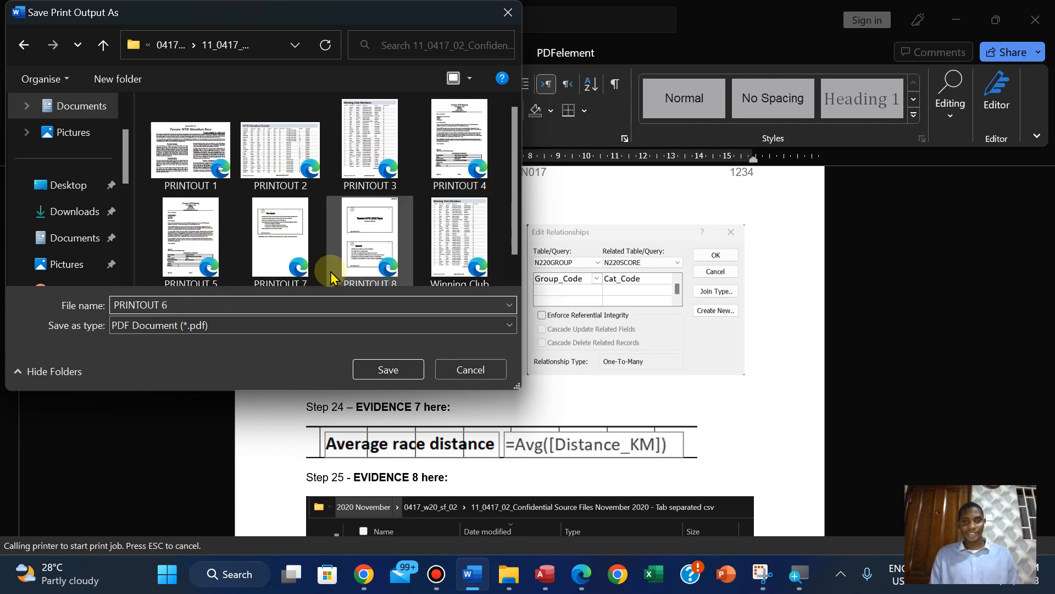
pyautogui.click(395, 367)
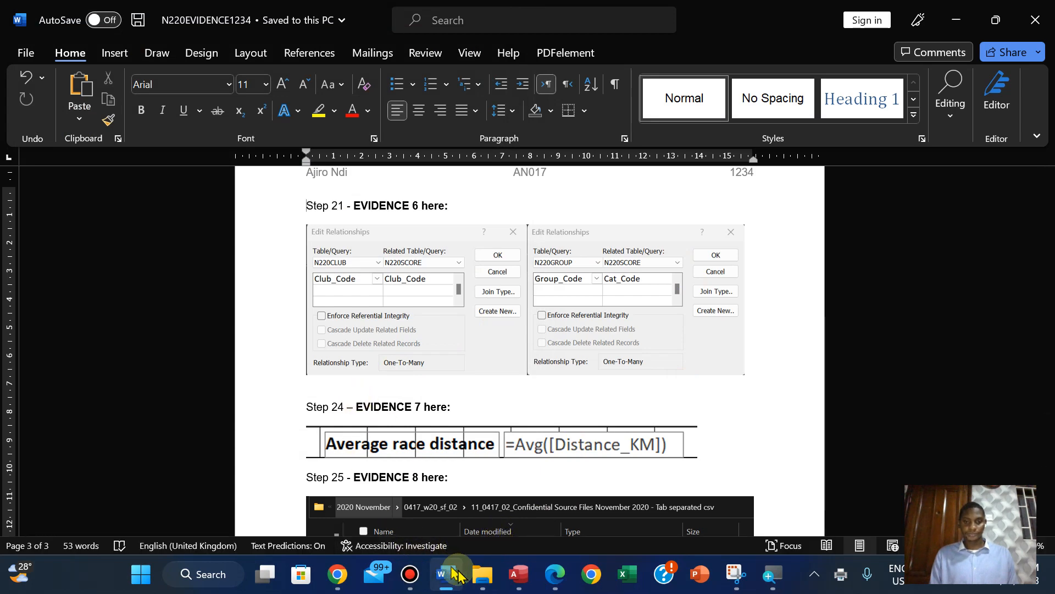
# Switch to File Explorer and show the Tab separated csv source folder's files as large icons
pyautogui.click(482, 575)
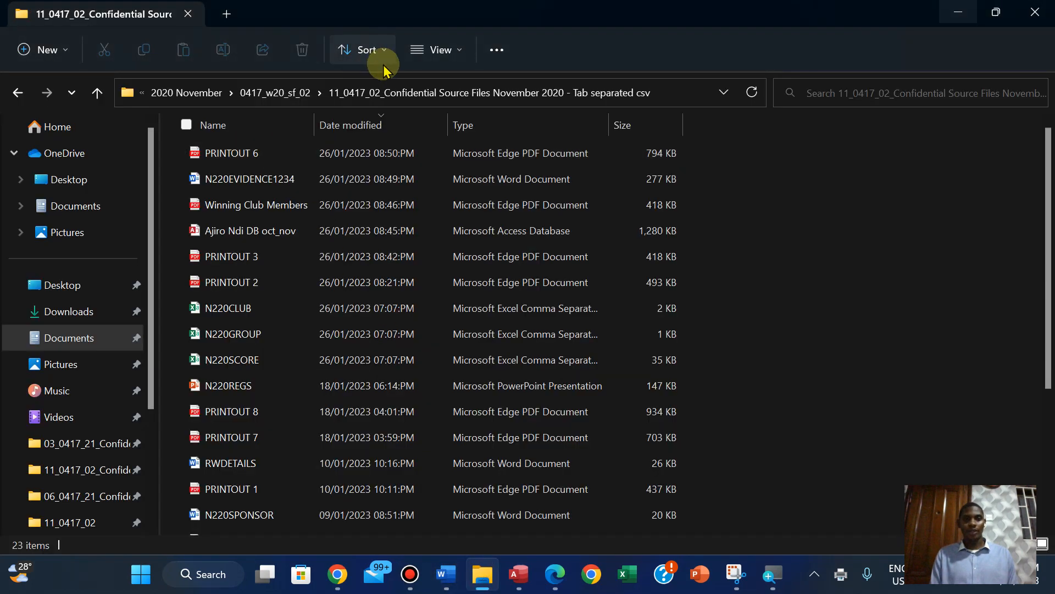
pyautogui.click(425, 49)
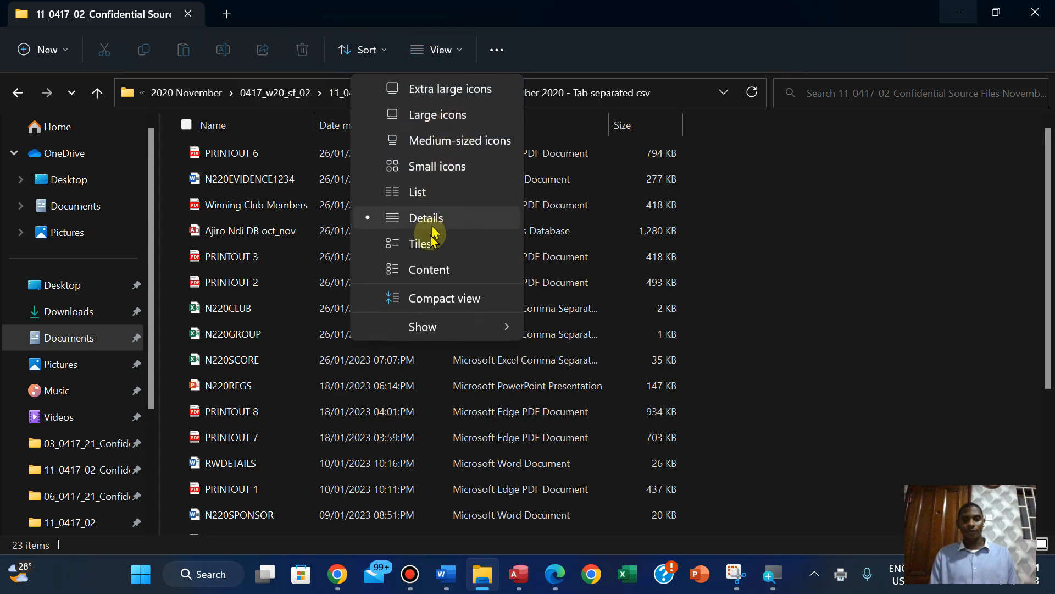
pyautogui.click(440, 114)
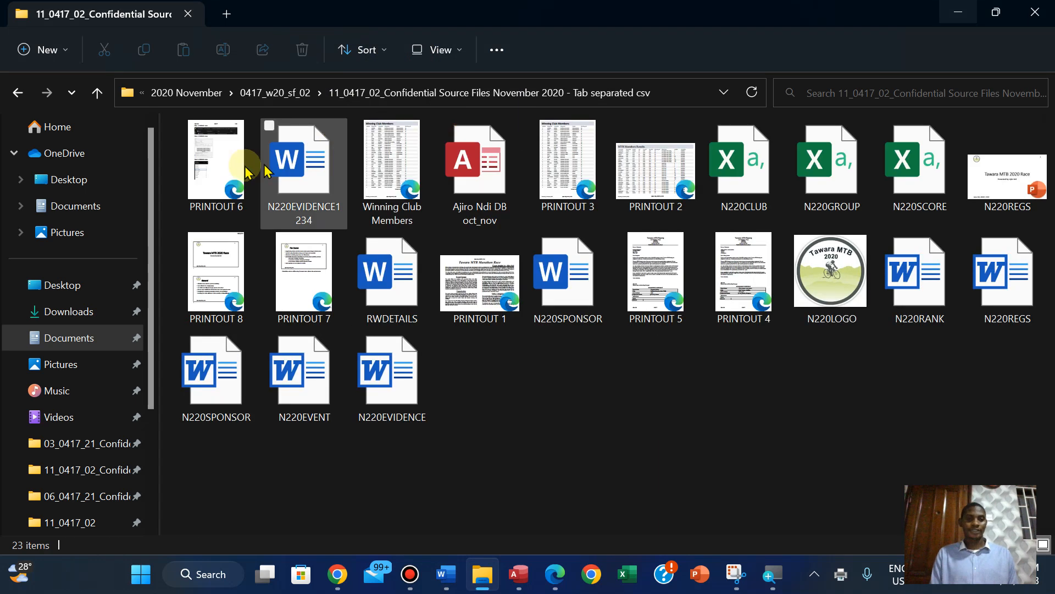
# Switch to the exam paper in Edge and highlight page 12's Task 5 text in green, from the page number through the PRINTOUT 6 instructions
pyautogui.click(556, 577)
pyautogui.moveTo(507, 243); pyautogui.dragTo(465, 444)
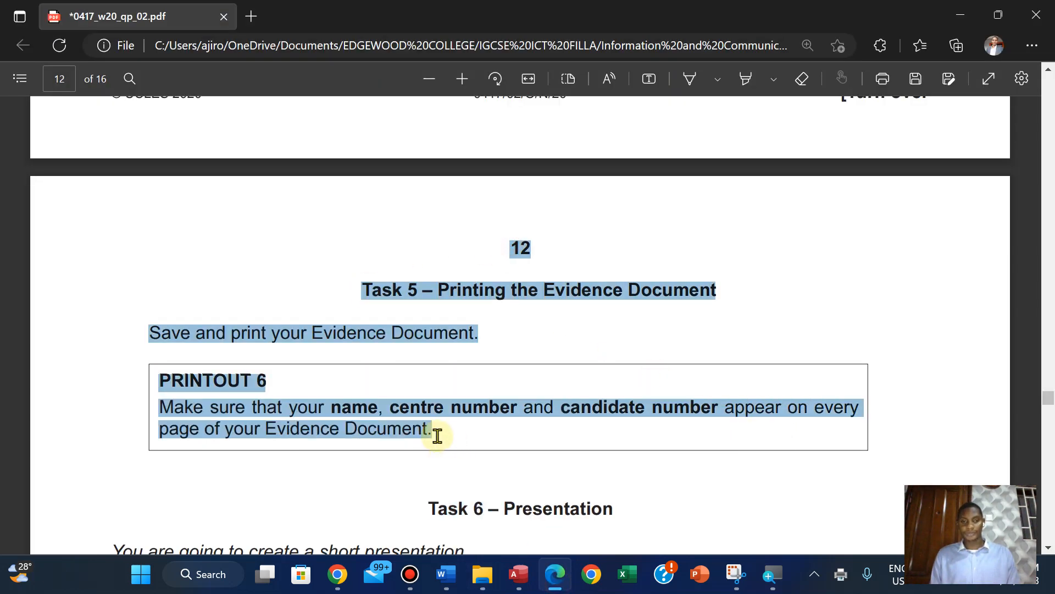
pyautogui.moveTo(455, 357)
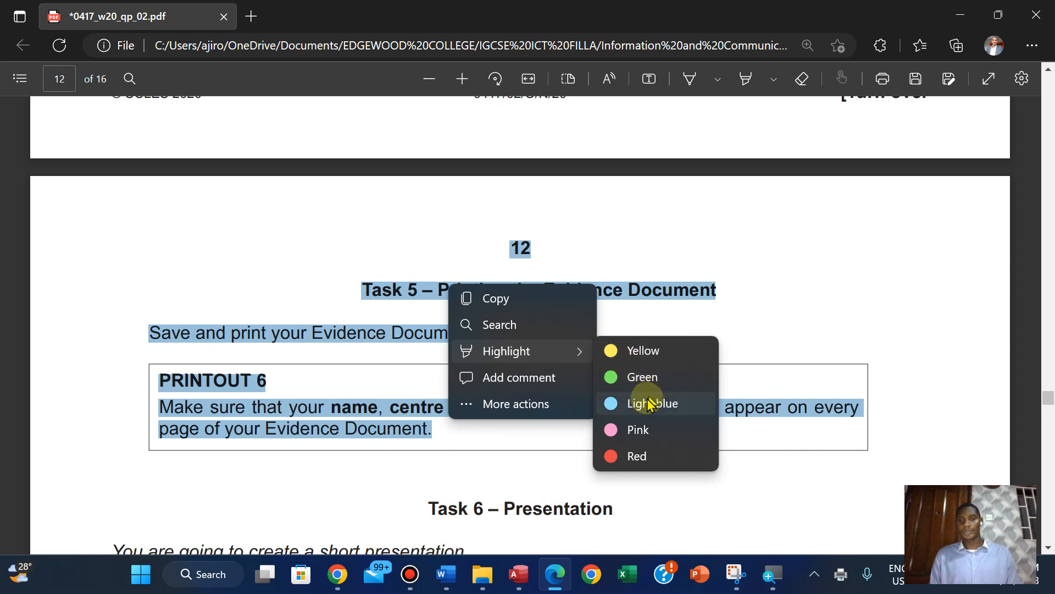
pyautogui.click(638, 377)
pyautogui.scroll(-1, 641, 385)
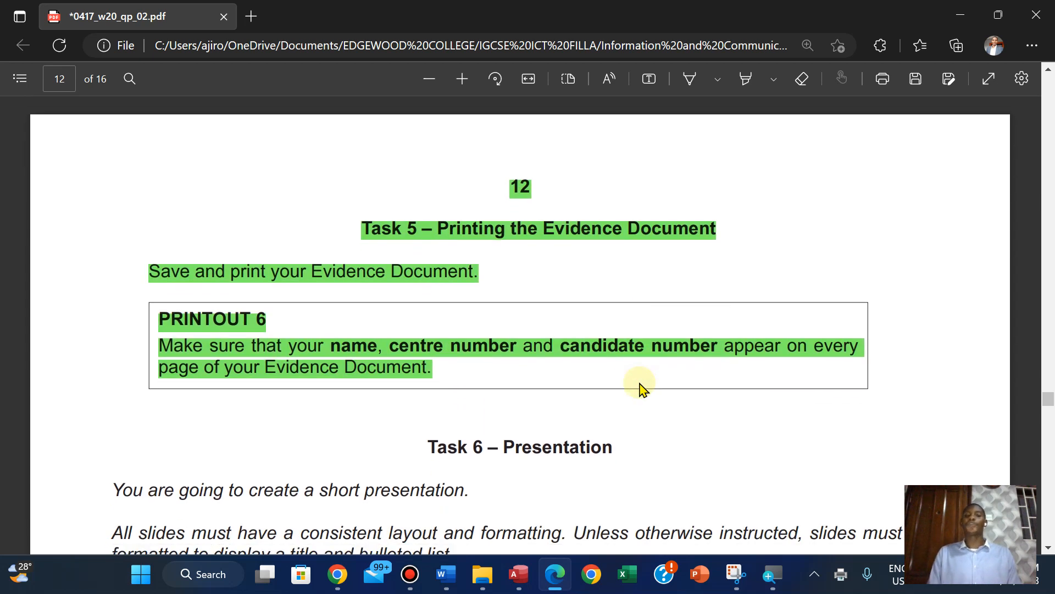